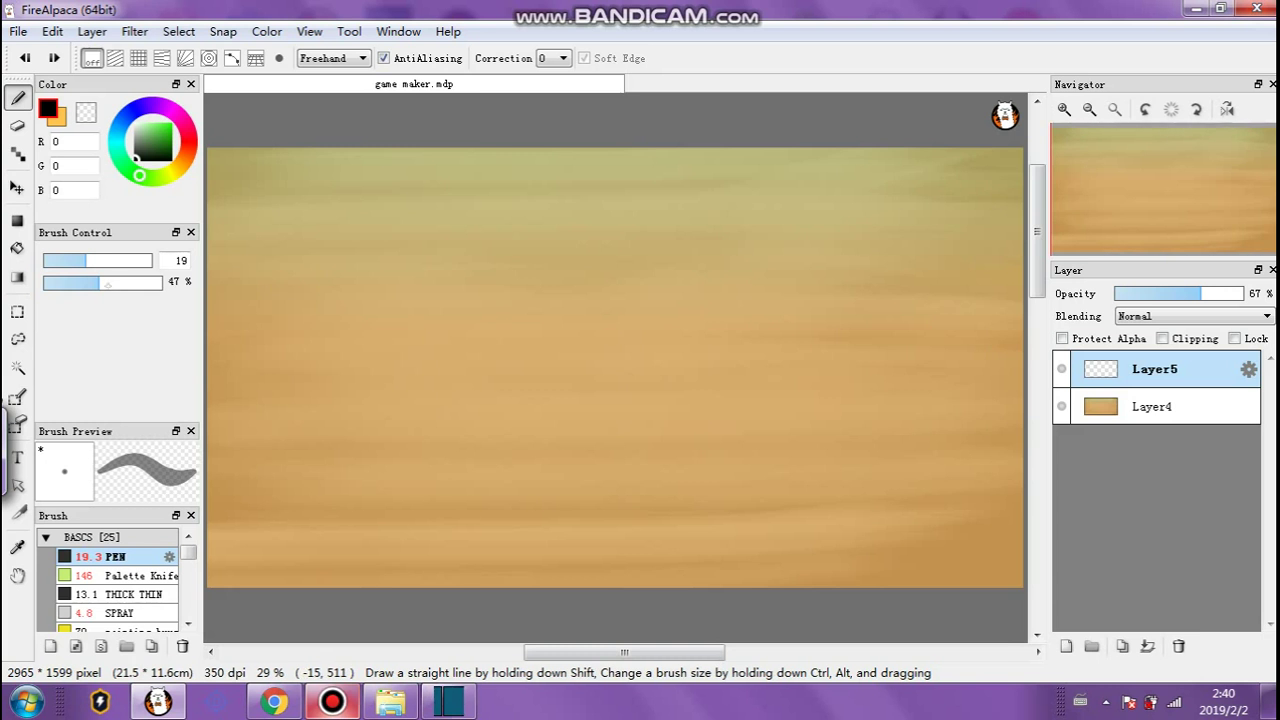
Set the pen to size 2.2 at 100% opacity and lower Layer5's opacity to 35%.
left_click(61, 261)
left_click(1178, 293)
left_click_drag(541, 362, 592, 404)
key("ctrl+z")
left_click_drag(46, 260, 40, 260)
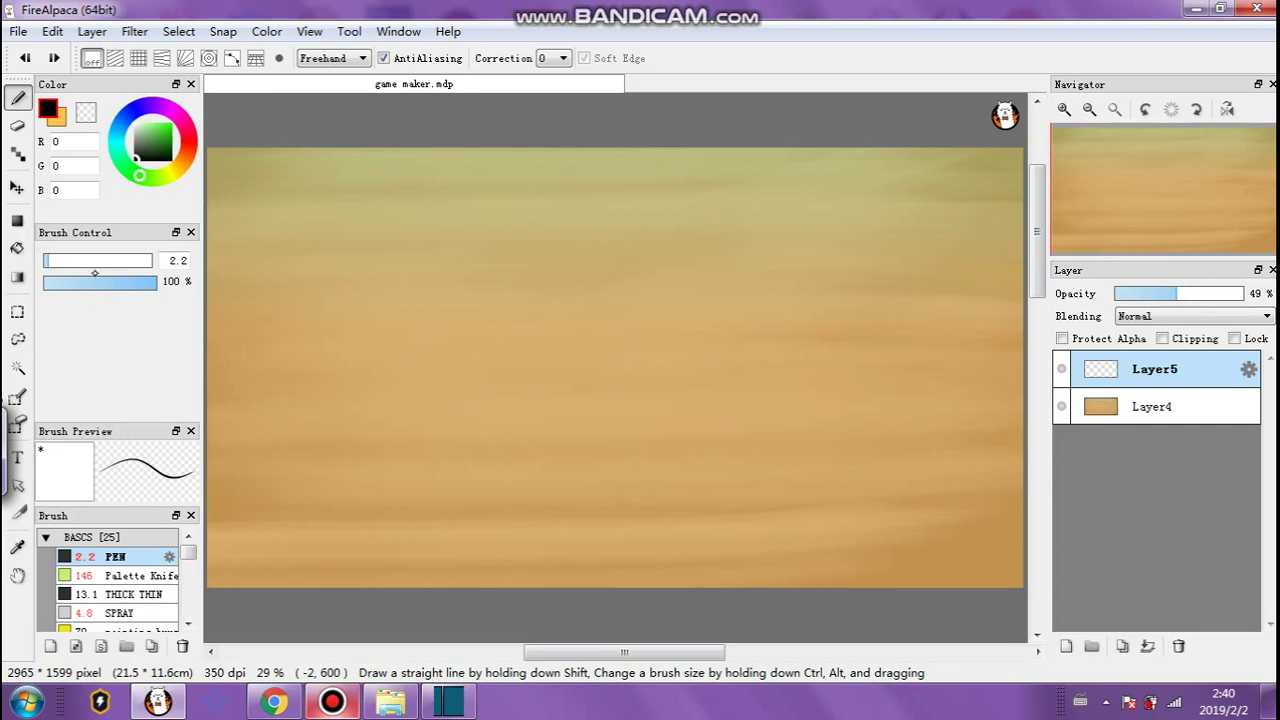
left_click(1160, 293)
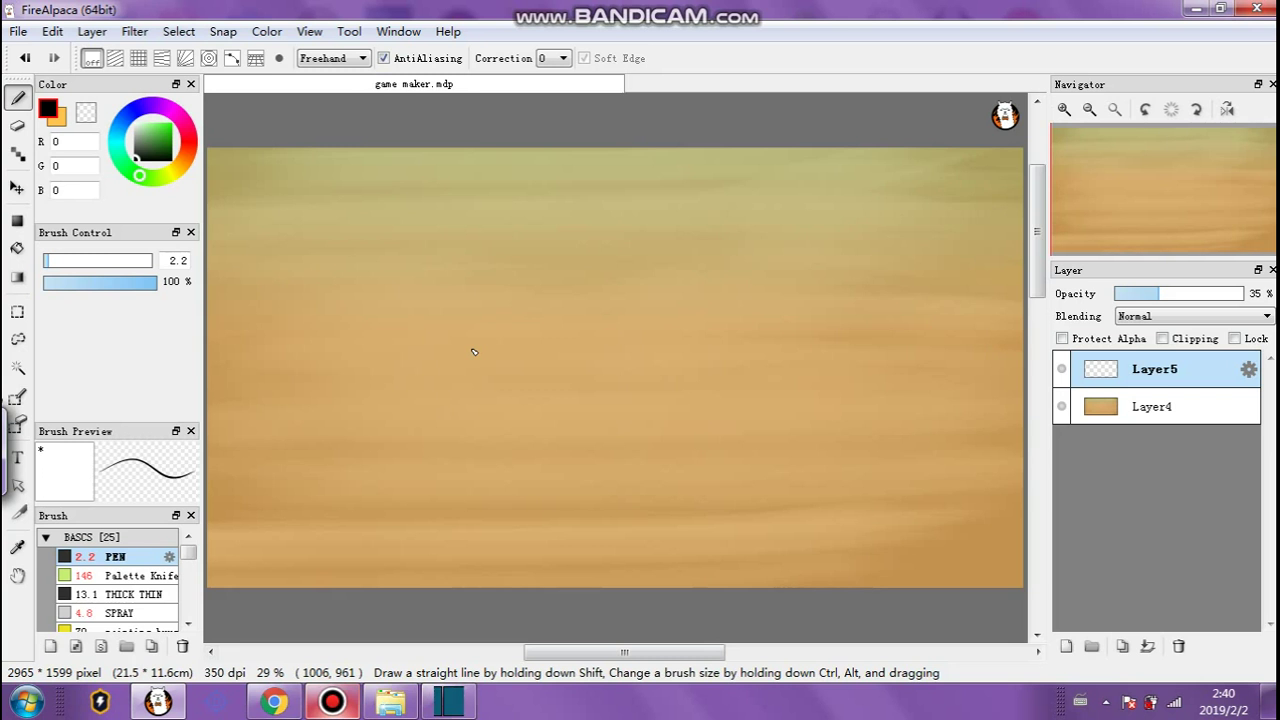
Sketch two separate thin standing figures on the left half of the canvas and a pair of figures near the centre.
mouse_move(350, 356)
left_mouse_down()
mouse_move(346, 330)
mouse_move(350, 445)
mouse_move(352, 385)
left_mouse_up()
mouse_move(507, 322)
left_mouse_down()
mouse_move(496, 345)
mouse_move(515, 420)
left_mouse_up()
mouse_move(686, 312)
left_mouse_down()
mouse_move(684, 375)
mouse_move(684, 326)
mouse_move(659, 292)
mouse_move(655, 388)
left_mouse_up()
key("ctrl+z")
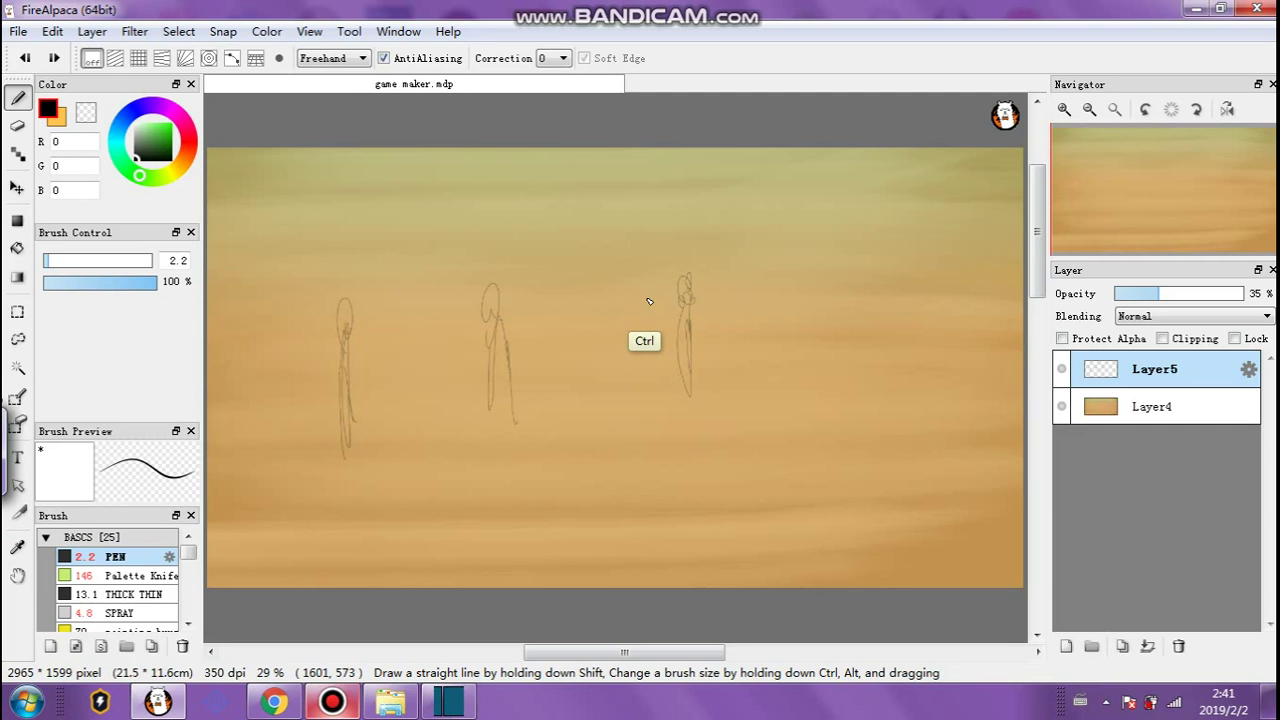
mouse_move(641, 295)
left_mouse_down()
mouse_move(641, 380)
mouse_move(645, 310)
left_mouse_up()
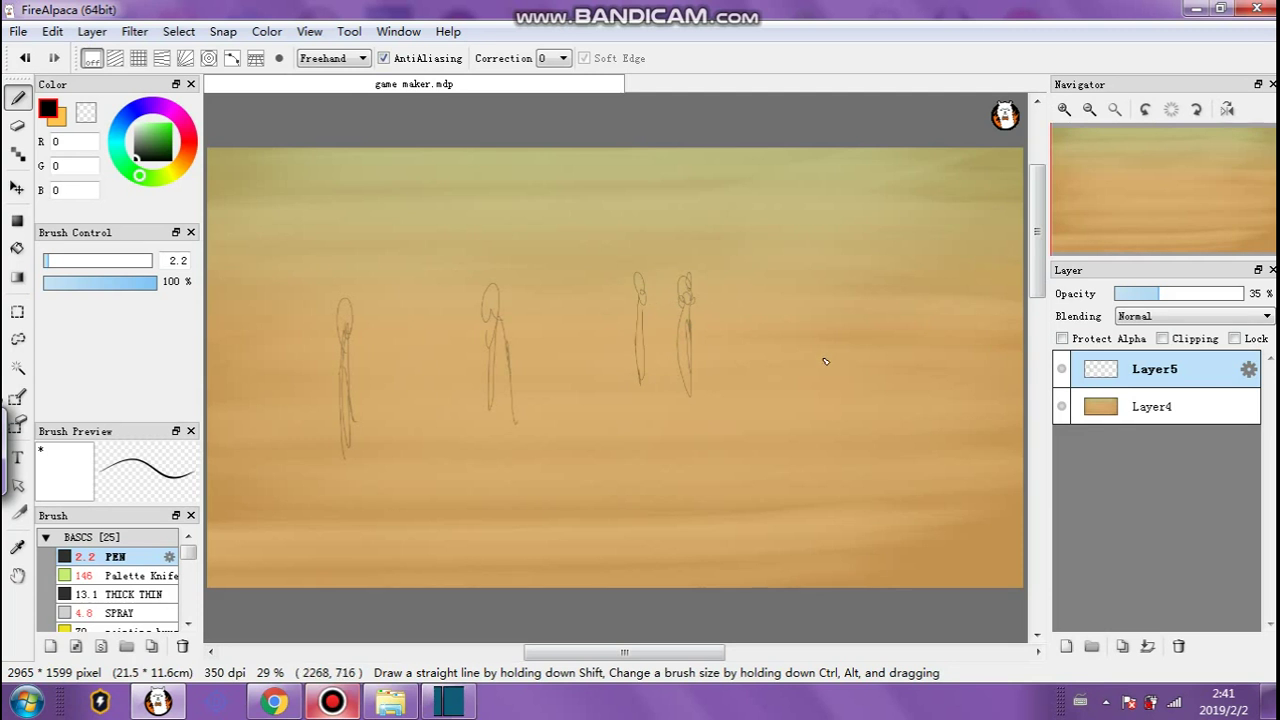
Sketch a group of three standing figures of different heights on the canvas's right and a large round-bodied figure at the far left.
left_click_drag(835, 318, 838, 362)
mouse_move(870, 272)
left_mouse_down()
mouse_move(863, 318)
mouse_move(878, 402)
left_mouse_up()
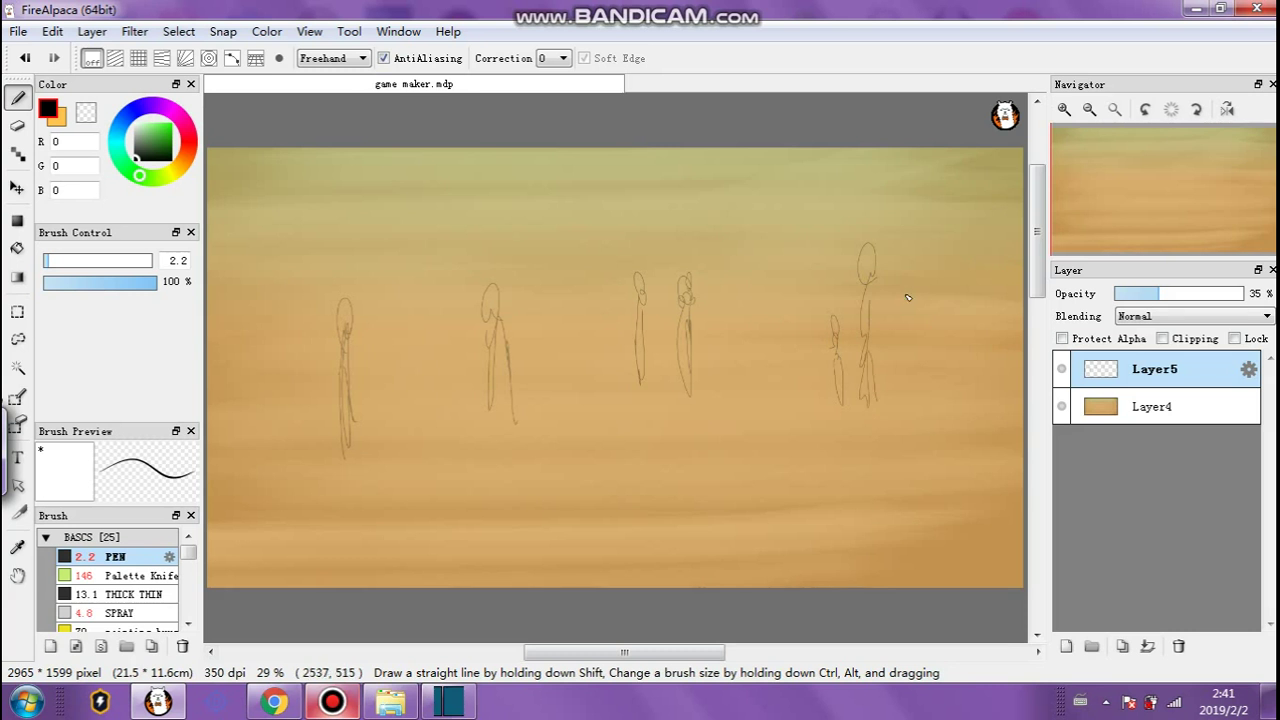
left_click_drag(904, 297, 909, 362)
mouse_move(270, 272)
left_mouse_down()
mouse_move(255, 427)
mouse_move(288, 378)
left_mouse_up()
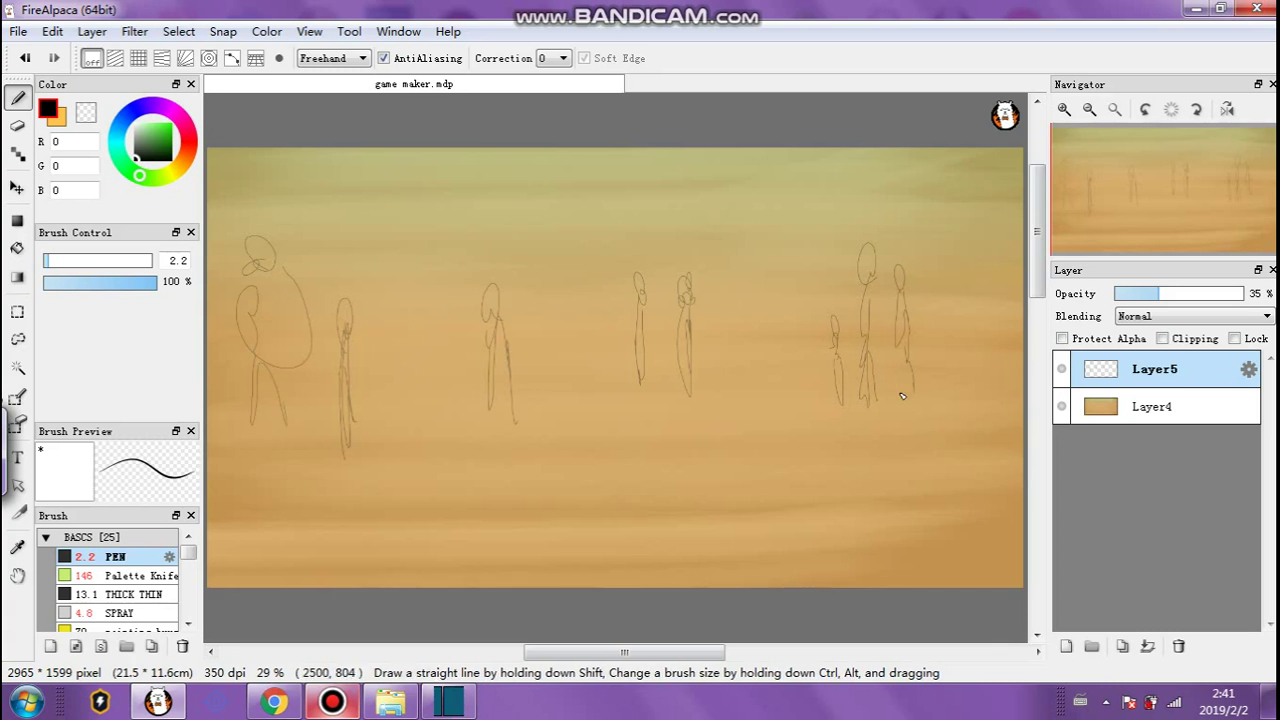
Rough in short ground lines near the right-hand group and horizontal counter lines across the figures on the left half.
left_click_drag(984, 415, 952, 403)
left_click_drag(930, 354, 868, 355)
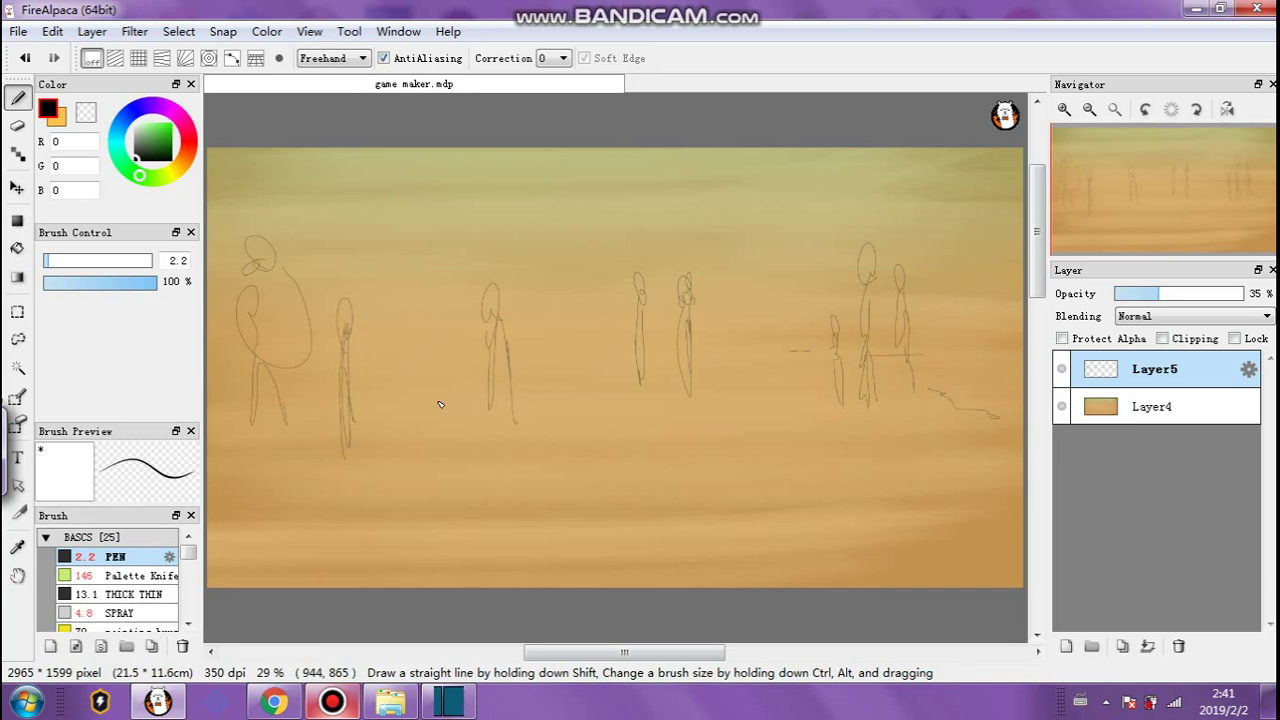
left_click_drag(467, 406, 418, 410)
left_click_drag(460, 397, 518, 392)
mouse_move(420, 365)
left_mouse_down()
mouse_move(524, 332)
mouse_move(540, 370)
left_mouse_up()
left_click_drag(301, 363, 368, 361)
left_click_drag(304, 405, 368, 405)
left_click_drag(318, 402, 226, 406)
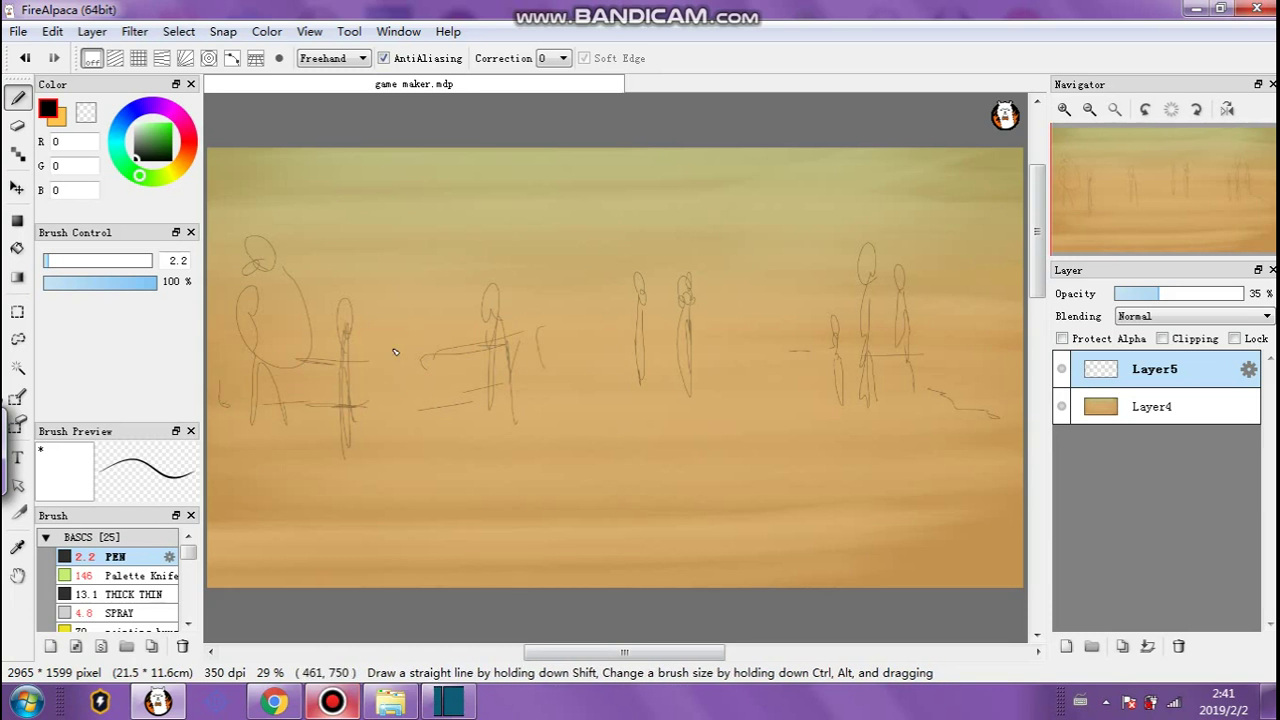
Sketch the left stall's roof edge and post, and a slanted display counter with an upright beside it.
mouse_move(352, 256)
left_mouse_down()
mouse_move(360, 319)
mouse_move(360, 255)
mouse_move(311, 246)
mouse_move(361, 214)
mouse_move(212, 204)
left_mouse_up()
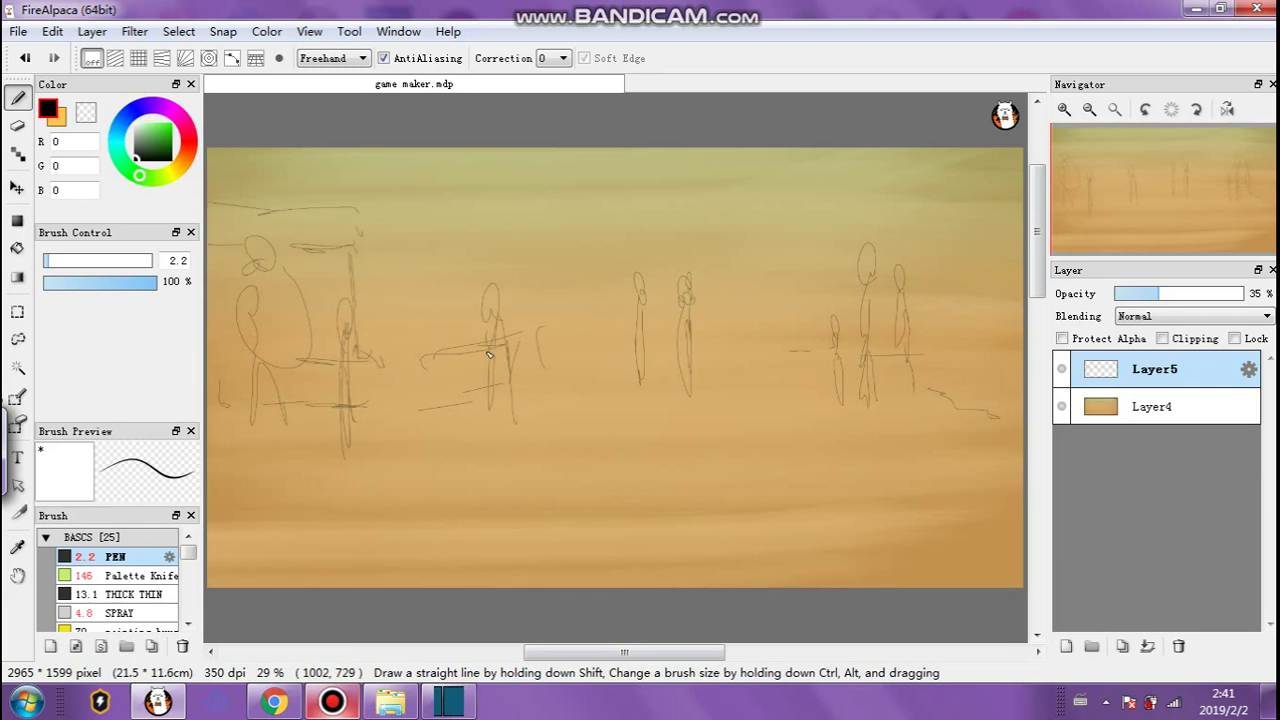
mouse_move(414, 366)
left_mouse_down()
mouse_move(378, 318)
mouse_move(420, 400)
left_mouse_up()
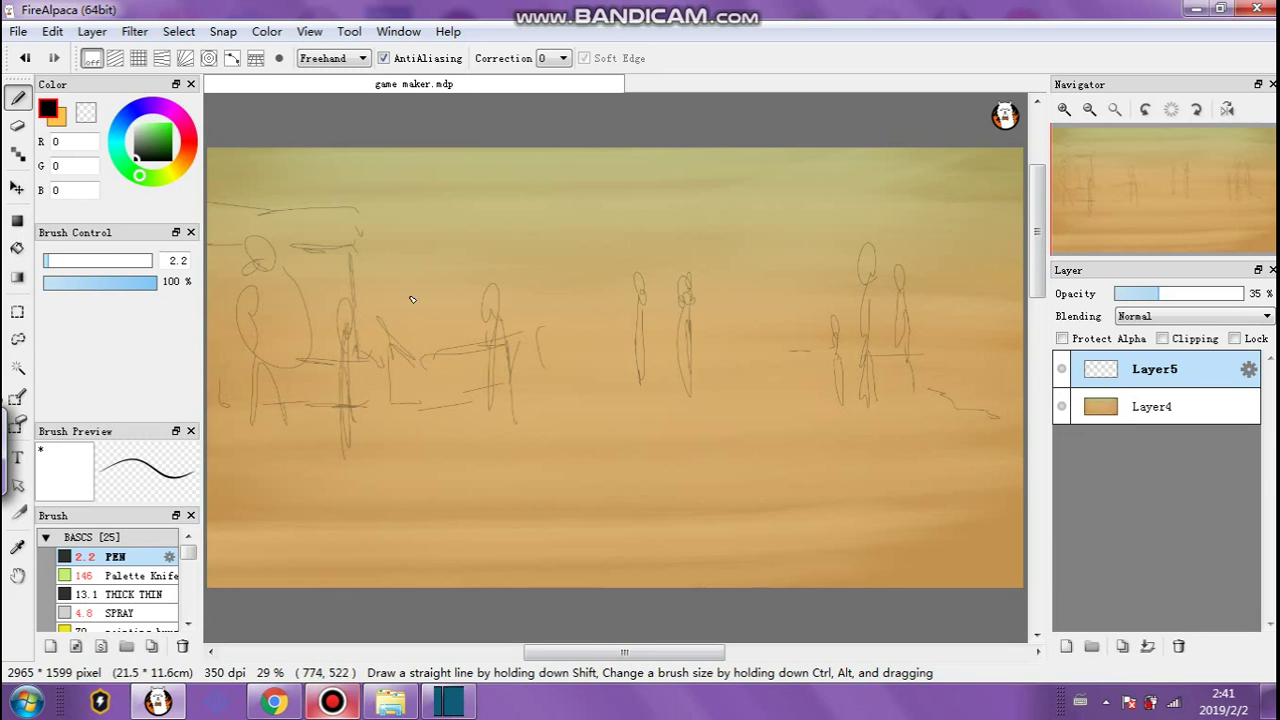
mouse_move(400, 316)
left_mouse_down()
mouse_move(466, 299)
mouse_move(460, 310)
mouse_move(506, 298)
mouse_move(518, 332)
left_mouse_up()
mouse_move(378, 307)
left_mouse_down()
mouse_move(470, 298)
mouse_move(375, 244)
mouse_move(374, 228)
left_mouse_up()
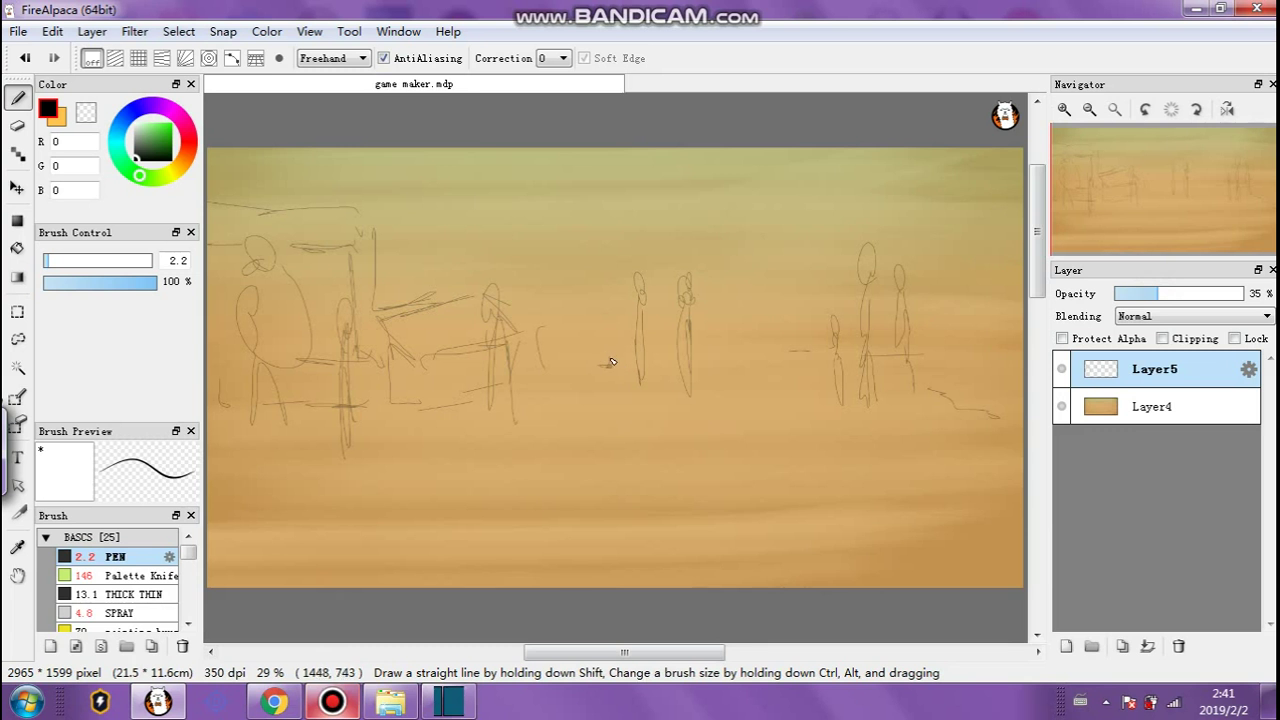
Sketch the floor lines and two upright posts of a building behind the central pair of figures.
mouse_move(604, 333)
left_mouse_down()
mouse_move(689, 325)
mouse_move(601, 317)
mouse_move(679, 322)
left_mouse_up()
mouse_move(674, 313)
left_mouse_down()
mouse_move(615, 312)
mouse_move(607, 285)
mouse_move(610, 297)
mouse_move(739, 308)
left_mouse_up()
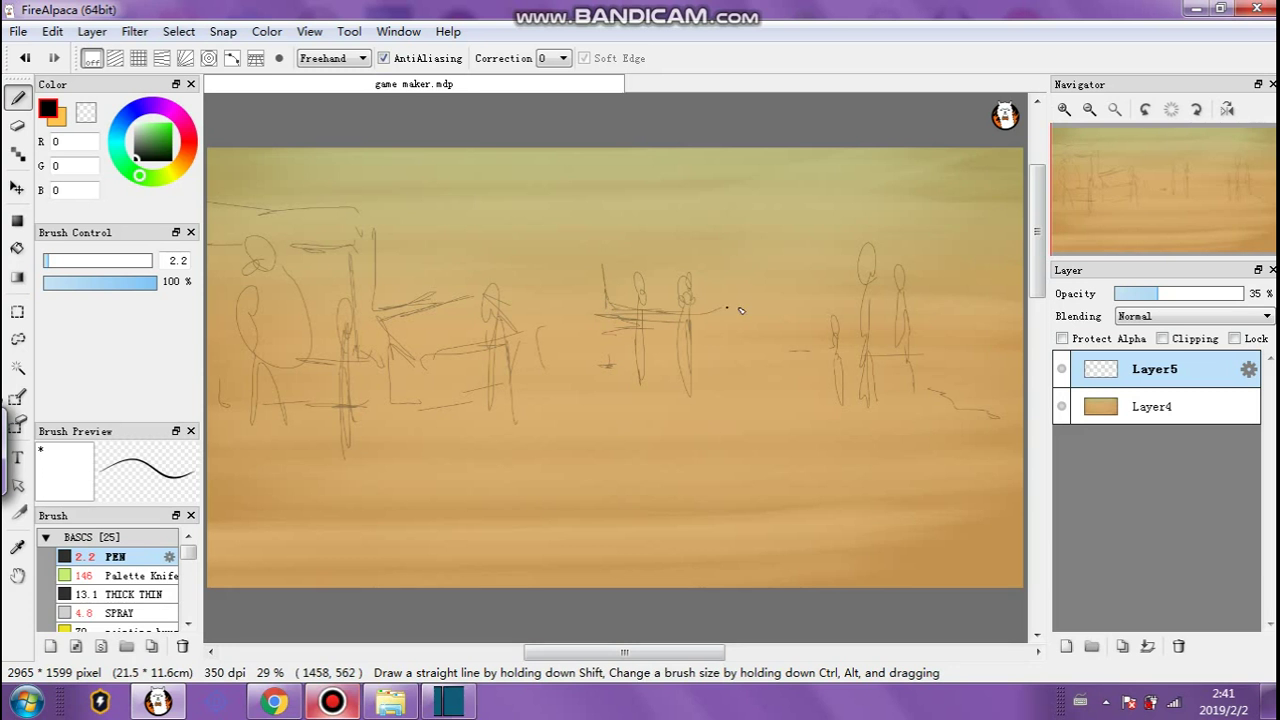
left_click_drag(619, 305, 617, 266)
mouse_move(727, 289)
left_mouse_down()
mouse_move(718, 205)
mouse_move(591, 196)
mouse_move(719, 197)
left_mouse_up()
Draw an arched roof, outer walls and an inner doorway with base lines for the central building.
mouse_move(580, 170)
left_mouse_down()
mouse_move(572, 190)
mouse_move(592, 150)
mouse_move(655, 149)
left_mouse_up()
mouse_move(757, 208)
left_mouse_down()
mouse_move(717, 166)
mouse_move(605, 157)
mouse_move(727, 148)
mouse_move(652, 146)
mouse_move(626, 158)
mouse_move(690, 163)
mouse_move(617, 160)
mouse_move(586, 183)
mouse_move(679, 157)
left_mouse_up()
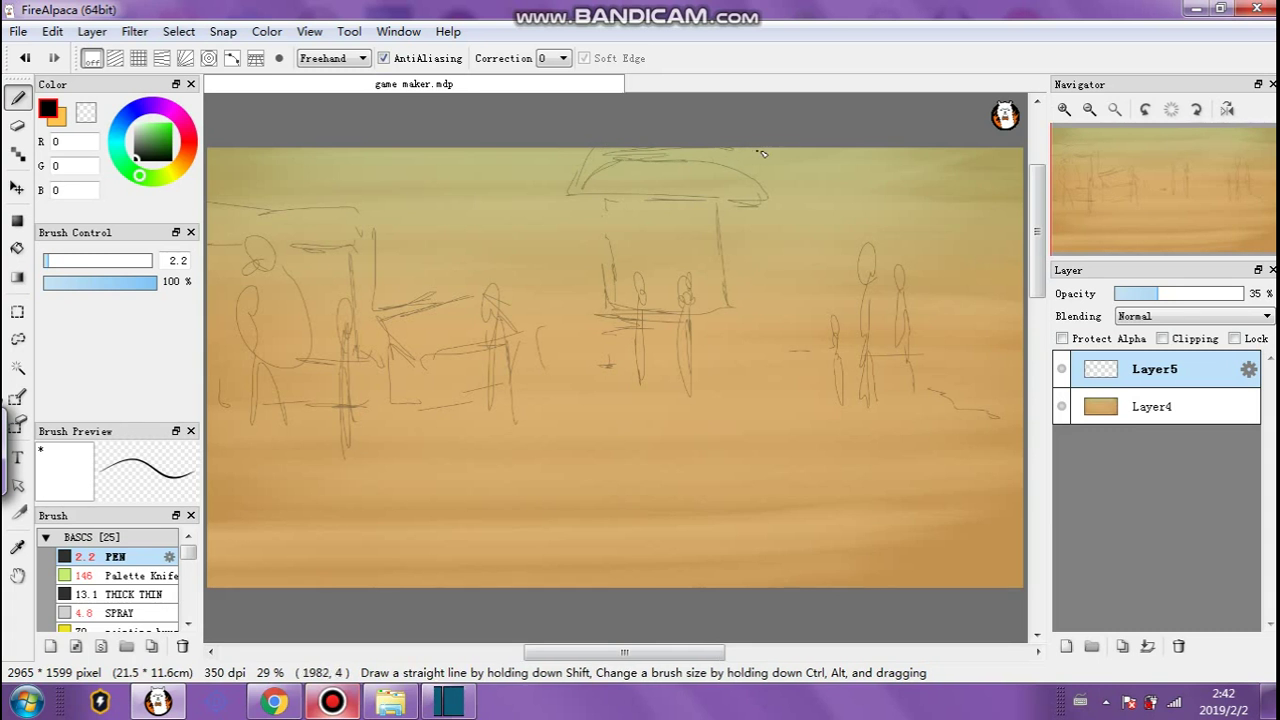
left_click_drag(773, 200, 775, 306)
left_click_drag(572, 188, 573, 288)
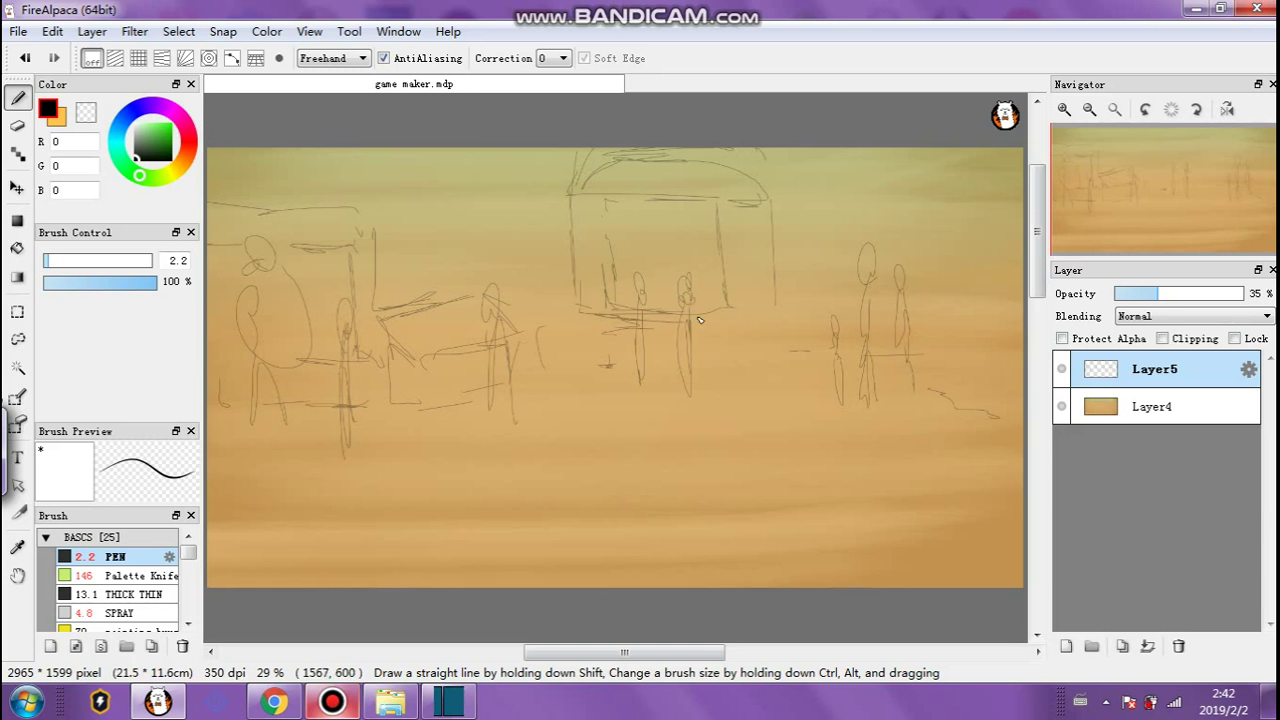
left_click_drag(633, 313, 701, 307)
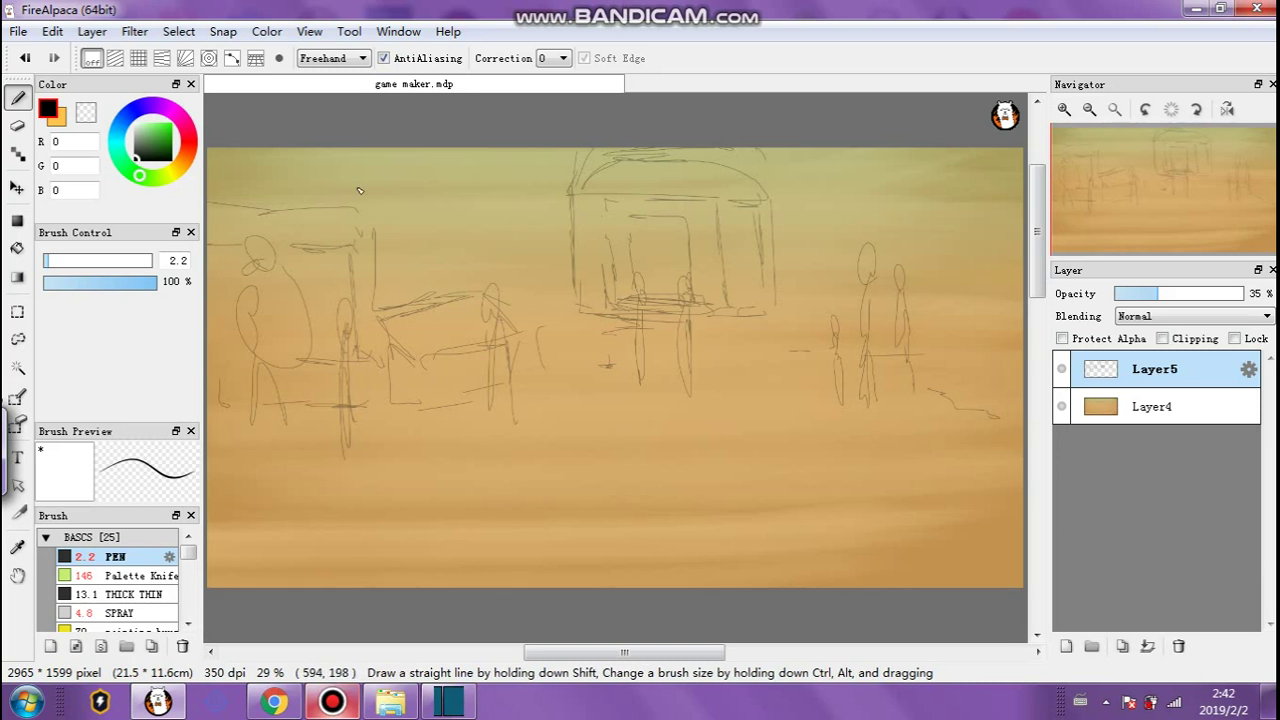
Sketch a slanted awning with a rear support post above the left display counter.
left_click_drag(341, 181, 375, 226)
key("ctrl+z")
mouse_move(386, 248)
left_mouse_down()
mouse_move(372, 205)
mouse_move(405, 203)
left_mouse_up()
left_click_drag(352, 205, 440, 192)
mouse_move(422, 250)
left_mouse_down()
mouse_move(521, 233)
mouse_move(455, 195)
mouse_move(485, 228)
mouse_move(440, 187)
left_mouse_up()
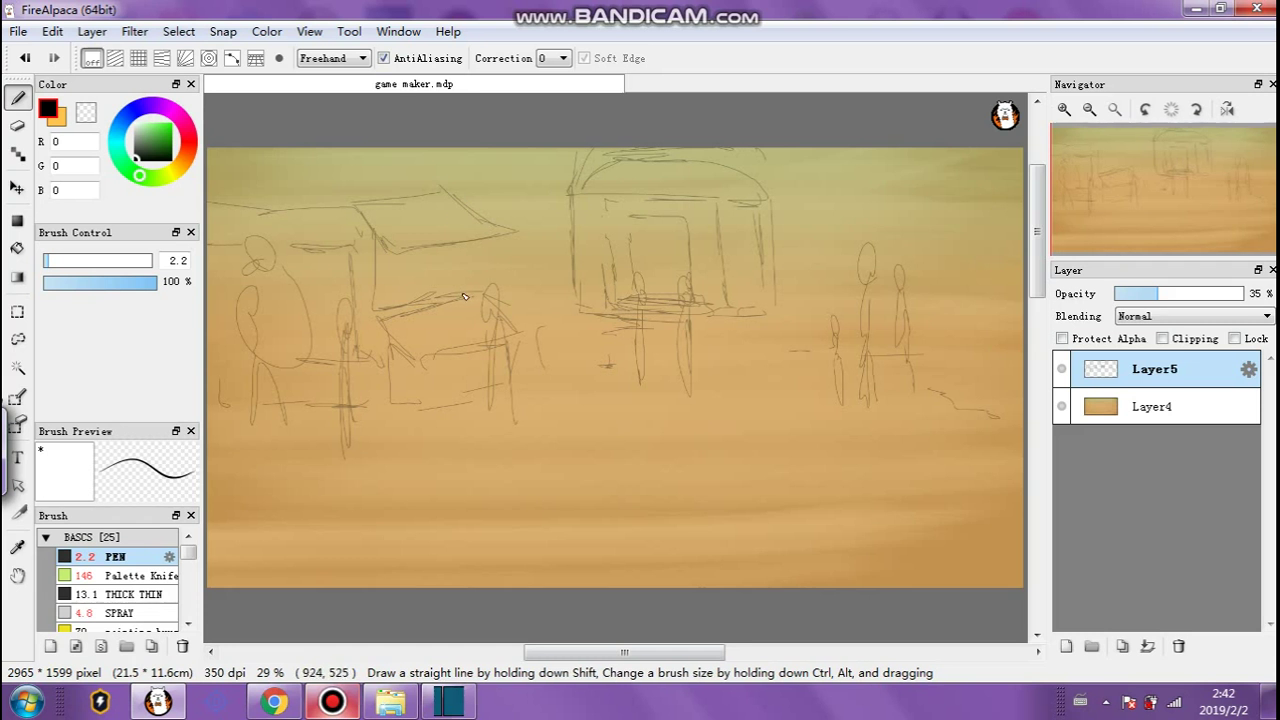
left_click_drag(460, 247, 460, 292)
Sketch a second roof tier above the left stall and reinforce the edges of the lower awning.
mouse_move(282, 209)
left_mouse_down()
mouse_move(351, 209)
mouse_move(307, 206)
left_mouse_up()
mouse_move(478, 174)
left_mouse_down()
mouse_move(396, 186)
mouse_move(505, 172)
left_mouse_up()
left_click_drag(369, 188, 468, 176)
left_click_drag(330, 149, 371, 188)
left_click_drag(487, 157, 510, 168)
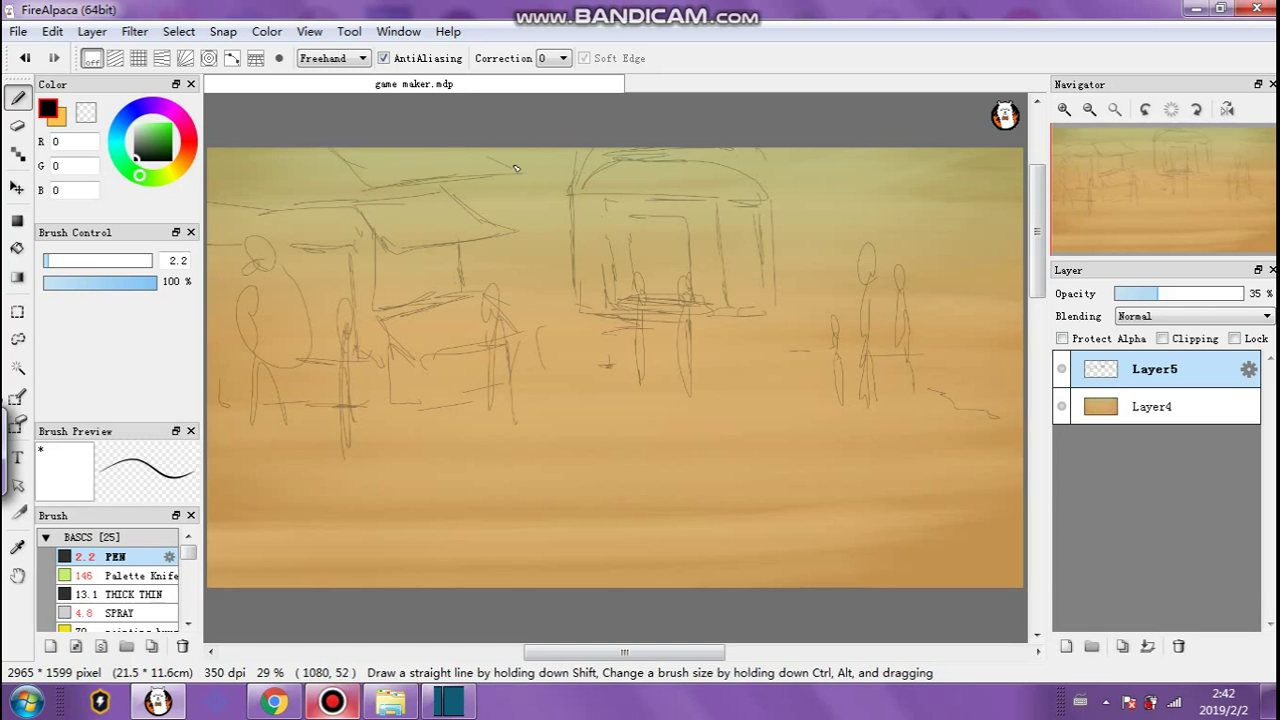
left_click_drag(355, 184, 321, 149)
left_click_drag(452, 193, 511, 226)
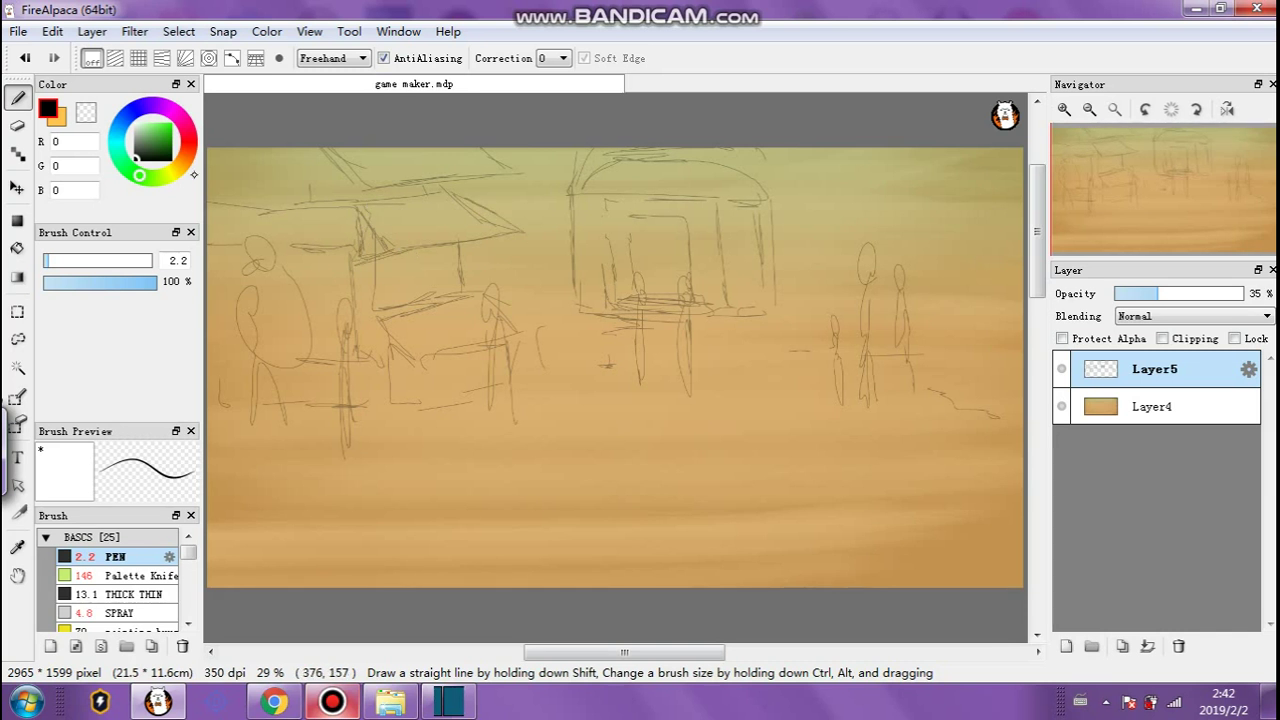
Set the eraser to size 11.2 and 93% opacity with Soft Edge off, and clean up the left stall's roof corner.
left_click(17, 125)
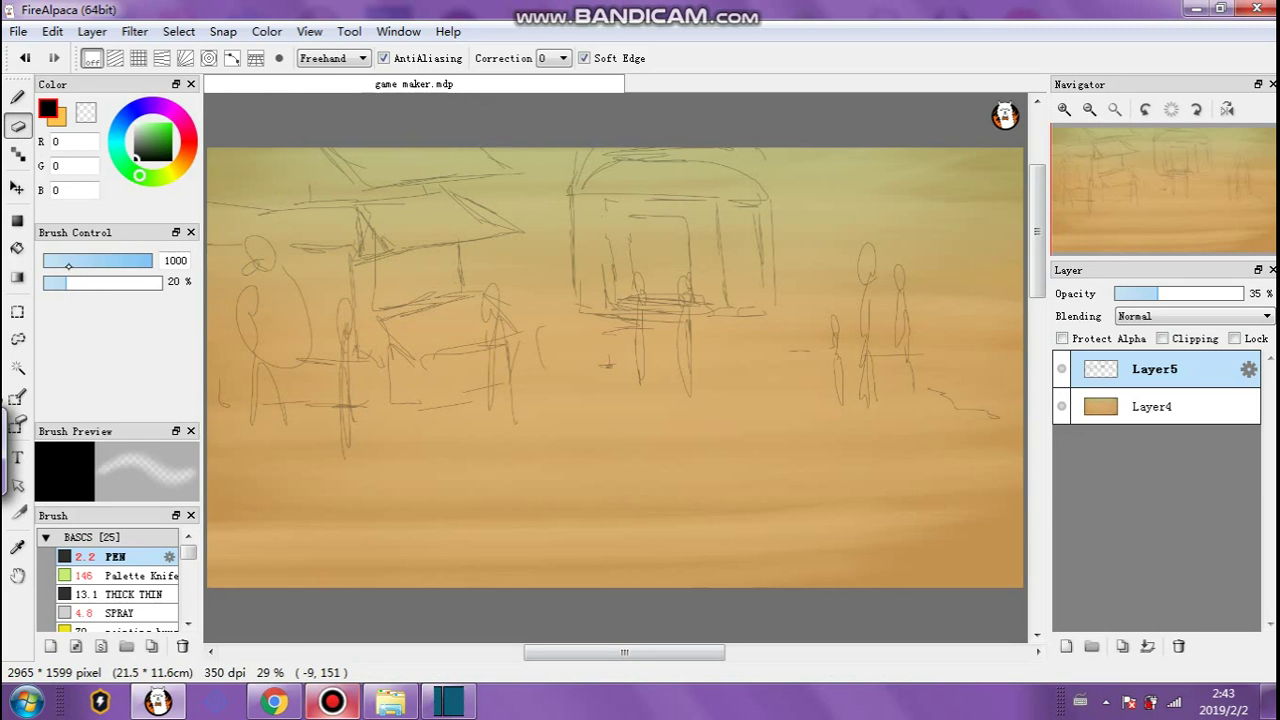
left_click_drag(67, 282, 155, 282)
left_click(67, 260)
left_click(583, 58)
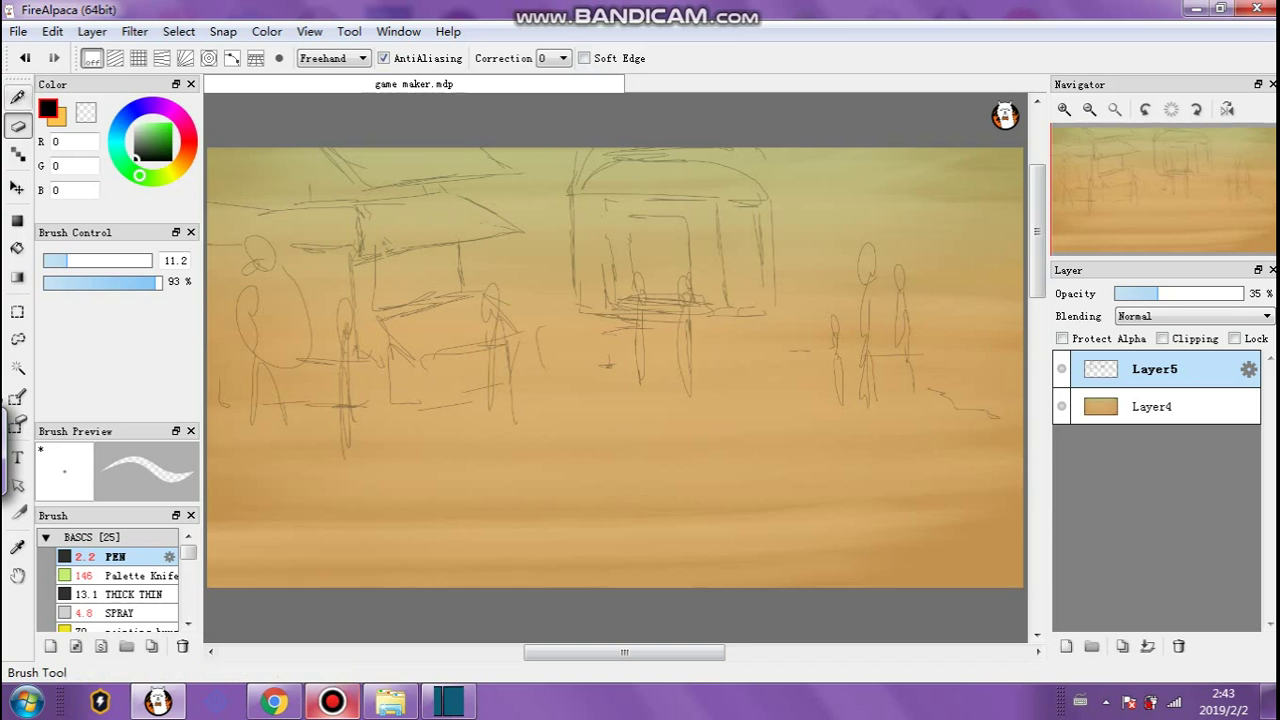
Redraw the left stall's beam, roof edges and corner post with the pen, extending the upper roof to the canvas's left edge.
left_click(17, 97)
mouse_move(318, 255)
left_mouse_down()
mouse_move(354, 254)
mouse_move(284, 259)
mouse_move(372, 257)
mouse_move(345, 204)
mouse_move(370, 251)
left_mouse_up()
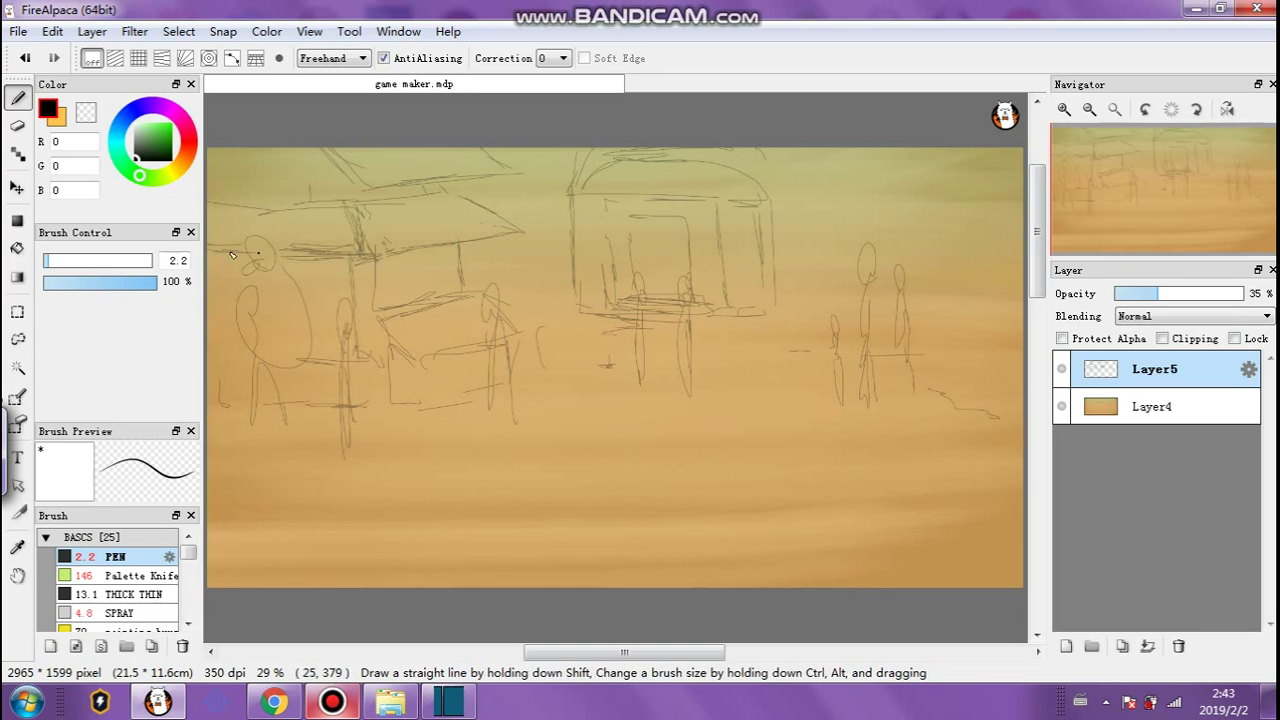
left_click_drag(331, 143, 391, 187)
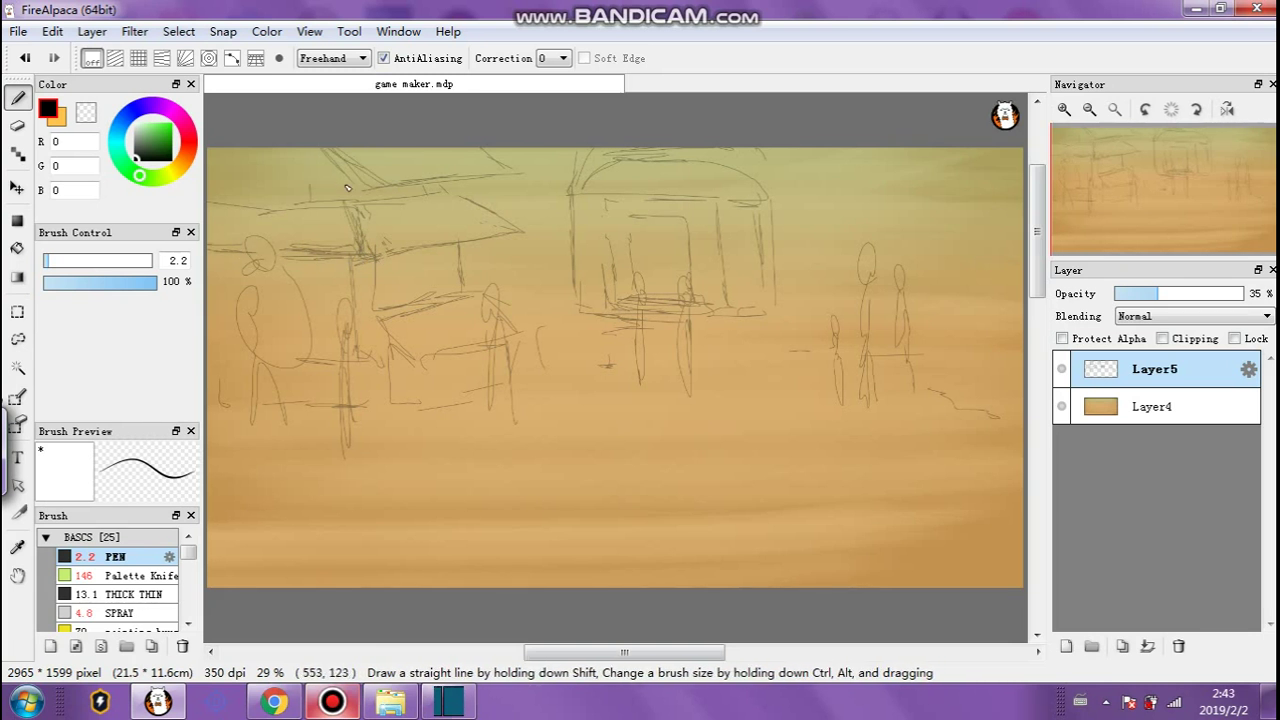
mouse_move(309, 188)
left_mouse_down()
mouse_move(220, 183)
mouse_move(346, 180)
left_mouse_up()
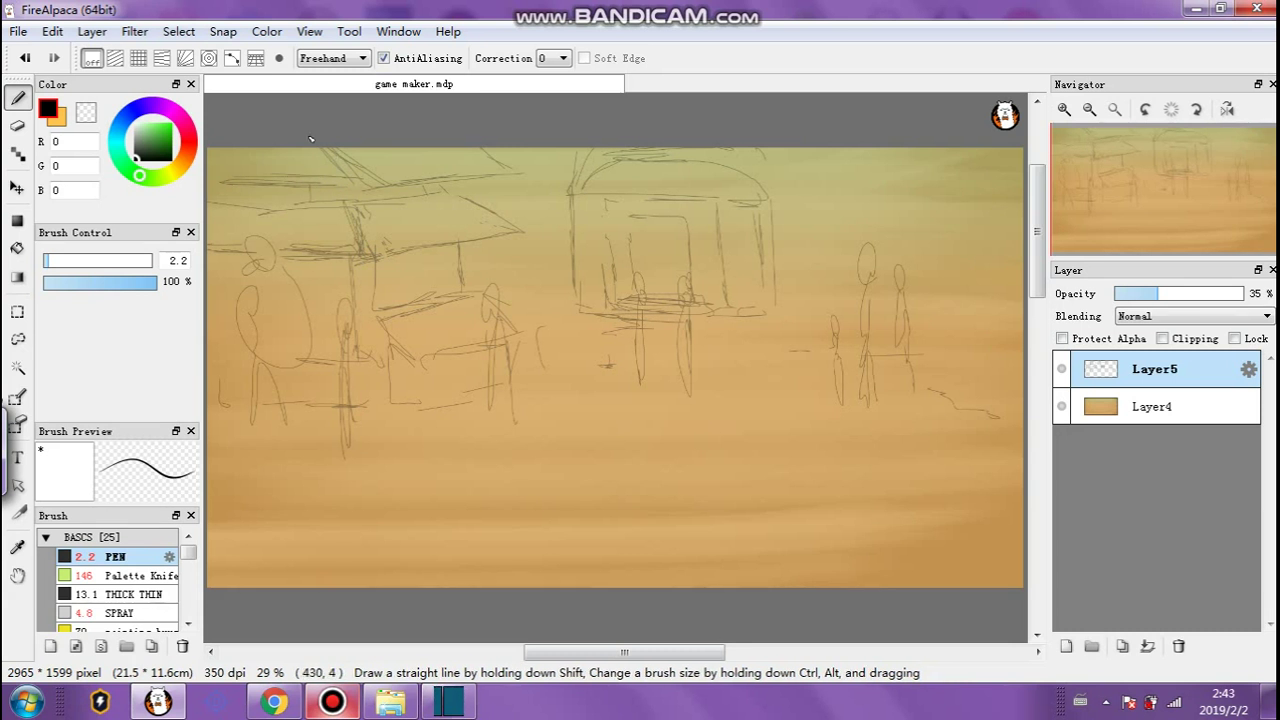
left_click_drag(262, 180, 208, 170)
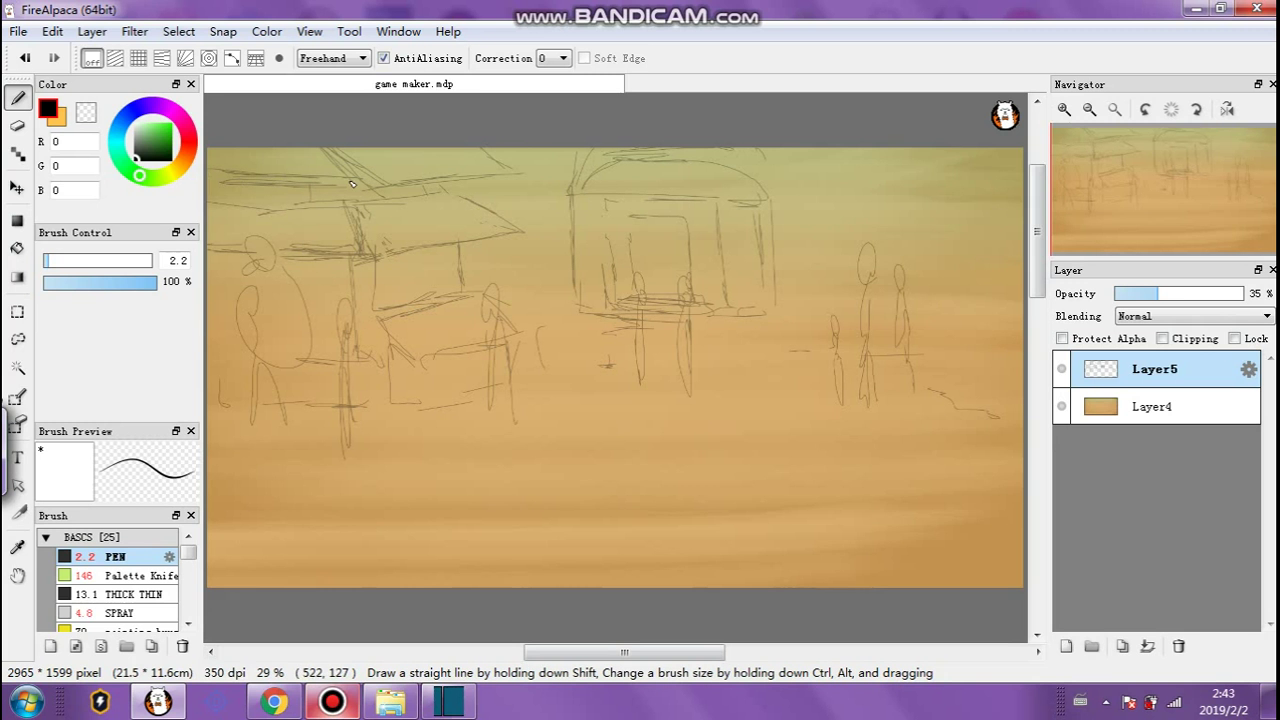
left_click_drag(368, 260, 360, 206)
mouse_move(446, 189)
left_mouse_down()
mouse_move(388, 197)
mouse_move(511, 219)
left_mouse_up()
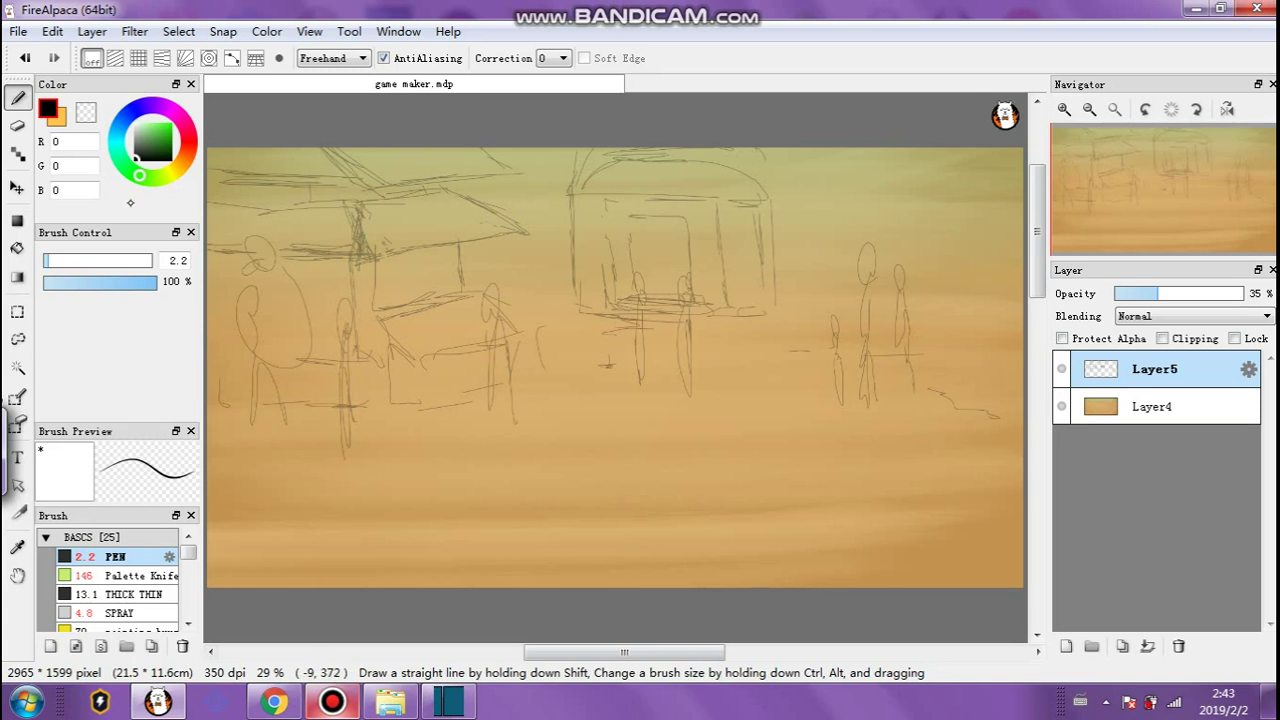
Erase excess lines on the left stall's beam, and sketch arms on the thin figure below it.
key("e")
left_click_drag(337, 253, 291, 253)
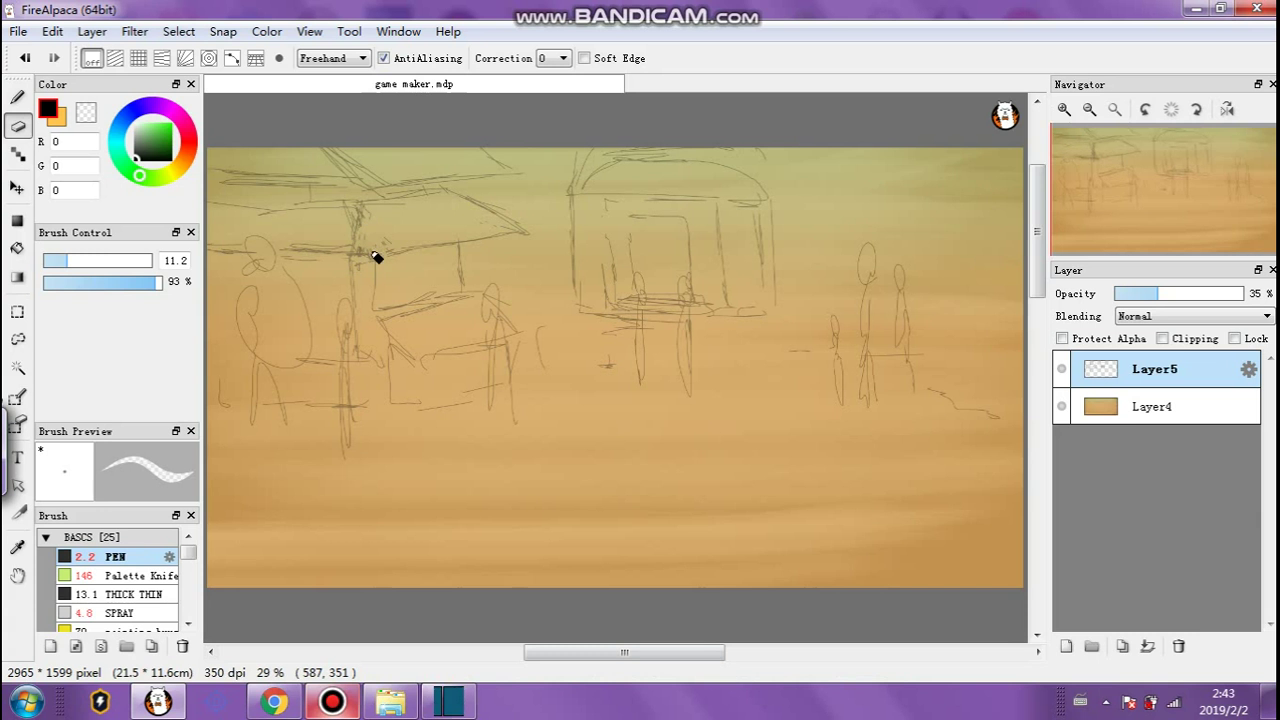
key("b")
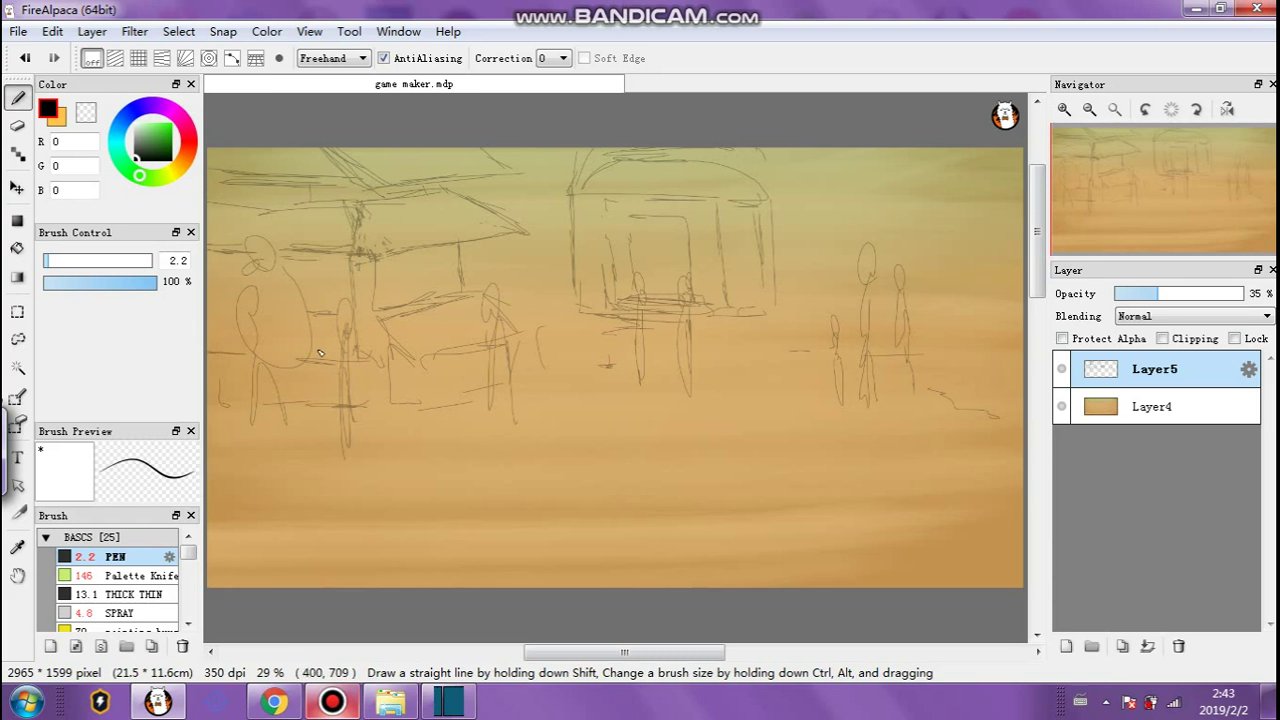
left_click_drag(345, 322, 318, 383)
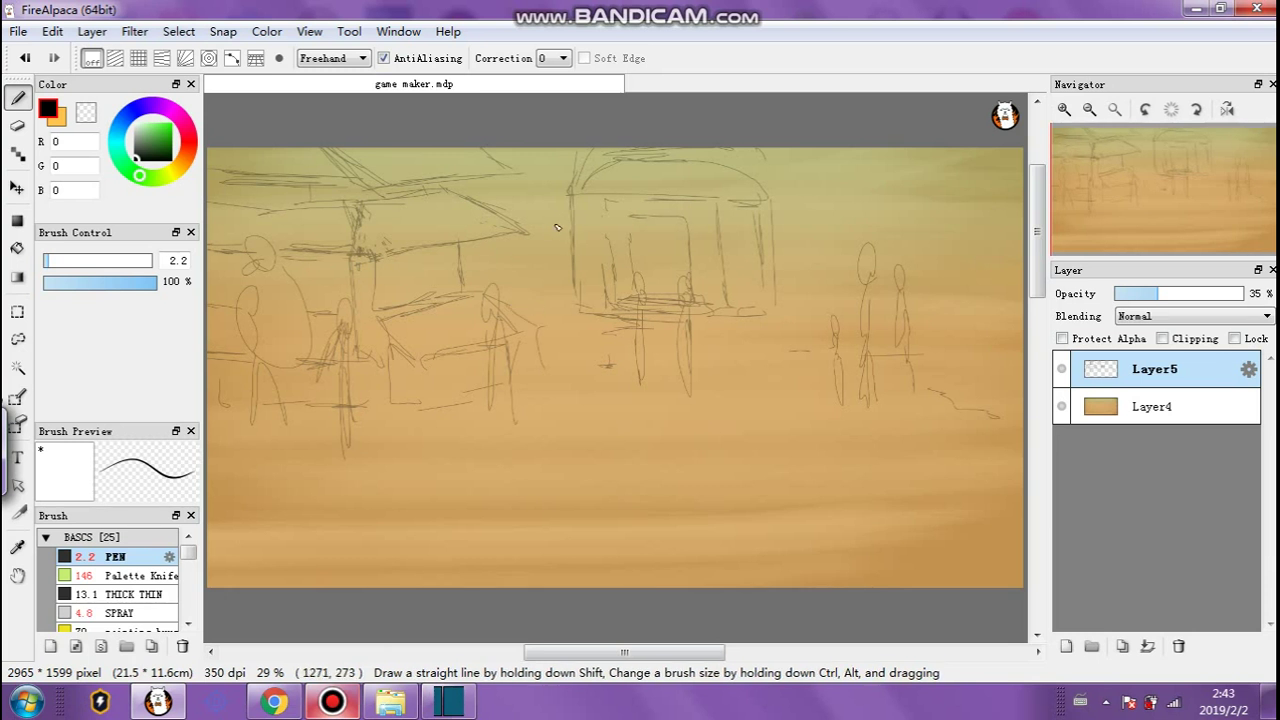
Sketch a low connecting structure with a top beam and vertical posts between the left awning and the central building.
left_click_drag(463, 253, 554, 254)
left_click_drag(465, 258, 559, 250)
left_click_drag(550, 248, 558, 305)
mouse_move(534, 256)
left_mouse_down()
mouse_move(533, 290)
mouse_move(518, 298)
left_mouse_up()
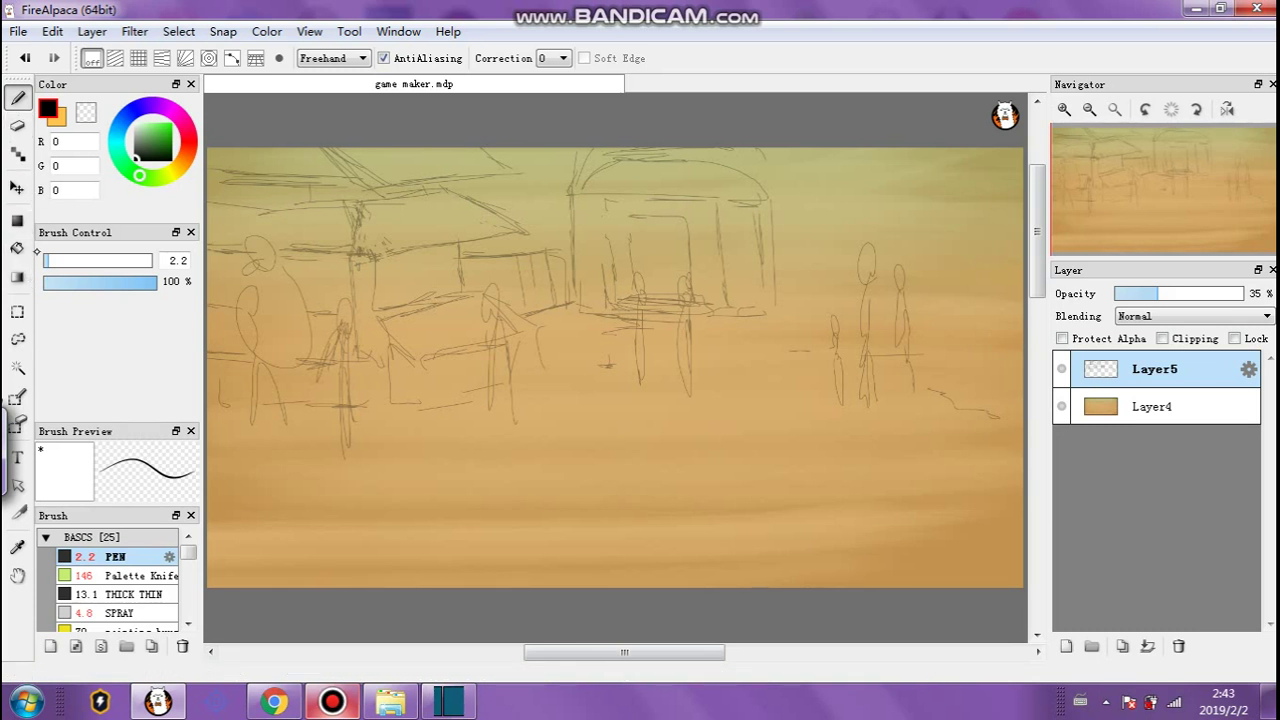
Erase the large round-bodied figure at the far left with the eraser at size 85 and 100% opacity.
left_click(17, 125)
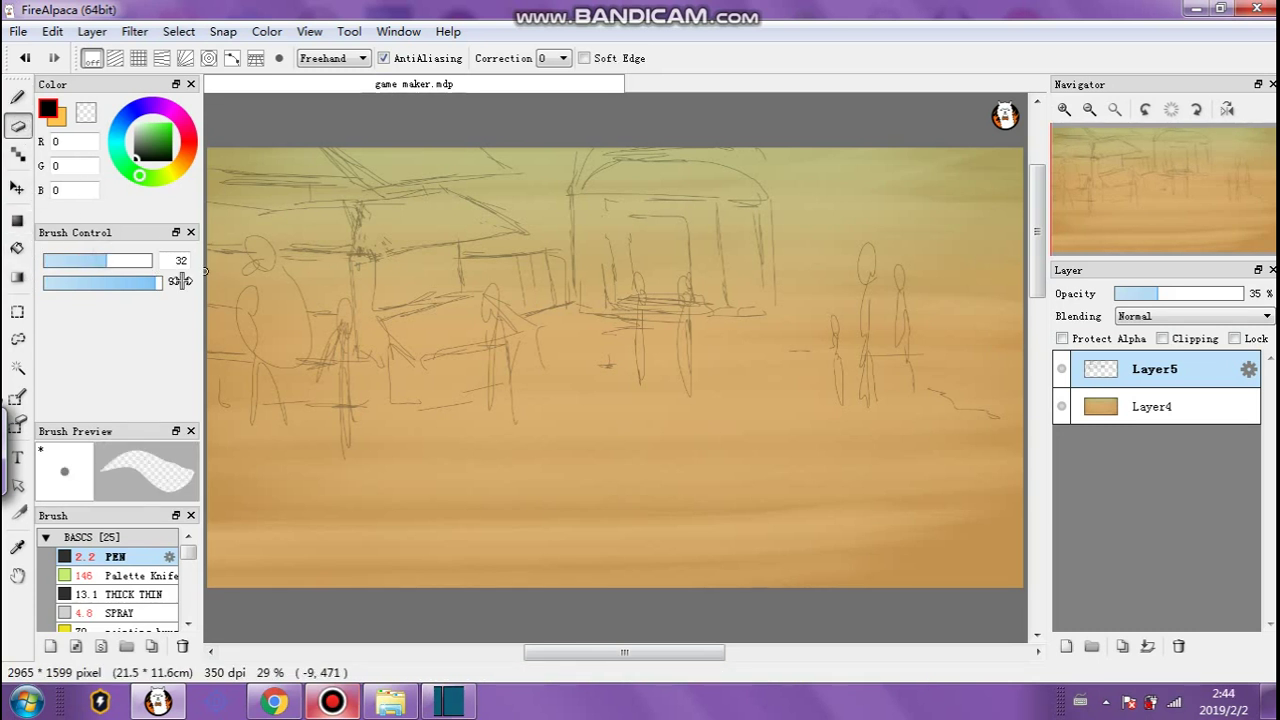
mouse_move(260, 274)
left_mouse_down()
mouse_move(269, 400)
mouse_move(289, 360)
mouse_move(280, 263)
mouse_move(313, 348)
left_mouse_up()
left_click(136, 260)
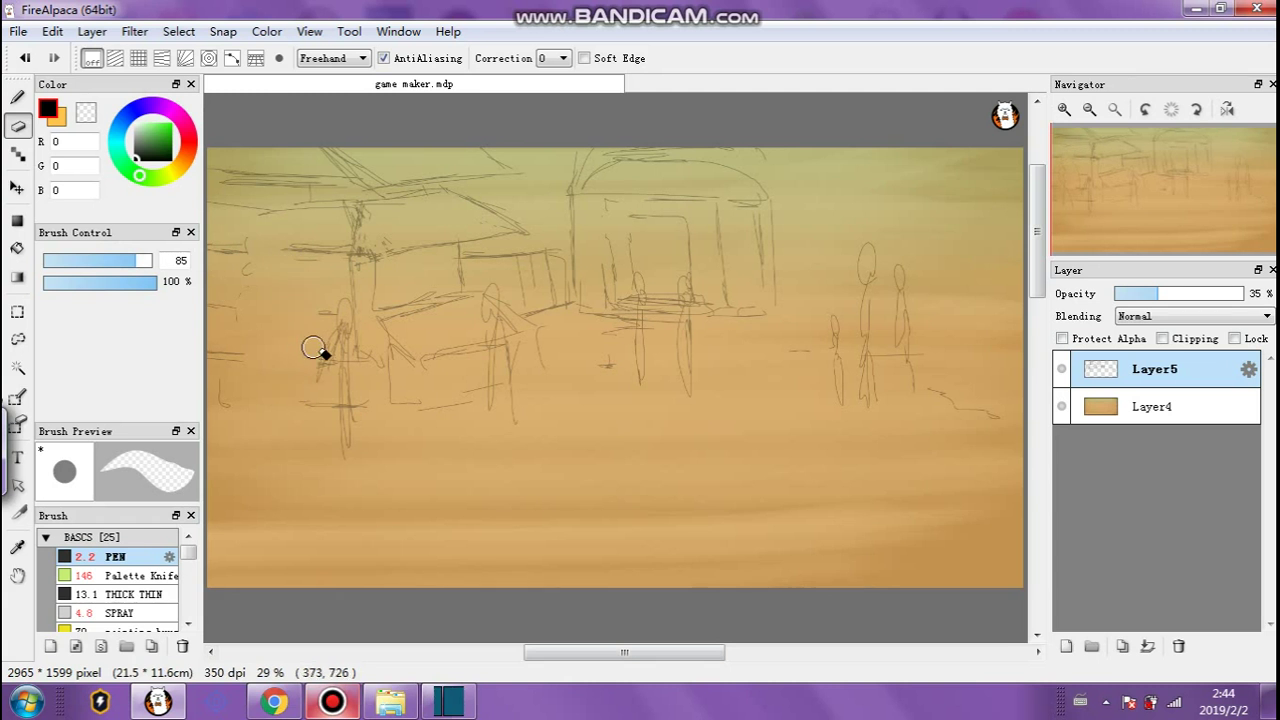
Sketch a counter, posts and a back wall in the cleared area at the far left with the pen, undoing a stray stroke.
key("b")
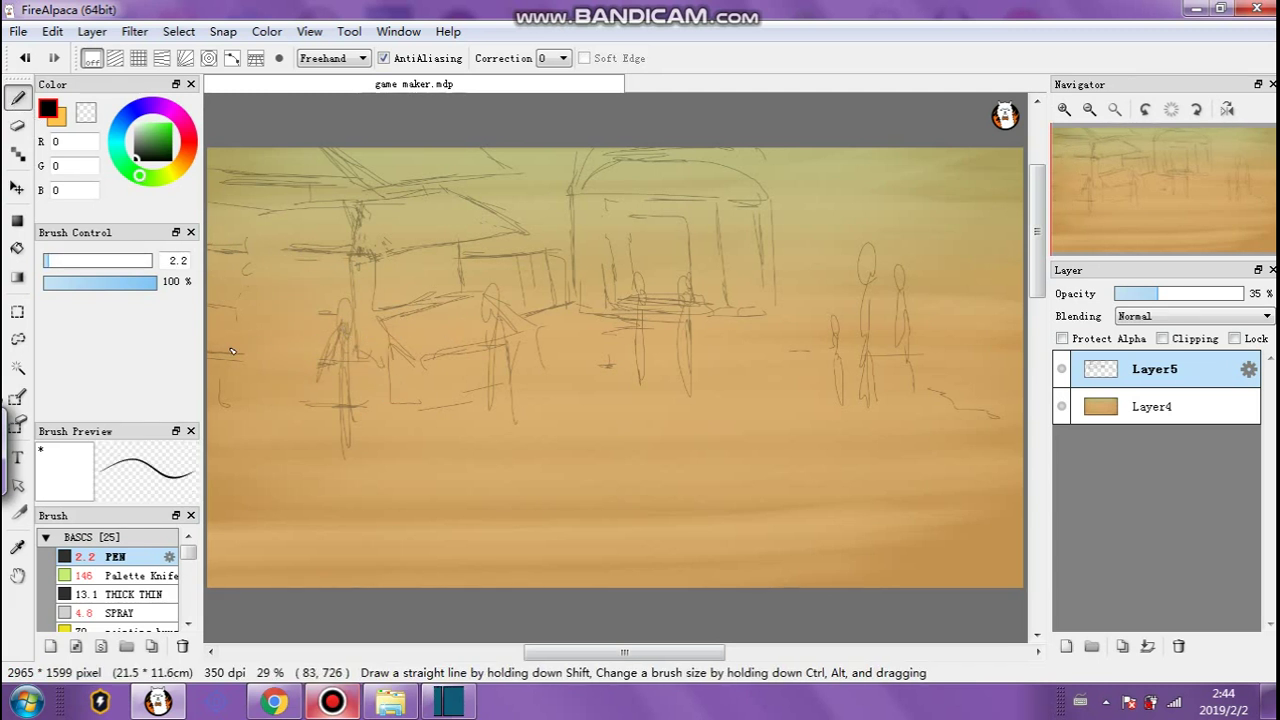
left_click_drag(232, 348, 250, 310)
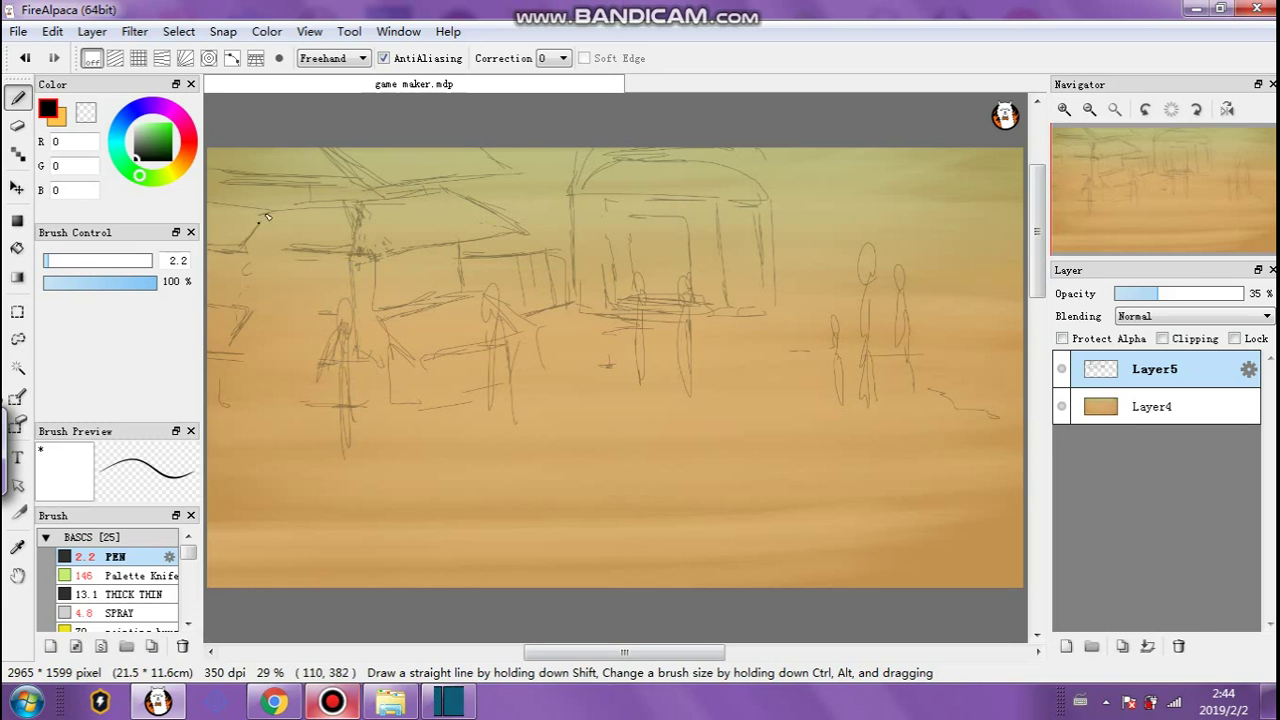
left_click(52, 31)
left_click(62, 52)
left_click_drag(259, 264, 278, 266)
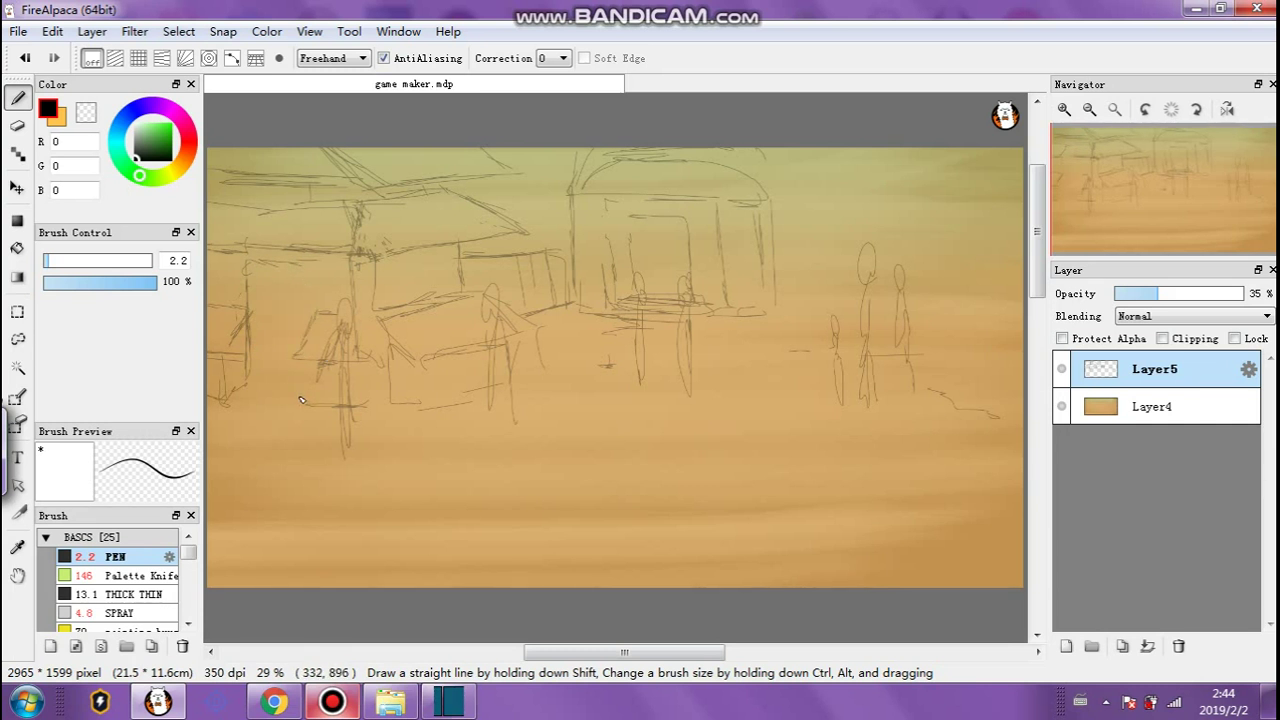
left_click_drag(281, 380, 301, 380)
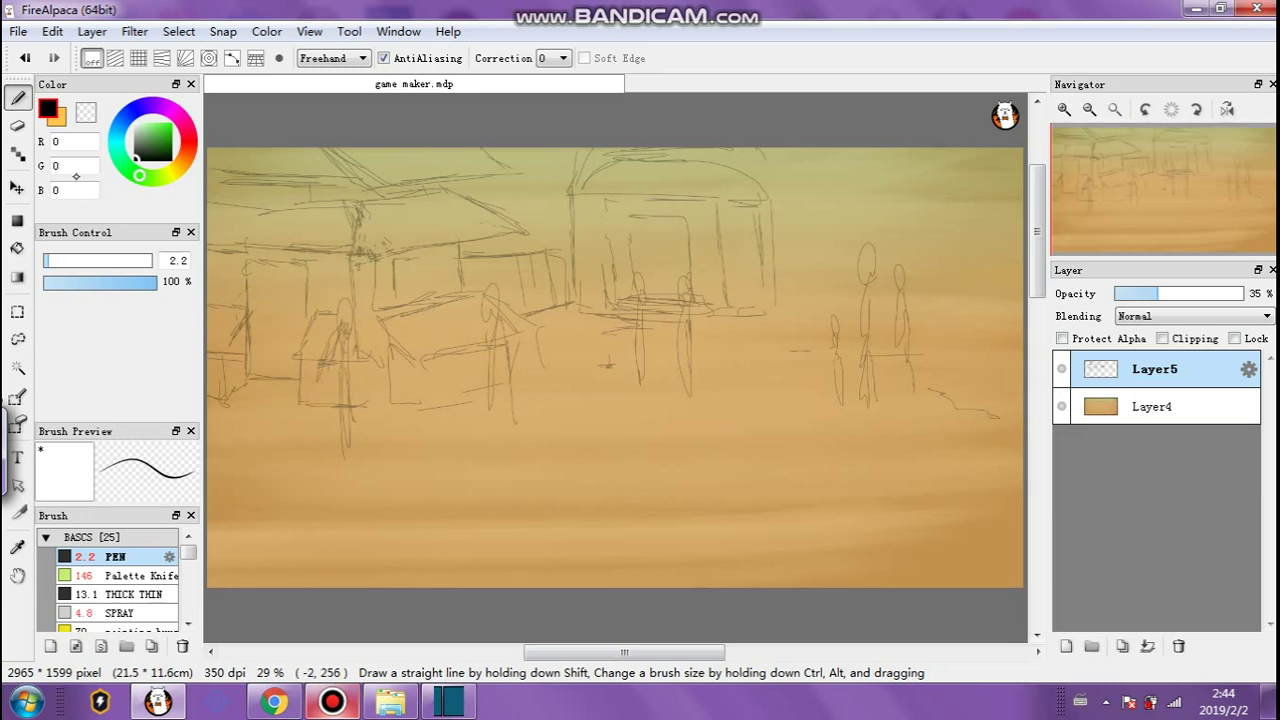
Flesh out the bodies, arms and legs of the two figures at the left stalls and the two before the central building.
left_click(17, 125)
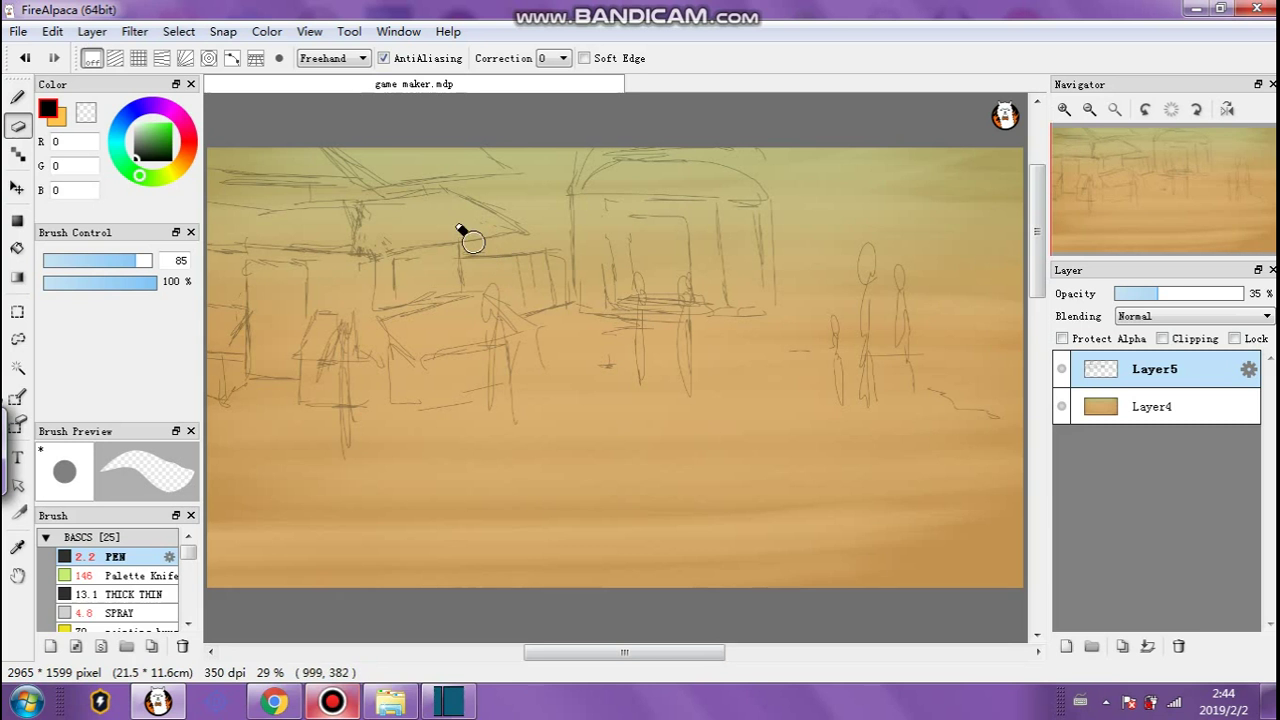
key("b")
mouse_move(489, 319)
left_mouse_down()
mouse_move(512, 388)
mouse_move(489, 371)
mouse_move(484, 331)
mouse_move(487, 427)
left_mouse_up()
mouse_move(493, 378)
left_mouse_down()
mouse_move(510, 435)
mouse_move(508, 381)
mouse_move(497, 412)
mouse_move(486, 379)
mouse_move(516, 441)
left_mouse_up()
mouse_move(339, 332)
left_mouse_down()
mouse_move(326, 370)
mouse_move(349, 330)
mouse_move(335, 387)
mouse_move(357, 360)
mouse_move(345, 332)
mouse_move(361, 360)
mouse_move(339, 358)
mouse_move(336, 380)
mouse_move(353, 387)
mouse_move(340, 389)
mouse_move(342, 437)
left_mouse_up()
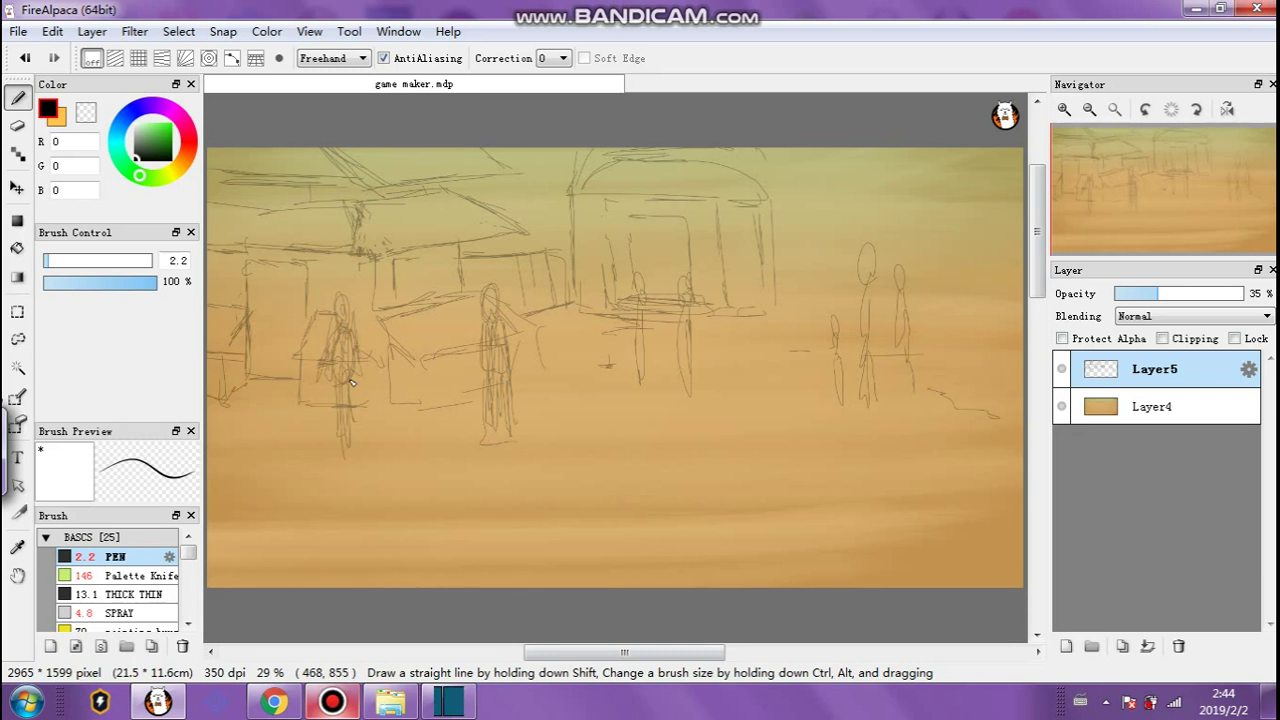
left_click_drag(351, 382, 352, 420)
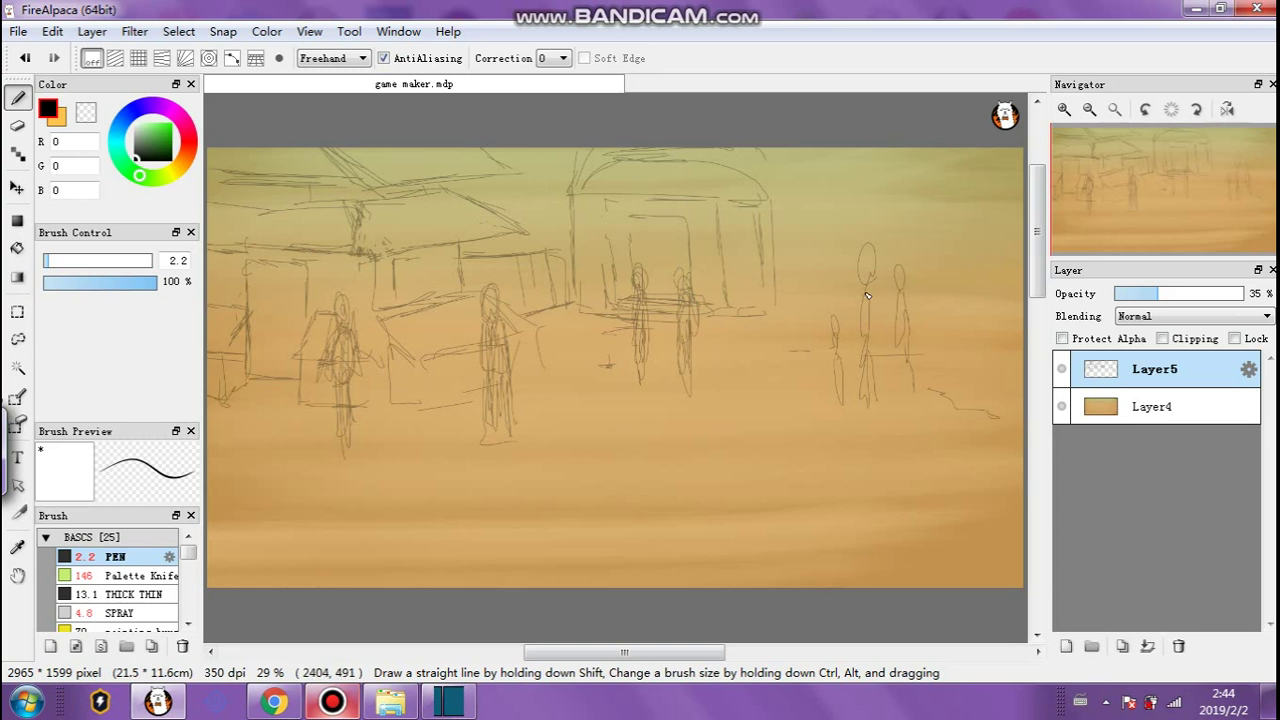
Build up the bodies of the three figures at the right and sketch an arch with a slanting base line around them.
mouse_move(870, 296)
left_mouse_down()
mouse_move(880, 310)
mouse_move(858, 342)
mouse_move(866, 360)
left_mouse_up()
mouse_move(834, 312)
left_mouse_down()
mouse_move(828, 392)
mouse_move(832, 365)
left_mouse_up()
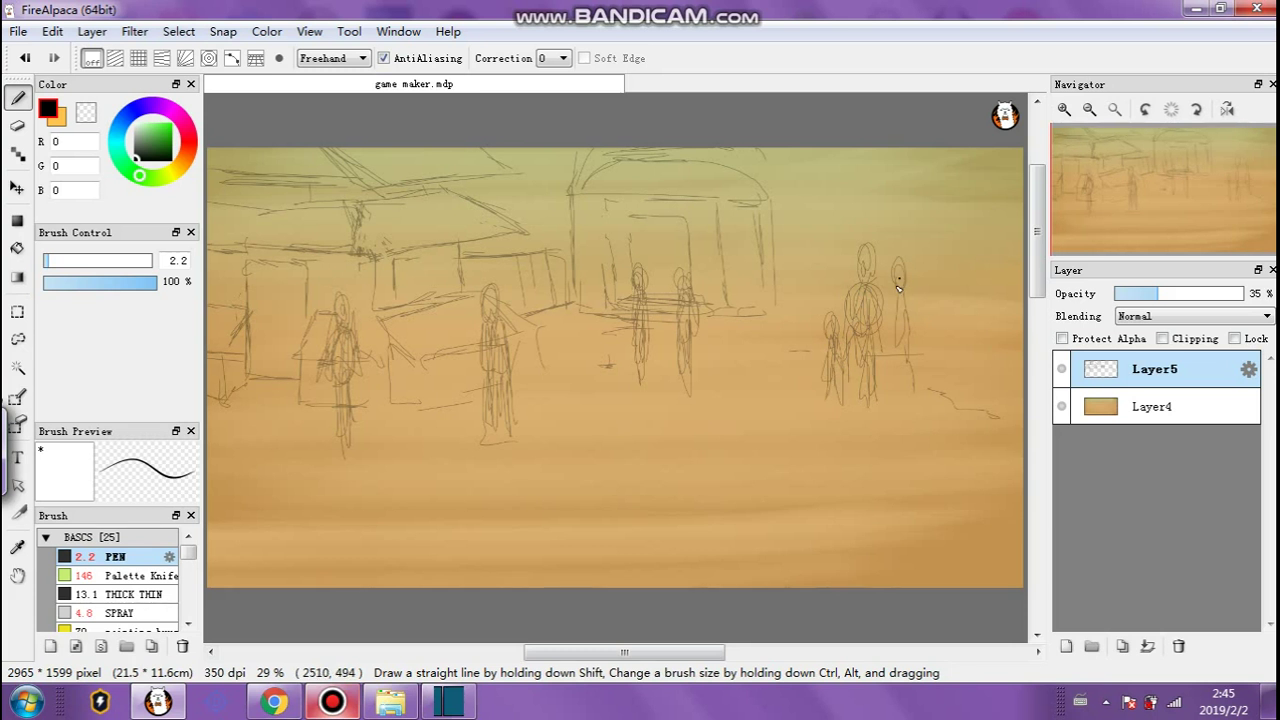
mouse_move(902, 335)
left_mouse_down()
mouse_move(940, 371)
mouse_move(1022, 388)
left_mouse_up()
left_click_drag(955, 312, 951, 280)
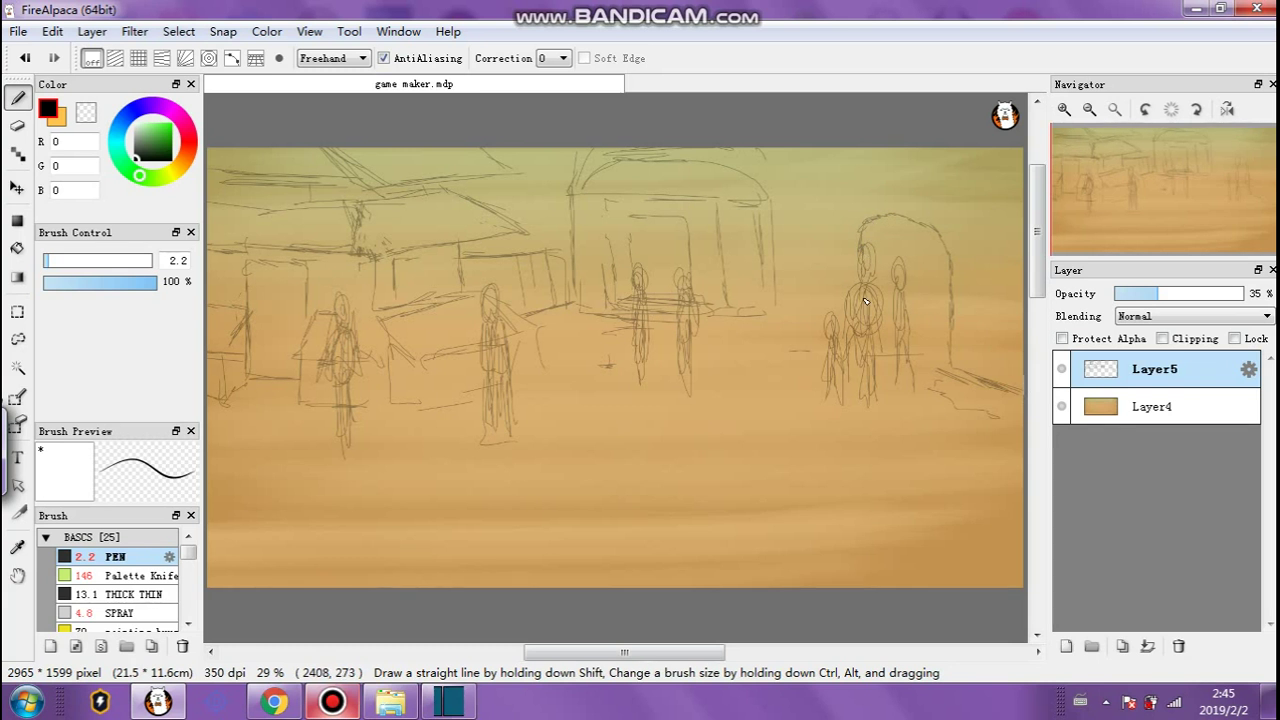
left_click_drag(831, 307, 837, 213)
left_click_drag(886, 178, 913, 170)
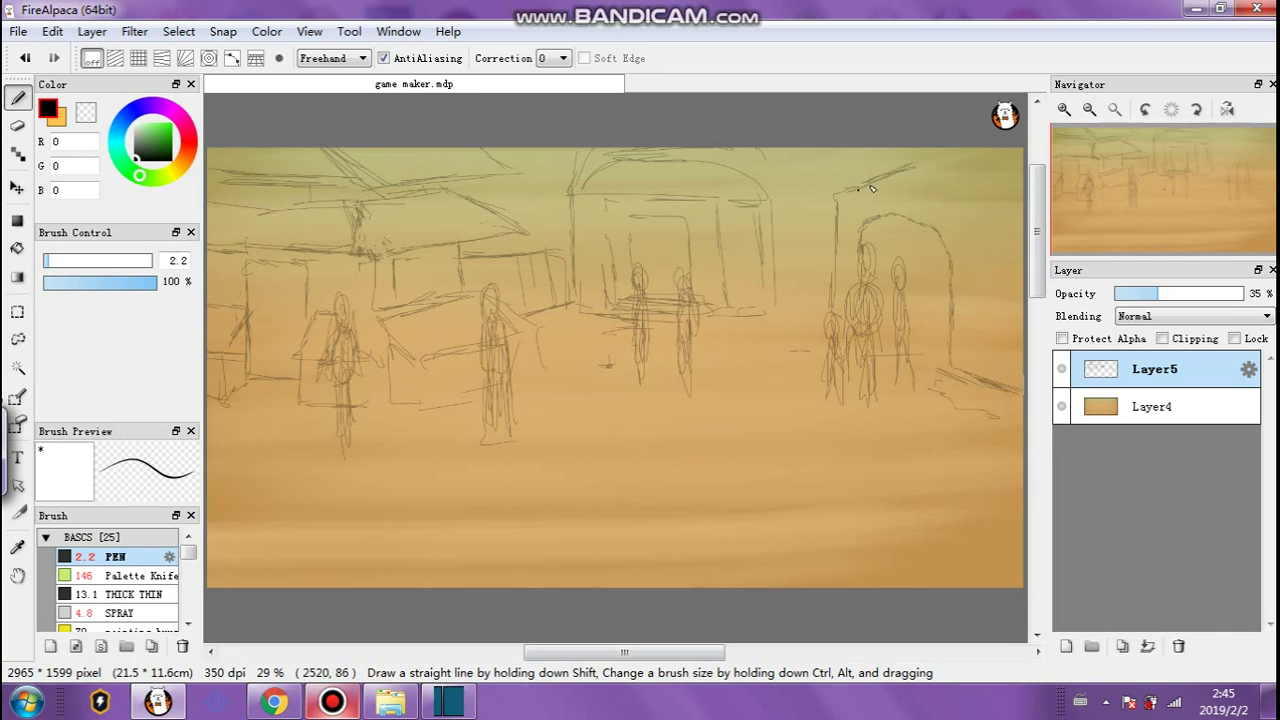
key("ctrl+z")
key("ctrl+z")
key("ctrl+z")
key("ctrl+z")
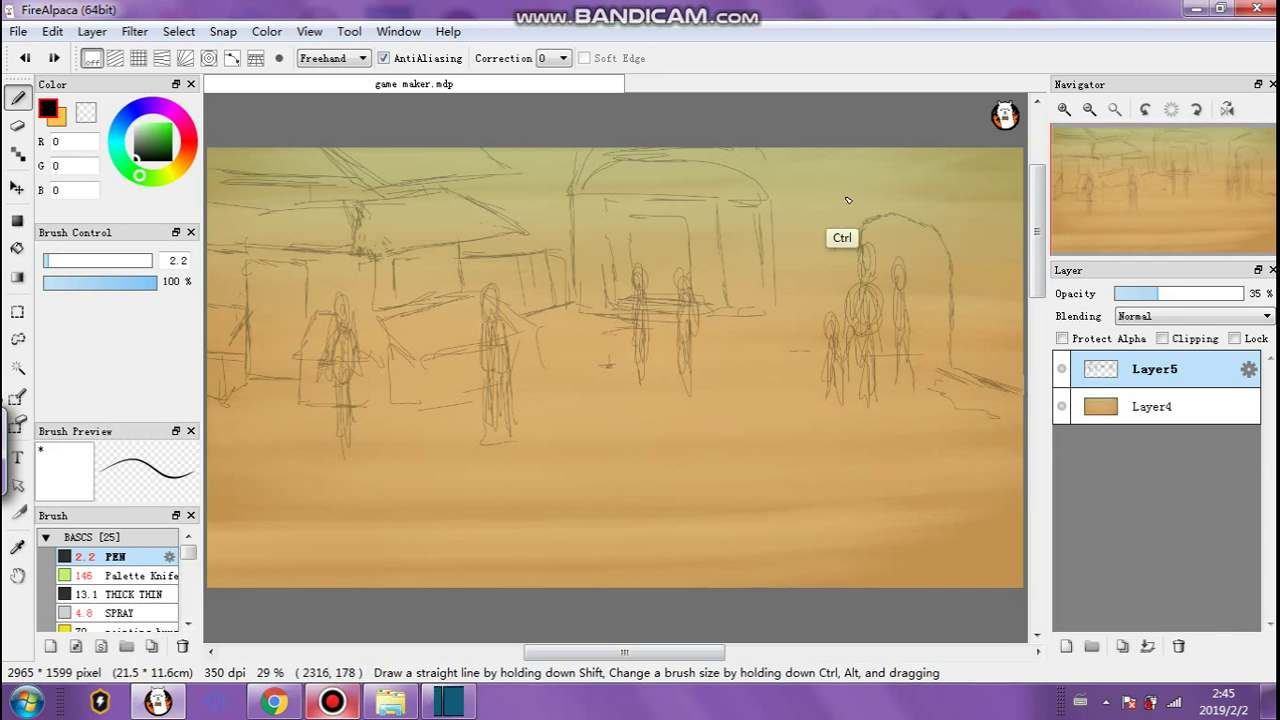
Sketch the right-hand wall with a horizontal roof line, a receding base line and short uprights above the roof.
left_click_drag(859, 203, 966, 206)
mouse_move(888, 203)
left_mouse_down()
mouse_move(1000, 201)
mouse_move(973, 204)
left_mouse_up()
left_click_drag(850, 318, 791, 299)
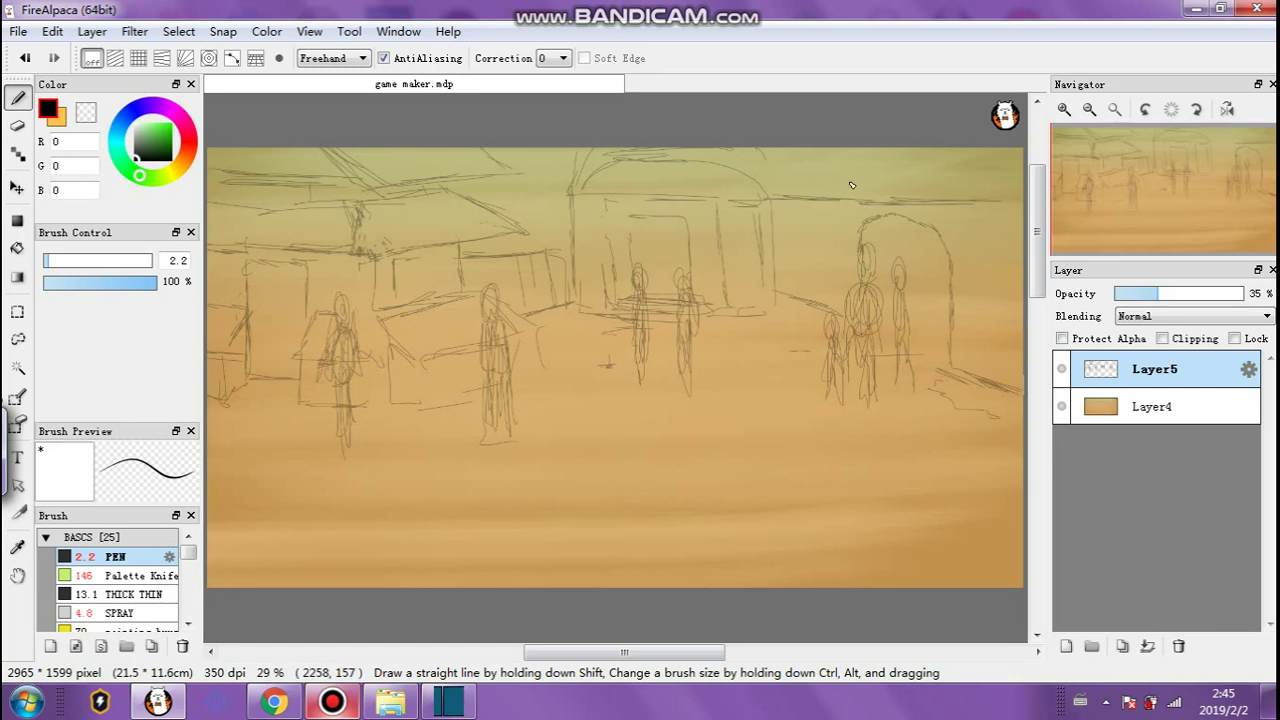
left_click_drag(804, 150, 808, 195)
left_click_drag(827, 151, 832, 192)
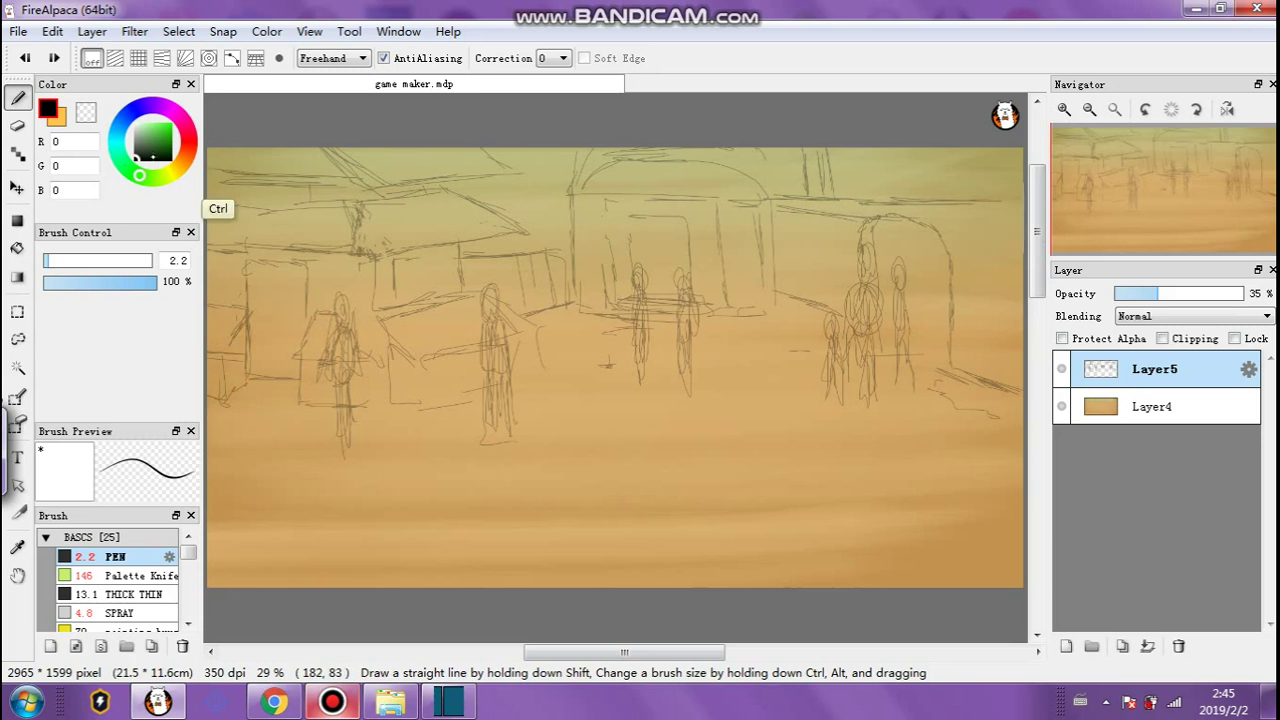
Lasso the right-hand roof line, turn off Highlight Outside, rotate the line to slope down away from the central building, and deselect.
left_click(17, 311)
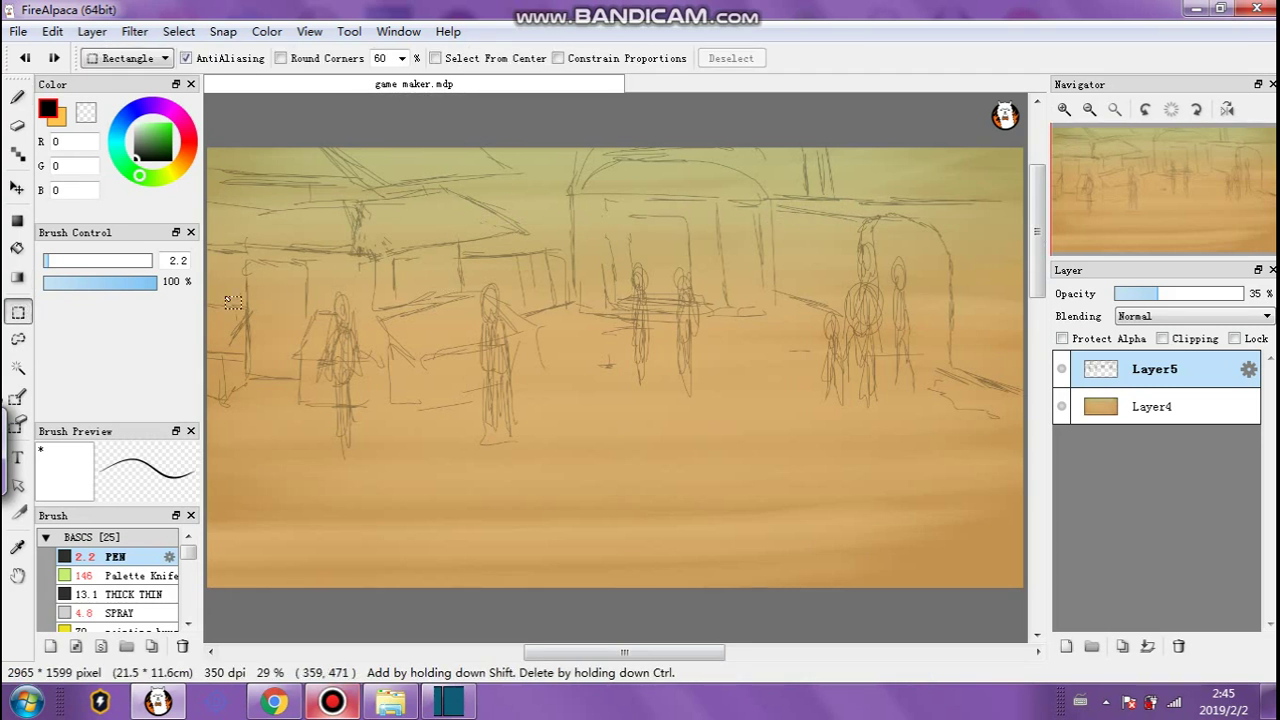
left_click(17, 339)
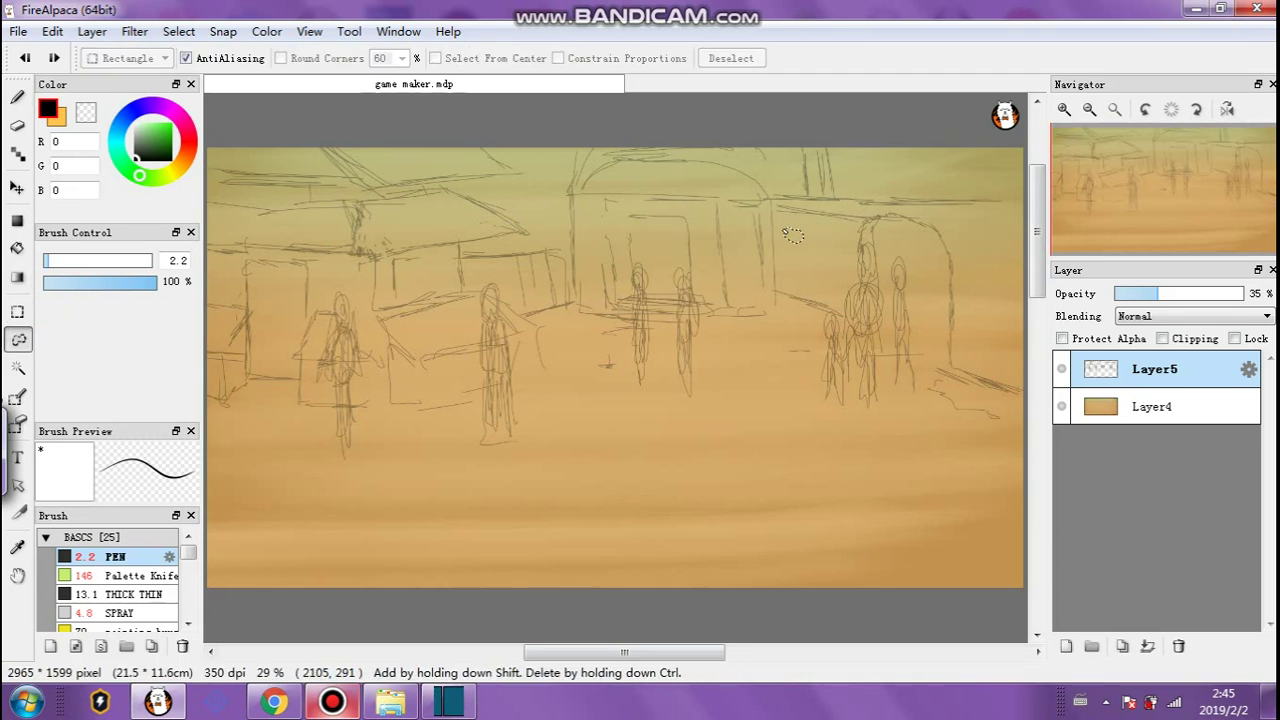
mouse_move(990, 258)
left_mouse_down()
mouse_move(786, 224)
mouse_move(758, 190)
mouse_move(1026, 184)
mouse_move(988, 265)
left_mouse_up()
left_click(179, 31)
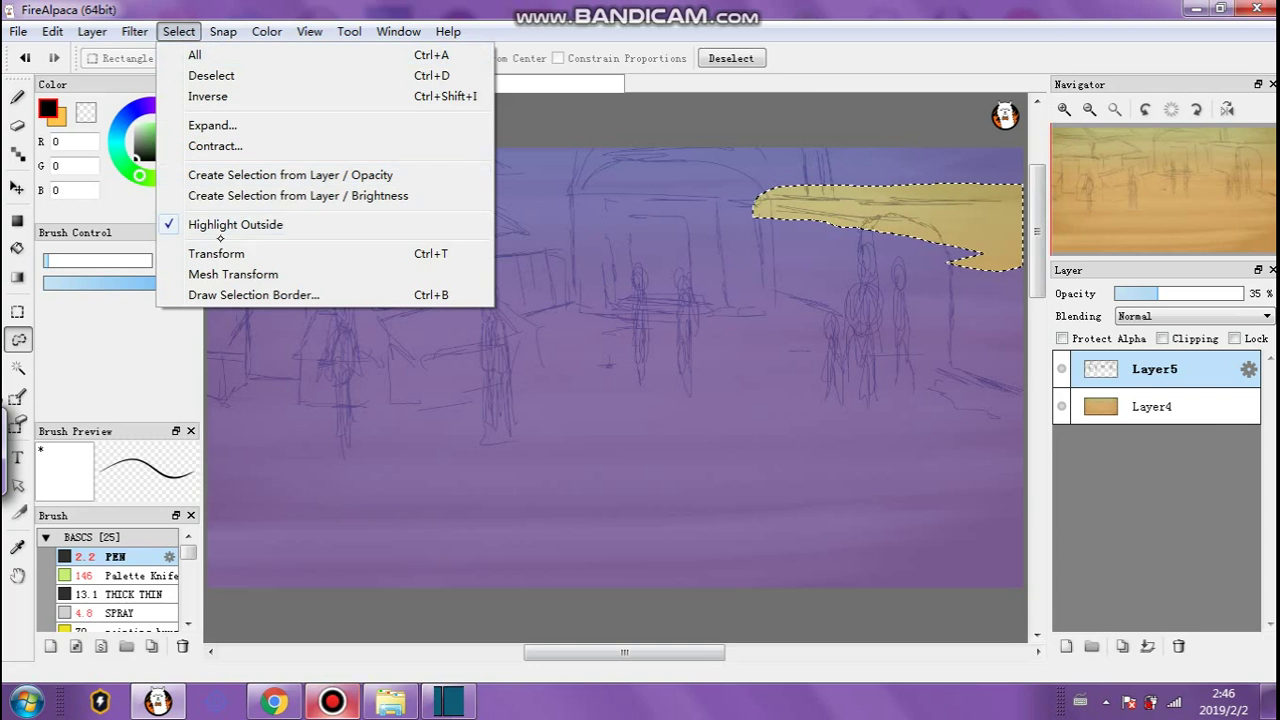
left_click(222, 224)
left_click(179, 31)
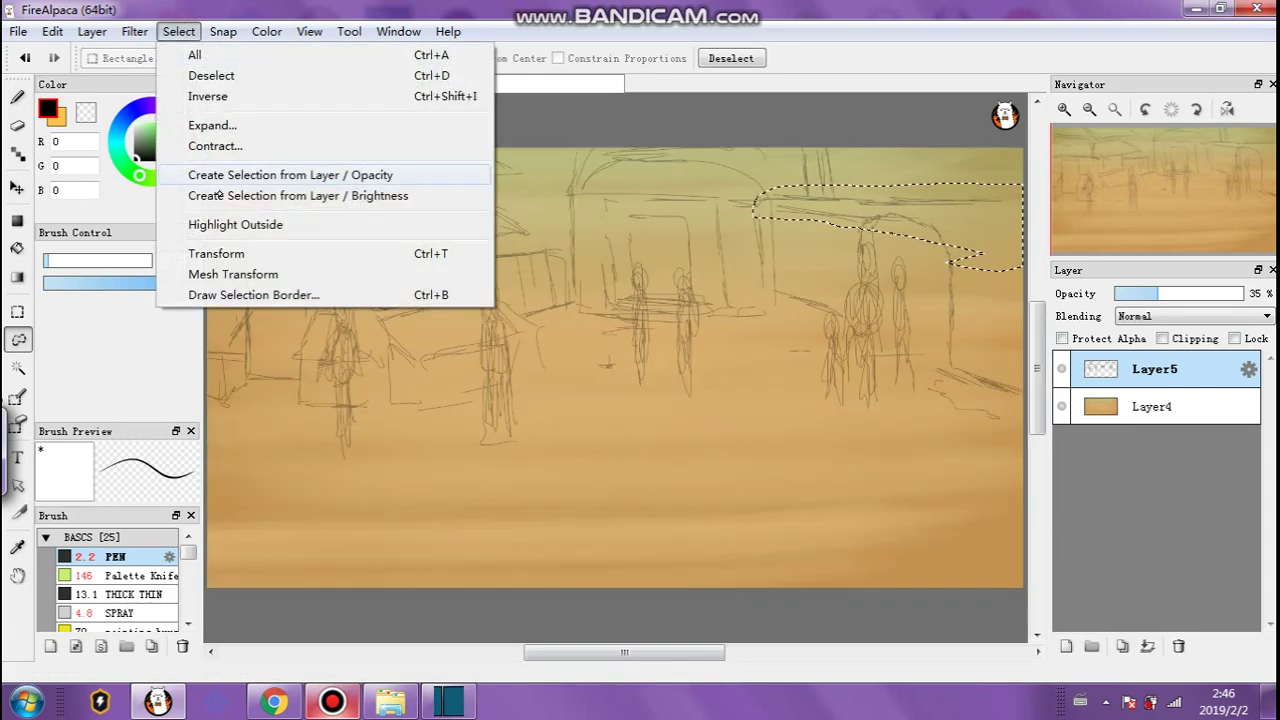
left_click(216, 253)
left_click_drag(903, 136, 908, 166)
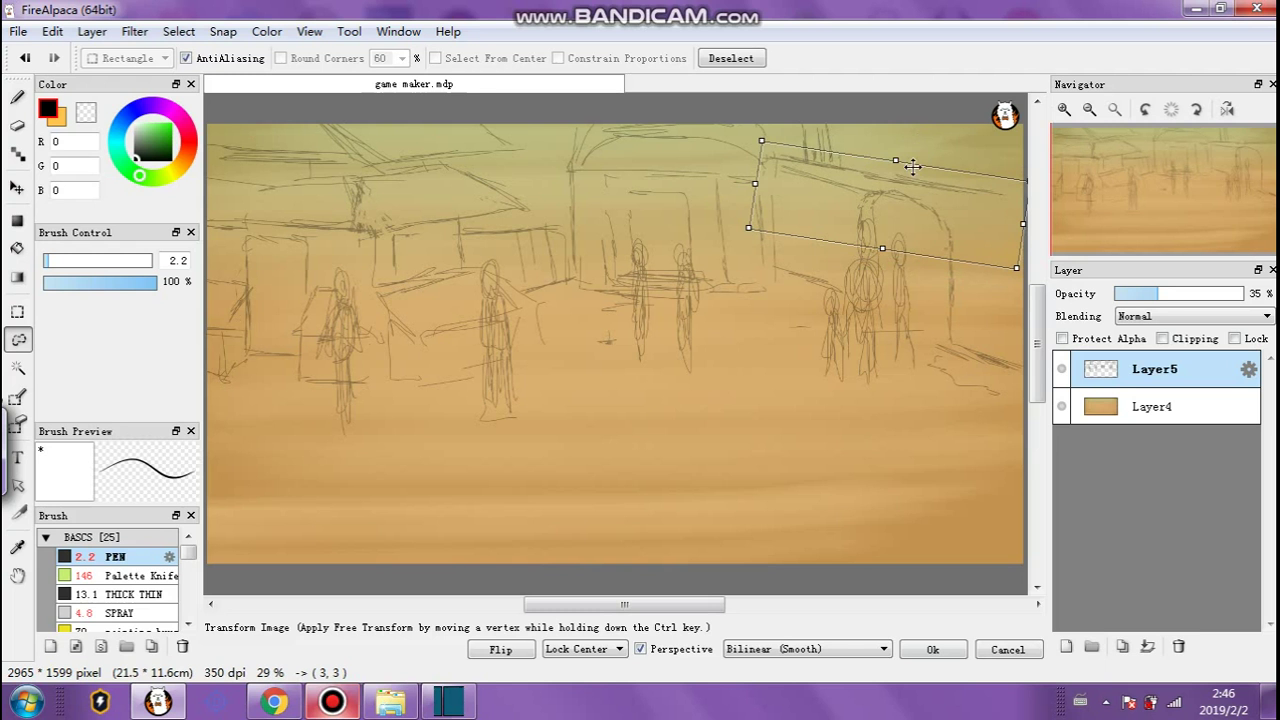
left_click(932, 649)
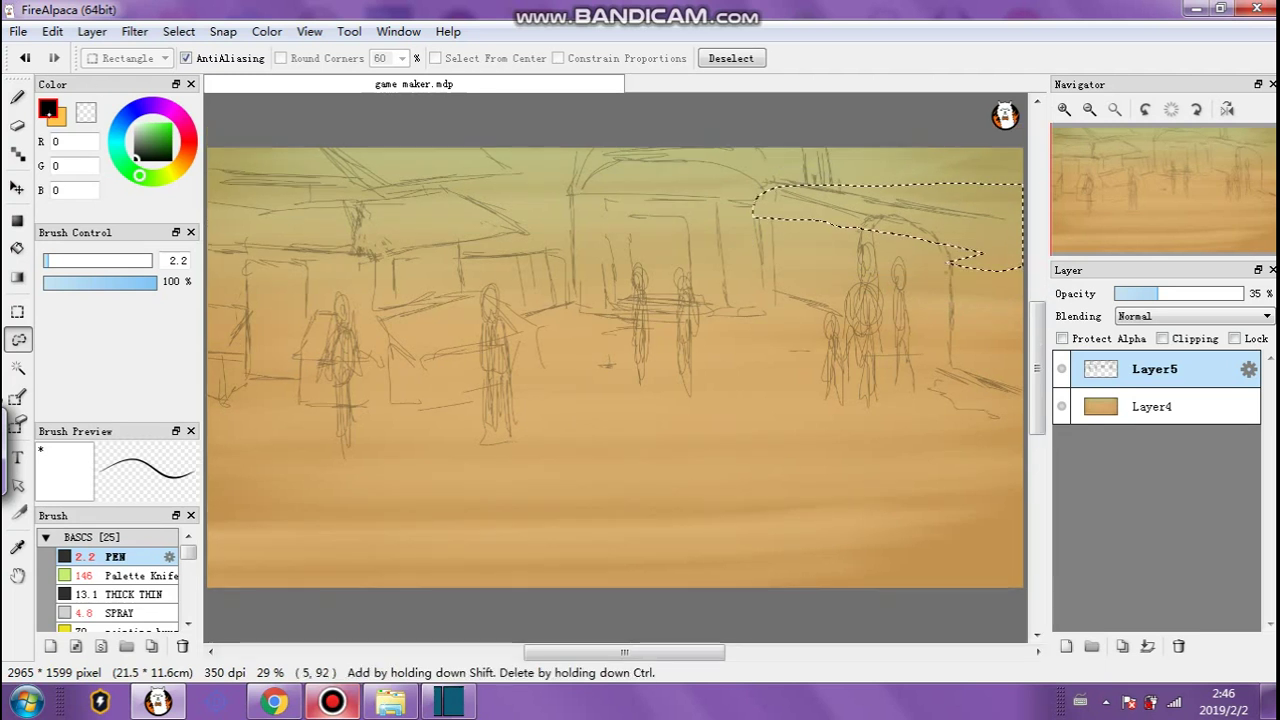
key("b")
left_click(179, 31)
left_click(200, 76)
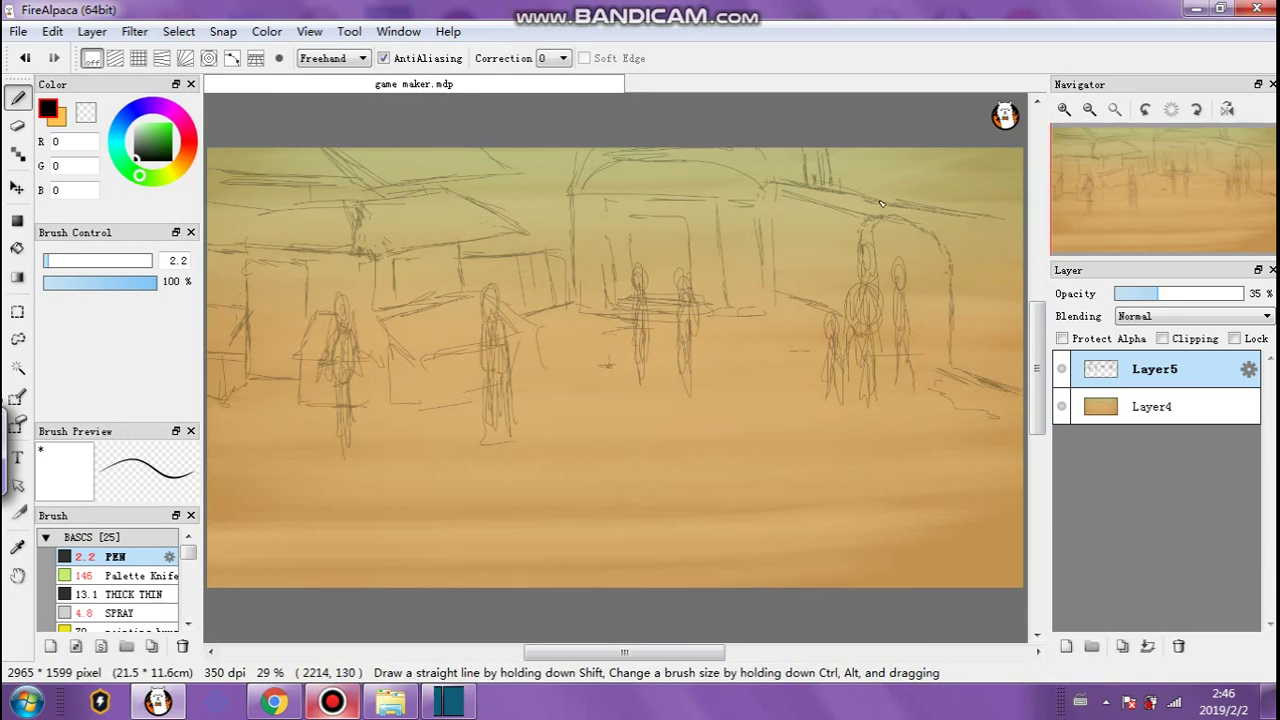
Extend the sloping roof edge to the canvas border and add vertical lines above it and at the left awning's outer end.
left_click_drag(940, 206, 1018, 218)
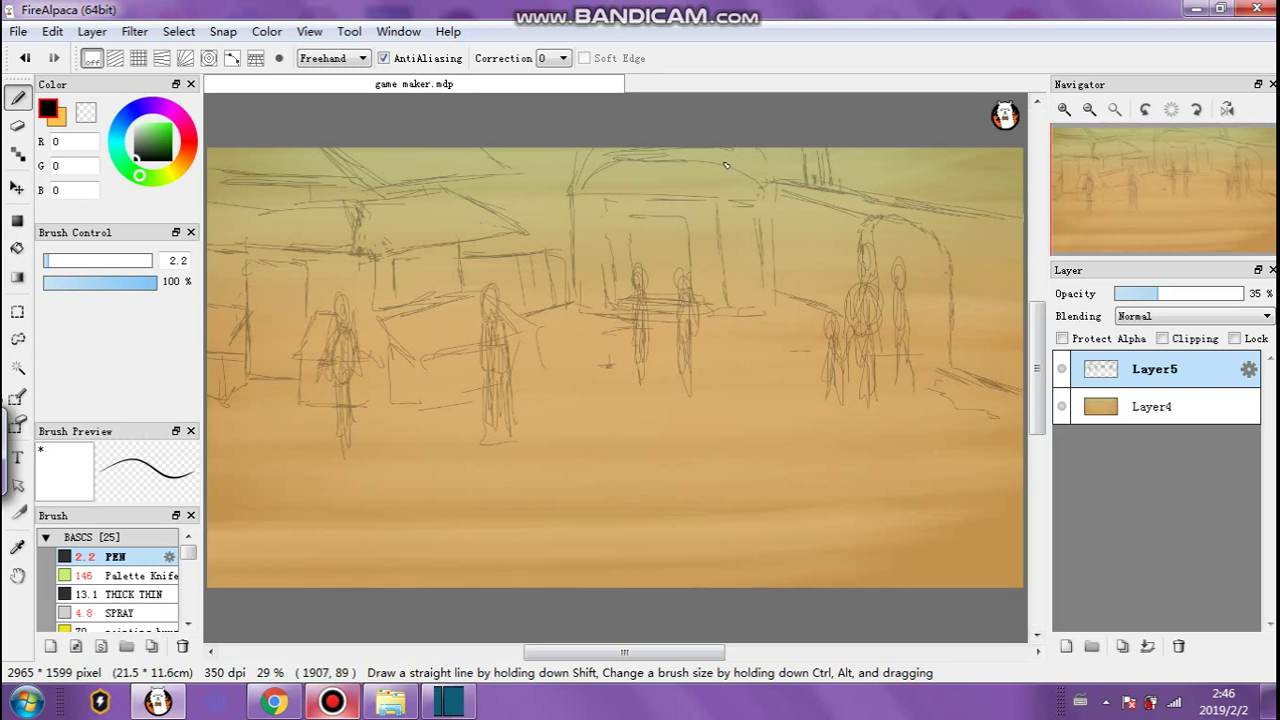
left_click_drag(805, 176, 814, 148)
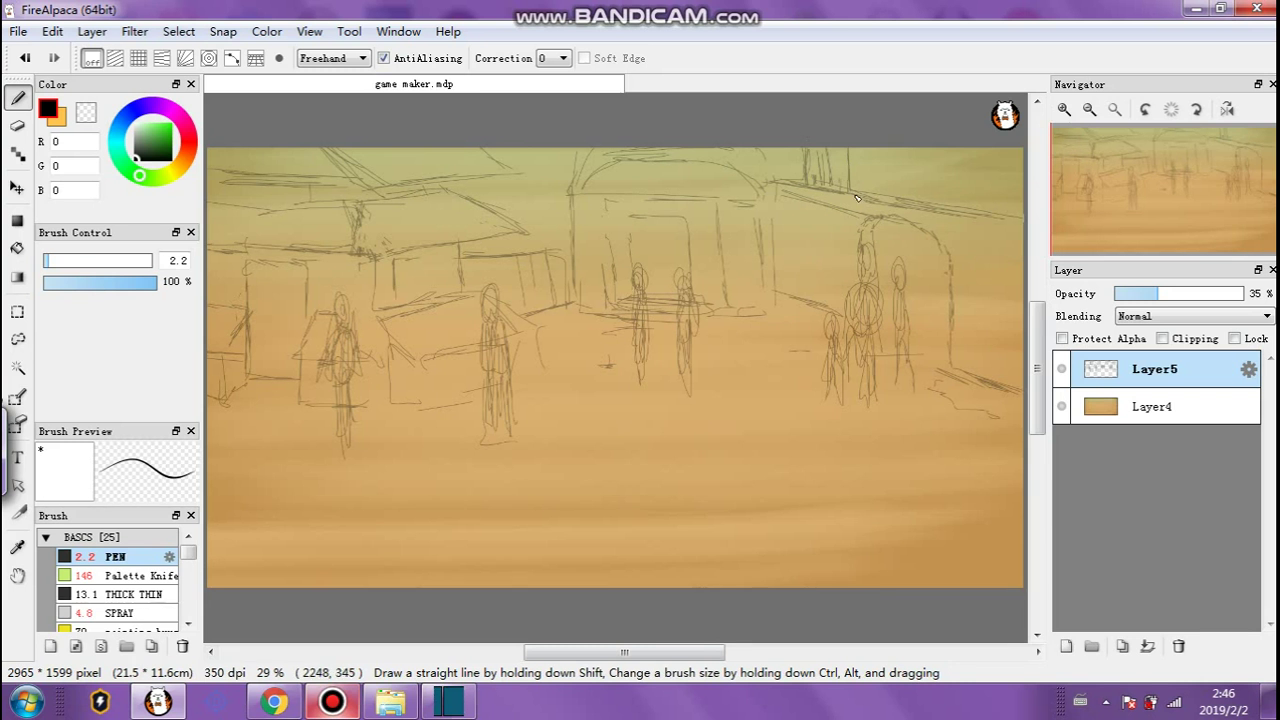
left_click_drag(522, 150, 525, 194)
Sketch a ledge with uprights in the canvas's upper right corner and a slanting line leading toward it.
left_click_drag(977, 190, 1021, 188)
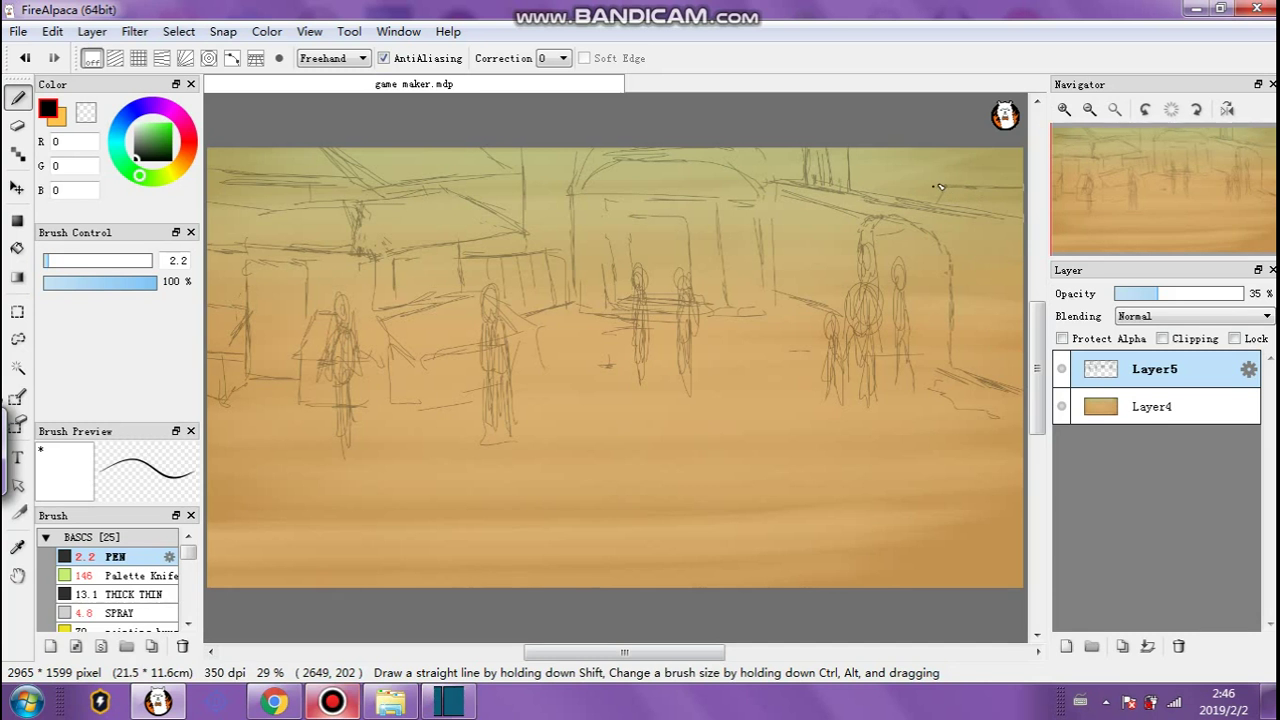
left_click_drag(943, 175, 1022, 175)
left_click_drag(951, 147, 950, 173)
left_click_drag(854, 157, 923, 191)
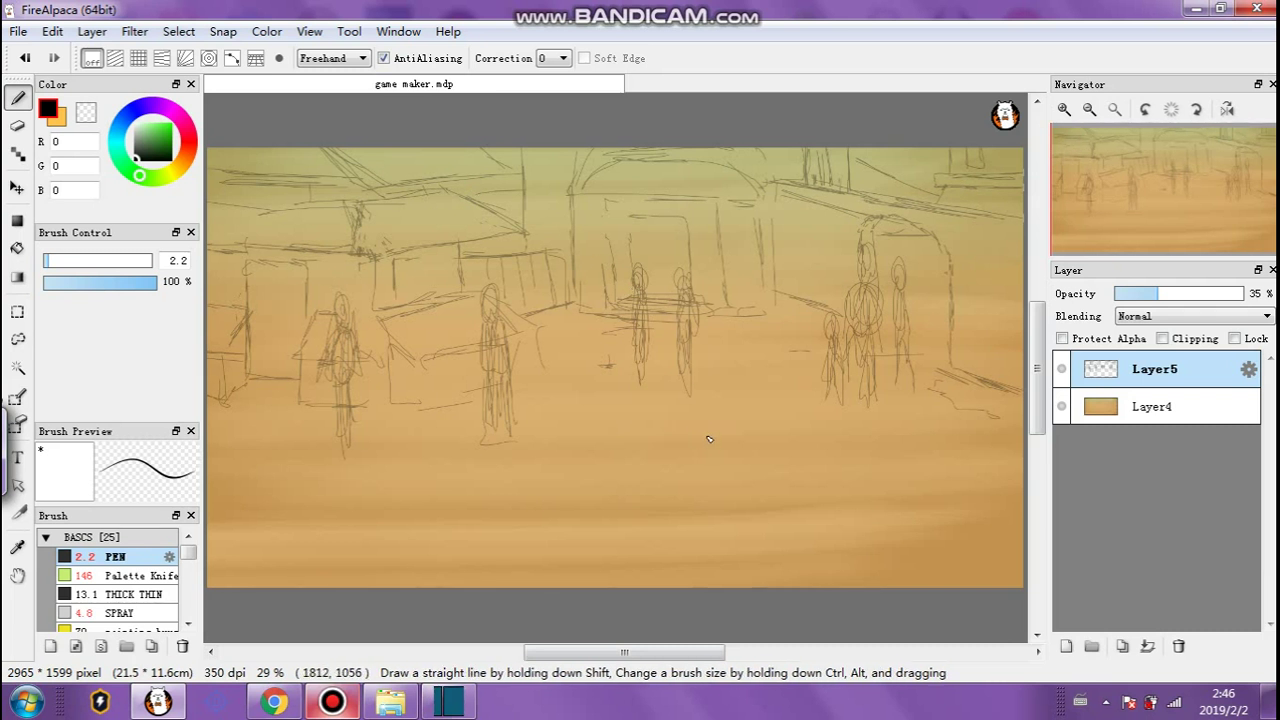
Sketch a large foreground figure right of centre with a round head, collared body, arms, hips and legs.
mouse_move(743, 417)
left_mouse_down()
mouse_move(712, 396)
mouse_move(757, 413)
mouse_move(751, 466)
mouse_move(700, 490)
mouse_move(777, 463)
mouse_move(781, 528)
mouse_move(722, 474)
left_mouse_up()
left_click_drag(781, 542, 772, 465)
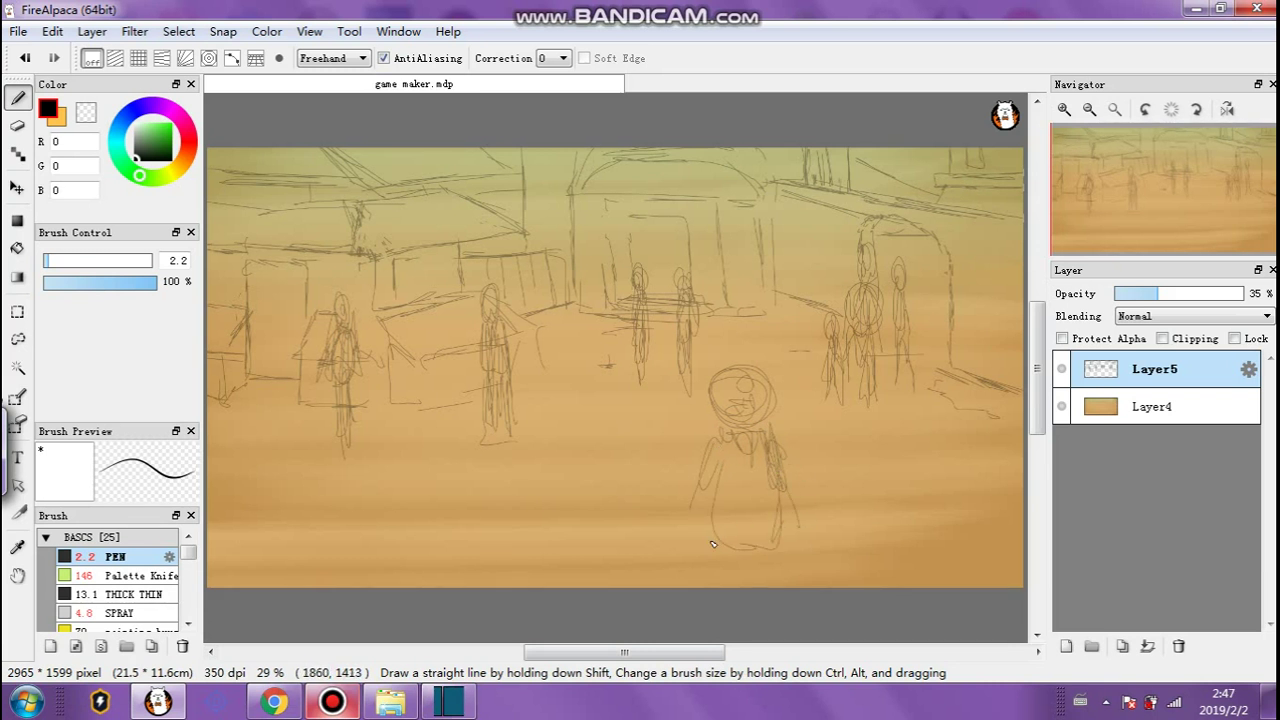
left_click_drag(716, 525, 728, 522)
mouse_move(724, 466)
left_mouse_down()
mouse_move(748, 570)
mouse_move(766, 554)
mouse_move(735, 539)
mouse_move(706, 586)
left_mouse_up()
left_click_drag(756, 552, 767, 580)
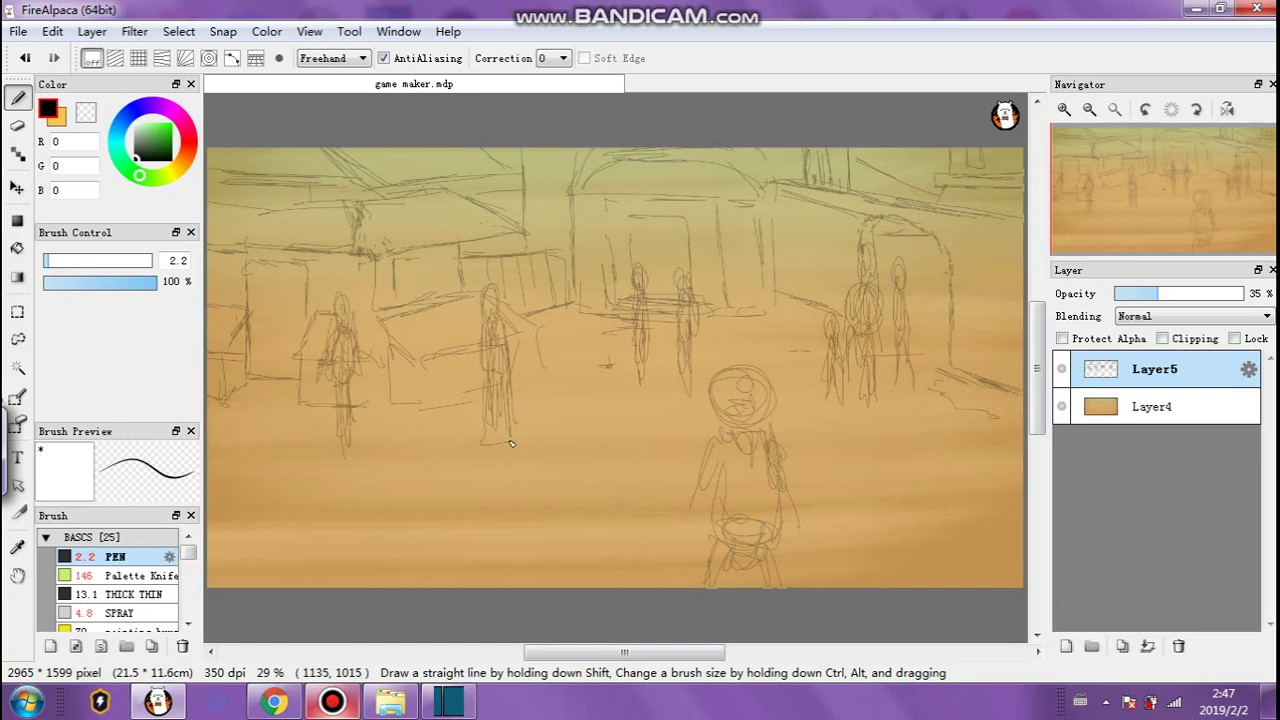
Sketch a large round-headed figure behind a small table in the lower left foreground, shortening the table's left side.
mouse_move(566, 652)
left_mouse_down()
mouse_move(530, 652)
mouse_move(541, 652)
left_mouse_up()
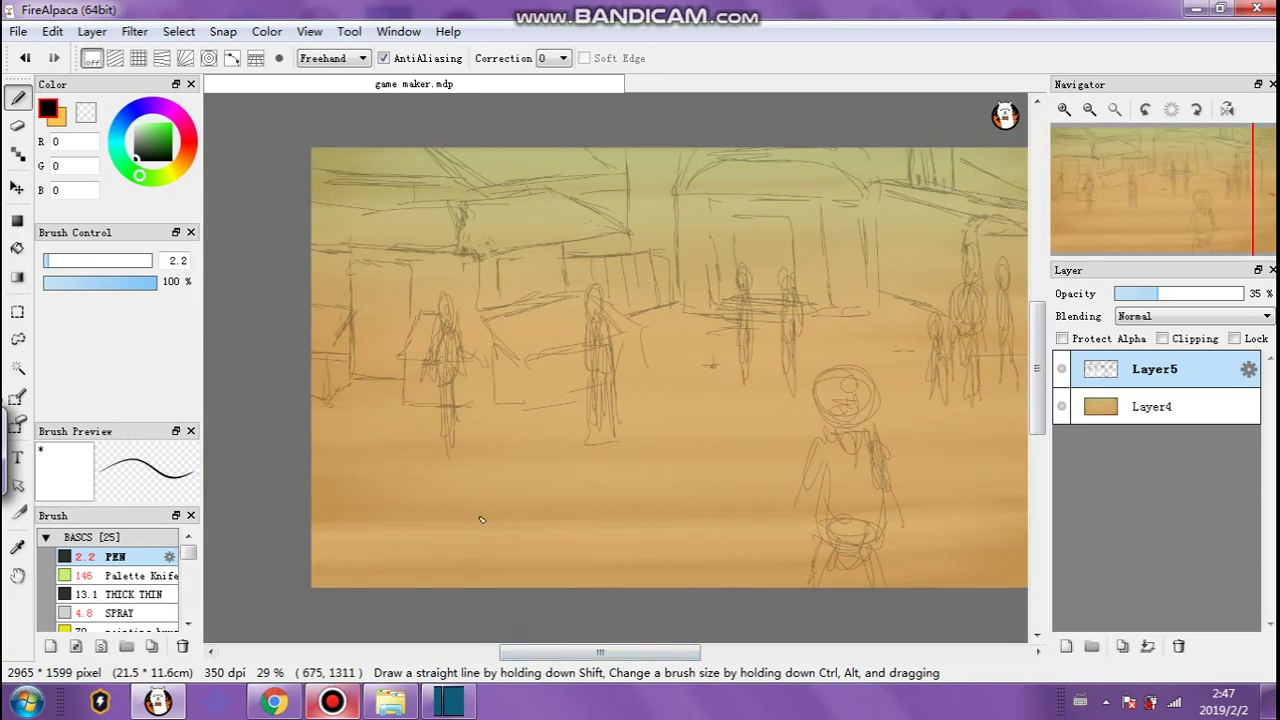
mouse_move(406, 590)
left_mouse_down()
mouse_move(406, 527)
mouse_move(510, 535)
left_mouse_up()
mouse_move(457, 464)
left_mouse_down()
mouse_move(499, 497)
mouse_move(511, 469)
mouse_move(472, 437)
mouse_move(483, 473)
left_mouse_up()
mouse_move(523, 537)
left_mouse_down()
mouse_move(503, 498)
mouse_move(527, 523)
mouse_move(527, 509)
mouse_move(512, 495)
mouse_move(538, 569)
mouse_move(544, 554)
mouse_move(590, 599)
mouse_move(531, 563)
mouse_move(548, 592)
left_mouse_up()
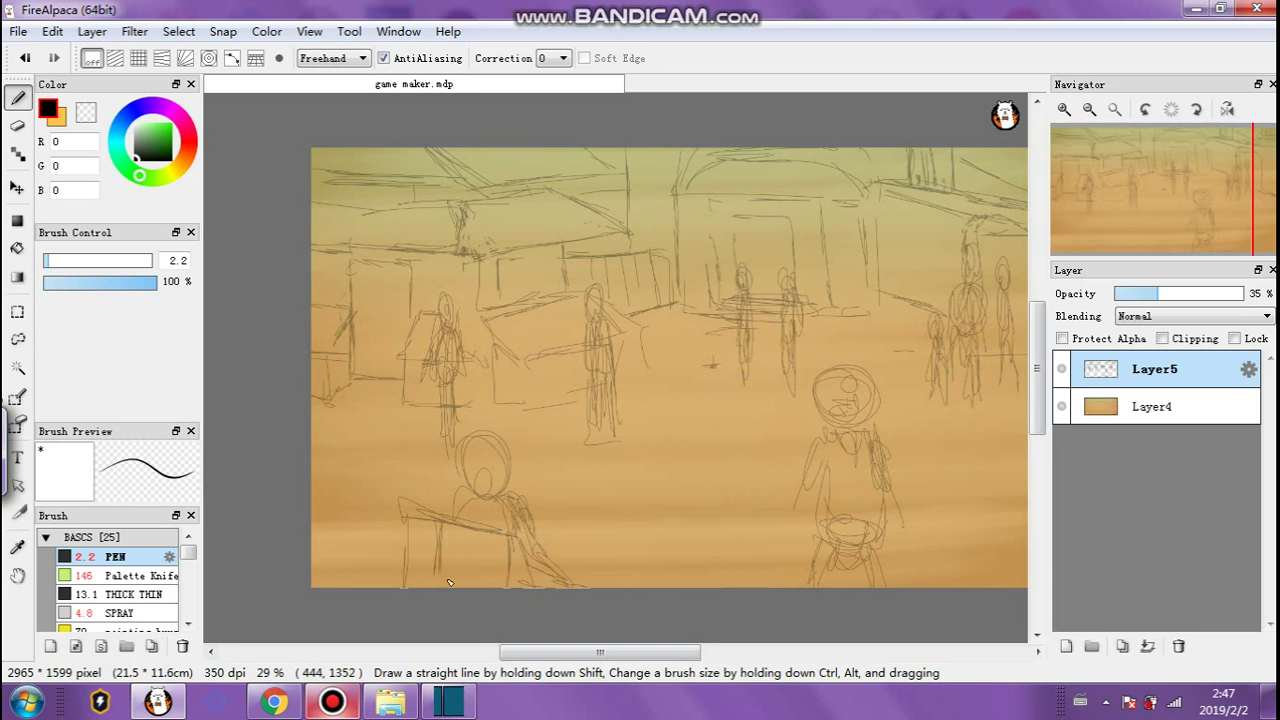
left_click(18, 126)
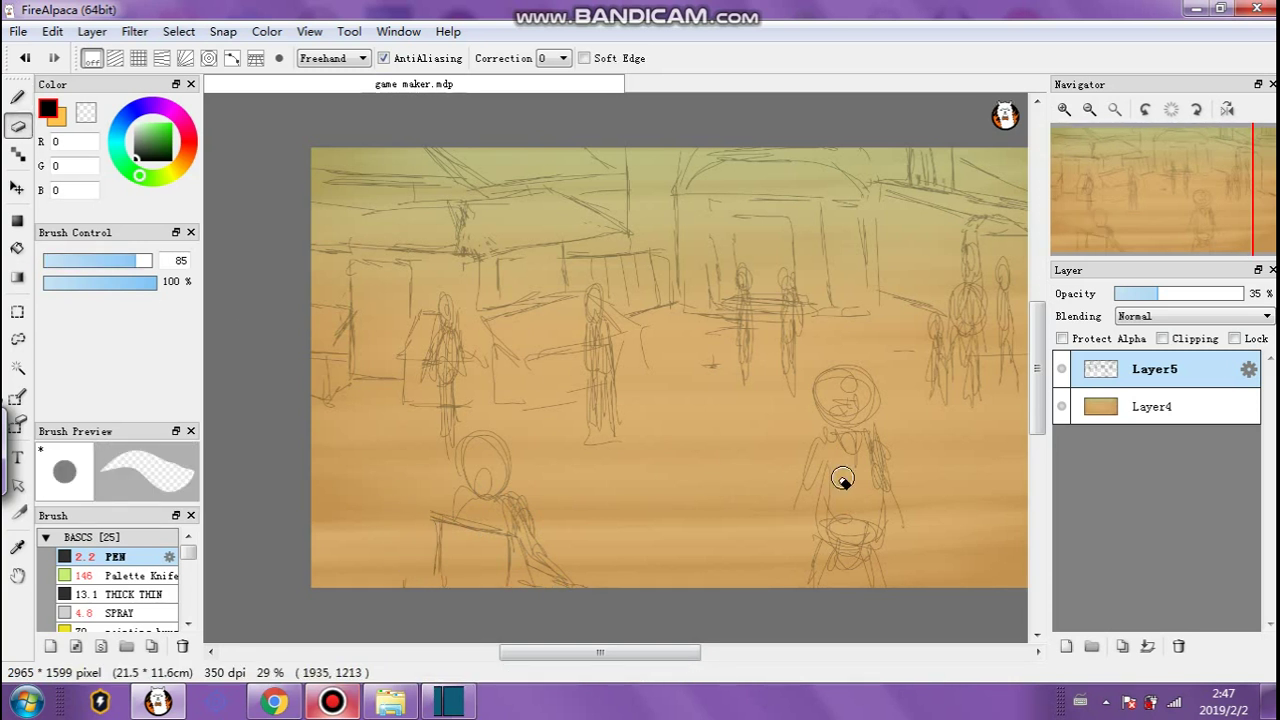
Lasso the large foreground figure right of centre, scale it down along the canvas's lower edge, and clear the selection.
left_click(17, 312)
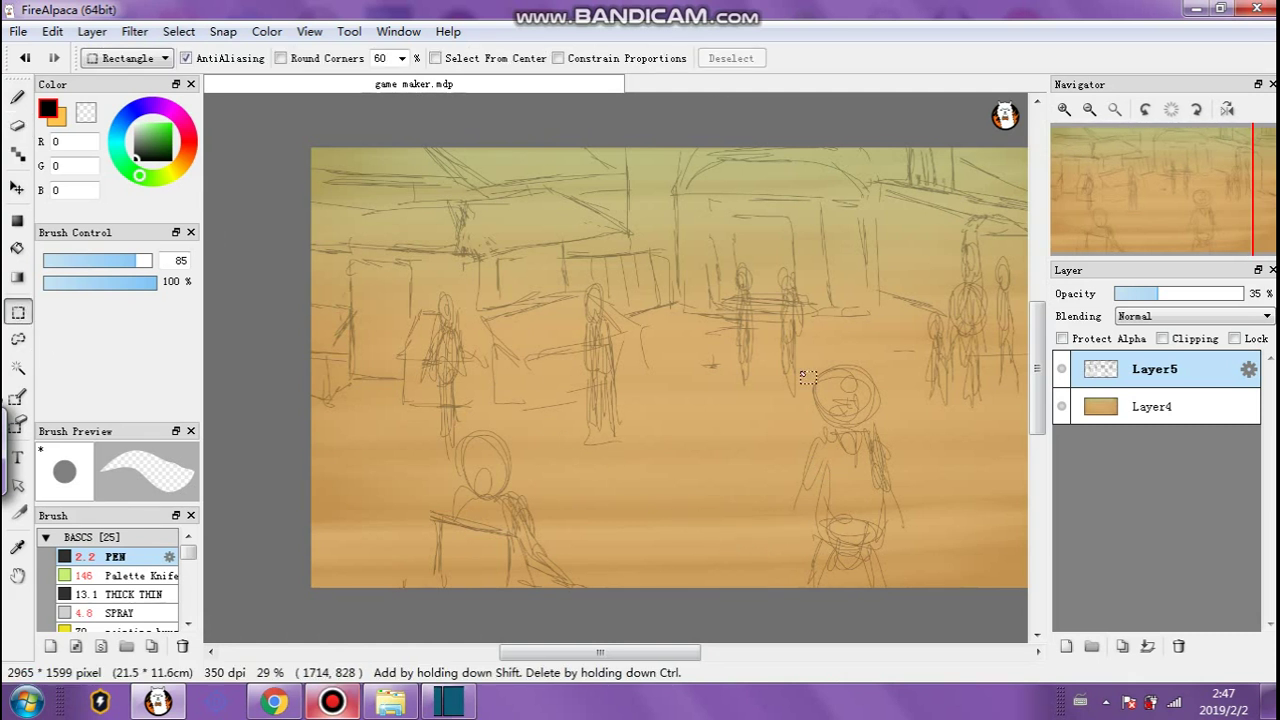
left_click(18, 339)
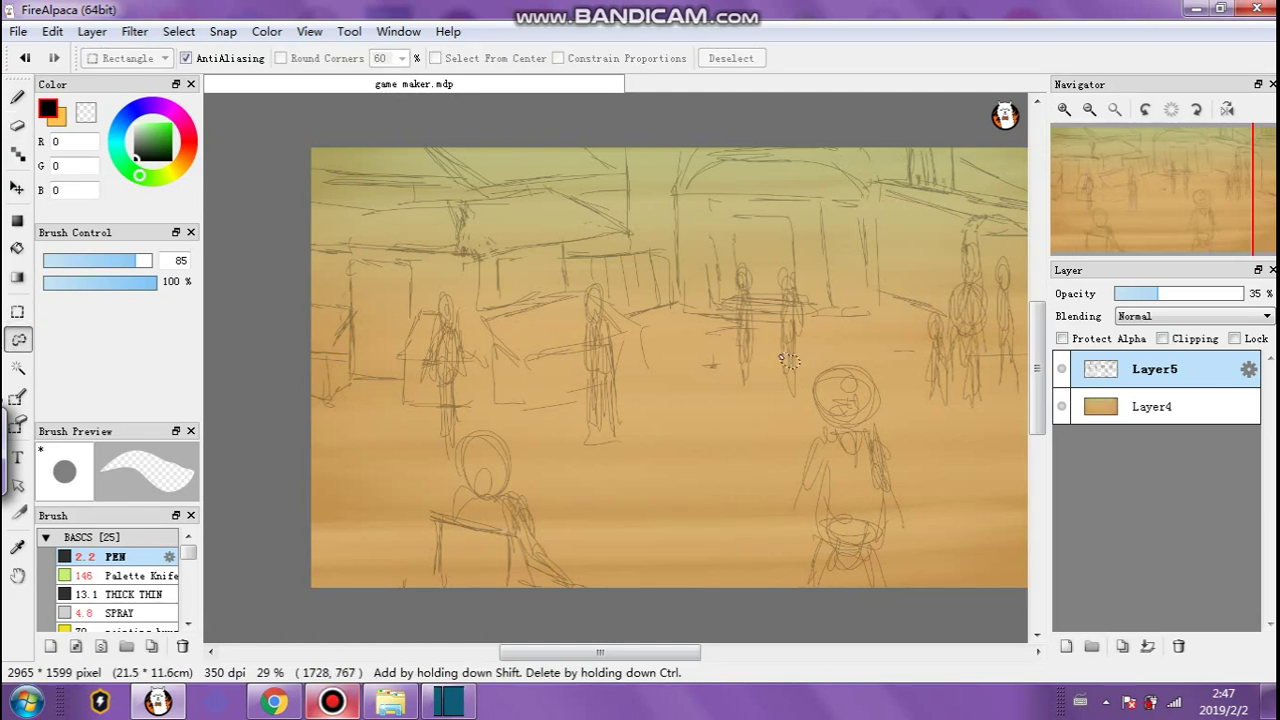
mouse_move(866, 360)
left_mouse_down()
mouse_move(949, 558)
mouse_move(892, 638)
mouse_move(764, 501)
mouse_move(812, 388)
left_mouse_up()
left_click_drag(811, 316, 812, 320)
left_click(179, 31)
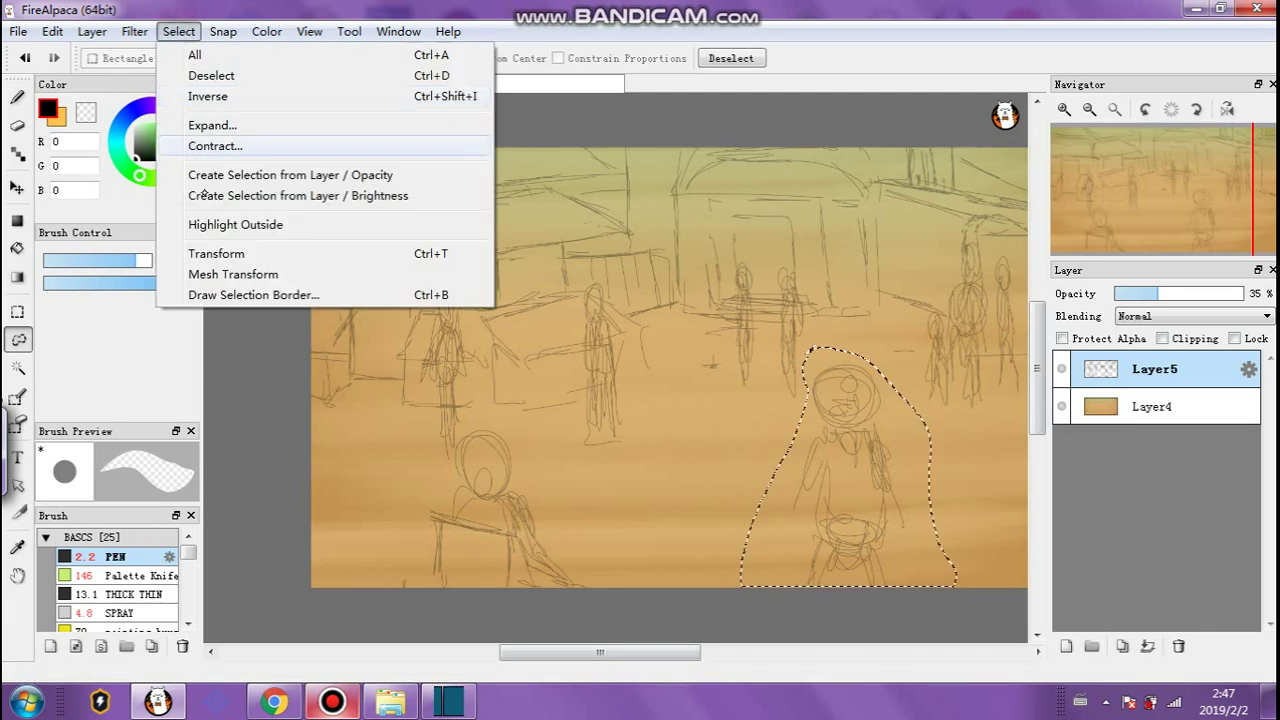
left_click(237, 251)
left_click_drag(851, 429, 833, 470)
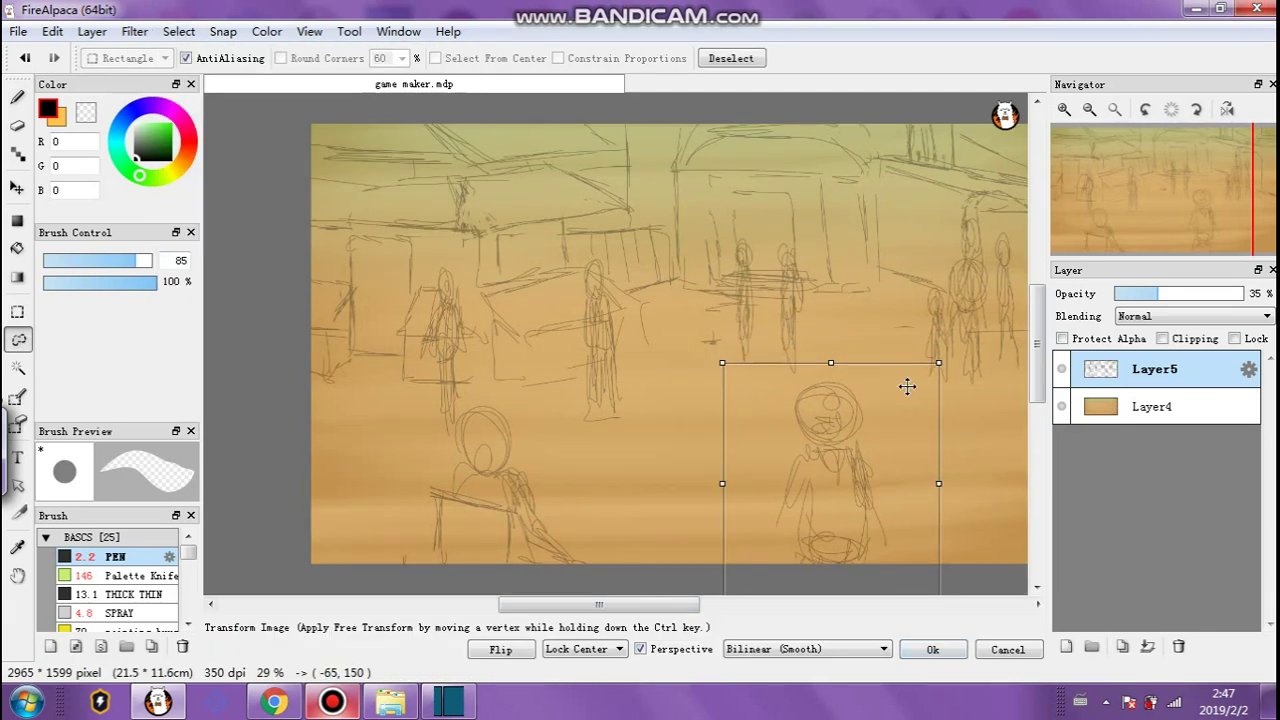
left_click_drag(939, 363, 868, 443)
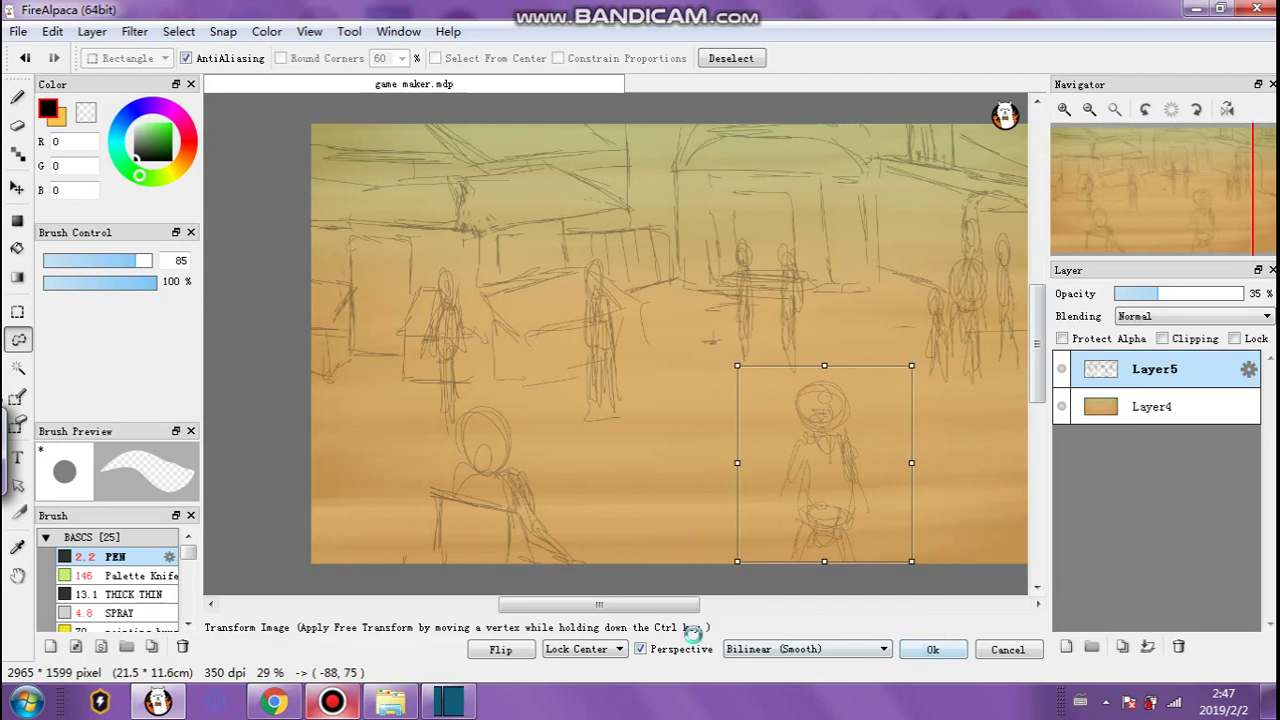
left_click_drag(659, 650, 698, 593)
scroll(698, 592, "right", 1)
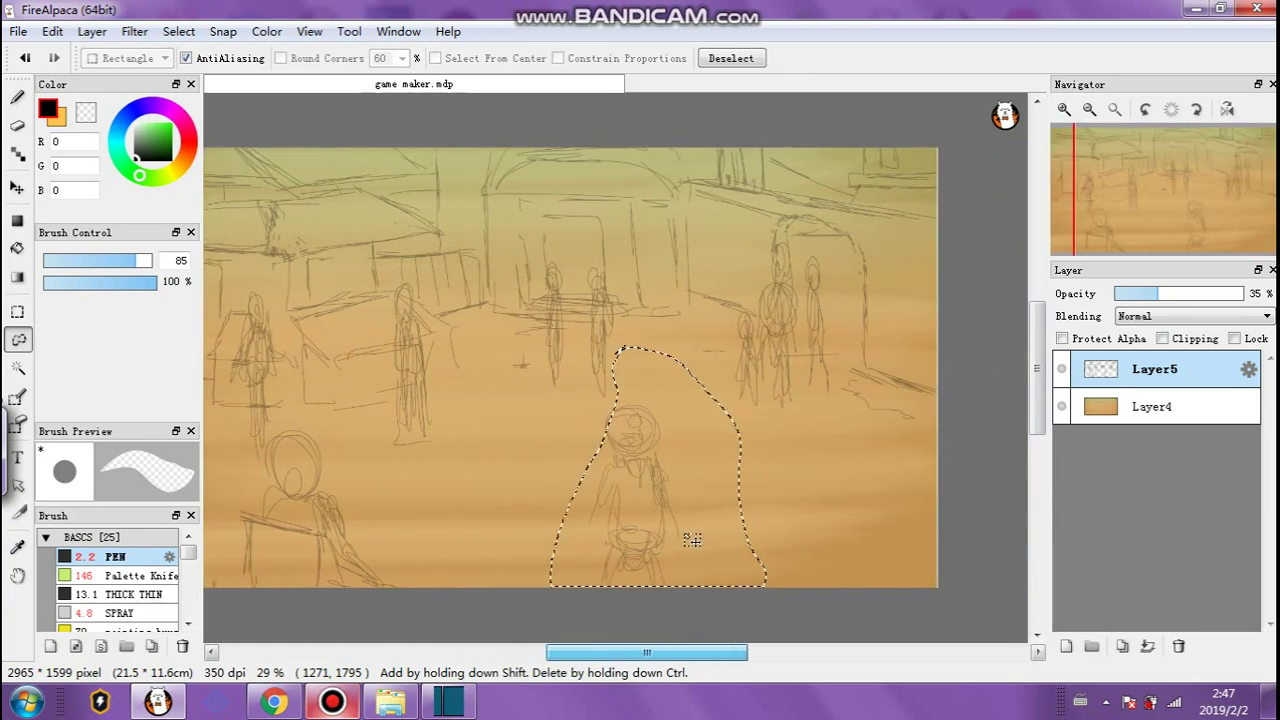
left_click(672, 436)
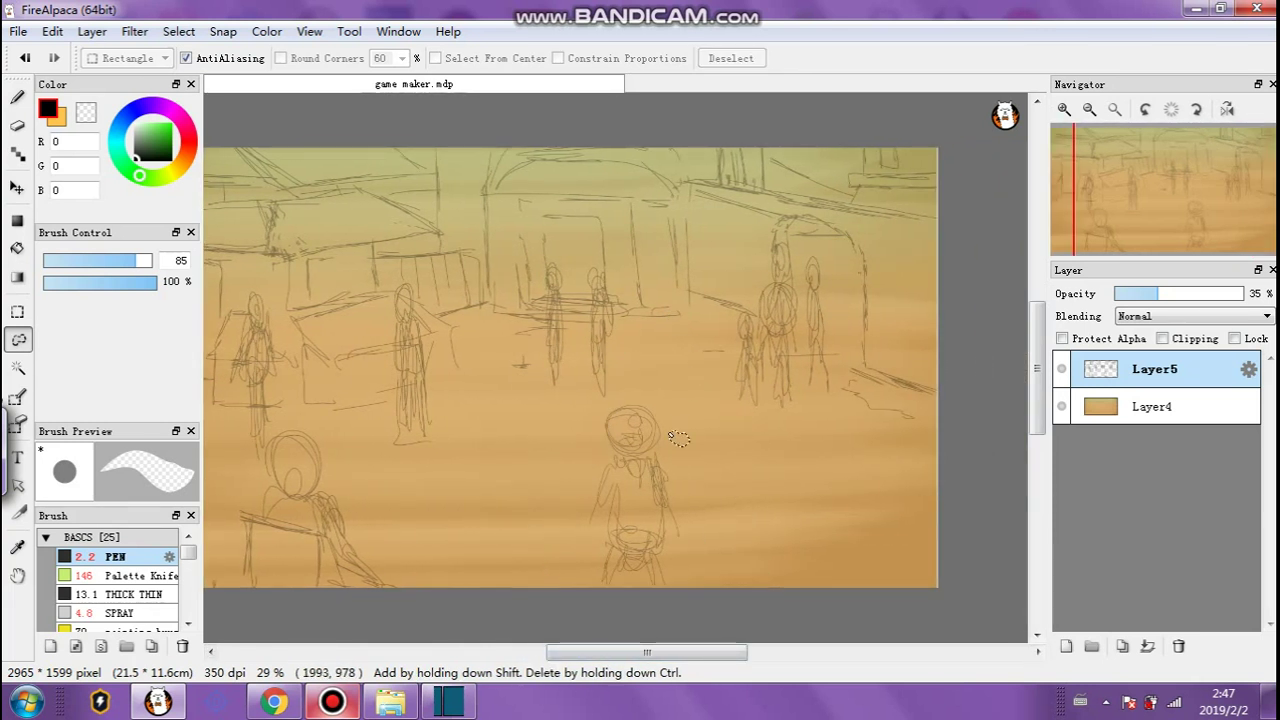
Lasso the foreground figure right of centre, paste a copy of it on its own layer, and move the copy beside the original.
mouse_move(680, 407)
left_mouse_down()
mouse_move(645, 621)
mouse_move(570, 591)
mouse_move(563, 455)
mouse_move(617, 395)
mouse_move(660, 400)
left_mouse_up()
left_click(179, 31)
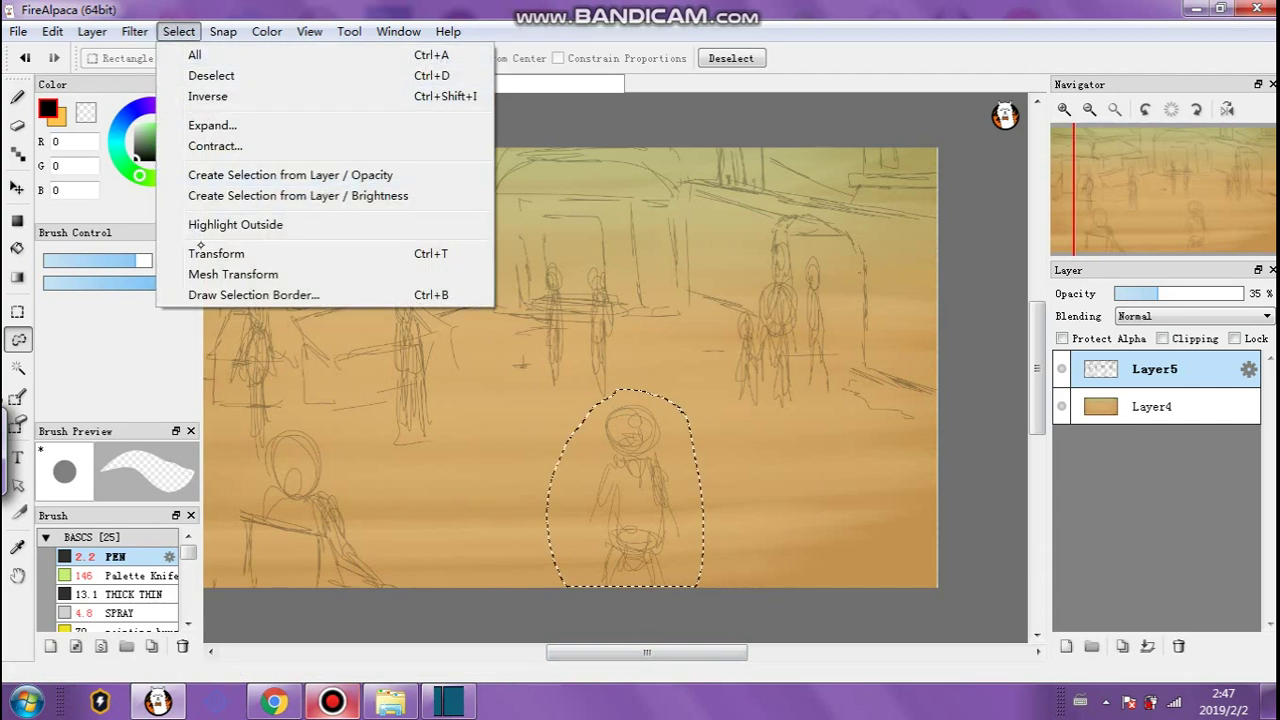
mouse_move(52, 31)
left_click(62, 126)
left_click(52, 31)
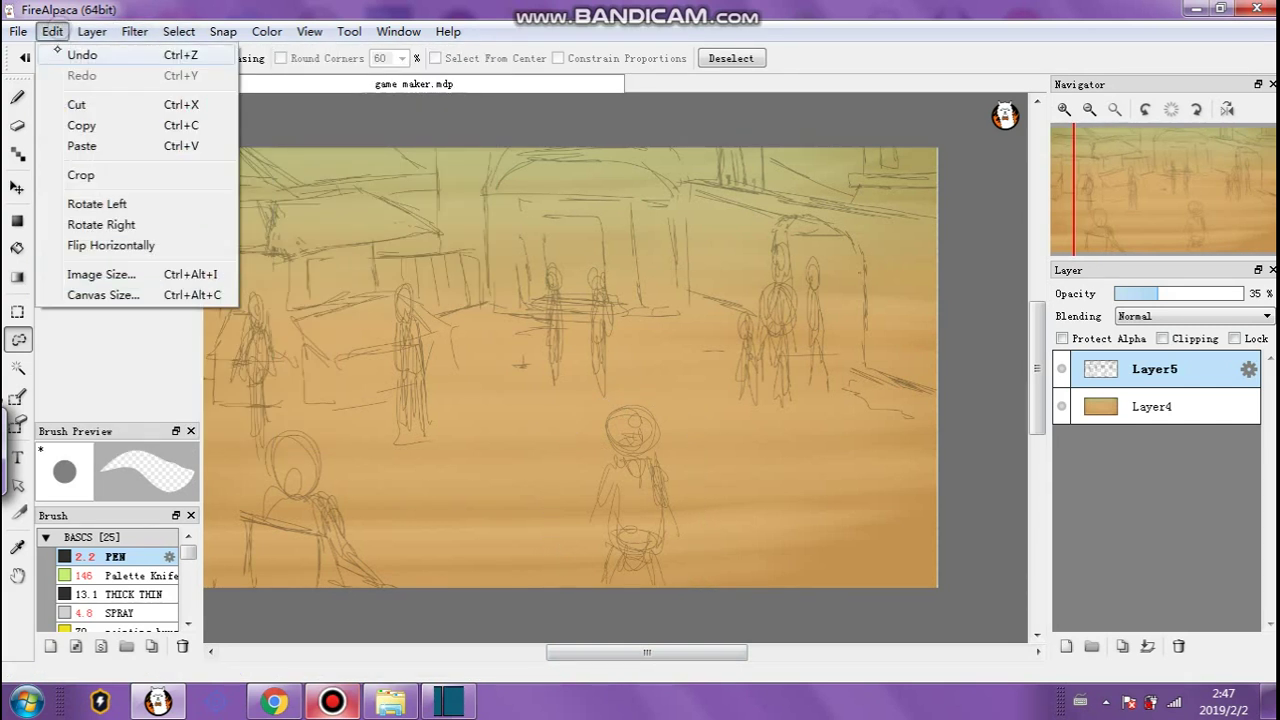
left_click(84, 146)
left_click(179, 31)
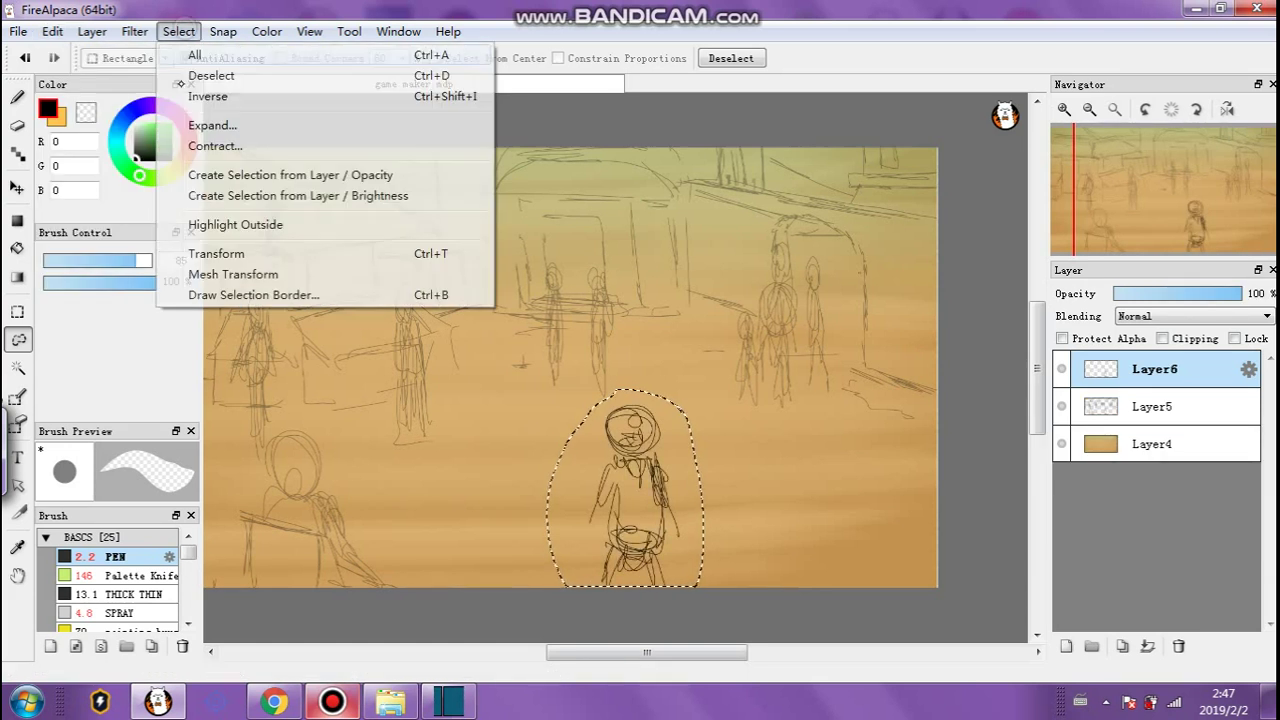
left_click(17, 187)
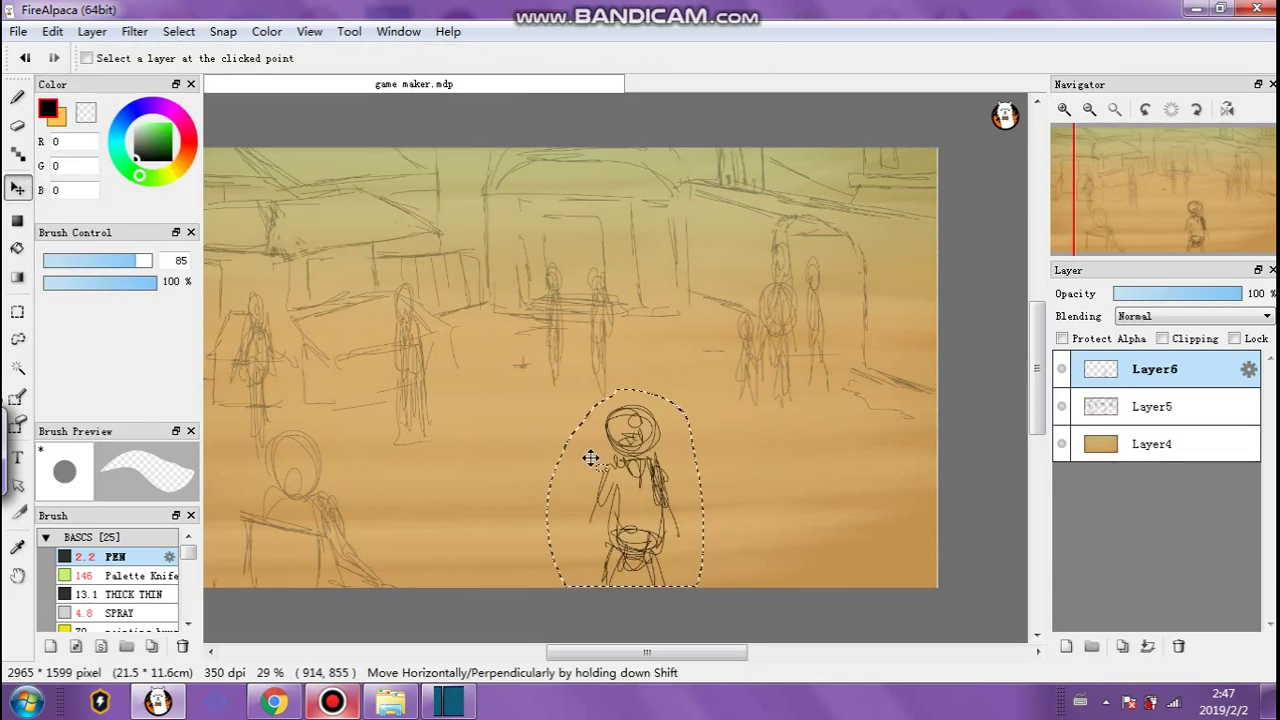
left_click_drag(626, 480, 747, 480)
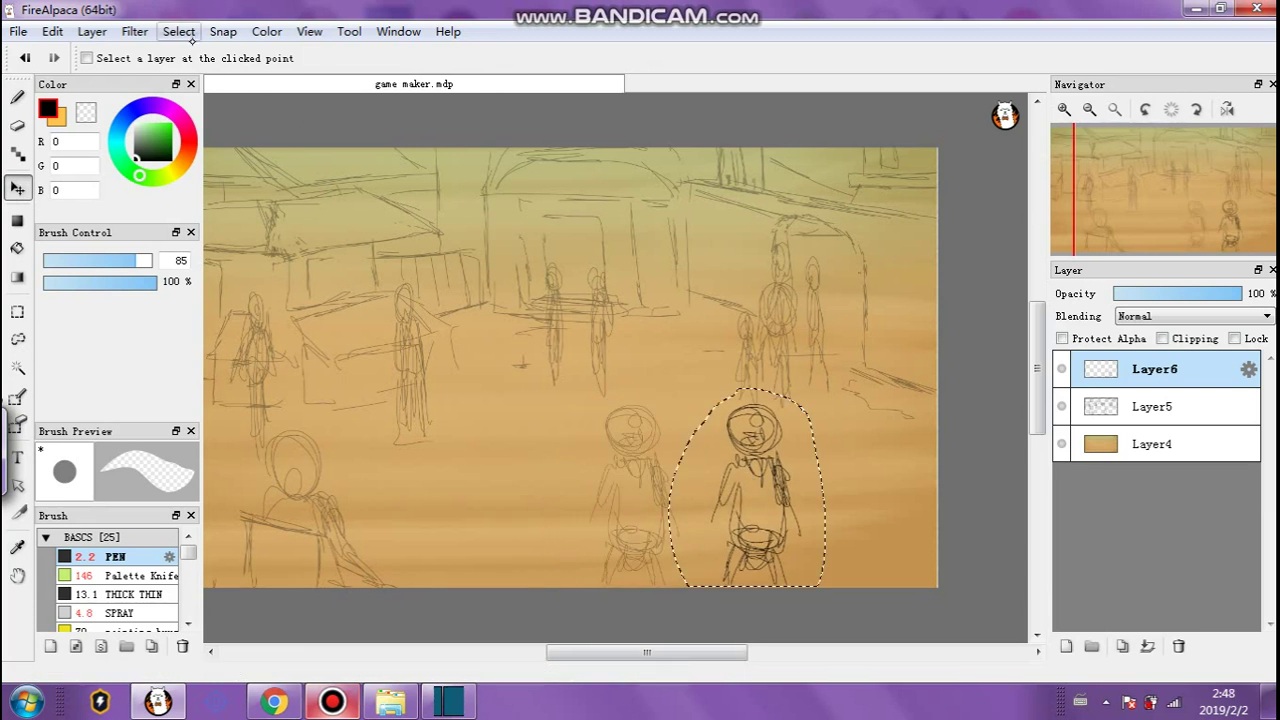
Transform the copied foreground figure to a slightly shorter size along the canvas's lower edge and apply it.
left_click(190, 37)
left_click(330, 252)
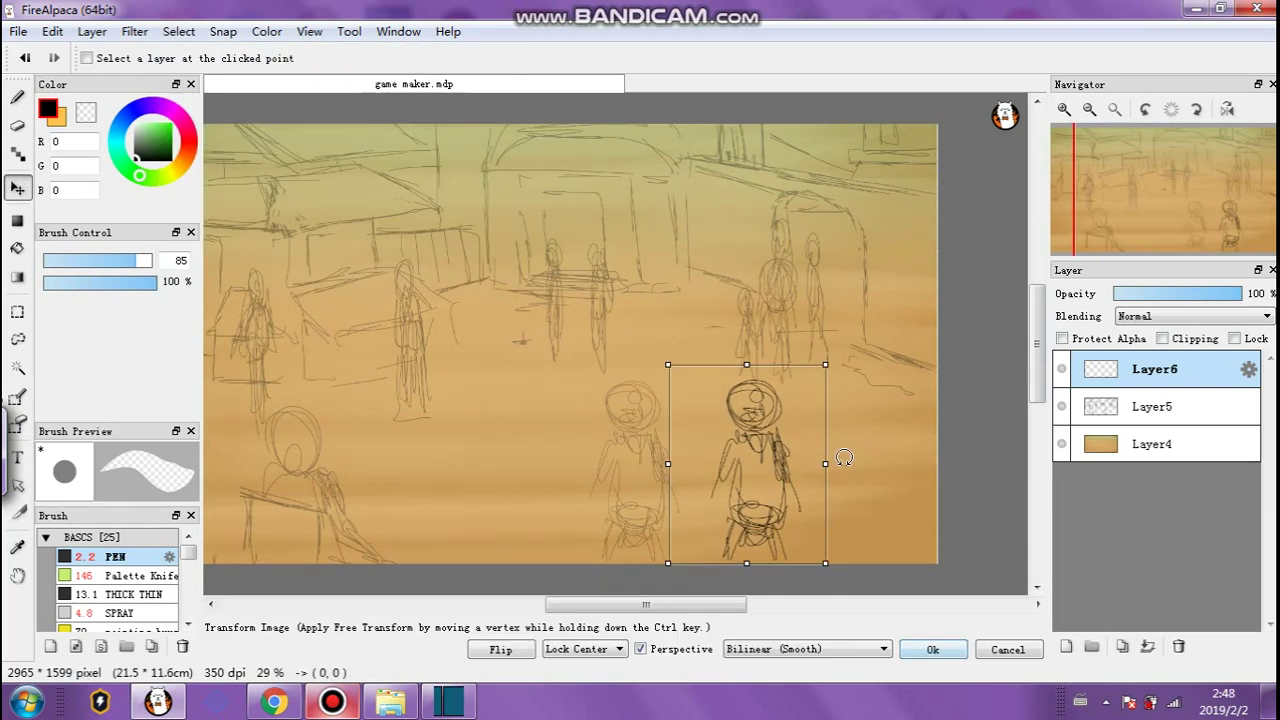
left_click_drag(833, 460, 834, 463)
mouse_move(668, 462)
left_mouse_down()
mouse_move(697, 460)
mouse_move(611, 458)
mouse_move(662, 459)
left_mouse_up()
left_click_drag(665, 363, 678, 378)
left_click_drag(763, 357, 744, 358)
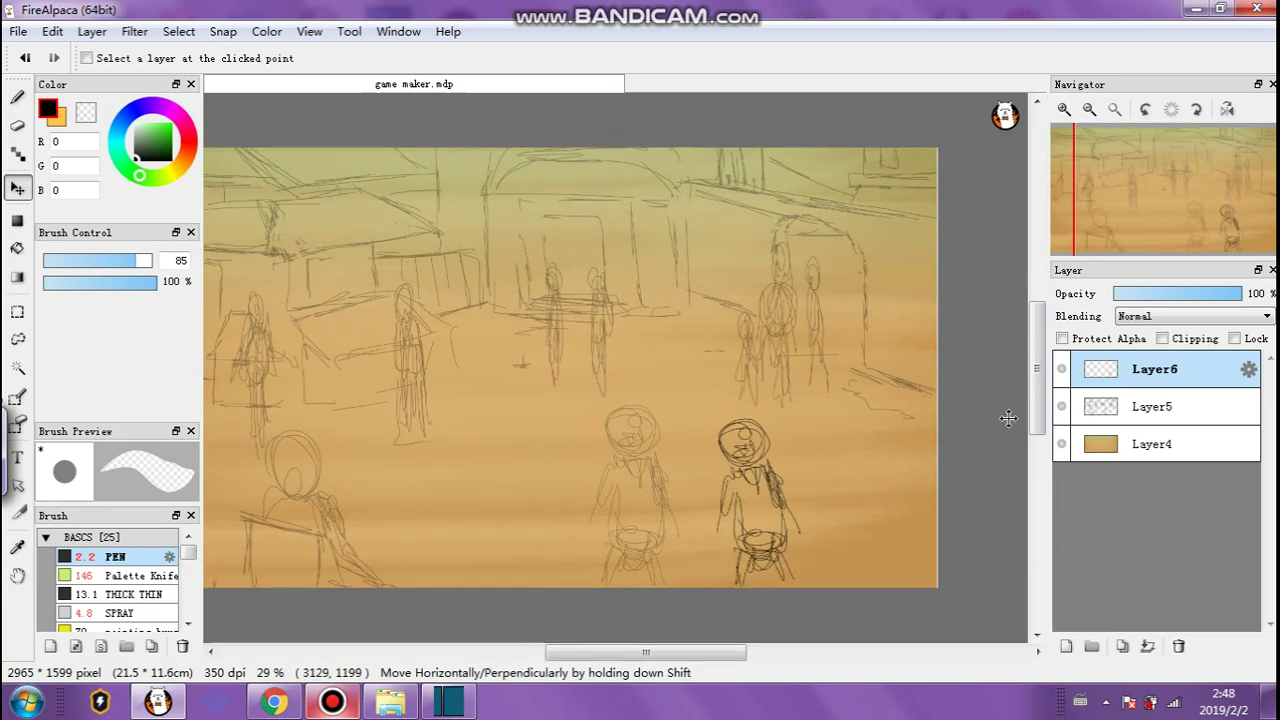
Reduce the copied figure's opacity, set Layer5 to 62%, merge the copy into Layer5 and clear the selection.
left_click_drag(1173, 293, 1192, 291)
left_click(1184, 394)
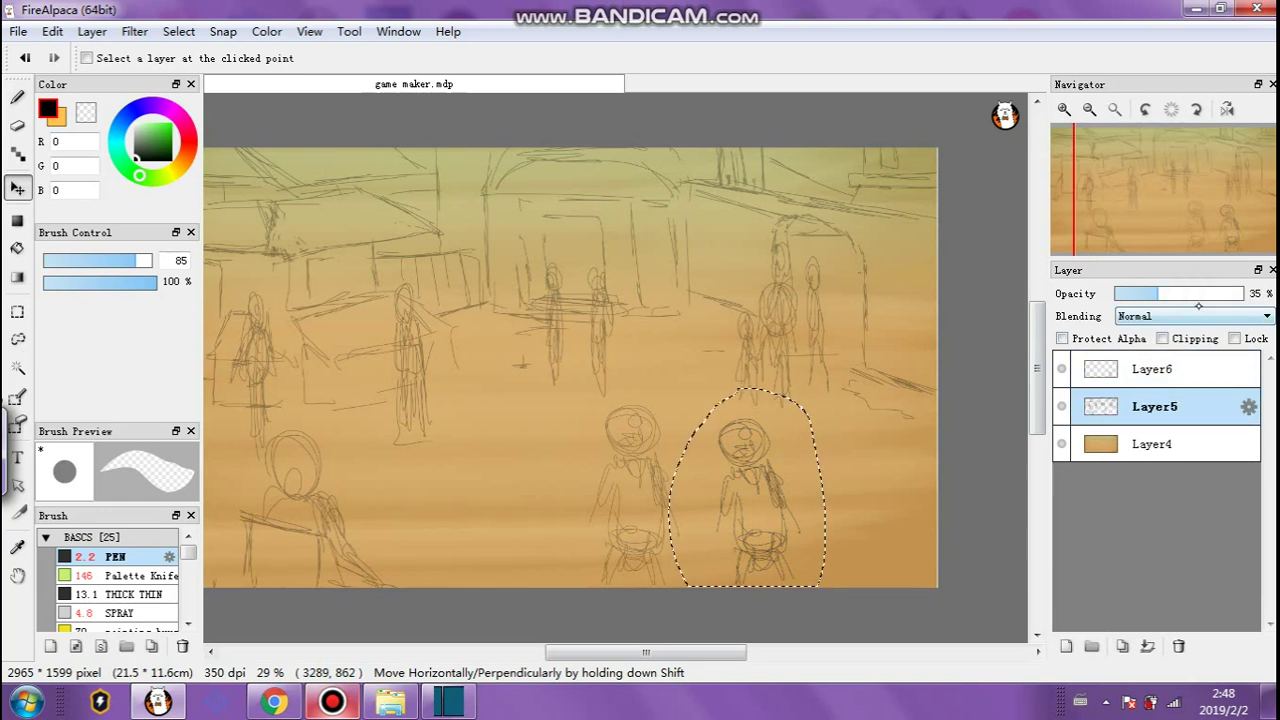
left_click(1198, 291)
left_click(1184, 368)
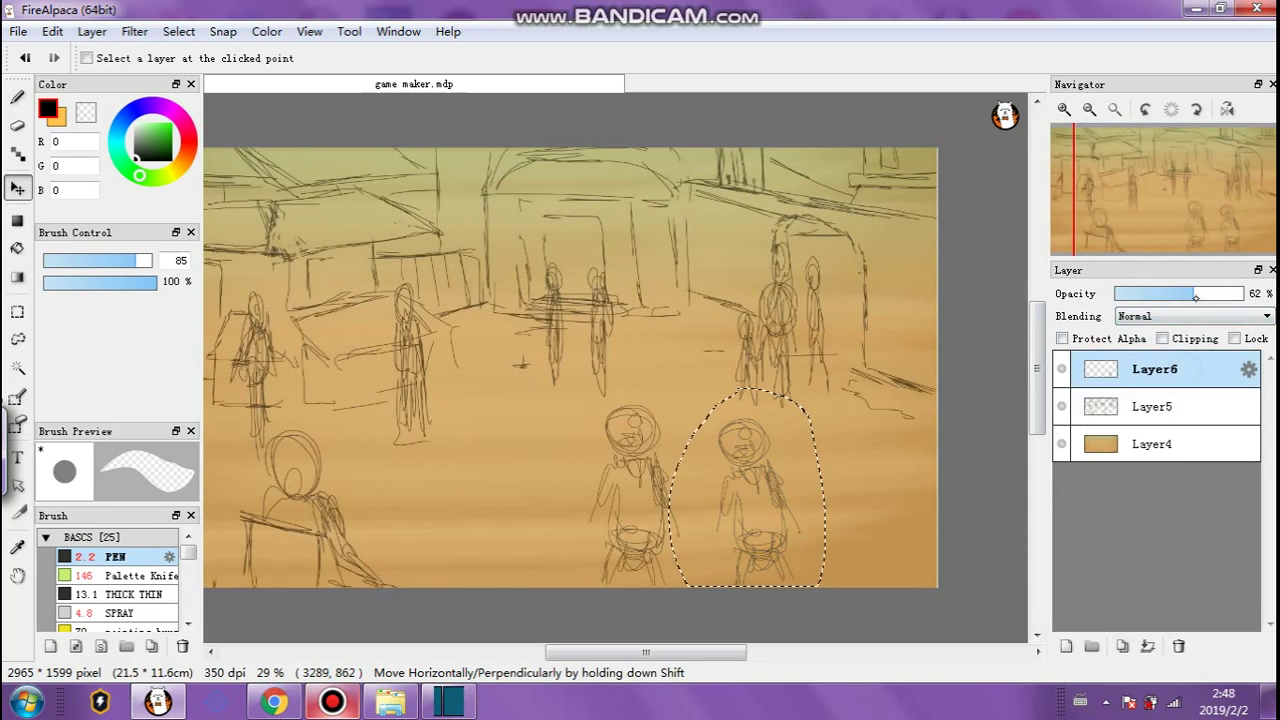
left_click_drag(1188, 292, 1250, 293)
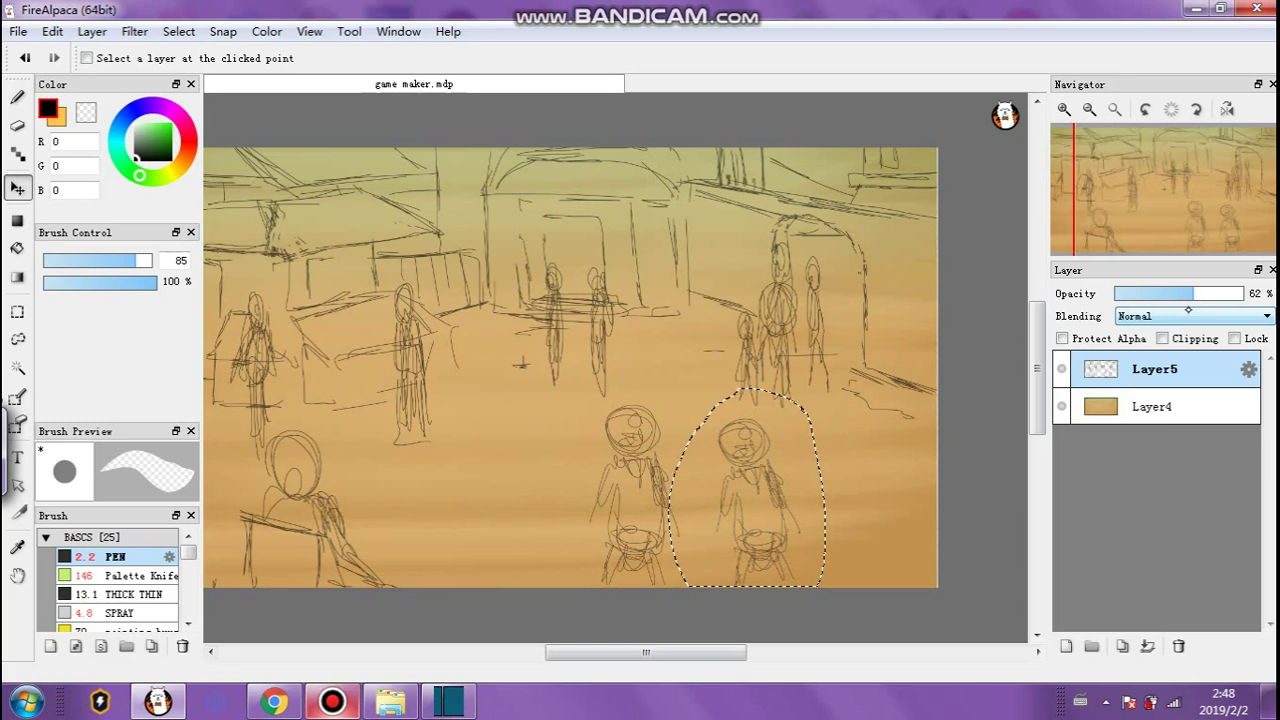
left_click(178, 32)
left_click(176, 73)
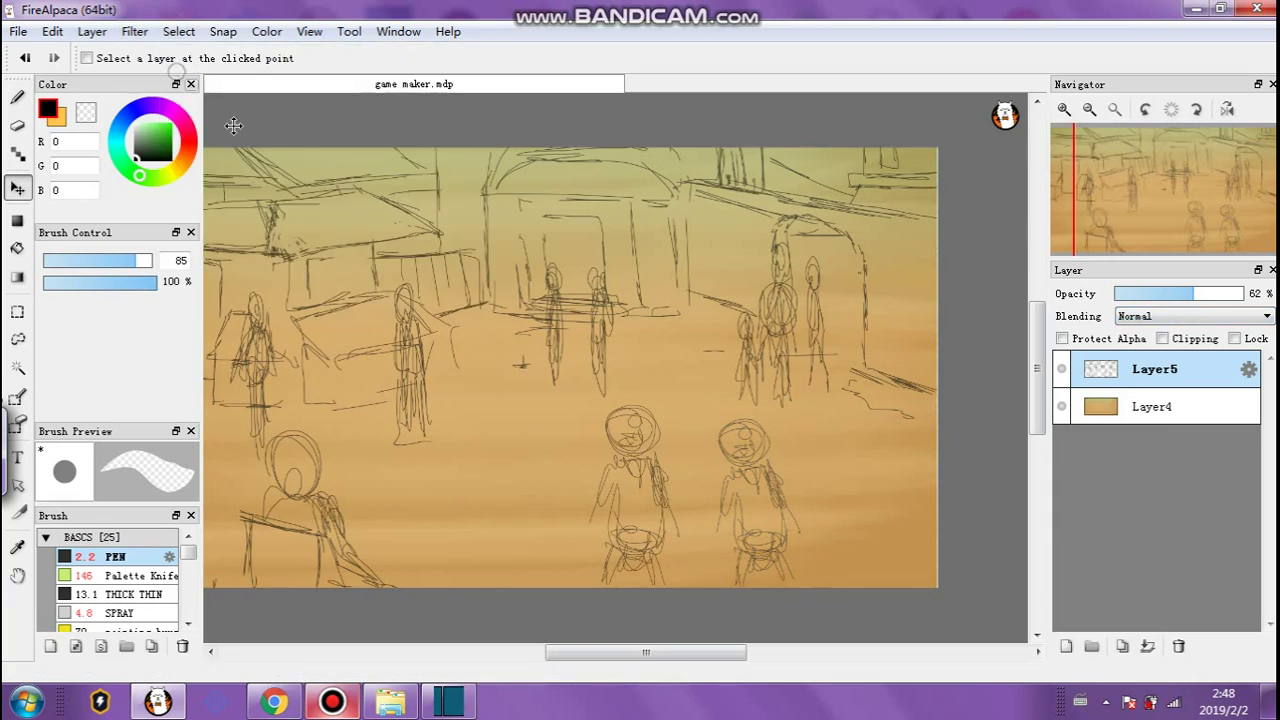
Lower the opacity of the sketch on Layer5 to 40%.
left_click_drag(1168, 293, 1174, 293)
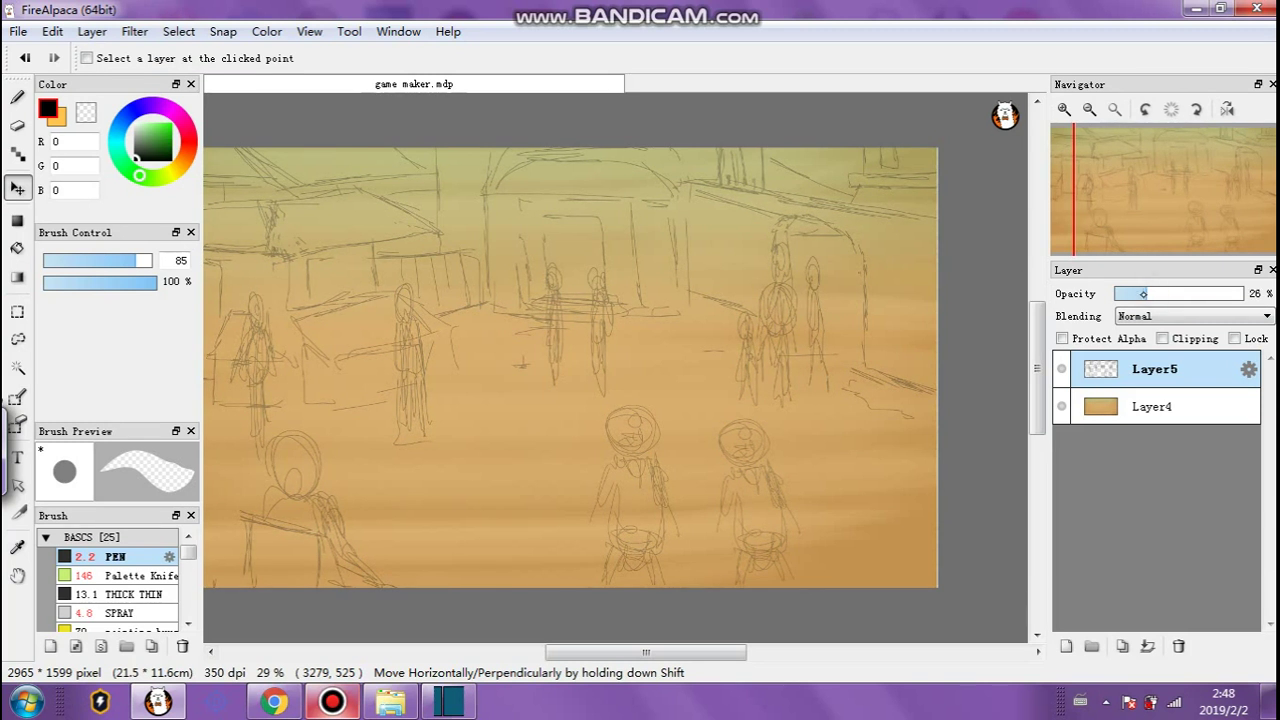
left_click_drag(634, 647, 605, 643)
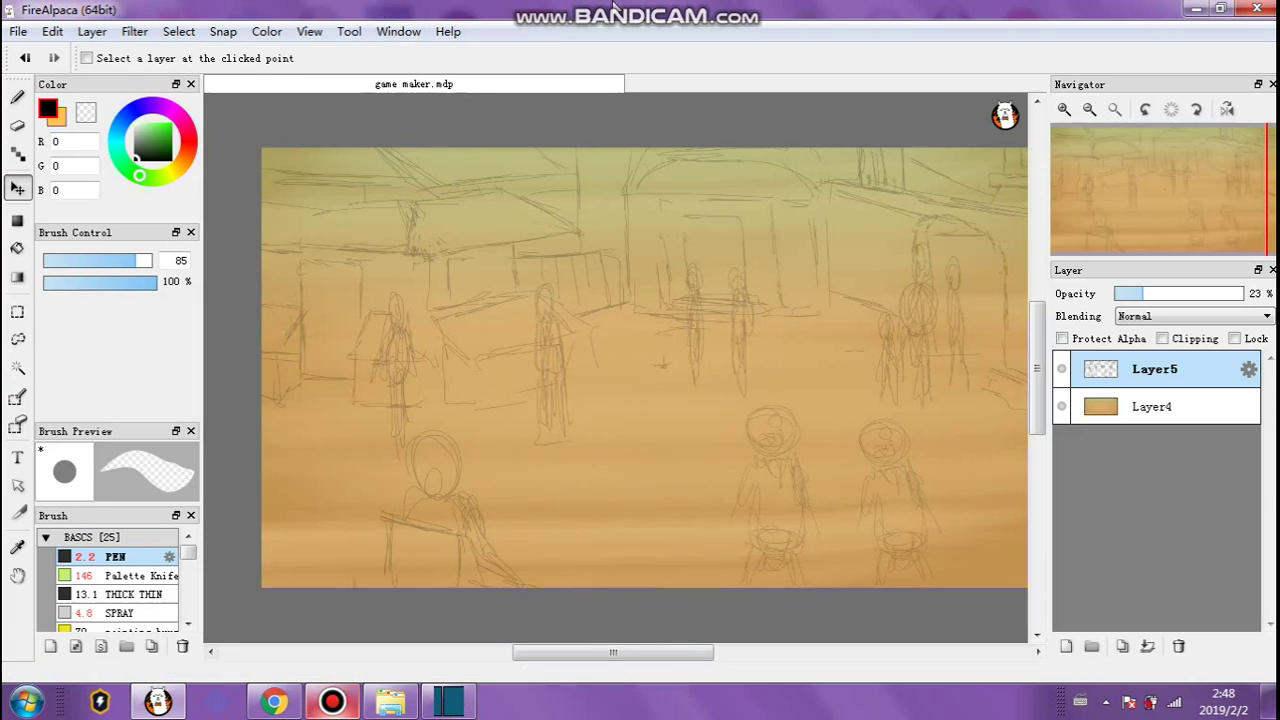
mouse_move(614, 8)
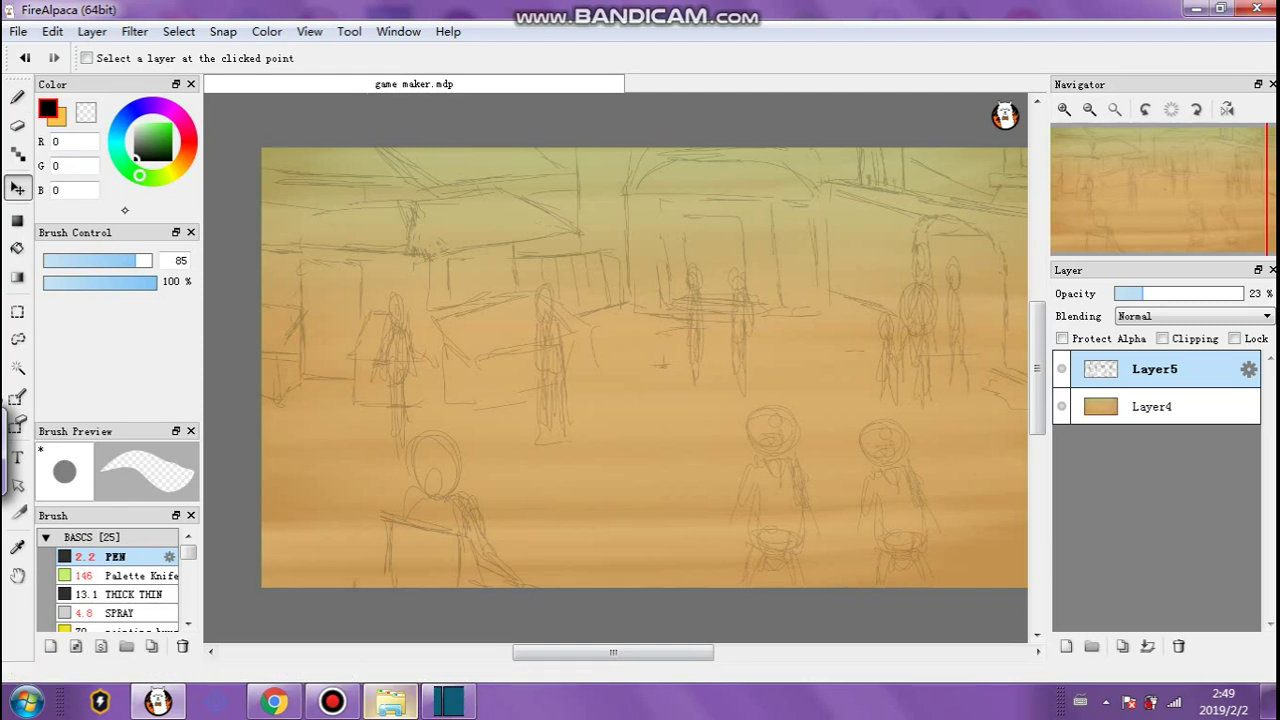
left_click(1165, 292)
Add a new layer between the sketch and the painted background, and set the pen size to 23.
left_click(1141, 409)
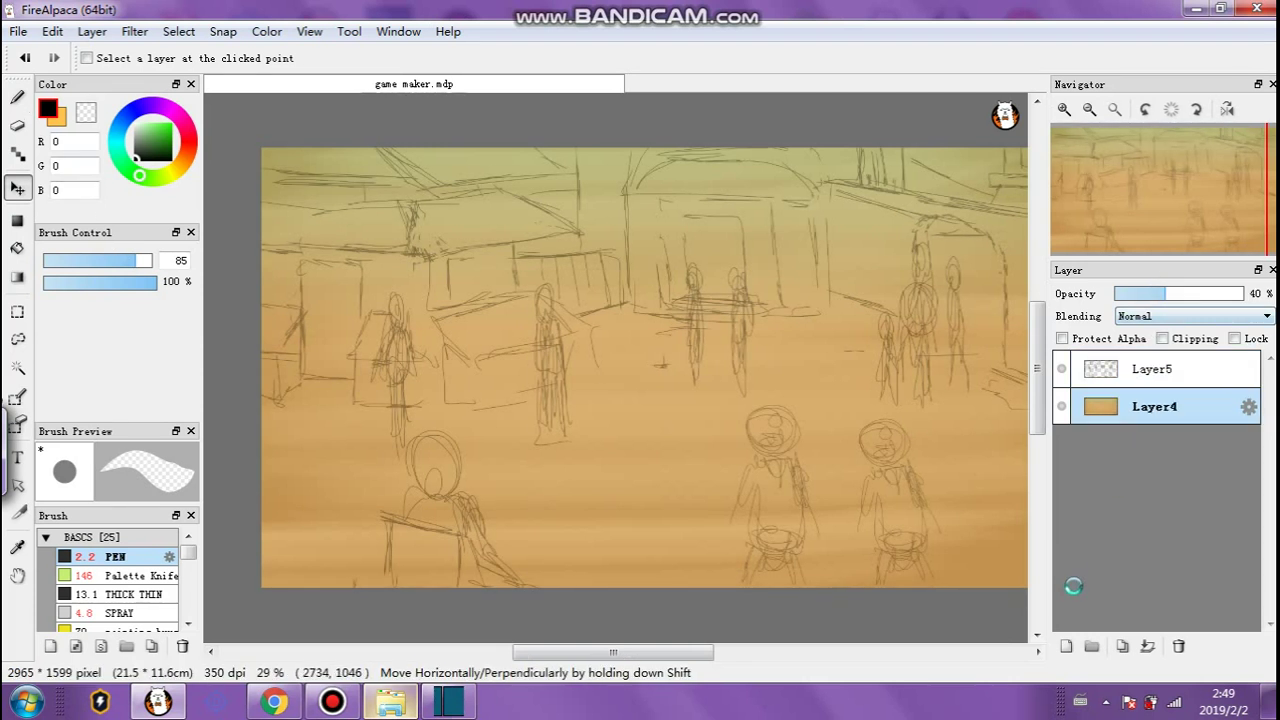
left_click(1066, 646)
left_click(17, 97)
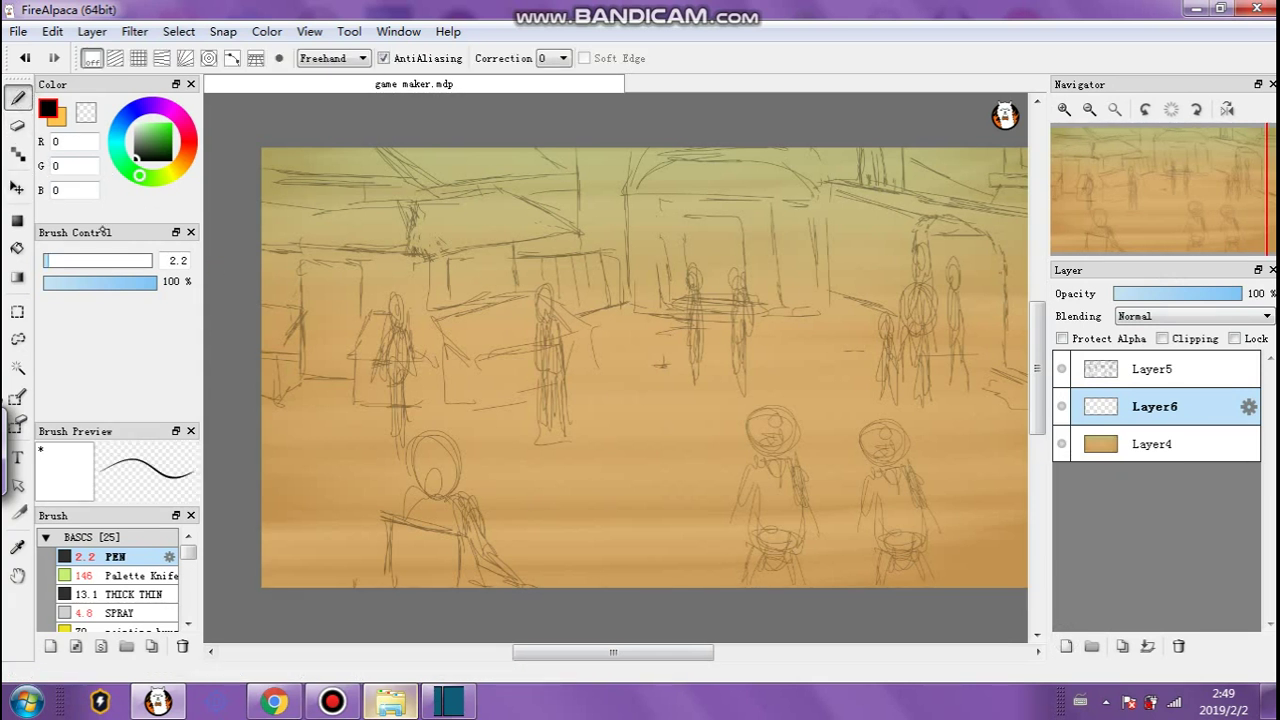
left_click(97, 261)
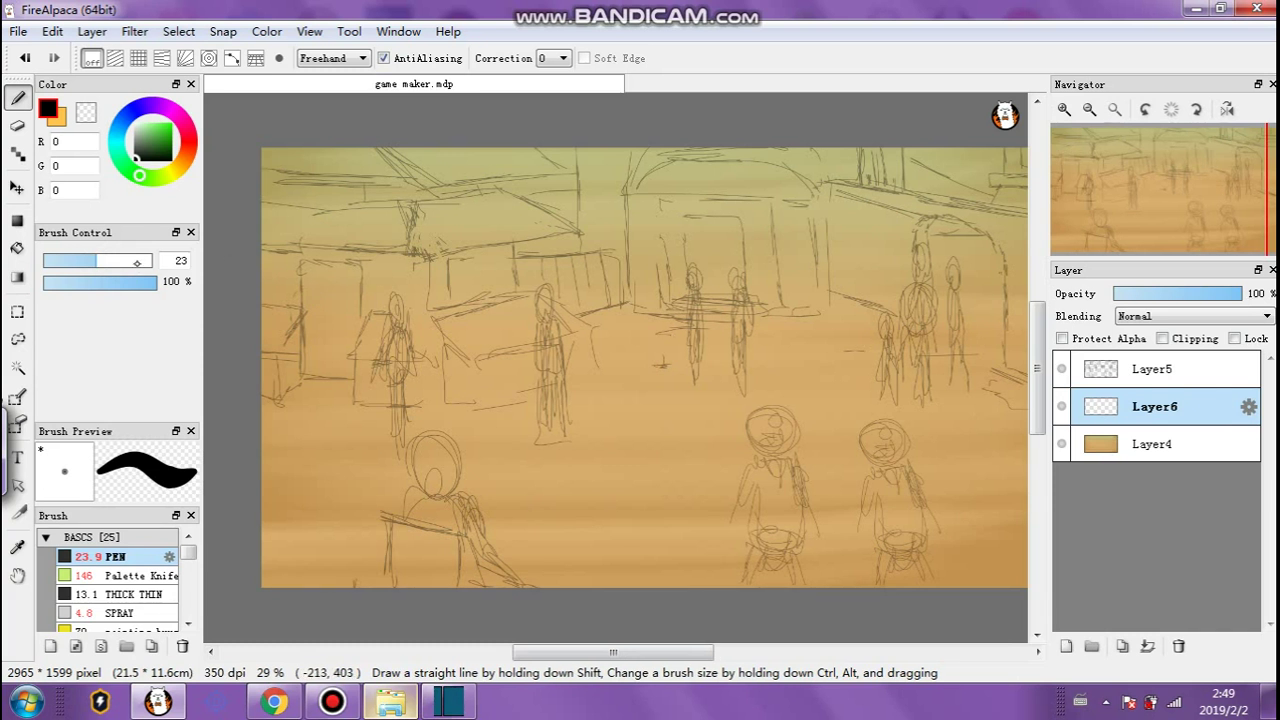
left_click_drag(258, 358, 355, 361)
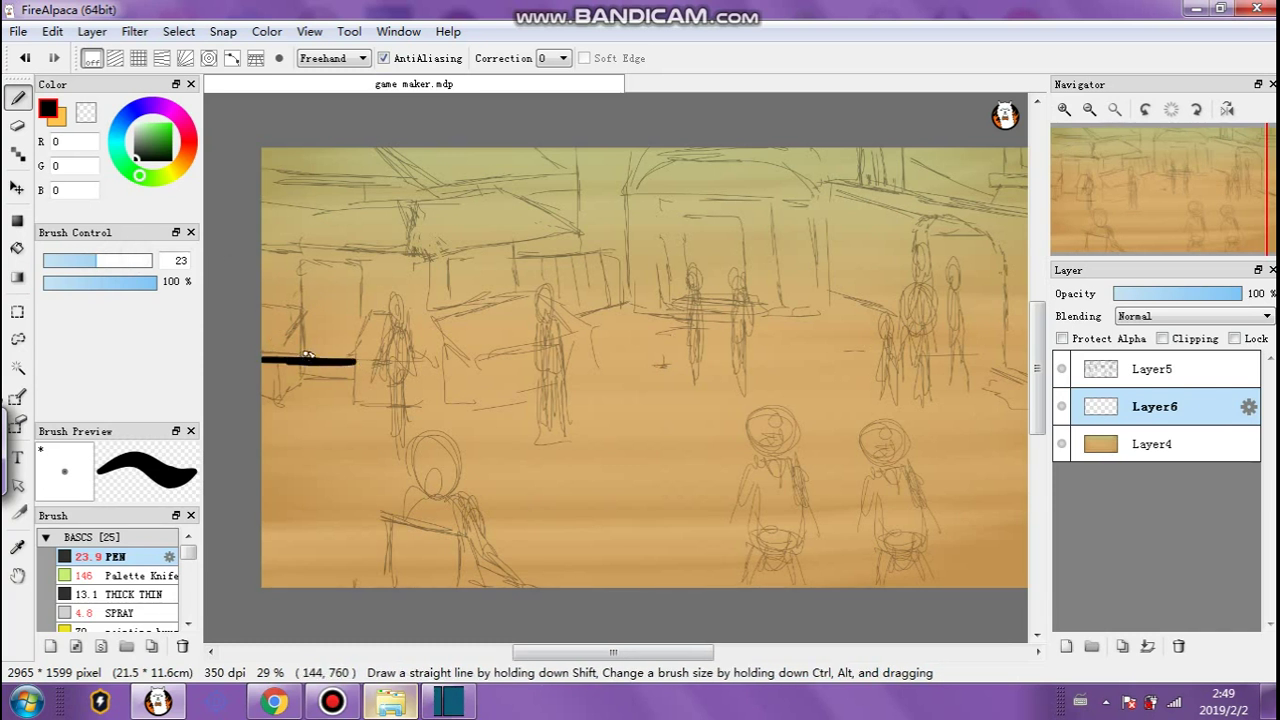
left_click(1167, 293)
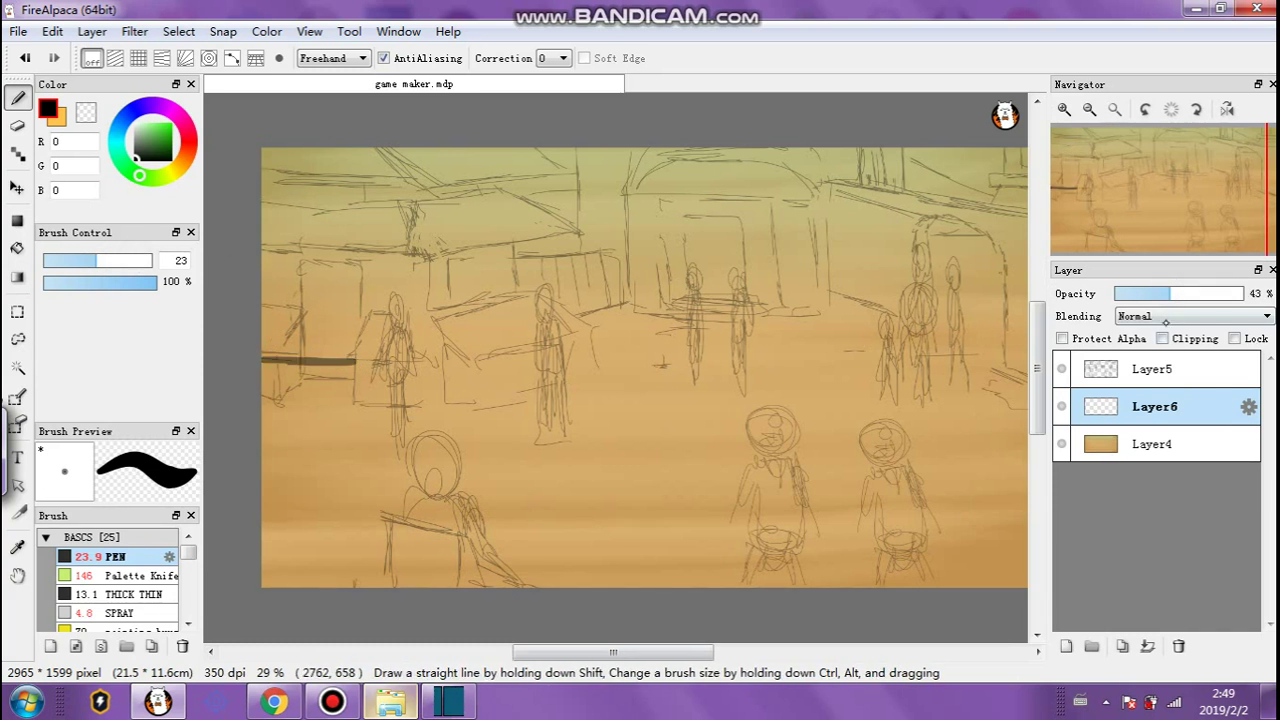
left_click(1166, 316)
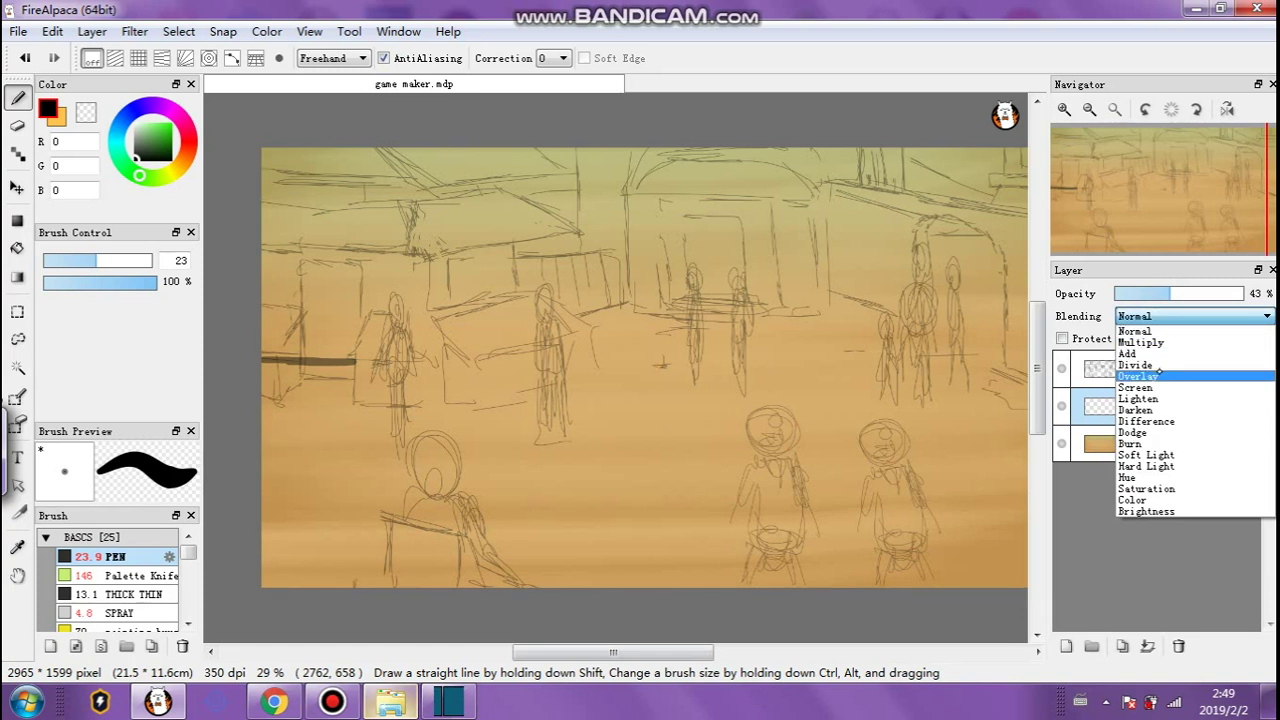
left_click(1140, 376)
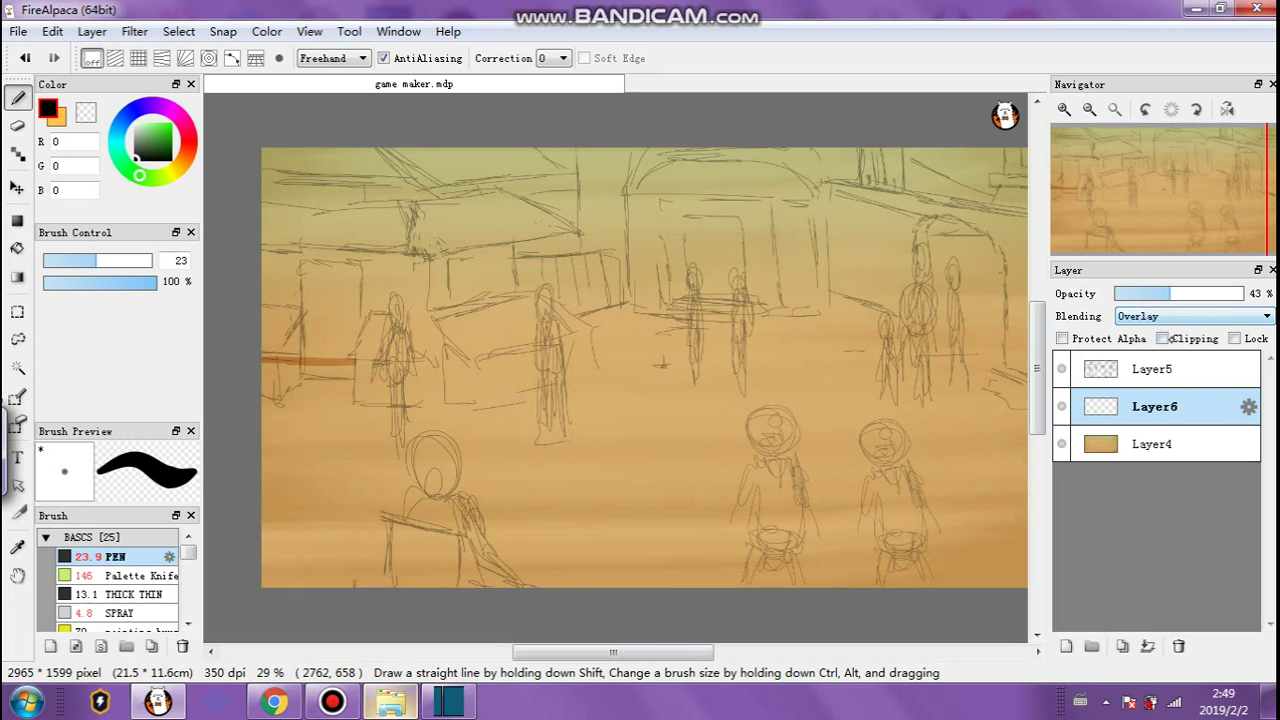
key("ctrl+z")
key("ctrl+z")
key("ctrl+z")
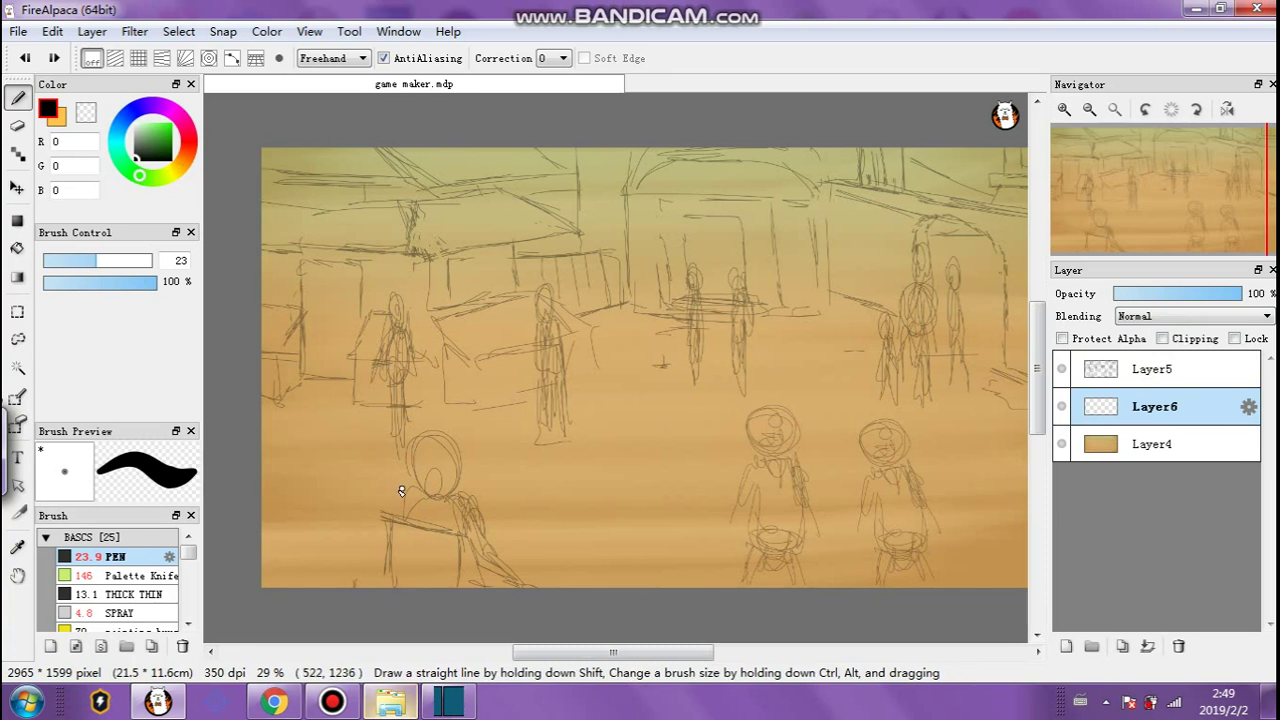
Mix a dull brown (160, 133, 94) from the sandy ground colour and paint a stroke along the left stall's base.
left_click(557, 492, "alt")
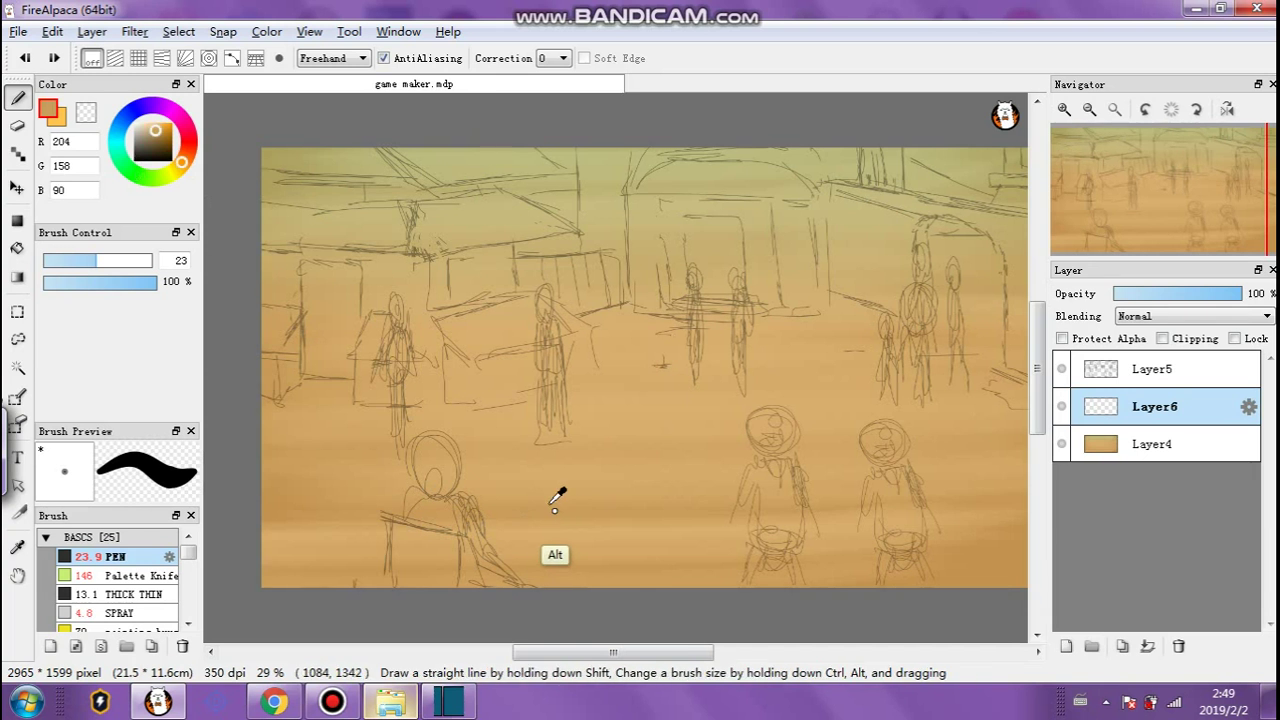
left_click_drag(151, 137, 150, 137)
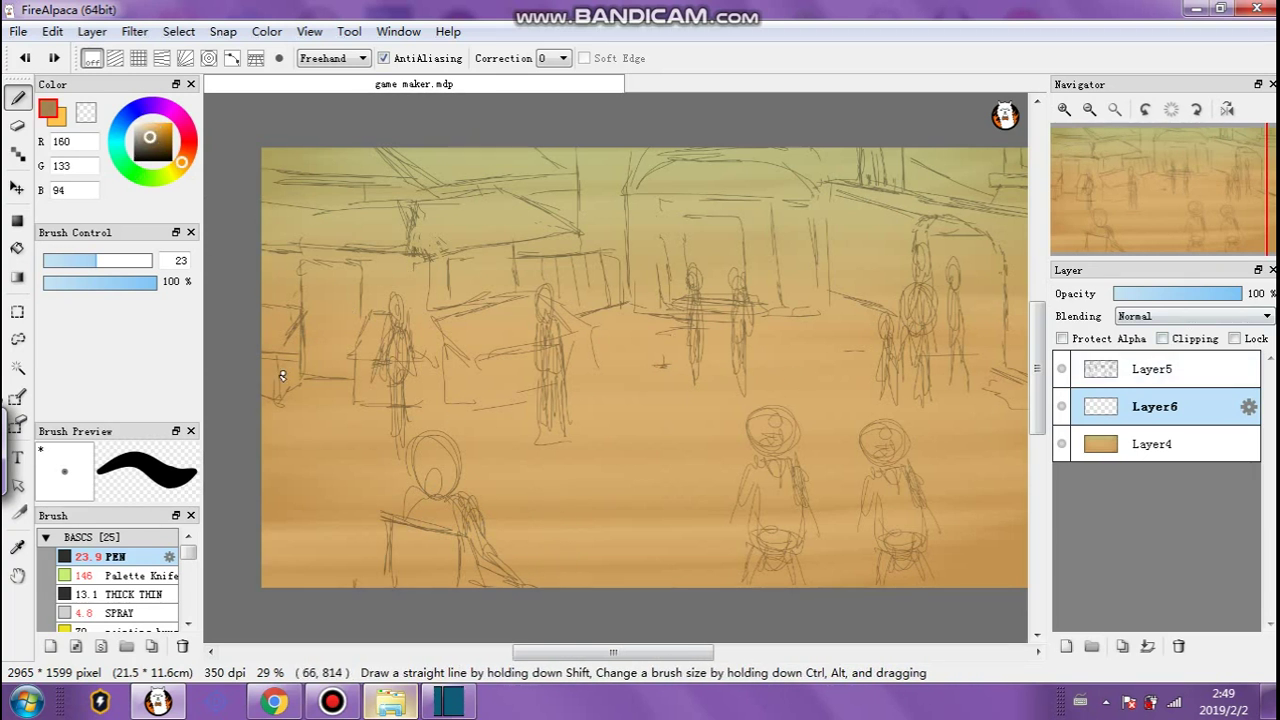
left_click_drag(260, 368, 370, 372)
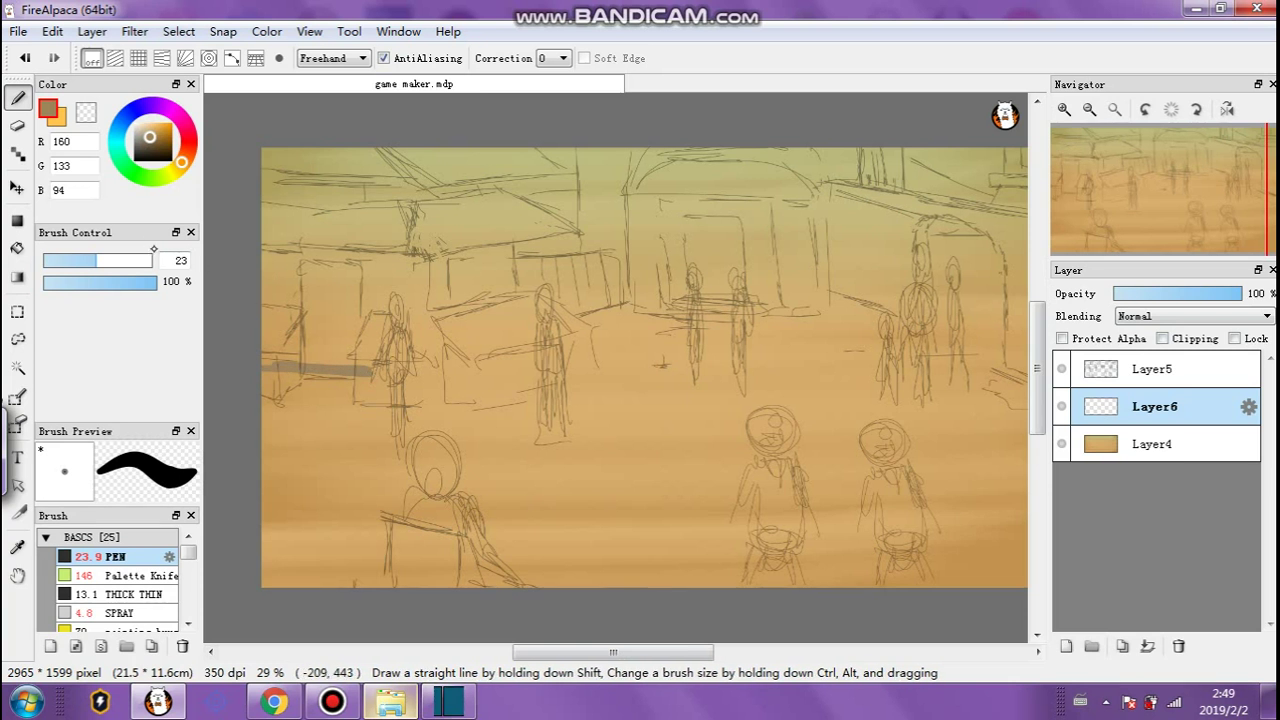
Block in the left buildings and stalls with flat brown at pen size 88, down to their base lines.
left_click(137, 261)
mouse_move(277, 316)
left_mouse_down()
mouse_move(269, 194)
mouse_move(331, 267)
left_mouse_up()
mouse_move(314, 190)
left_mouse_down()
mouse_move(331, 230)
mouse_move(353, 210)
mouse_move(339, 155)
mouse_move(433, 259)
mouse_move(394, 178)
mouse_move(416, 145)
mouse_move(471, 229)
mouse_move(332, 233)
mouse_move(353, 281)
mouse_move(349, 319)
mouse_move(272, 329)
mouse_move(323, 346)
mouse_move(270, 357)
mouse_move(350, 351)
mouse_move(330, 338)
mouse_move(477, 334)
mouse_move(400, 316)
mouse_move(329, 237)
mouse_move(375, 279)
mouse_move(296, 285)
mouse_move(265, 325)
mouse_move(296, 280)
mouse_move(454, 297)
mouse_move(471, 247)
mouse_move(424, 171)
mouse_move(434, 158)
mouse_move(476, 225)
mouse_move(452, 184)
mouse_move(478, 203)
mouse_move(462, 152)
left_mouse_up()
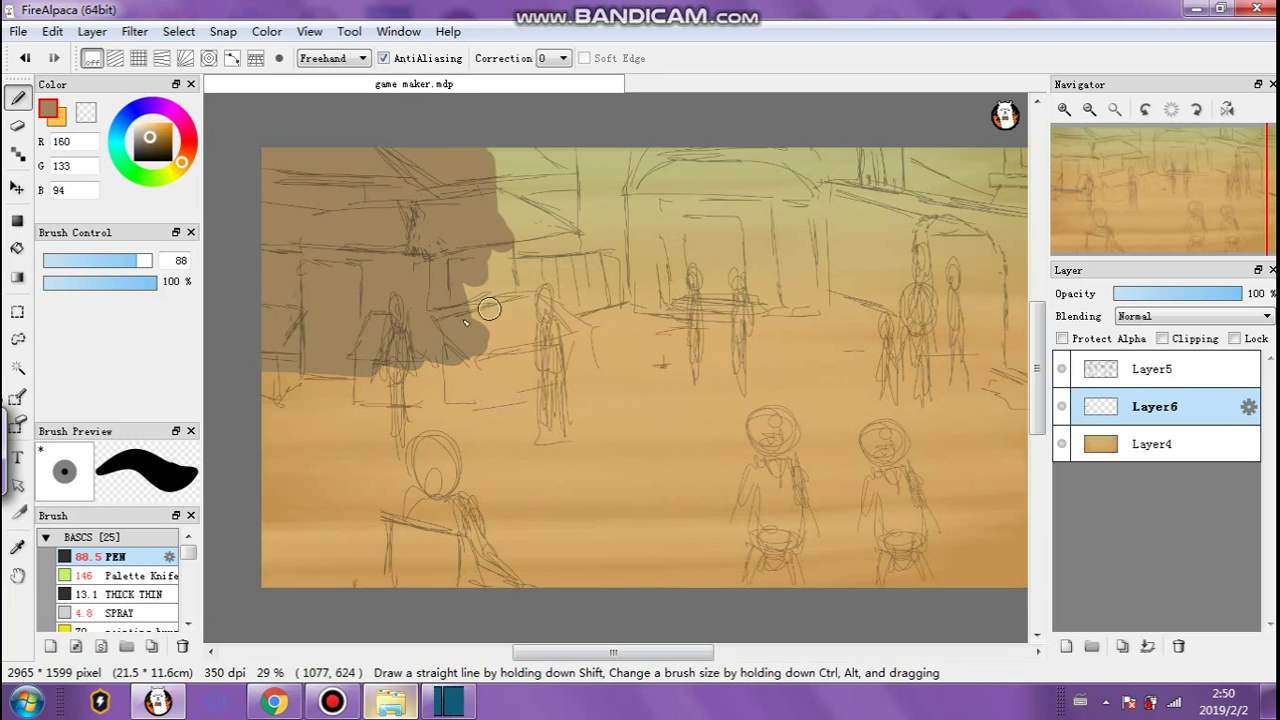
mouse_move(368, 390)
left_mouse_down()
mouse_move(439, 396)
mouse_move(423, 373)
mouse_move(451, 361)
mouse_move(442, 391)
mouse_move(481, 395)
mouse_move(562, 363)
mouse_move(485, 379)
mouse_move(530, 359)
mouse_move(485, 335)
mouse_move(464, 299)
mouse_move(489, 339)
mouse_move(499, 247)
mouse_move(504, 316)
mouse_move(530, 309)
mouse_move(514, 337)
mouse_move(537, 349)
mouse_move(528, 323)
mouse_move(549, 323)
mouse_move(539, 309)
mouse_move(578, 333)
mouse_move(576, 357)
mouse_move(500, 395)
left_mouse_up()
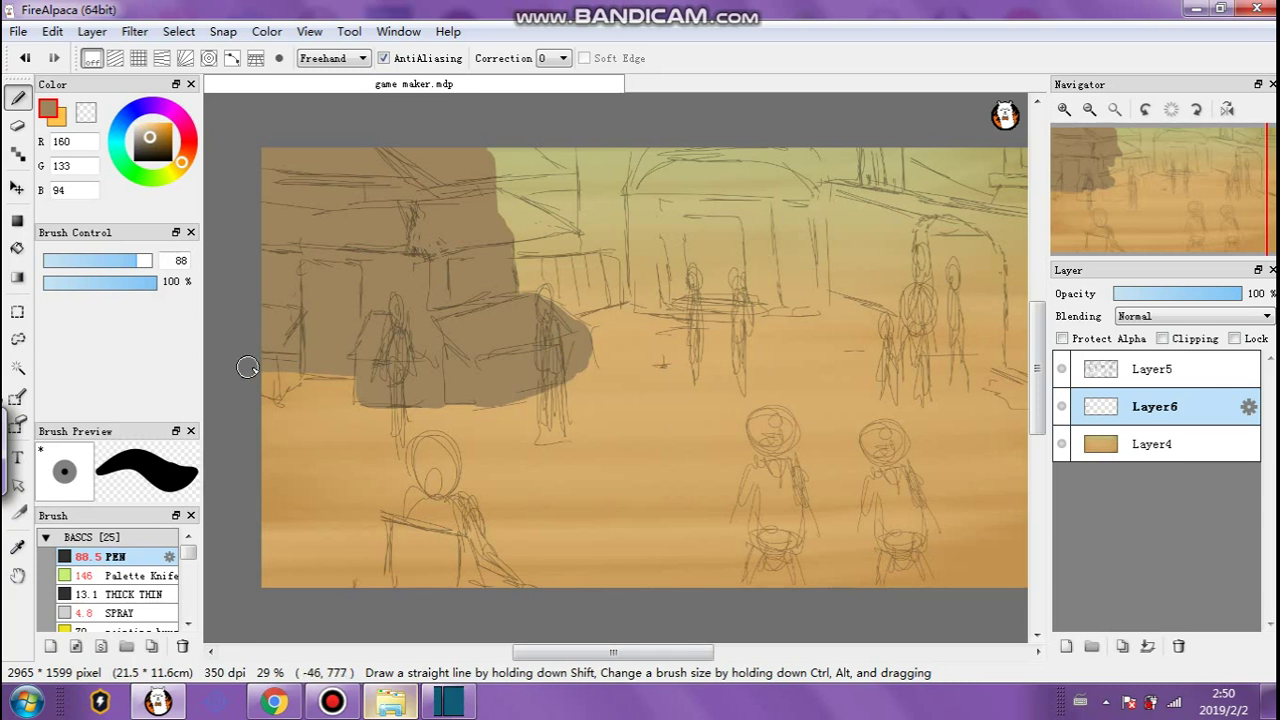
left_click_drag(300, 351, 357, 366)
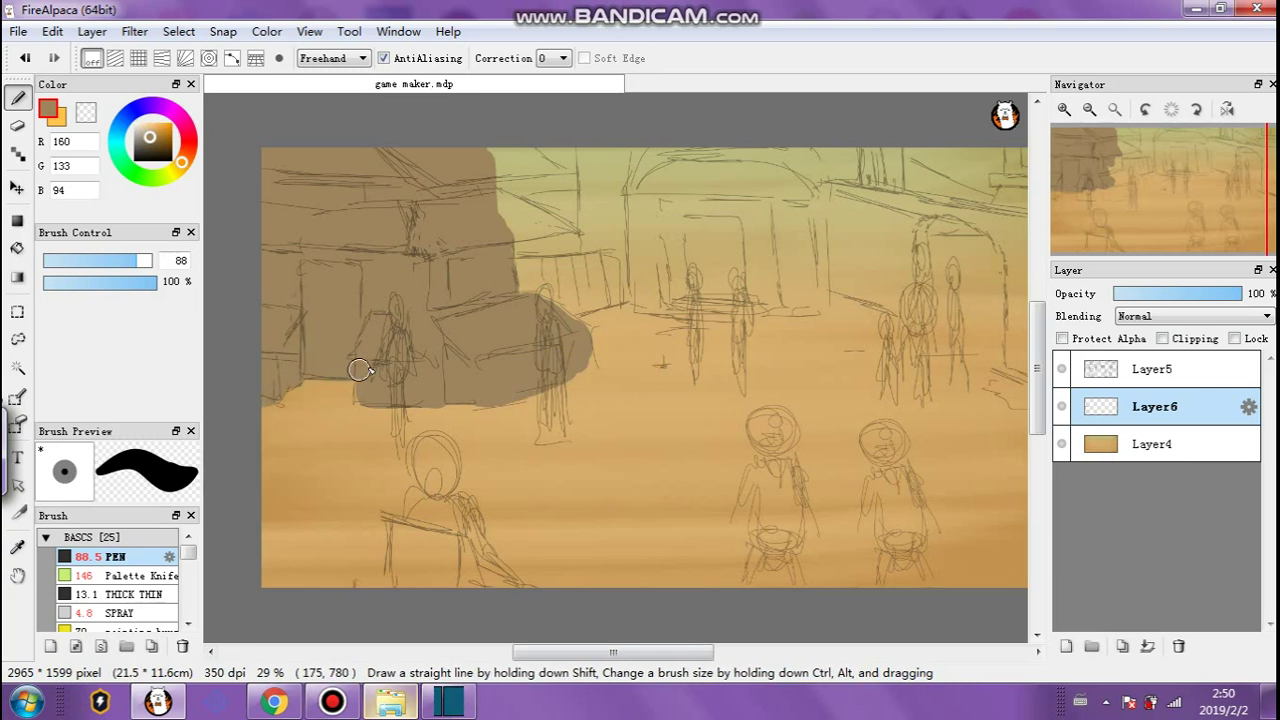
Fill the left roof tips, the two standing figures' legs and the low wall toward the central building in brown at pen size 32.
left_click(105, 260)
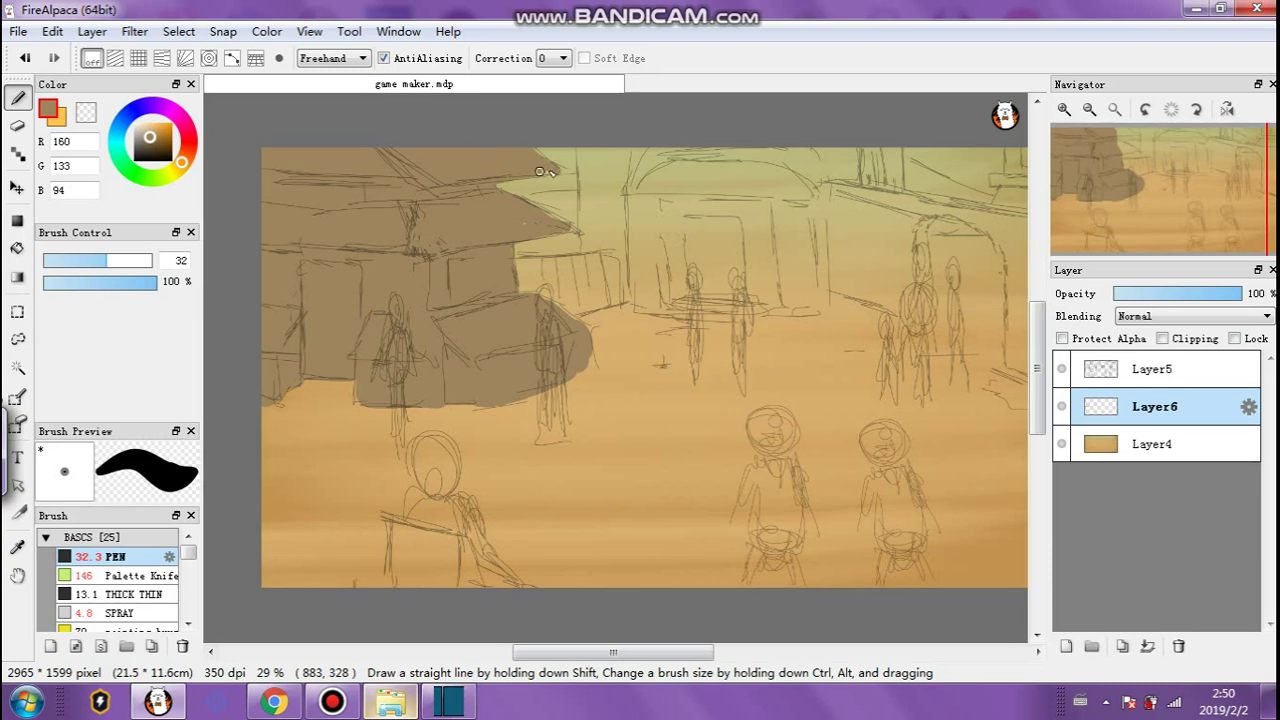
left_click_drag(555, 166, 540, 152)
left_click_drag(542, 321, 545, 313)
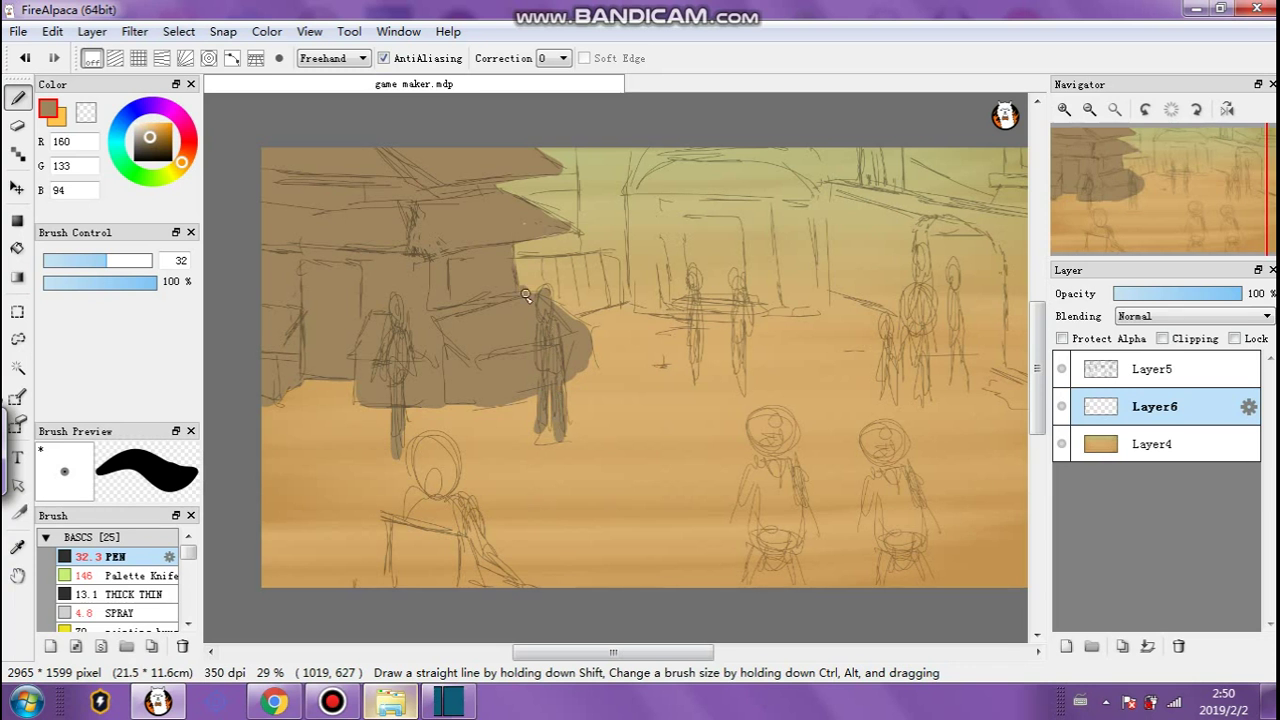
left_click_drag(547, 279, 564, 261)
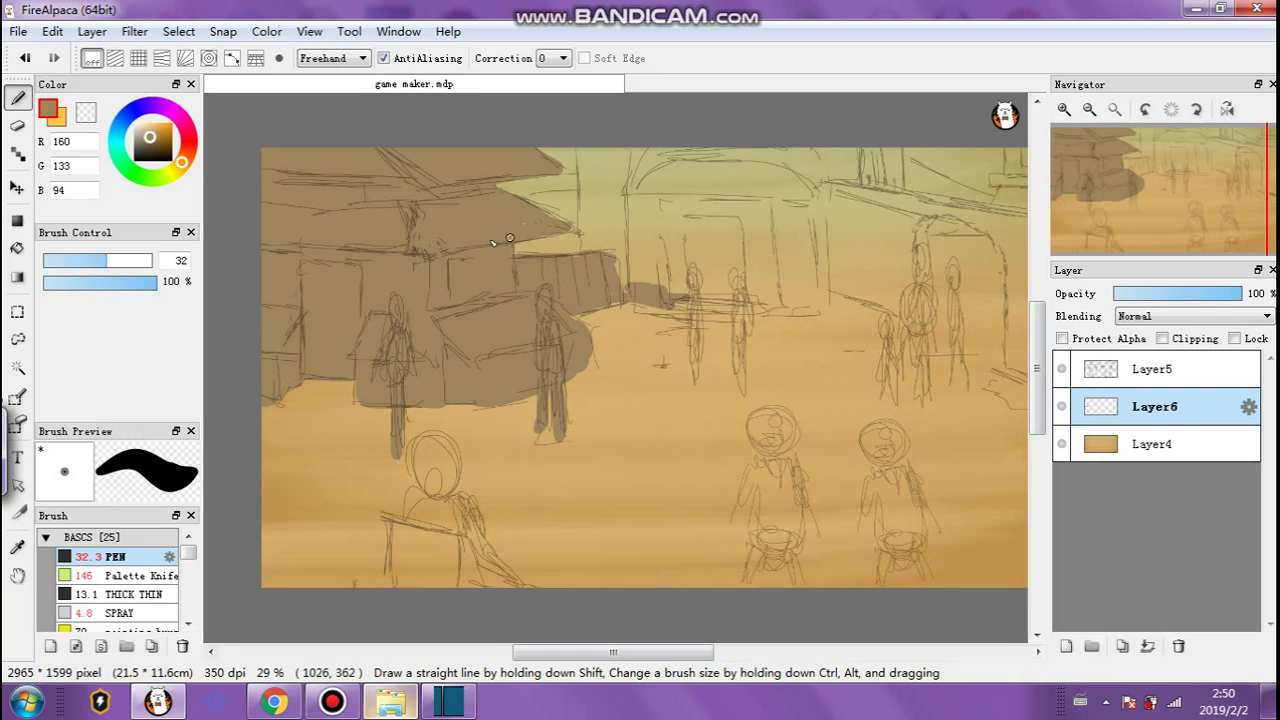
Block in the central arched building and its neighbouring upper walls with flat brown at pen size 115.
left_click(144, 261)
left_click_drag(600, 267, 594, 109)
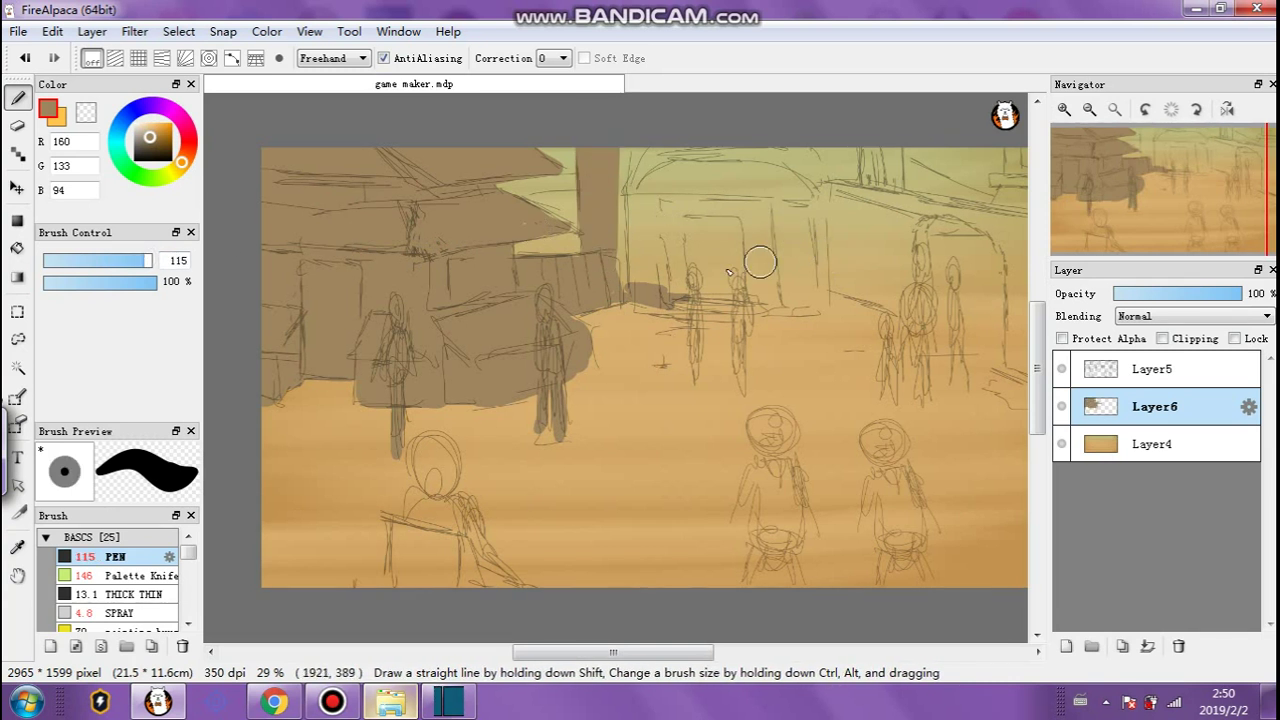
mouse_move(611, 266)
left_mouse_down()
mouse_move(761, 268)
mouse_move(629, 272)
mouse_move(680, 286)
mouse_move(628, 283)
mouse_move(687, 289)
mouse_move(638, 295)
mouse_move(666, 299)
mouse_move(814, 296)
mouse_move(793, 274)
mouse_move(680, 264)
mouse_move(629, 191)
mouse_move(657, 240)
mouse_move(695, 158)
mouse_move(691, 181)
mouse_move(761, 225)
mouse_move(758, 168)
mouse_move(773, 181)
mouse_move(773, 164)
mouse_move(797, 193)
mouse_move(802, 177)
mouse_move(797, 219)
mouse_move(717, 262)
mouse_move(691, 250)
mouse_move(827, 234)
mouse_move(881, 280)
mouse_move(815, 261)
mouse_move(875, 286)
mouse_move(833, 198)
mouse_move(811, 208)
mouse_move(831, 206)
mouse_move(812, 196)
mouse_move(830, 154)
mouse_move(858, 157)
mouse_move(871, 196)
mouse_move(884, 153)
mouse_move(984, 167)
mouse_move(931, 176)
mouse_move(990, 192)
mouse_move(893, 185)
mouse_move(958, 199)
mouse_move(936, 191)
mouse_move(1023, 241)
mouse_move(1012, 213)
left_mouse_up()
Fill the right-hand wall in brown around the arch opening and out to the canvas's right edge at pen size 45.
left_click(121, 260)
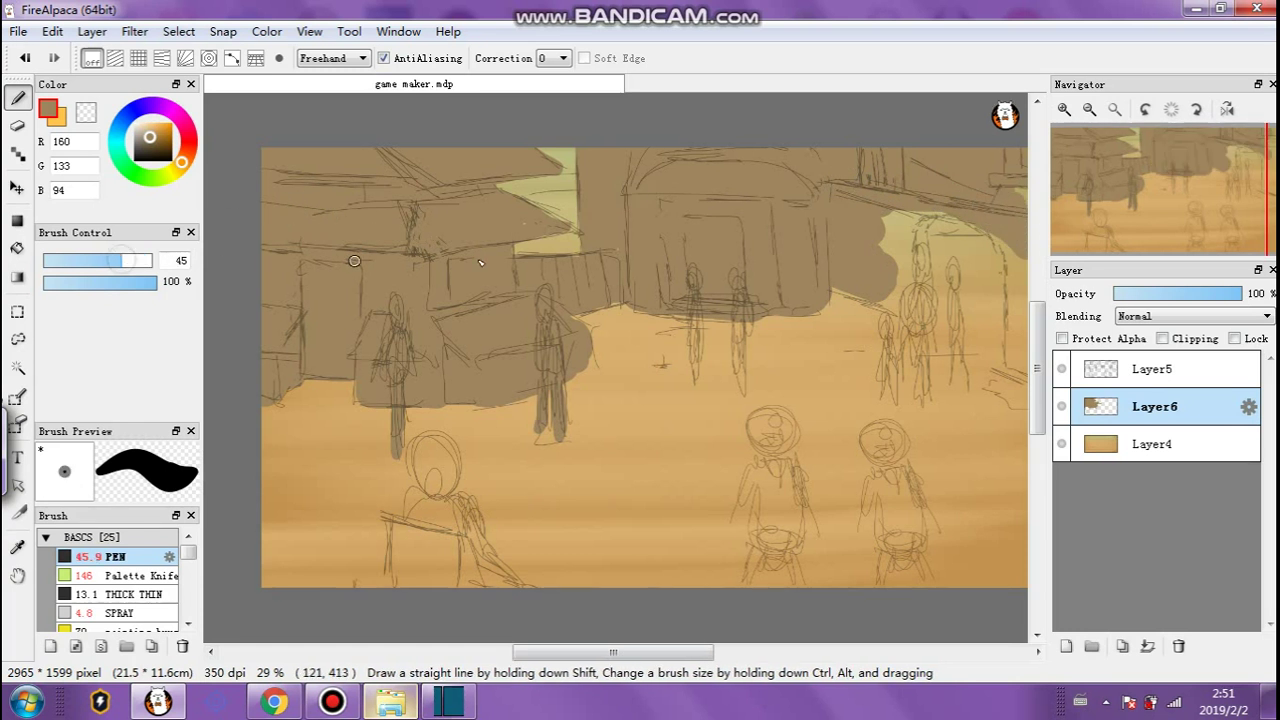
mouse_move(883, 305)
left_mouse_down()
mouse_move(881, 204)
mouse_move(905, 276)
left_mouse_up()
mouse_move(910, 280)
left_mouse_down()
mouse_move(918, 245)
mouse_move(927, 312)
mouse_move(900, 308)
mouse_move(911, 289)
mouse_move(917, 311)
mouse_move(918, 218)
mouse_move(914, 240)
mouse_move(930, 212)
mouse_move(1006, 230)
left_mouse_up()
left_click_drag(659, 658, 729, 658)
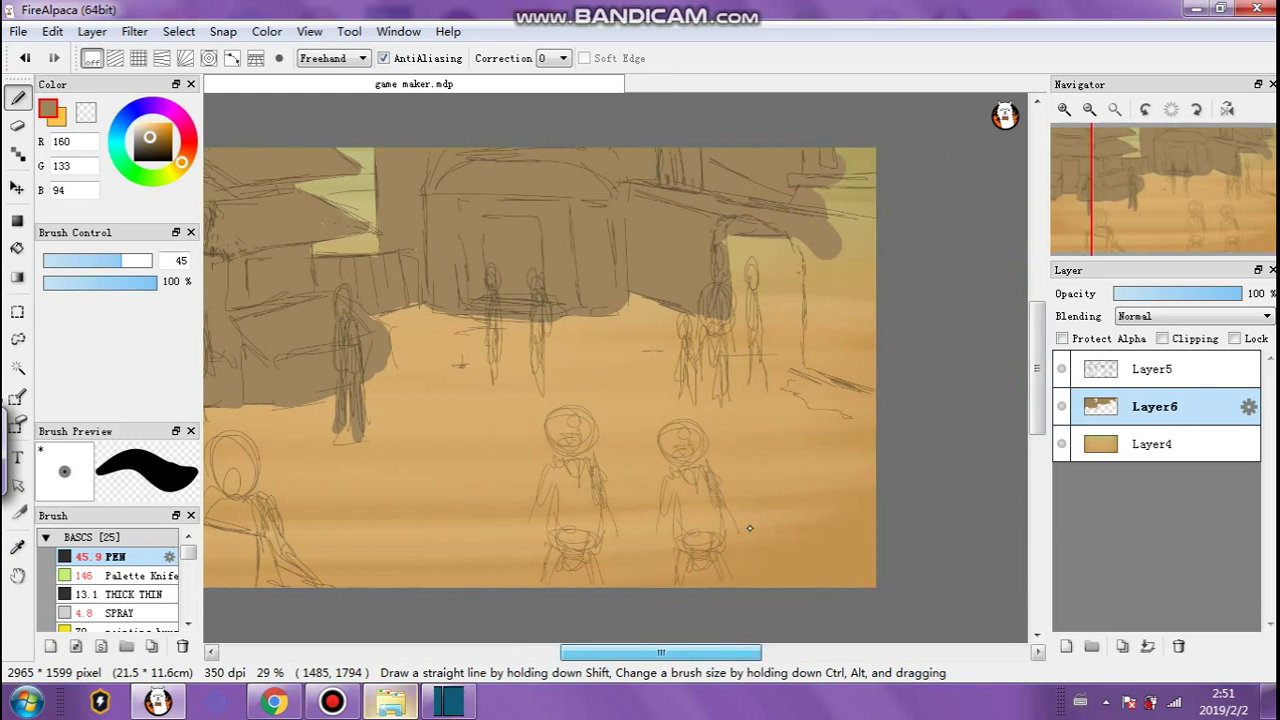
mouse_move(840, 320)
left_mouse_down()
mouse_move(829, 175)
mouse_move(850, 240)
mouse_move(839, 148)
mouse_move(866, 160)
mouse_move(877, 282)
mouse_move(850, 305)
mouse_move(801, 241)
mouse_move(813, 365)
mouse_move(840, 372)
mouse_move(818, 300)
mouse_move(828, 290)
mouse_move(851, 361)
mouse_move(842, 250)
mouse_move(866, 357)
mouse_move(858, 347)
left_mouse_up()
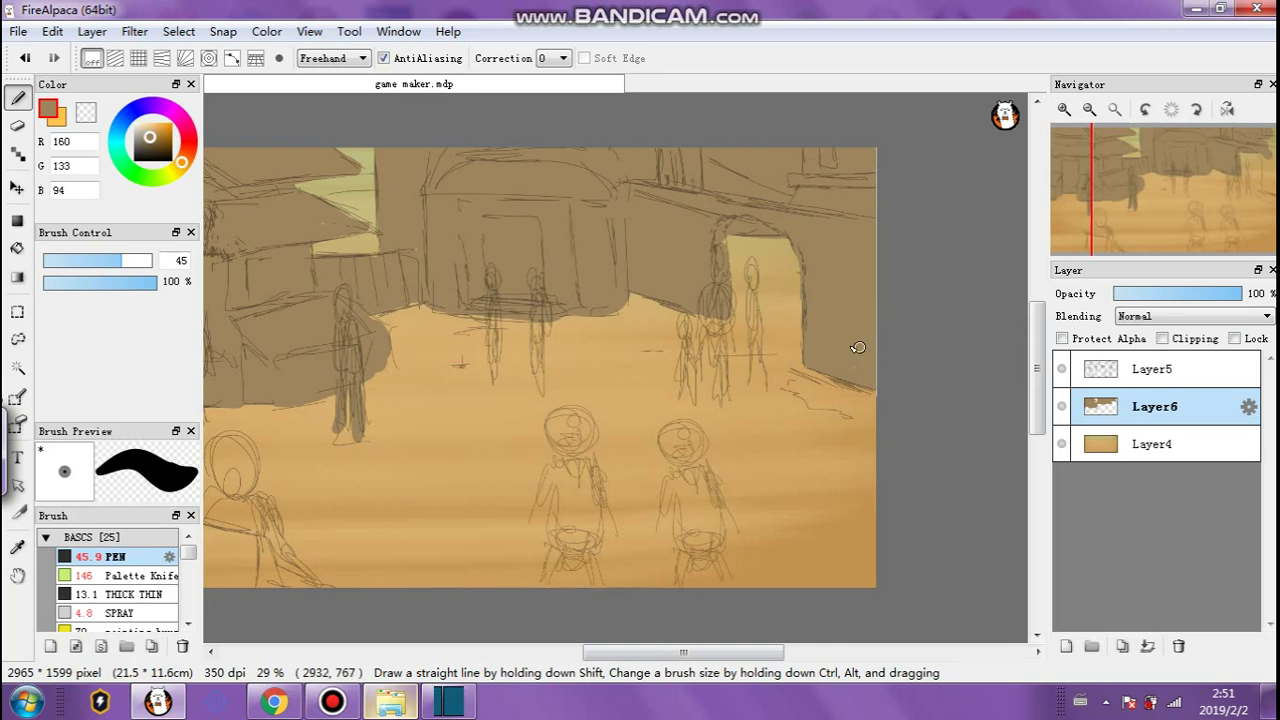
Fill the foreground figures in brown: a head at pen size 45, the two right-hand bodies at 19, and the left figure at 37.
left_click_drag(557, 445, 581, 437)
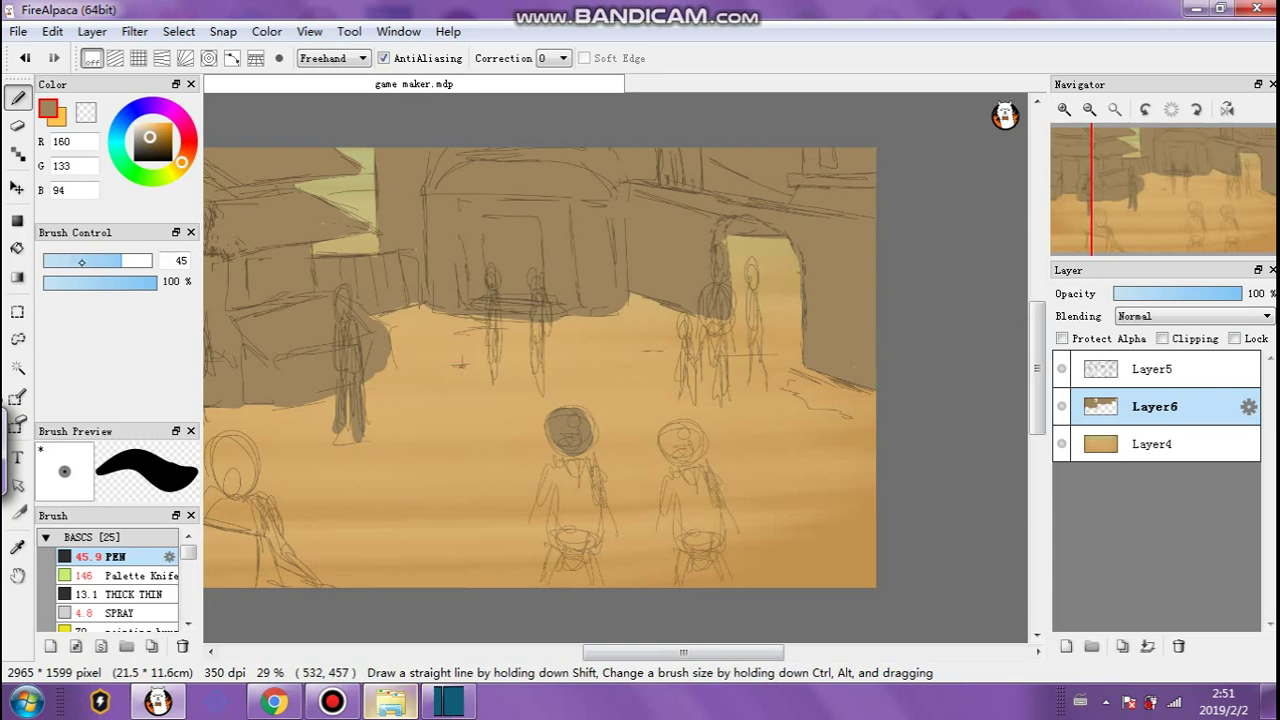
left_click(85, 261)
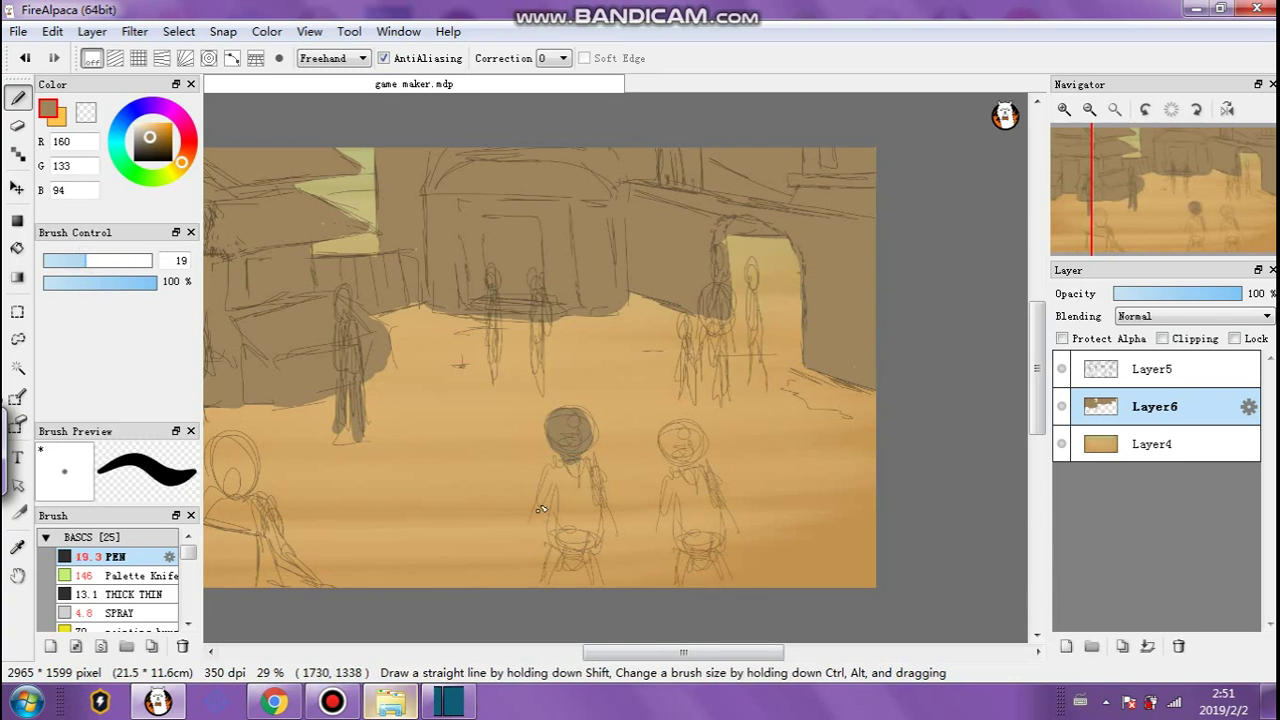
mouse_move(548, 497)
left_mouse_down()
mouse_move(565, 465)
mouse_move(534, 532)
mouse_move(564, 471)
mouse_move(600, 516)
mouse_move(564, 523)
mouse_move(565, 480)
mouse_move(579, 525)
mouse_move(584, 505)
mouse_move(594, 525)
mouse_move(561, 475)
mouse_move(573, 531)
mouse_move(559, 532)
mouse_move(544, 579)
mouse_move(560, 512)
mouse_move(597, 582)
mouse_move(556, 566)
mouse_move(569, 550)
mouse_move(563, 516)
mouse_move(555, 526)
mouse_move(566, 519)
mouse_move(585, 548)
mouse_move(580, 482)
mouse_move(600, 490)
mouse_move(608, 525)
mouse_move(590, 482)
mouse_move(539, 506)
mouse_move(543, 495)
mouse_move(538, 541)
mouse_move(555, 474)
left_mouse_up()
mouse_move(697, 433)
left_mouse_down()
mouse_move(673, 433)
mouse_move(700, 444)
mouse_move(689, 443)
mouse_move(695, 456)
mouse_move(685, 438)
mouse_move(685, 488)
mouse_move(693, 475)
mouse_move(665, 502)
mouse_move(658, 541)
mouse_move(678, 519)
mouse_move(679, 488)
mouse_move(692, 532)
mouse_move(695, 469)
mouse_move(732, 527)
mouse_move(700, 473)
mouse_move(730, 523)
mouse_move(714, 548)
mouse_move(691, 535)
mouse_move(666, 486)
left_mouse_up()
left_click_drag(711, 560, 728, 575)
left_click_drag(609, 651, 563, 651)
mouse_move(314, 480)
left_mouse_down()
mouse_move(333, 447)
mouse_move(340, 463)
mouse_move(340, 452)
mouse_move(309, 501)
mouse_move(324, 519)
mouse_move(323, 496)
mouse_move(346, 508)
mouse_move(315, 522)
mouse_move(376, 592)
mouse_move(351, 504)
mouse_move(387, 572)
mouse_move(303, 588)
mouse_move(282, 518)
mouse_move(340, 528)
mouse_move(313, 537)
mouse_move(323, 575)
mouse_move(297, 538)
left_mouse_up()
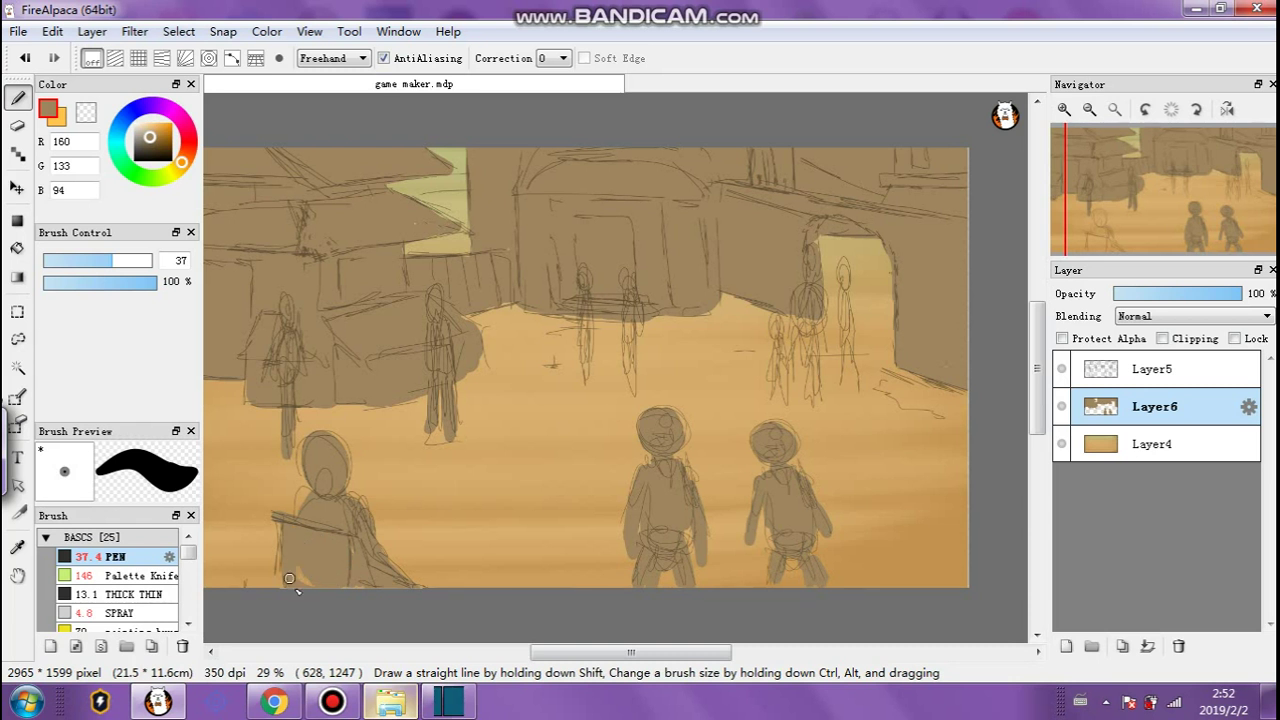
Fill the distant figures before the central building and the three beside the arch in brown at pen size 15.
left_click(77, 260)
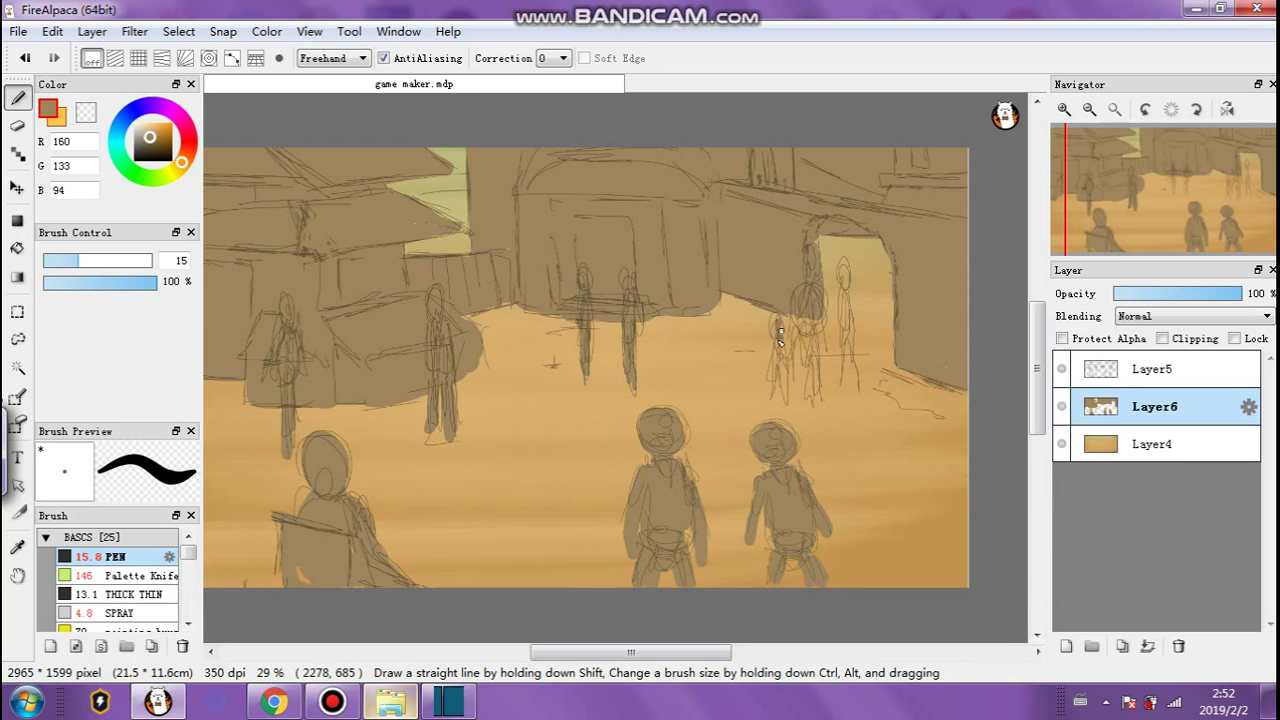
left_click_drag(772, 375, 784, 379)
mouse_move(800, 318)
left_mouse_down()
mouse_move(810, 360)
mouse_move(806, 335)
left_mouse_up()
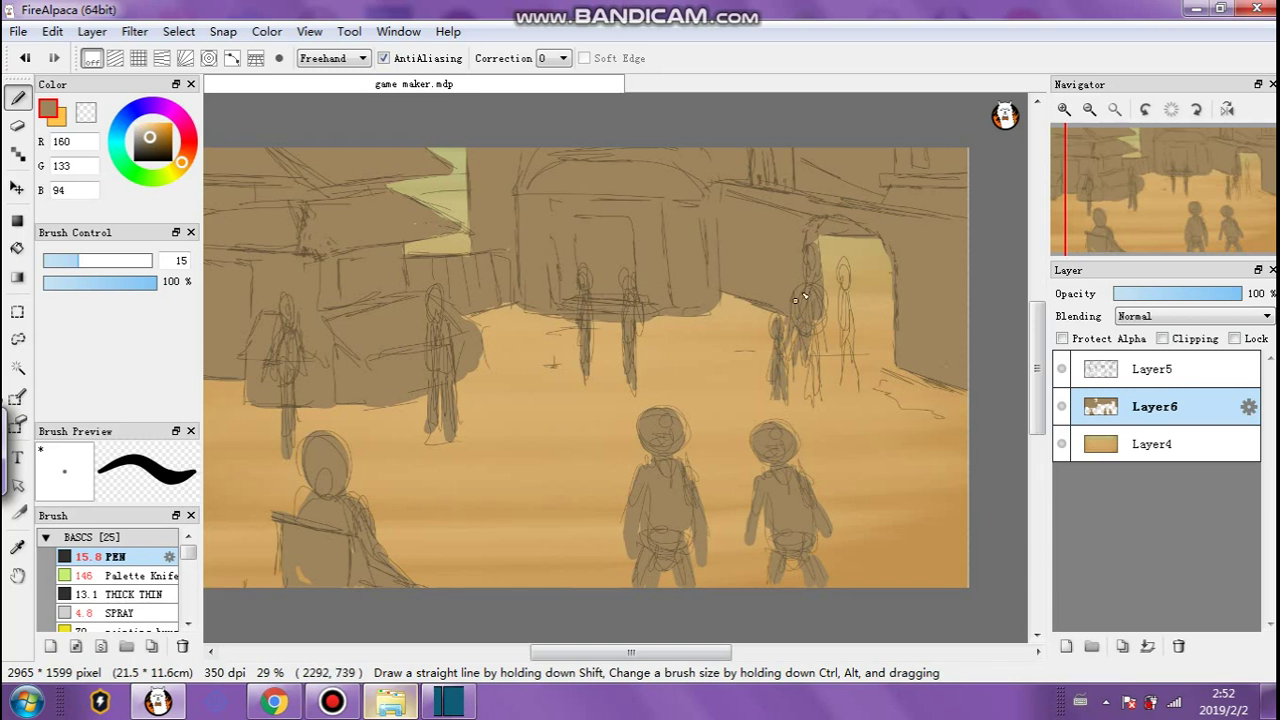
left_click_drag(812, 342, 815, 398)
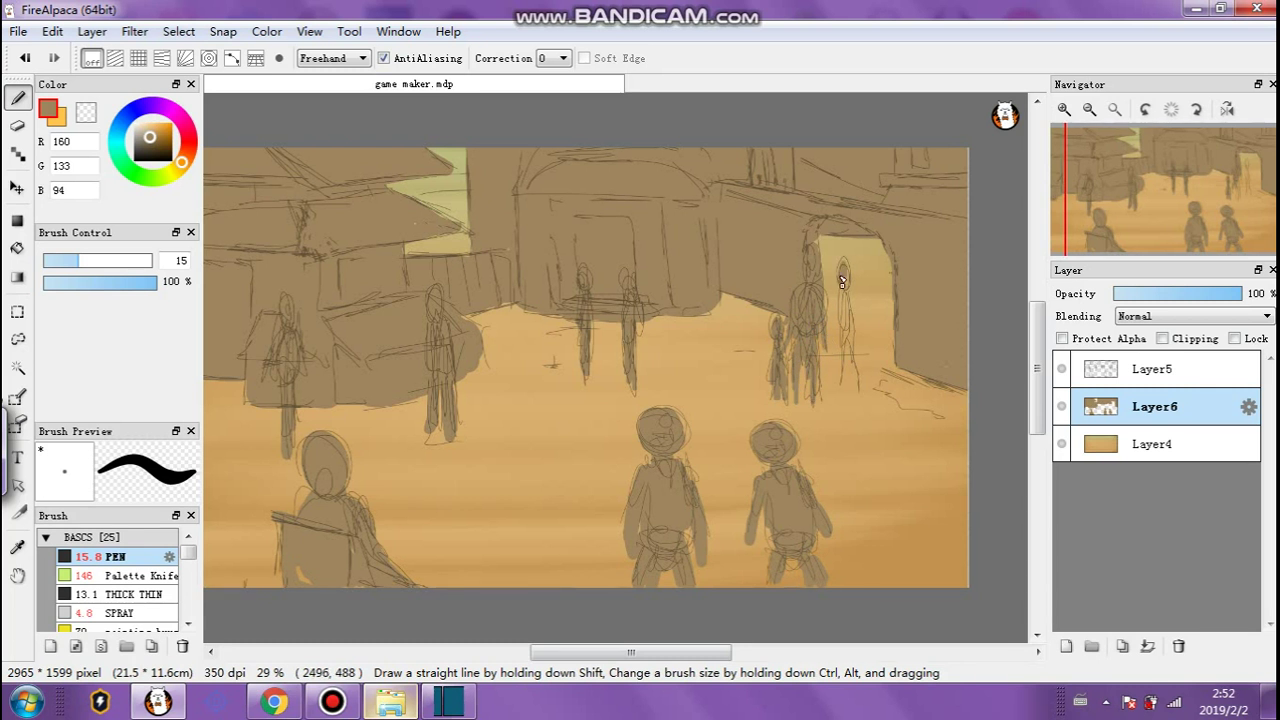
left_click_drag(841, 296, 846, 330)
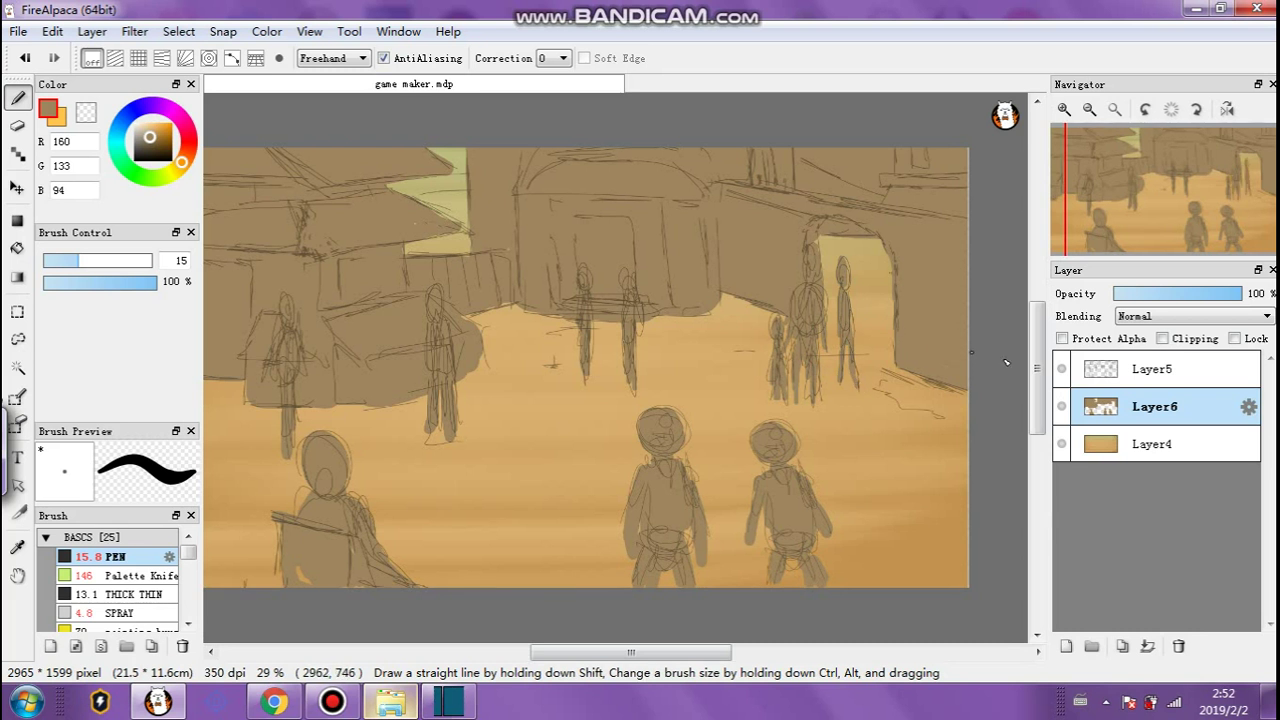
Fade the sketch on Layer5 to roughly 20% opacity and add a new layer above it.
left_click(1211, 294)
left_click(1206, 294)
left_click_drag(1204, 297, 1254, 296)
left_click(1182, 359)
left_click(1162, 293)
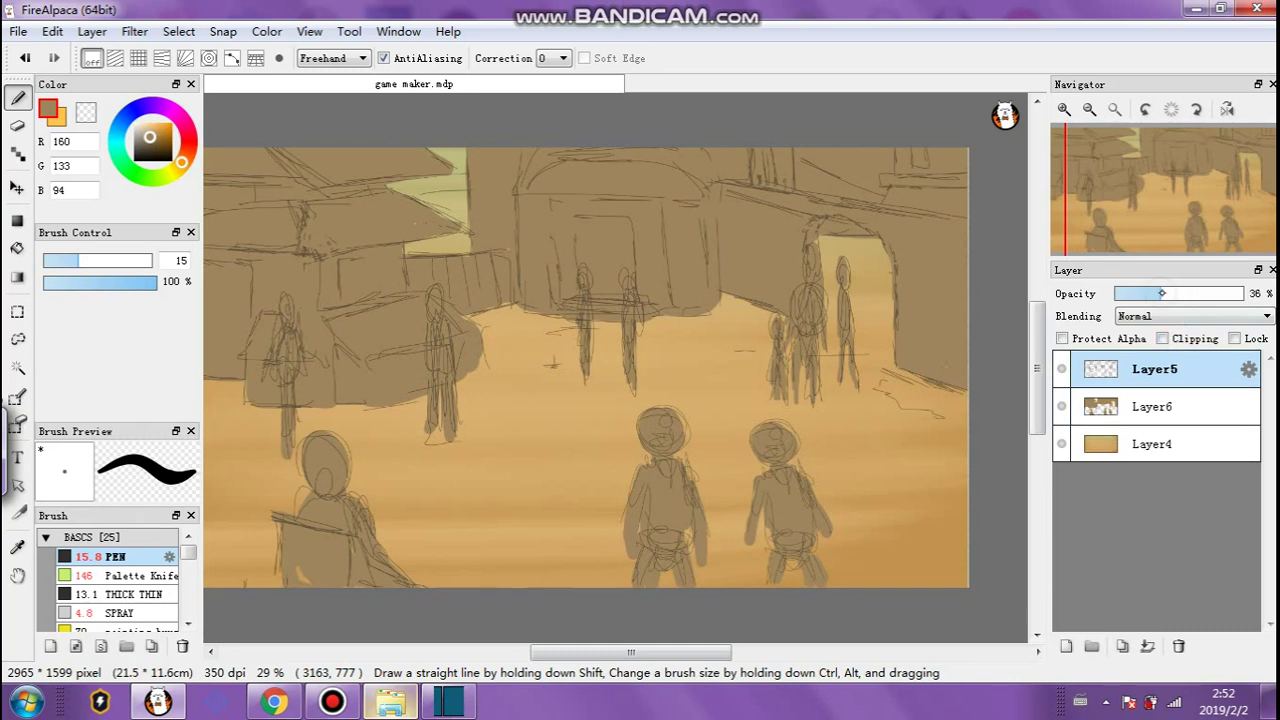
left_click_drag(1155, 294, 1150, 294)
left_click_drag(1149, 297, 1141, 294)
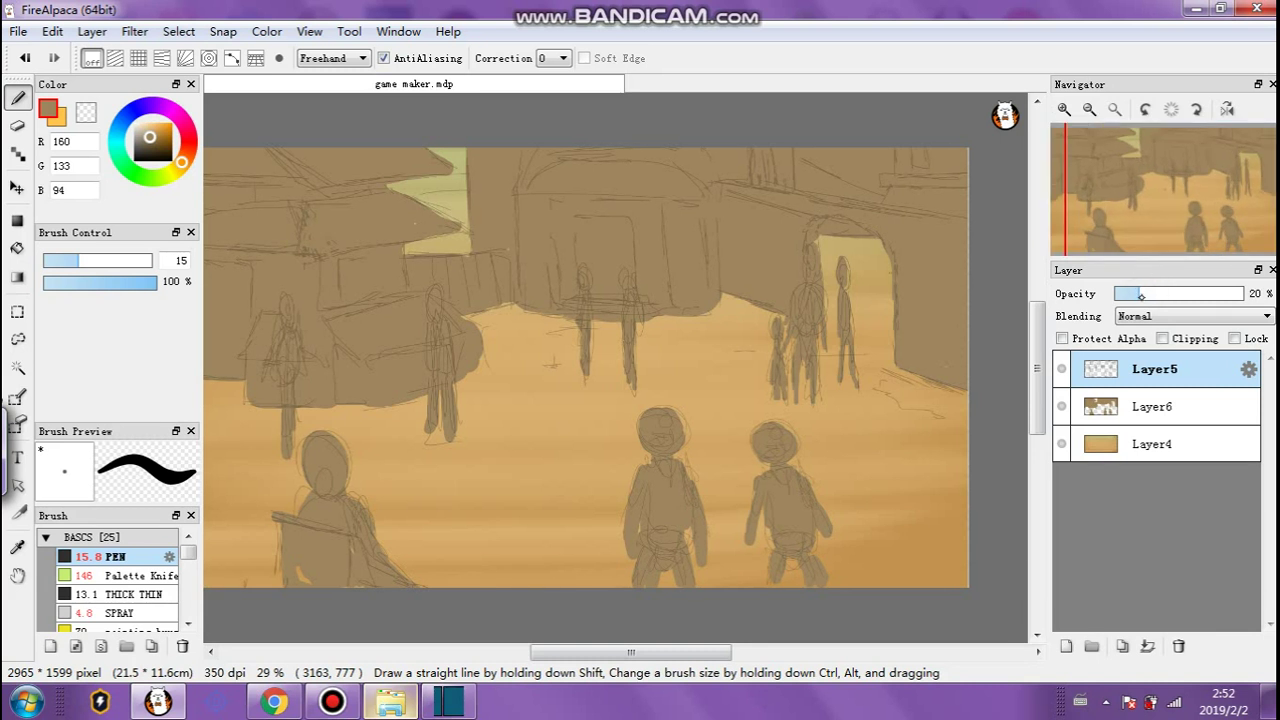
left_click_drag(1134, 293, 1137, 294)
left_click(1066, 646)
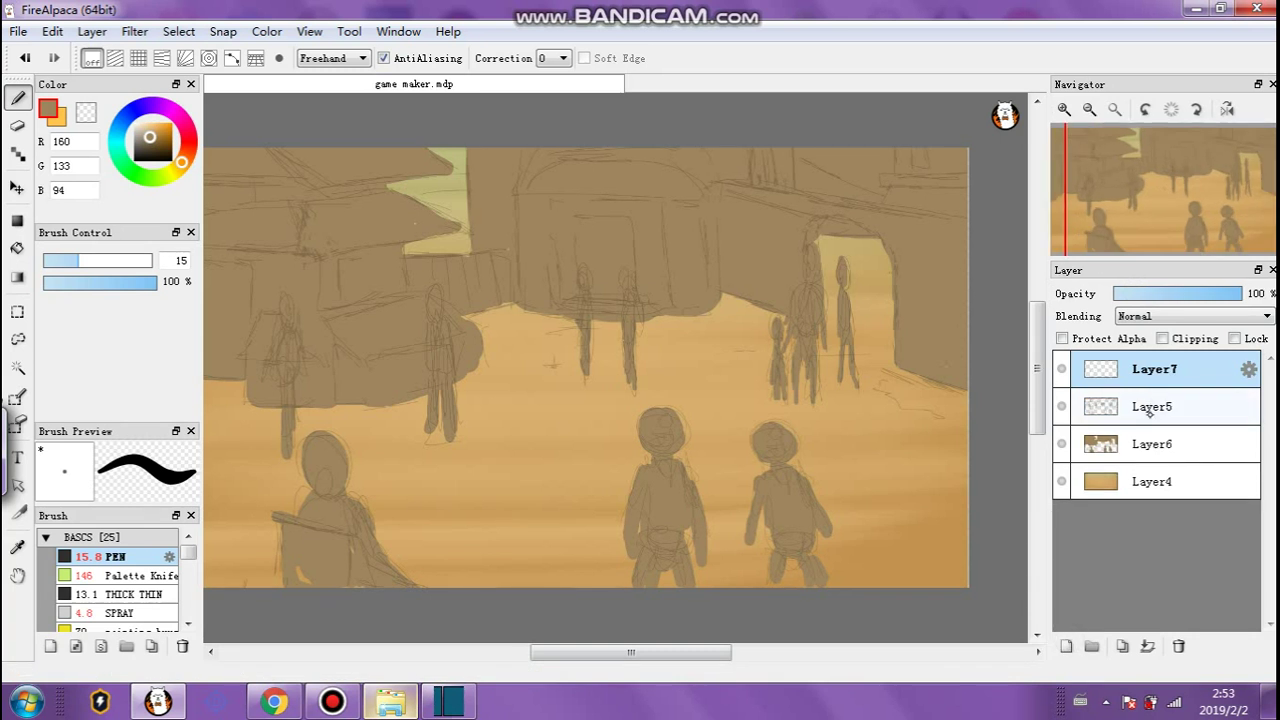
Close in on the left stall figure and reduce the Layer5 sketch's opacity to 9%.
left_click(1150, 443)
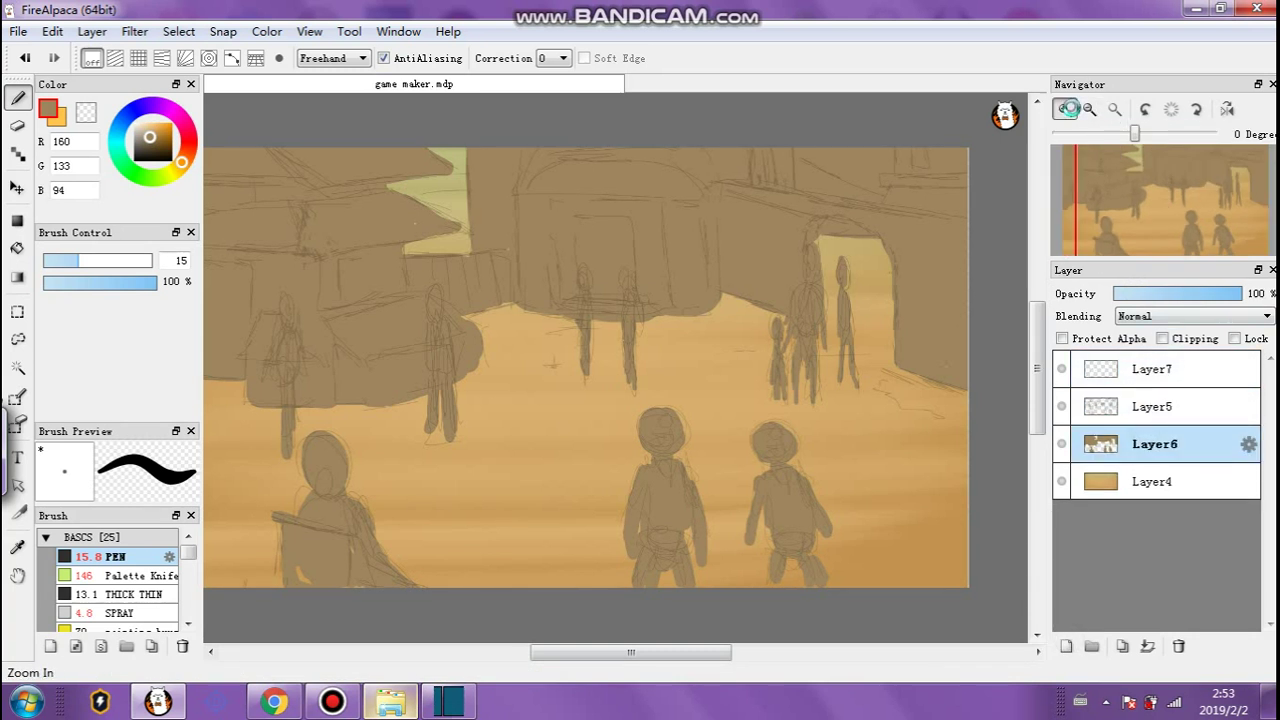
left_click(1068, 109)
left_click_drag(680, 656, 613, 655)
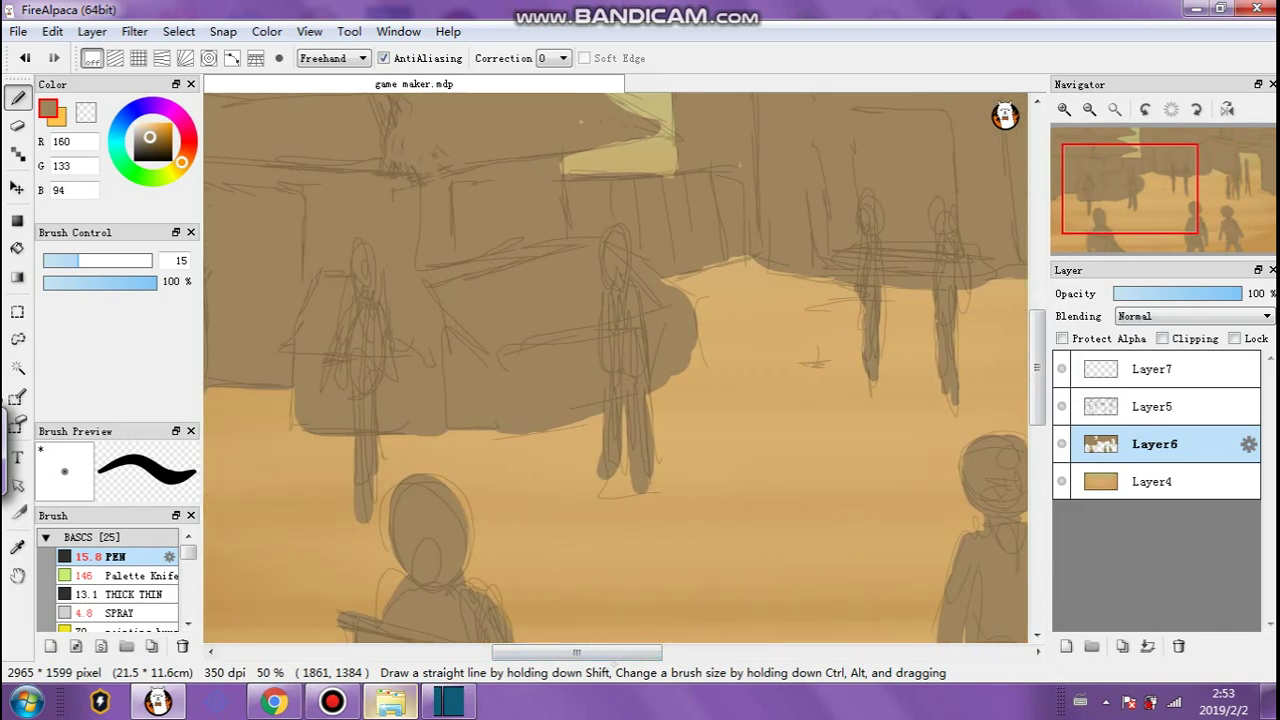
left_click(1064, 109)
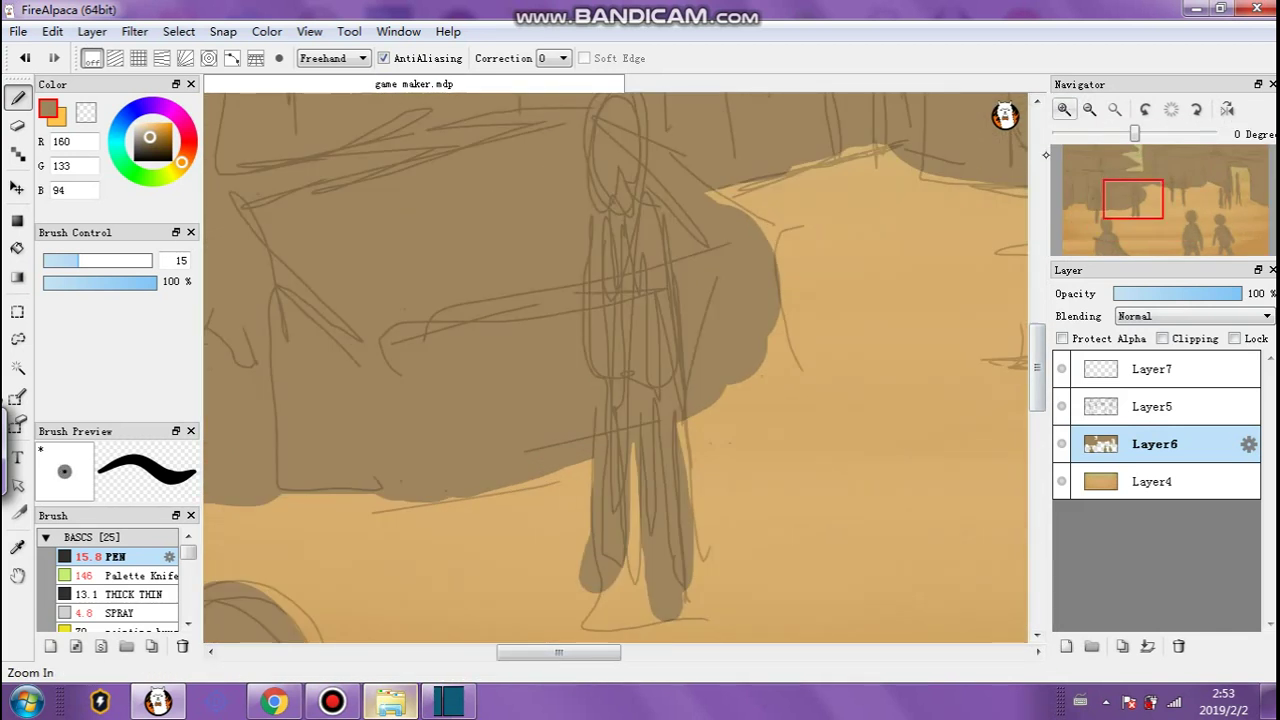
left_click_drag(588, 653, 529, 653)
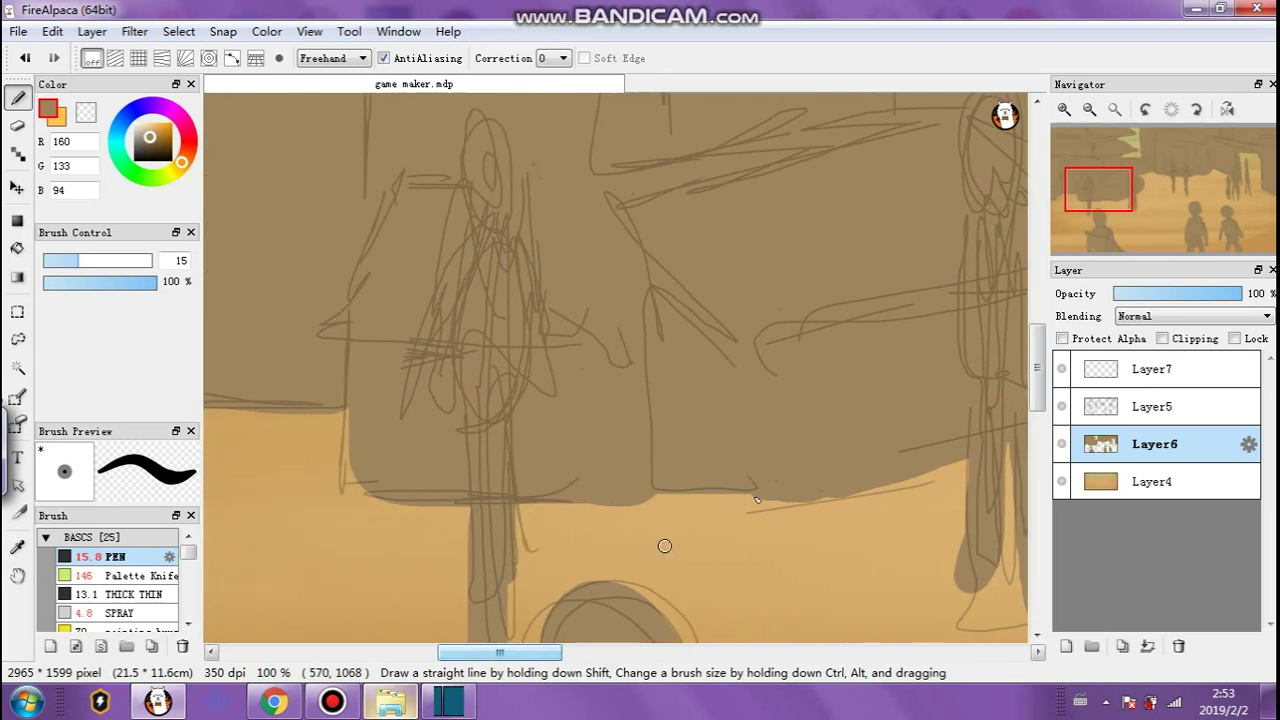
left_click_drag(1038, 374, 1038, 346)
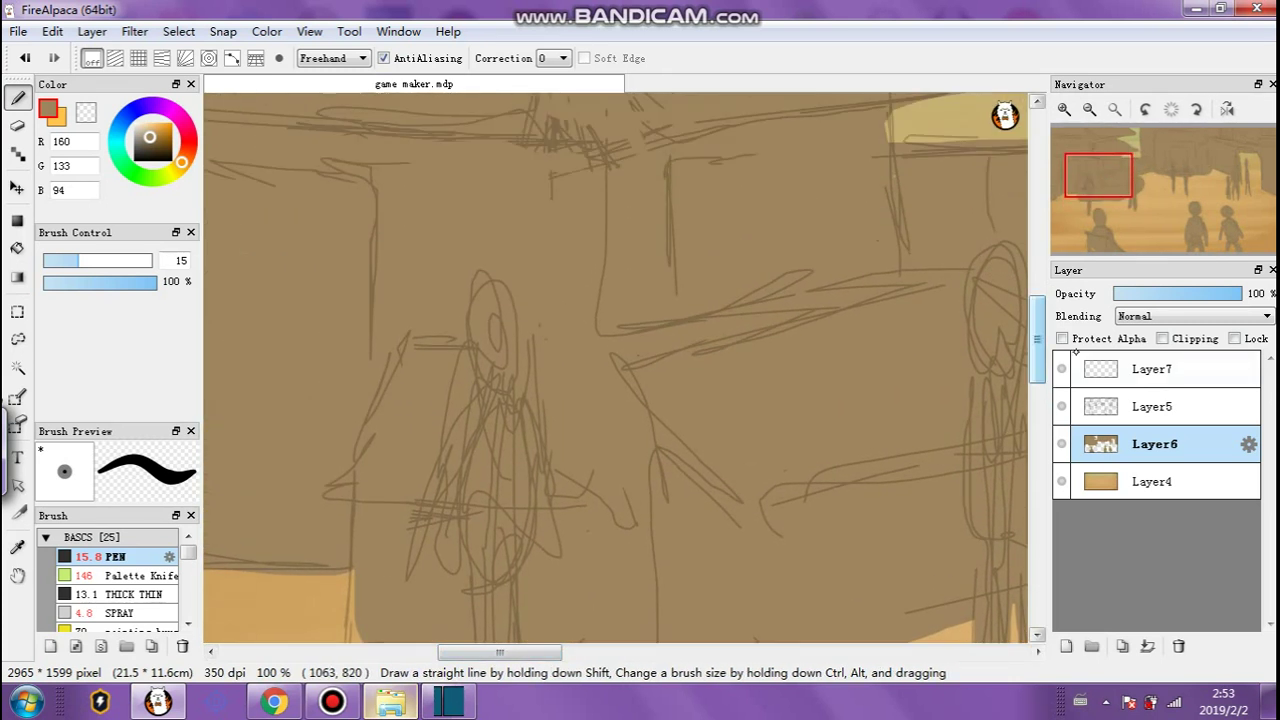
left_click(1163, 404)
left_click_drag(1126, 293, 1120, 293)
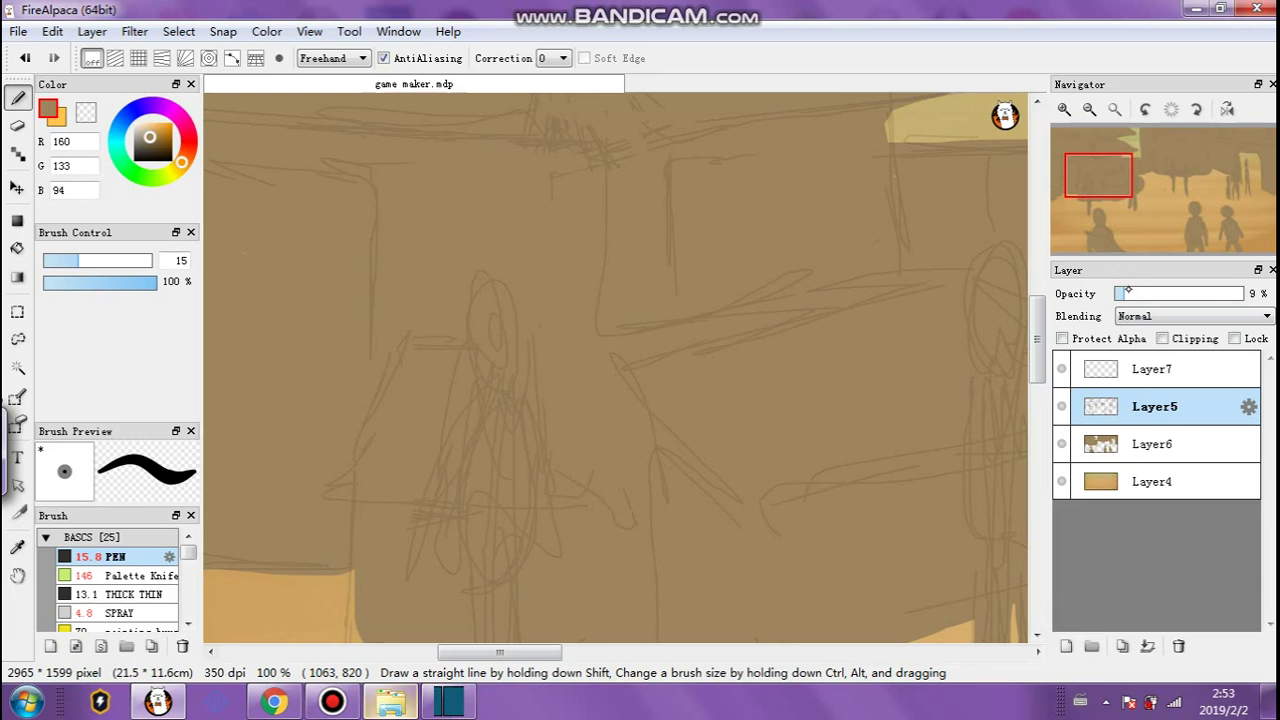
Set the pen to black at size 4.4 and make Layer7 the active layer at 51% opacity.
left_click_drag(146, 140, 135, 161)
left_click(53, 262)
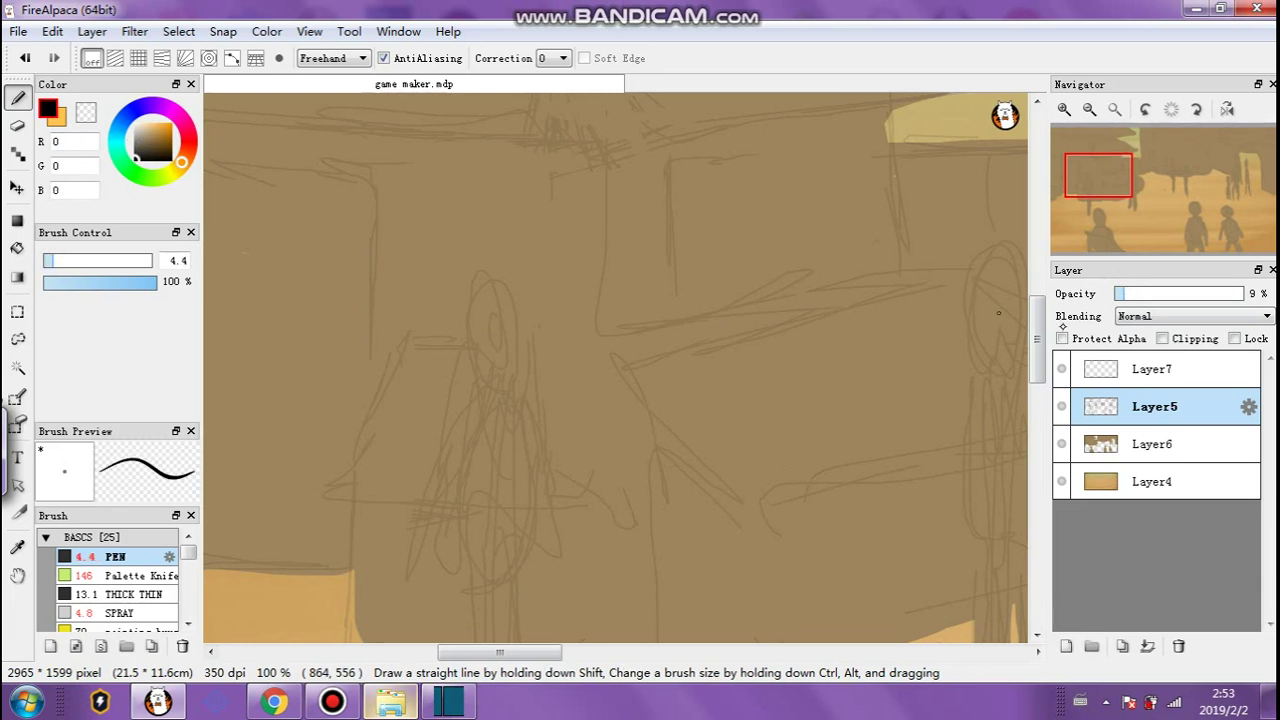
left_click(1136, 366)
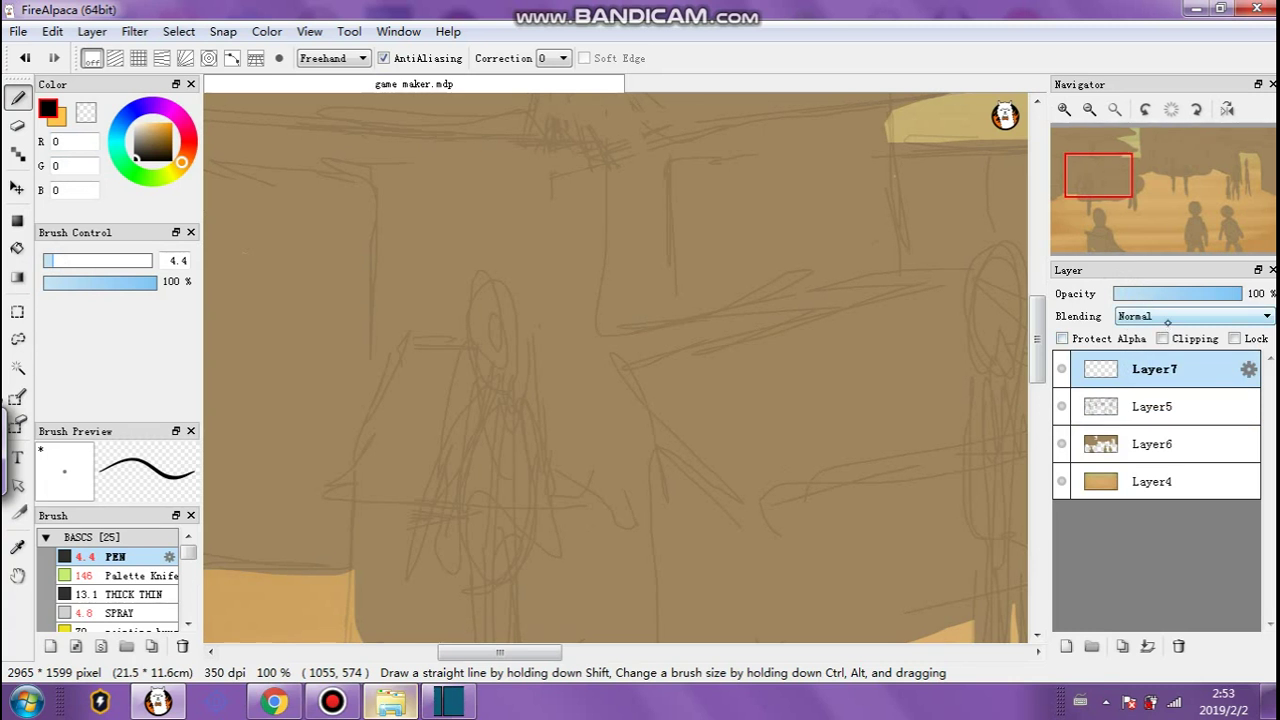
left_click(1166, 317)
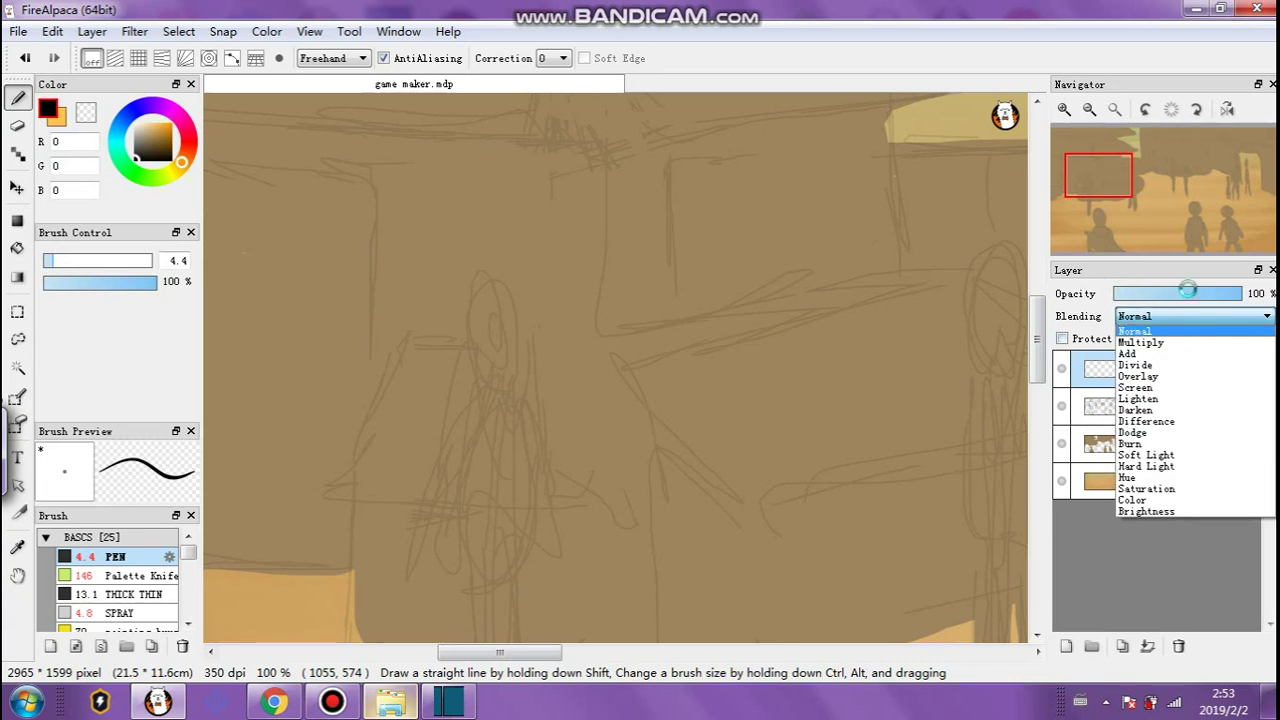
left_click(1186, 292)
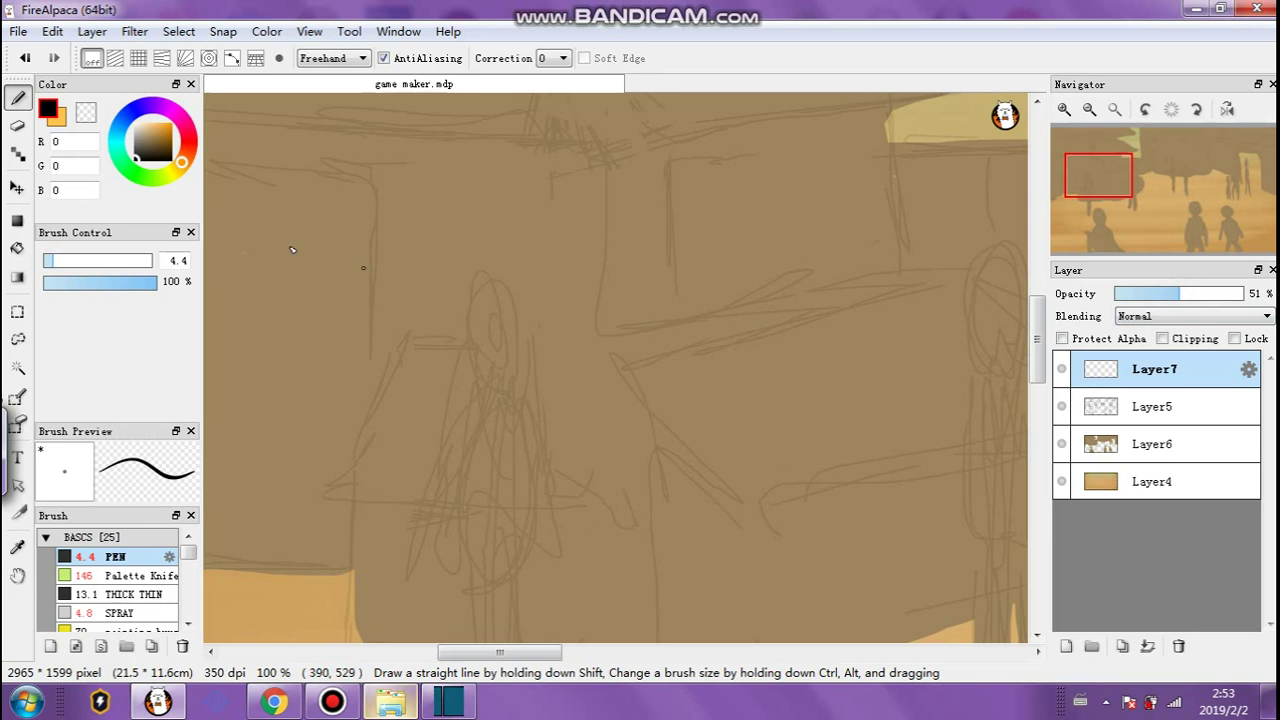
Try thin test strokes on the left stall figure's head in several brown shades, varying Layer7's opacity between 51% and 100%.
left_click(154, 142)
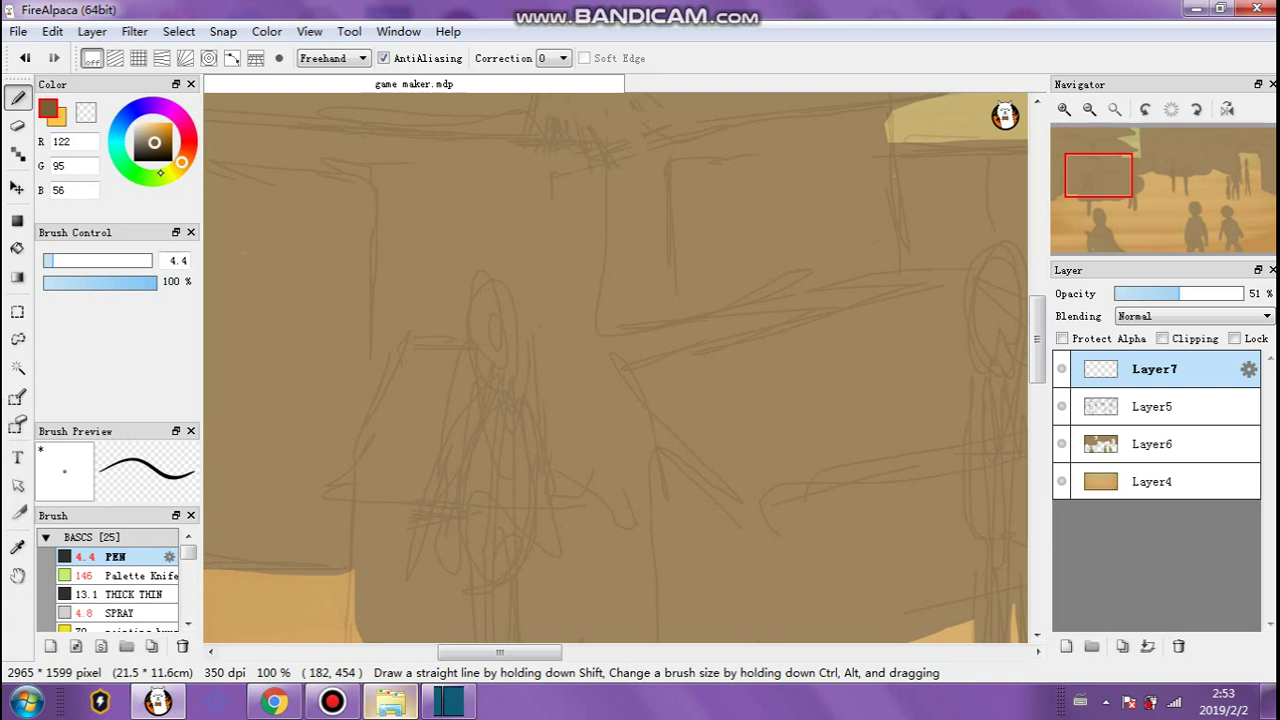
left_click_drag(476, 333, 486, 316)
key("ctrl+z")
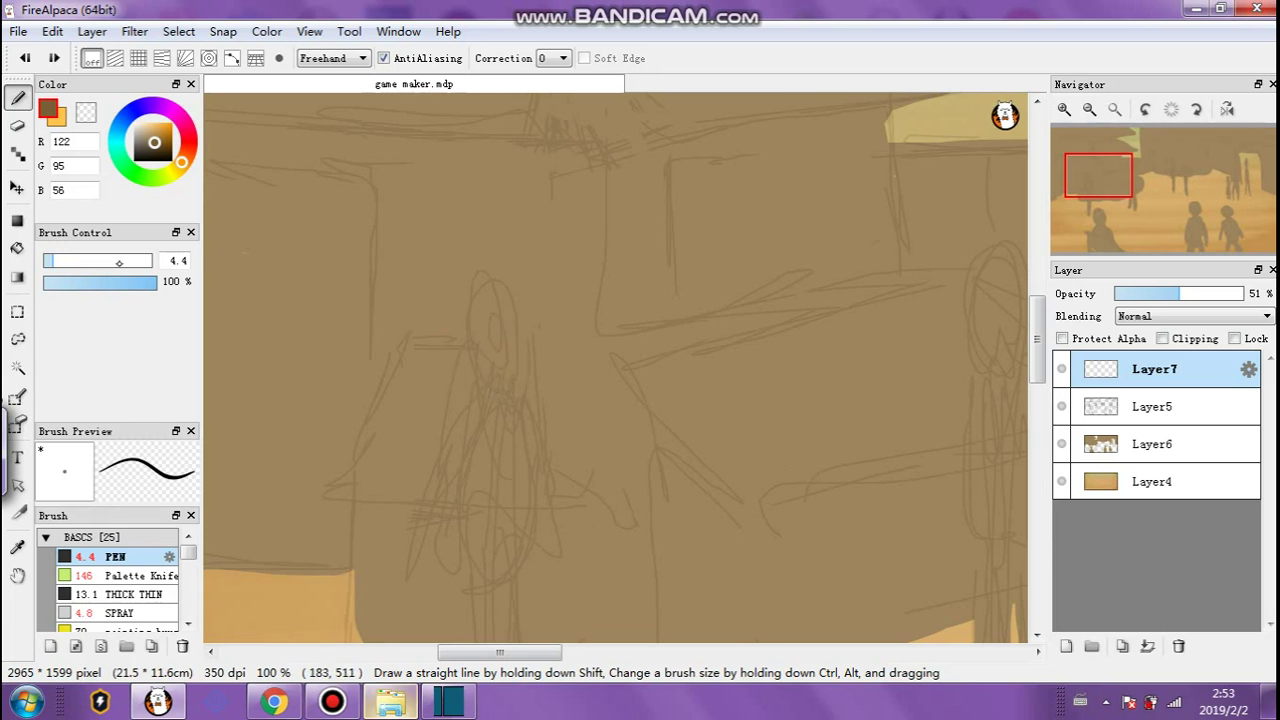
left_click(146, 151)
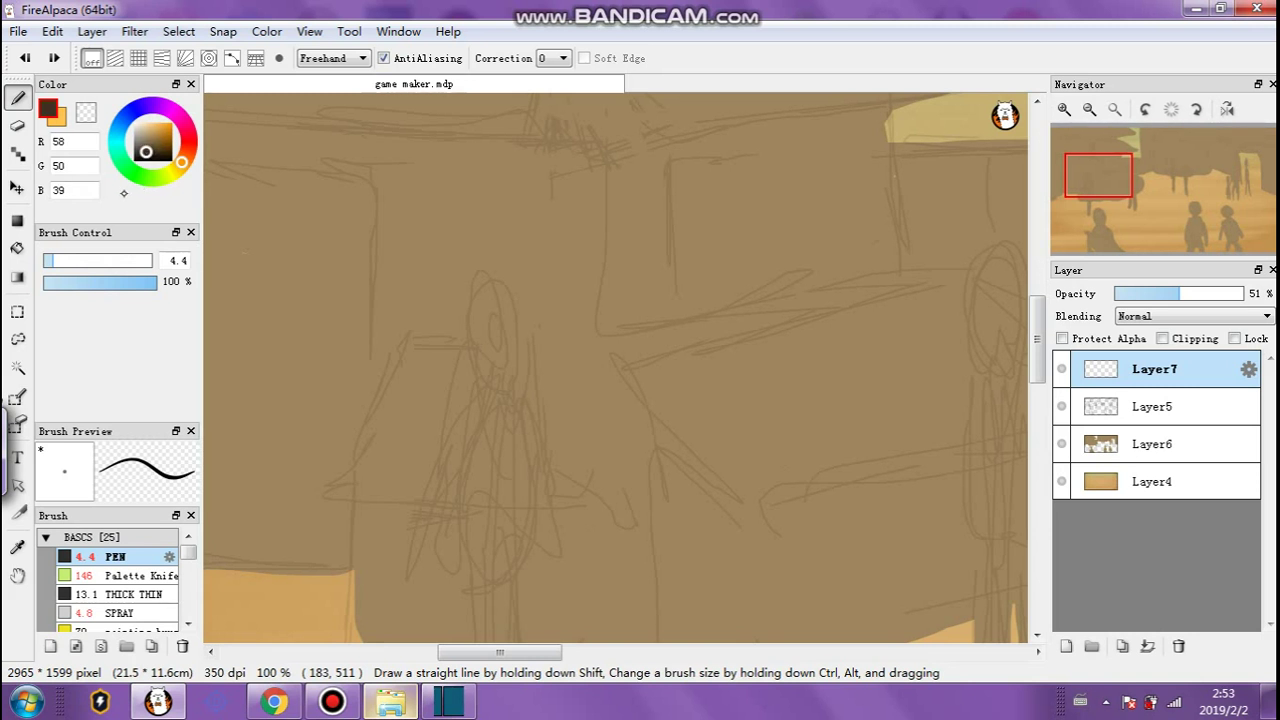
left_click_drag(1187, 292, 1243, 293)
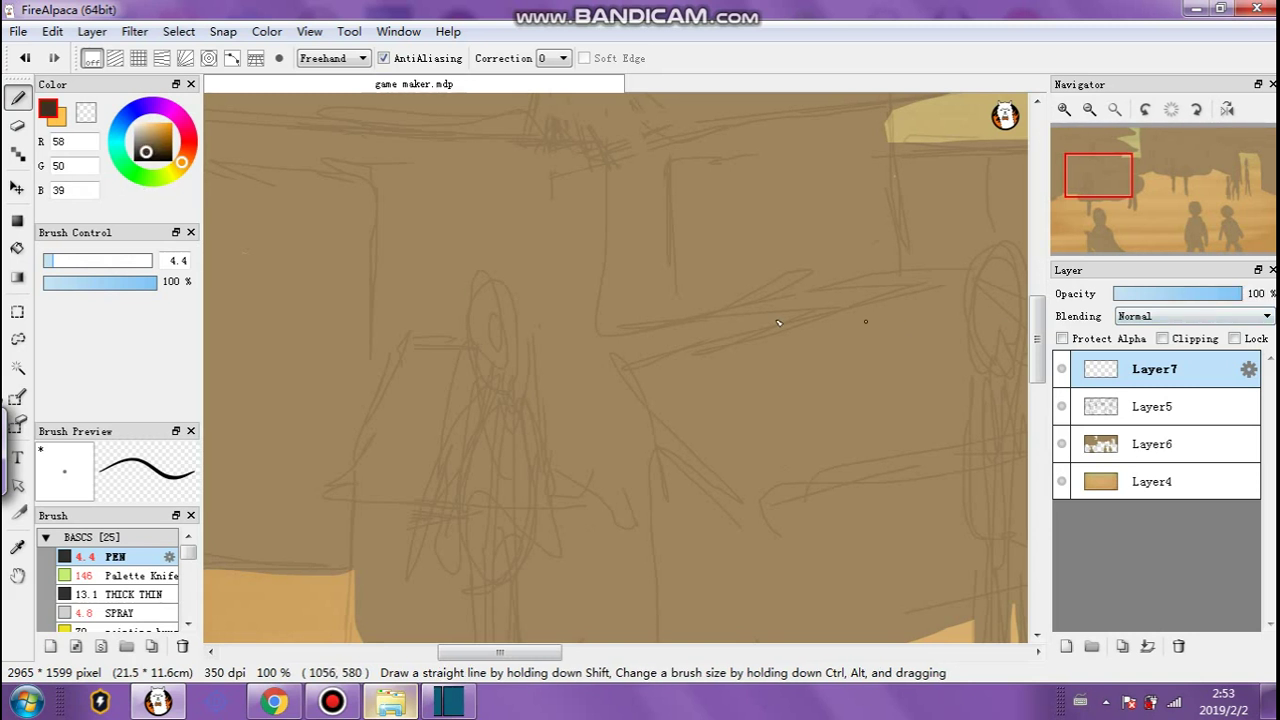
left_click_drag(533, 298, 560, 410)
key("ctrl+z")
left_click(154, 141)
left_click_drag(488, 311, 500, 334)
key("ctrl+z")
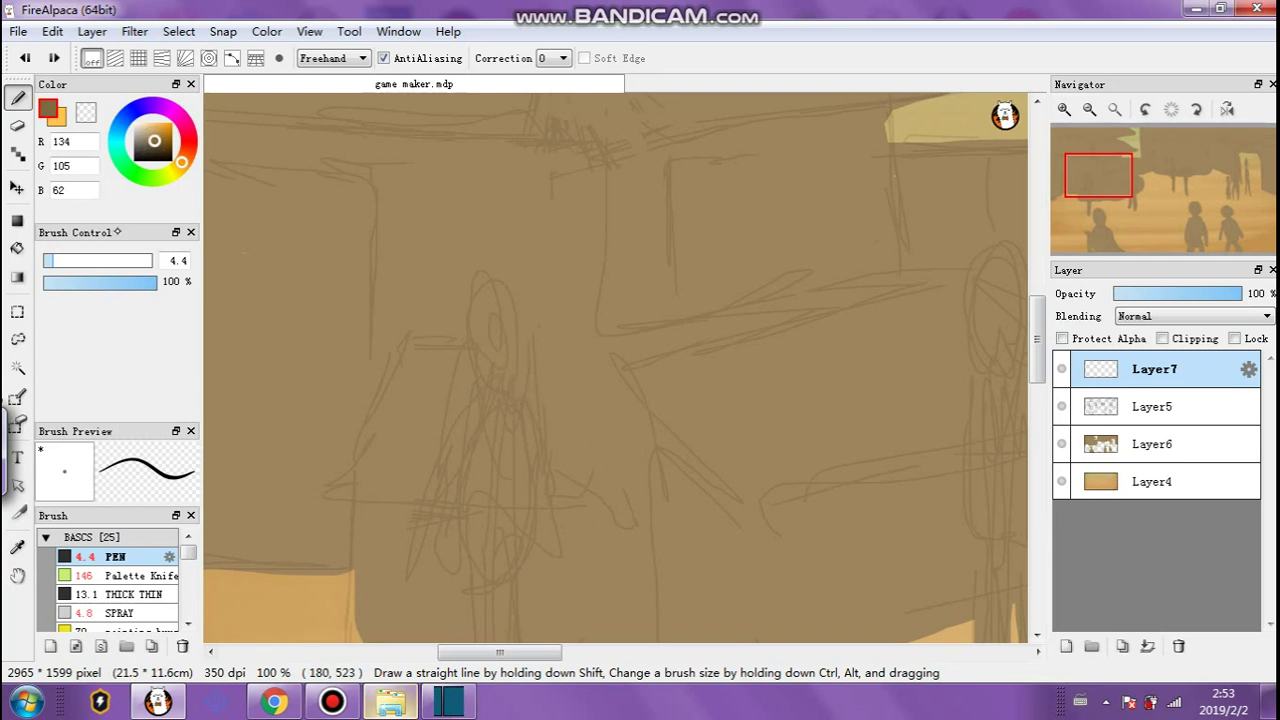
left_click_drag(51, 261, 50, 264)
left_click(1196, 293)
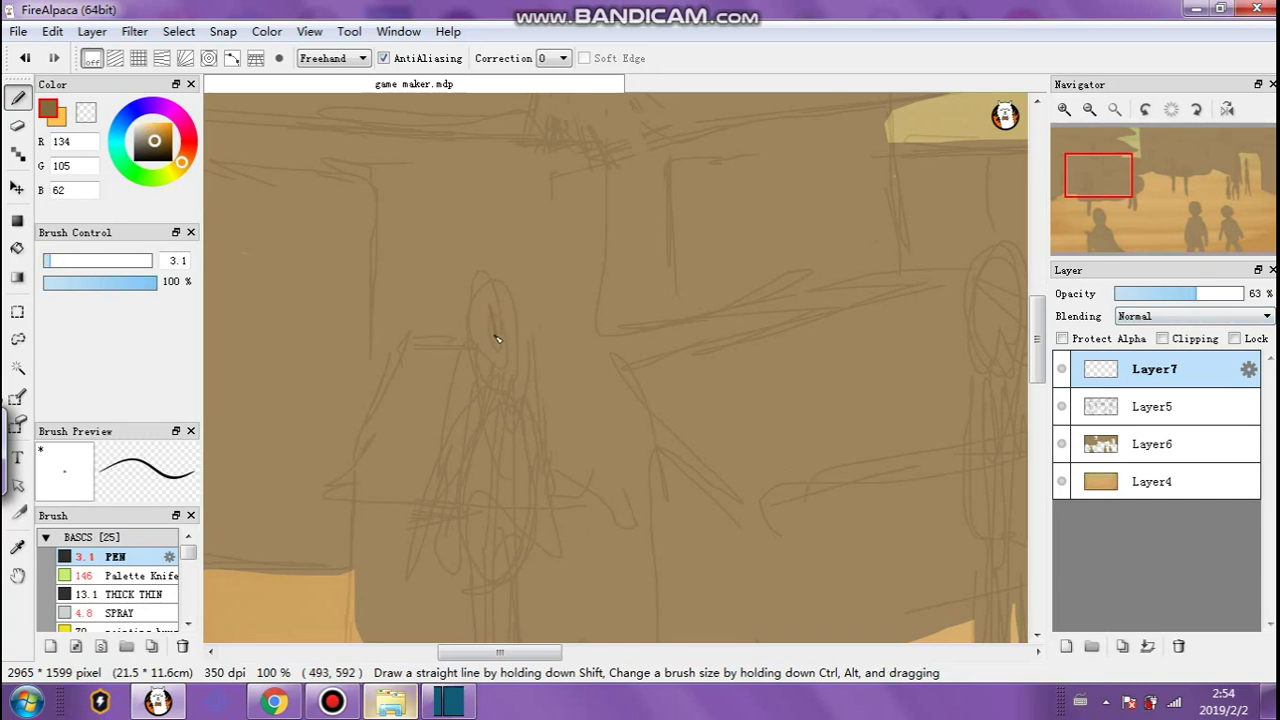
key("ctrl+z")
Draw the left stall figure's hair in black at pen size 2.2, with Layer7 at 45% opacity.
left_click_drag(141, 156, 117, 179)
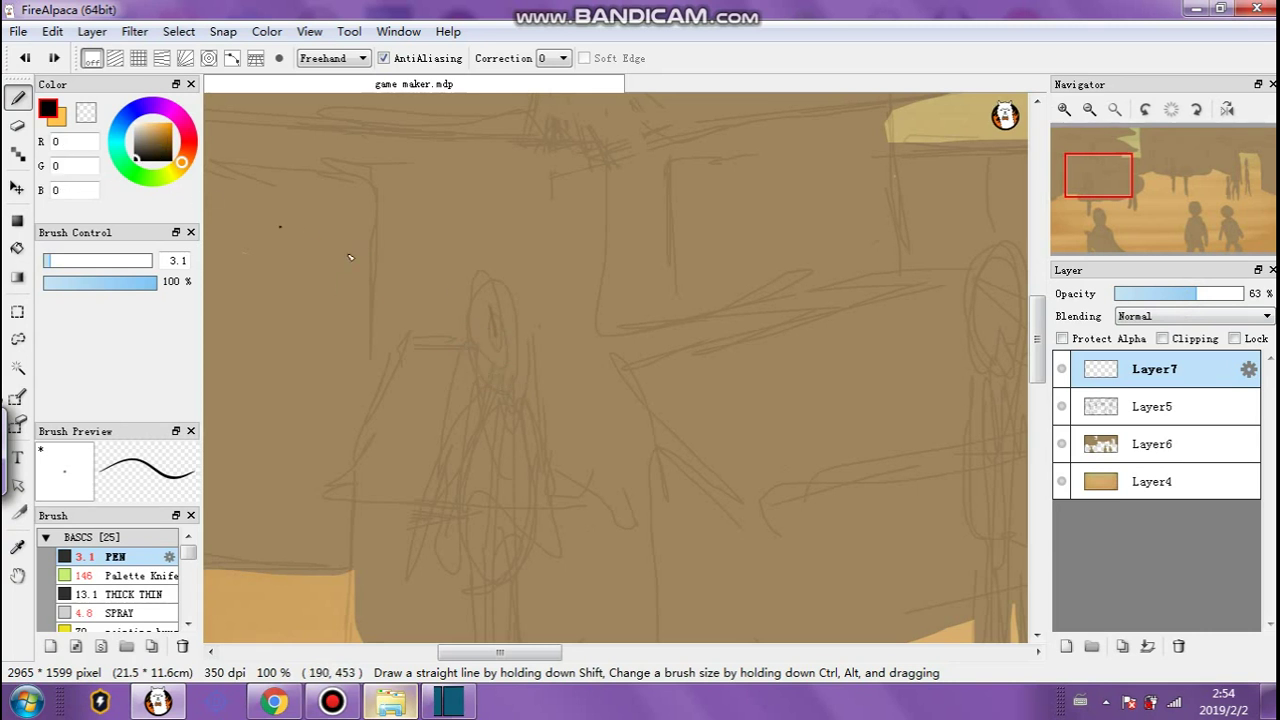
left_click_drag(491, 321, 496, 334)
key("ctrl+z")
left_click_drag(48, 260, 45, 260)
left_click(1089, 109)
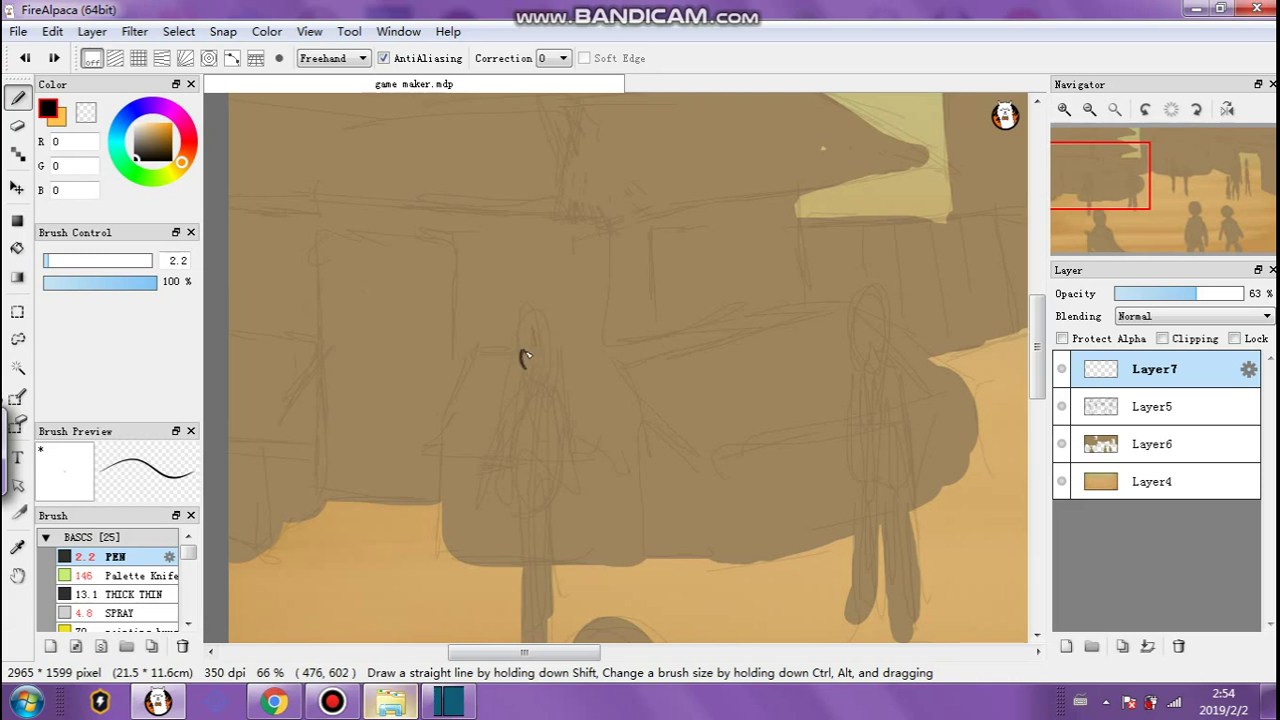
left_click(1173, 293)
mouse_move(523, 350)
left_mouse_down()
mouse_move(520, 311)
mouse_move(561, 325)
mouse_move(536, 322)
left_mouse_up()
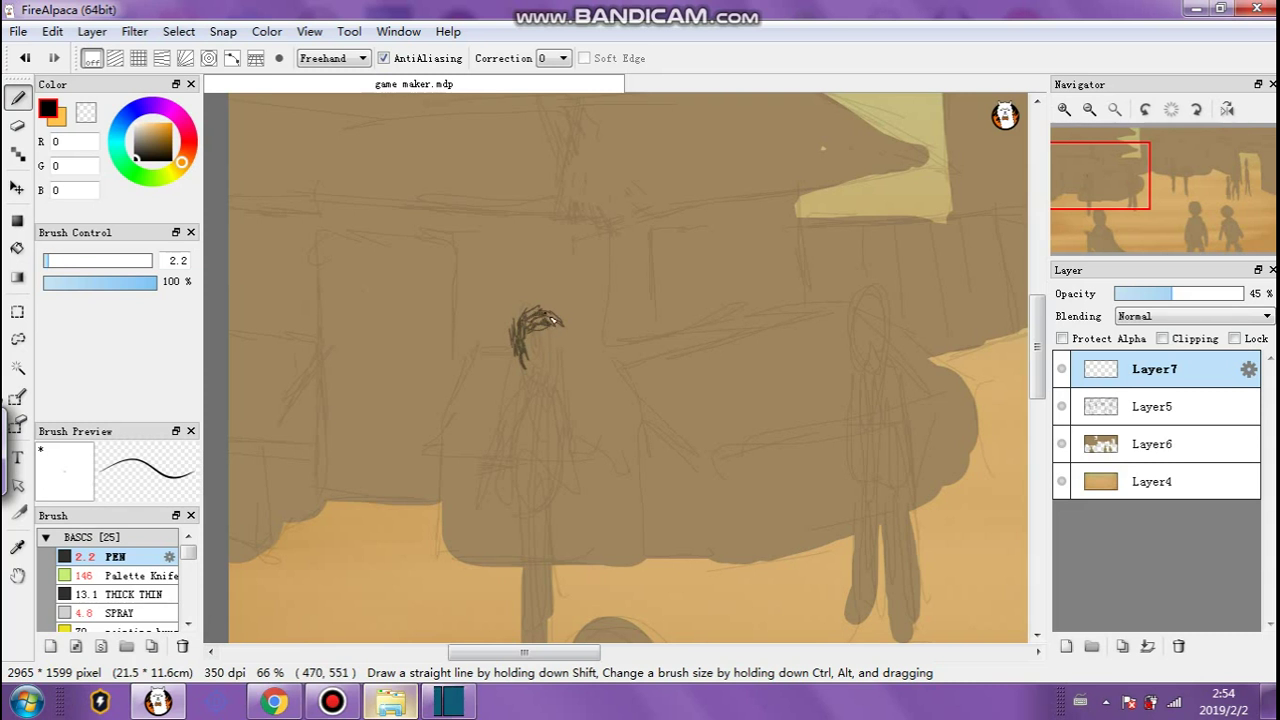
Set Layer7's blending mode to Multiply and its opacity to 51%.
left_click_drag(1172, 294, 1181, 294)
left_click(1172, 316)
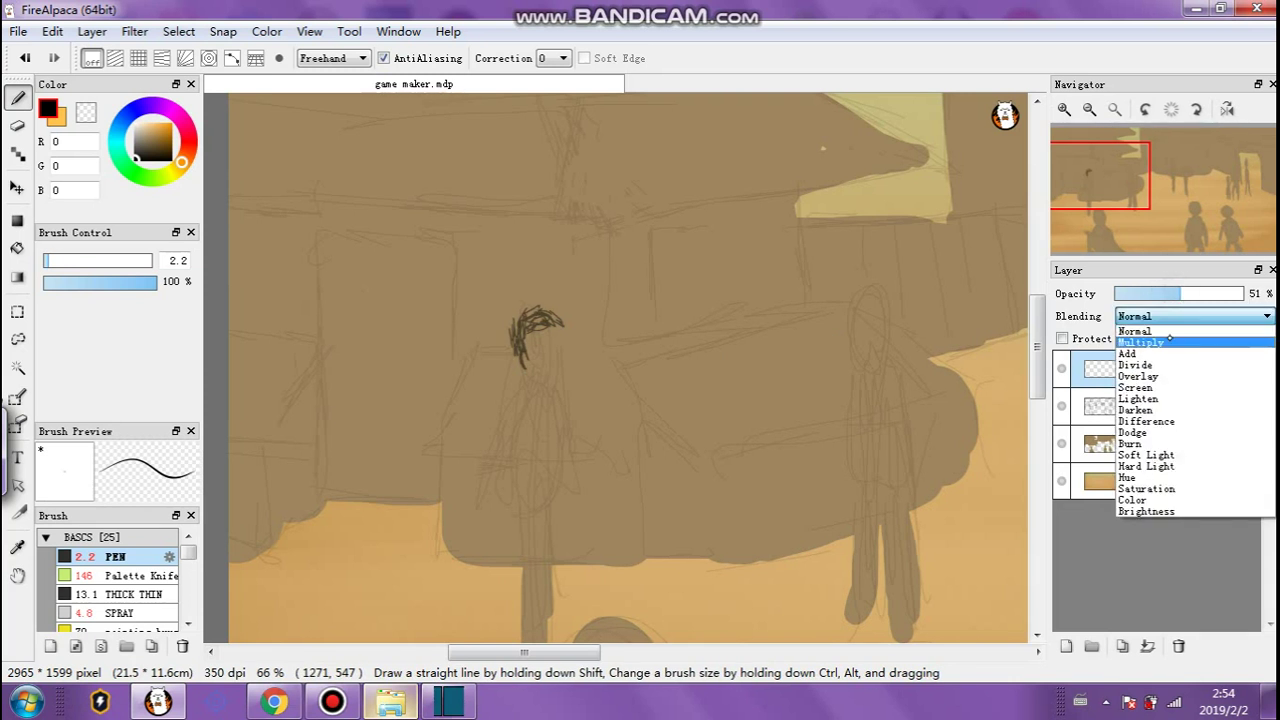
left_click(1174, 336)
left_click_drag(1209, 293, 1183, 293)
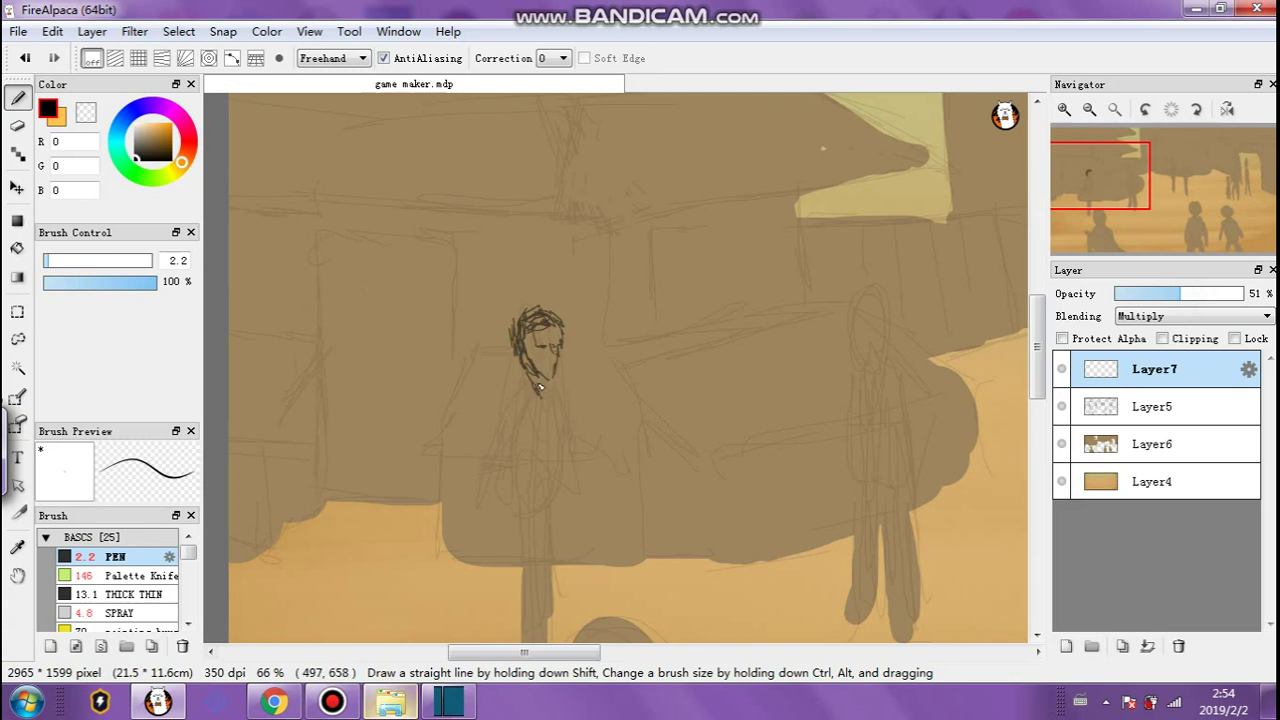
Outline the left stall figure's neck, torso and arms in thin black lines, and set Layer7's opacity to 39%.
mouse_move(540, 382)
left_mouse_down()
mouse_move(550, 461)
mouse_move(548, 412)
left_mouse_up()
left_click(1154, 294)
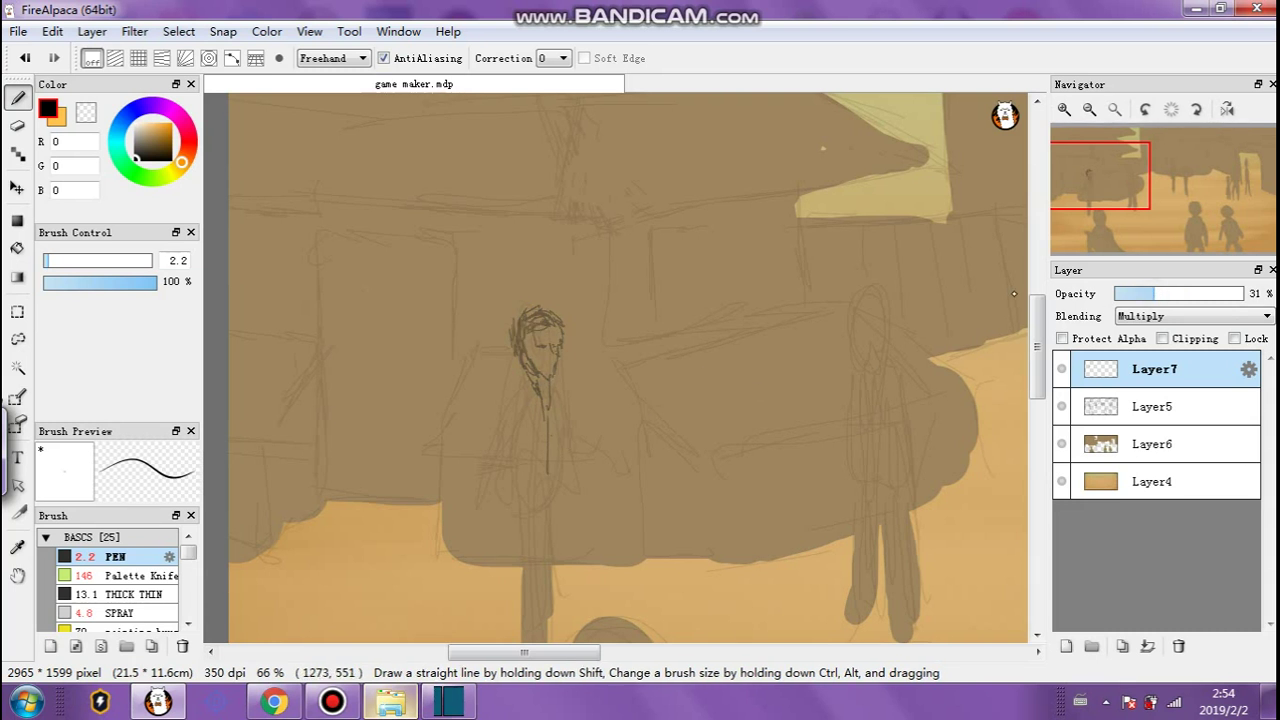
left_click_drag(520, 392, 510, 405)
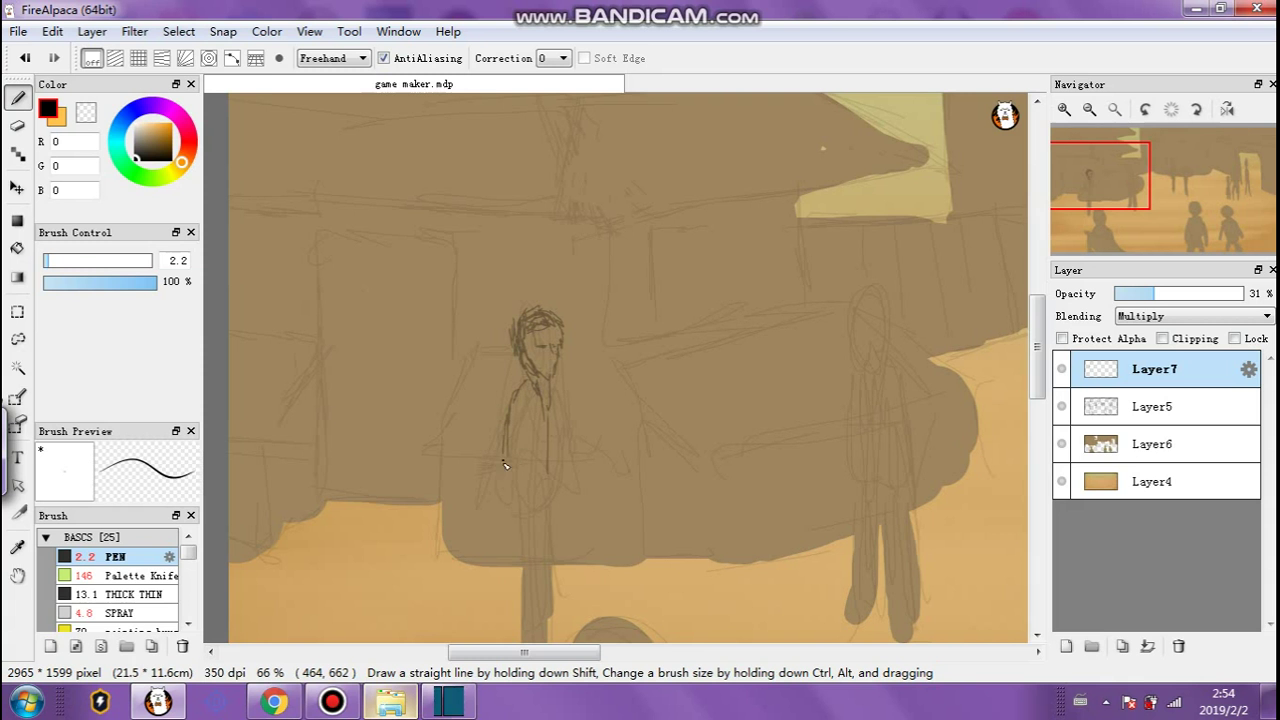
left_click(516, 444)
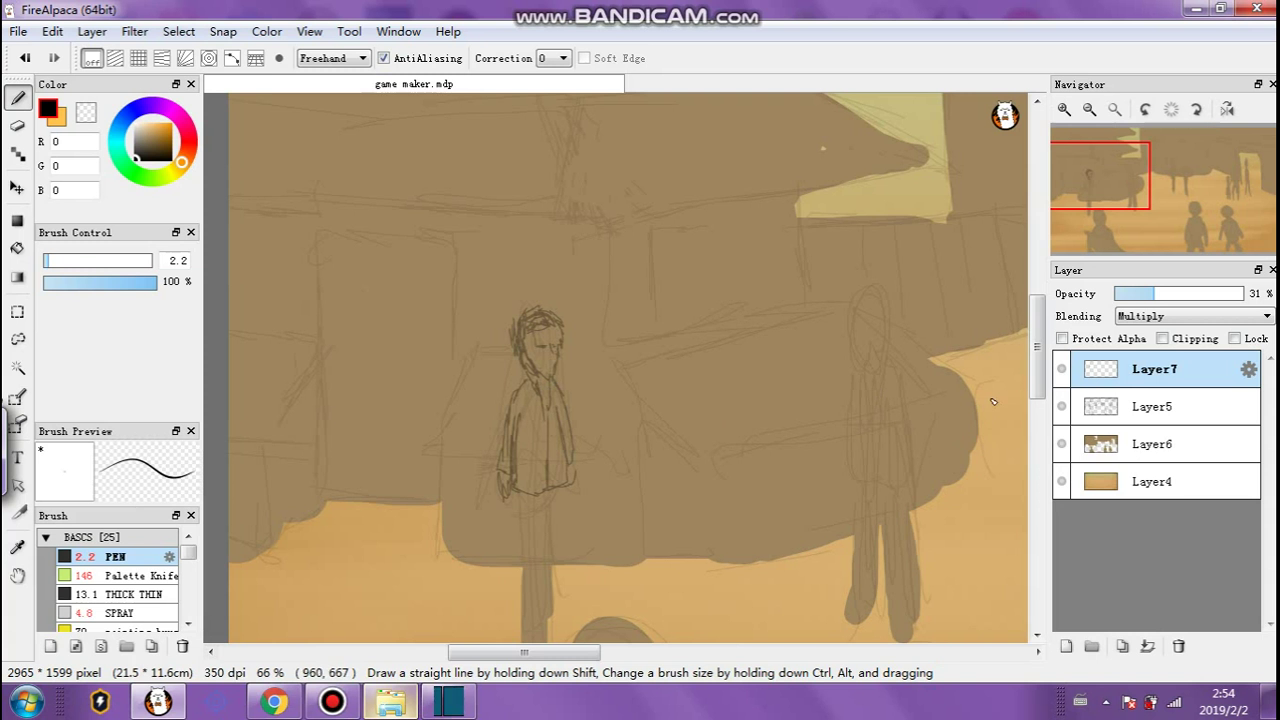
left_click(1161, 290)
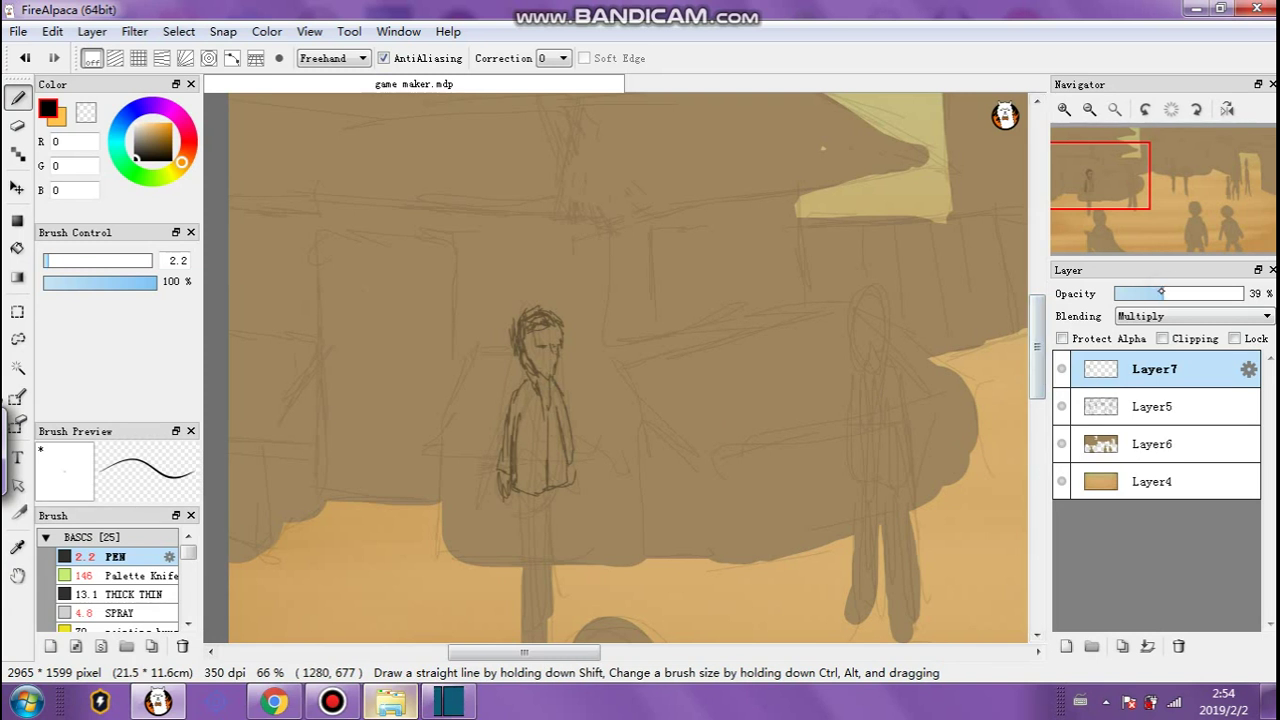
Outline the left stall figure's legs and feet in thin black lines on Layer7.
left_click_drag(1038, 378, 1038, 408)
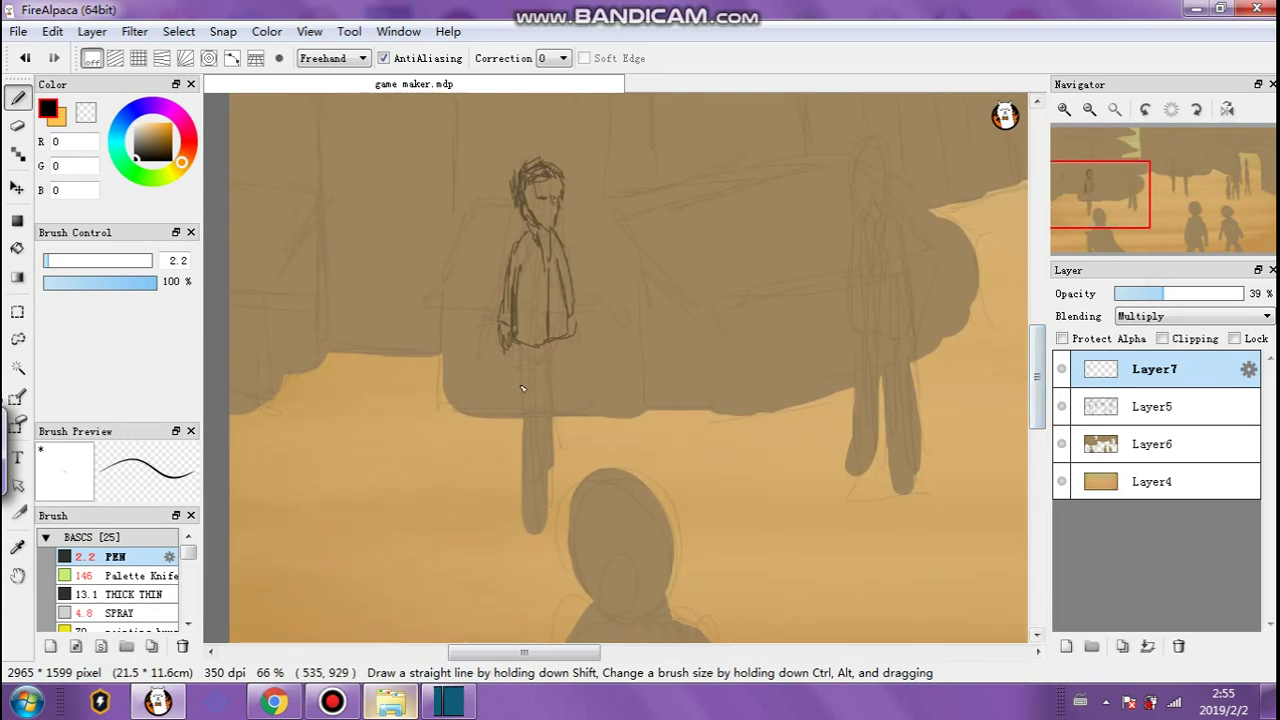
left_click_drag(518, 346, 520, 428)
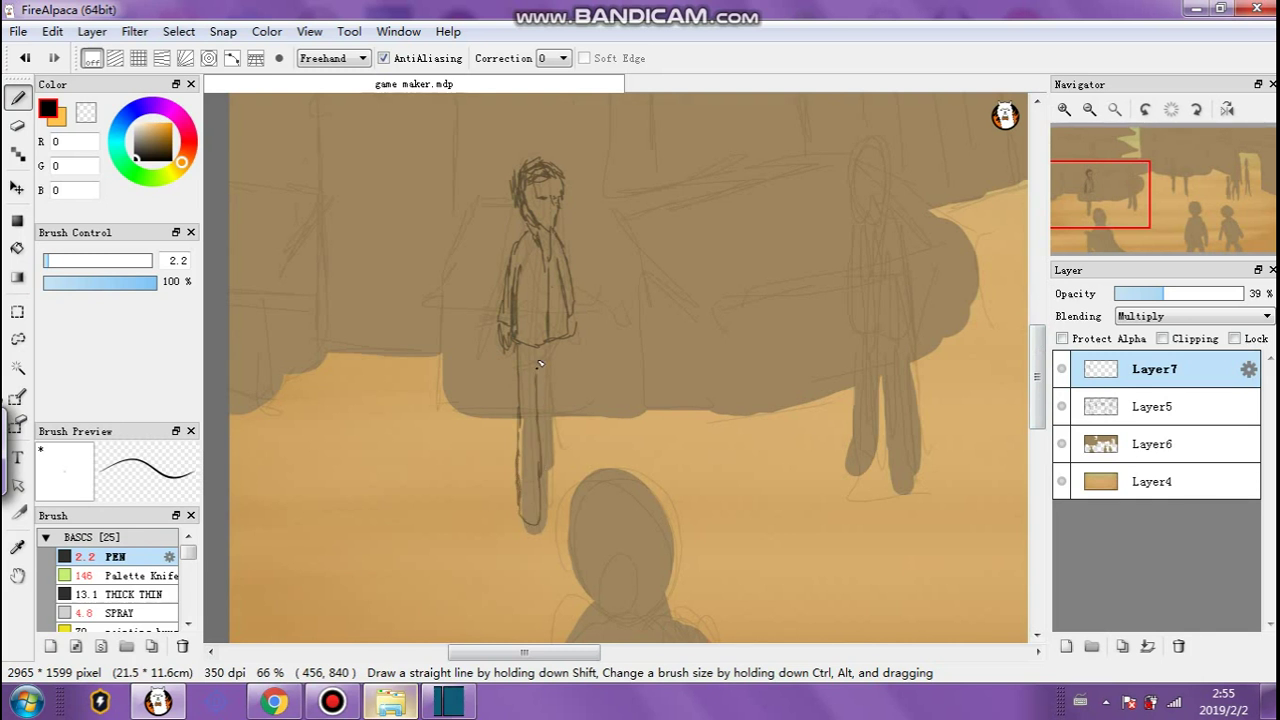
left_click_drag(549, 342, 551, 484)
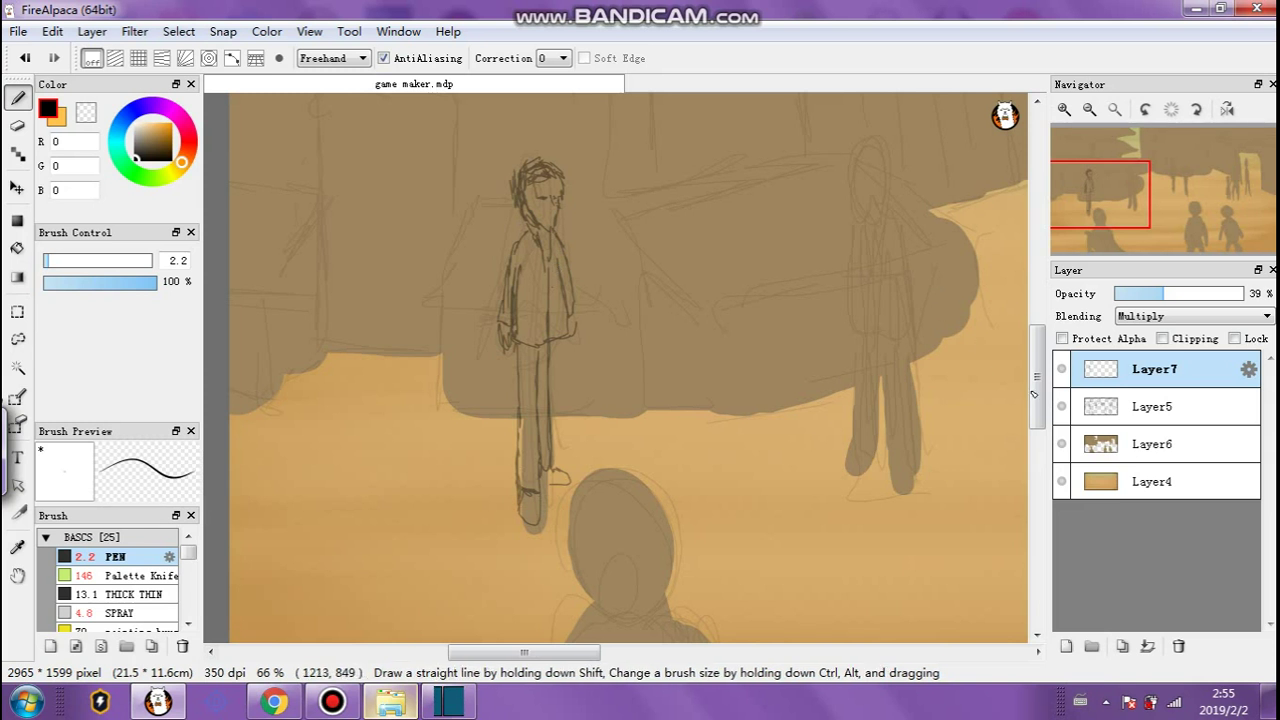
Set Layer7's opacity to 50%, try a size 4.4 stroke on the right stall figure's head, and set the pen size to 3.9.
left_click_drag(1038, 392, 1040, 364)
left_click_drag(1165, 293, 1155, 293)
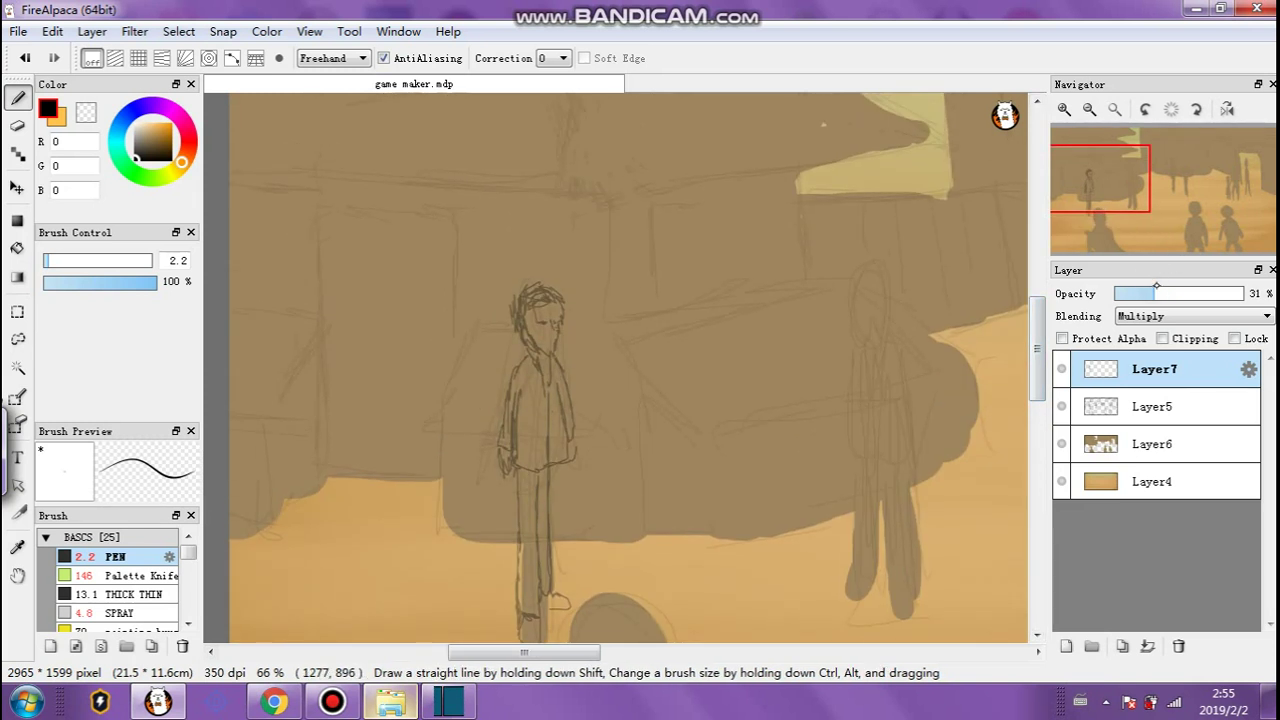
left_click(1179, 293)
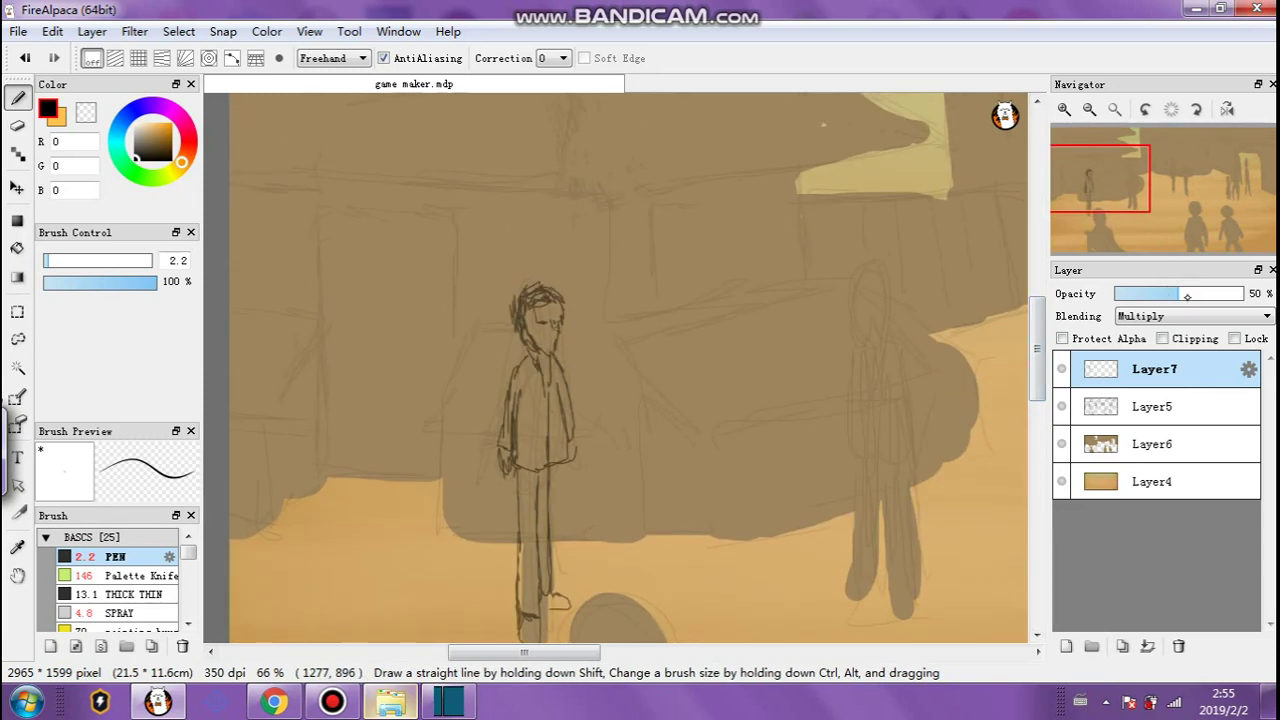
left_click(52, 259)
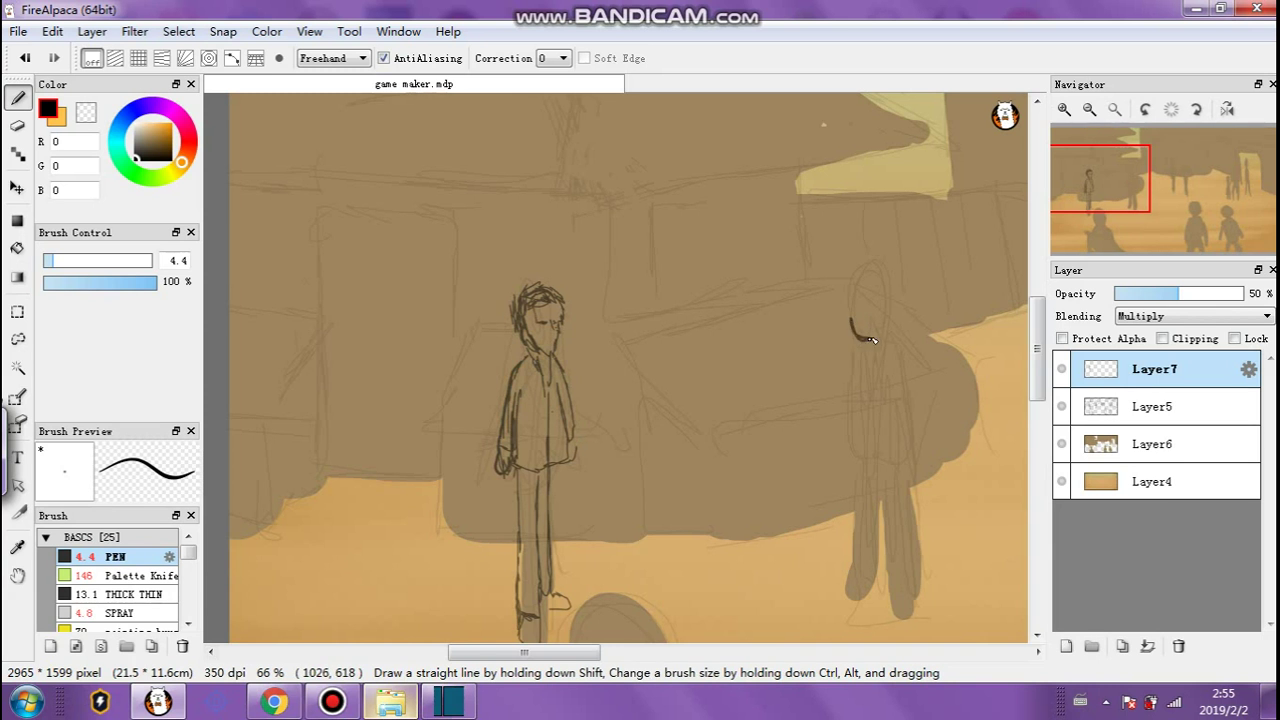
key("ctrl+z")
left_click(50, 260)
left_click(1064, 109)
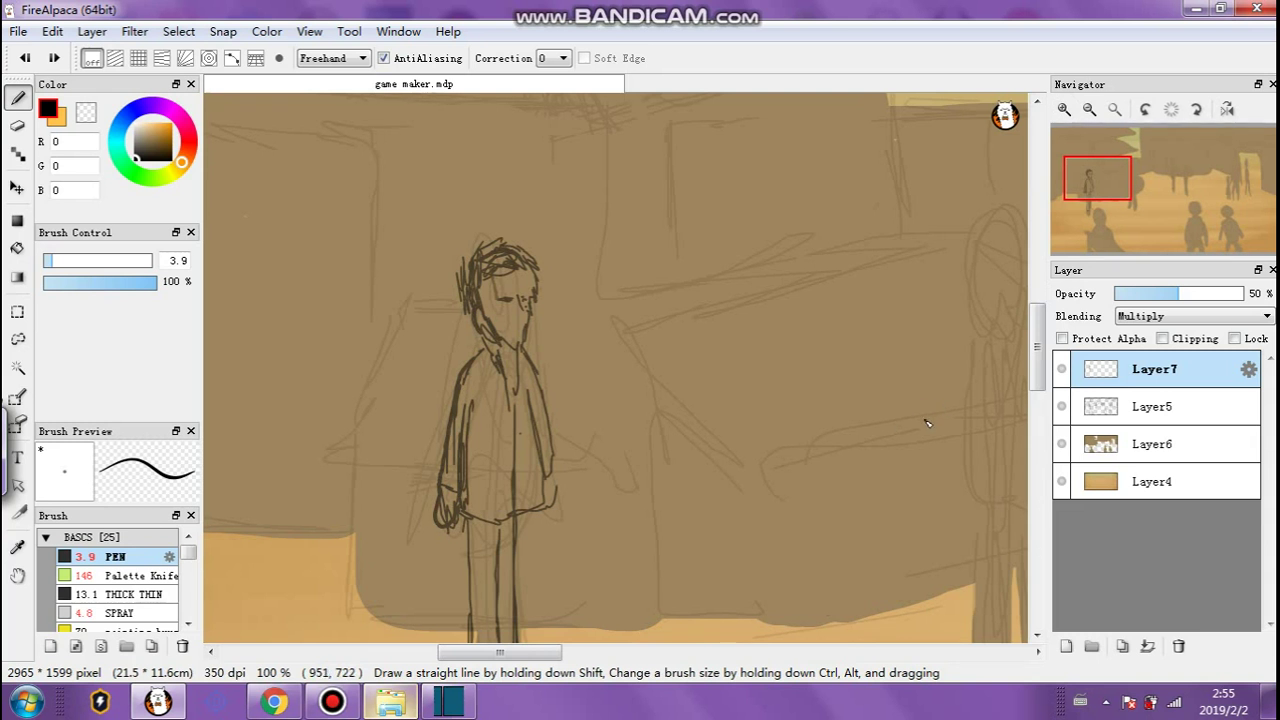
Delete Layer7 and raise the opacity of the rough sketch on Layer5 to 27%.
left_click(1180, 645)
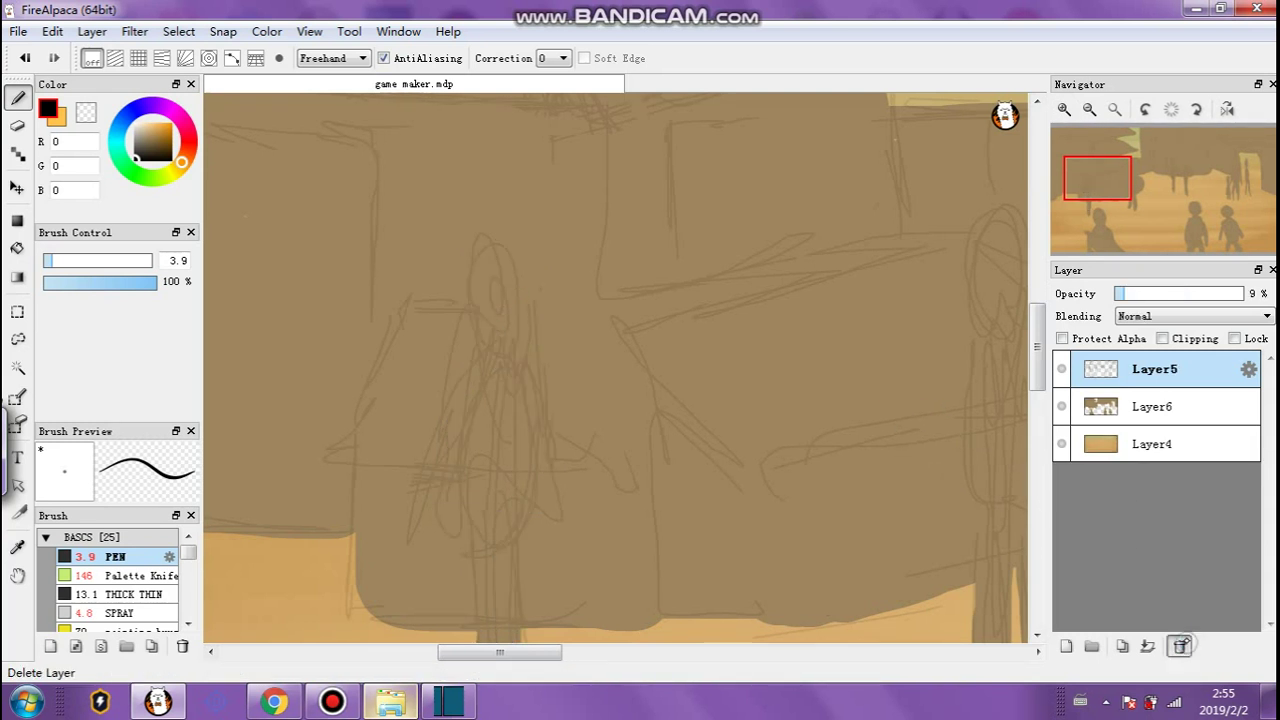
left_click(1180, 645)
key("ctrl+z")
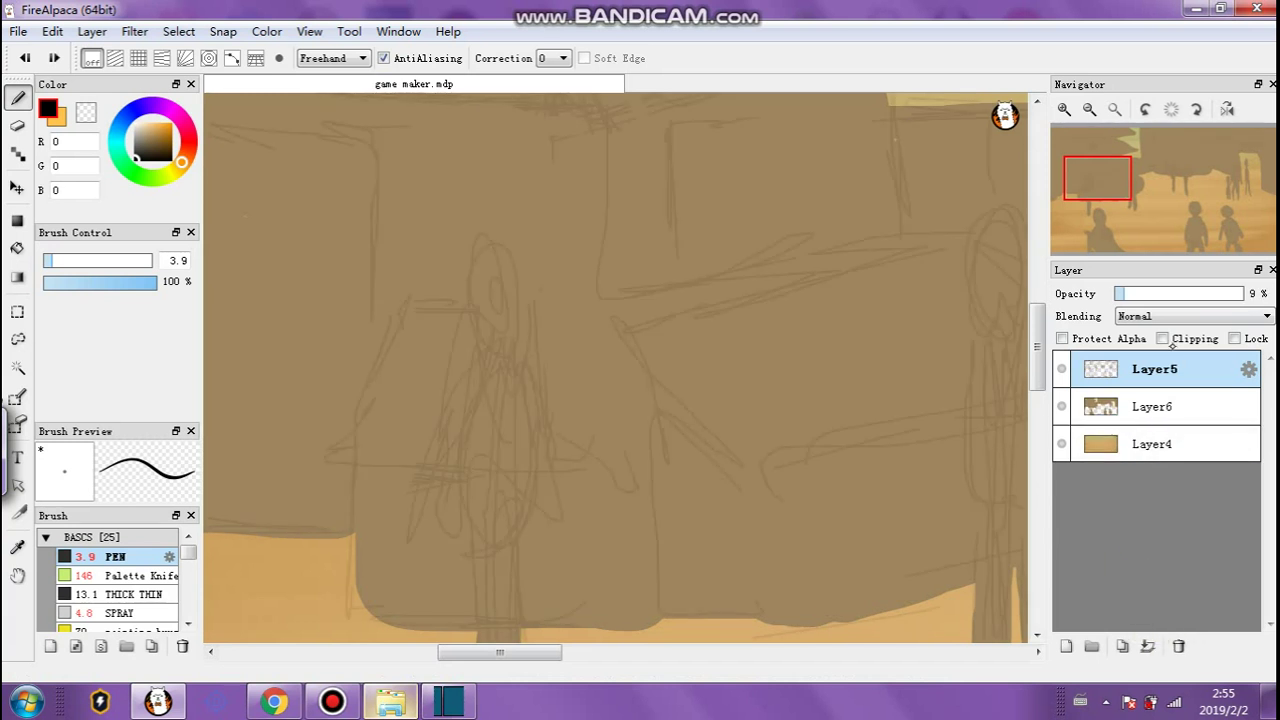
left_click_drag(1139, 293, 1150, 293)
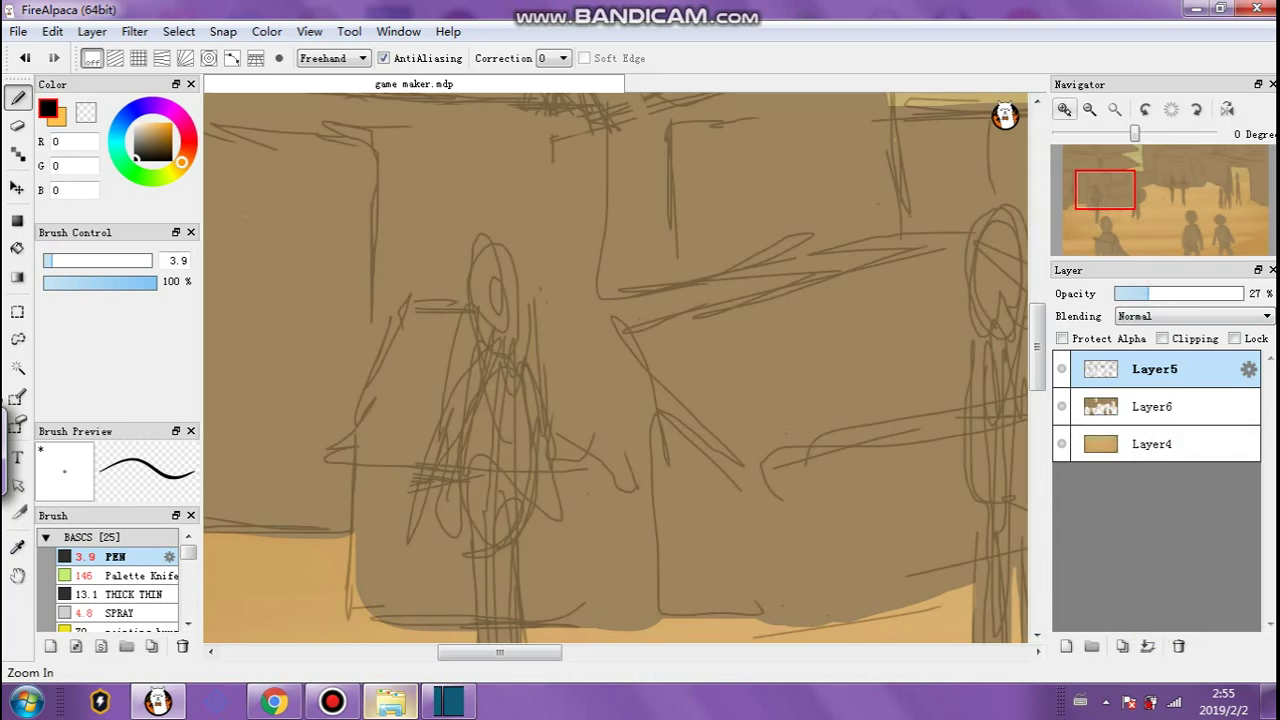
left_click_drag(547, 656, 565, 656)
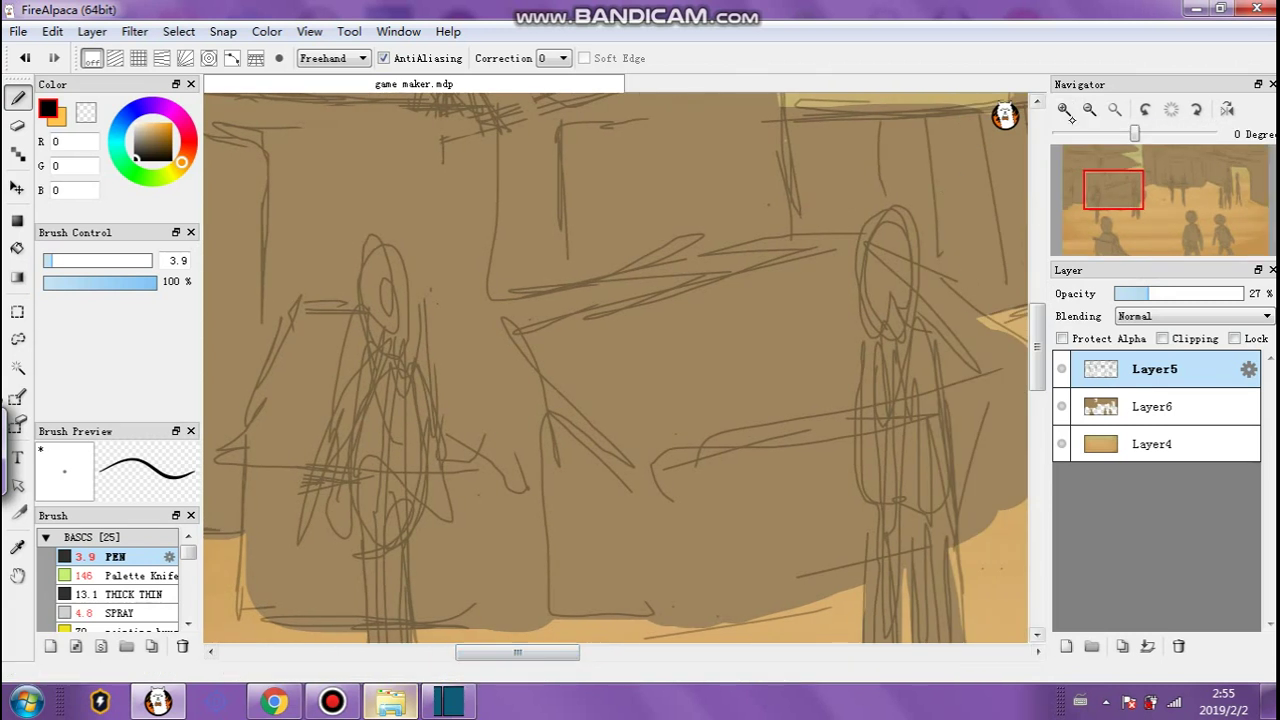
left_click(1089, 109)
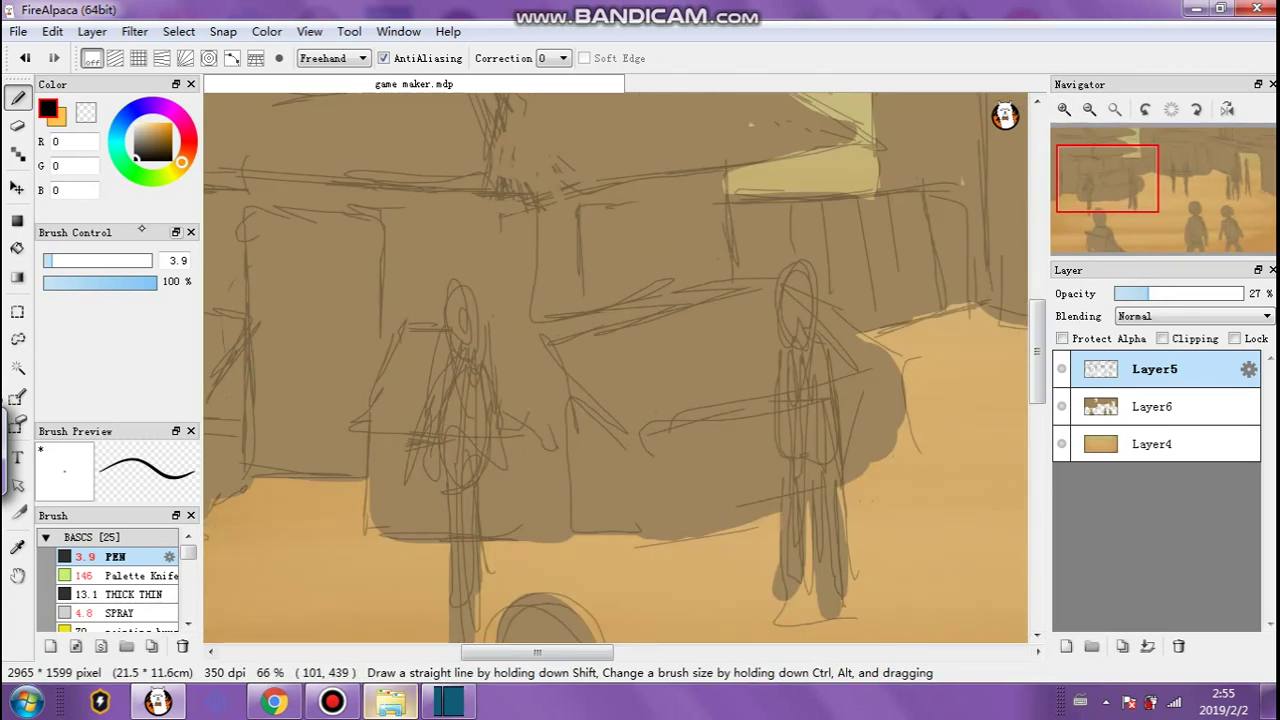
Try a stroke beside the right stall figure on Layer5, and try pen colours RGB 134, 102, 55 and 102, 92, 77.
left_click_drag(697, 320, 772, 455)
key("ctrl+z")
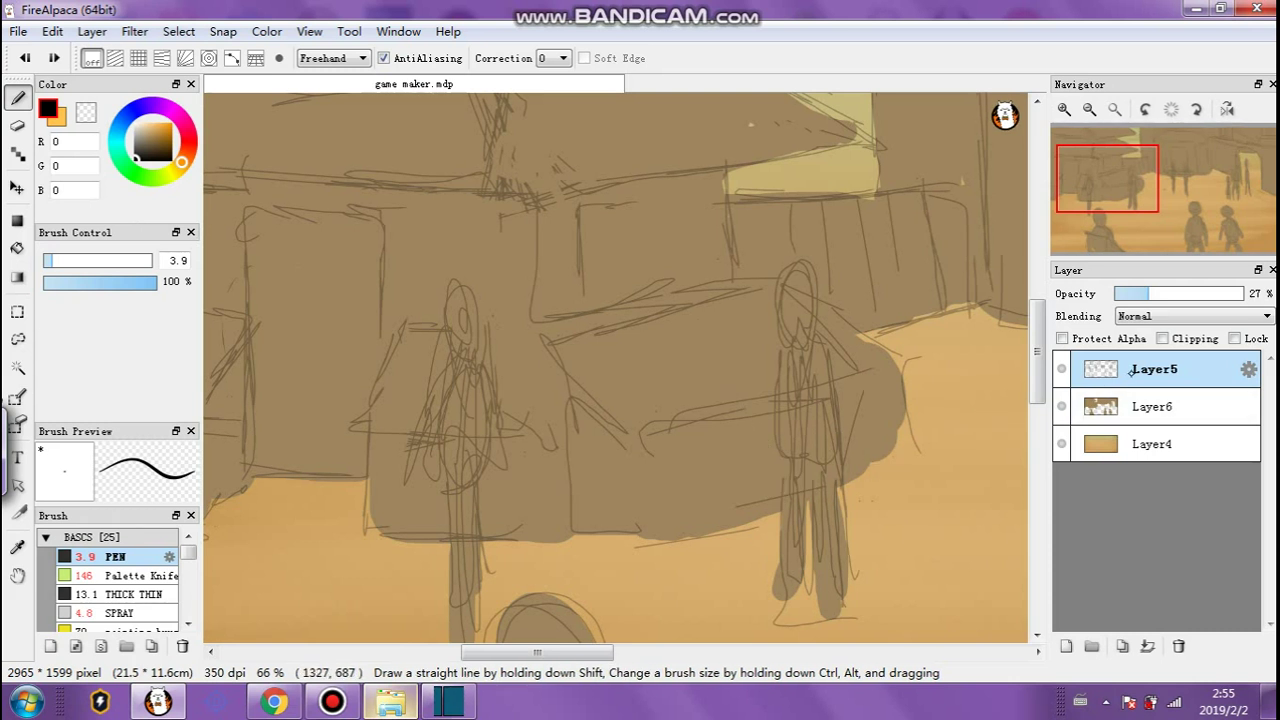
left_click(1062, 338)
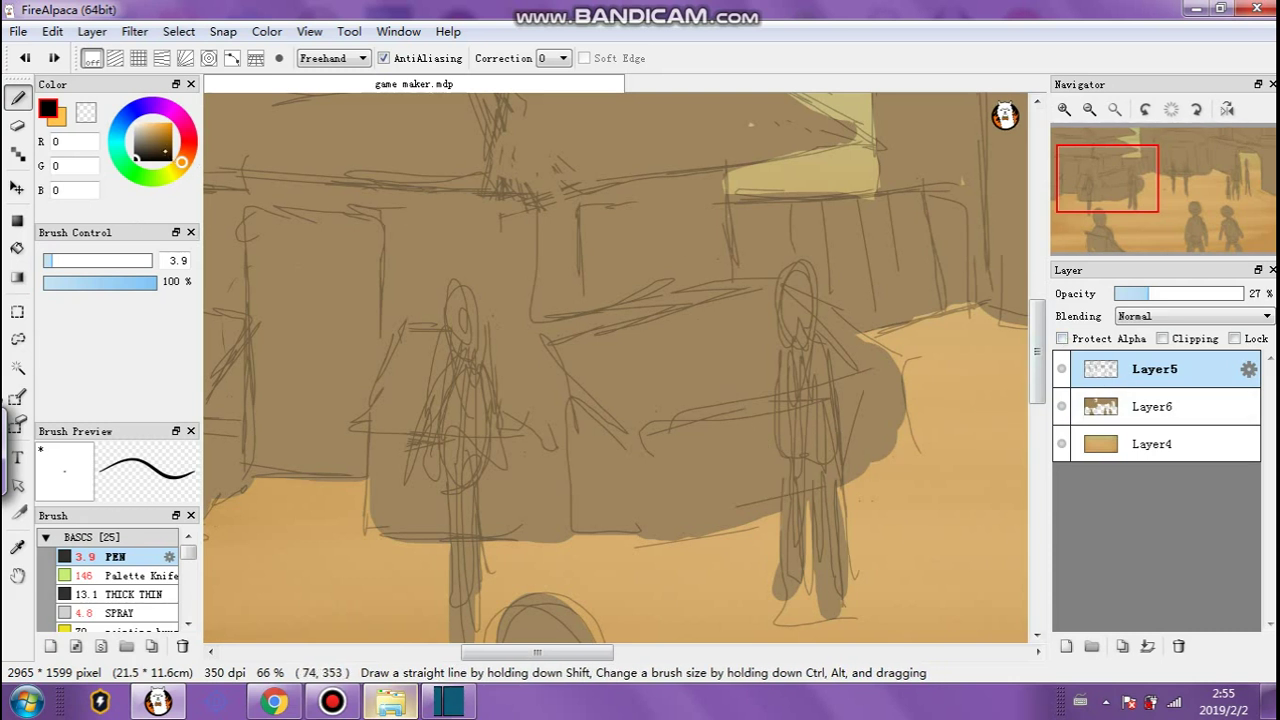
left_click(156, 141)
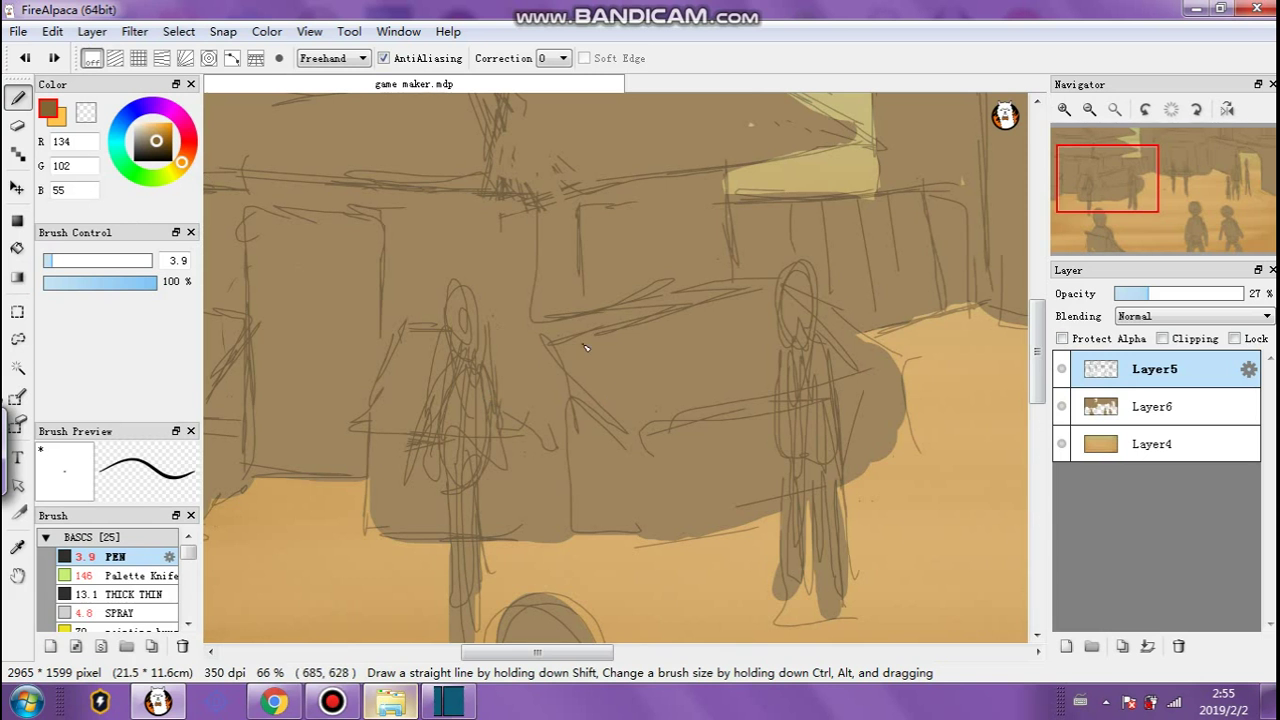
left_click(143, 146)
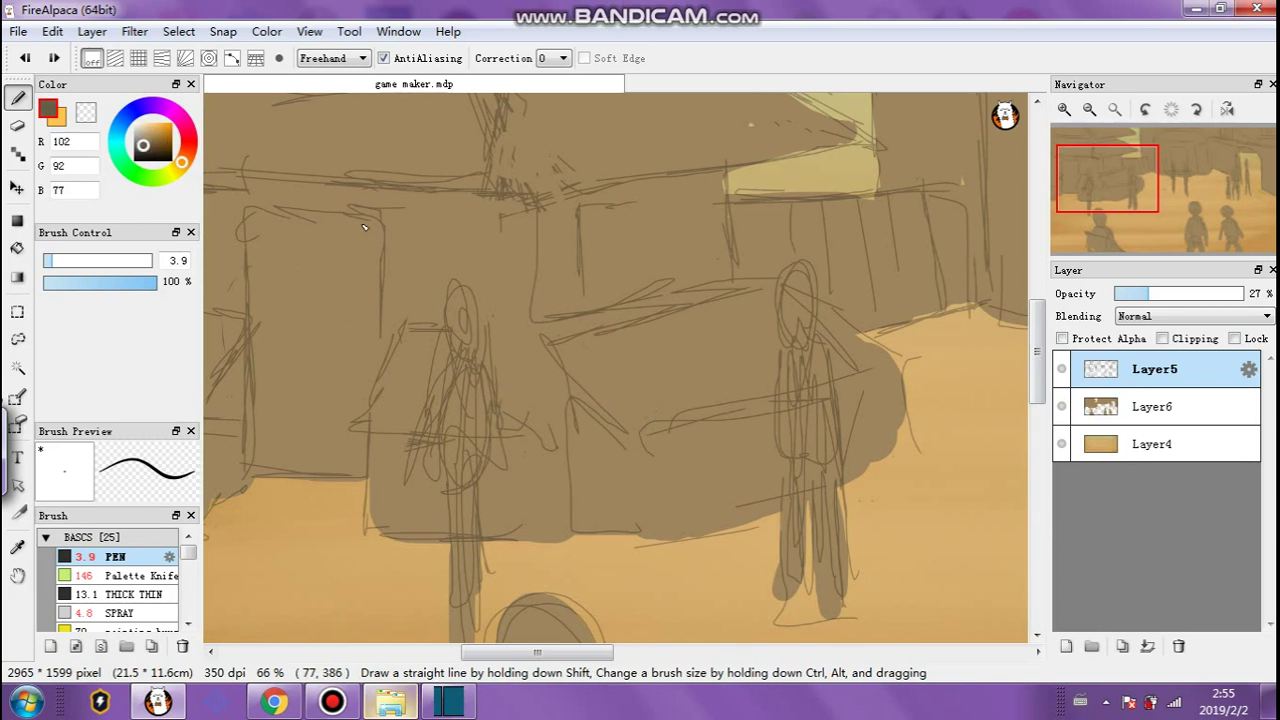
Set the pen colour back to black and Layer5's opacity to 29%, trying 47%, 100% and 44% first.
left_click_drag(1171, 291, 1176, 294)
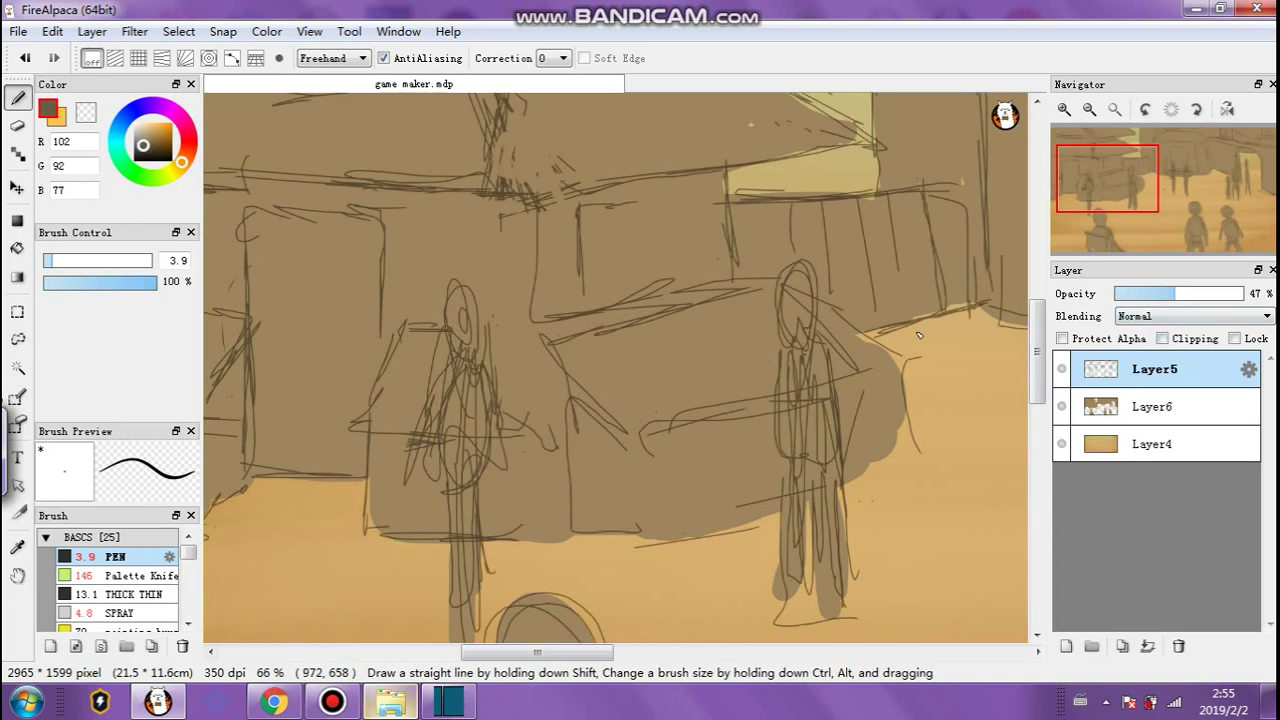
left_click(1242, 293)
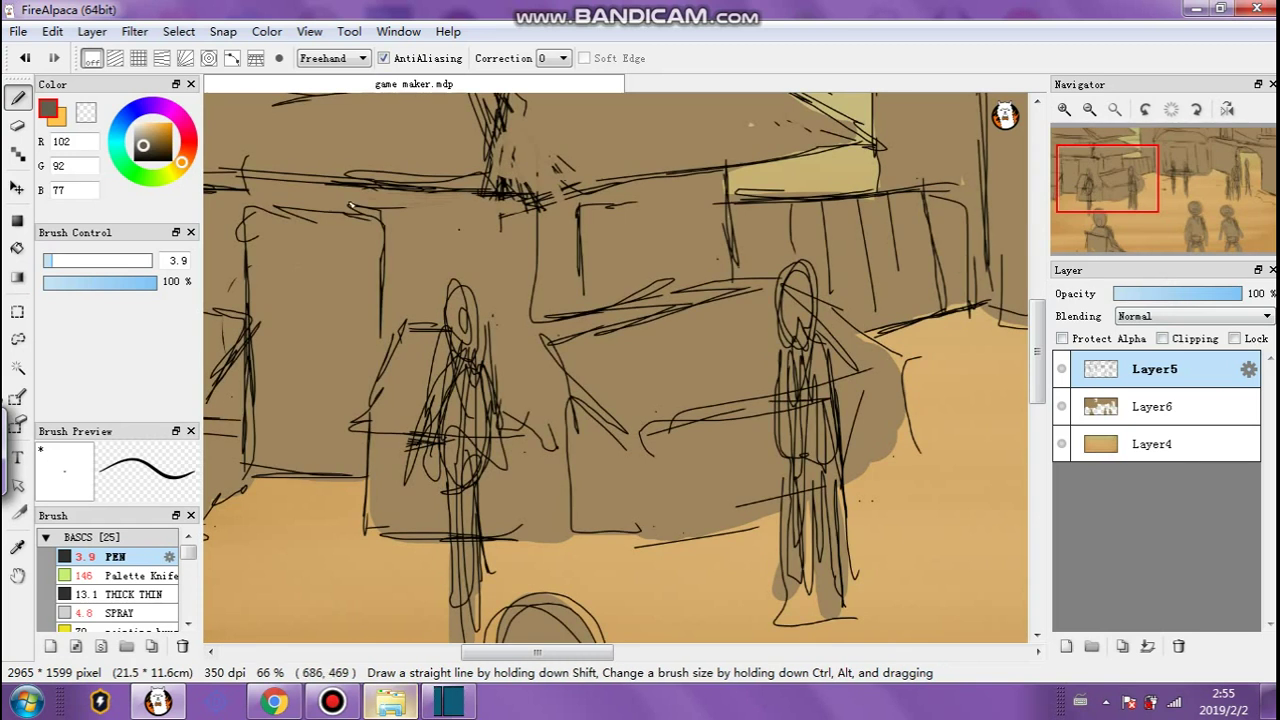
left_click_drag(148, 141, 99, 198)
left_click(1170, 293)
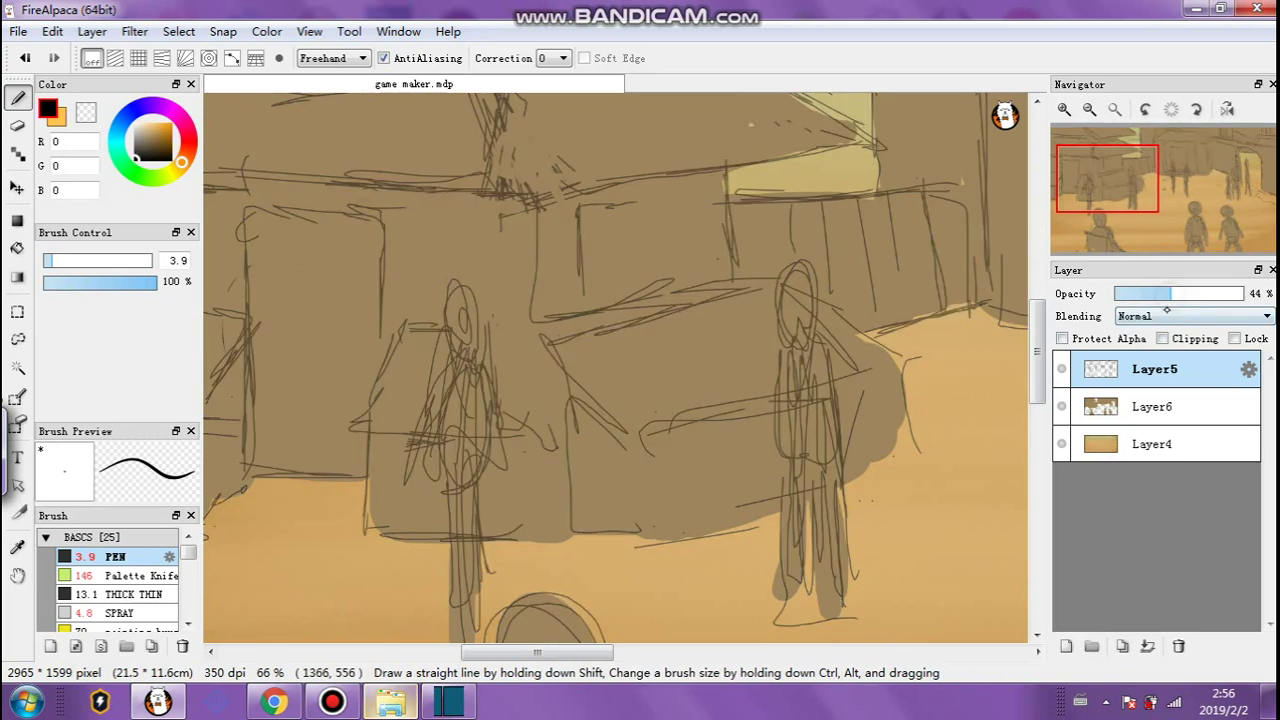
left_click(1160, 316)
left_click(1154, 294)
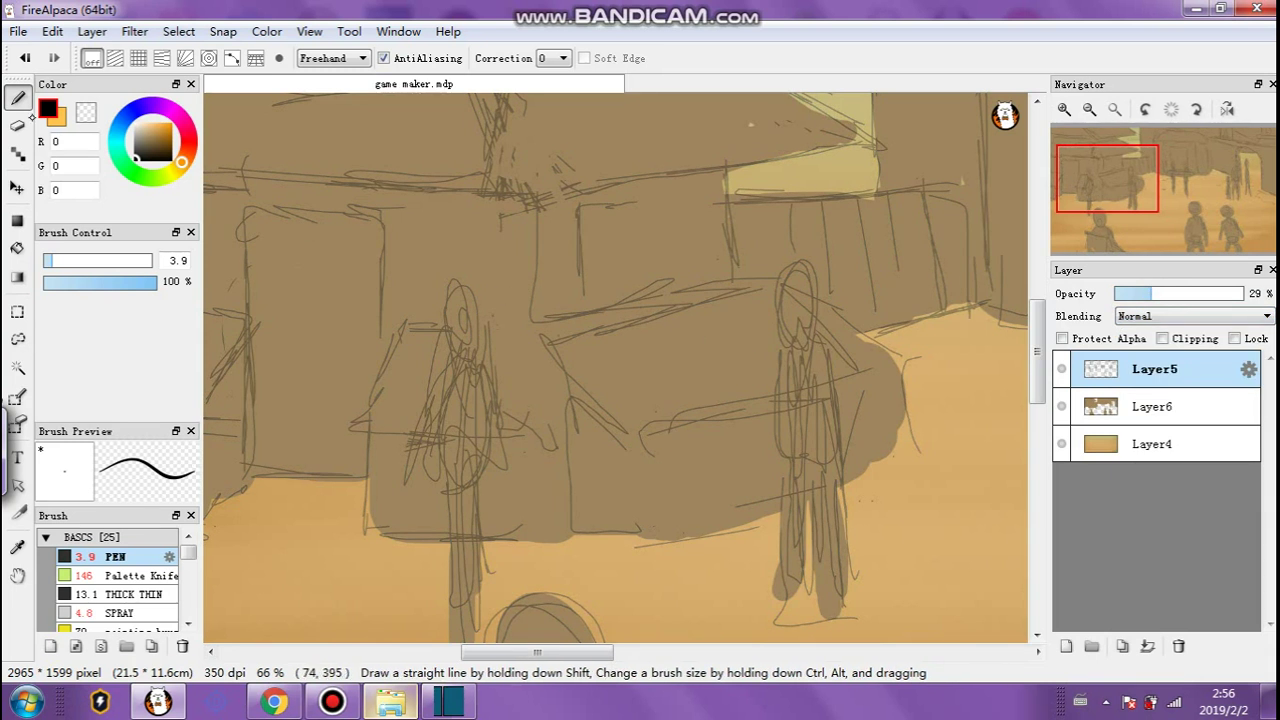
Erase the sketch lines inside both stall figures' heads and torsos using the pen with transparent colour at size 28.
left_click(81, 112)
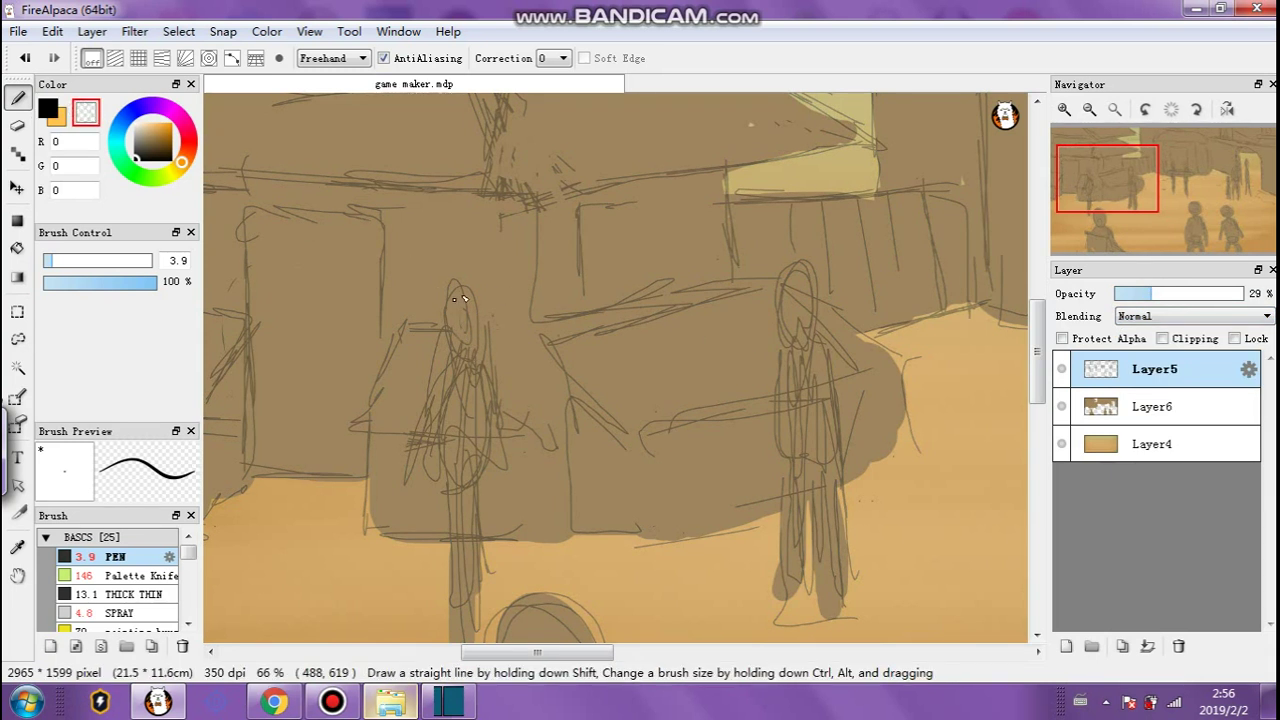
left_click(101, 260)
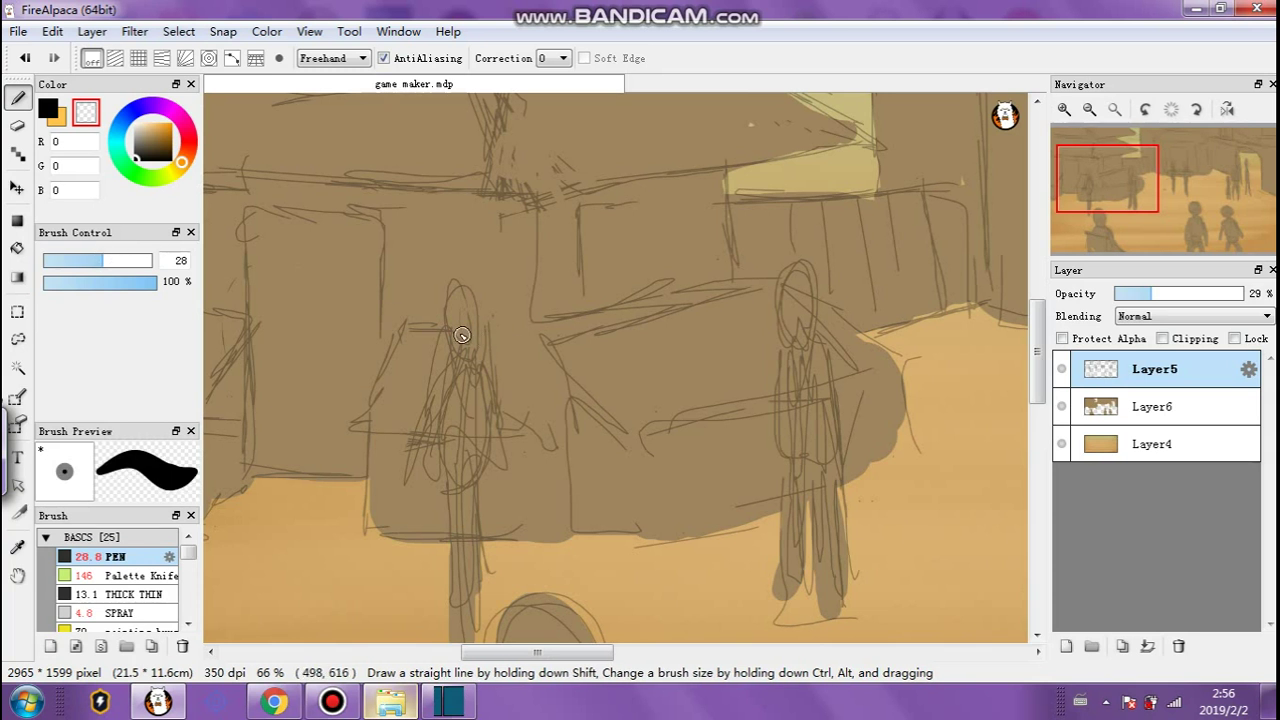
mouse_move(462, 424)
left_mouse_down()
mouse_move(463, 402)
mouse_move(462, 424)
left_mouse_up()
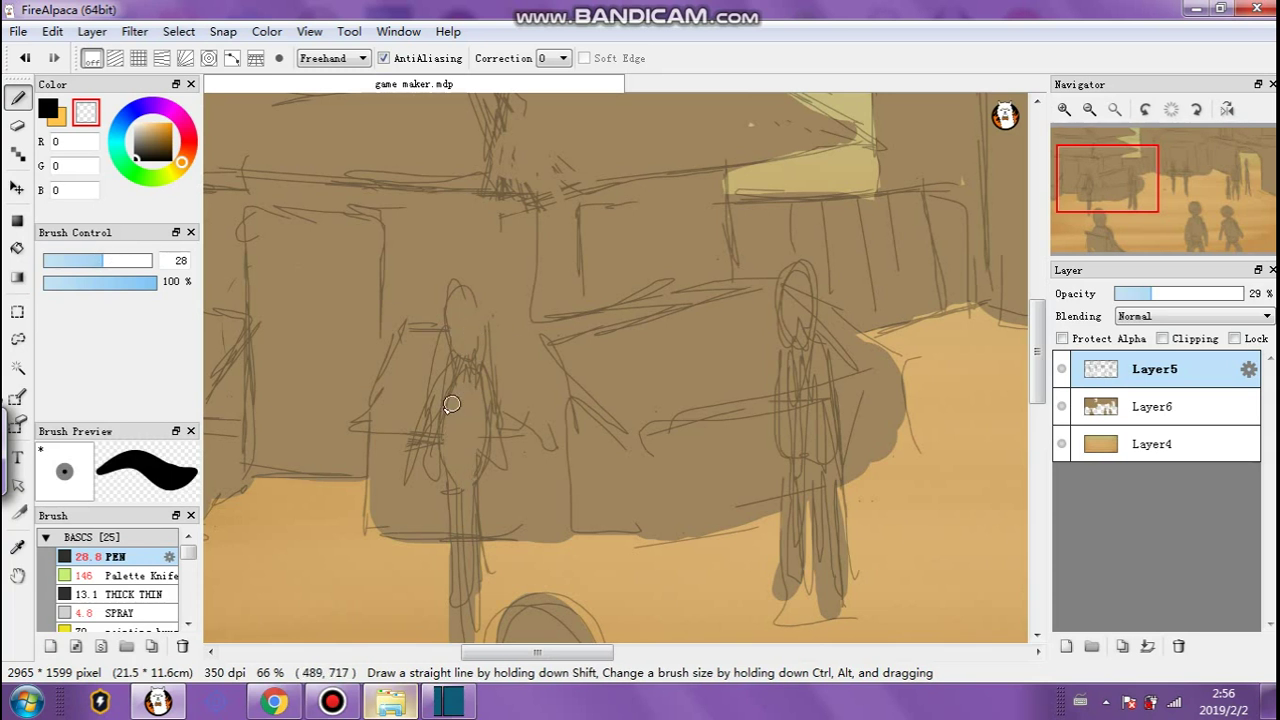
mouse_move(797, 434)
left_mouse_down()
mouse_move(792, 372)
mouse_move(811, 446)
mouse_move(800, 301)
left_mouse_up()
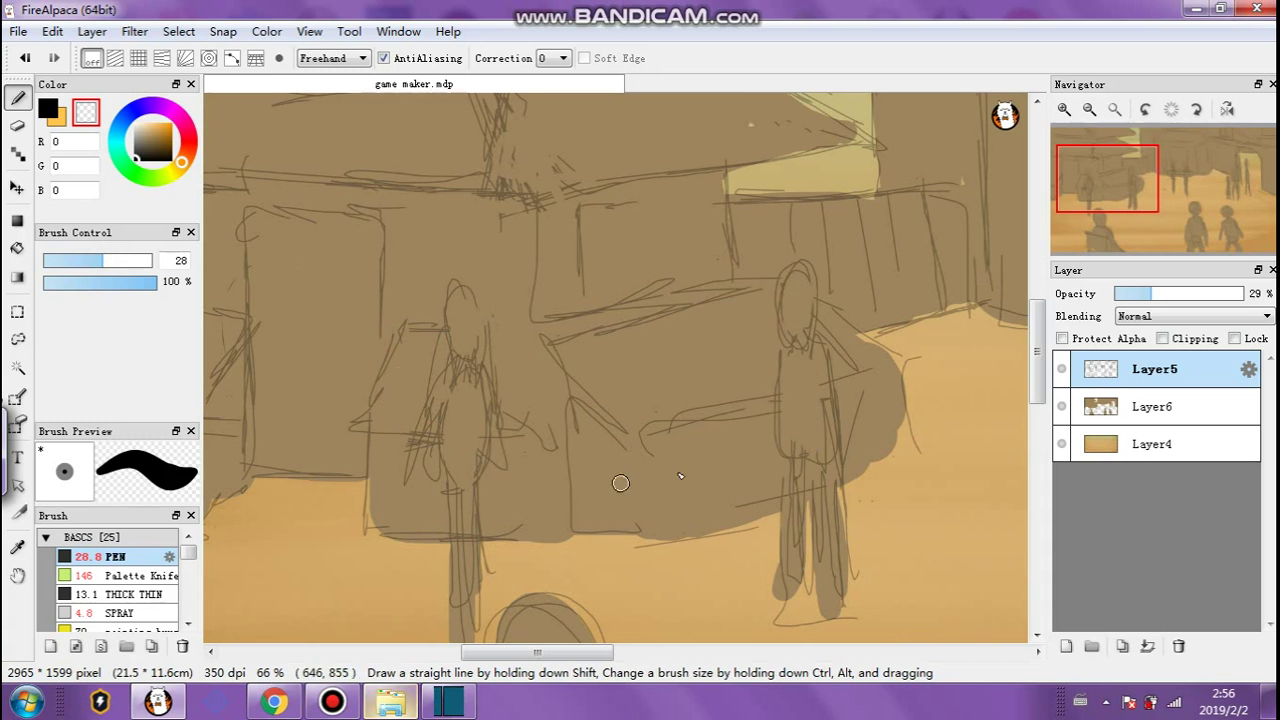
Erase the construction lines inside and around the foreground seated figure's head with the transparent pen, ending at size 32.
left_click(70, 260)
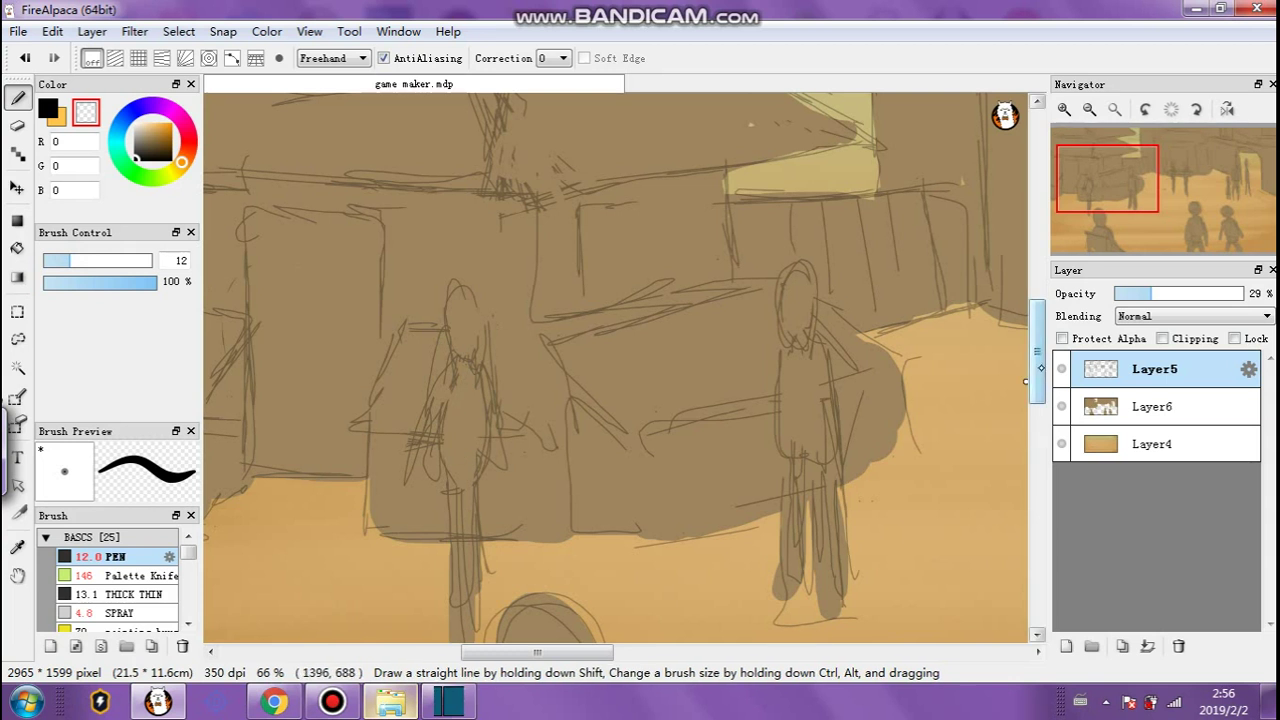
scroll(805, 420, "down", 5)
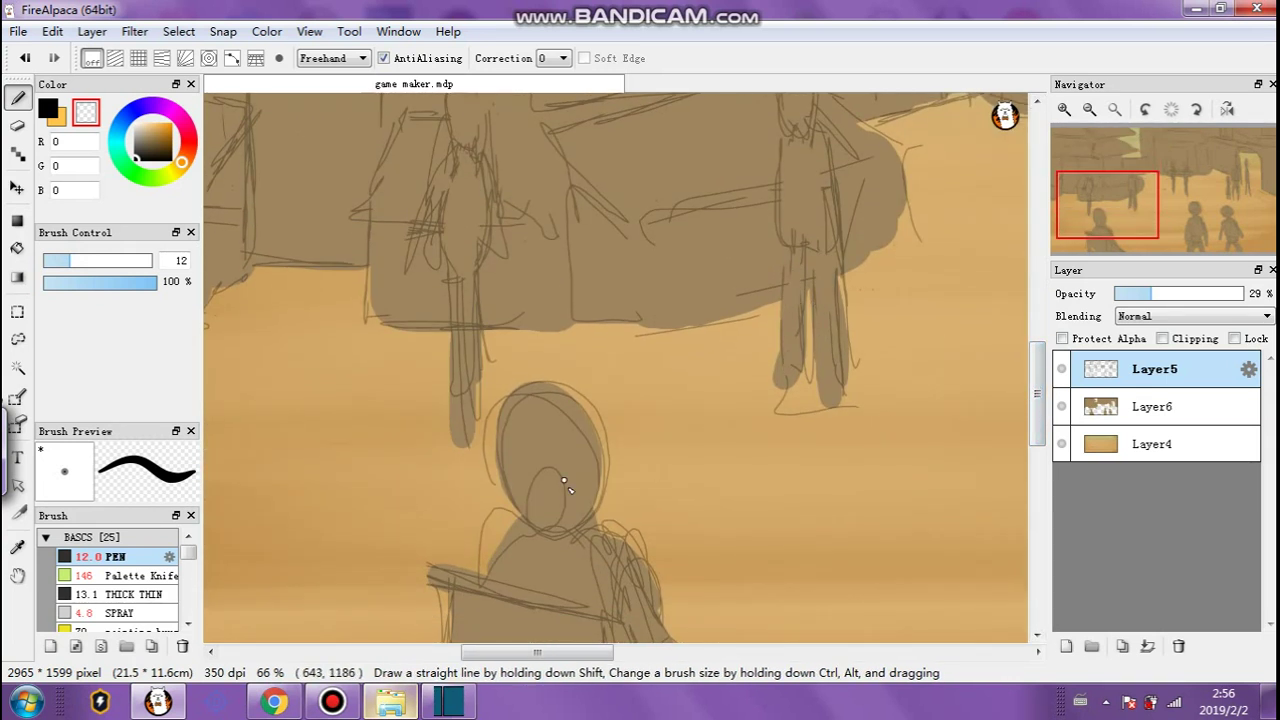
left_click(137, 260)
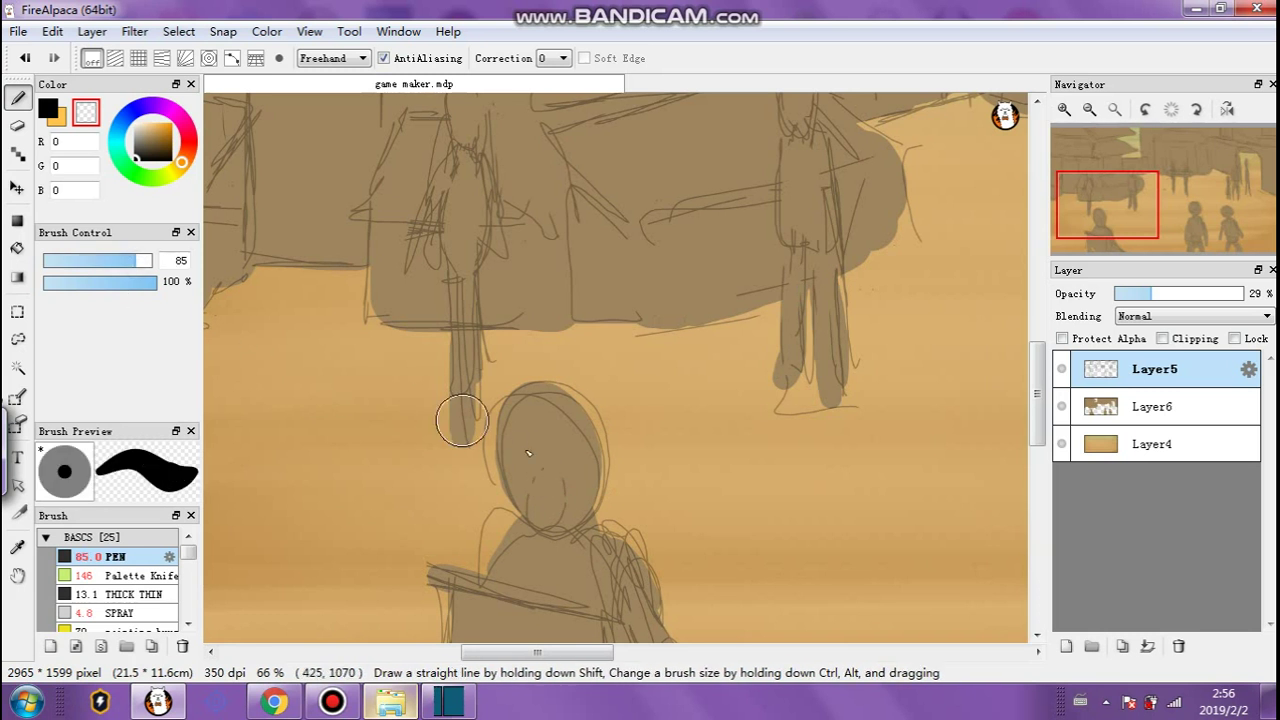
left_click(105, 260)
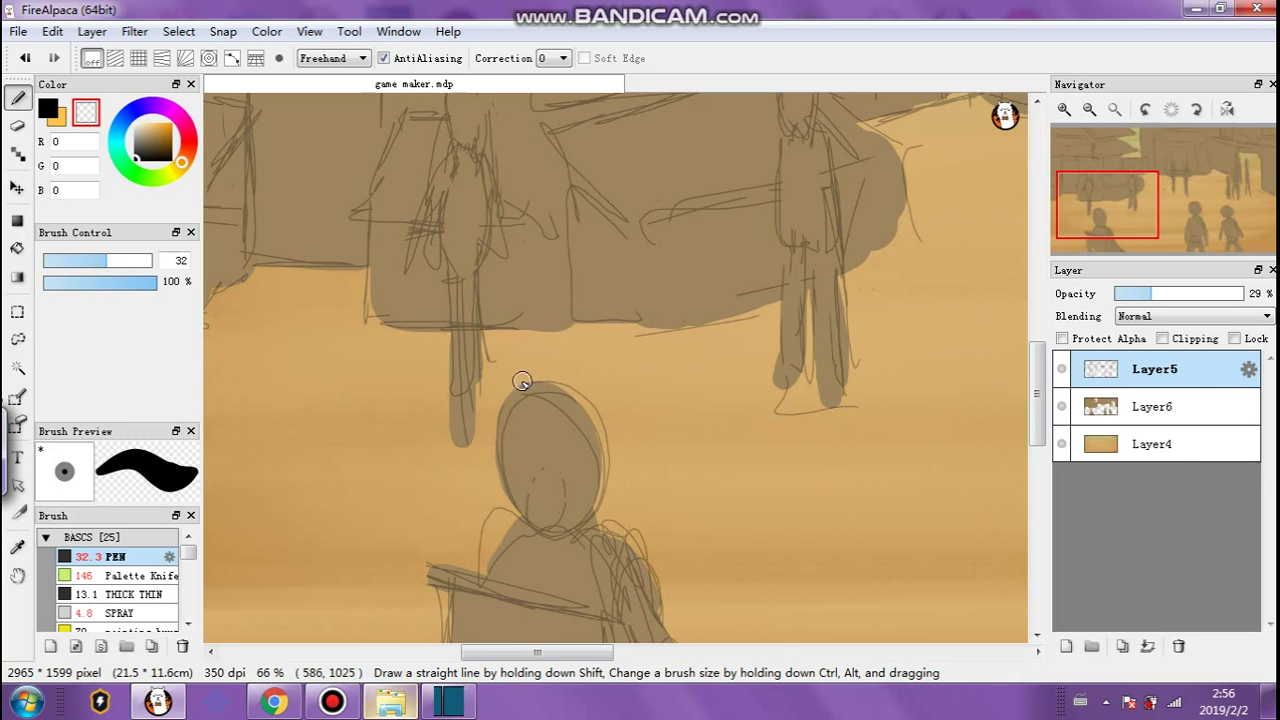
mouse_move(534, 379)
left_mouse_down()
mouse_move(582, 396)
mouse_move(605, 458)
left_mouse_up()
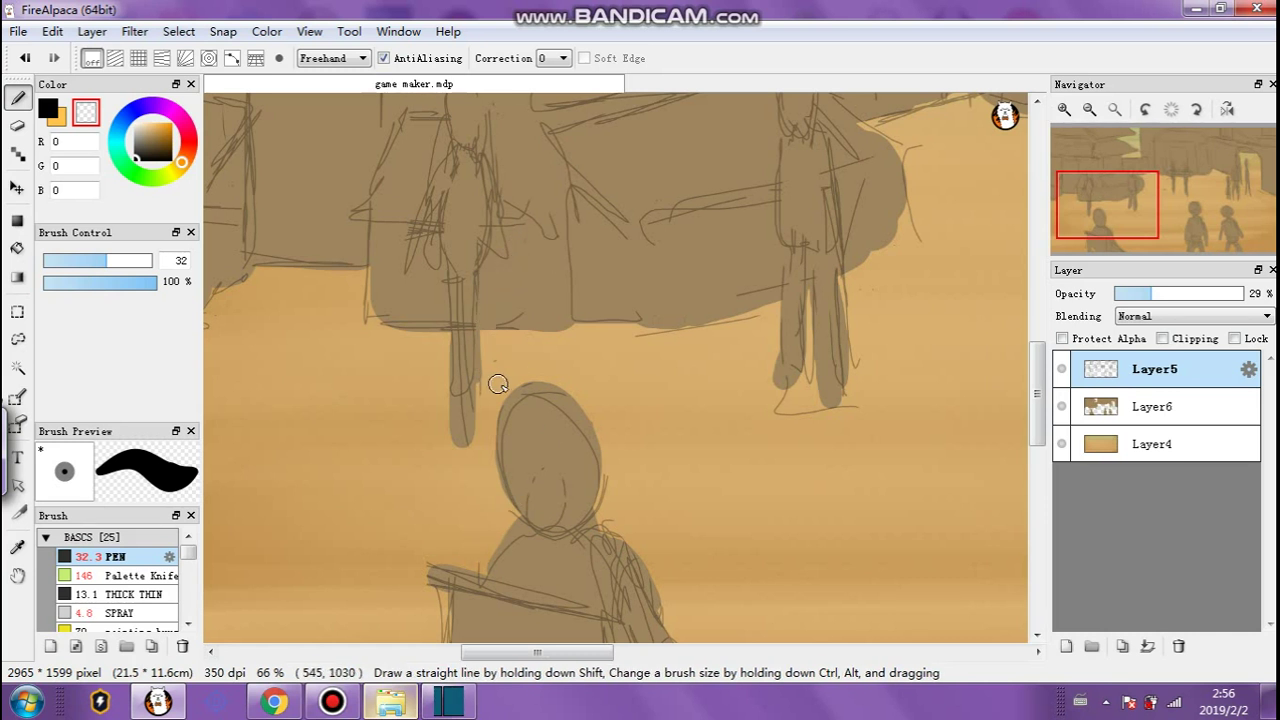
Erase the construction lines on the face and upper chest of the middle foreground figure at pen size 32.
left_click_drag(486, 654, 599, 654)
mouse_move(711, 398)
left_mouse_down()
mouse_move(701, 368)
mouse_move(738, 395)
left_mouse_up()
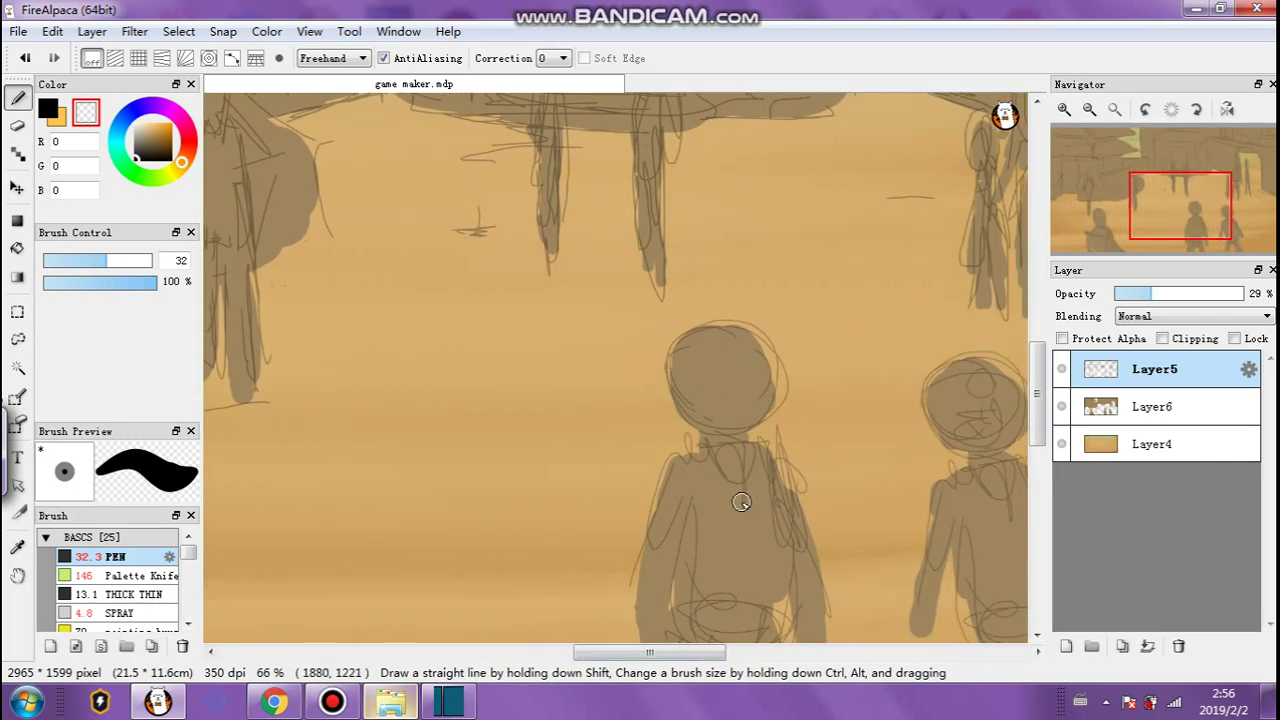
mouse_move(736, 458)
left_mouse_down()
mouse_move(723, 479)
mouse_move(746, 477)
left_mouse_up()
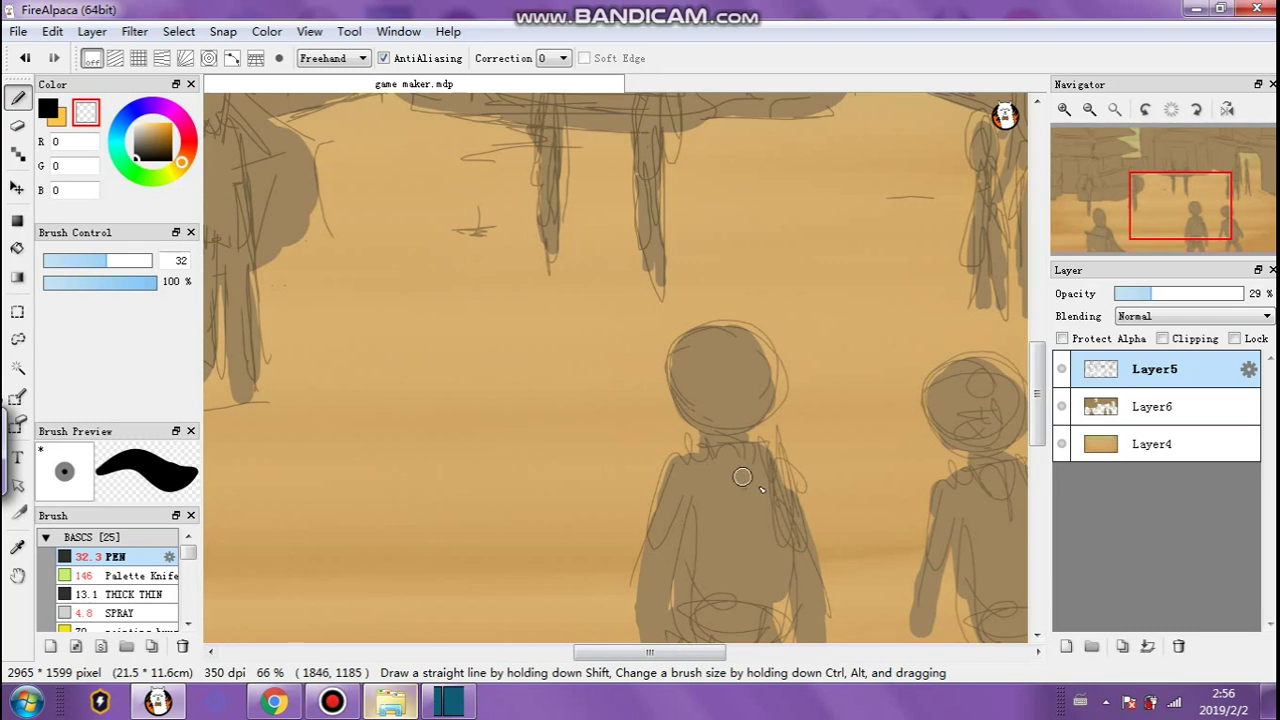
Erase the loose lines on the rightmost foreground figure's face, head edge and chest at pen sizes 13.3 and 27.
left_click_drag(705, 652, 729, 652)
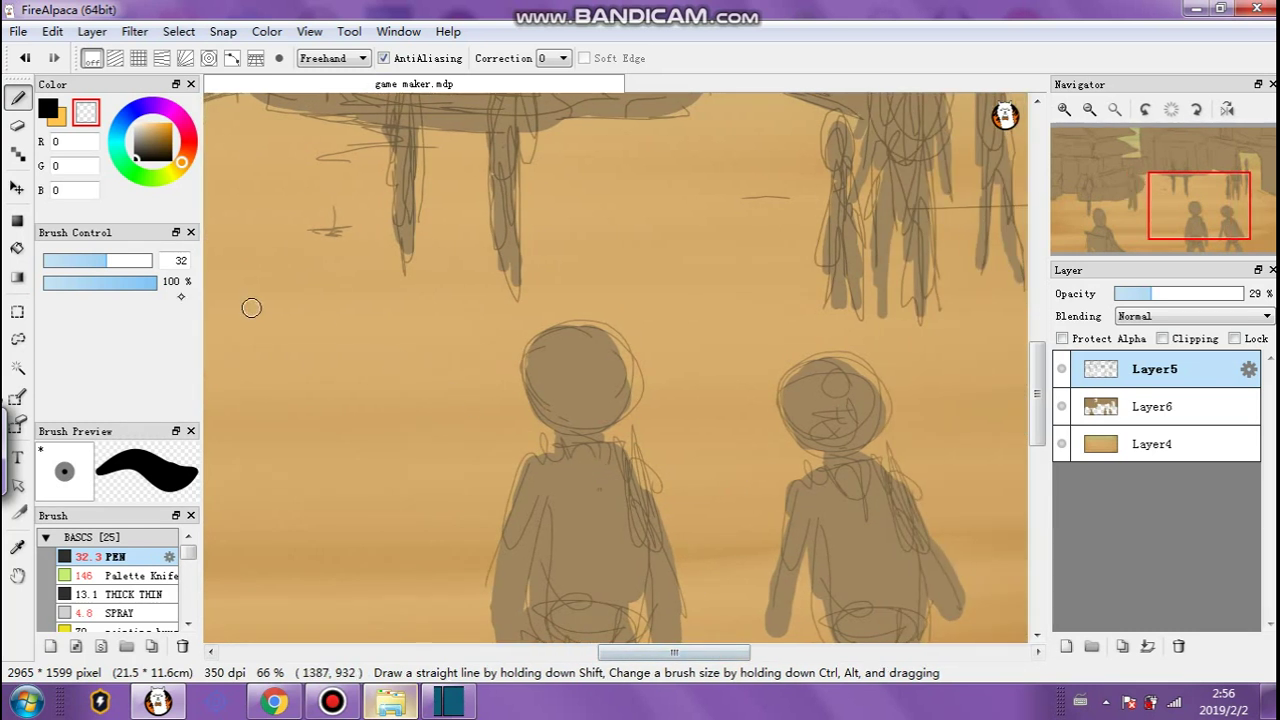
left_click(73, 265)
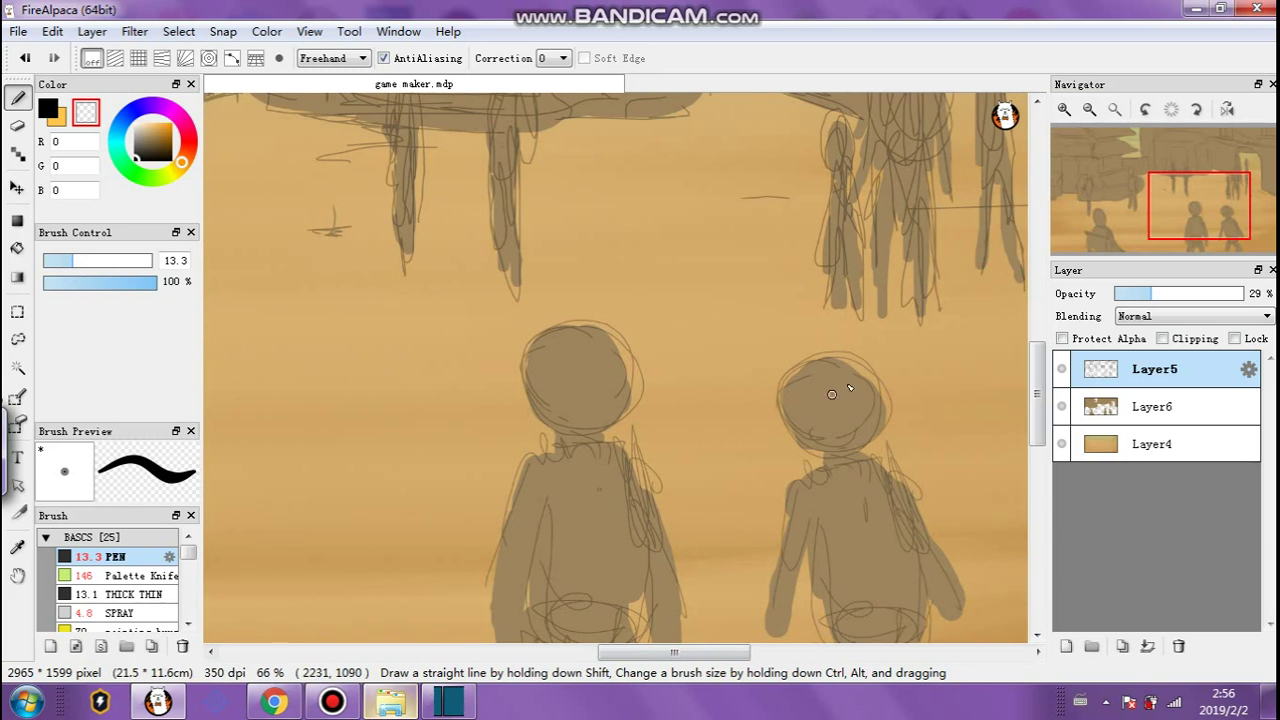
left_click(101, 261)
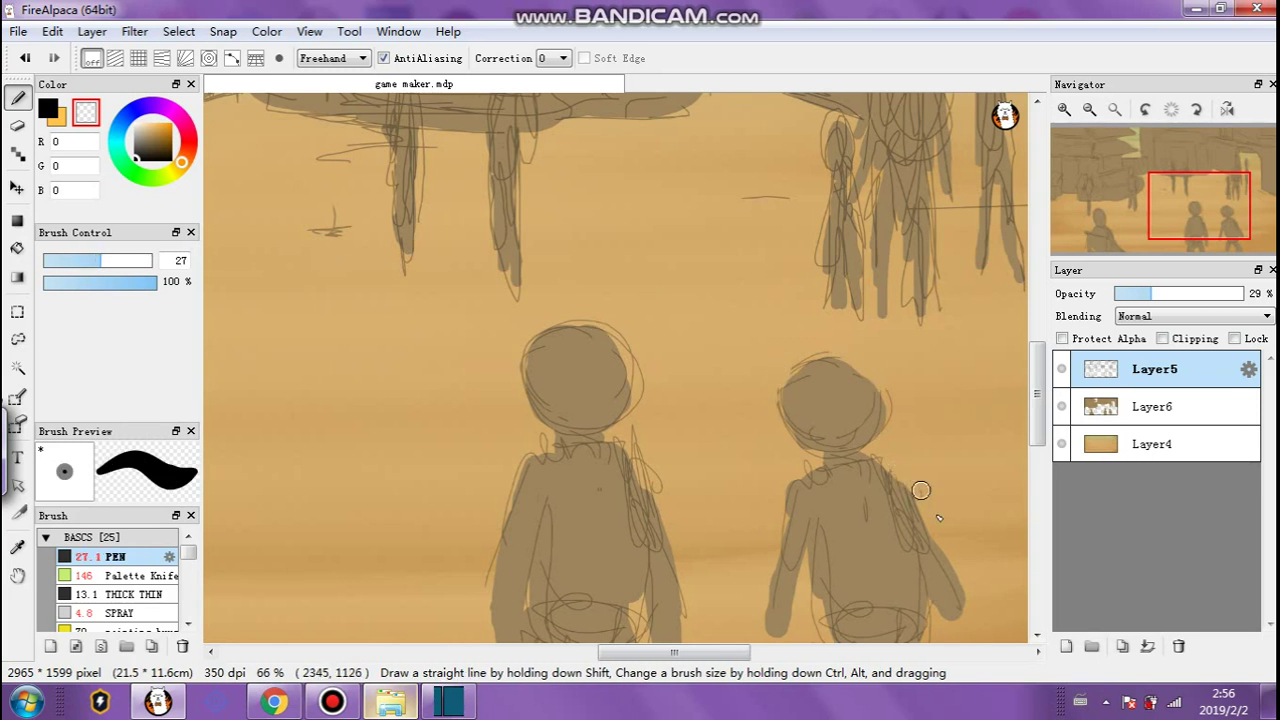
Erase the stray loops around the middle foreground figure's shoulders and upper arm at pen size 27.
left_click_drag(628, 490, 638, 540)
mouse_move(640, 456)
left_mouse_down()
mouse_move(647, 474)
mouse_move(645, 457)
left_mouse_up()
left_click_drag(525, 448, 551, 441)
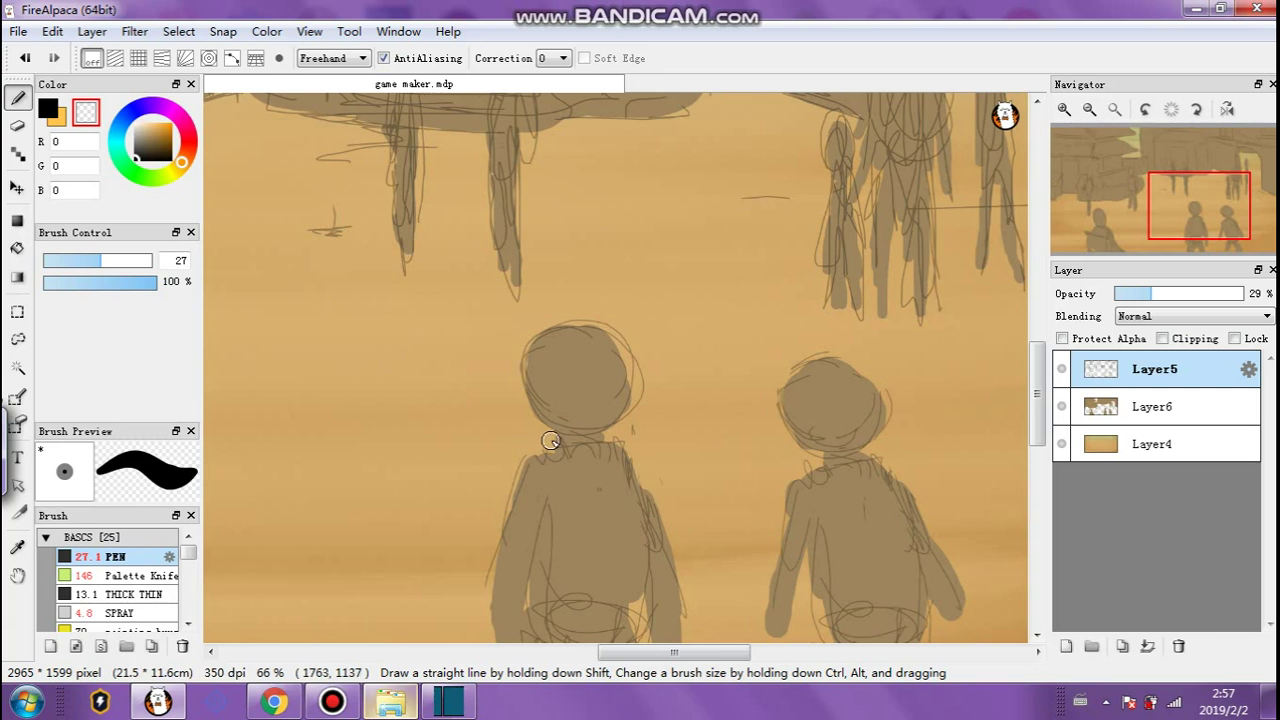
Erase the stray loops around the middle foreground figure's head and the construction lines on both foreground figures' waists and hips at pen size 27.
left_click_drag(620, 337, 554, 328)
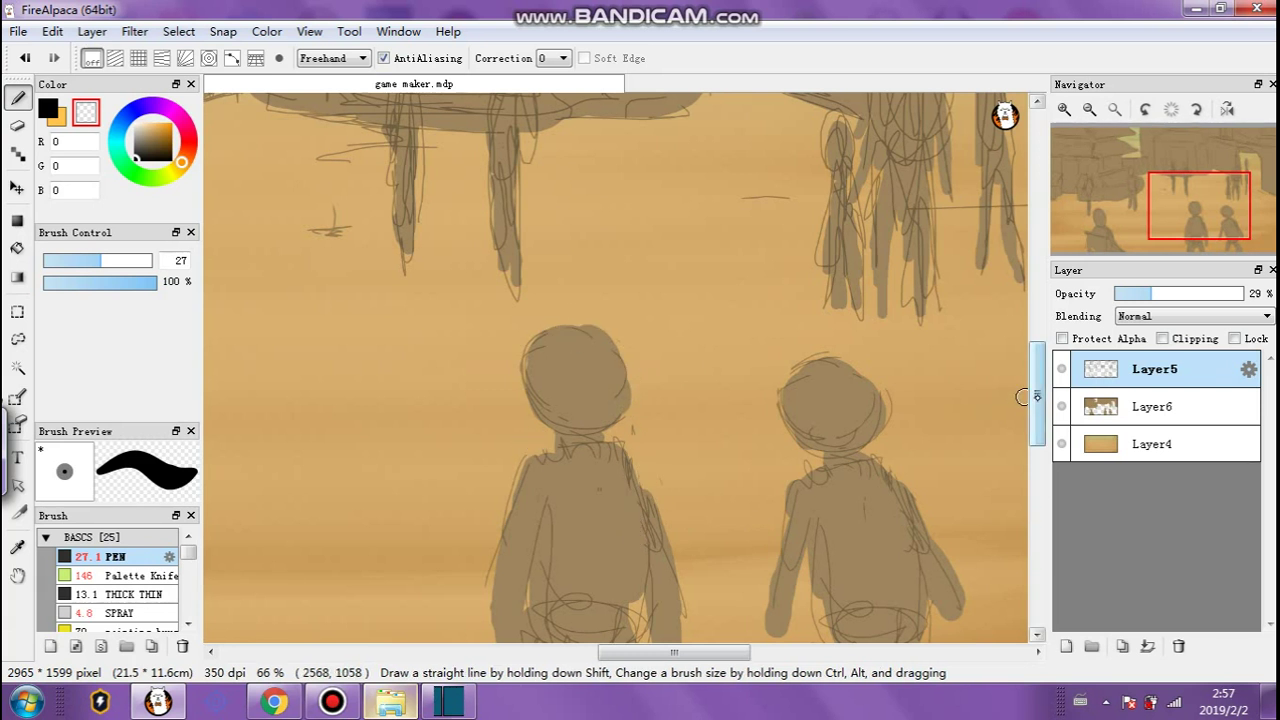
scroll(880, 490, "down", 3)
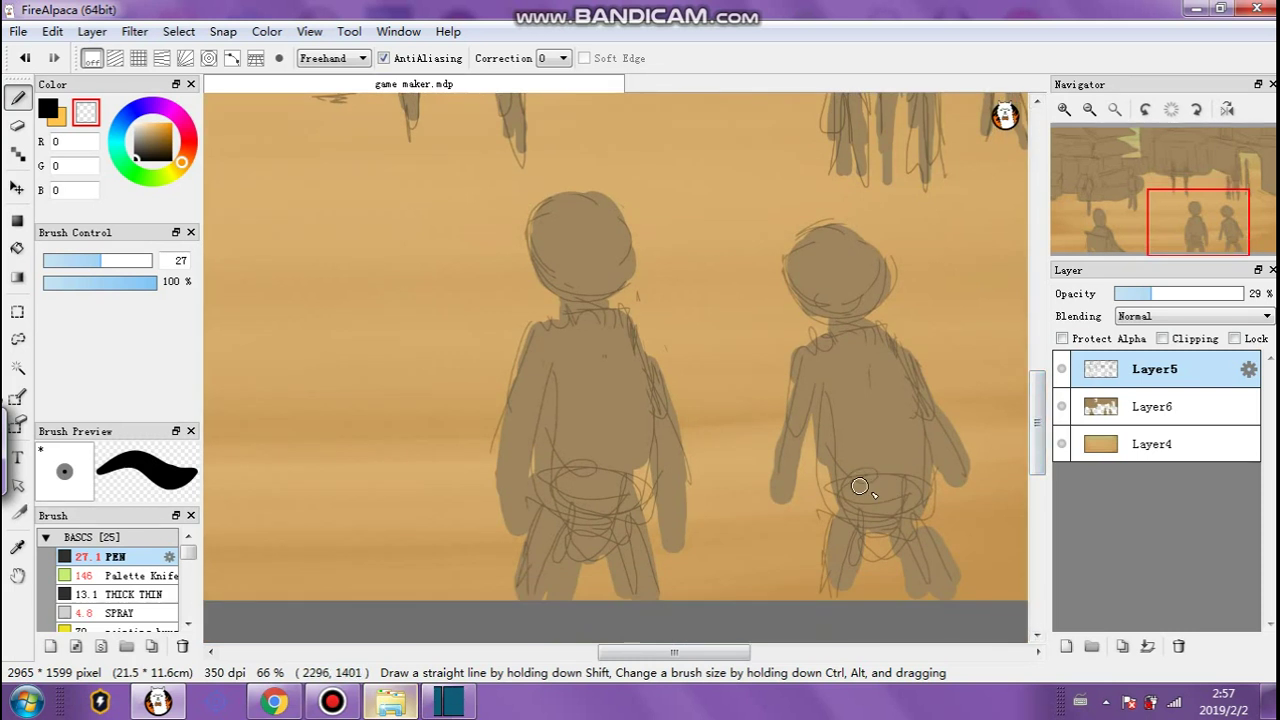
mouse_move(868, 470)
left_mouse_down()
mouse_move(857, 481)
mouse_move(898, 486)
left_mouse_up()
mouse_move(867, 556)
left_mouse_down()
mouse_move(838, 587)
mouse_move(849, 541)
mouse_move(884, 523)
mouse_move(852, 539)
mouse_move(871, 514)
mouse_move(916, 534)
mouse_move(877, 519)
mouse_move(840, 527)
mouse_move(821, 454)
mouse_move(819, 472)
mouse_move(860, 487)
mouse_move(845, 434)
mouse_move(834, 439)
mouse_move(833, 385)
mouse_move(894, 426)
mouse_move(954, 440)
mouse_move(918, 386)
mouse_move(967, 520)
mouse_move(948, 552)
mouse_move(958, 600)
left_mouse_up()
mouse_move(554, 540)
left_mouse_down()
mouse_move(540, 594)
mouse_move(575, 551)
mouse_move(573, 531)
mouse_move(627, 555)
mouse_move(637, 581)
mouse_move(552, 494)
mouse_move(606, 496)
mouse_move(566, 464)
left_mouse_up()
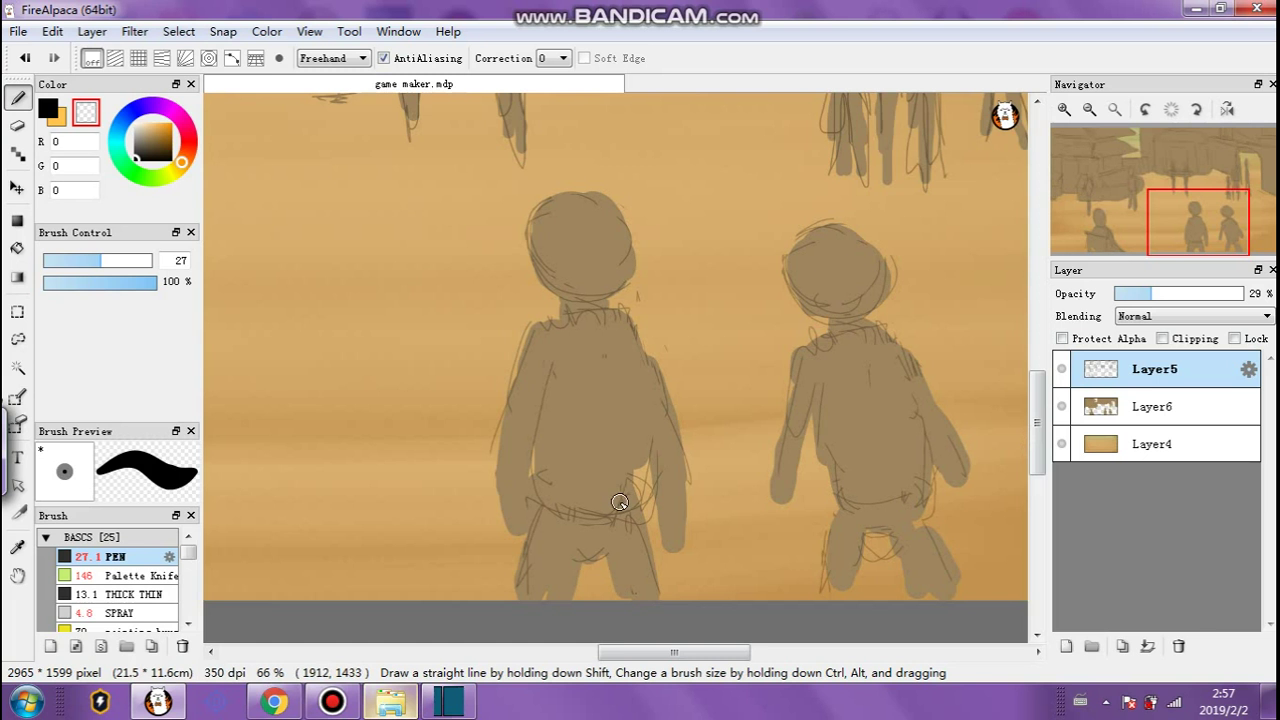
Erase the tangled lines inside the two background figures standing before the central building at pen size 13.3.
left_click_drag(1035, 422, 1030, 348)
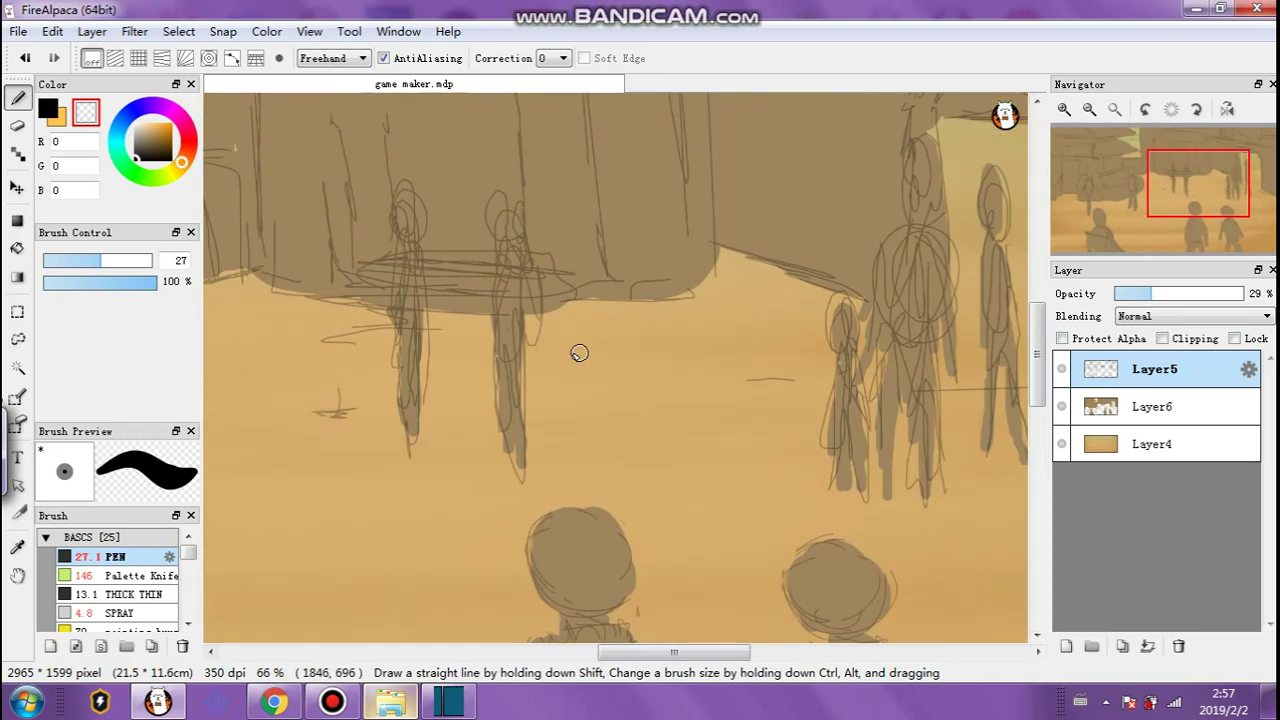
left_click(72, 260)
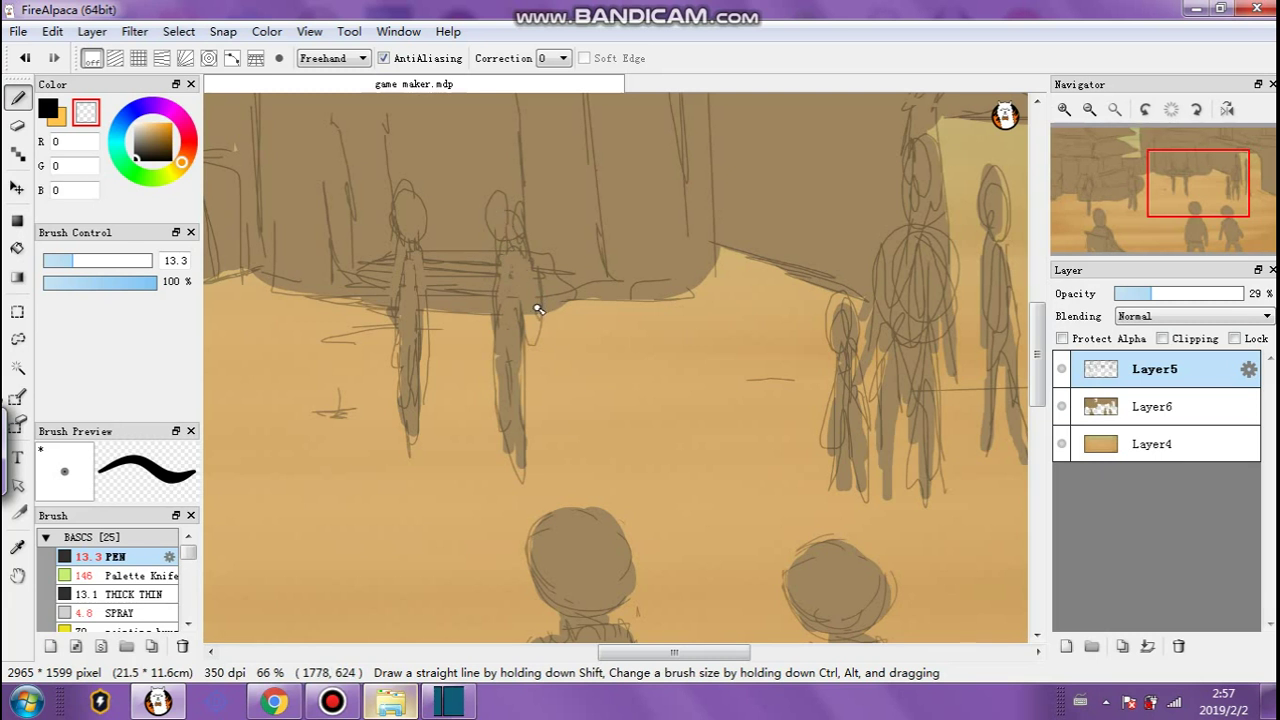
On Layer6, fill the gaps in the background figures' bodies and legs with the sampled brown (160, 133, 94) at size 13.3, undoing the last stroke.
left_click(1120, 415)
left_click(570, 238, "alt")
left_click(48, 109)
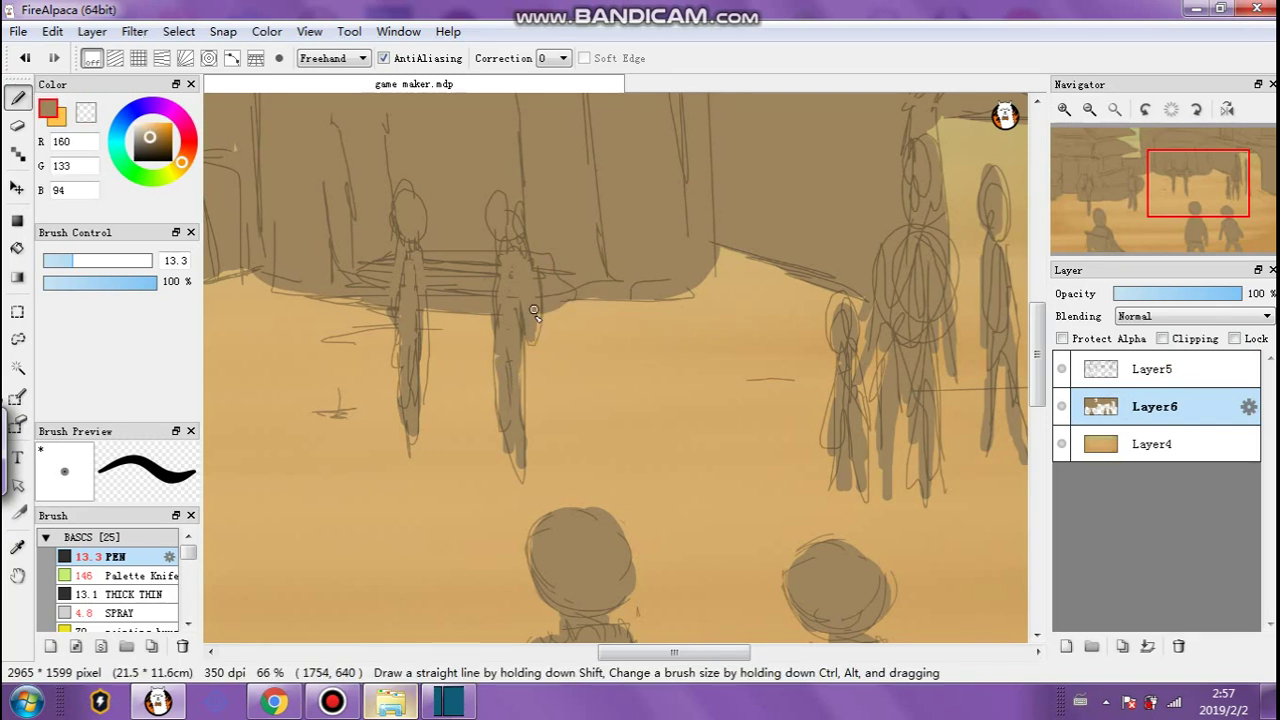
mouse_move(508, 383)
left_mouse_down()
mouse_move(522, 462)
mouse_move(509, 423)
mouse_move(505, 445)
left_mouse_up()
mouse_move(396, 346)
left_mouse_down()
mouse_move(416, 372)
mouse_move(422, 310)
mouse_move(415, 413)
left_mouse_up()
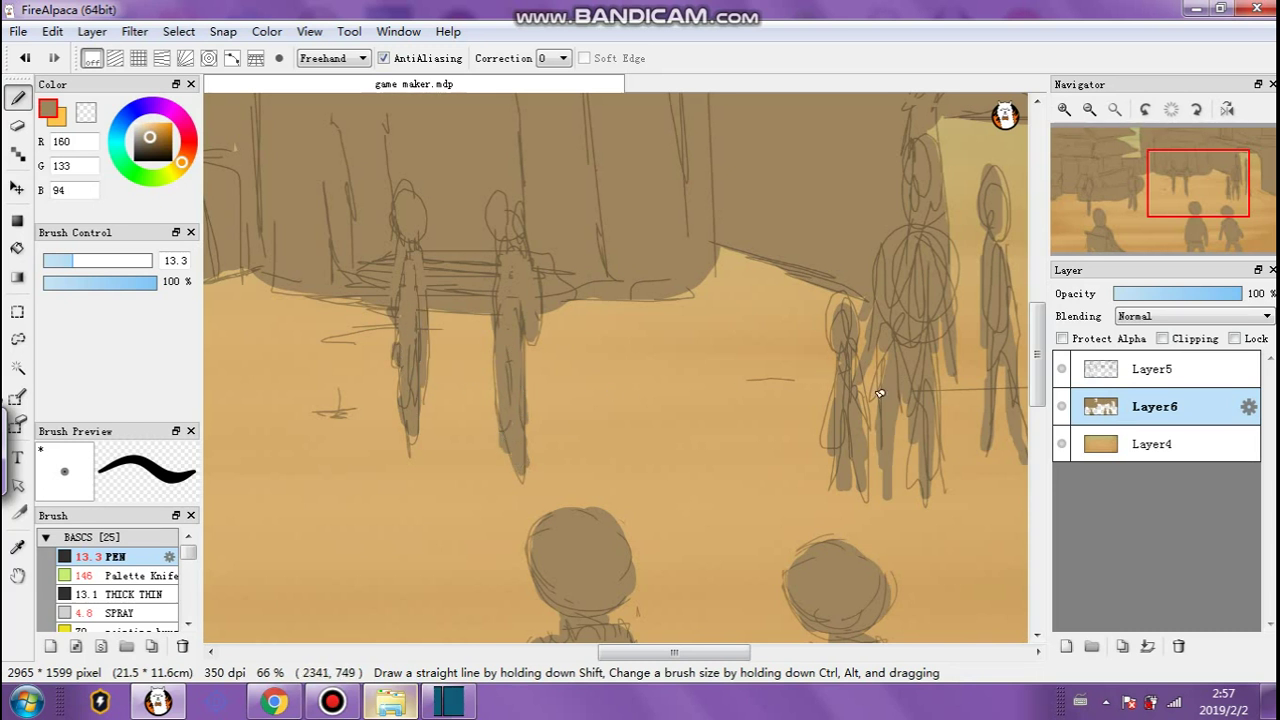
mouse_move(843, 325)
left_mouse_down()
mouse_move(845, 391)
mouse_move(825, 444)
mouse_move(849, 388)
mouse_move(860, 419)
mouse_move(848, 423)
mouse_move(897, 470)
mouse_move(918, 446)
mouse_move(910, 486)
mouse_move(933, 478)
mouse_move(939, 438)
mouse_move(919, 480)
left_mouse_up()
key("ctrl+z")
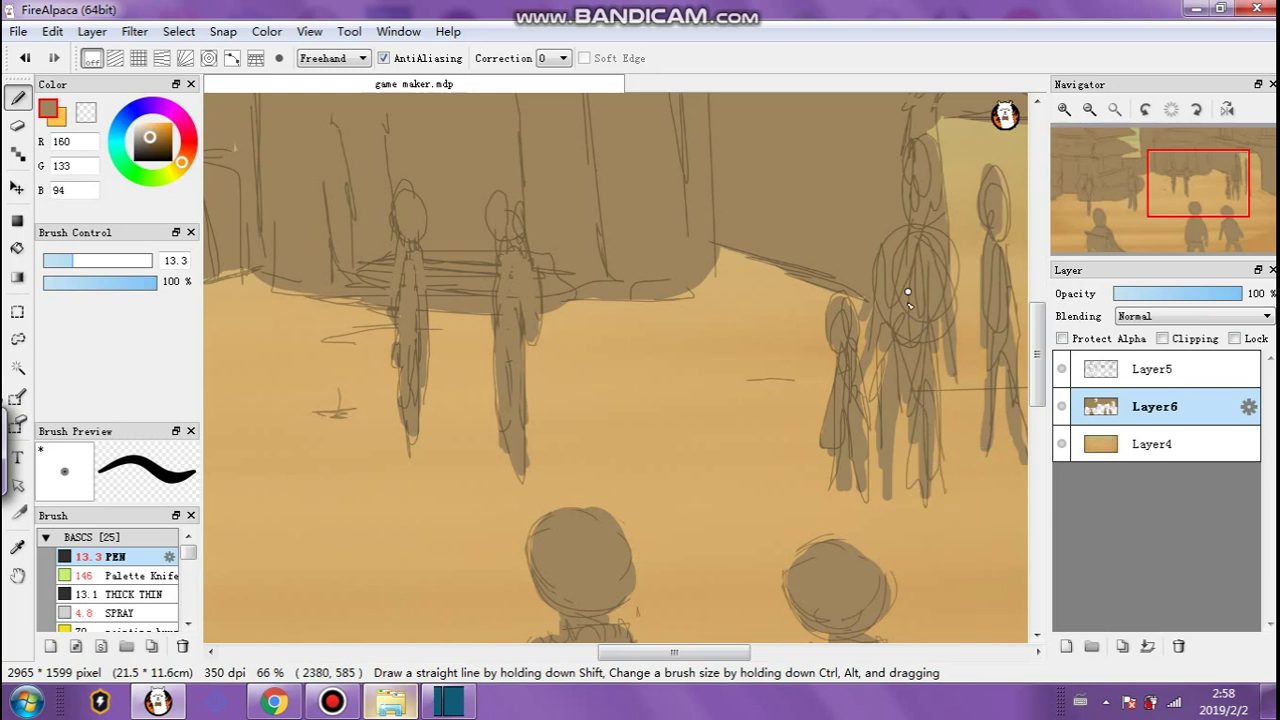
Make Layer5 active and switch the pen to transparent for the group of figures near the gateway.
left_click_drag(680, 650, 759, 650)
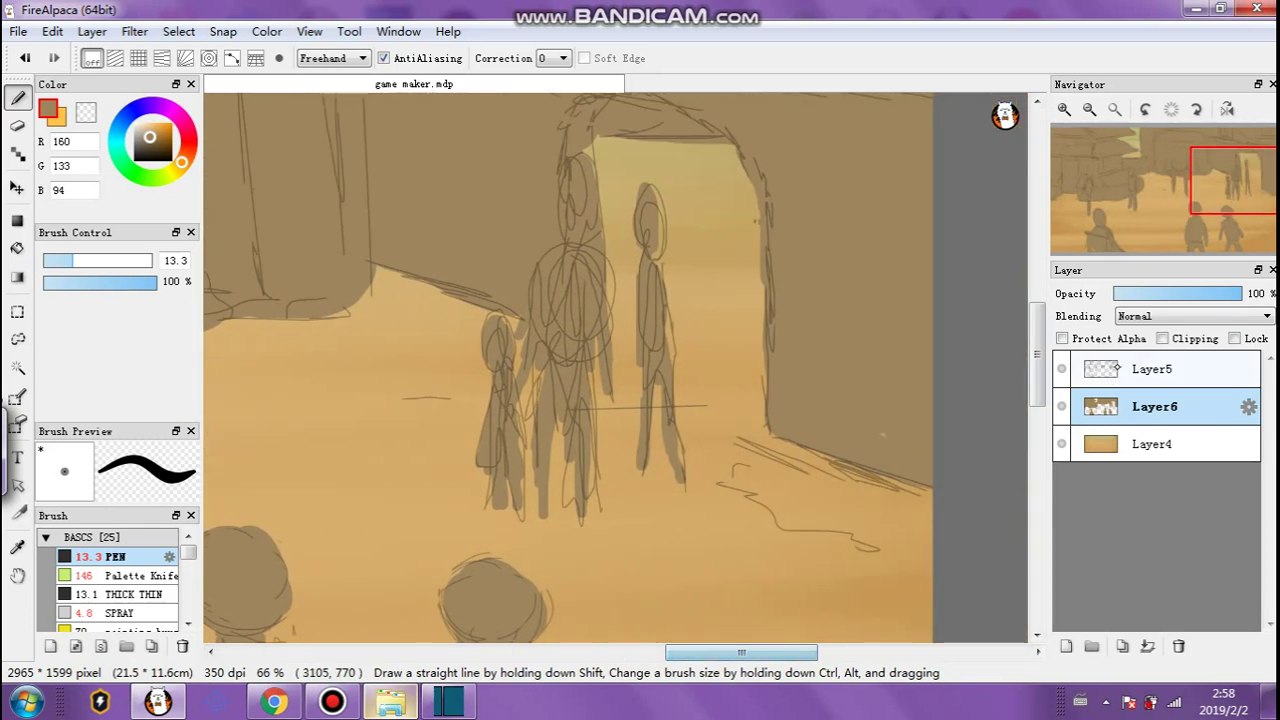
left_click(1150, 369)
key("c")
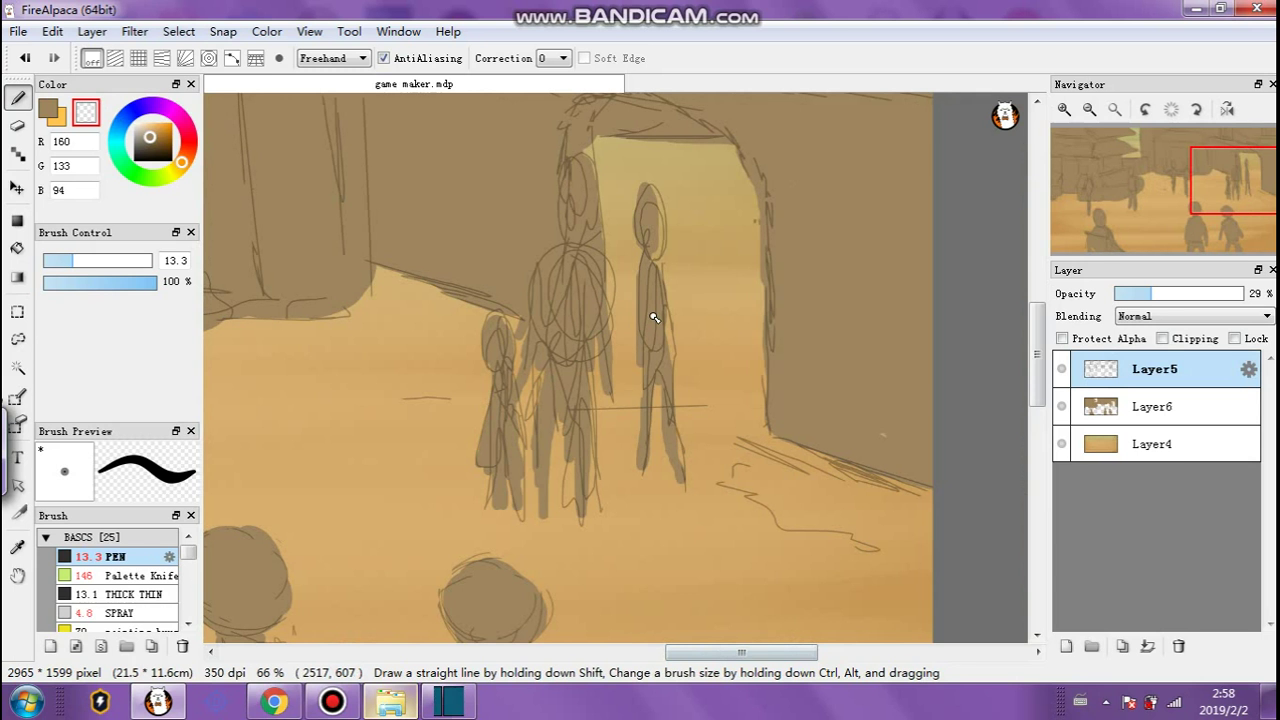
mouse_move(700, 10)
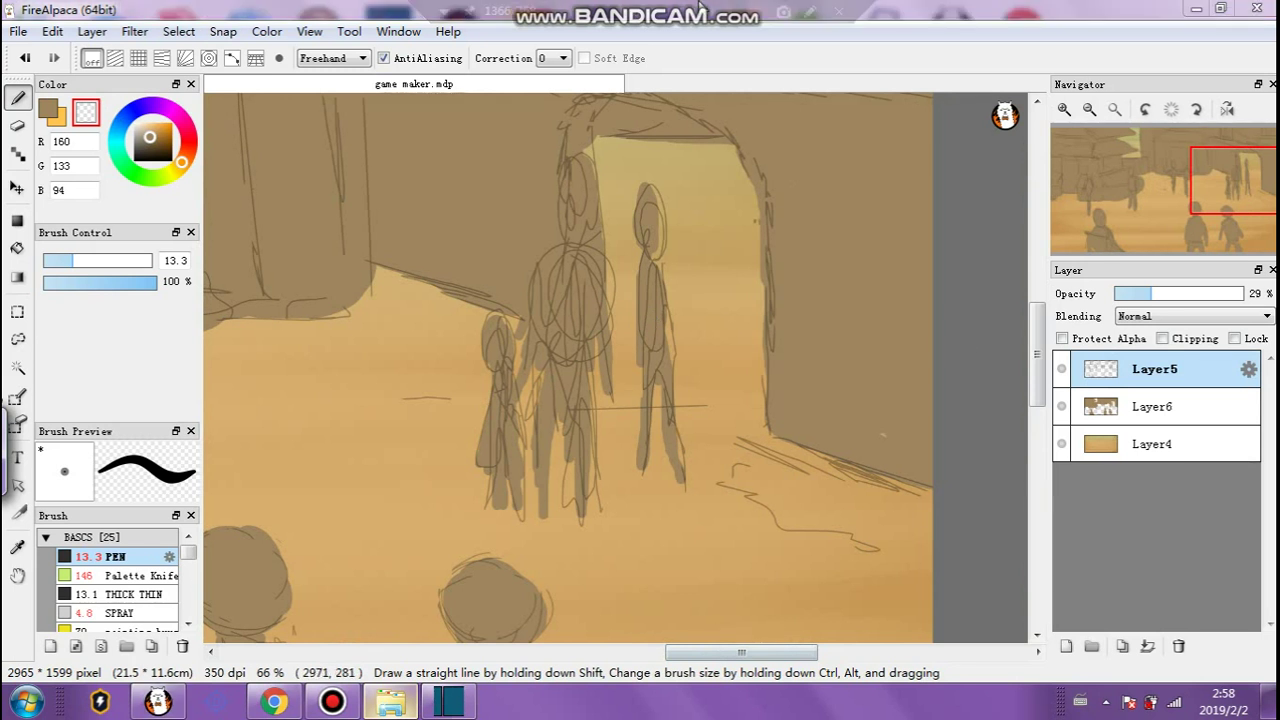
left_click(755, 12)
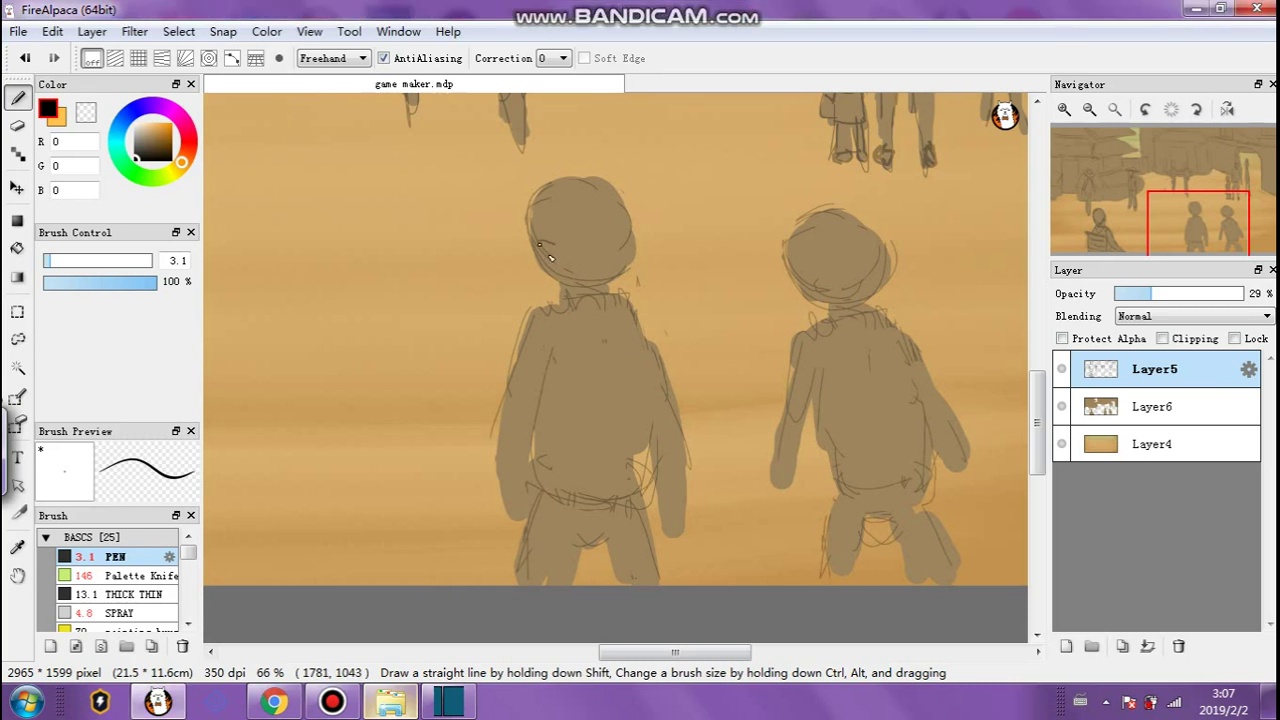
Outline the middle foreground figure's head, headwear details and collar in black on Layer5 at pen size 3.1.
mouse_move(549, 261)
left_mouse_down()
mouse_move(602, 316)
mouse_move(649, 292)
left_mouse_up()
mouse_move(568, 278)
left_mouse_down()
mouse_move(621, 268)
mouse_move(542, 241)
mouse_move(532, 210)
mouse_move(567, 177)
mouse_move(605, 184)
mouse_move(560, 181)
mouse_move(620, 211)
mouse_move(631, 260)
left_mouse_up()
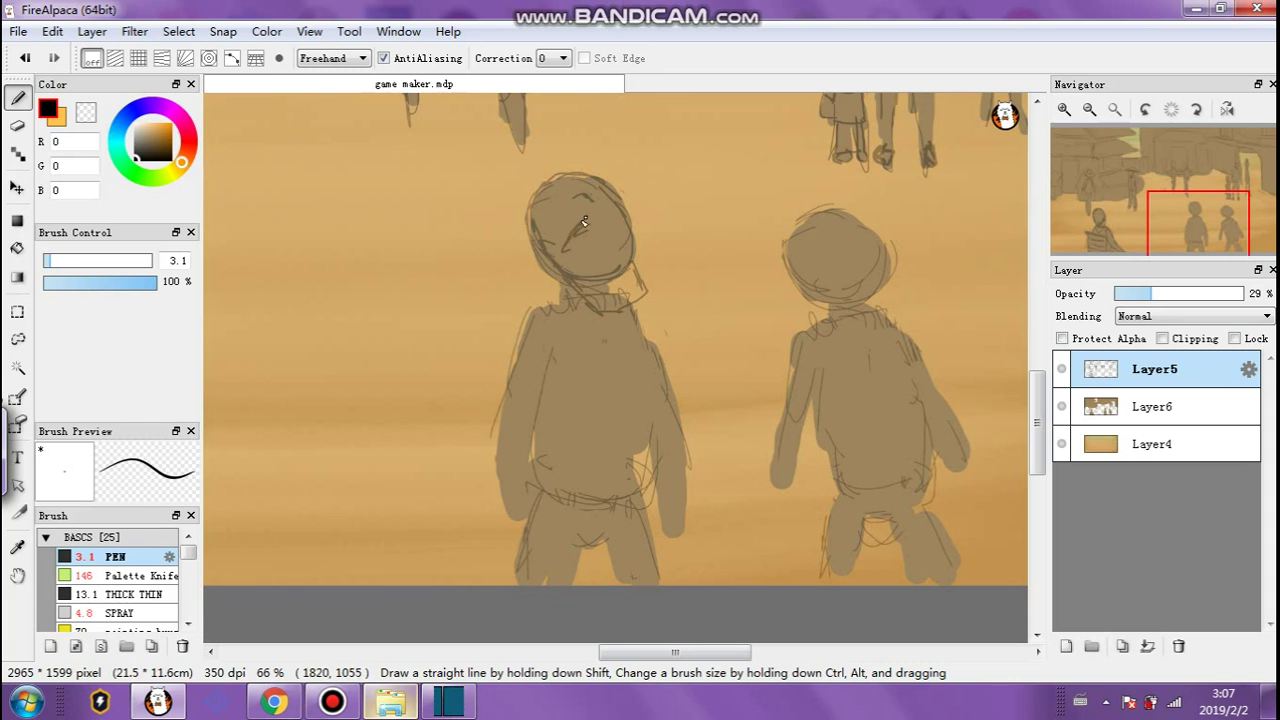
left_click_drag(589, 217, 621, 215)
Draw the middle foreground figure's sleeves, jacket sides and hem in black at size 3.1, undoing the misplaced strokes.
mouse_move(519, 370)
left_mouse_down()
mouse_move(505, 478)
mouse_move(541, 395)
left_mouse_up()
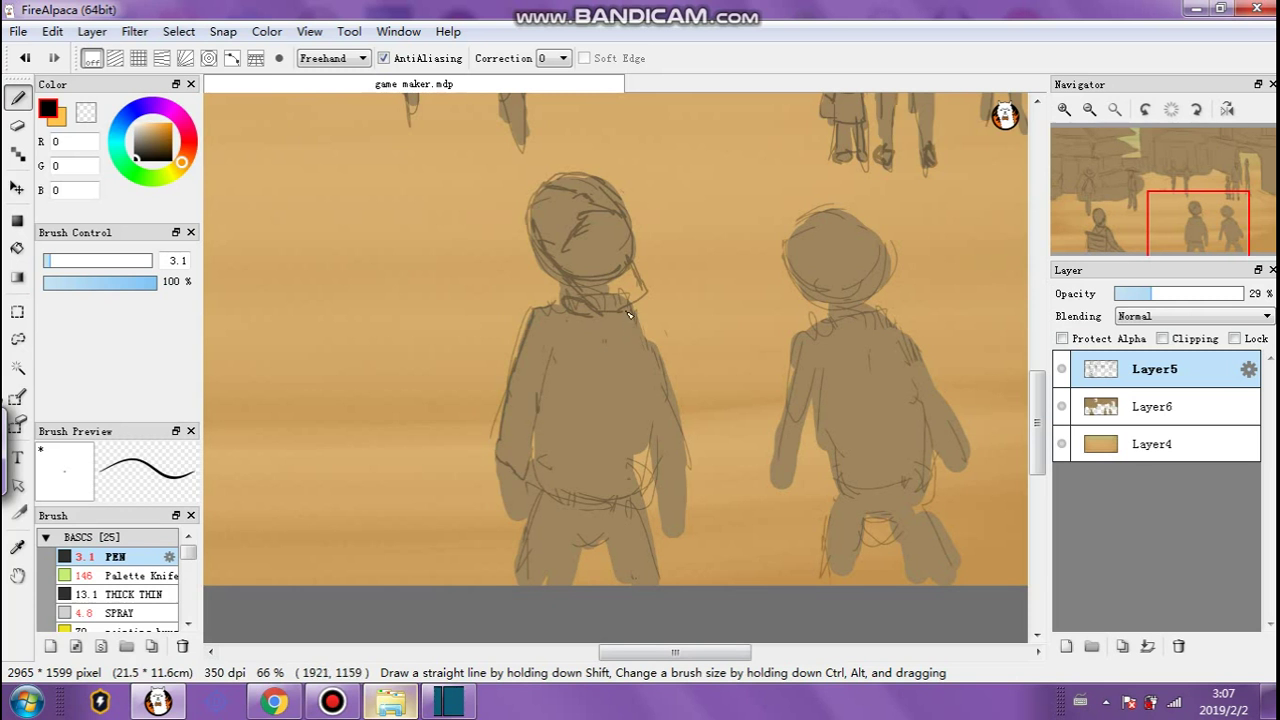
mouse_move(663, 382)
left_mouse_down()
mouse_move(685, 473)
mouse_move(645, 428)
left_mouse_up()
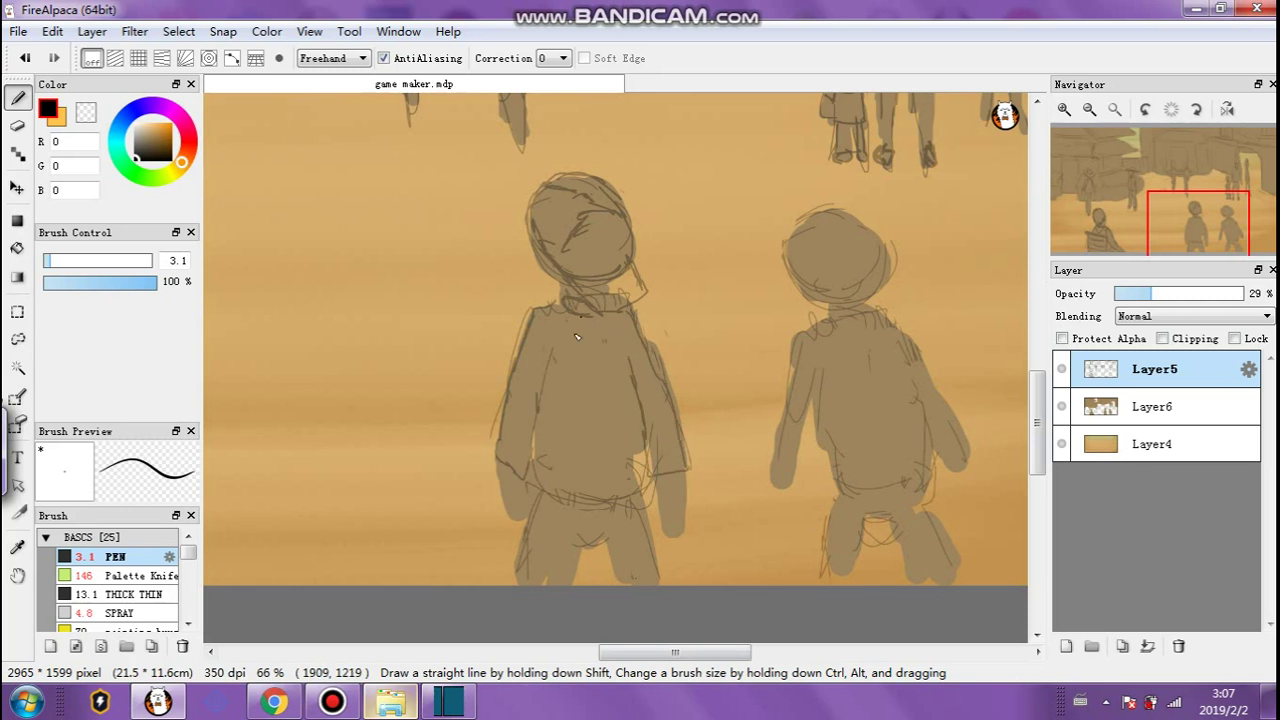
left_click_drag(630, 360, 629, 341)
key("ctrl+z")
key("ctrl+z")
mouse_move(548, 318)
left_mouse_down()
mouse_move(505, 456)
mouse_move(551, 326)
left_mouse_up()
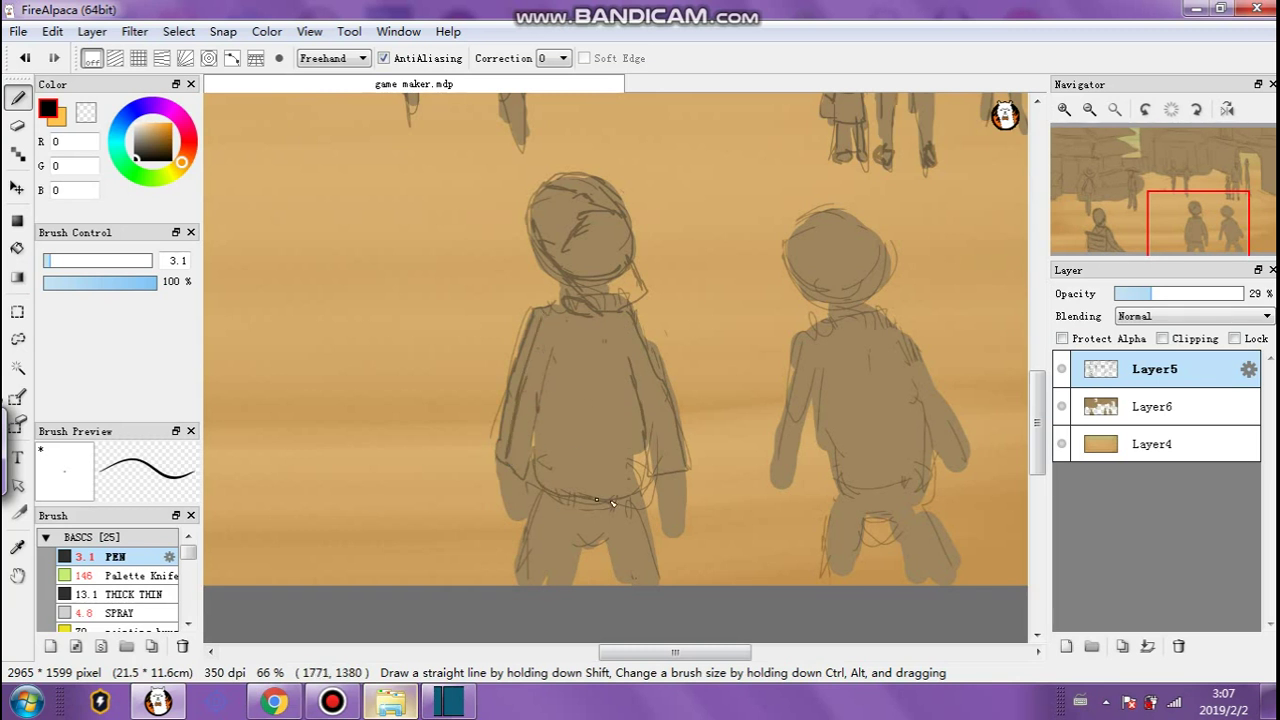
left_click_drag(570, 476, 597, 390)
key("ctrl+z")
Add fold lines to the middle figure's jacket at pen size 1.4, and draw the hands and inner trouser lines at size 2.2.
left_click_drag(47, 262, 63, 262)
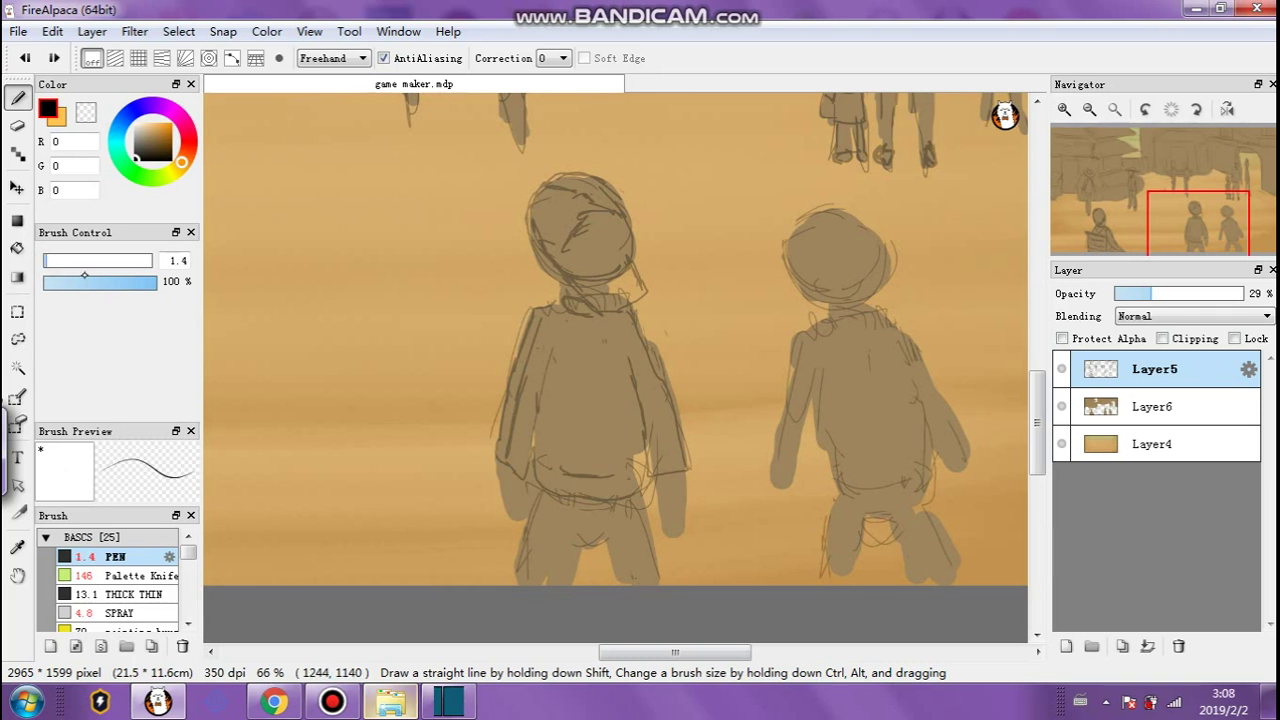
left_click_drag(617, 373, 578, 435)
left_click_drag(56, 262, 60, 262)
left_click_drag(504, 465, 520, 520)
mouse_move(656, 474)
left_mouse_down()
mouse_move(669, 532)
mouse_move(668, 480)
left_mouse_up()
left_click_drag(577, 568, 586, 540)
left_click_drag(604, 544, 612, 576)
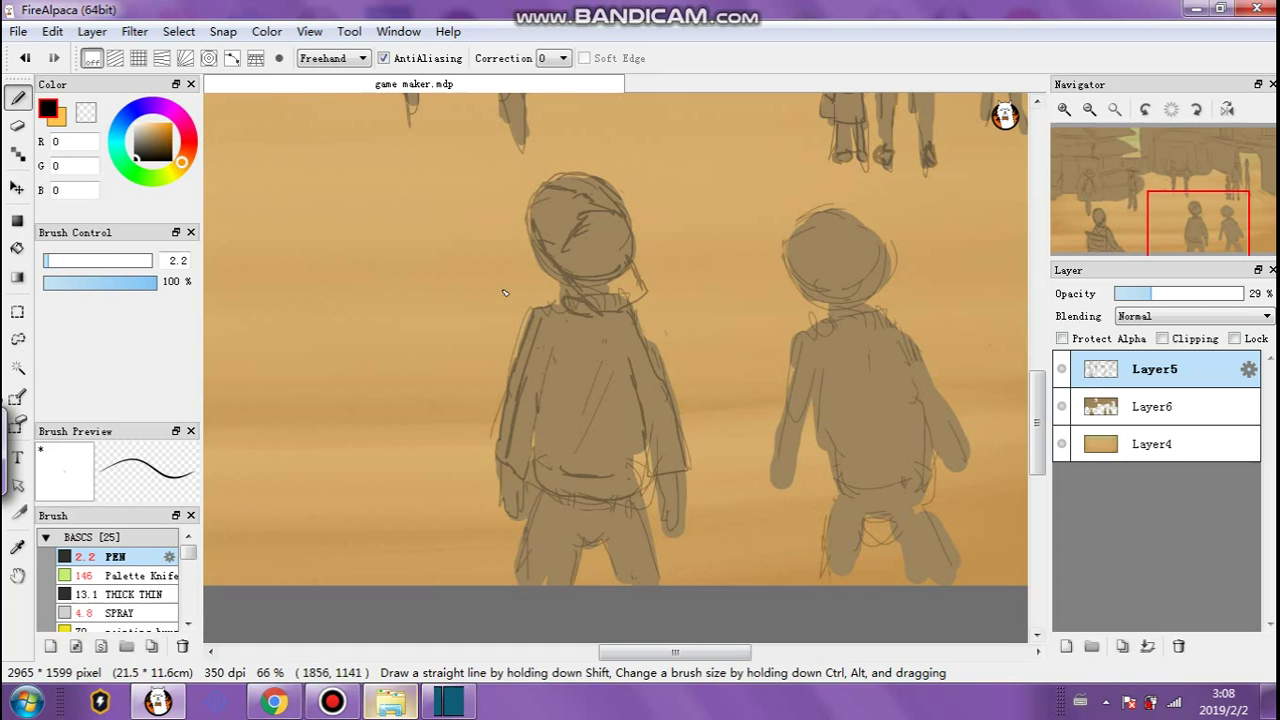
Draw the rightmost foreground figure's cap with its brim, the hair at the nape and the collar at pen size 4.8.
left_click(53, 261)
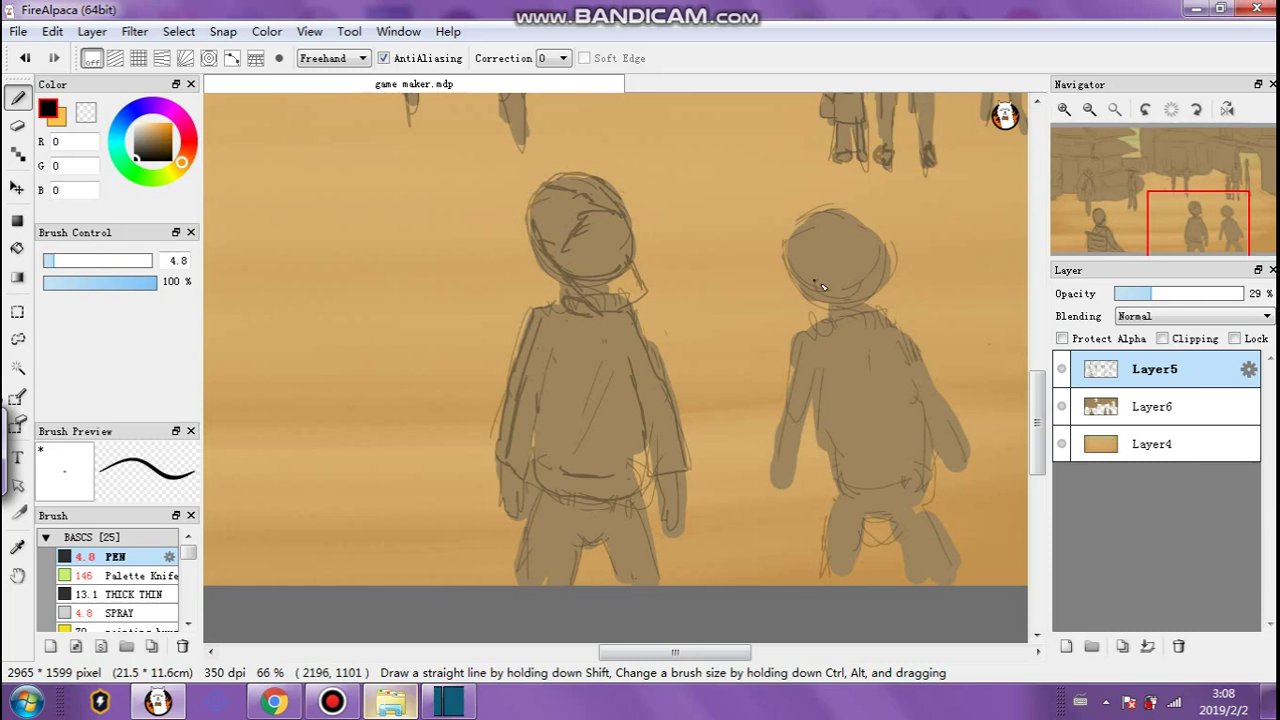
mouse_move(828, 291)
left_mouse_down()
mouse_move(771, 296)
mouse_move(849, 293)
left_mouse_up()
mouse_move(789, 266)
left_mouse_down()
mouse_move(835, 216)
mouse_move(862, 225)
mouse_move(878, 266)
mouse_move(836, 290)
mouse_move(838, 247)
left_mouse_up()
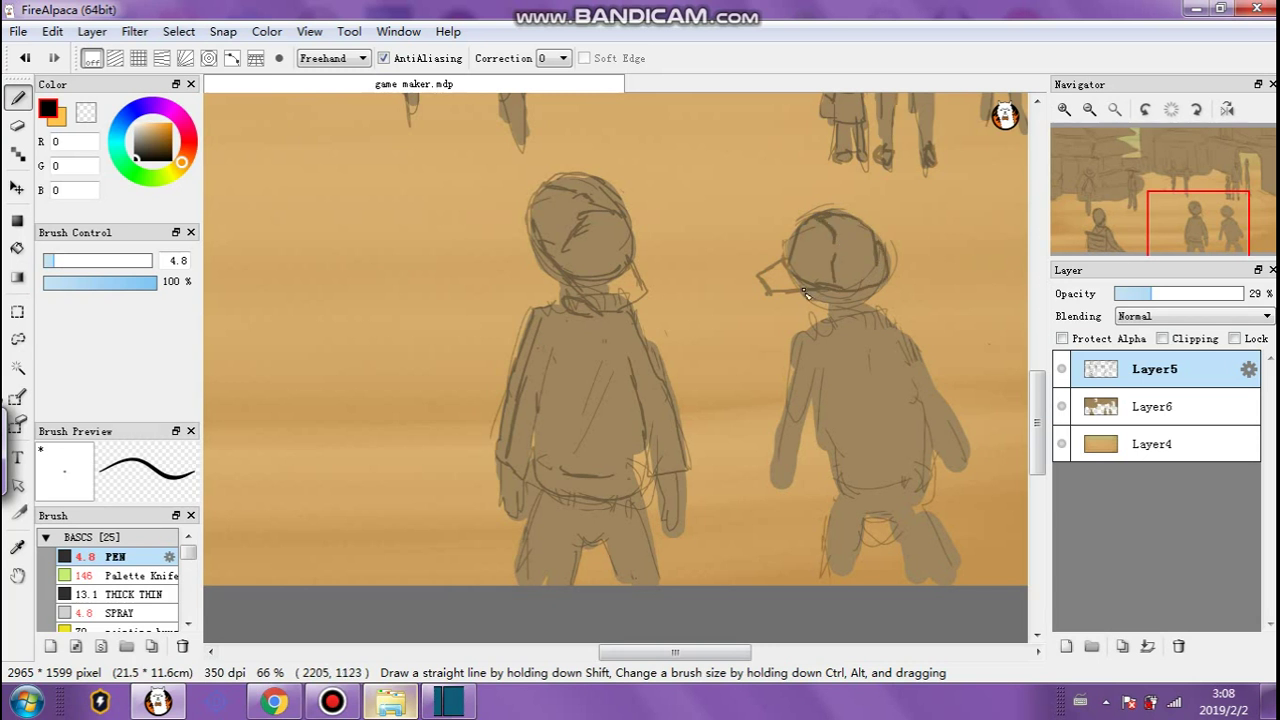
mouse_move(830, 292)
left_mouse_down()
mouse_move(870, 292)
mouse_move(833, 331)
mouse_move(831, 316)
mouse_move(864, 311)
mouse_move(845, 327)
mouse_move(824, 322)
mouse_move(884, 327)
left_mouse_up()
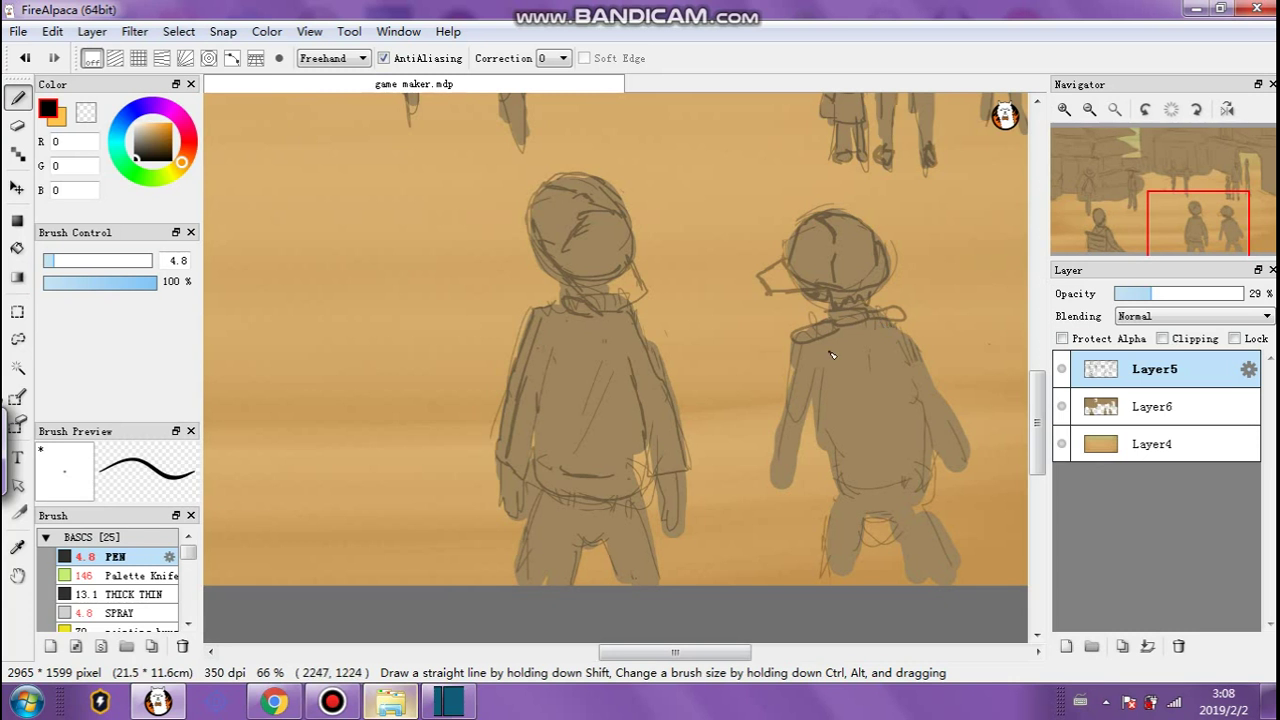
Draw a diagonal bag strap across the rightmost foreground figure's back, plus the outer arm and the bag outline at size 4.8.
left_click_drag(833, 322, 905, 416)
mouse_move(860, 356)
left_mouse_down()
mouse_move(916, 424)
mouse_move(903, 413)
mouse_move(962, 439)
mouse_move(966, 488)
left_mouse_up()
left_click_drag(892, 327, 955, 425)
left_click_drag(908, 374, 927, 412)
left_click_drag(960, 465, 932, 453)
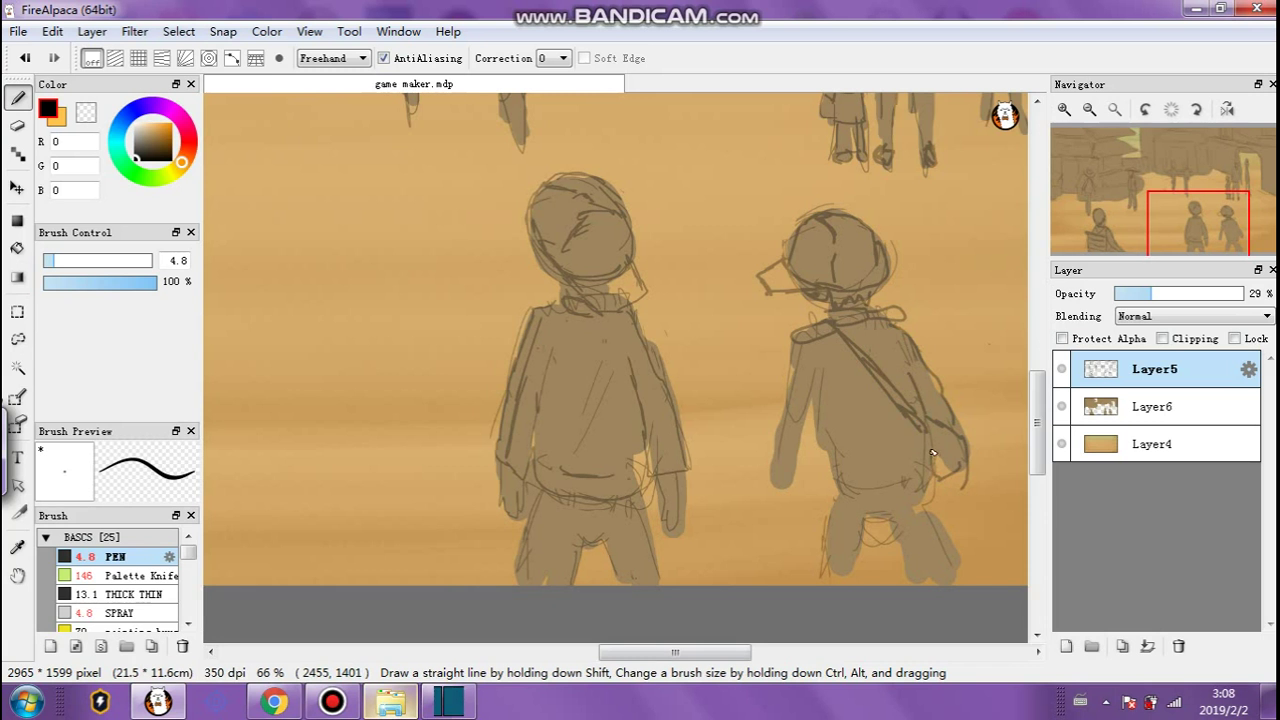
Outline the rightmost foreground figure's torso, jacket hem, other arm and striding legs at pen size 4.8.
mouse_move(815, 394)
left_mouse_down()
mouse_move(832, 464)
mouse_move(912, 484)
left_mouse_up()
left_click_drag(804, 352, 782, 464)
mouse_move(812, 398)
left_mouse_down()
mouse_move(793, 461)
mouse_move(773, 471)
mouse_move(861, 501)
mouse_move(841, 515)
mouse_move(837, 496)
mouse_move(816, 578)
left_mouse_up()
mouse_move(880, 523)
left_mouse_down()
mouse_move(866, 594)
mouse_move(870, 578)
left_mouse_up()
left_click_drag(914, 534, 888, 580)
left_click_drag(905, 480, 976, 592)
On Layer6, fill the rightmost figure's legs and the middle figure's waist with the sampled brown (160, 133, 94) at pen size 49.
left_click(1128, 408)
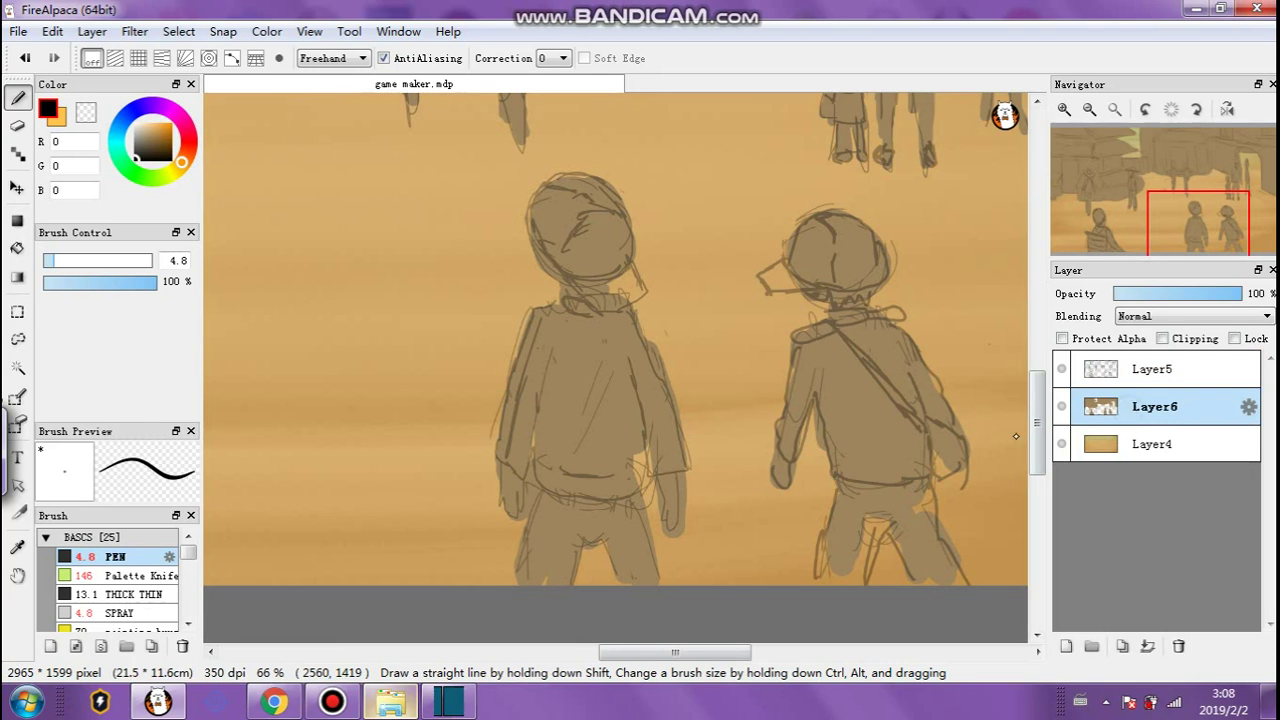
left_click(880, 390, "alt")
left_click_drag(135, 268, 123, 263)
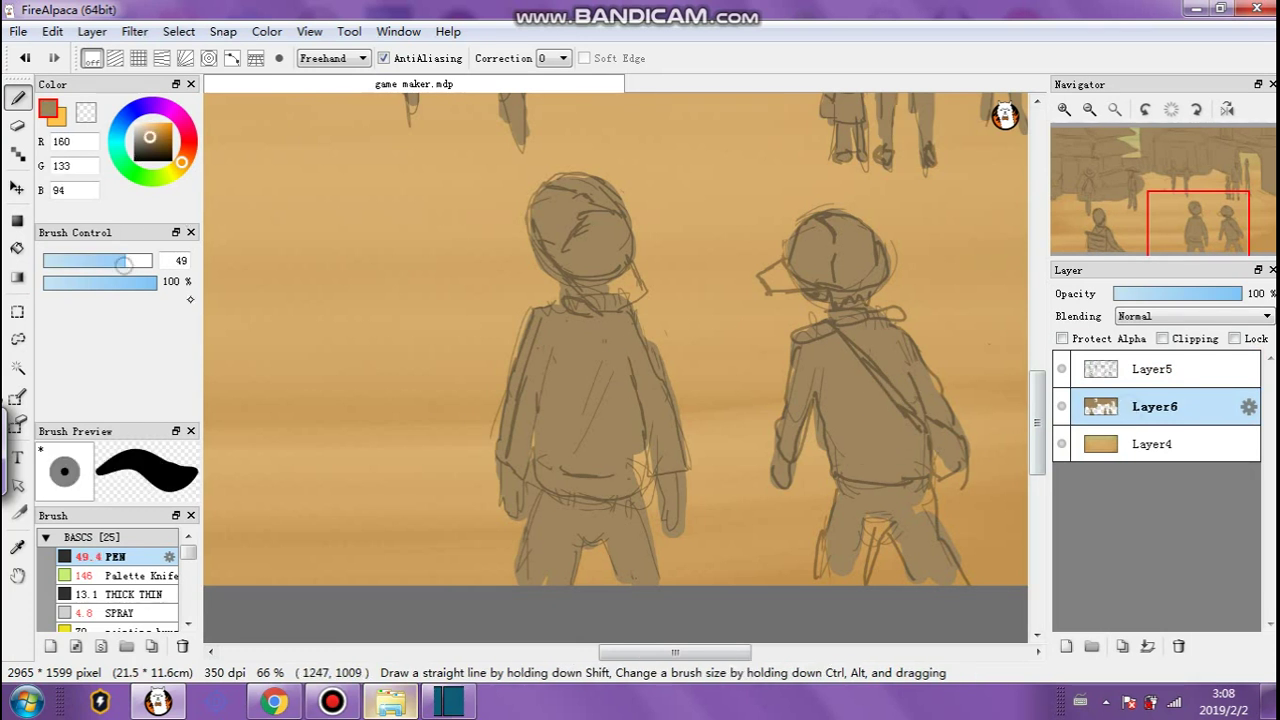
mouse_move(829, 580)
left_mouse_down()
mouse_move(835, 538)
mouse_move(851, 568)
mouse_move(905, 506)
mouse_move(902, 492)
mouse_move(947, 566)
mouse_move(931, 579)
mouse_move(881, 524)
left_mouse_up()
mouse_move(620, 466)
left_mouse_down()
mouse_move(634, 449)
mouse_move(629, 497)
left_mouse_up()
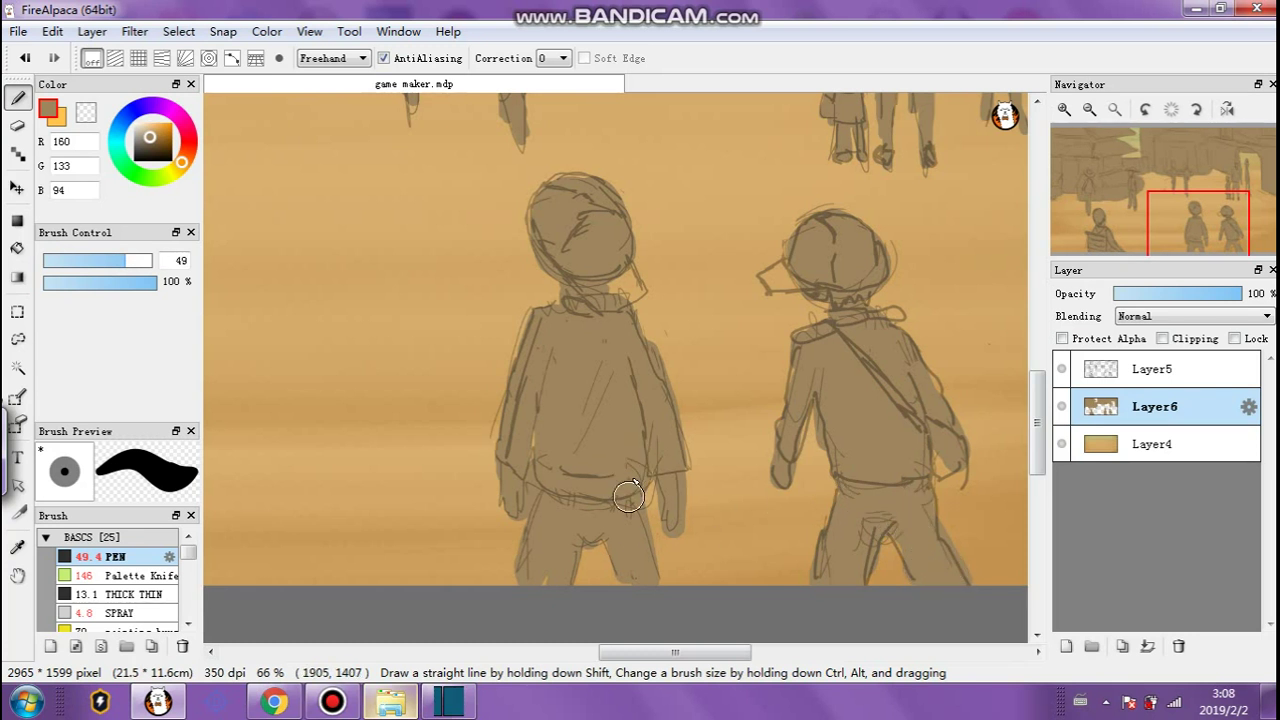
Fill the middle figure's head and collar gaps and the rightmost figure's cap brim, collar and bag with brown at pen size 6.5.
left_click_drag(80, 257, 55, 259)
left_click_drag(631, 294, 629, 270)
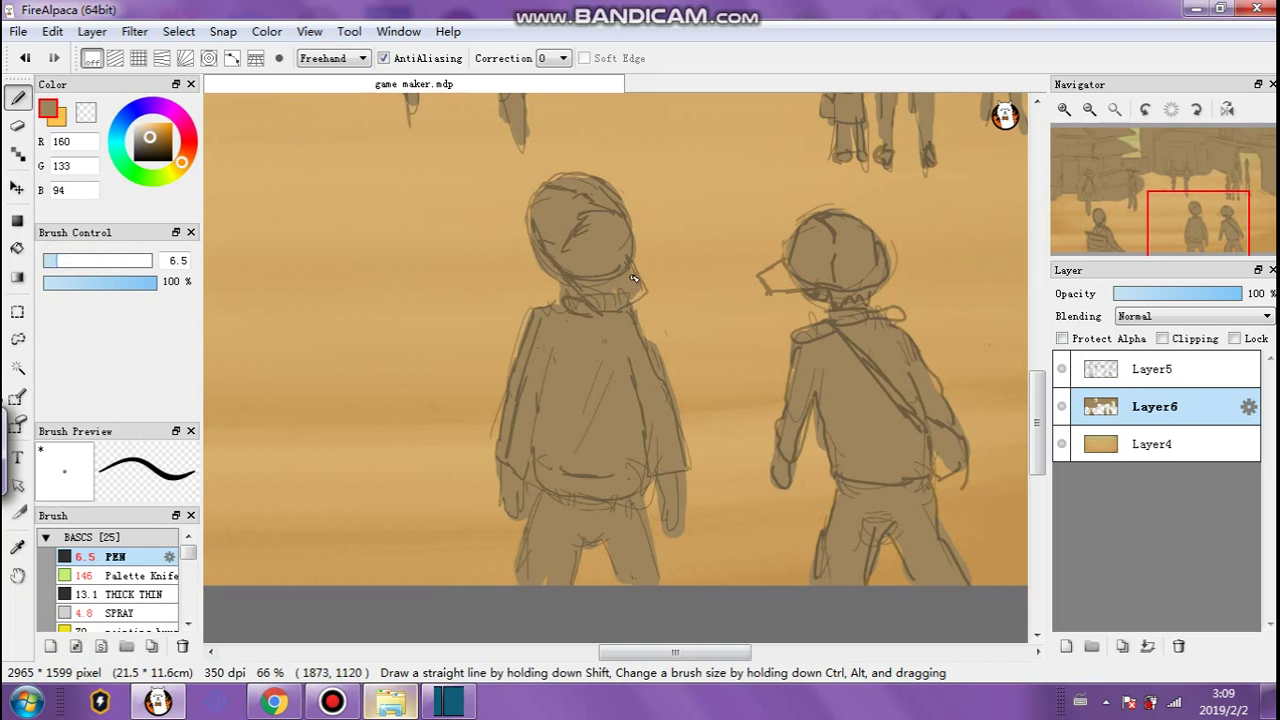
mouse_move(590, 186)
left_mouse_down()
mouse_move(540, 189)
mouse_move(540, 236)
left_mouse_up()
mouse_move(778, 269)
left_mouse_down()
mouse_move(768, 285)
mouse_move(840, 315)
left_mouse_up()
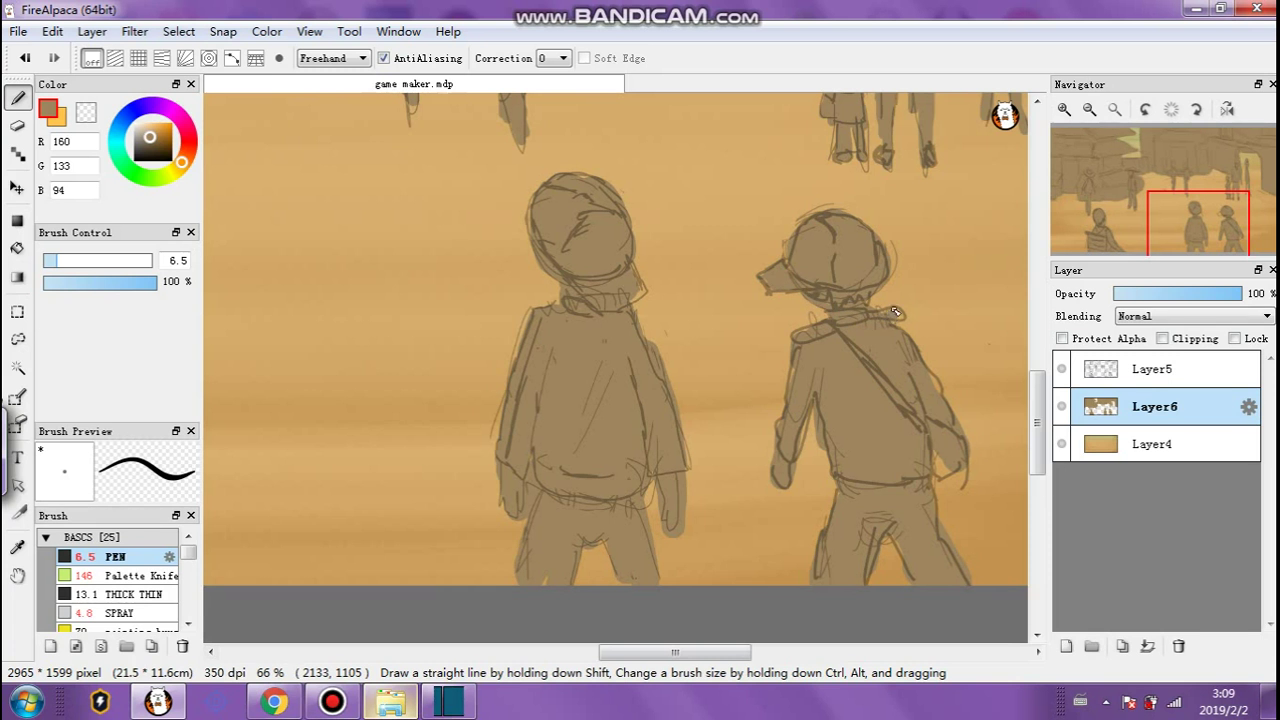
left_click_drag(937, 459, 942, 472)
left_click_drag(935, 382, 947, 416)
Thicken the outline of the figure in the conical hat, including hat, jacket, arms and trousers, in black on Layer5 at pen size 6.9.
left_click(1110, 107)
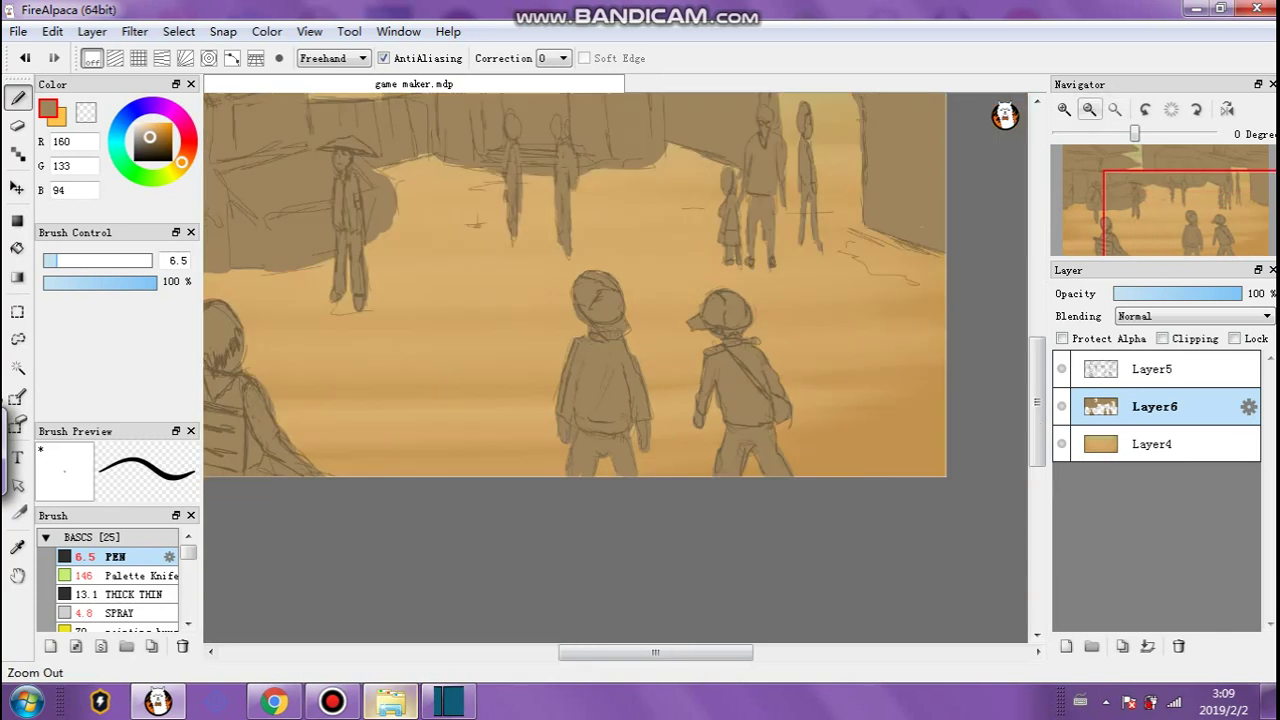
scroll(1030, 325, "up", 1)
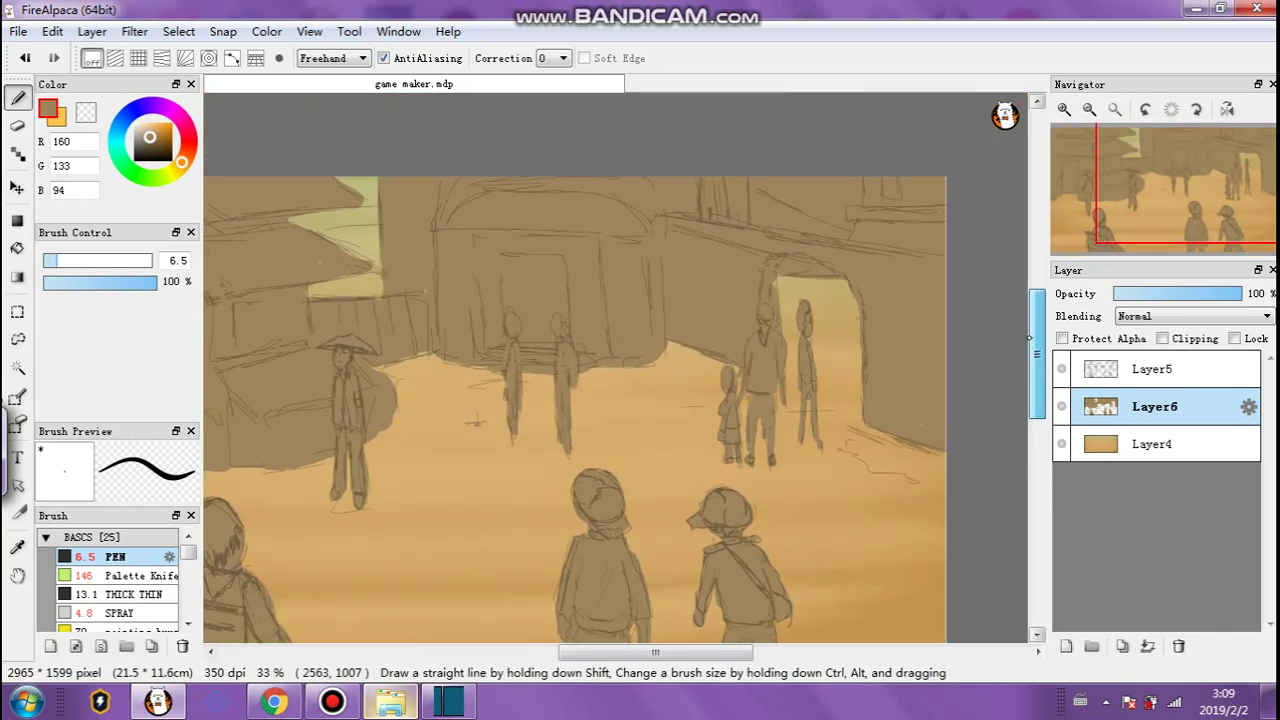
left_click_drag(697, 651, 591, 651)
left_click(136, 160)
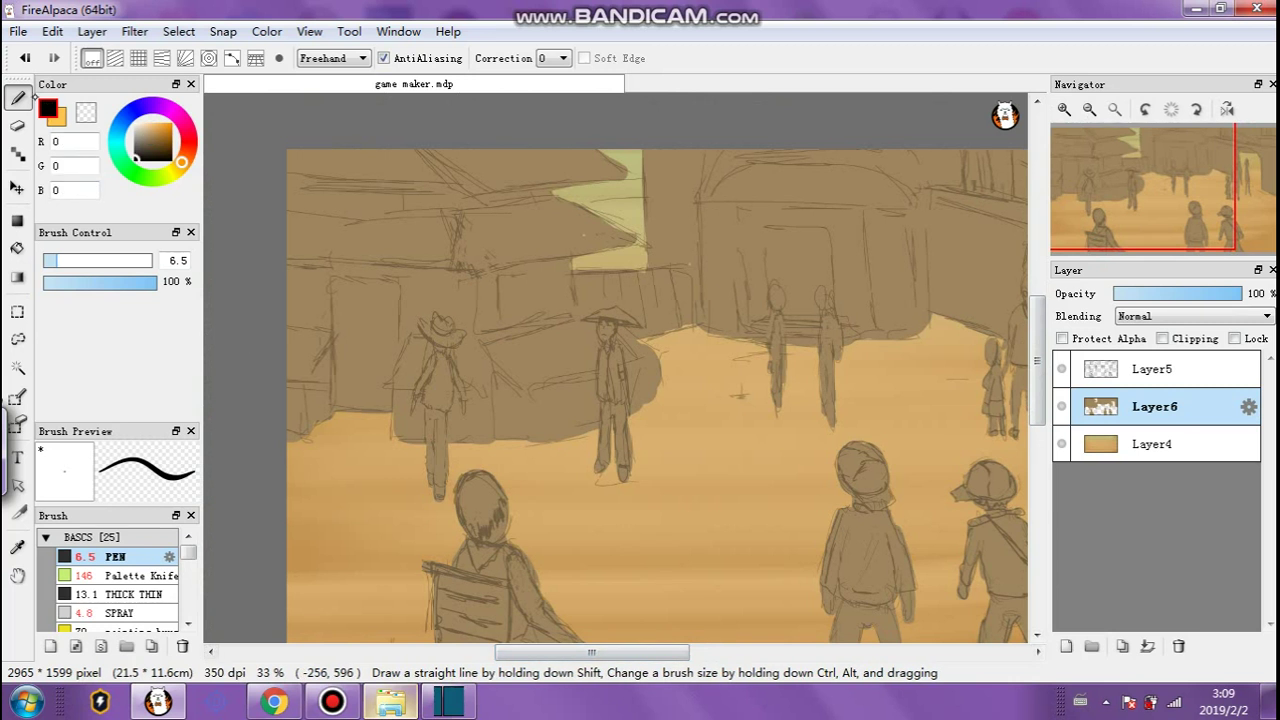
scroll(614, 380, "up", 2)
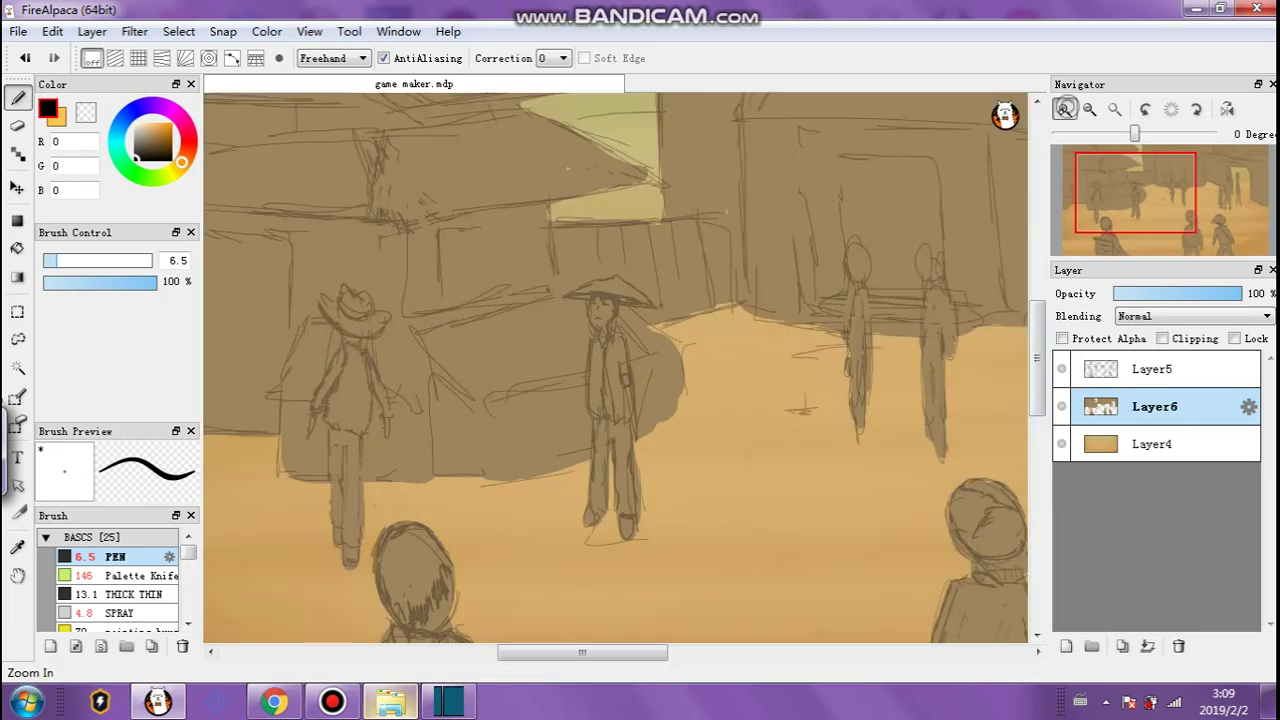
left_click_drag(585, 488, 586, 444)
key("ctrl+z")
left_click(1150, 369)
left_click(51, 260)
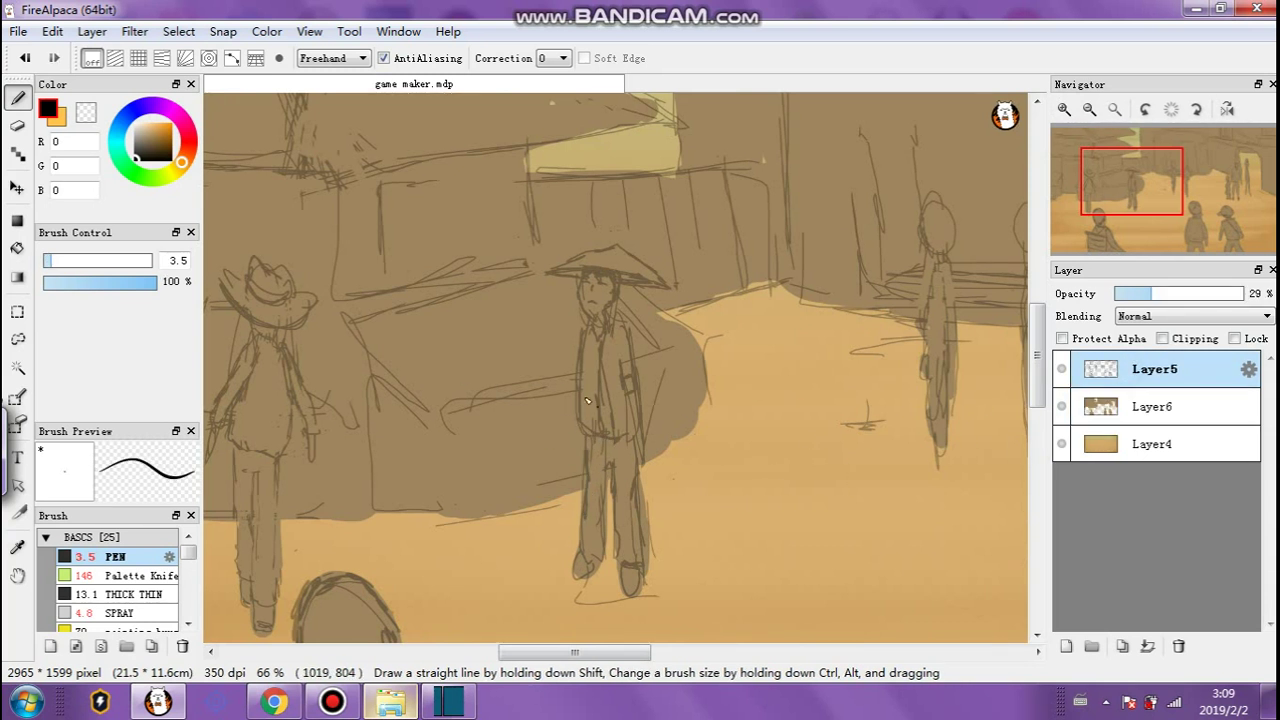
left_click(58, 260)
mouse_move(585, 548)
left_mouse_down()
mouse_move(590, 333)
mouse_move(572, 262)
left_mouse_up()
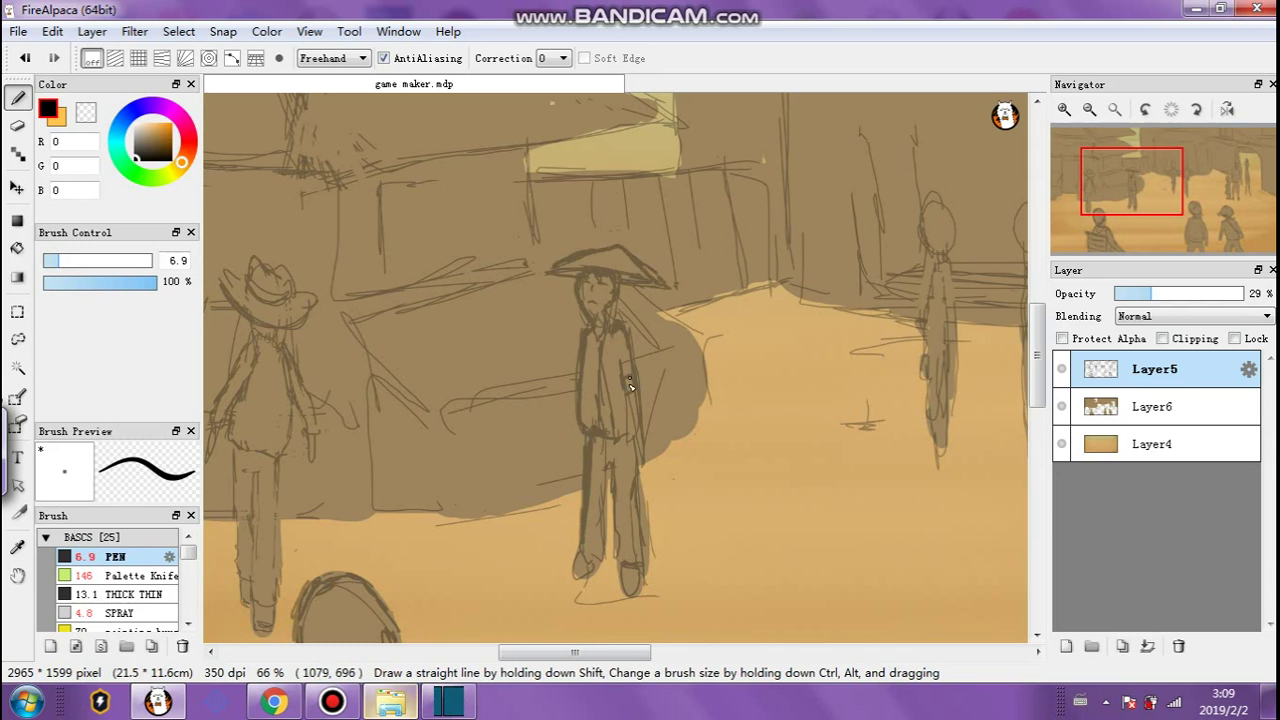
left_click_drag(631, 371, 634, 411)
left_click_drag(609, 469, 602, 553)
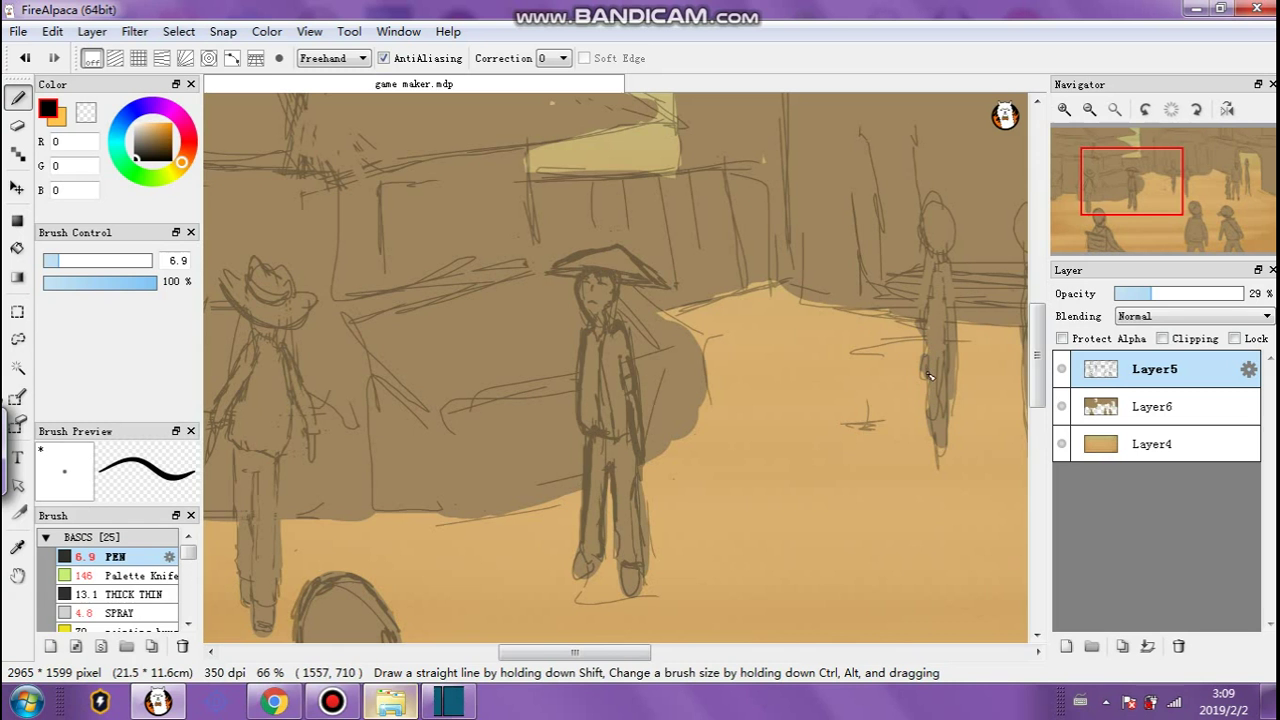
Thicken the cowboy-hat figure's outline on Layer5, including hat, collar, arms and jacket, with the black pen at size 6.5.
left_click_drag(575, 651, 519, 651)
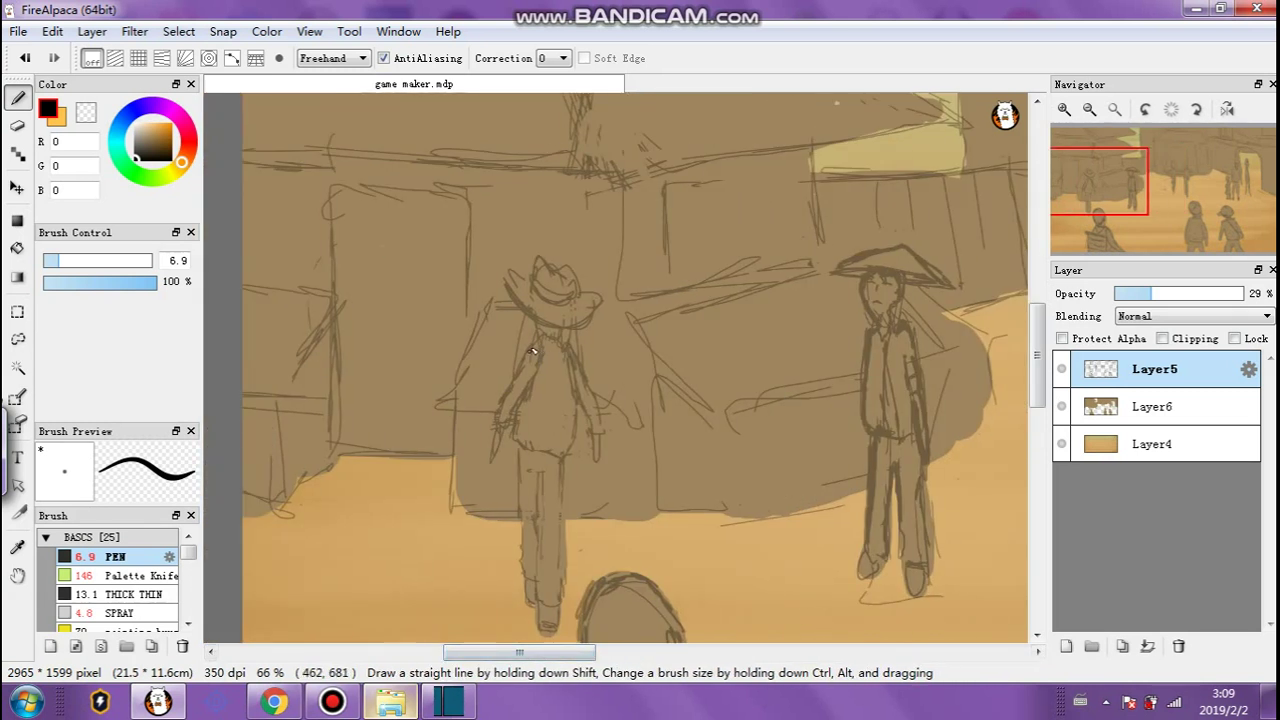
left_click(57, 261)
left_click_drag(515, 377, 501, 410)
mouse_move(547, 334)
left_mouse_down()
mouse_move(538, 347)
mouse_move(516, 296)
mouse_move(560, 266)
mouse_move(596, 322)
mouse_move(585, 326)
mouse_move(602, 429)
mouse_move(541, 445)
left_mouse_up()
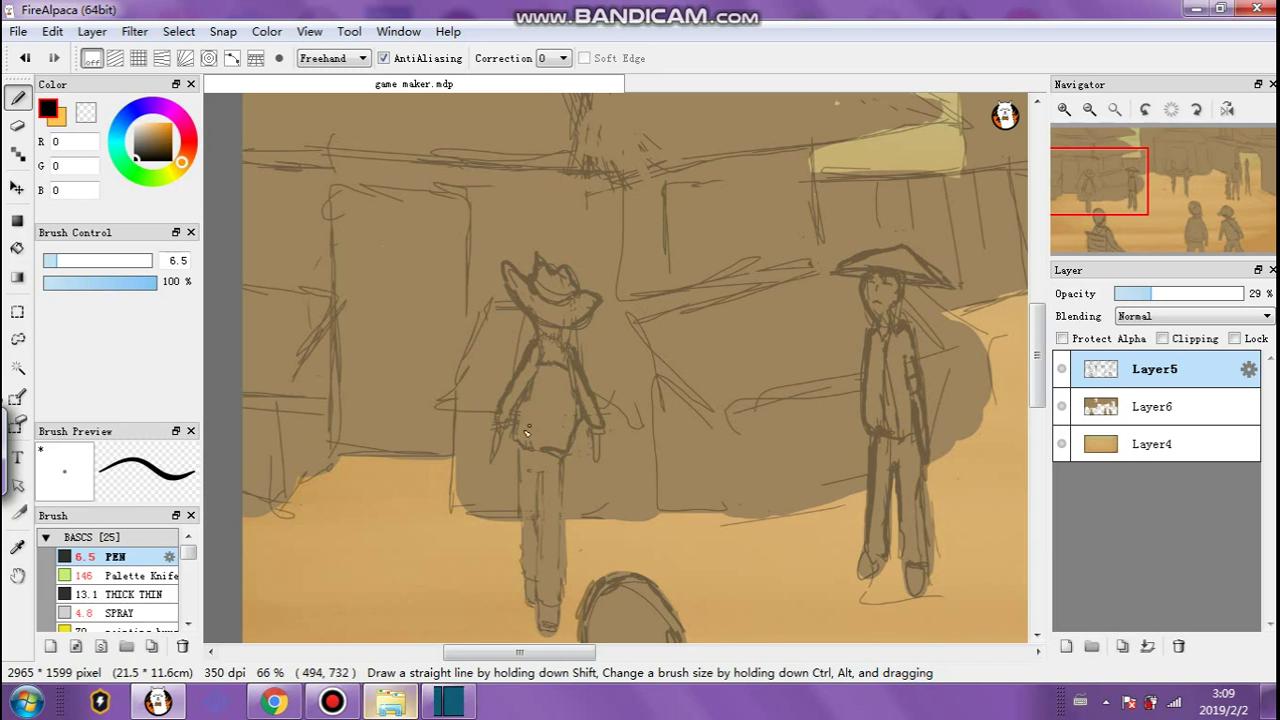
mouse_move(521, 452)
left_mouse_down()
mouse_move(530, 588)
mouse_move(548, 540)
mouse_move(540, 481)
mouse_move(563, 560)
mouse_move(562, 612)
mouse_move(524, 569)
mouse_move(540, 620)
mouse_move(584, 655)
mouse_move(722, 672)
left_mouse_up()
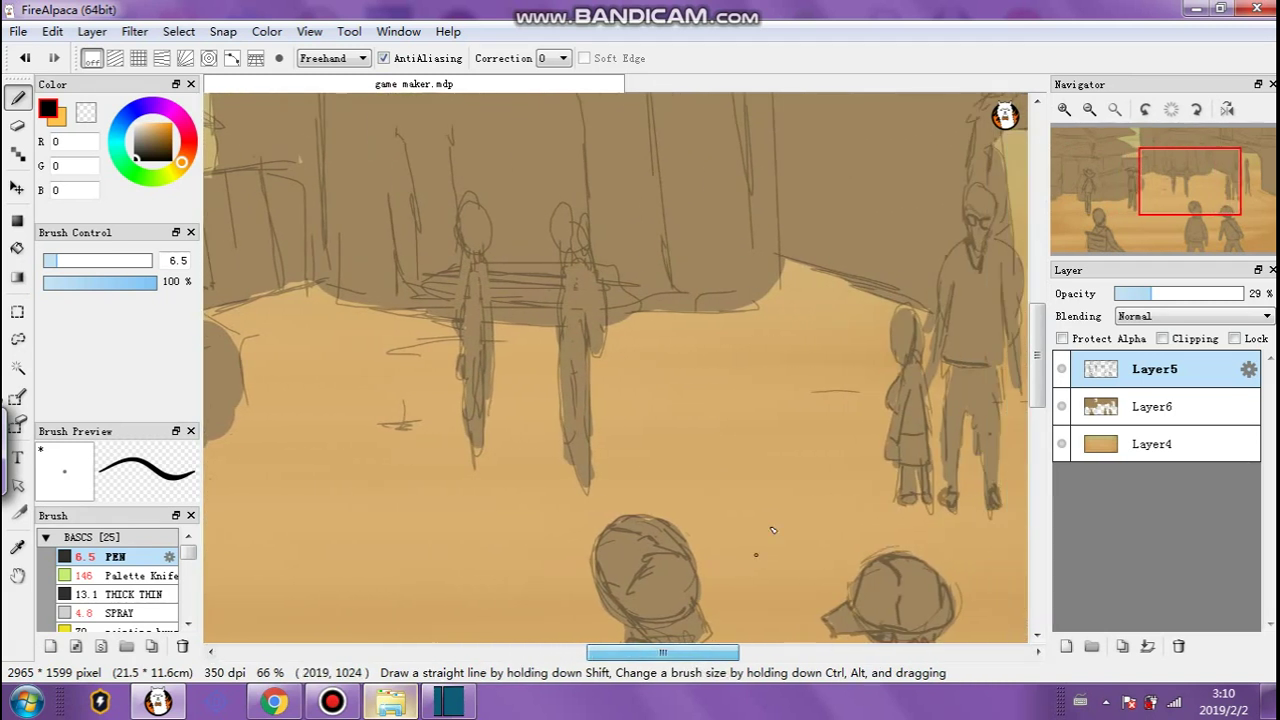
Draw the hair and thicken the bodies and legs of the two distant central figures at pen size 6.9.
left_click(58, 261)
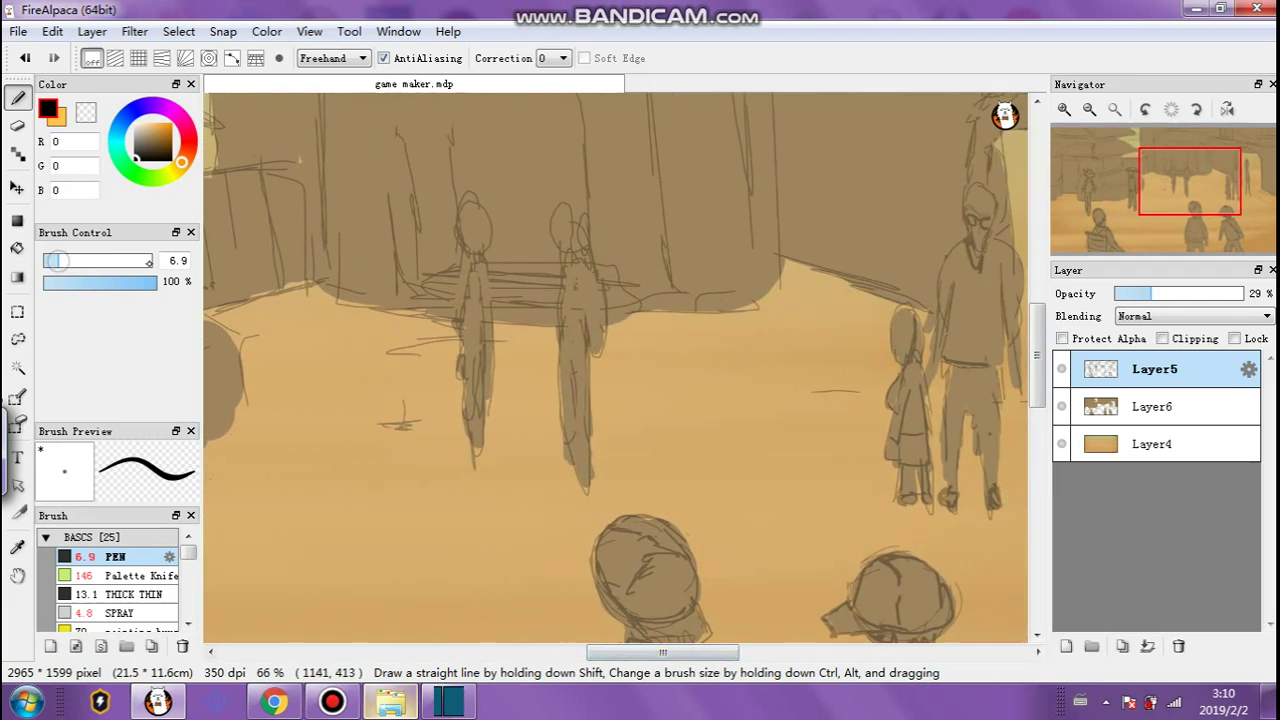
mouse_move(463, 235)
left_mouse_down()
mouse_move(479, 240)
mouse_move(486, 222)
mouse_move(578, 236)
mouse_move(571, 228)
mouse_move(588, 256)
mouse_move(583, 216)
left_mouse_up()
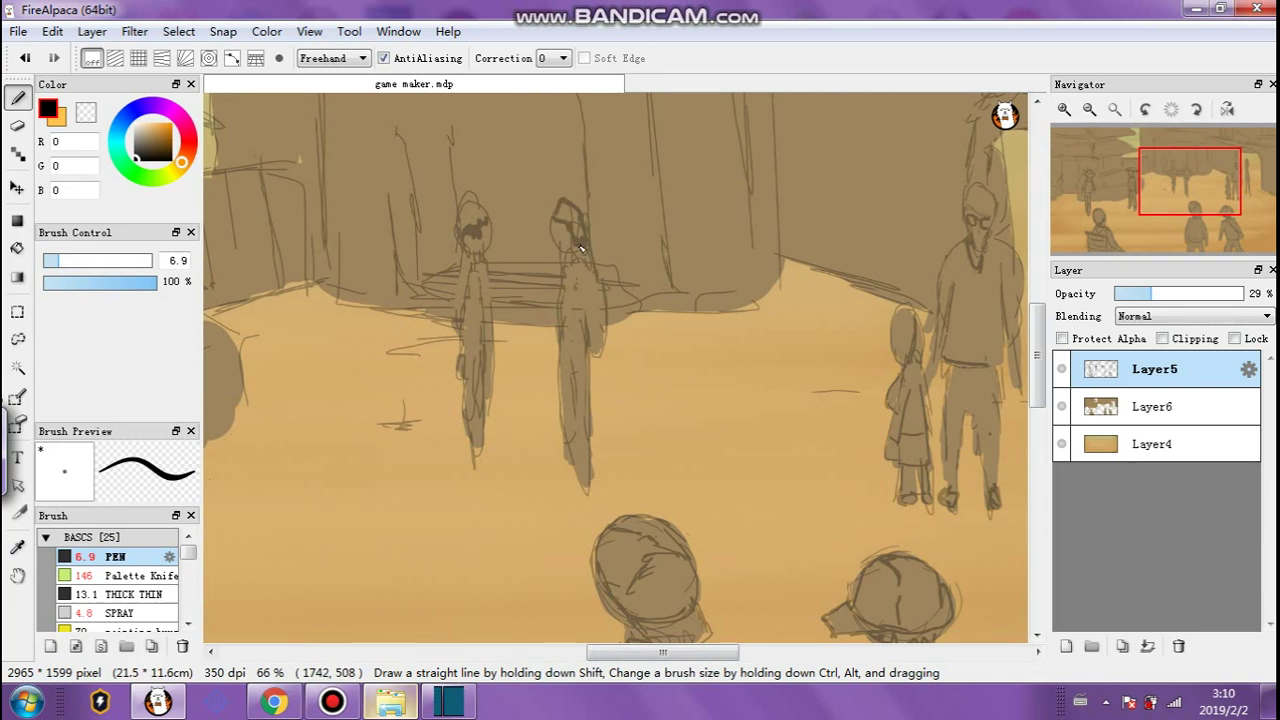
mouse_move(577, 260)
left_mouse_down()
mouse_move(603, 302)
mouse_move(602, 324)
mouse_move(585, 329)
left_mouse_up()
mouse_move(570, 275)
left_mouse_down()
mouse_move(557, 331)
mouse_move(568, 366)
mouse_move(582, 374)
mouse_move(585, 355)
mouse_move(581, 471)
mouse_move(565, 362)
mouse_move(575, 461)
left_mouse_up()
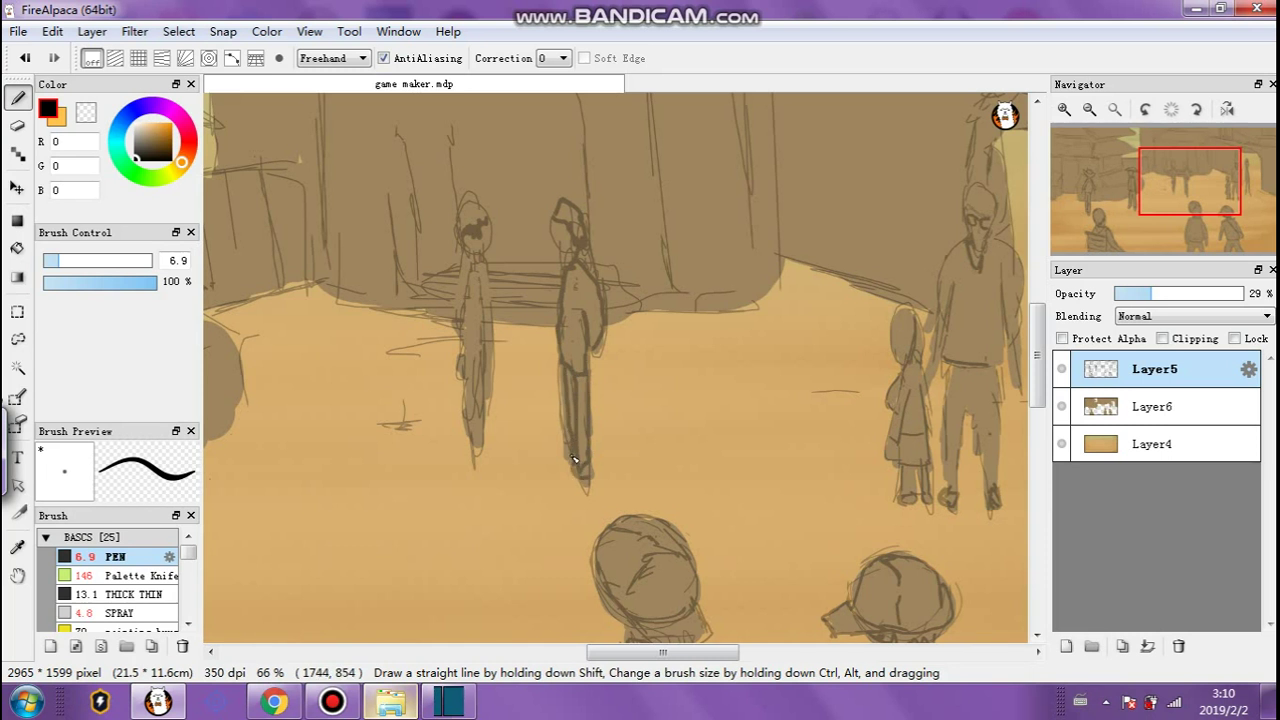
left_click_drag(471, 252, 455, 328)
mouse_move(480, 256)
left_mouse_down()
mouse_move(492, 352)
mouse_move(469, 347)
mouse_move(468, 408)
mouse_move(480, 414)
left_mouse_up()
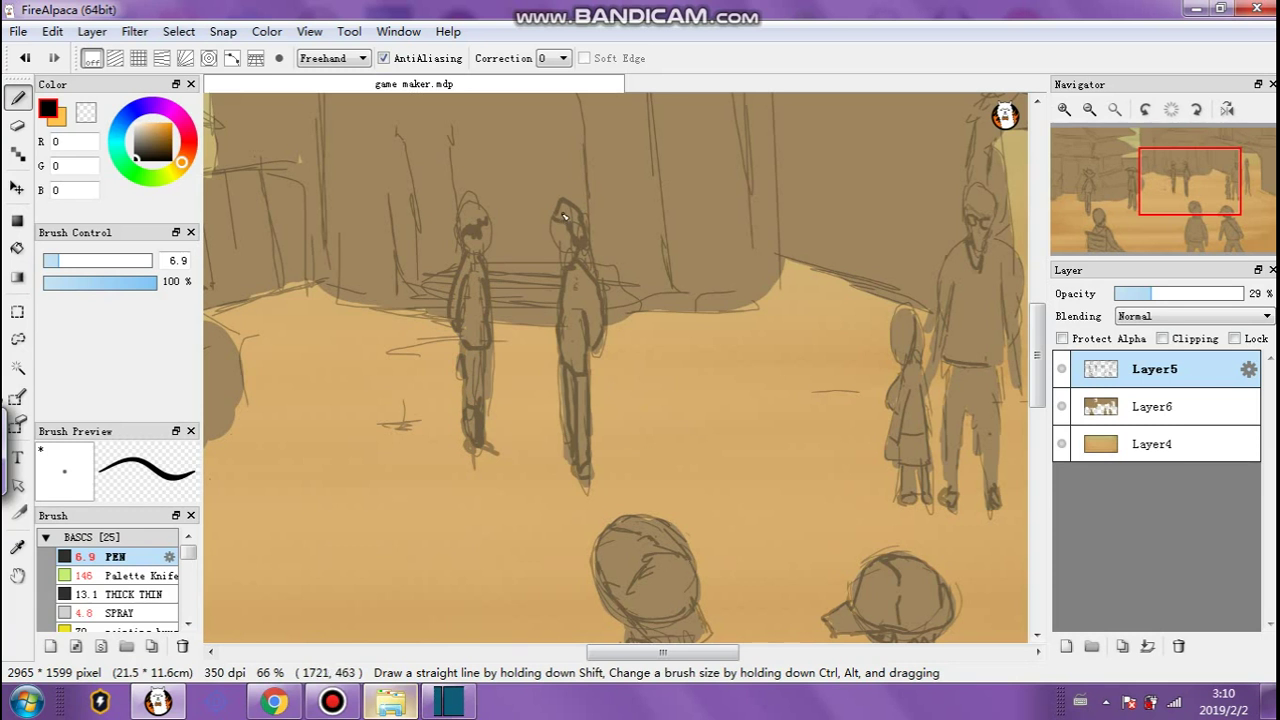
Thicken the outlines of the child and of the adjacent adult's head, torso and near arm at pen size 7.3.
left_click_drag(662, 652, 706, 652)
left_click(50, 260)
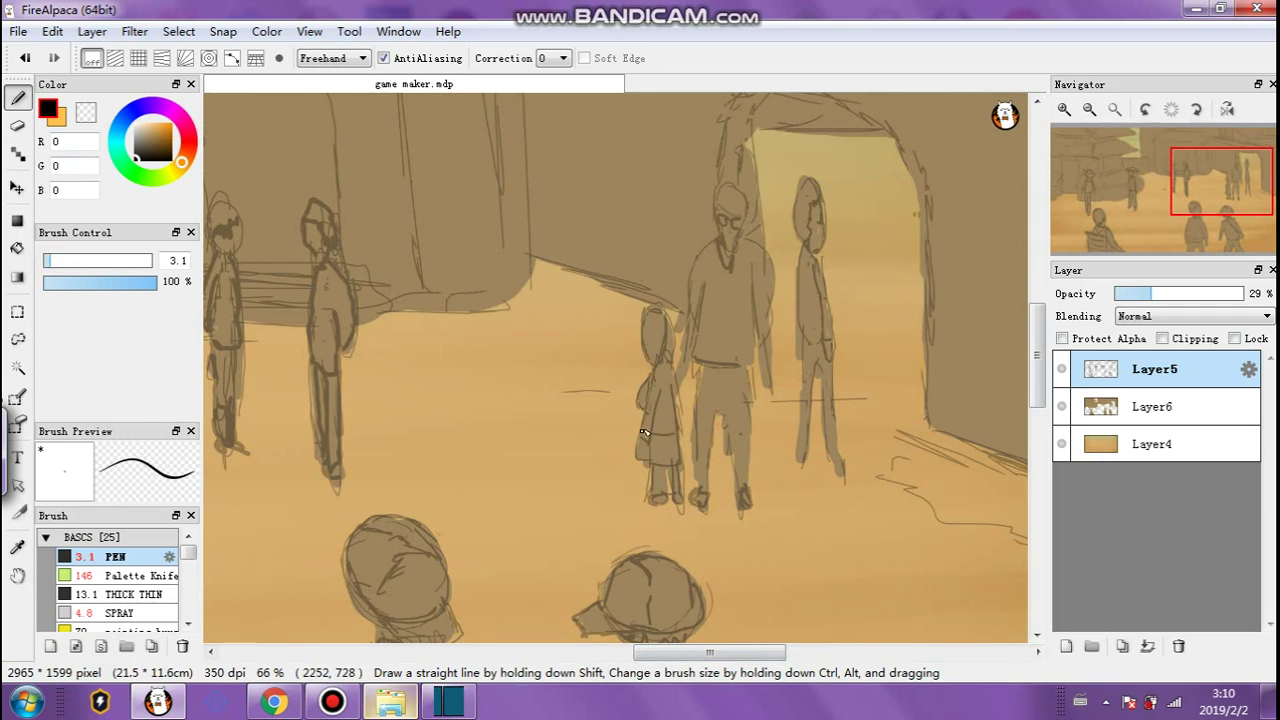
left_click(58, 259)
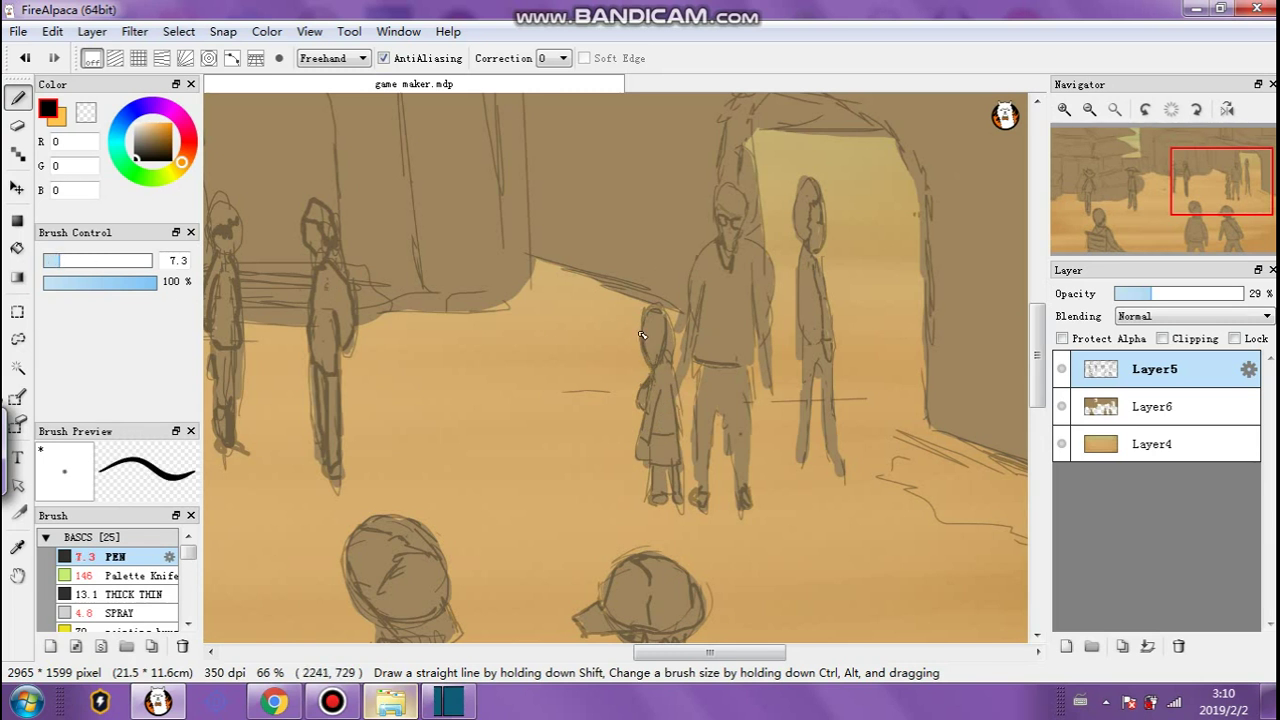
left_click_drag(648, 383, 643, 437)
mouse_move(701, 405)
left_mouse_down()
mouse_move(695, 450)
mouse_move(698, 340)
mouse_move(684, 345)
mouse_move(697, 256)
left_mouse_up()
mouse_move(690, 348)
left_mouse_down()
mouse_move(684, 372)
mouse_move(690, 361)
left_mouse_up()
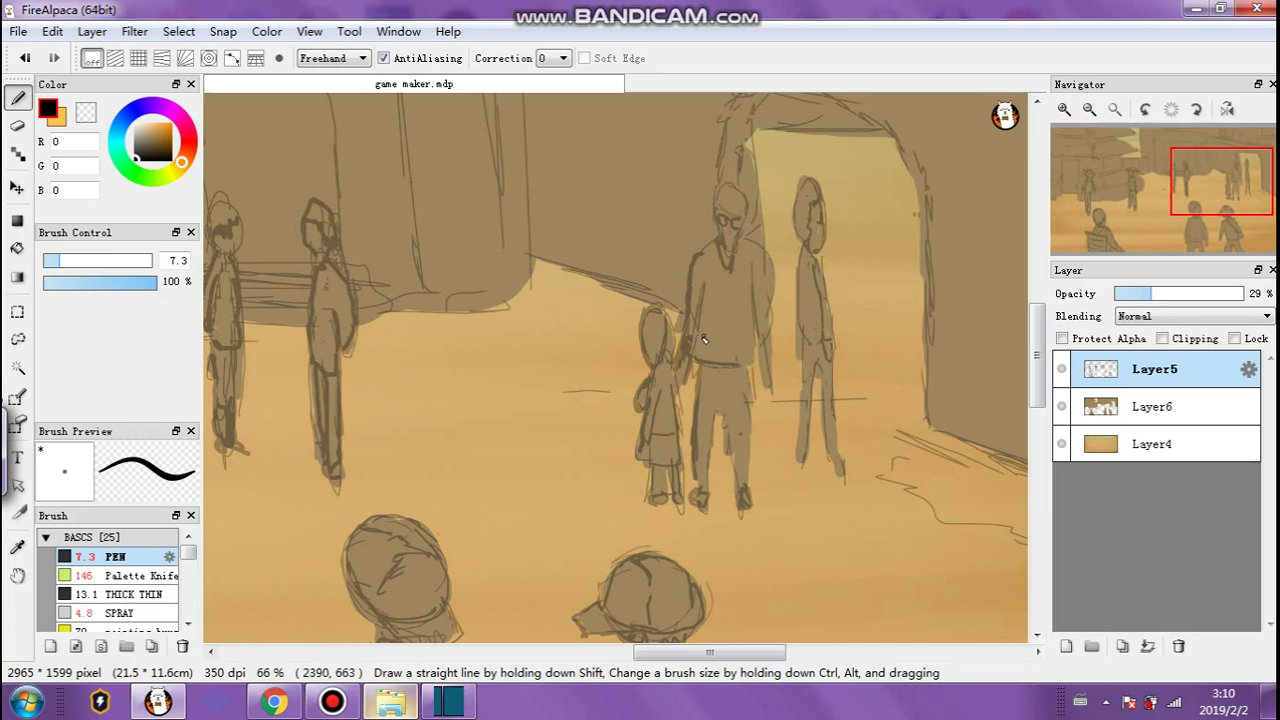
mouse_move(756, 361)
left_mouse_down()
mouse_move(752, 275)
mouse_move(764, 262)
left_mouse_up()
mouse_move(715, 213)
left_mouse_down()
mouse_move(716, 230)
mouse_move(745, 188)
mouse_move(746, 200)
left_mouse_up()
Thicken the head, torso and legs of the figure in the archway, undoing the stray stroke.
mouse_move(800, 232)
left_mouse_down()
mouse_move(806, 242)
mouse_move(795, 217)
mouse_move(794, 344)
left_mouse_up()
key("ctrl+z")
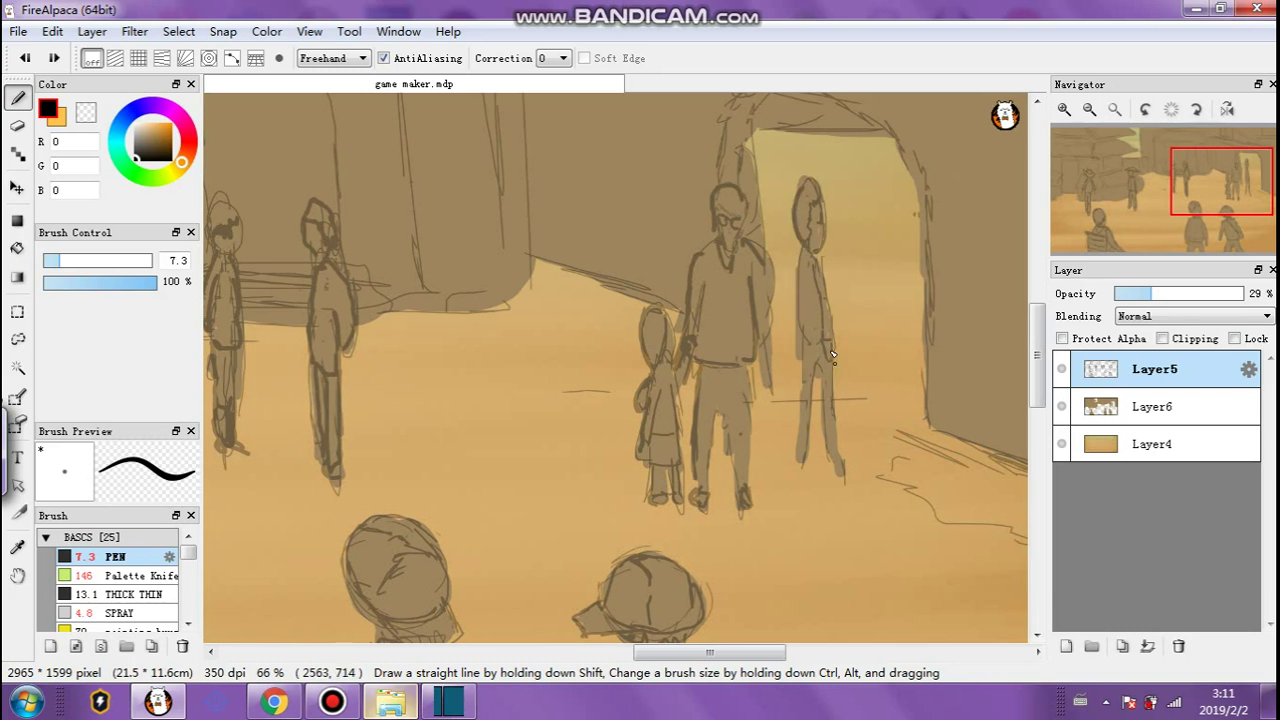
left_click_drag(814, 272, 824, 306)
left_click_drag(800, 250, 806, 444)
left_click_drag(818, 364, 822, 416)
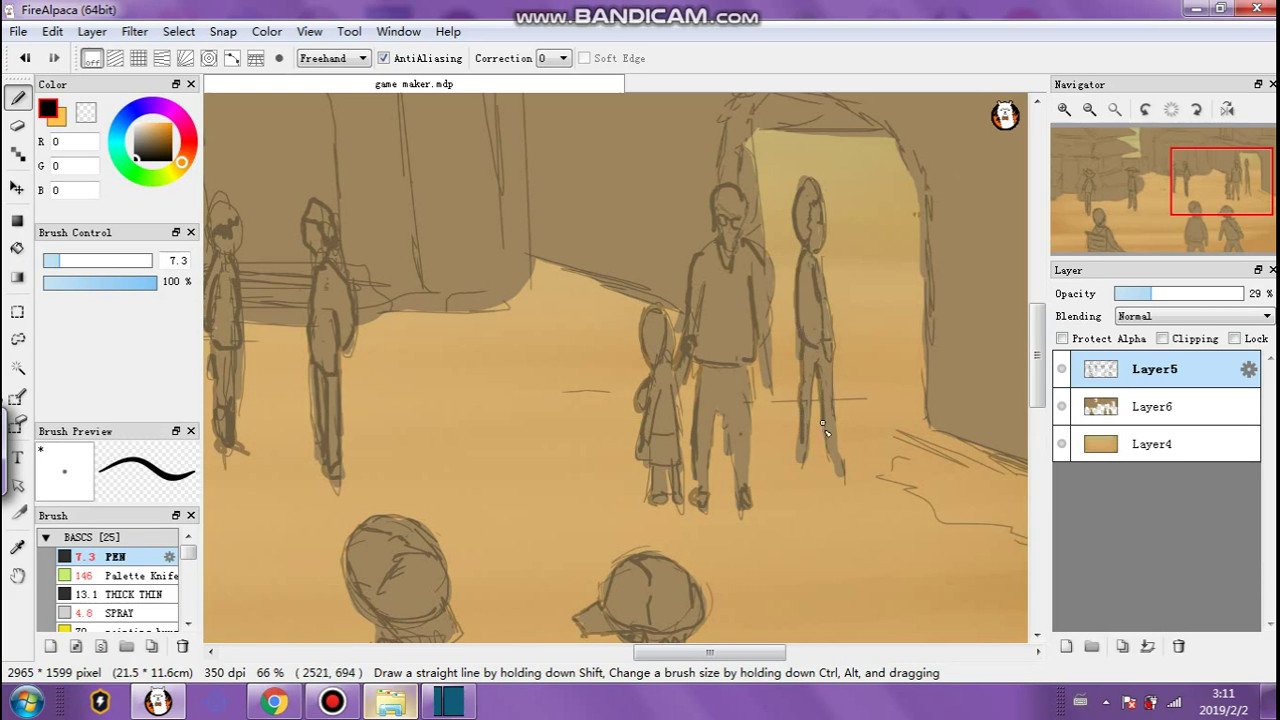
Thicken the adult's trousers, far arm and collar beside the child, and add fine shirt folds at pen size 3.1.
left_click_drag(758, 366, 748, 488)
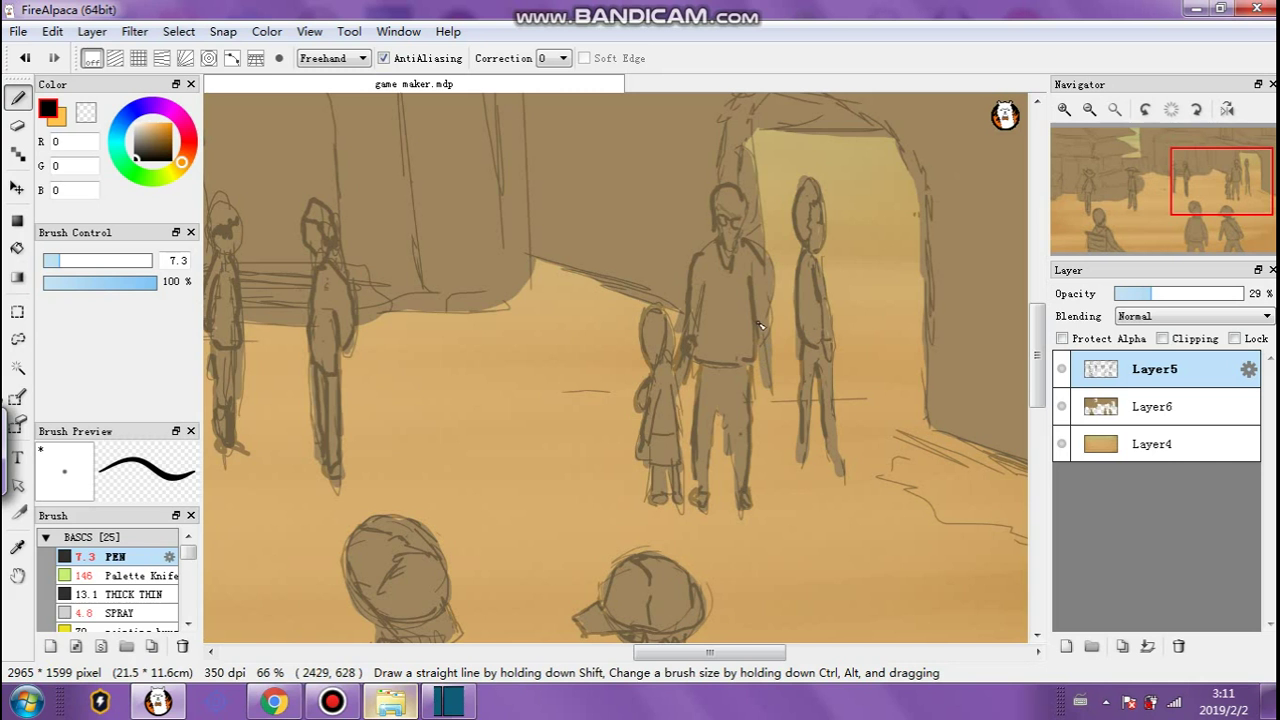
left_click_drag(766, 268, 771, 385)
mouse_move(1073, 145)
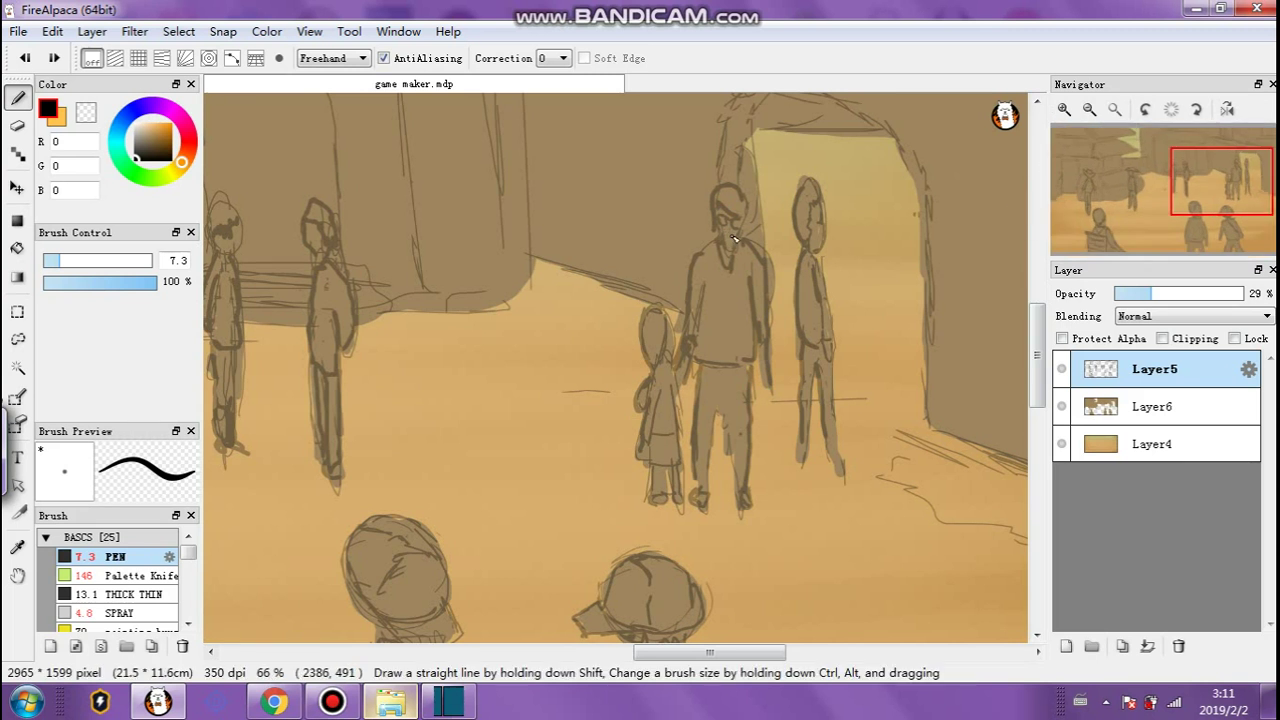
left_click_drag(721, 232, 729, 244)
left_click(53, 262)
left_click_drag(49, 261, 47, 261)
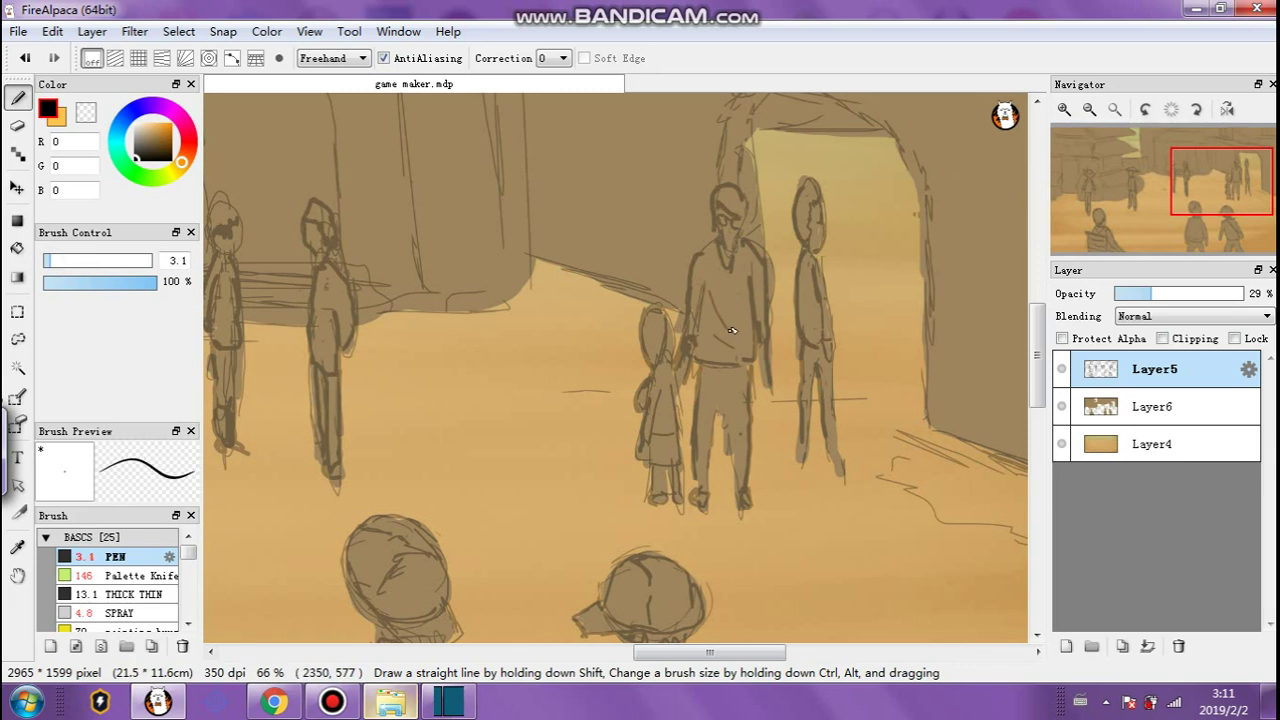
Thicken the outline of the middle foreground figure's head, collar, jacket and arms at pen size 11.6.
left_click(1089, 109)
left_click(1089, 109)
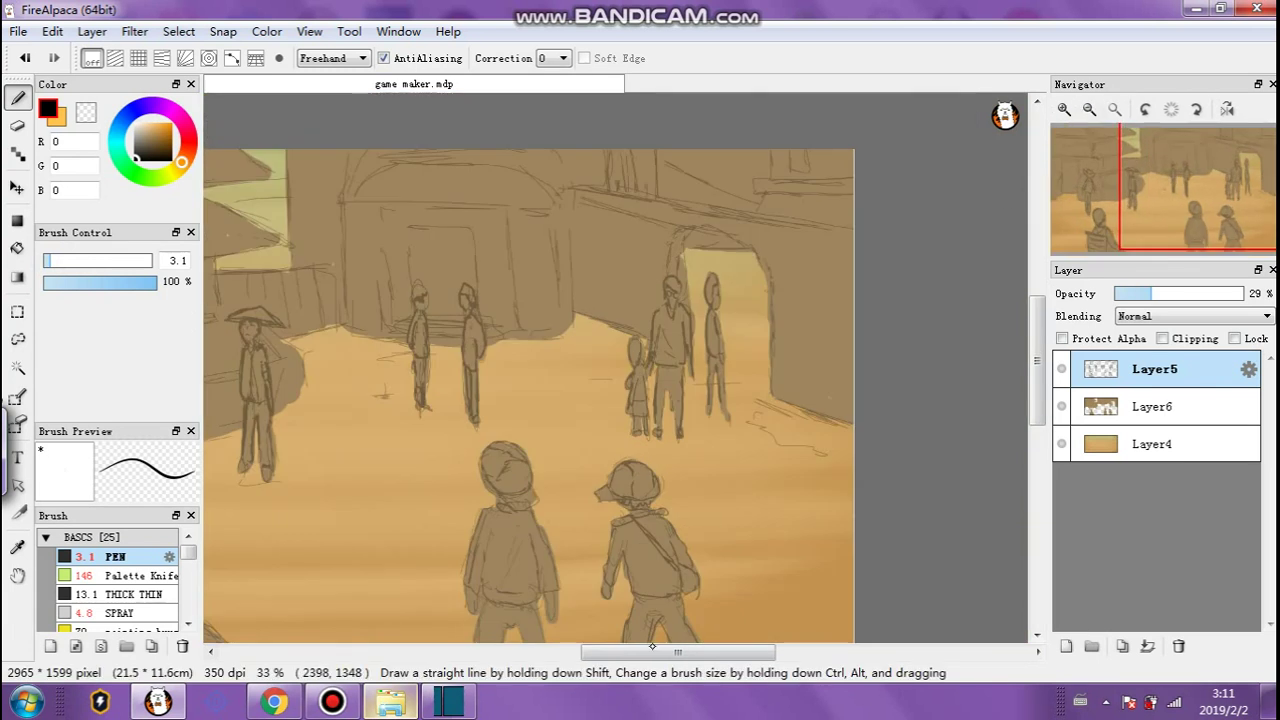
left_click_drag(652, 646, 613, 646)
left_click(61, 261)
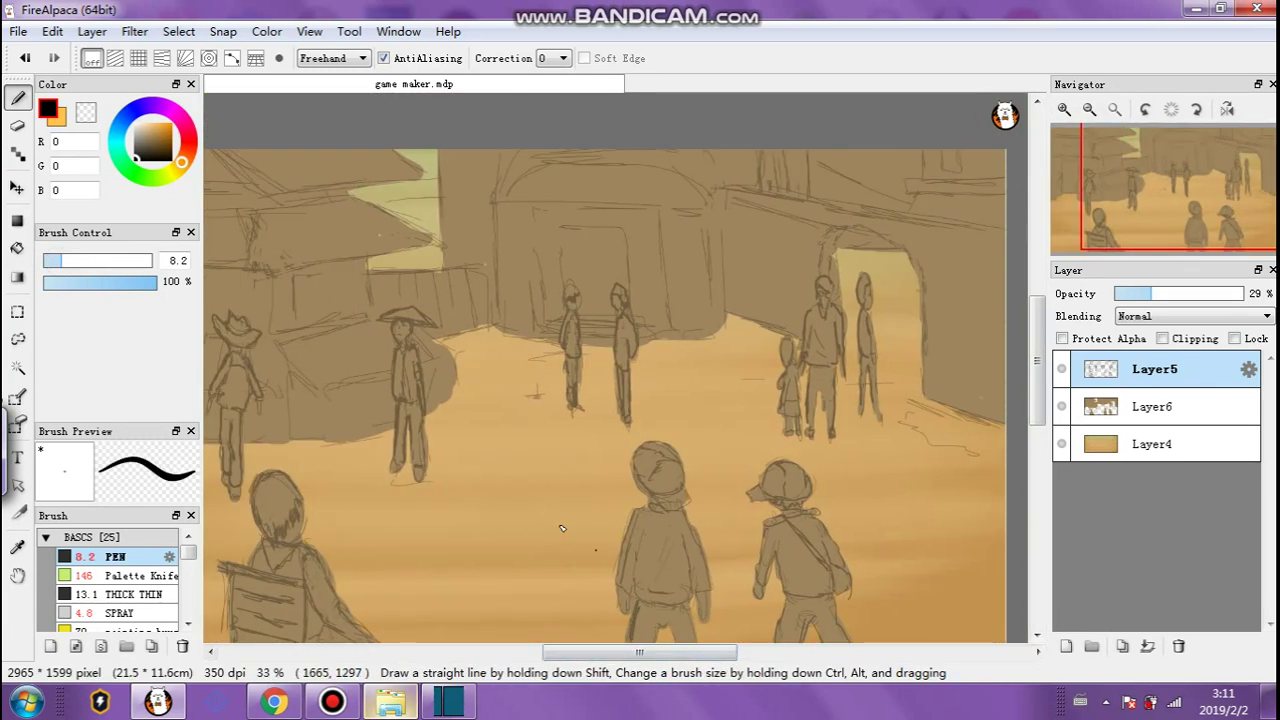
left_click(69, 261)
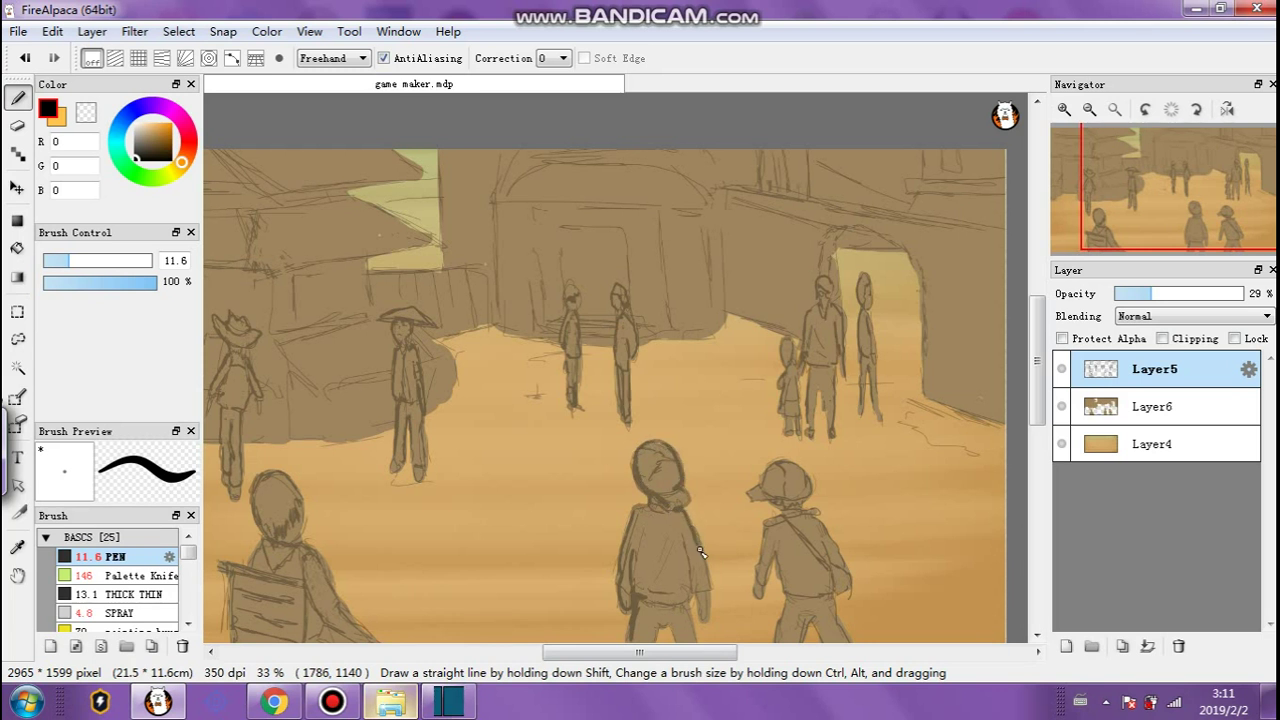
left_click_drag(686, 549, 695, 632)
Undo the stray stroke and thicken the rightmost foreground figure's cap, collar, jacket and bag outline.
mouse_move(779, 564)
left_mouse_down()
mouse_move(774, 586)
mouse_move(766, 548)
mouse_move(762, 586)
mouse_move(763, 527)
mouse_move(795, 599)
mouse_move(779, 640)
mouse_move(820, 617)
mouse_move(847, 637)
left_mouse_up()
key("ctrl+z")
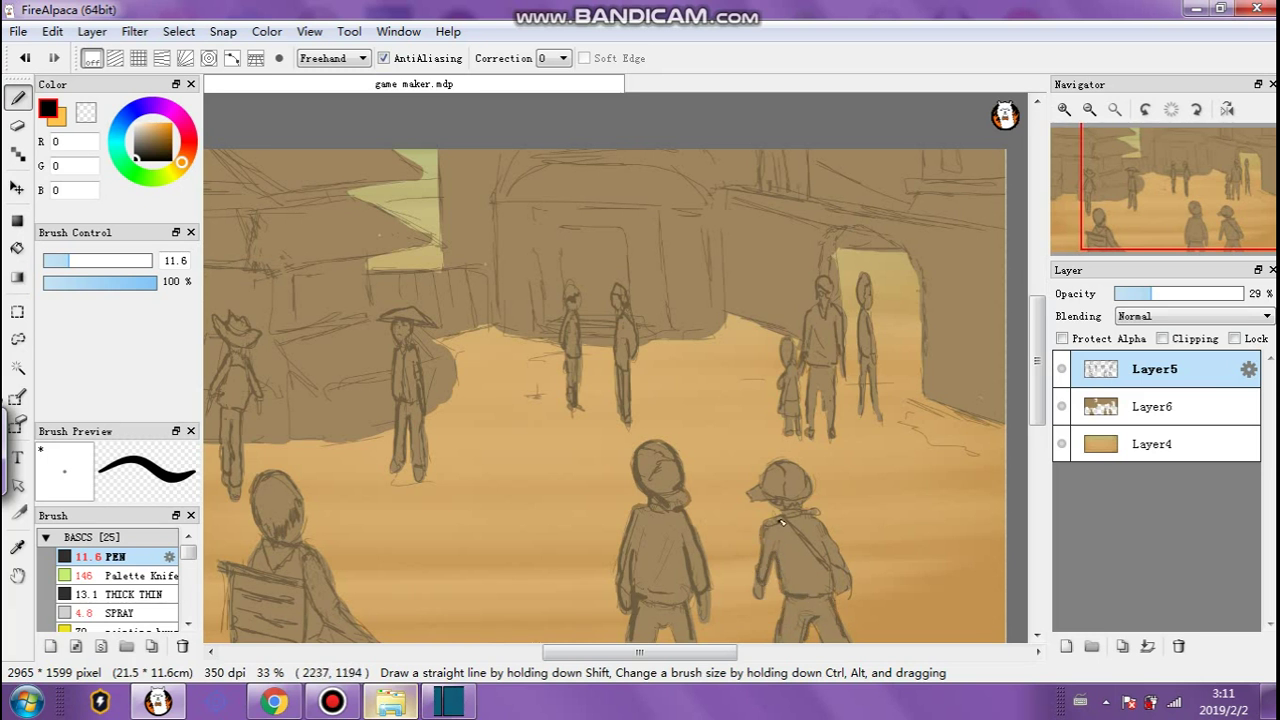
left_click_drag(778, 513, 772, 503)
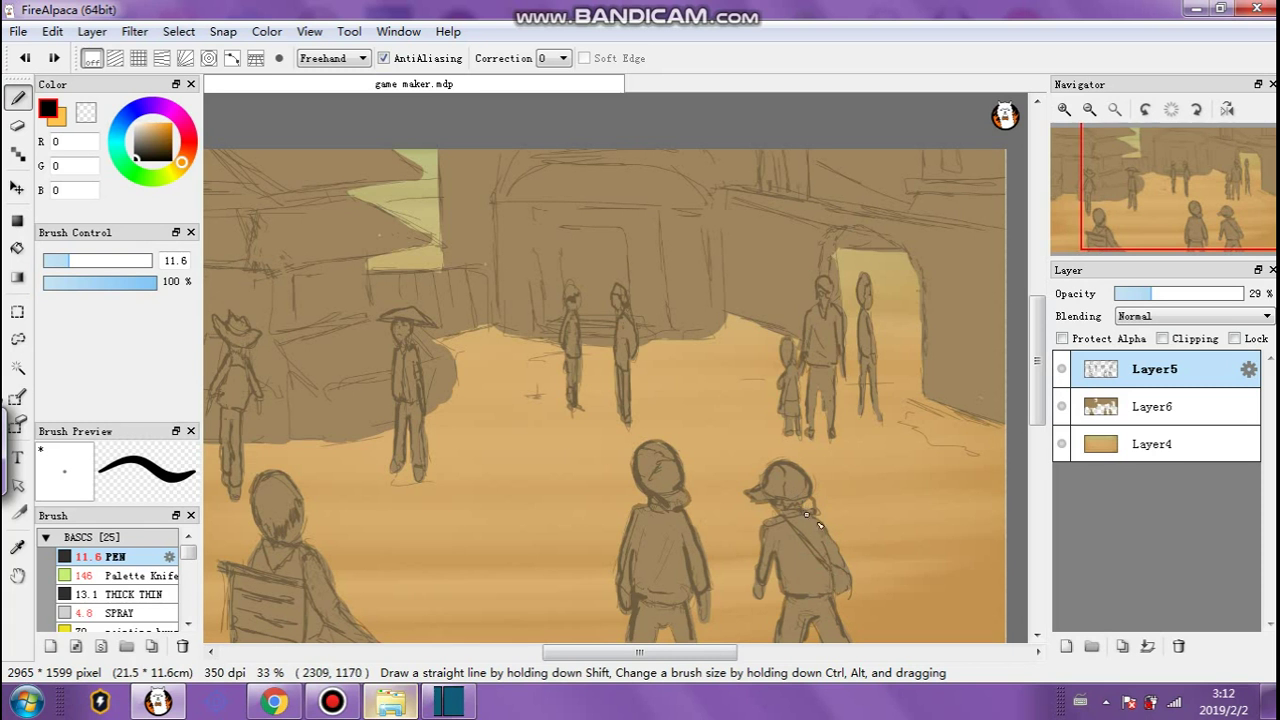
left_click_drag(827, 568, 848, 592)
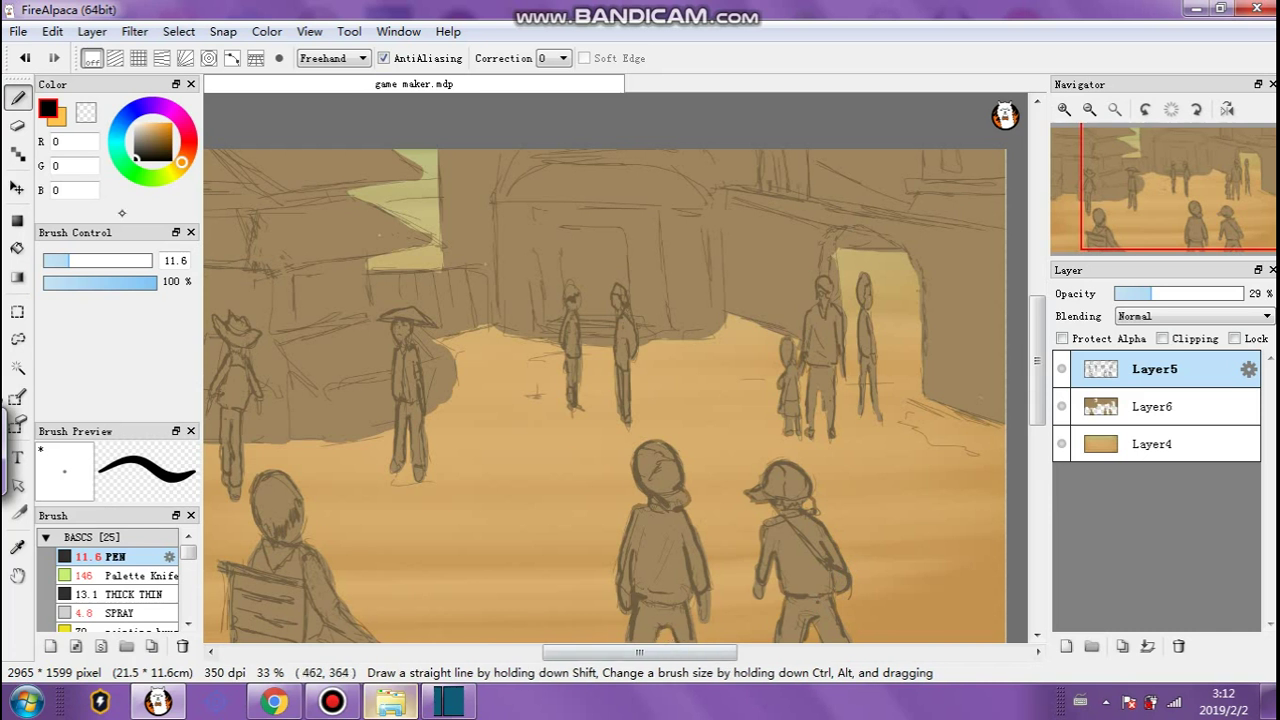
key("e")
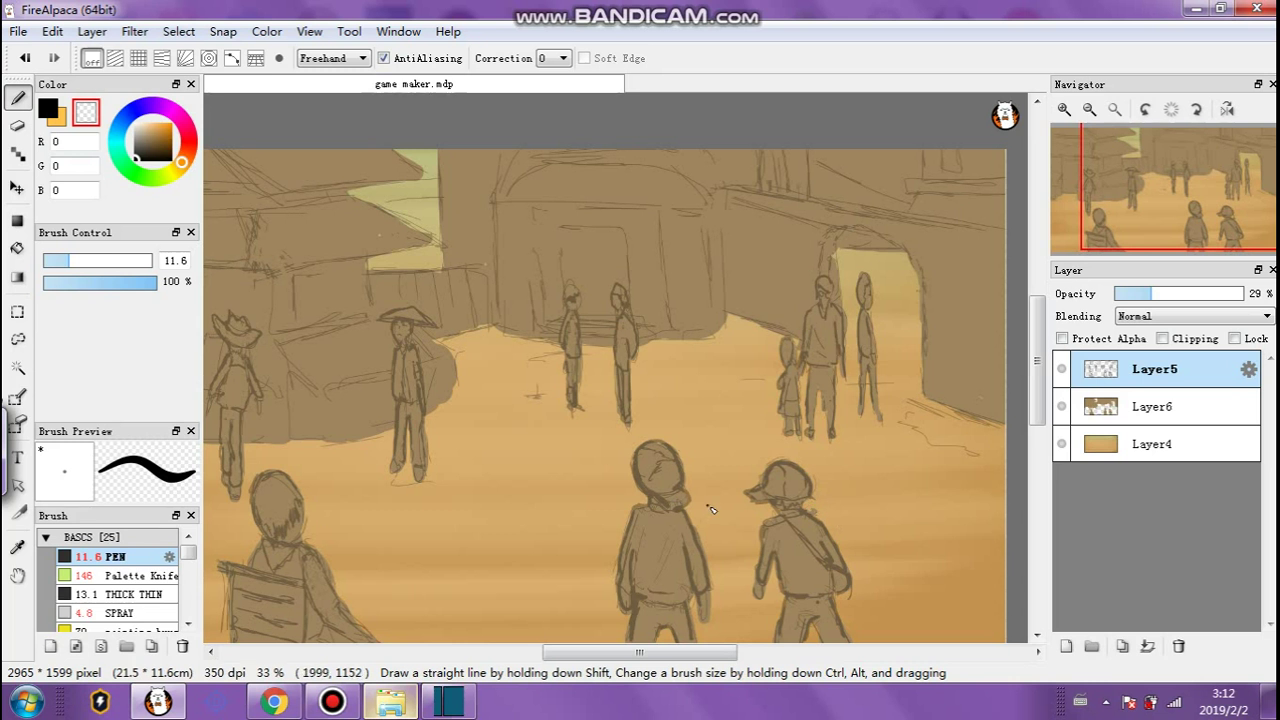
mouse_move(1082, 170)
left_click(1089, 109)
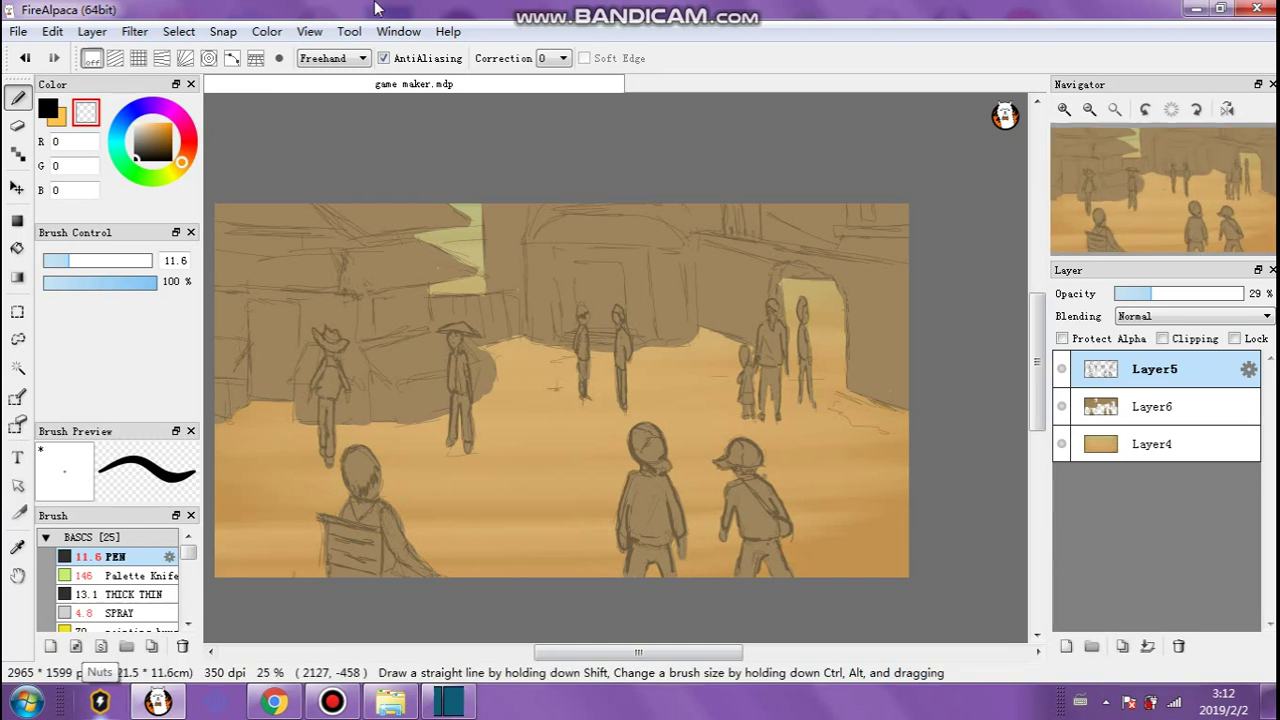
mouse_move(627, 8)
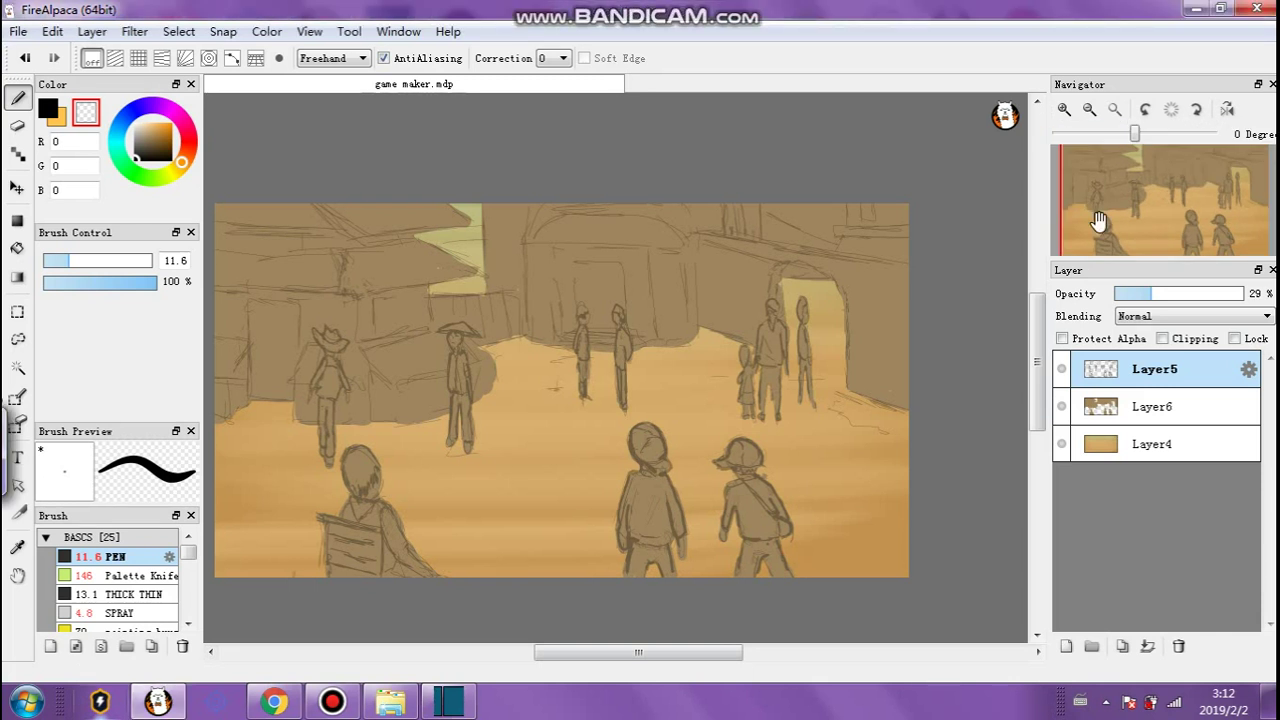
Reactivate the black foreground colour and thicken the doorway frame and the awning outline at the canvas's far-left edge.
left_click(1064, 109)
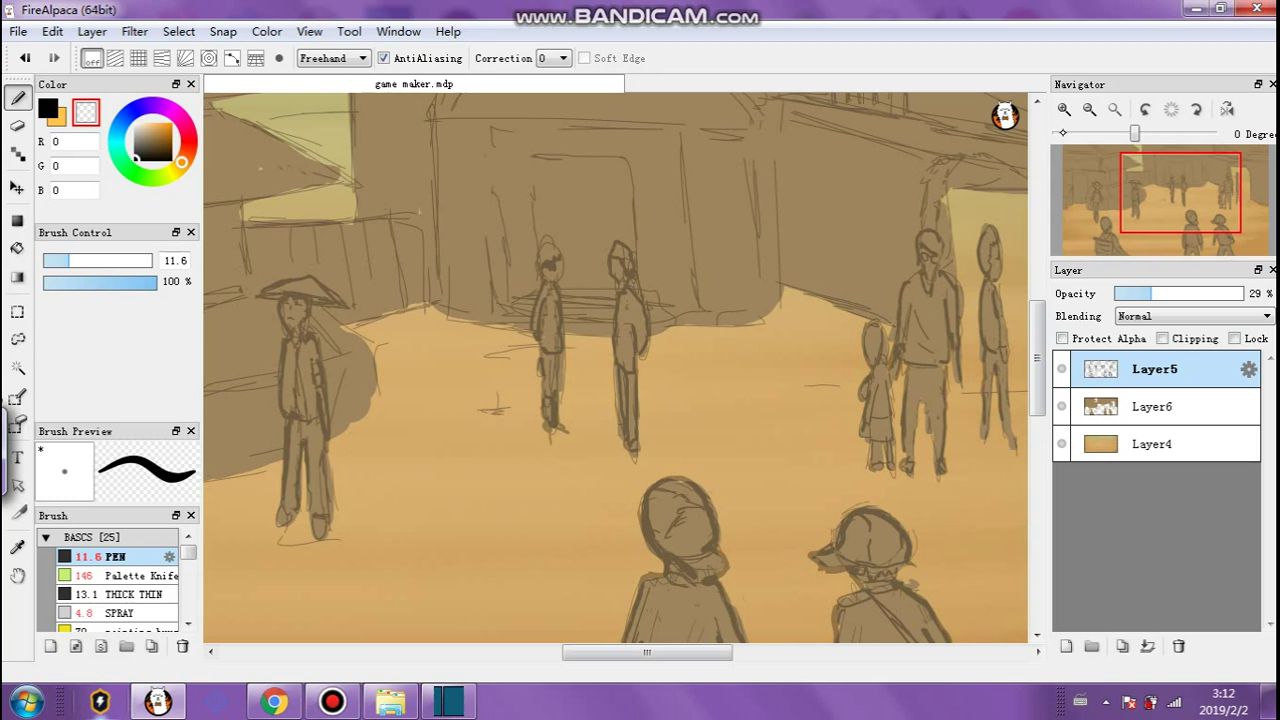
left_click_drag(695, 651, 567, 651)
left_click_drag(1037, 372, 1035, 344)
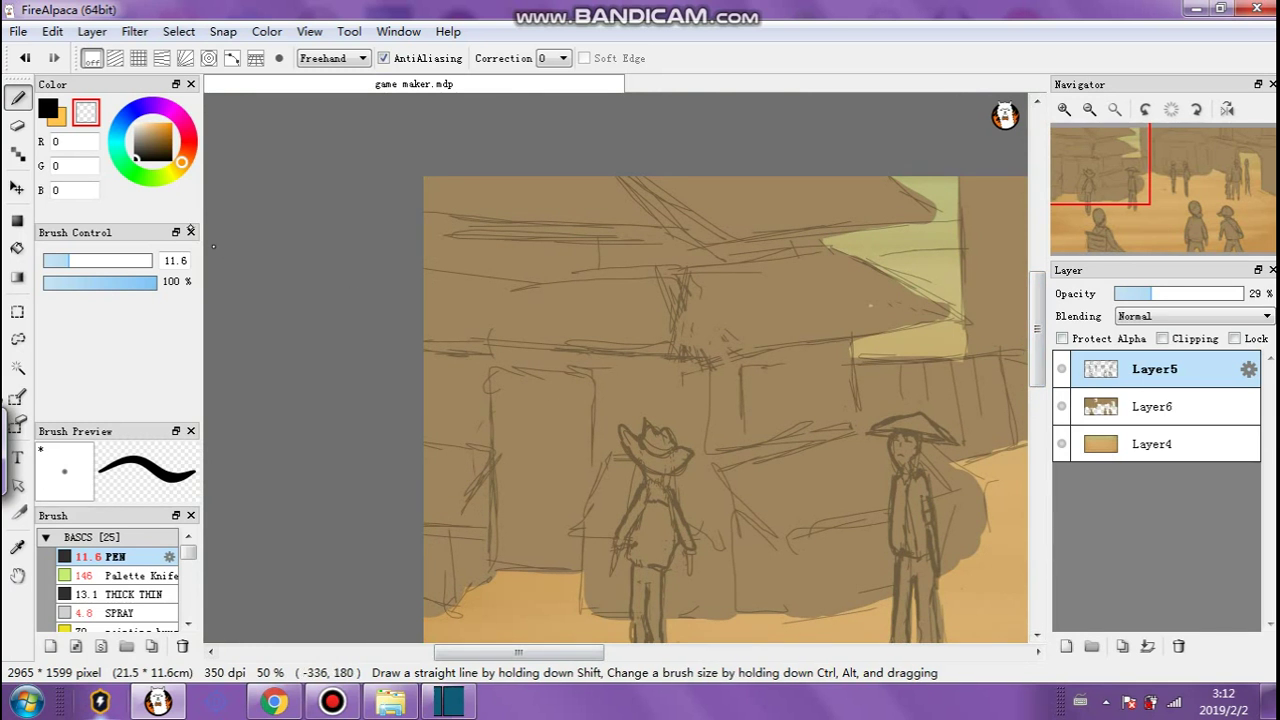
left_click(48, 108)
mouse_move(493, 381)
left_mouse_down()
mouse_move(494, 561)
mouse_move(584, 566)
mouse_move(582, 542)
left_mouse_up()
mouse_move(490, 452)
left_mouse_down()
mouse_move(424, 437)
mouse_move(464, 512)
mouse_move(498, 462)
mouse_move(448, 536)
mouse_move(424, 528)
left_mouse_up()
Draw slats on the far-left awning and thicken the slanted edge of the awning behind the cowboy-hat figure at pen size 4.8.
left_click(57, 260)
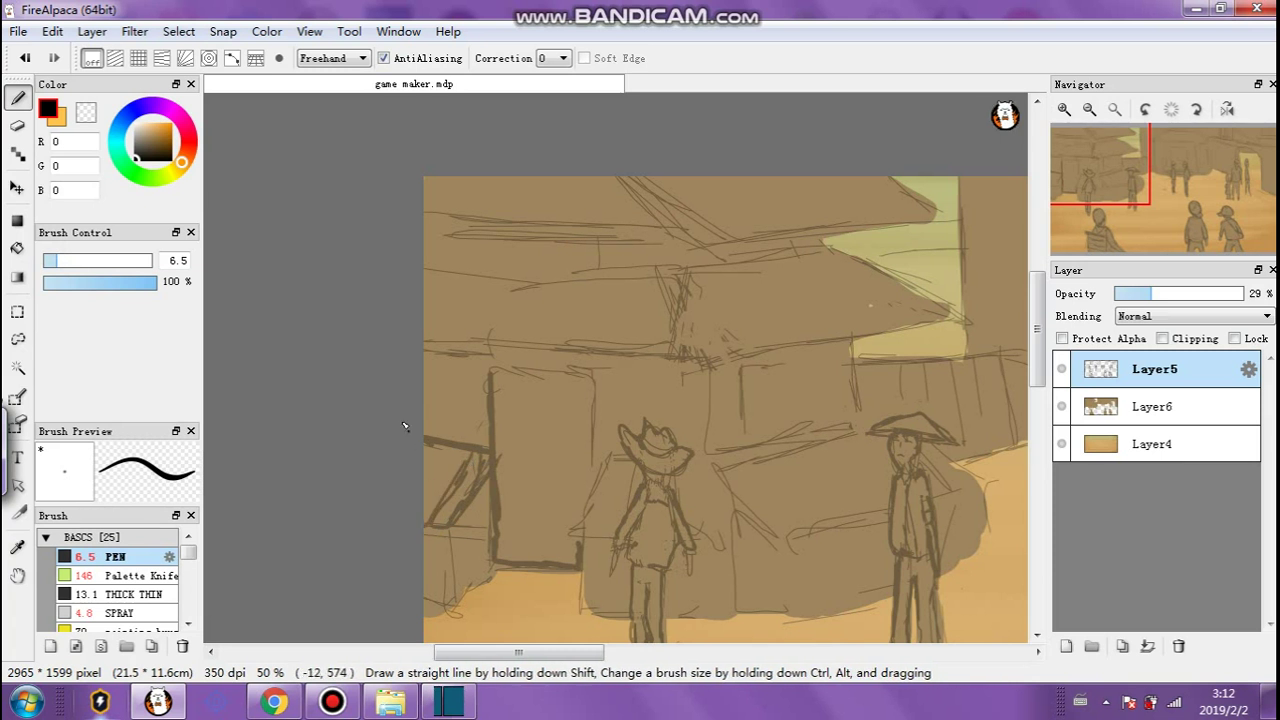
left_click(54, 262)
mouse_move(457, 453)
left_mouse_down()
mouse_move(416, 498)
mouse_move(424, 541)
left_mouse_up()
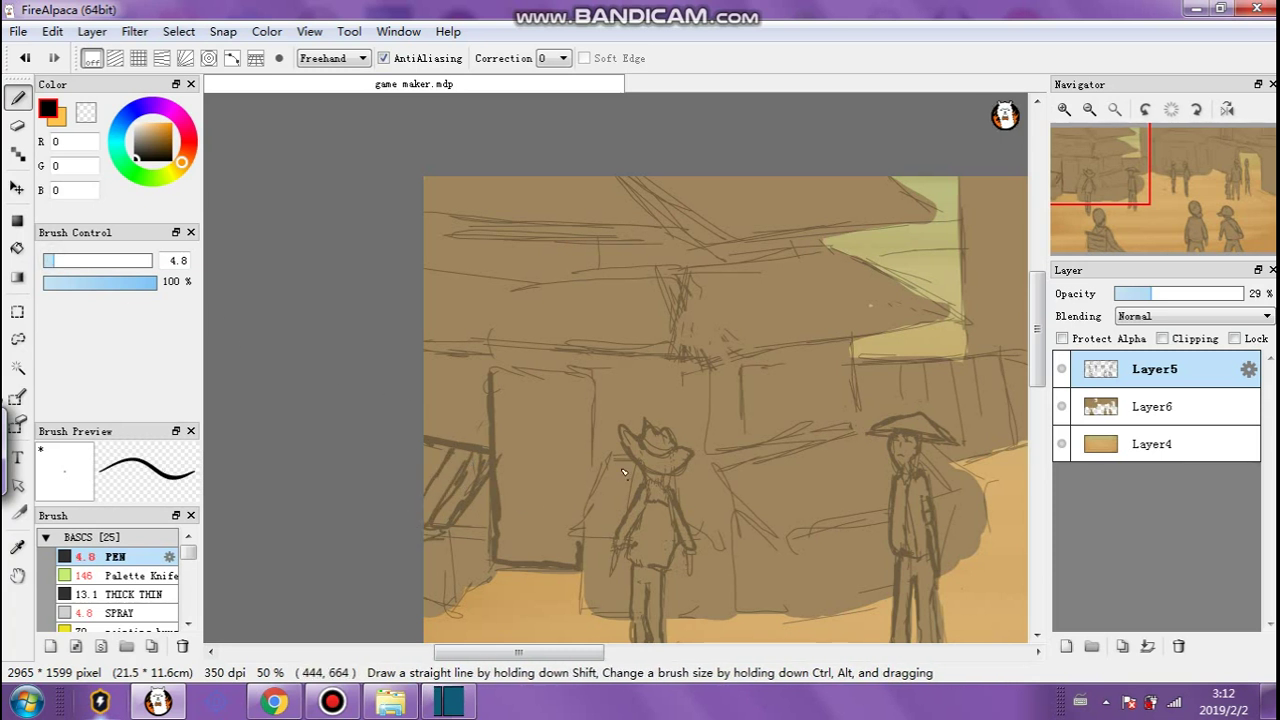
left_click_drag(612, 452, 578, 532)
left_click_drag(608, 458, 590, 506)
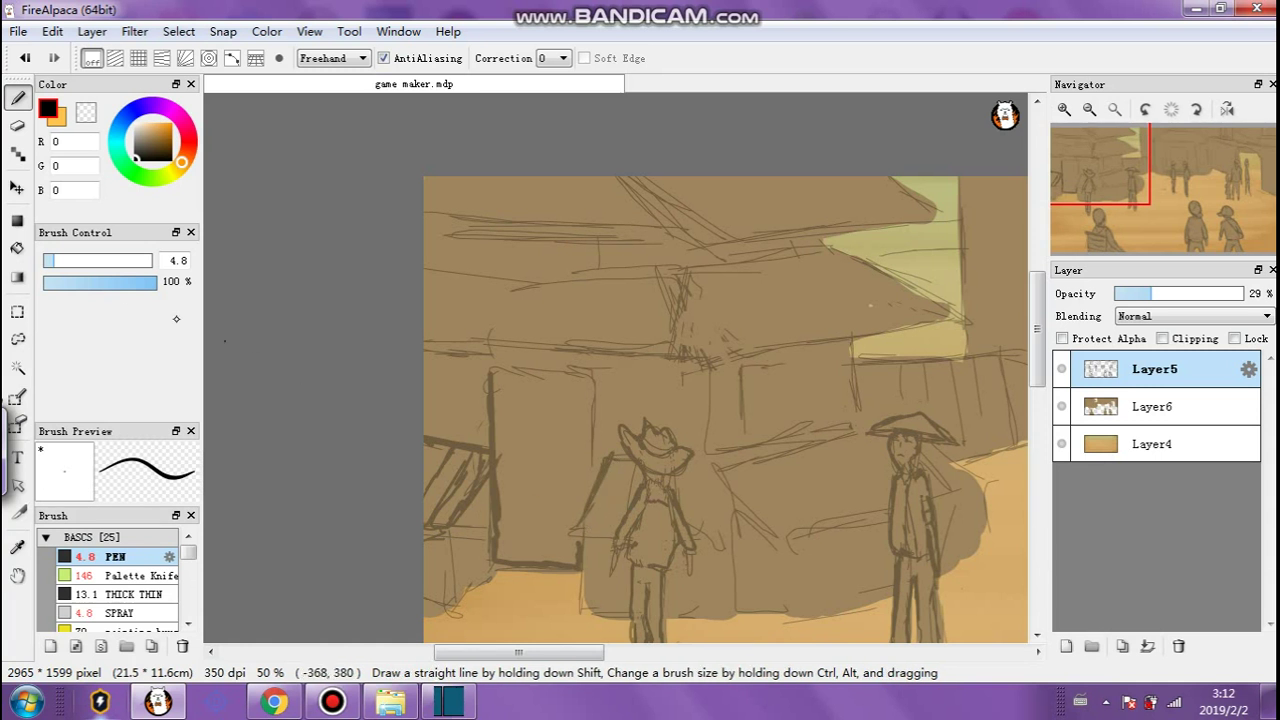
Add slats, a lower trim and the far edge to the awning behind the cowboy-hat figure at pen size 3.1.
left_click(50, 261)
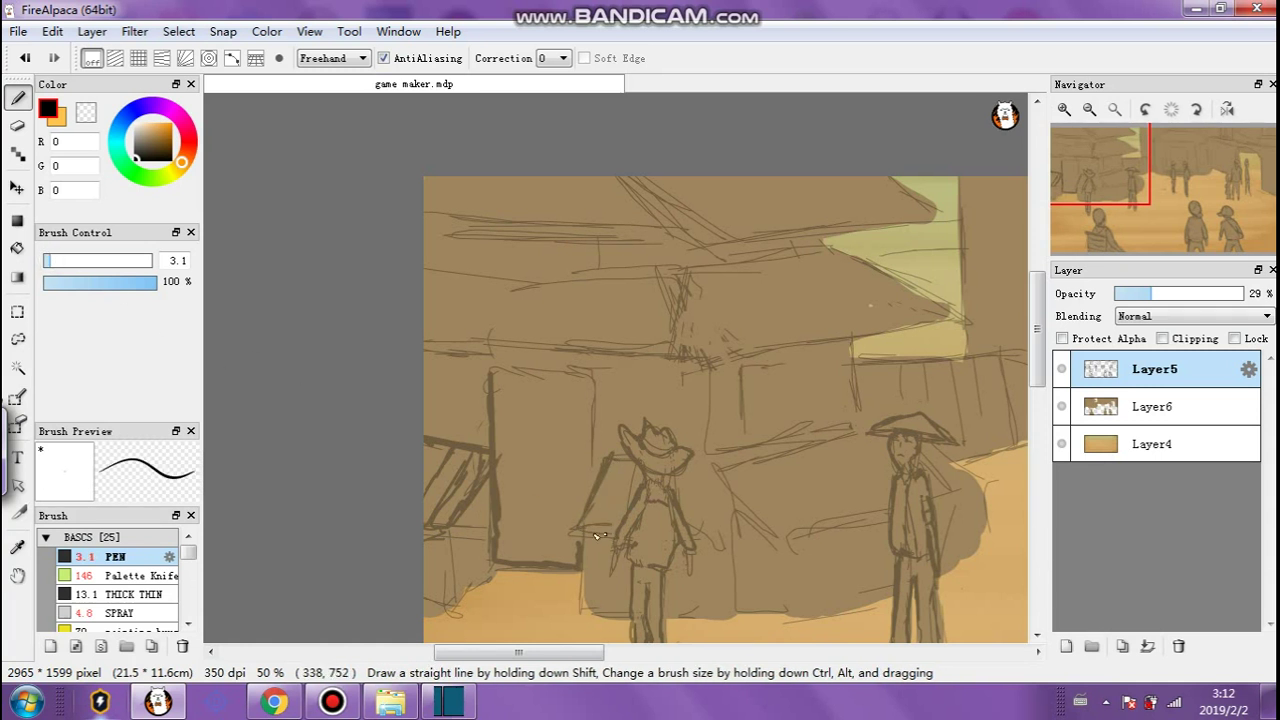
mouse_move(704, 481)
left_mouse_down()
mouse_move(779, 548)
mouse_move(733, 510)
mouse_move(713, 471)
left_mouse_up()
mouse_move(722, 540)
left_mouse_down()
mouse_move(712, 488)
mouse_move(716, 534)
mouse_move(690, 510)
left_mouse_up()
left_click_drag(616, 456, 606, 528)
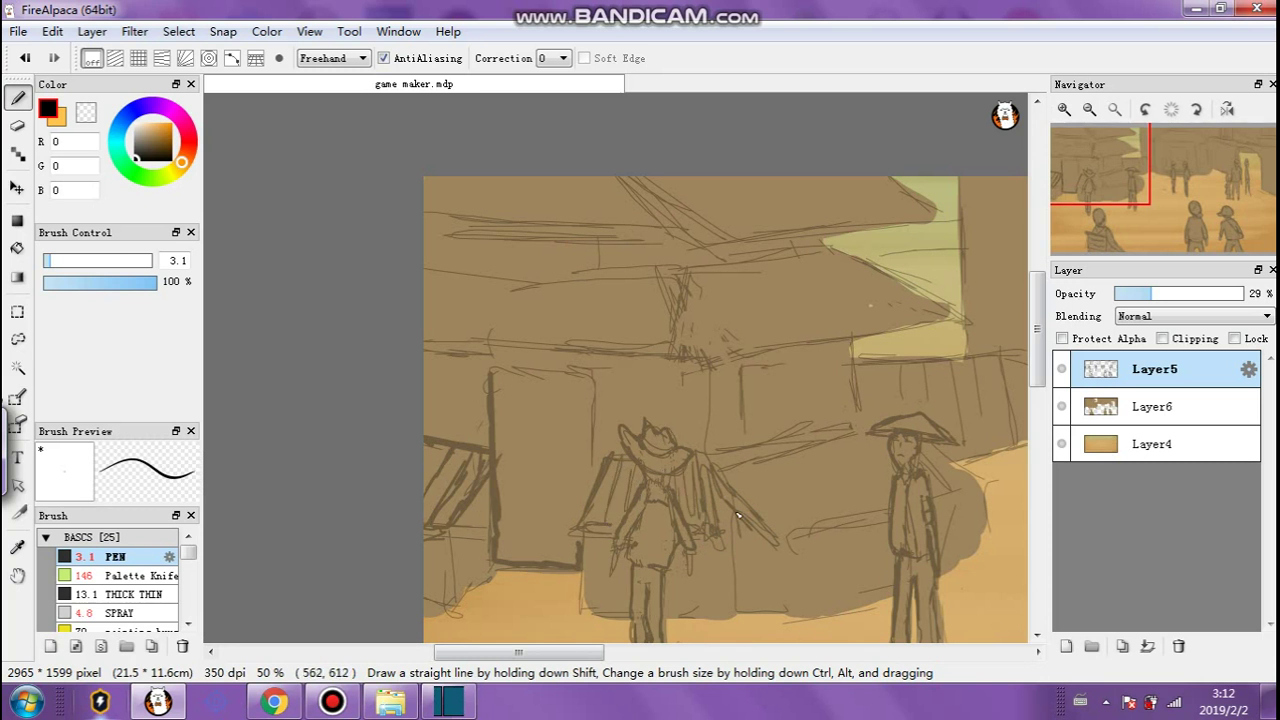
Outline the stall counter below the far-left awning and draw an uneven eave along the lower roof at pen size 6.5.
left_click(56, 260)
mouse_move(425, 601)
left_mouse_down()
mouse_move(490, 587)
mouse_move(490, 528)
mouse_move(472, 538)
mouse_move(488, 530)
left_mouse_up()
mouse_move(461, 346)
left_mouse_down()
mouse_move(491, 343)
mouse_move(580, 356)
mouse_move(611, 340)
mouse_move(595, 357)
mouse_move(639, 352)
mouse_move(599, 335)
left_mouse_up()
Cover the left part of the lower roof with close, slanted tile strokes and thicken its eave and corner edge.
mouse_move(617, 271)
left_mouse_down()
mouse_move(616, 332)
mouse_move(632, 345)
left_mouse_up()
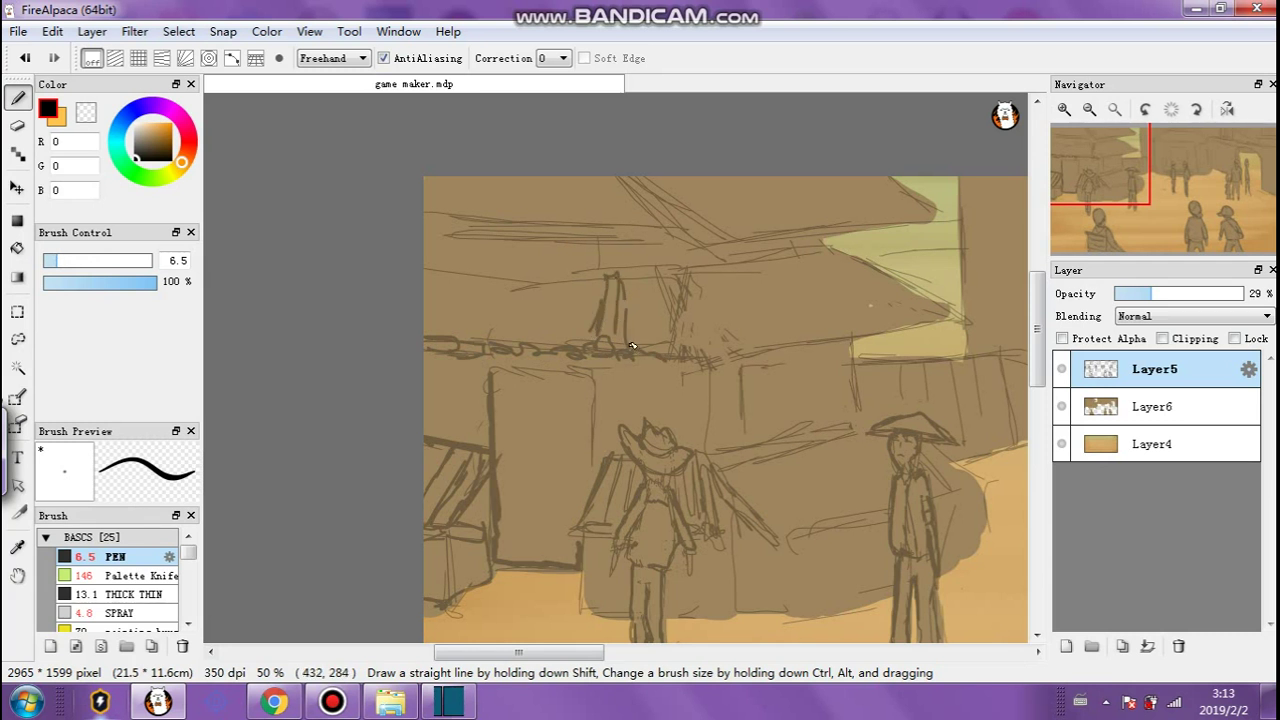
mouse_move(636, 276)
left_mouse_down()
mouse_move(649, 342)
mouse_move(644, 289)
mouse_move(668, 323)
mouse_move(616, 275)
mouse_move(599, 275)
mouse_move(579, 326)
left_mouse_up()
mouse_move(584, 282)
left_mouse_down()
mouse_move(565, 342)
mouse_move(552, 318)
left_mouse_up()
left_click_drag(558, 285, 541, 346)
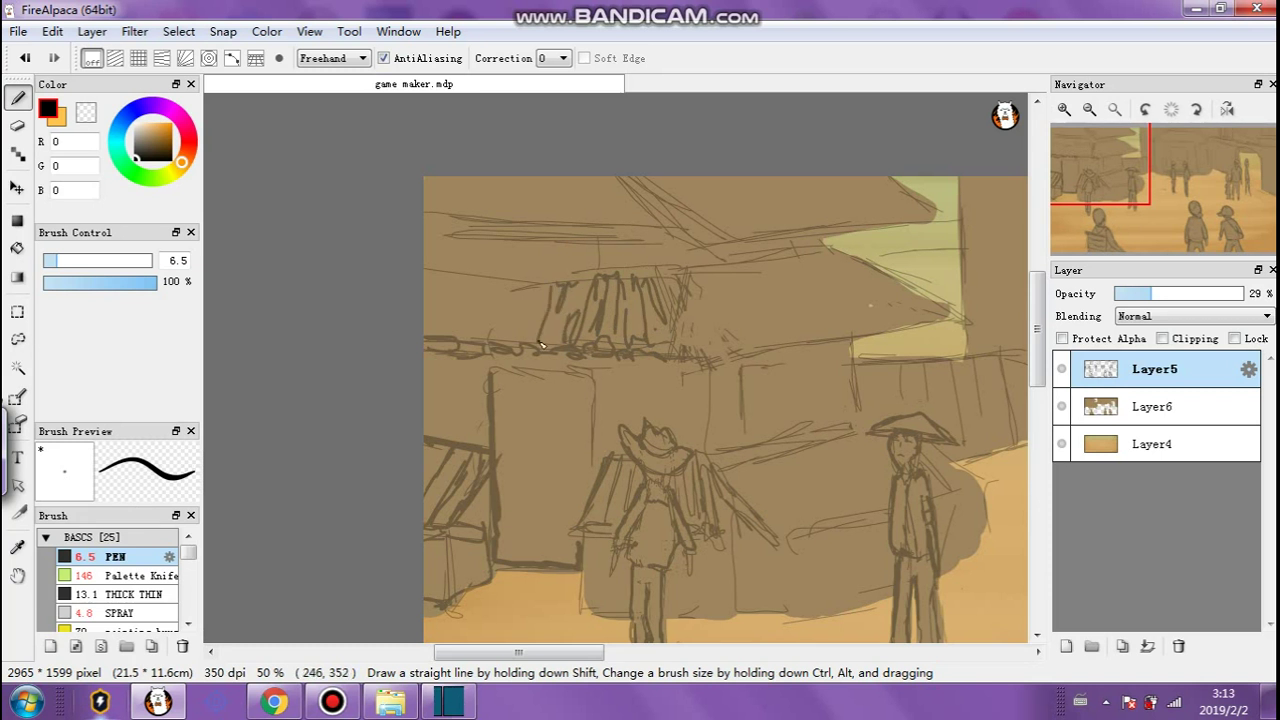
left_click_drag(520, 300, 506, 314)
left_click_drag(524, 264, 530, 312)
left_click_drag(540, 266, 546, 296)
left_click_drag(500, 290, 482, 334)
left_click_drag(500, 274, 477, 310)
mouse_move(482, 282)
left_mouse_down()
mouse_move(460, 336)
mouse_move(468, 294)
left_mouse_up()
left_click_drag(472, 290, 446, 330)
left_click_drag(468, 268, 462, 278)
left_click_drag(468, 268, 440, 312)
mouse_move(438, 268)
left_mouse_down()
mouse_move(428, 304)
mouse_move(440, 334)
left_mouse_up()
mouse_move(518, 316)
left_mouse_down()
mouse_move(460, 344)
mouse_move(620, 368)
mouse_move(656, 348)
mouse_move(704, 354)
left_mouse_up()
mouse_move(682, 286)
left_mouse_down()
mouse_move(702, 348)
mouse_move(722, 360)
left_mouse_up()
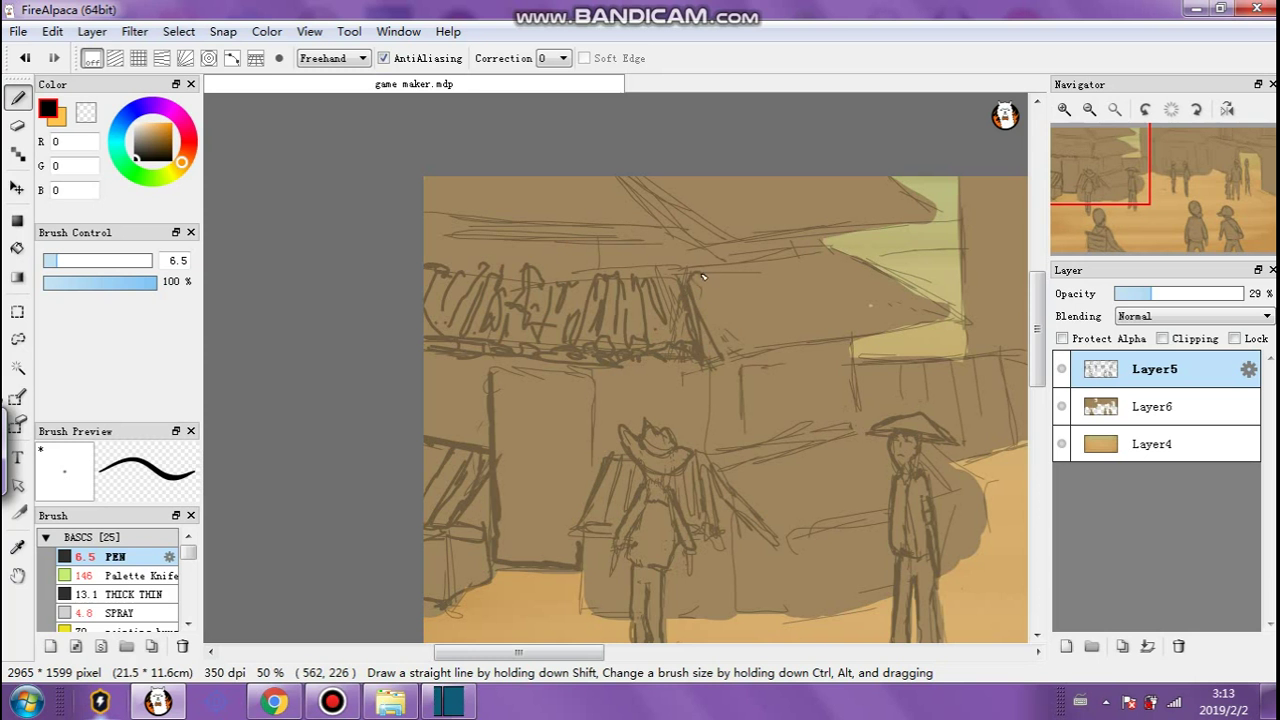
Thicken the upper roof's left eave and slanted corner edge and add a short post beneath it at pen size 6.5.
mouse_move(622, 269)
left_mouse_down()
mouse_move(642, 267)
mouse_move(615, 272)
mouse_move(610, 246)
left_mouse_up()
mouse_move(454, 235)
left_mouse_down()
mouse_move(672, 248)
mouse_move(426, 228)
left_mouse_up()
left_click_drag(600, 178, 674, 237)
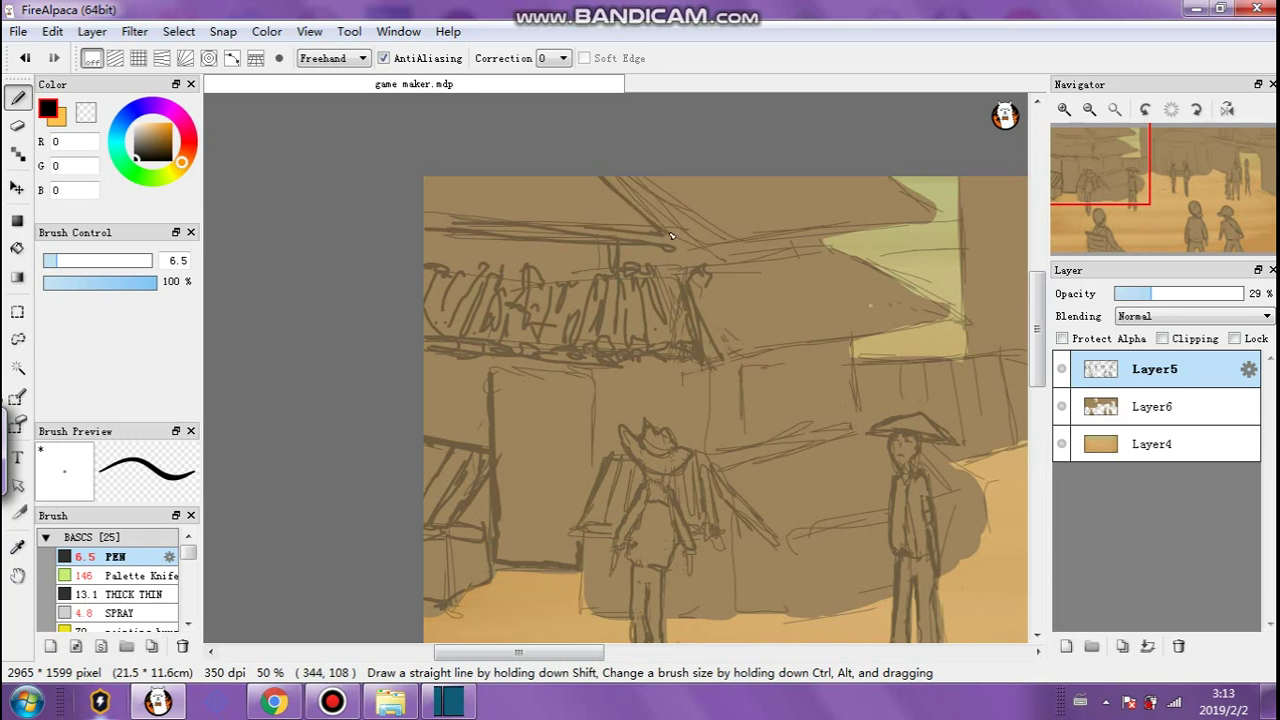
mouse_move(632, 178)
left_mouse_down()
mouse_move(694, 238)
mouse_move(656, 186)
mouse_move(700, 240)
mouse_move(718, 241)
mouse_move(704, 244)
mouse_move(652, 190)
mouse_move(679, 204)
mouse_move(670, 175)
mouse_move(712, 228)
left_mouse_up()
key("ctrl+z")
key("ctrl+z")
key("ctrl+z")
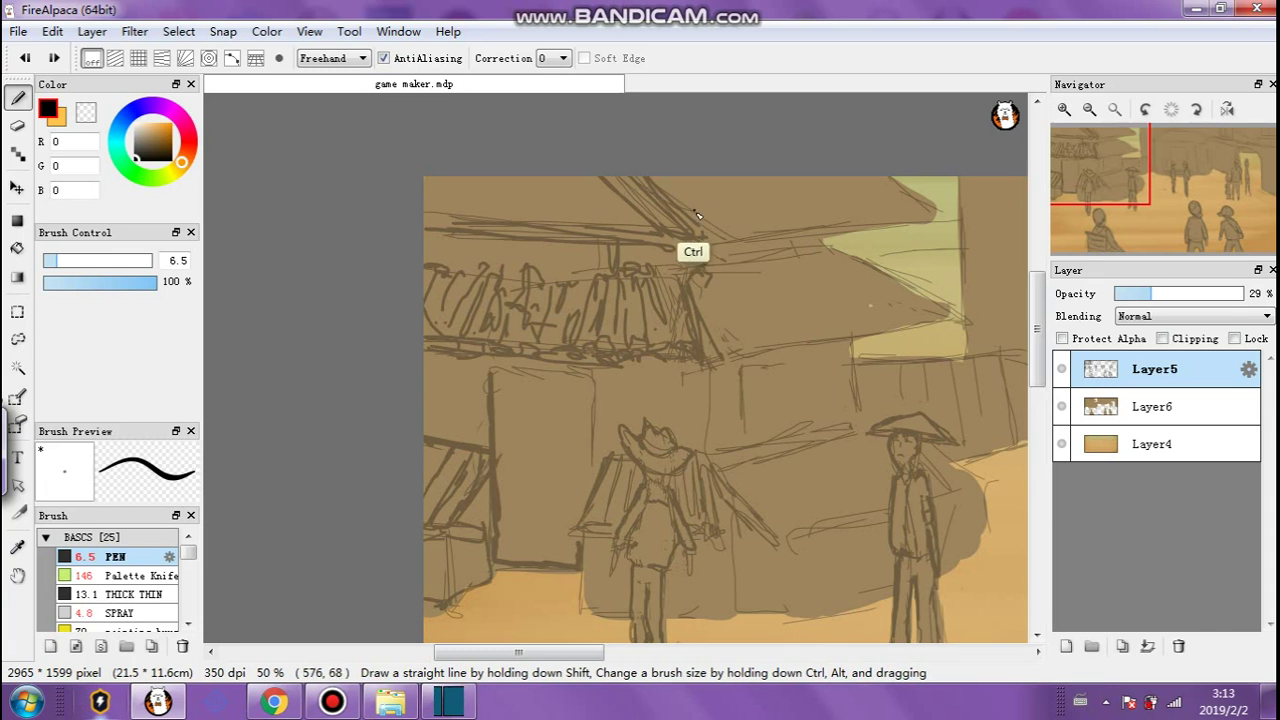
Cover the right part of the upper roof with slanted tile strokes and a ragged eave, using pen sizes 6.5 and 3.5.
mouse_move(676, 178)
left_mouse_down()
mouse_move(736, 240)
mouse_move(760, 224)
left_mouse_up()
mouse_move(716, 180)
left_mouse_down()
mouse_move(748, 212)
mouse_move(764, 198)
mouse_move(788, 232)
left_mouse_up()
mouse_move(730, 238)
left_mouse_down()
mouse_move(784, 220)
mouse_move(816, 232)
left_mouse_up()
left_click_drag(778, 178, 806, 218)
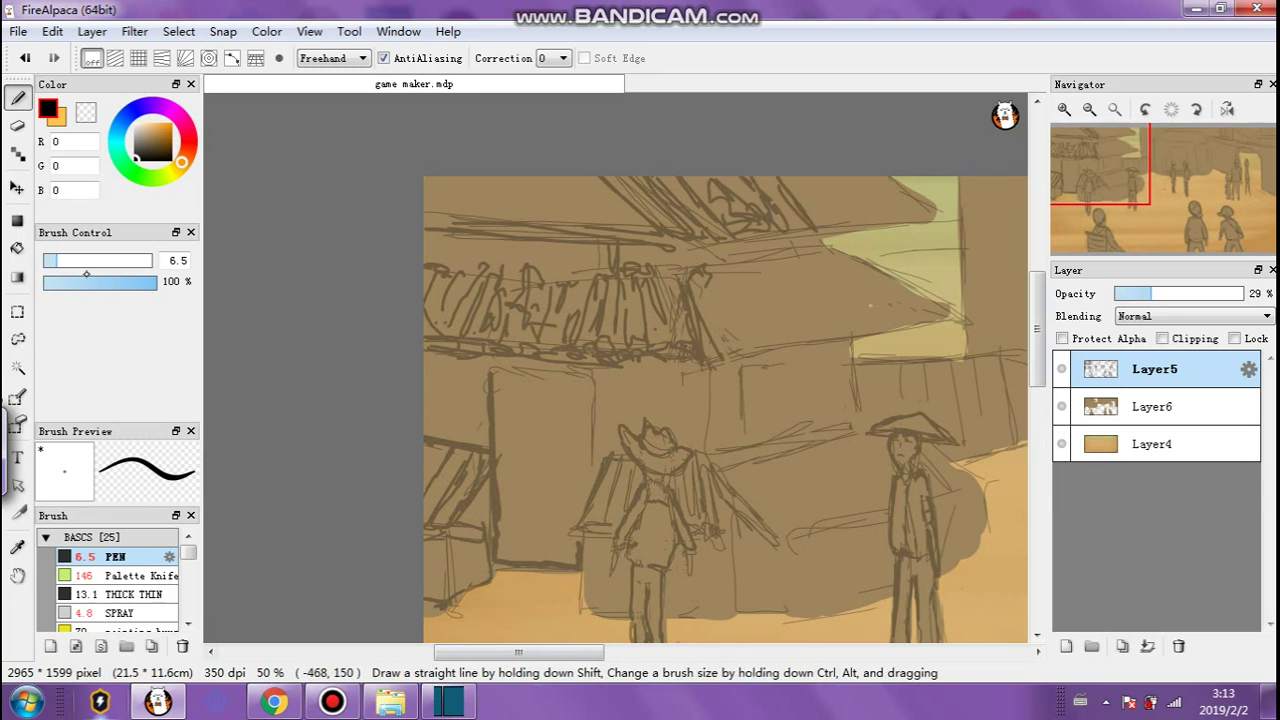
left_click_drag(59, 260, 47, 260)
left_click_drag(722, 242, 771, 234)
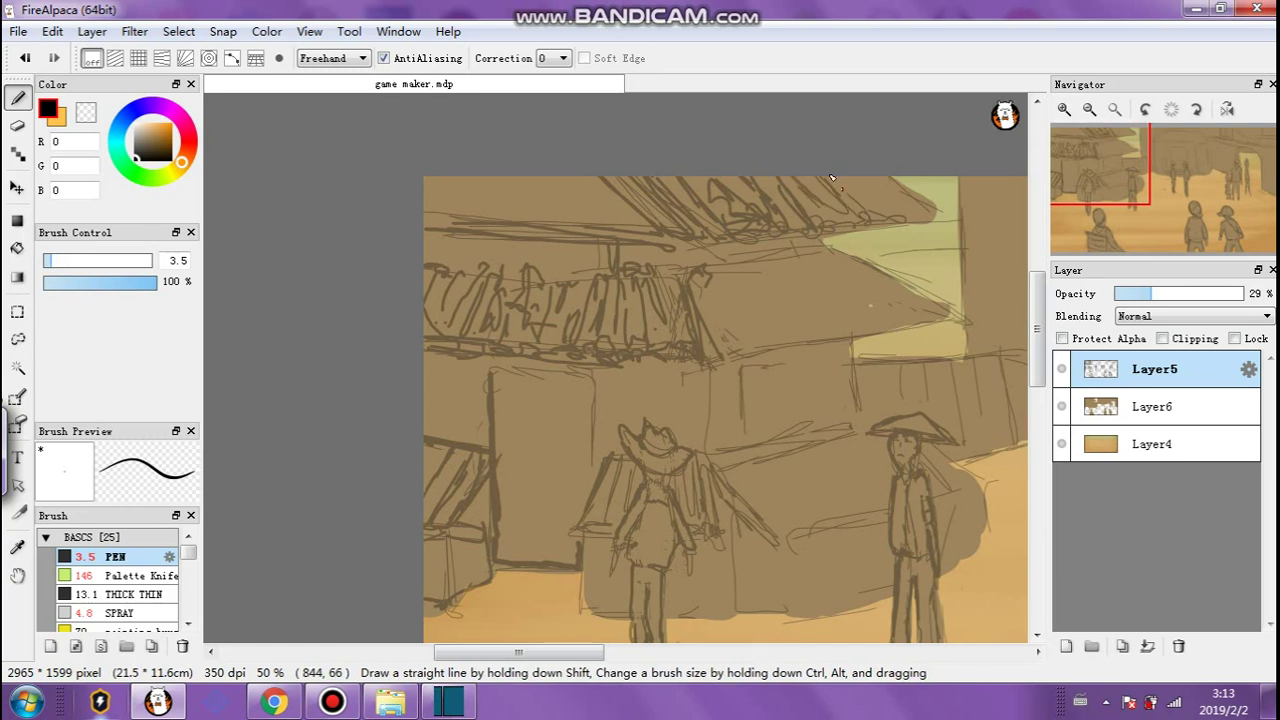
mouse_move(860, 195)
left_mouse_down()
mouse_move(898, 204)
mouse_move(888, 184)
mouse_move(932, 225)
left_mouse_up()
Fill the right part of the lower roof with slanted tile strokes and thicken its outer edge, using pen sizes 3.5, 8.6 and 3.9.
mouse_move(713, 270)
left_mouse_down()
mouse_move(734, 295)
mouse_move(736, 283)
mouse_move(787, 313)
mouse_move(776, 290)
mouse_move(837, 332)
mouse_move(860, 310)
left_mouse_up()
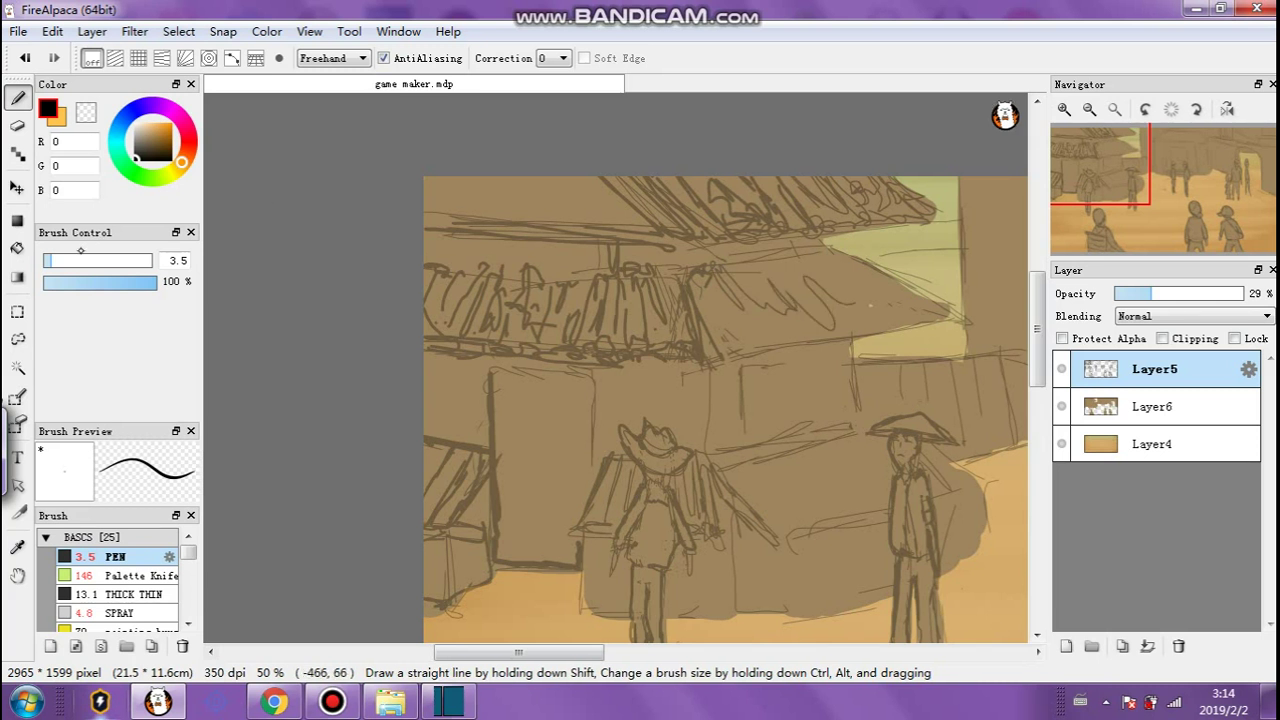
left_click(62, 261)
mouse_move(720, 279)
left_mouse_down()
mouse_move(763, 340)
mouse_move(780, 343)
left_mouse_up()
mouse_move(767, 288)
left_mouse_down()
mouse_move(770, 270)
mouse_move(794, 280)
mouse_move(846, 258)
mouse_move(935, 312)
mouse_move(874, 279)
left_mouse_up()
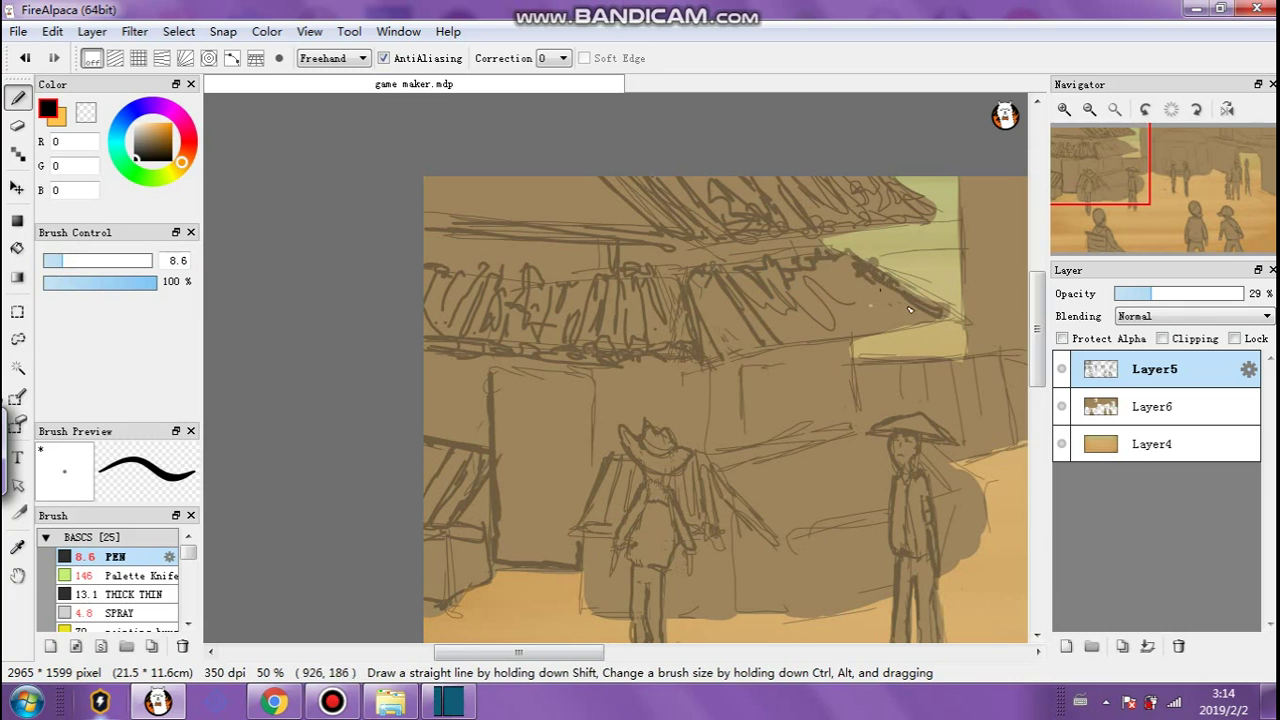
mouse_move(708, 275)
left_mouse_down()
mouse_move(735, 323)
mouse_move(717, 327)
mouse_move(706, 277)
mouse_move(730, 340)
mouse_move(783, 328)
mouse_move(758, 279)
mouse_move(805, 311)
mouse_move(801, 293)
mouse_move(807, 333)
mouse_move(790, 328)
mouse_move(831, 336)
mouse_move(865, 322)
mouse_move(823, 312)
mouse_move(843, 305)
mouse_move(828, 281)
mouse_move(873, 323)
mouse_move(861, 292)
mouse_move(916, 311)
mouse_move(872, 336)
left_mouse_up()
left_click(52, 261)
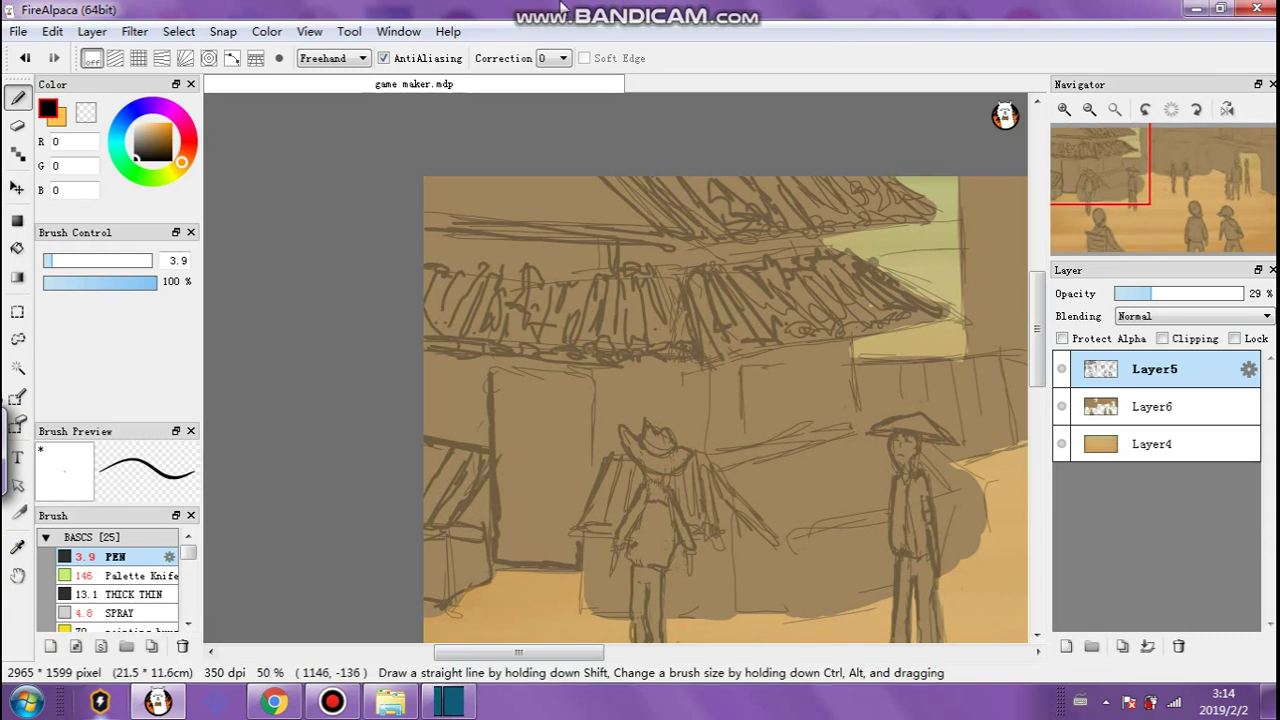
Add another short post under the upper roof's left eave and hatch the roof area above it at pen size 4.8.
mouse_move(435, 8)
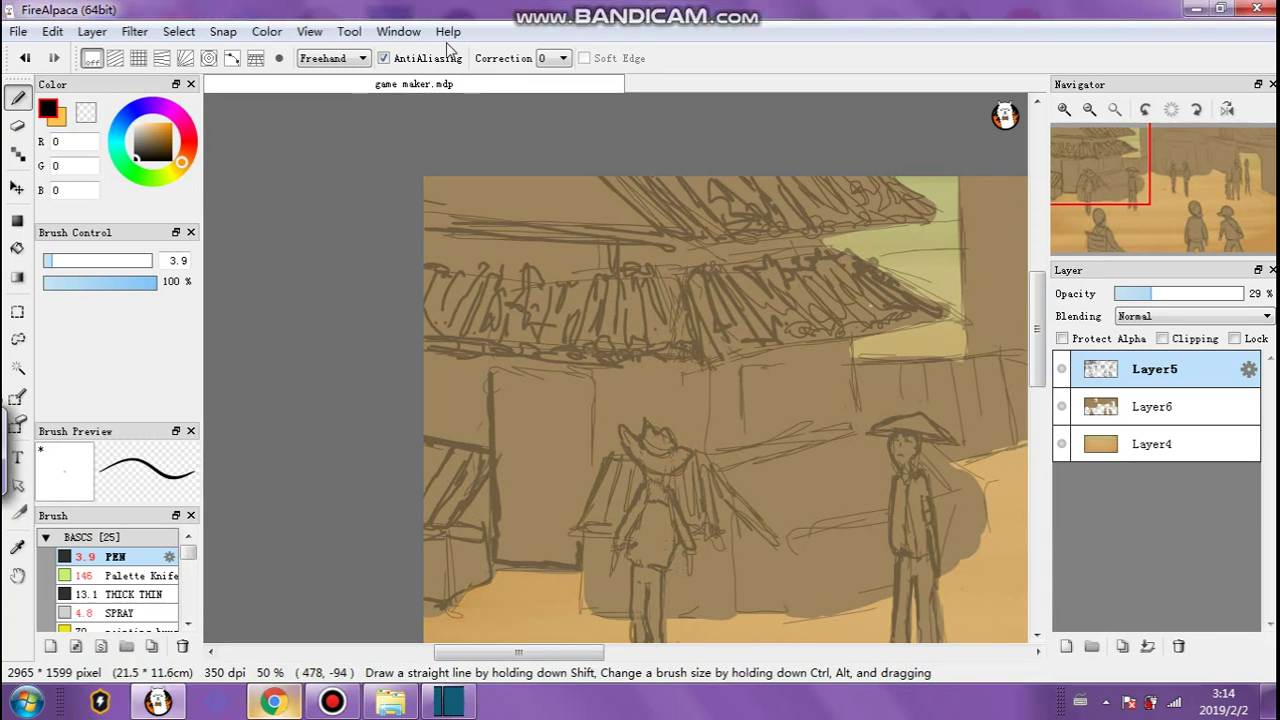
mouse_move(657, 8)
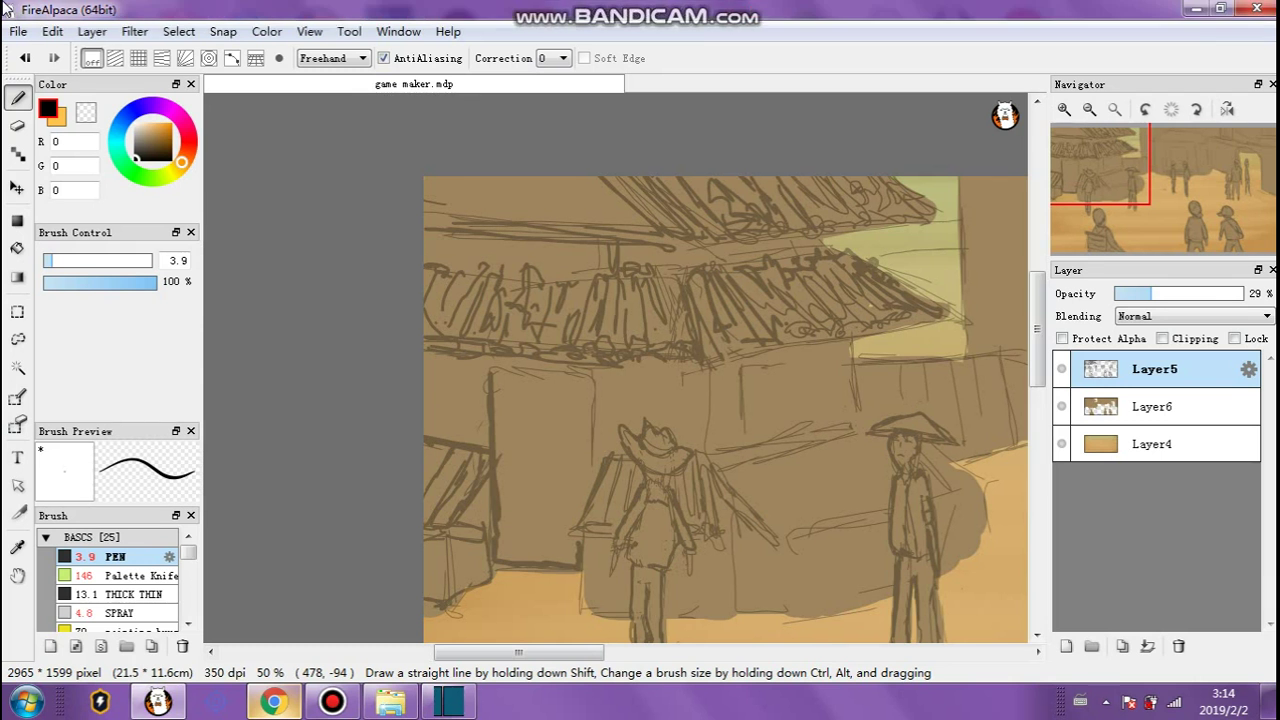
left_click(54, 262)
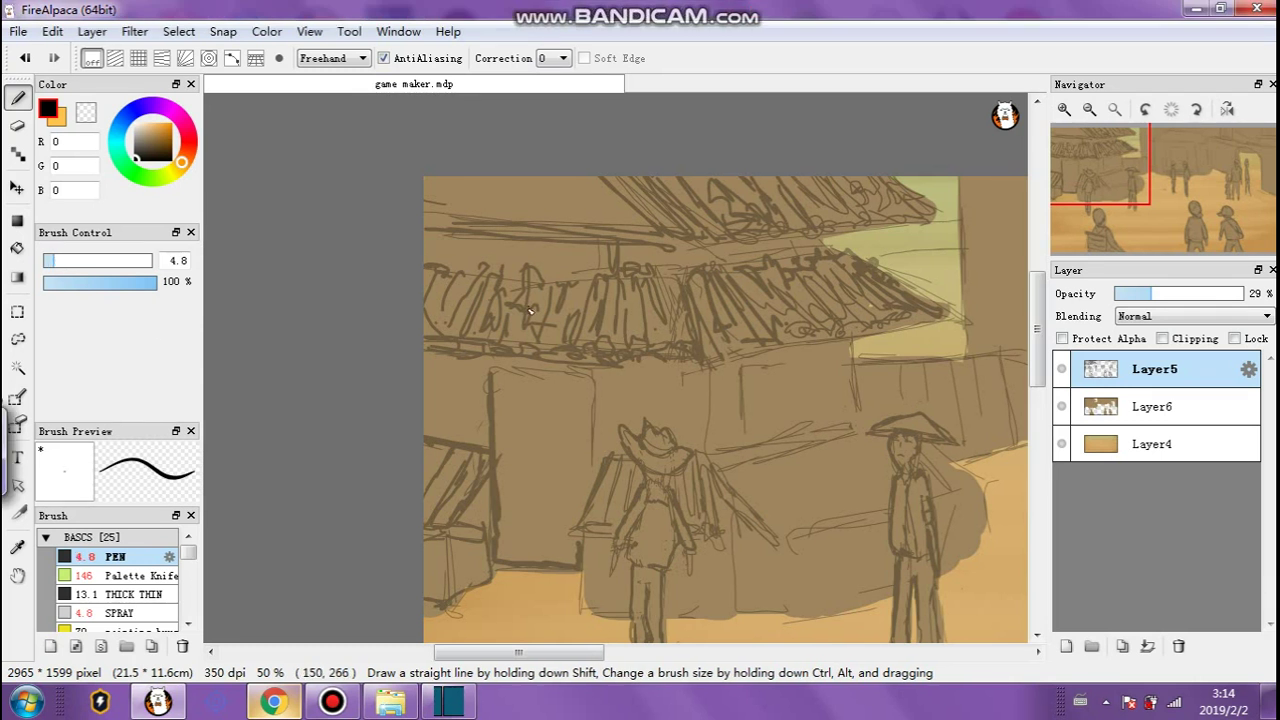
mouse_move(502, 281)
left_mouse_down()
mouse_move(579, 282)
mouse_move(544, 259)
mouse_move(546, 273)
mouse_move(450, 259)
mouse_move(494, 270)
mouse_move(466, 238)
left_mouse_up()
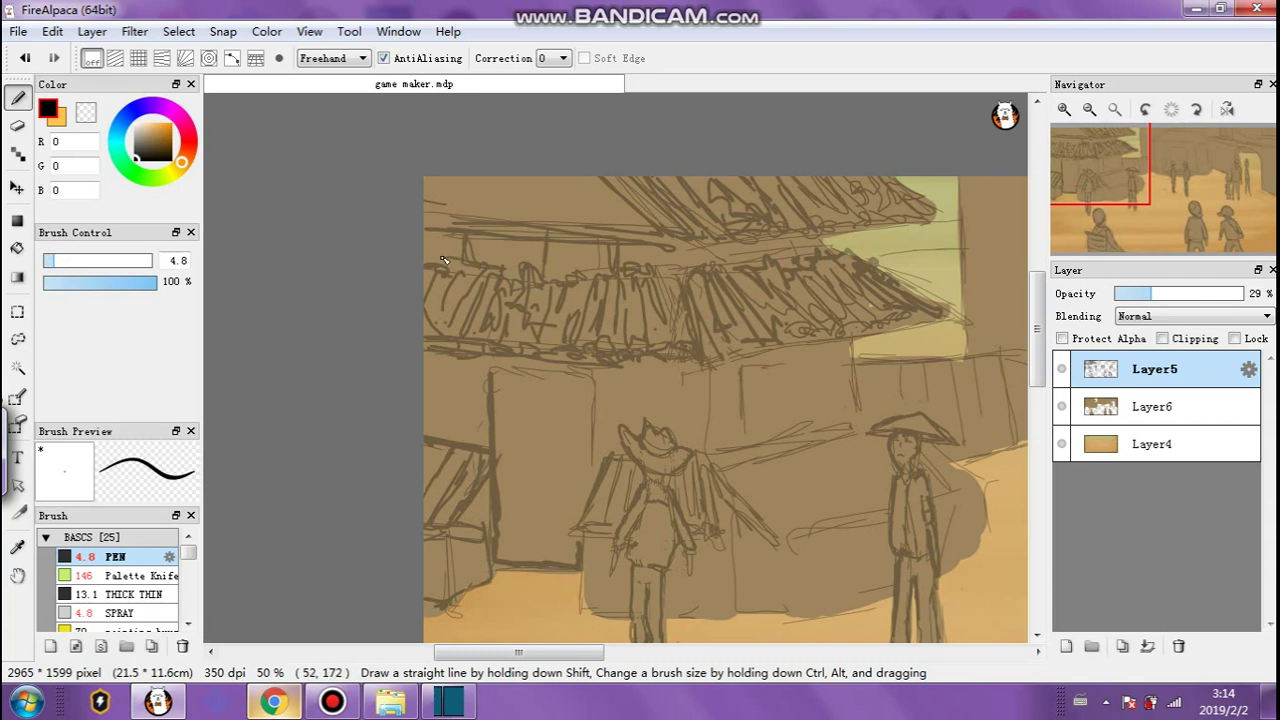
left_click_drag(440, 185, 603, 215)
mouse_move(489, 185)
left_mouse_down()
mouse_move(598, 199)
mouse_move(471, 171)
mouse_move(447, 199)
mouse_move(604, 219)
left_mouse_up()
Thicken the beam above the doorway and draw posts and a crossbeam on the wall behind the cowboy-hat figure.
left_click_drag(488, 374, 608, 383)
mouse_move(474, 354)
left_mouse_down()
mouse_move(626, 380)
mouse_move(430, 363)
left_mouse_up()
mouse_move(470, 368)
left_mouse_down()
mouse_move(444, 427)
mouse_move(447, 372)
left_mouse_up()
mouse_move(627, 377)
left_mouse_down()
mouse_move(653, 387)
mouse_move(655, 412)
mouse_move(598, 462)
mouse_move(604, 448)
left_mouse_up()
mouse_move(654, 406)
left_mouse_down()
mouse_move(672, 382)
mouse_move(706, 378)
left_mouse_up()
mouse_move(698, 382)
left_mouse_down()
mouse_move(703, 434)
mouse_move(744, 466)
left_mouse_up()
Outline the window frame under the lower roof and the ledge below it, with a small bottle shape on the ledge.
mouse_move(836, 402)
left_mouse_down()
mouse_move(830, 438)
mouse_move(848, 434)
left_mouse_up()
mouse_move(758, 448)
left_mouse_down()
mouse_move(826, 418)
mouse_move(810, 438)
left_mouse_up()
mouse_move(750, 380)
left_mouse_down()
mouse_move(752, 436)
mouse_move(770, 370)
left_mouse_up()
mouse_move(766, 378)
left_mouse_down()
mouse_move(802, 366)
mouse_move(774, 372)
left_mouse_up()
mouse_move(804, 356)
left_mouse_down()
mouse_move(818, 423)
mouse_move(829, 384)
mouse_move(788, 355)
mouse_move(732, 364)
left_mouse_up()
Fill the stall awning between the two hatted figures with crossed slanted slats and thicken its side edges and lower trim.
mouse_move(722, 362)
left_mouse_down()
mouse_move(726, 432)
mouse_move(744, 432)
mouse_move(776, 514)
left_mouse_up()
left_click_drag(756, 472, 812, 510)
left_click_drag(780, 452, 816, 494)
left_click(829, 482)
mouse_move(798, 456)
left_mouse_down()
mouse_move(847, 515)
mouse_move(866, 500)
left_mouse_up()
left_click_drag(842, 444, 880, 484)
mouse_move(836, 432)
left_mouse_down()
mouse_move(860, 452)
mouse_move(802, 484)
left_mouse_up()
mouse_move(778, 486)
left_mouse_down()
mouse_move(786, 535)
mouse_move(826, 509)
mouse_move(856, 512)
left_mouse_up()
left_click_drag(766, 464, 788, 496)
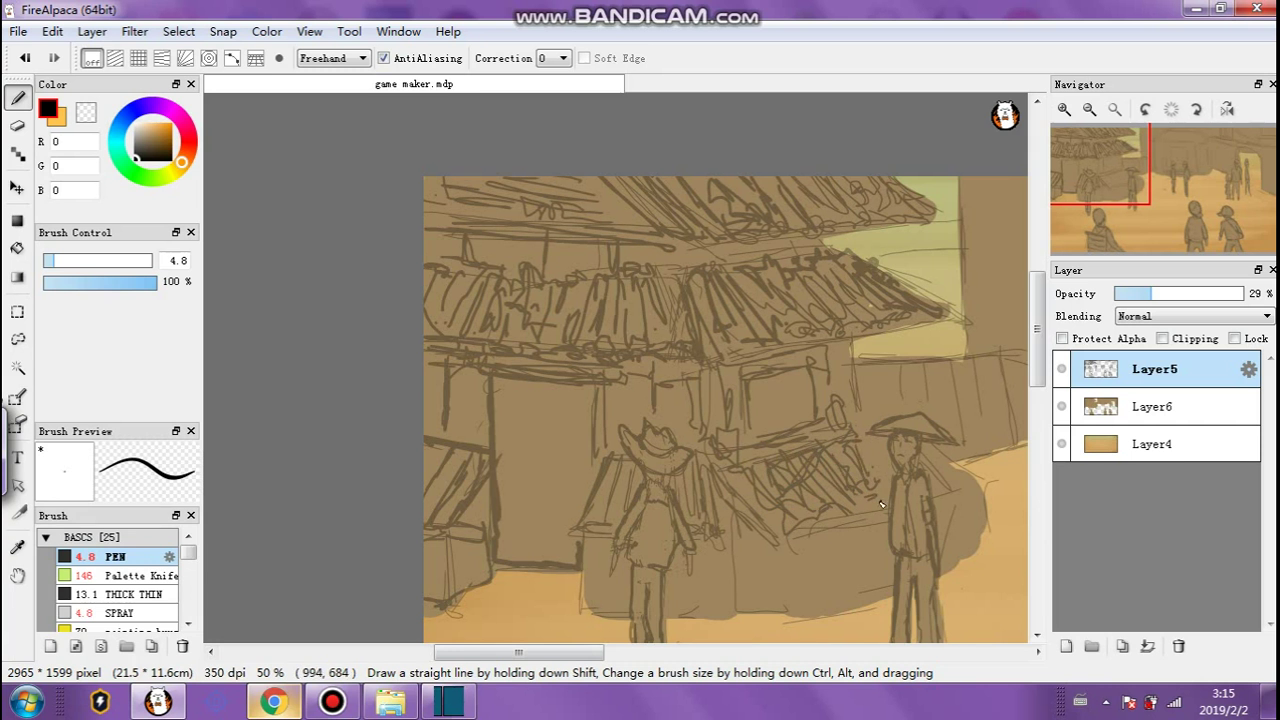
mouse_move(817, 534)
left_mouse_down()
mouse_move(726, 480)
mouse_move(791, 537)
mouse_move(881, 508)
mouse_move(866, 515)
left_mouse_up()
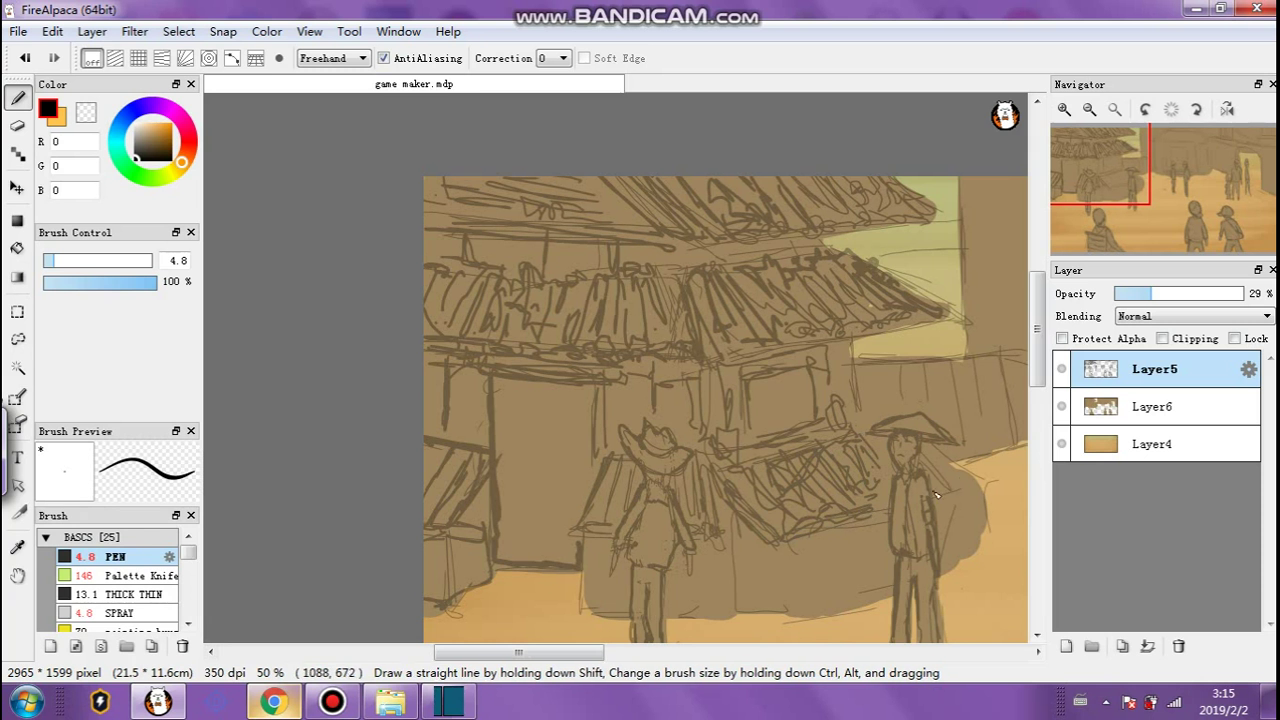
left_click_drag(881, 465, 891, 483)
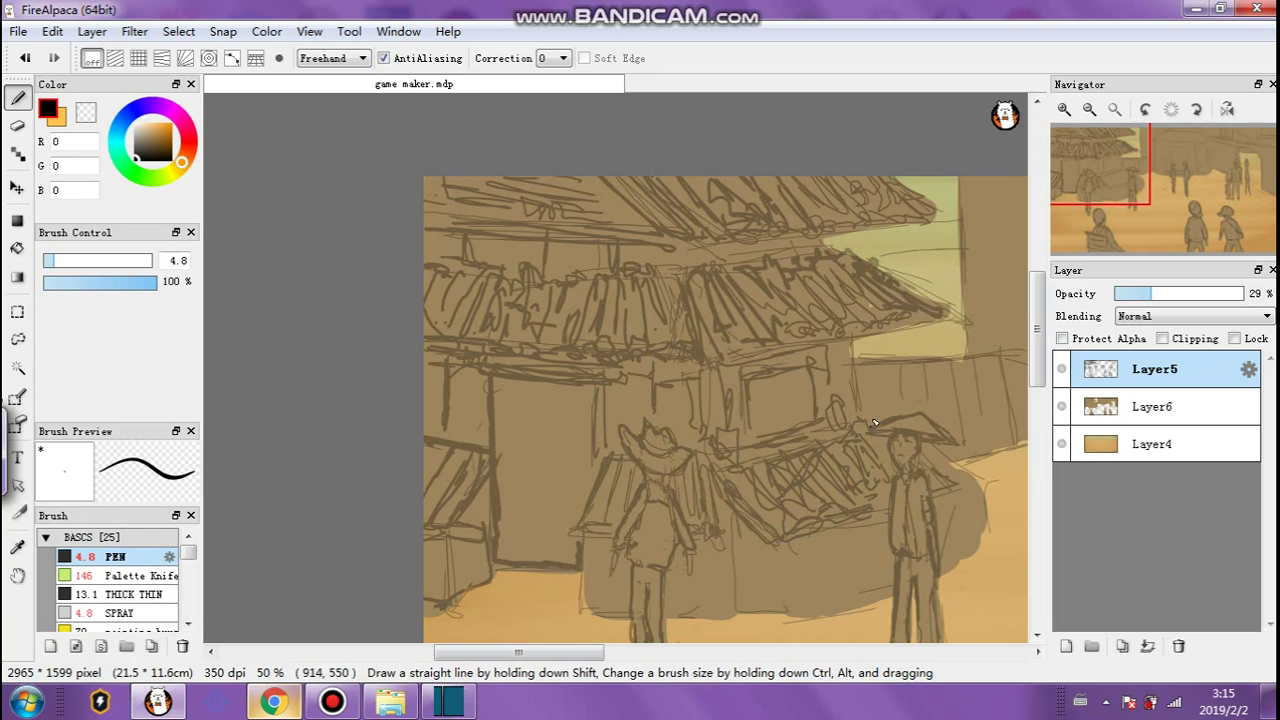
Draw the building's corner post below the lower roof and outline the upright edges and base of the stall counters.
mouse_move(857, 353)
left_mouse_down()
mouse_move(866, 389)
mouse_move(858, 358)
left_mouse_up()
left_click_drag(778, 545, 771, 597)
mouse_move(726, 537)
left_mouse_down()
mouse_move(731, 576)
mouse_move(717, 604)
mouse_move(715, 525)
mouse_move(720, 612)
left_mouse_up()
mouse_move(588, 542)
left_mouse_down()
mouse_move(586, 578)
mouse_move(612, 616)
left_mouse_up()
mouse_move(780, 605)
left_mouse_down()
mouse_move(740, 608)
mouse_move(781, 605)
mouse_move(780, 584)
left_mouse_up()
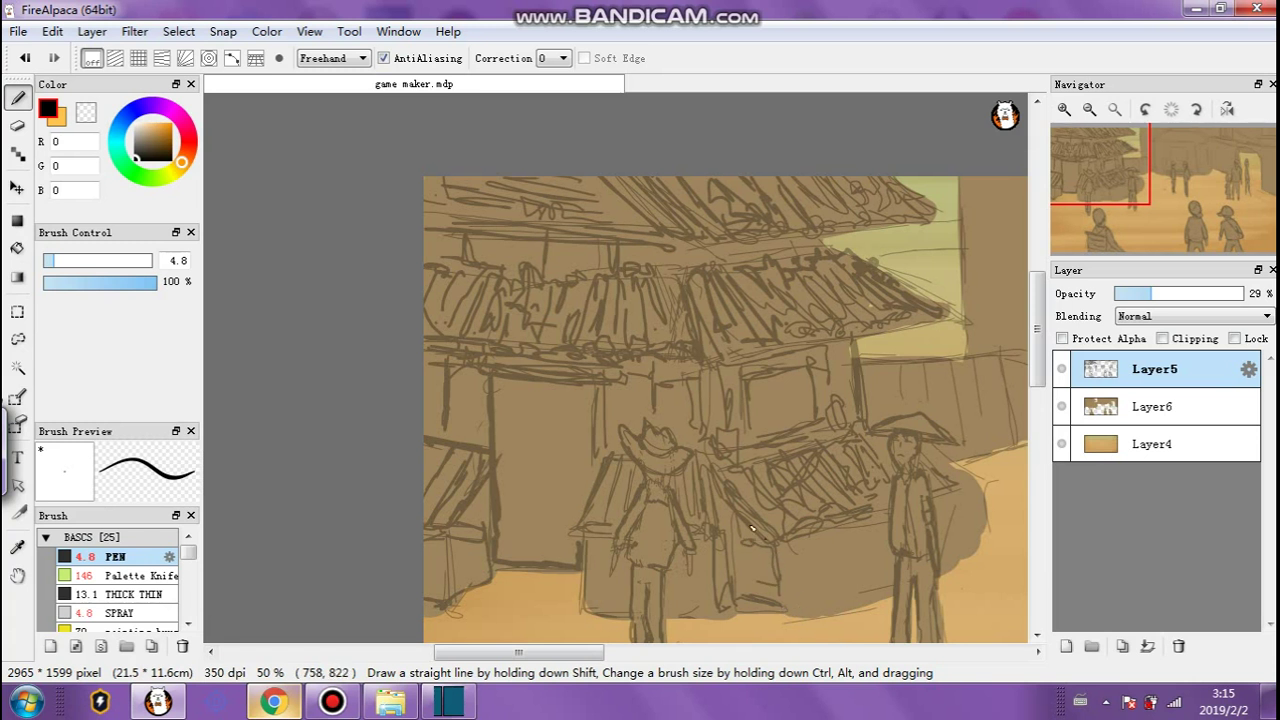
Thicken the corner of the stall counter between the hatted figures at pen size 11.2 and draw its lower edge at 3.9.
left_click(67, 262)
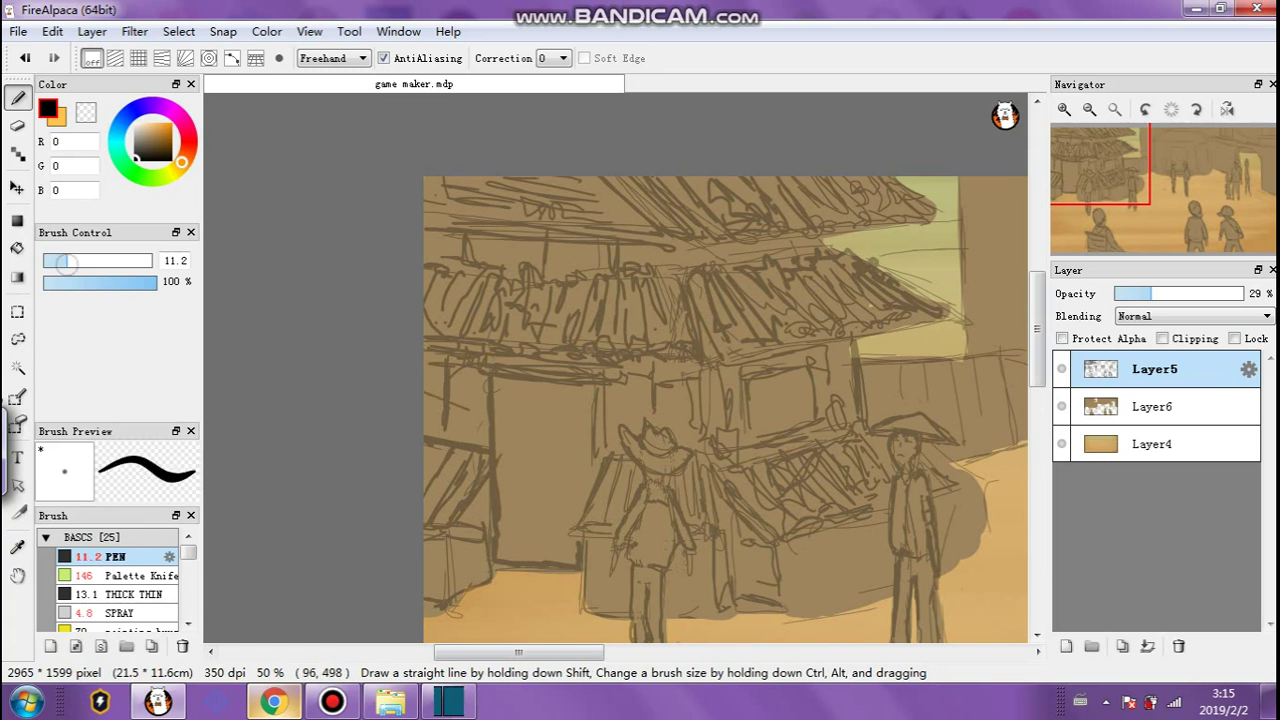
mouse_move(782, 540)
left_mouse_down()
mouse_move(786, 600)
mouse_move(845, 600)
left_mouse_up()
left_click(53, 261)
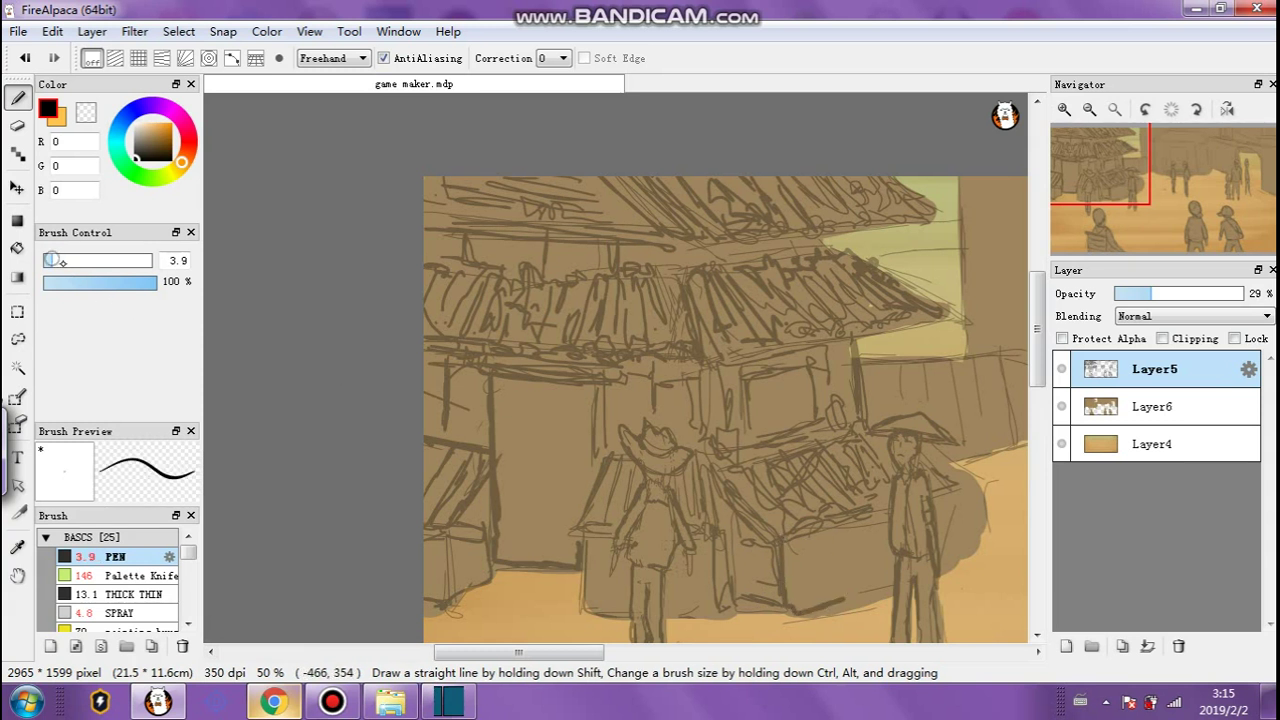
left_click_drag(808, 608, 886, 586)
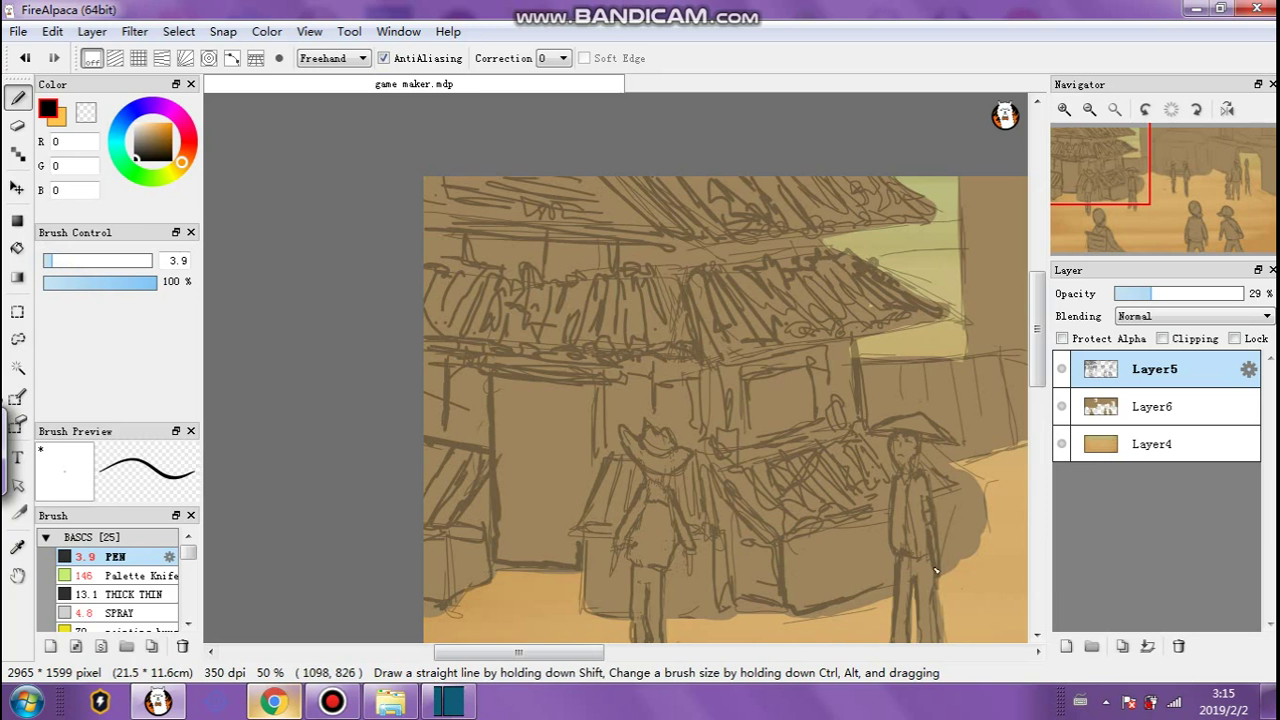
Outline the rounded shape behind the man in the conical hat and draw vertical plank lines on the stall's front.
mouse_move(967, 520)
left_mouse_down()
mouse_move(963, 503)
mouse_move(970, 550)
mouse_move(945, 467)
mouse_move(953, 555)
left_mouse_up()
left_click_drag(820, 531, 825, 598)
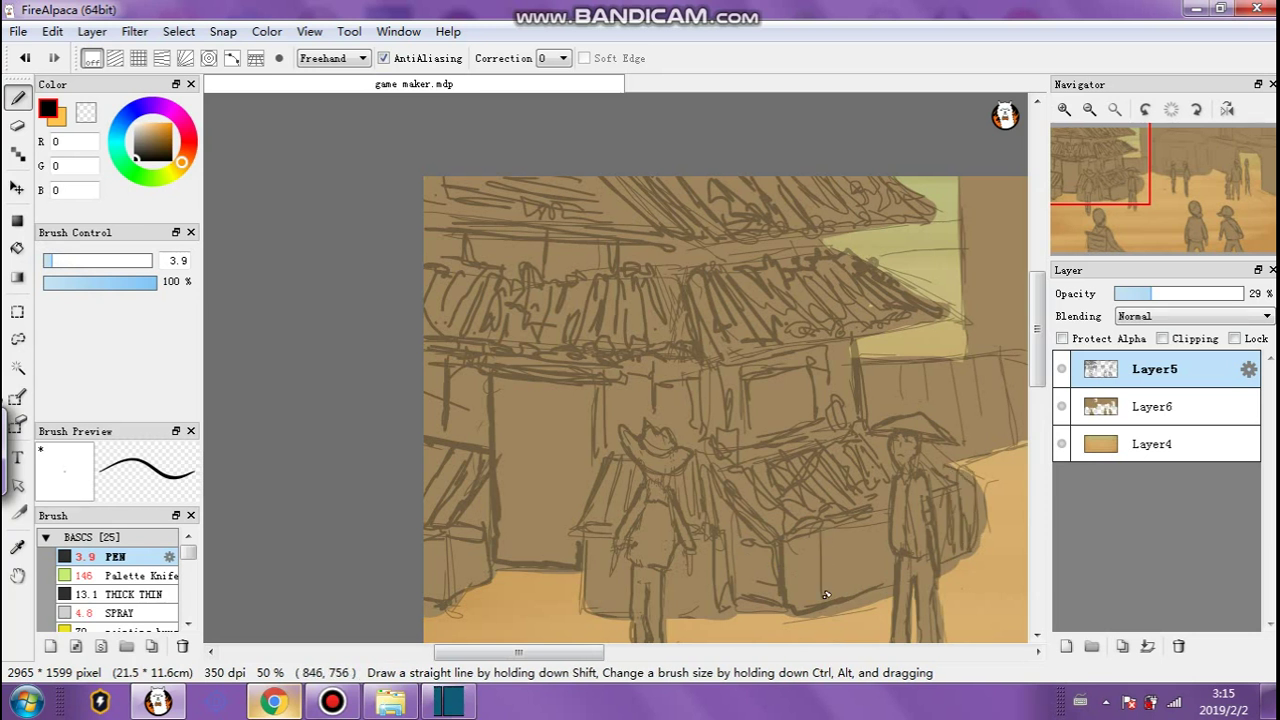
left_click_drag(857, 524, 859, 584)
left_click_drag(882, 516, 888, 585)
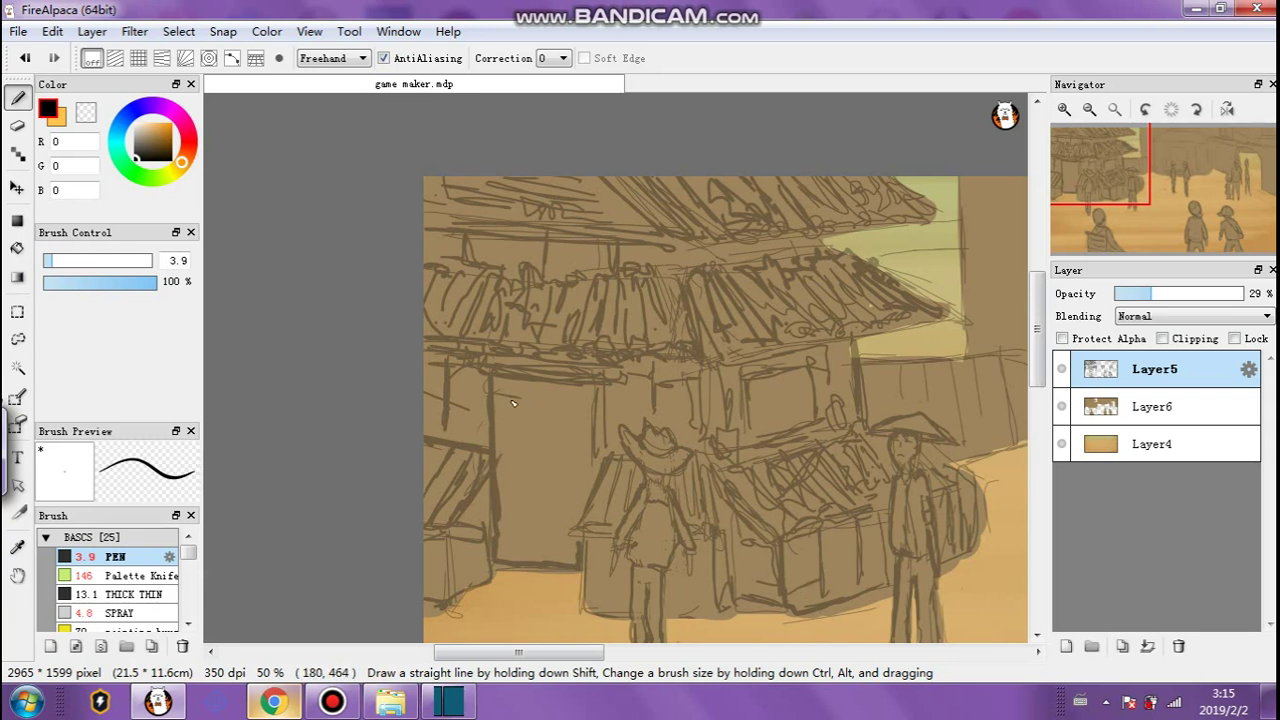
Draw plank lines in the shop's doorway and crossbars in the windows beside it.
mouse_move(503, 553)
left_mouse_down()
mouse_move(520, 418)
mouse_move(516, 466)
left_mouse_up()
left_click_drag(502, 553, 547, 528)
mouse_move(536, 392)
left_mouse_down()
mouse_move(534, 522)
mouse_move(542, 502)
left_mouse_up()
mouse_move(520, 440)
left_mouse_down()
mouse_move(508, 378)
mouse_move(510, 522)
mouse_move(522, 376)
mouse_move(526, 524)
mouse_move(544, 408)
mouse_move(542, 430)
left_mouse_up()
mouse_move(536, 446)
left_mouse_down()
mouse_move(538, 500)
mouse_move(546, 416)
left_mouse_up()
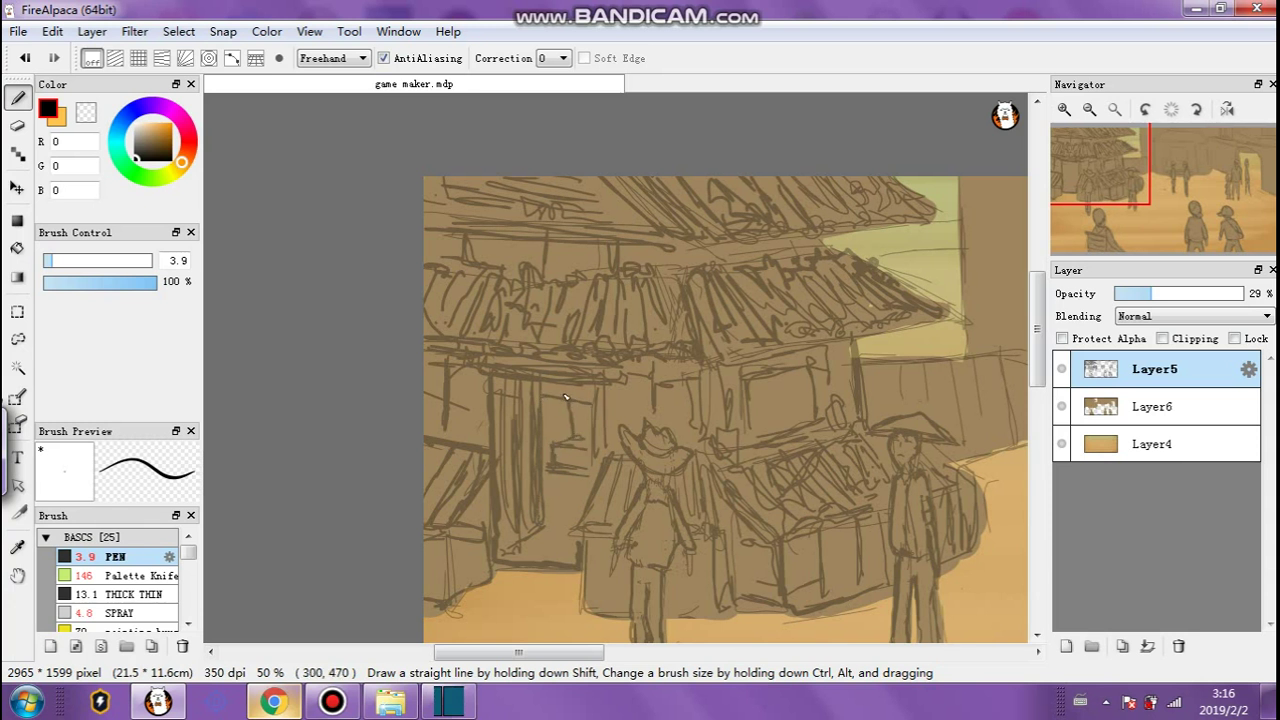
mouse_move(795, 388)
left_mouse_down()
mouse_move(777, 404)
mouse_move(807, 403)
mouse_move(764, 415)
left_mouse_up()
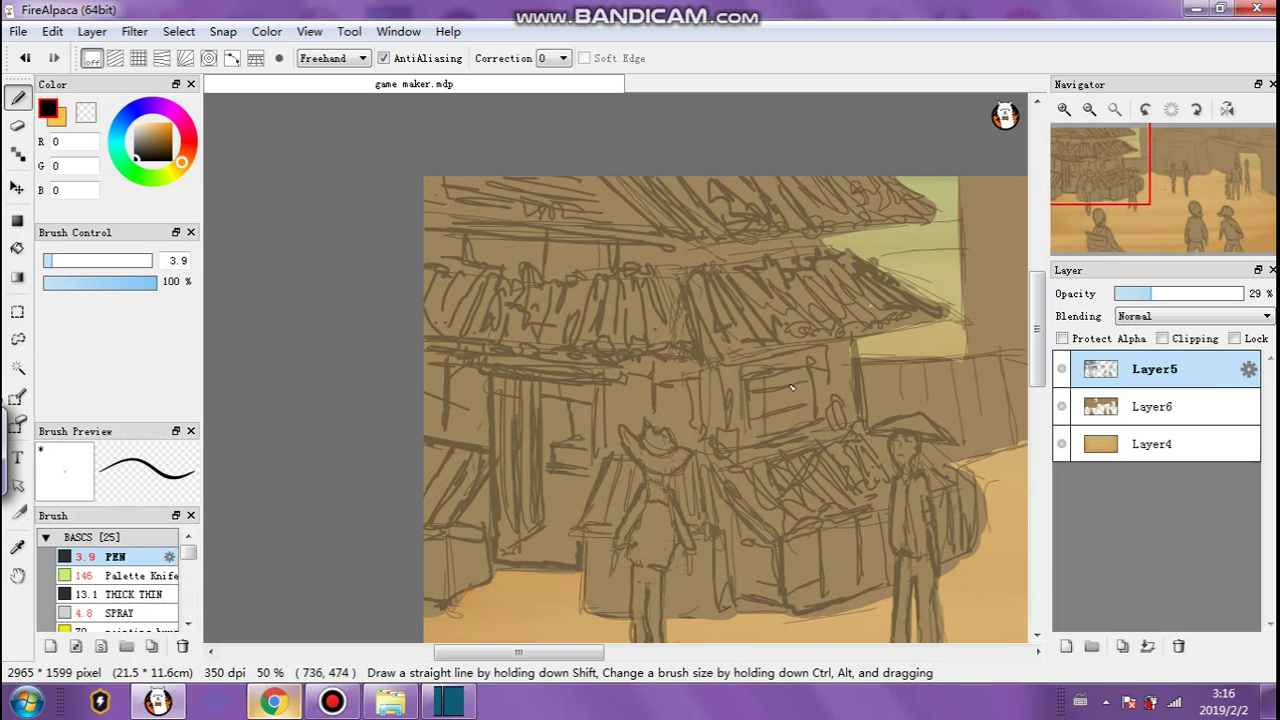
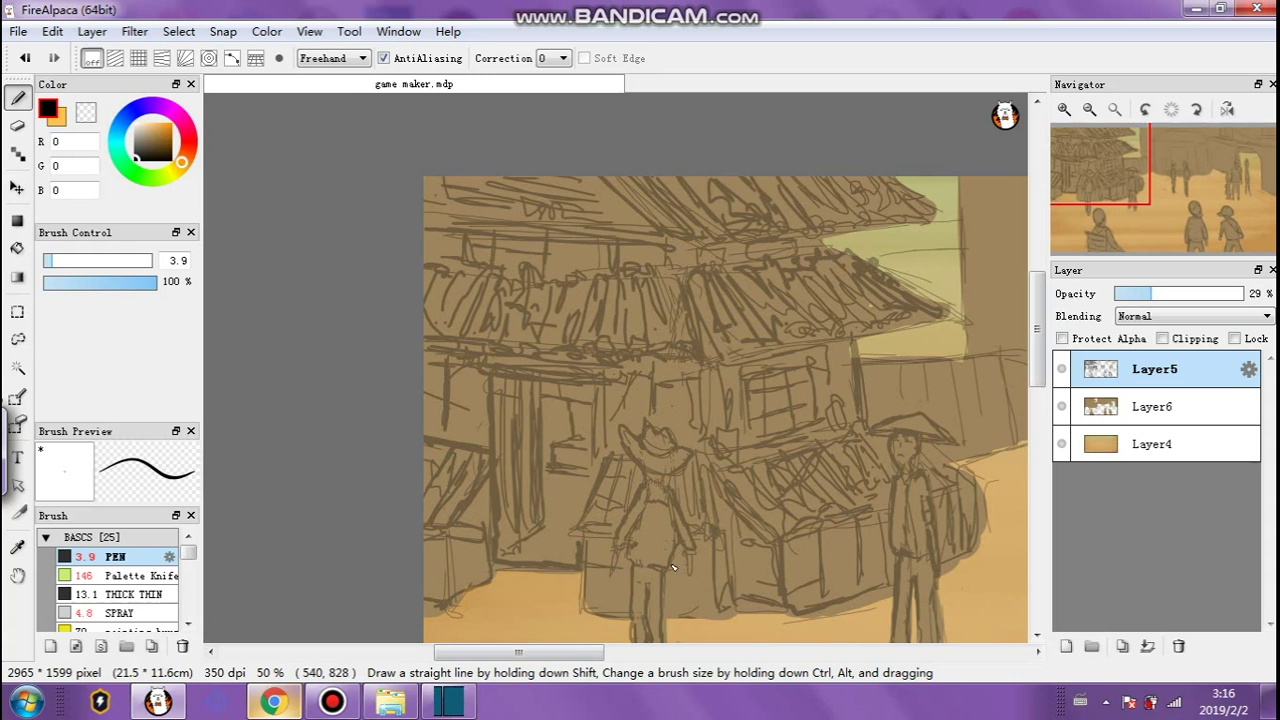
Set the pen size to 6.5 and trace the base and curve of the dome above the central building's entrance.
left_click(1089, 109)
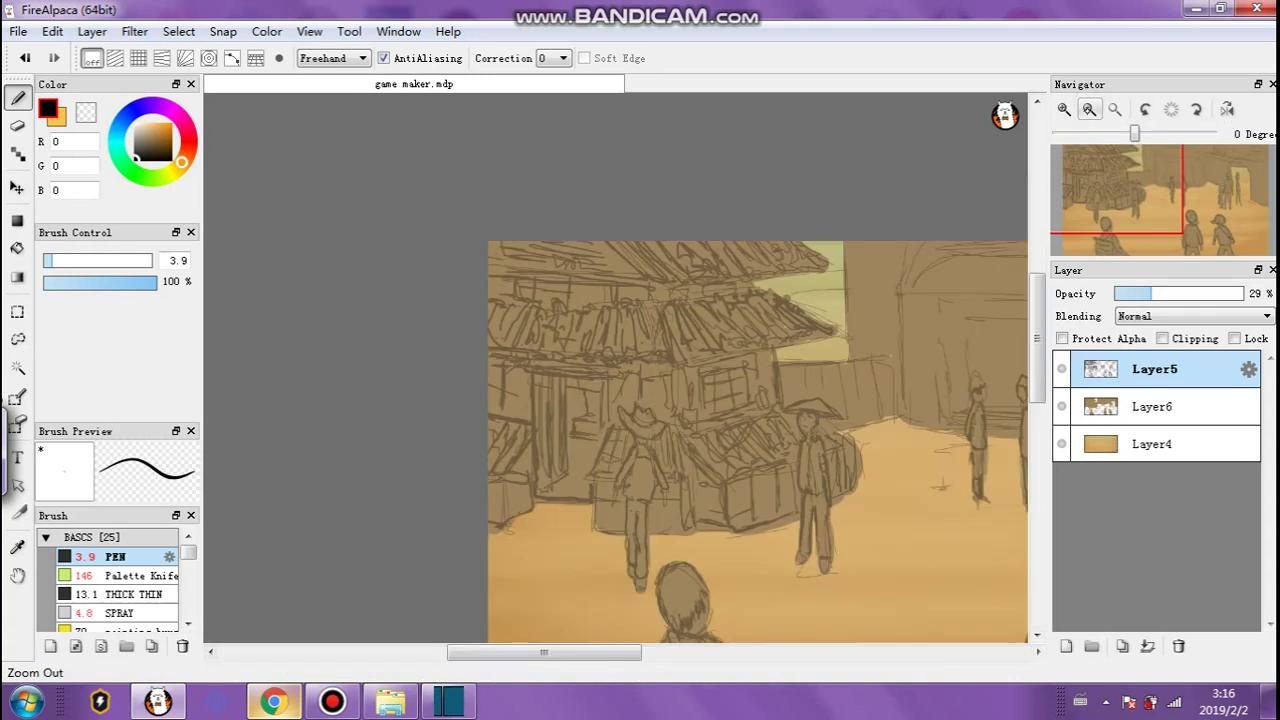
left_click_drag(578, 656, 625, 658)
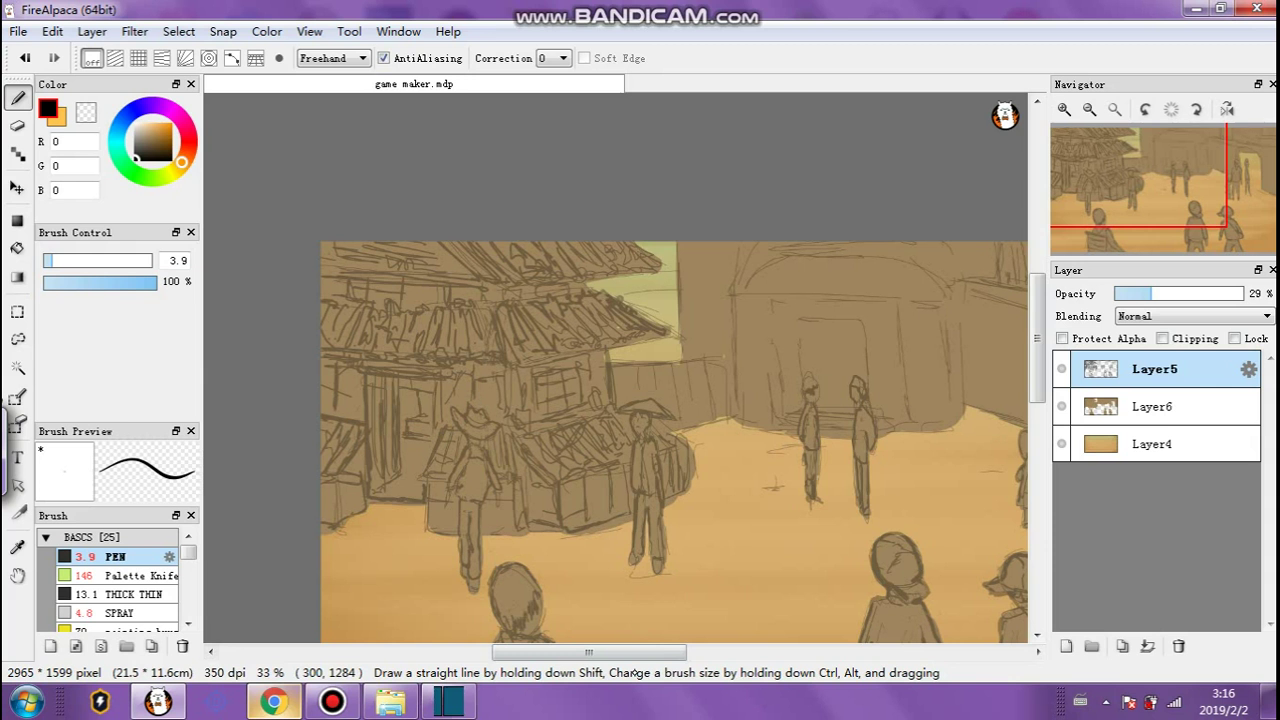
key("ctrl+plus")
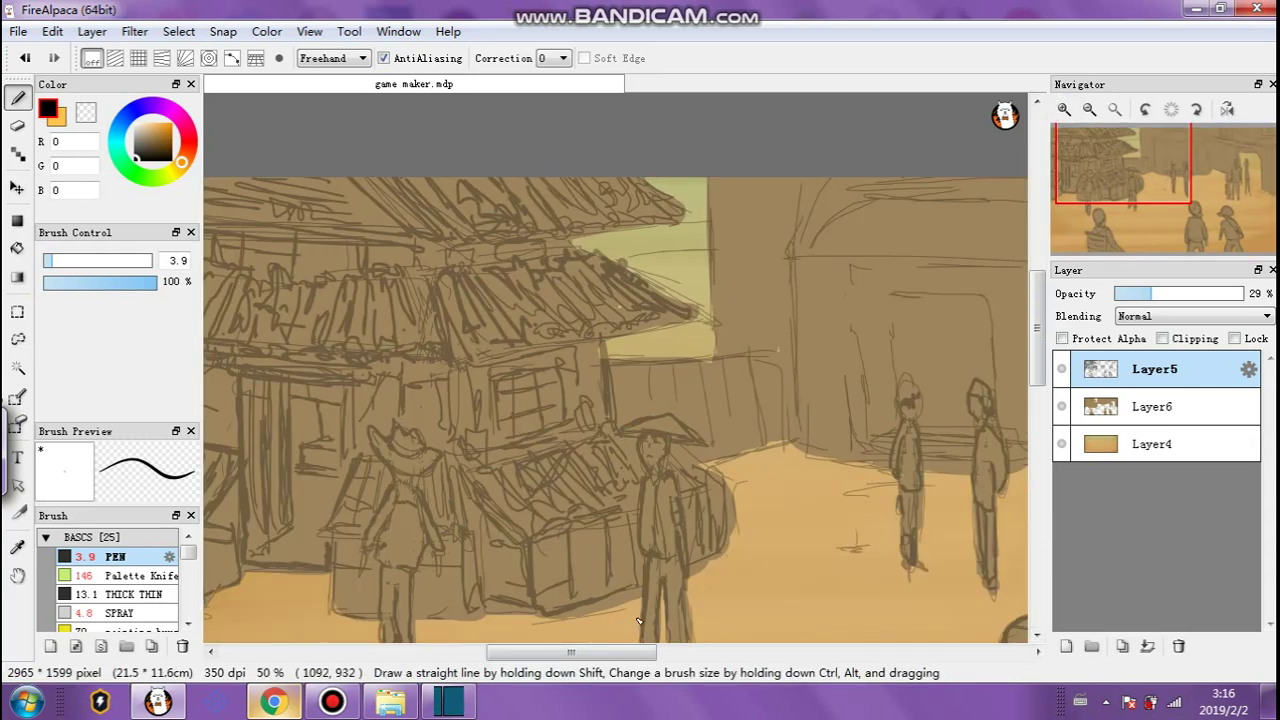
left_click_drag(614, 658, 681, 658)
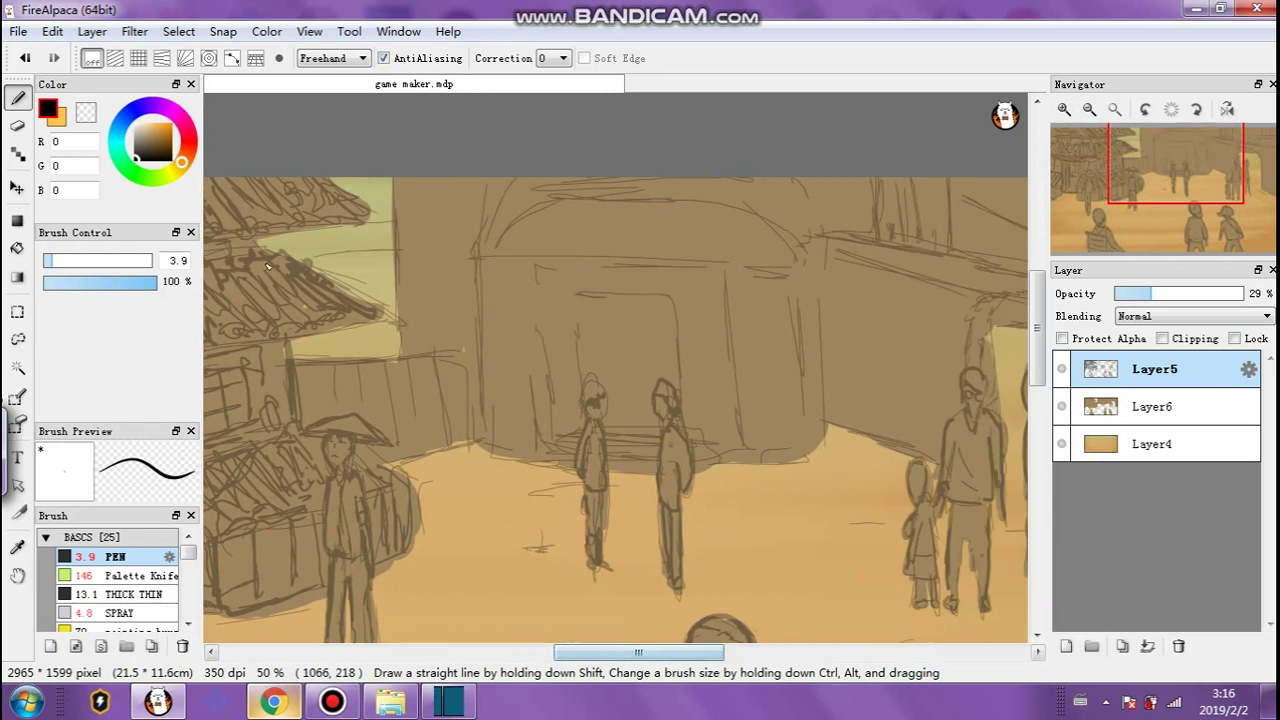
left_click(57, 260)
left_click_drag(494, 263, 739, 270)
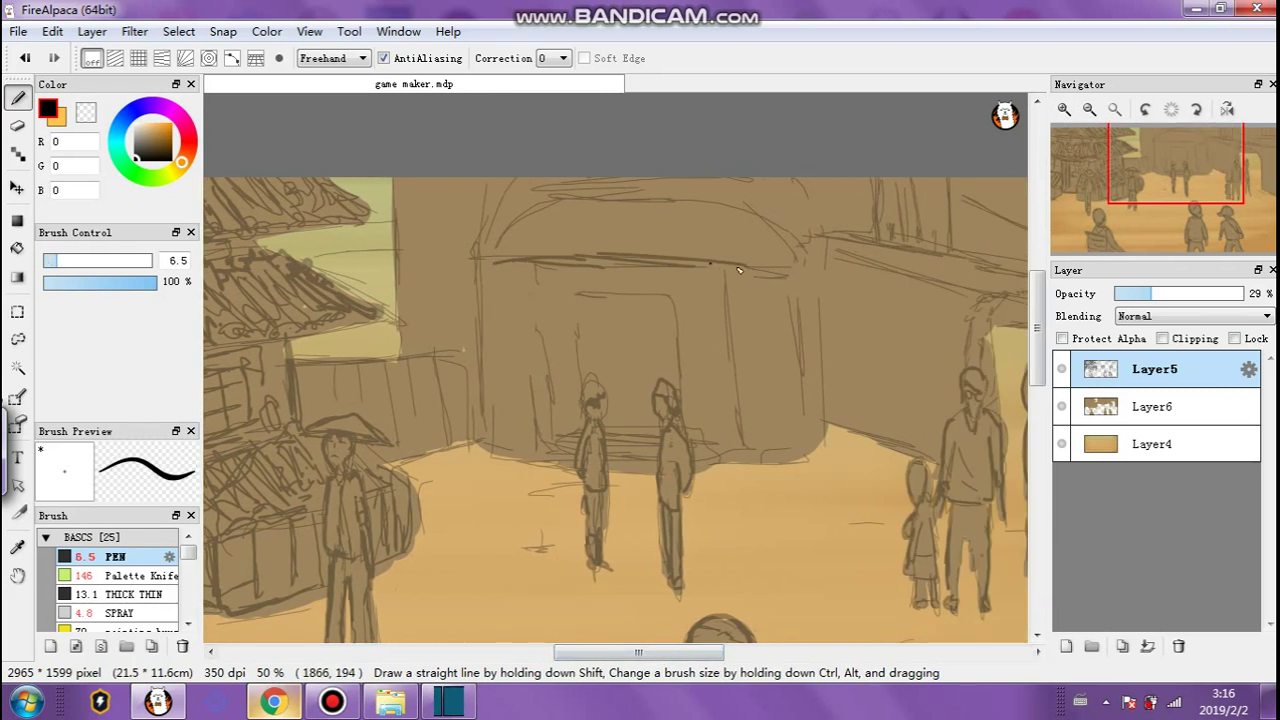
mouse_move(602, 262)
left_mouse_down()
mouse_move(505, 258)
mouse_move(648, 268)
left_mouse_up()
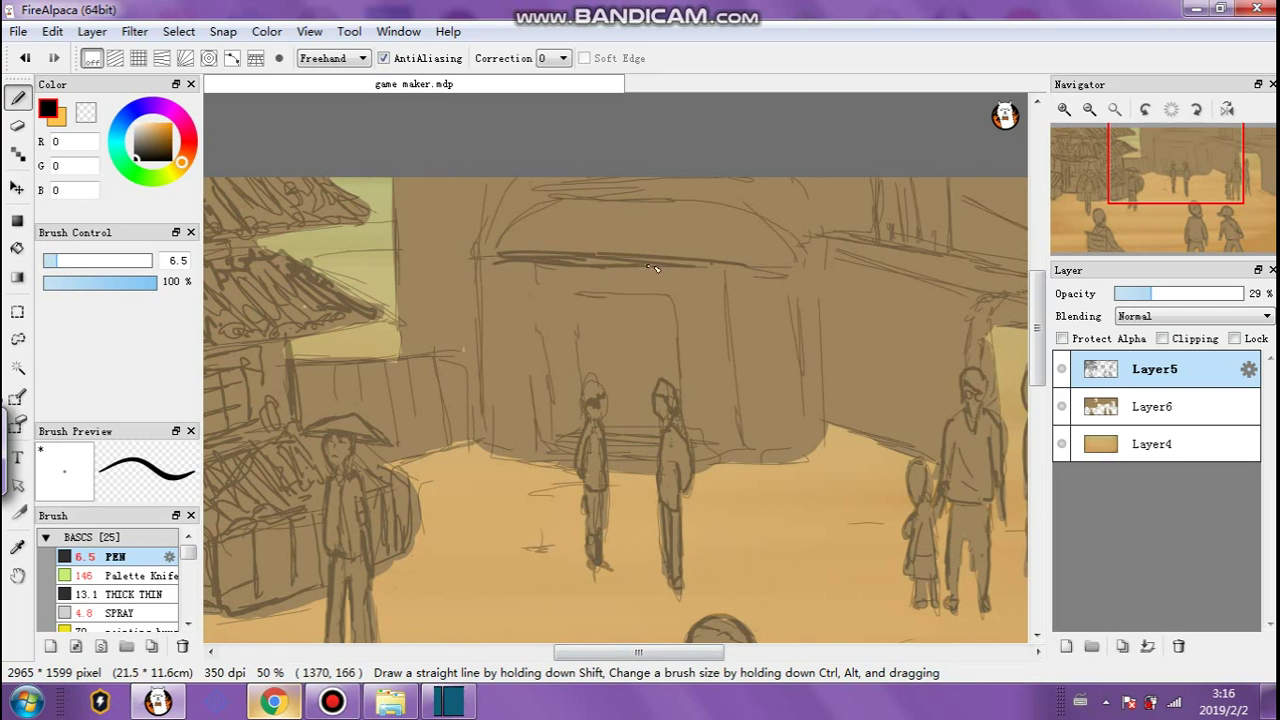
mouse_move(505, 255)
left_mouse_down()
mouse_move(524, 222)
mouse_move(562, 200)
mouse_move(676, 201)
left_mouse_up()
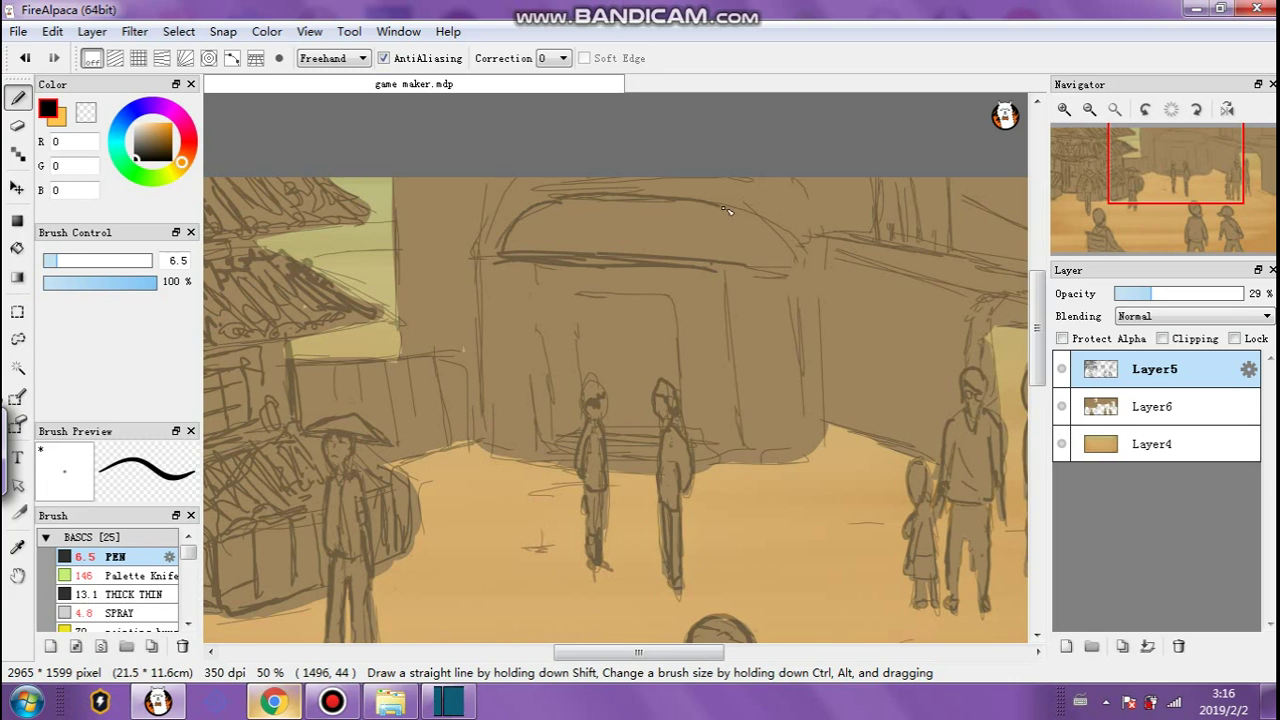
mouse_move(714, 205)
left_mouse_down()
mouse_move(748, 234)
mouse_move(753, 266)
left_mouse_up()
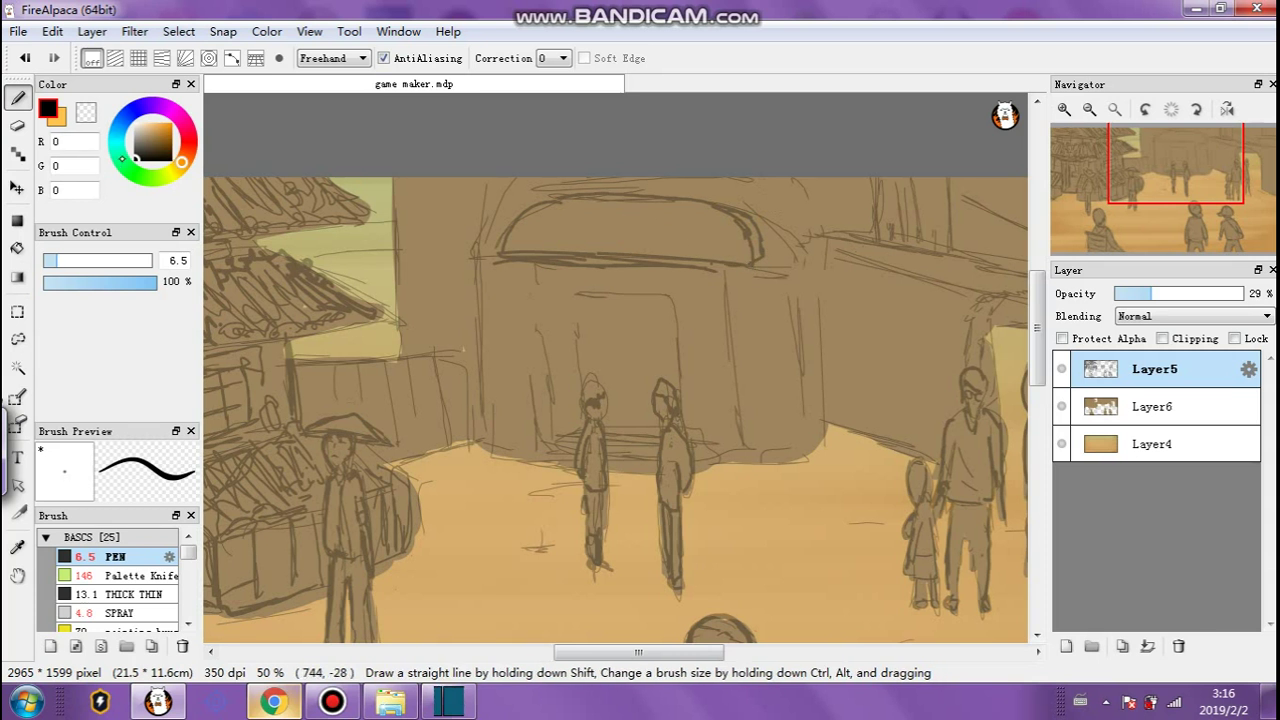
Set the pen size to 5.6, divide the dome into panes with grid lines, and outline the doorway beneath it.
left_click_drag(58, 259, 55, 260)
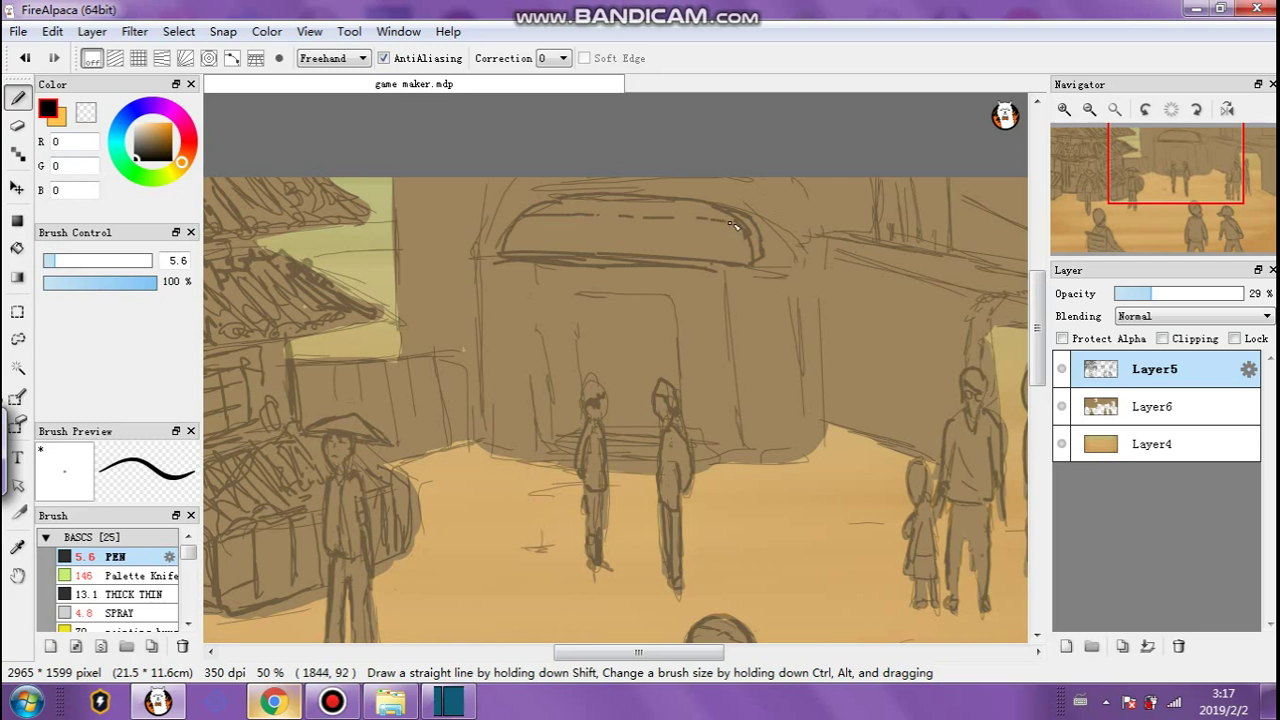
mouse_move(592, 217)
left_mouse_down()
mouse_move(594, 256)
mouse_move(597, 222)
mouse_move(664, 256)
left_mouse_up()
left_click_drag(510, 238, 592, 246)
left_click_drag(746, 248, 751, 246)
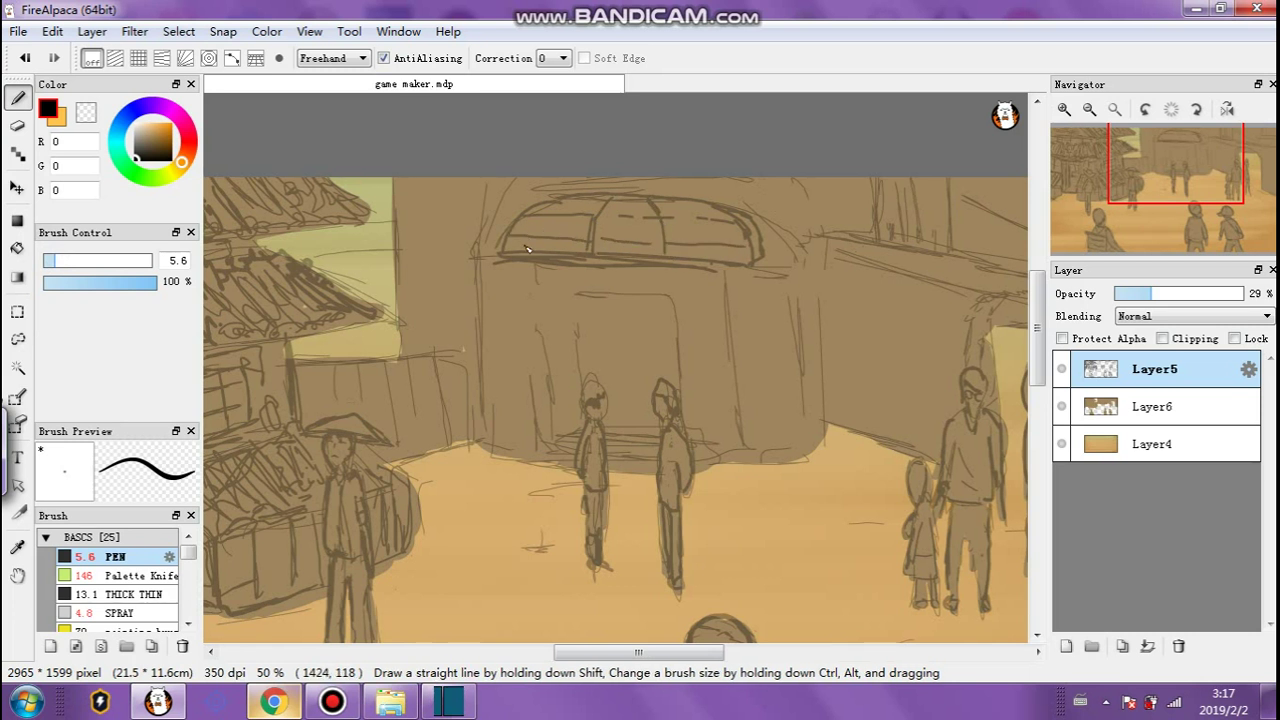
left_click_drag(551, 211, 579, 203)
left_click_drag(582, 372, 578, 299)
mouse_move(592, 380)
left_mouse_down()
mouse_move(586, 303)
mouse_move(603, 293)
mouse_move(582, 297)
mouse_move(669, 297)
mouse_move(676, 368)
mouse_move(621, 412)
mouse_move(656, 414)
mouse_move(623, 412)
mouse_move(614, 301)
mouse_move(653, 309)
mouse_move(616, 307)
left_mouse_up()
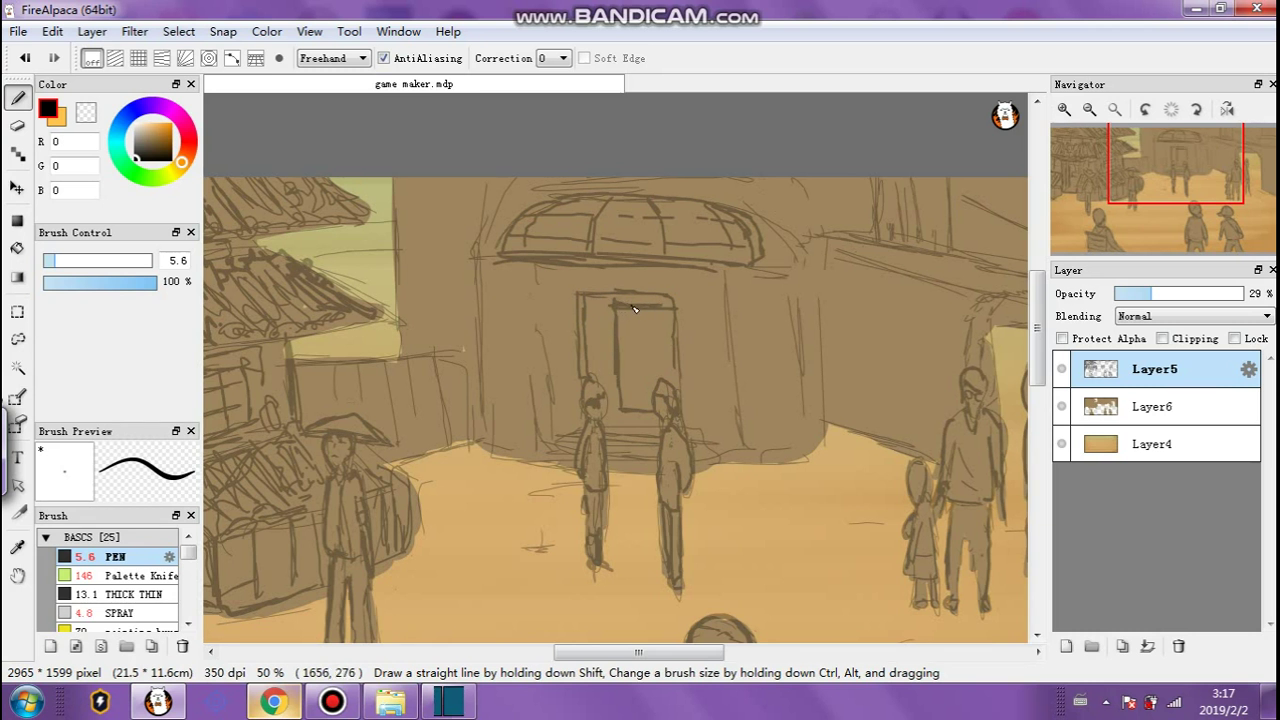
key("ctrl+z")
key("ctrl+z")
key("ctrl+z")
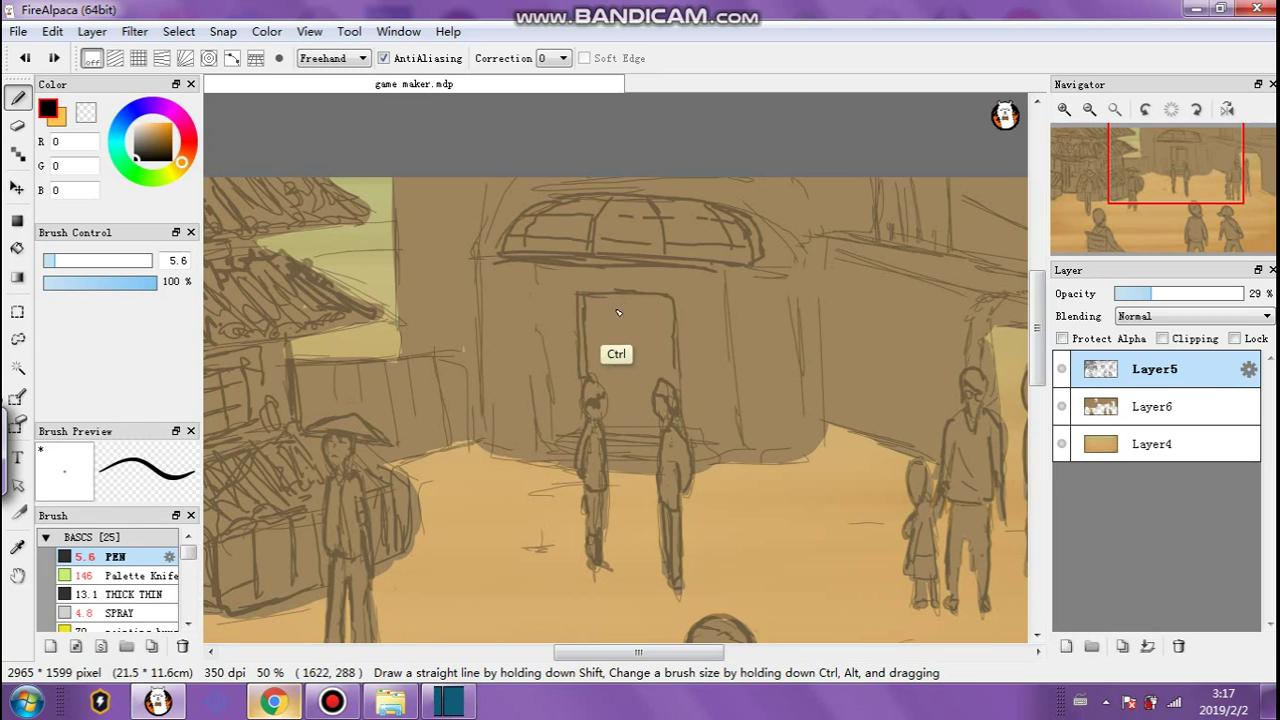
left_click_drag(617, 300, 619, 383)
key("ctrl+z")
key("ctrl+z")
Draw the centre edge and threshold of the central door and trace the building's side pillars down to the ground.
mouse_move(619, 391)
left_mouse_down()
mouse_move(628, 402)
mouse_move(631, 306)
mouse_move(664, 310)
mouse_move(586, 302)
left_mouse_up()
left_click_drag(626, 397, 606, 401)
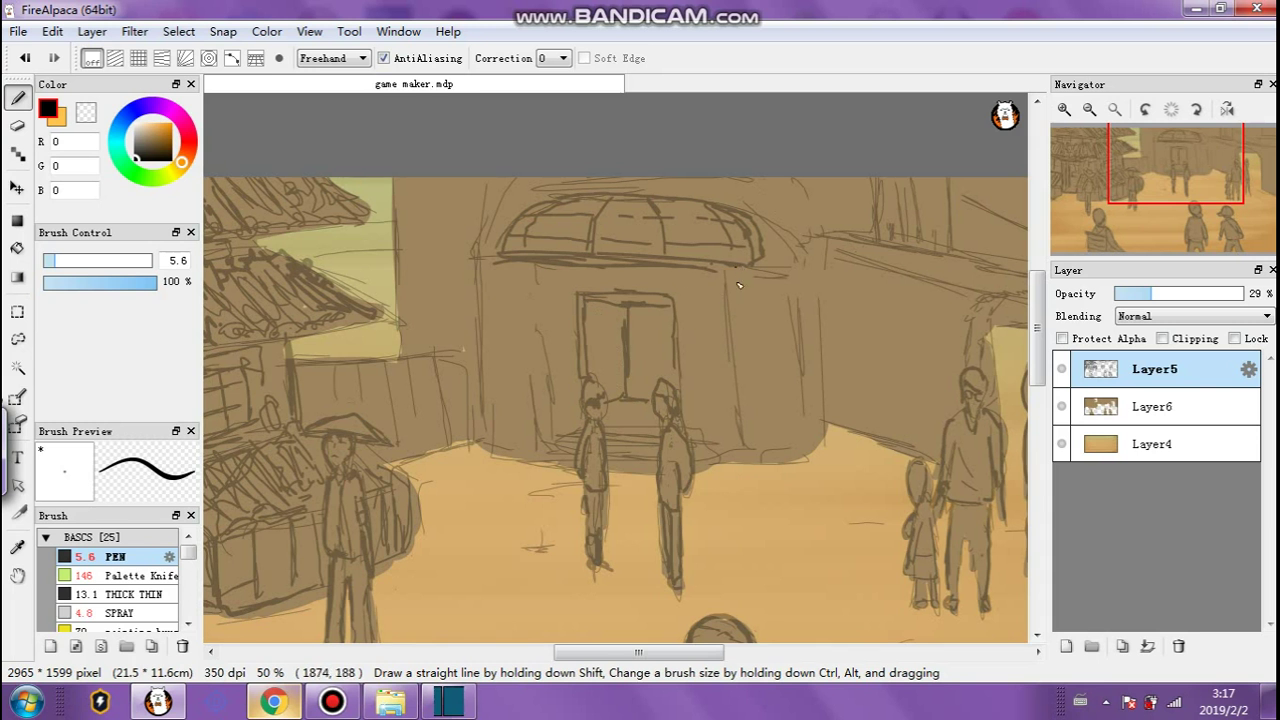
left_click_drag(726, 370, 727, 440)
mouse_move(736, 272)
left_mouse_down()
mouse_move(727, 346)
mouse_move(762, 466)
mouse_move(802, 448)
mouse_move(785, 270)
left_mouse_up()
mouse_move(545, 266)
left_mouse_down()
mouse_move(540, 452)
mouse_move(497, 441)
left_mouse_up()
mouse_move(497, 441)
left_mouse_down()
mouse_move(493, 388)
mouse_move(489, 430)
left_mouse_up()
mouse_move(495, 267)
left_mouse_down()
mouse_move(492, 378)
mouse_move(497, 268)
mouse_move(489, 344)
left_mouse_up()
left_click_drag(755, 265, 778, 268)
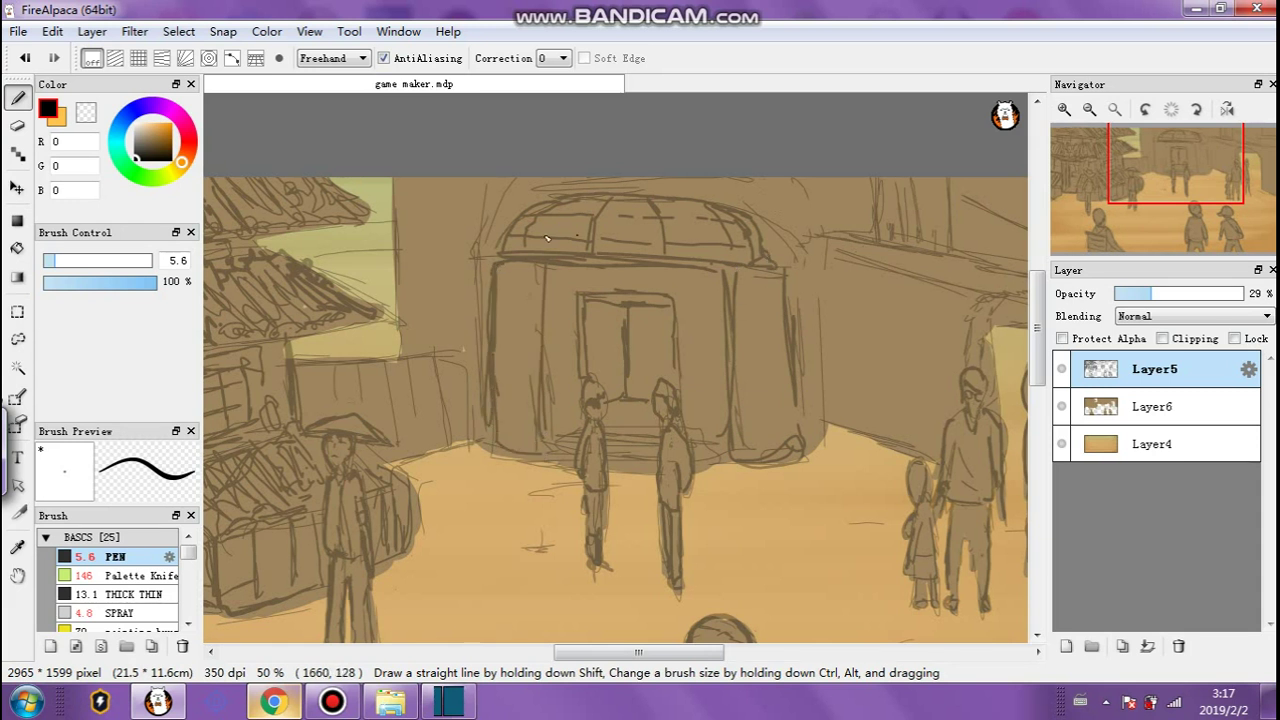
Draw vertical column lines rising on both sides of the dome to the canvas edge.
mouse_move(500, 254)
left_mouse_down()
mouse_move(504, 178)
mouse_move(504, 220)
left_mouse_up()
mouse_move(758, 178)
left_mouse_down()
mouse_move(762, 248)
mouse_move(768, 180)
left_mouse_up()
mouse_move(772, 250)
left_mouse_down()
mouse_move(774, 182)
mouse_move(776, 196)
left_mouse_up()
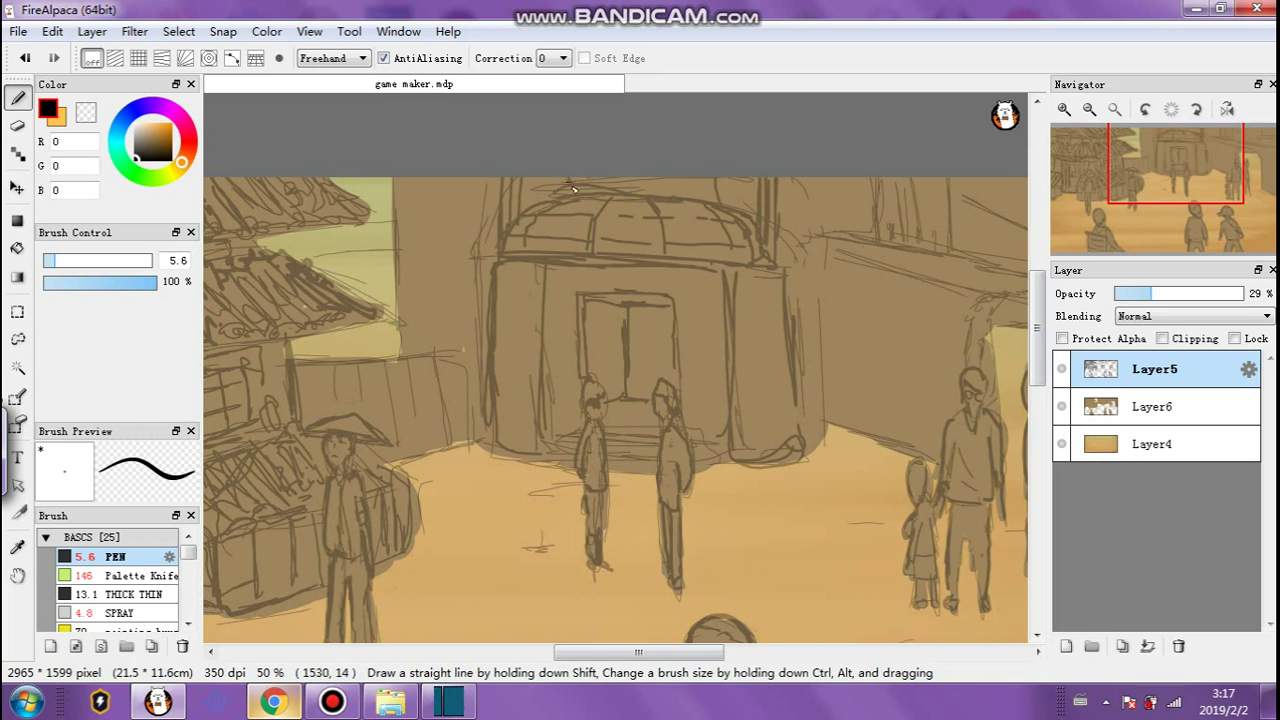
Trace the fence between the stall and the central building and add its vertical planks.
left_click_drag(69, 257, 52, 258)
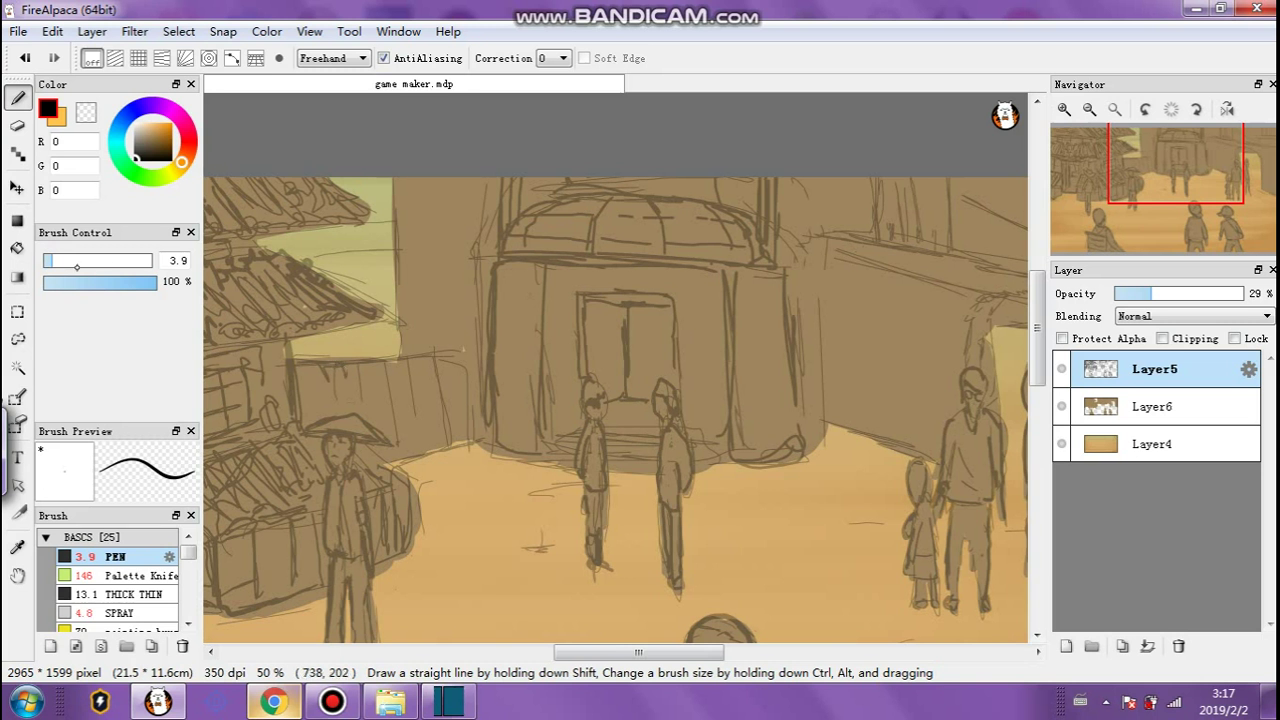
left_click(62, 259)
mouse_move(328, 377)
left_mouse_down()
mouse_move(346, 413)
mouse_move(361, 380)
mouse_move(349, 369)
mouse_move(367, 366)
mouse_move(387, 393)
mouse_move(398, 456)
left_mouse_up()
mouse_move(390, 362)
left_mouse_down()
mouse_move(394, 430)
mouse_move(409, 432)
left_mouse_up()
mouse_move(414, 380)
left_mouse_down()
mouse_move(425, 447)
mouse_move(401, 461)
mouse_move(462, 440)
left_mouse_up()
mouse_move(396, 360)
left_mouse_down()
mouse_move(438, 356)
mouse_move(456, 440)
mouse_move(414, 384)
mouse_move(470, 412)
left_mouse_up()
left_click_drag(464, 364, 476, 404)
Trace the tall wall's vertical edges above the fence, add inner lines with pen size 3.9, and line the adjacent pillar.
left_click_drag(402, 362, 400, 184)
left_click(57, 260)
left_click_drag(475, 345, 482, 181)
left_click_drag(51, 260, 47, 260)
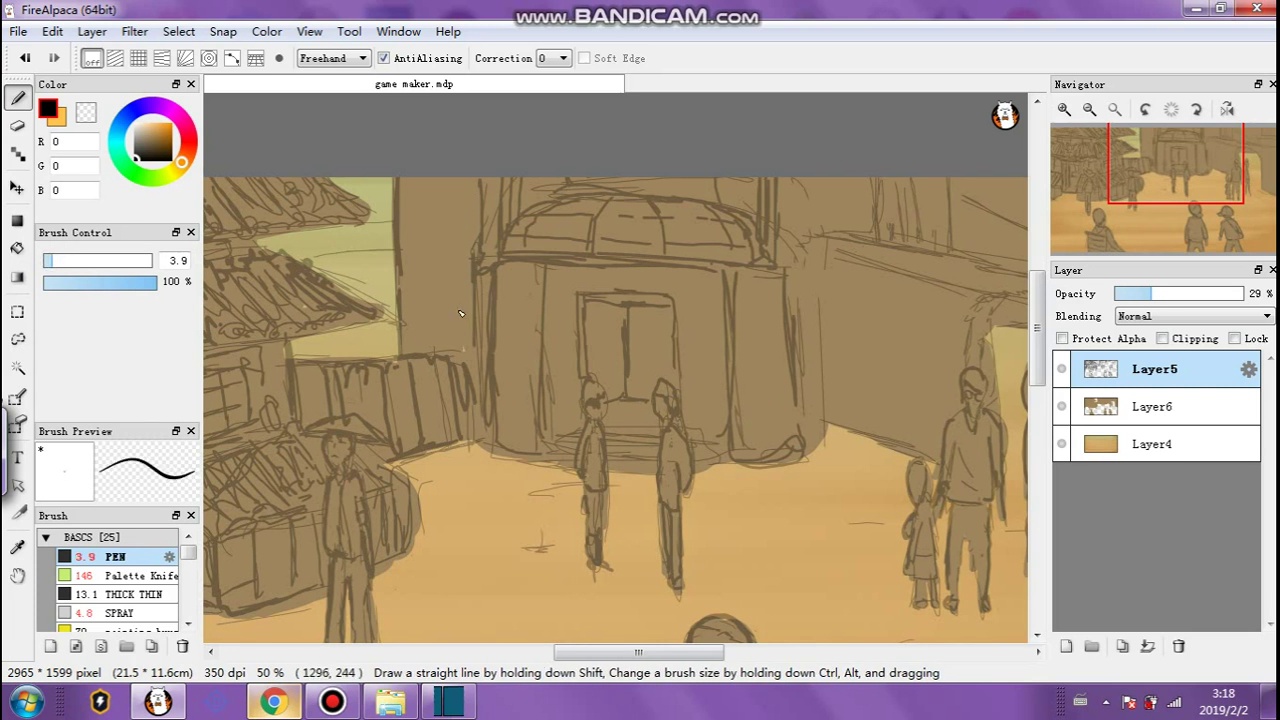
left_click_drag(455, 180, 457, 298)
left_click_drag(456, 238, 456, 271)
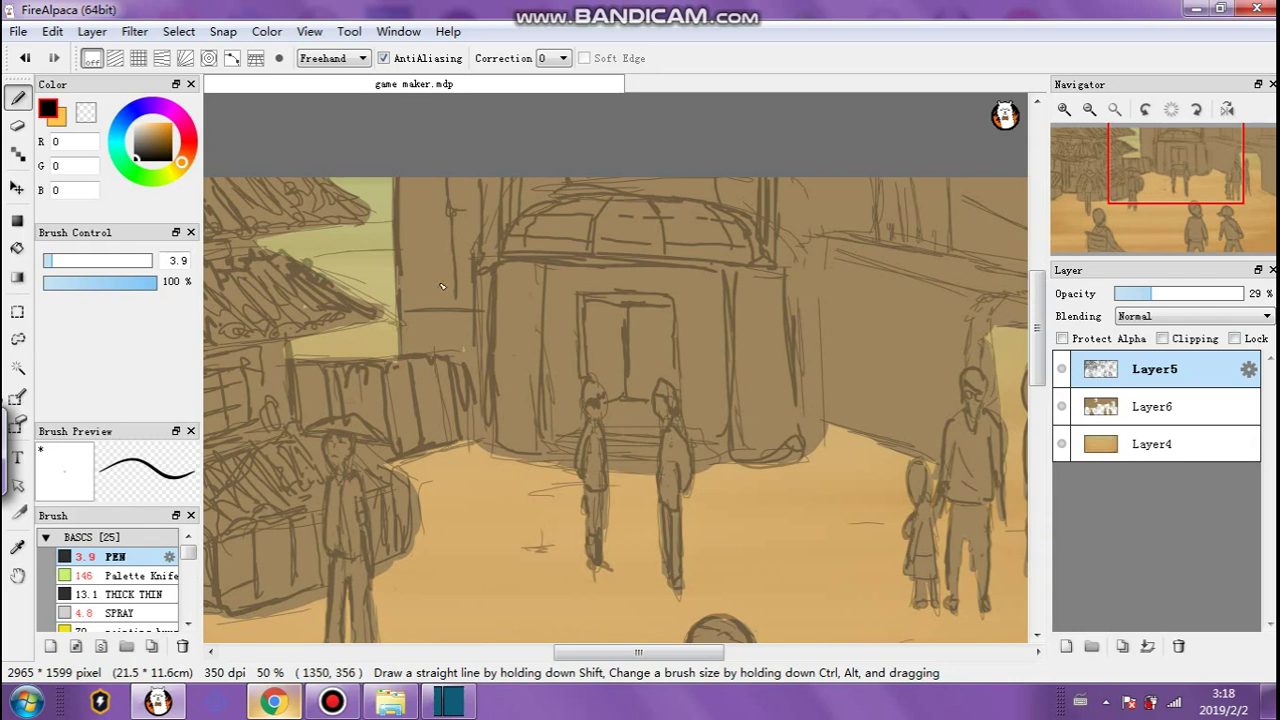
left_click_drag(542, 262, 546, 412)
mouse_move(582, 355)
left_mouse_down()
mouse_move(615, 330)
mouse_move(586, 339)
mouse_move(621, 332)
mouse_move(586, 318)
mouse_move(624, 329)
mouse_move(621, 375)
left_mouse_up()
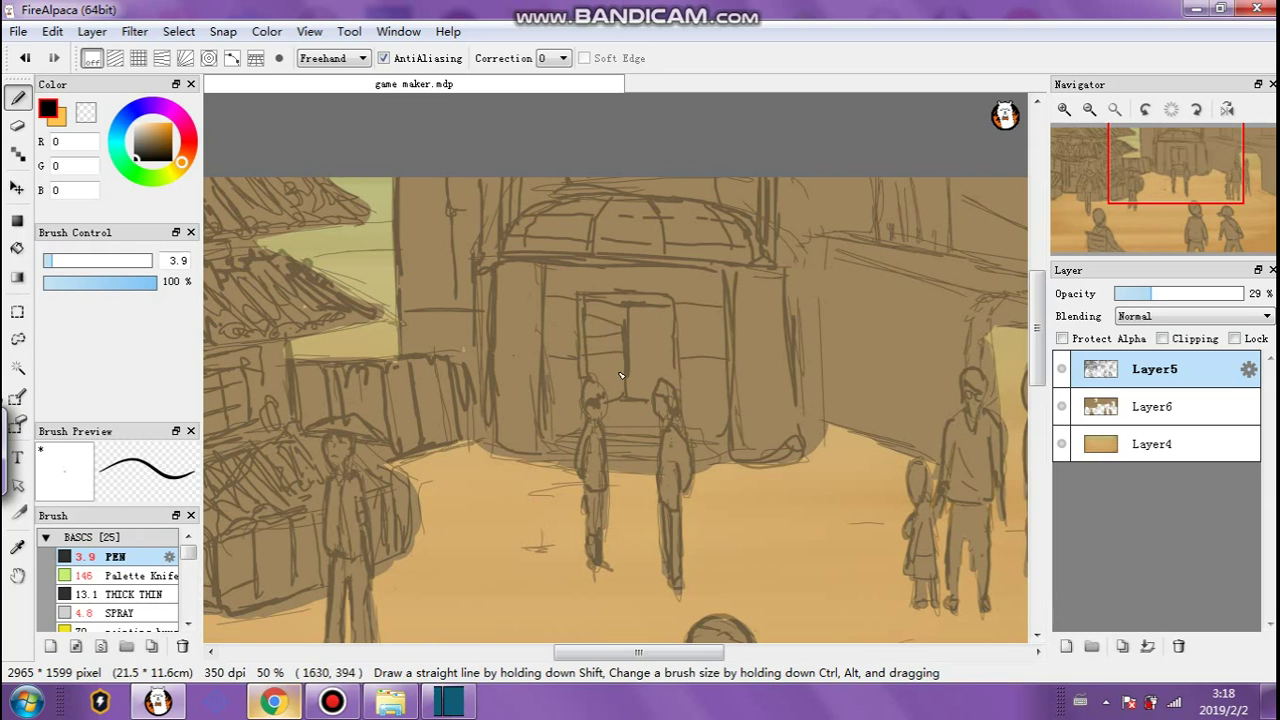
key("ctrl+z")
key("ctrl+z")
left_click_drag(586, 316, 617, 319)
key("ctrl+z")
Add detail lines to the central door and horizontal bands across the wall and pillars around it.
mouse_move(598, 372)
left_mouse_down()
mouse_move(646, 370)
mouse_move(634, 382)
mouse_move(634, 308)
left_mouse_up()
mouse_move(656, 310)
left_mouse_down()
mouse_move(628, 407)
mouse_move(643, 412)
mouse_move(675, 334)
mouse_move(703, 344)
mouse_move(743, 325)
mouse_move(705, 313)
mouse_move(702, 352)
left_mouse_up()
mouse_move(555, 290)
left_mouse_down()
mouse_move(557, 346)
mouse_move(533, 346)
left_mouse_up()
left_click_drag(731, 359, 781, 361)
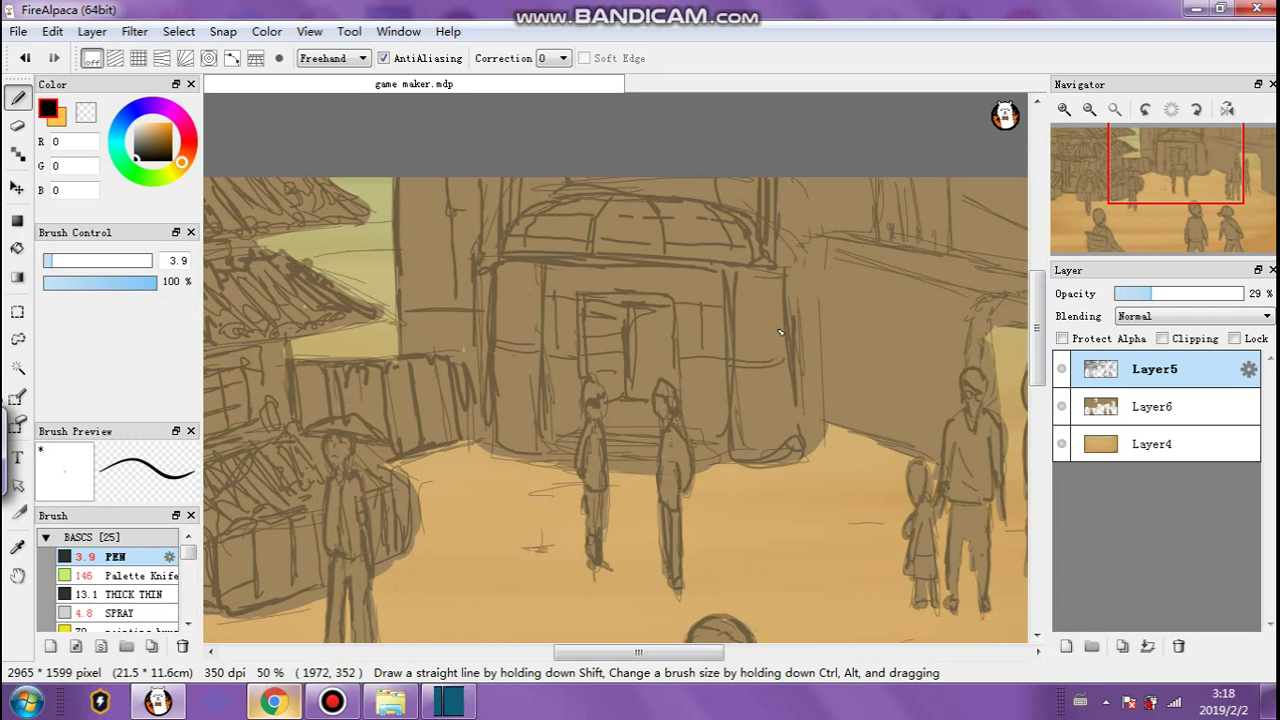
Add vertical texture strokes to both side pillars of the central building.
left_click_drag(637, 649, 673, 649)
left_click_drag(589, 410, 589, 399)
left_click_drag(589, 297, 591, 400)
left_click_drag(592, 441, 609, 427)
mouse_move(609, 419)
left_mouse_down()
mouse_move(612, 429)
mouse_move(620, 407)
left_mouse_up()
left_click_drag(341, 300, 345, 410)
left_click_drag(351, 362, 356, 380)
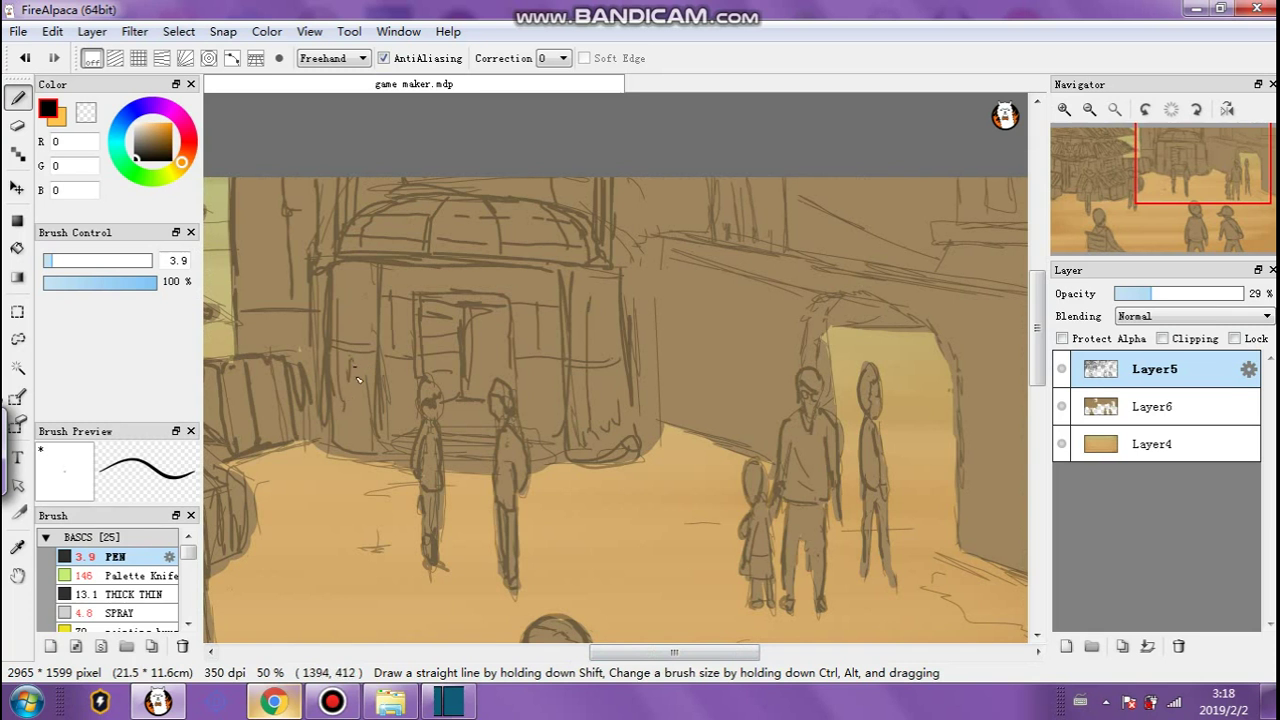
Draw the top edge of the wall leading over the archway and clean up along it with the transparent colour.
mouse_move(650, 252)
left_mouse_down()
mouse_move(697, 260)
mouse_move(674, 242)
mouse_move(659, 255)
mouse_move(838, 273)
mouse_move(810, 269)
mouse_move(1030, 322)
left_mouse_up()
left_click(86, 112)
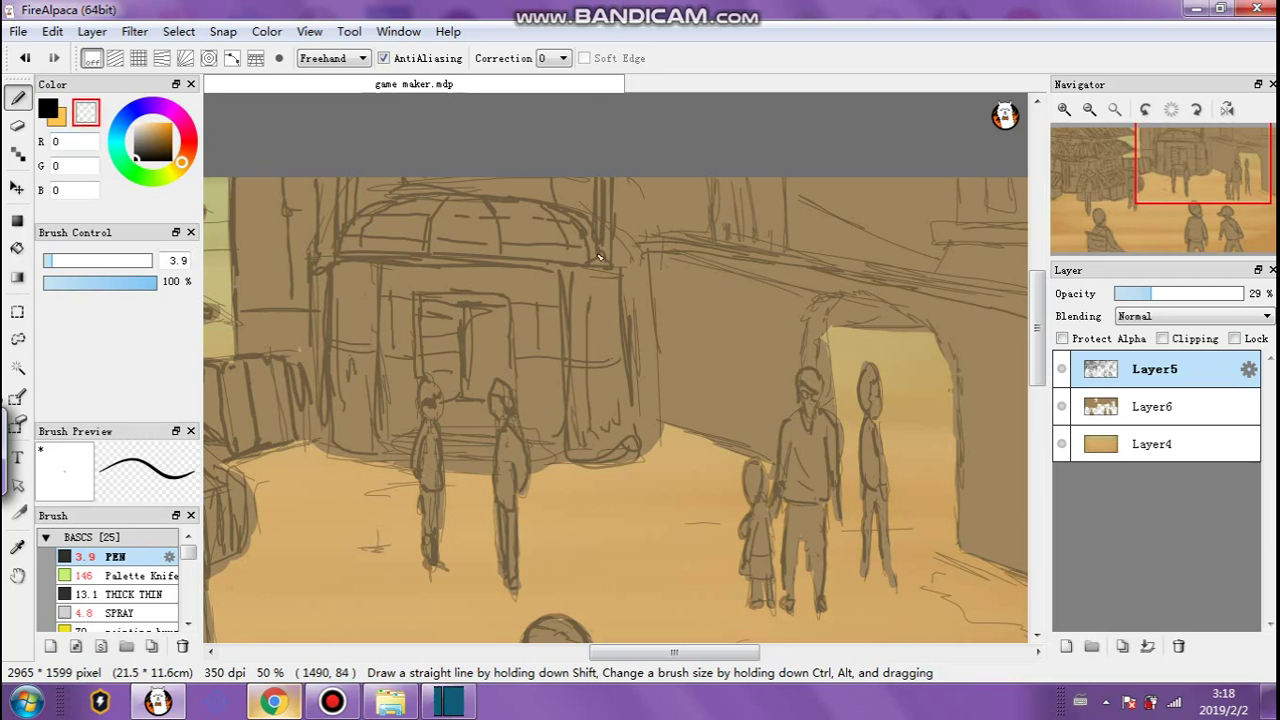
left_click_drag(699, 241, 981, 307)
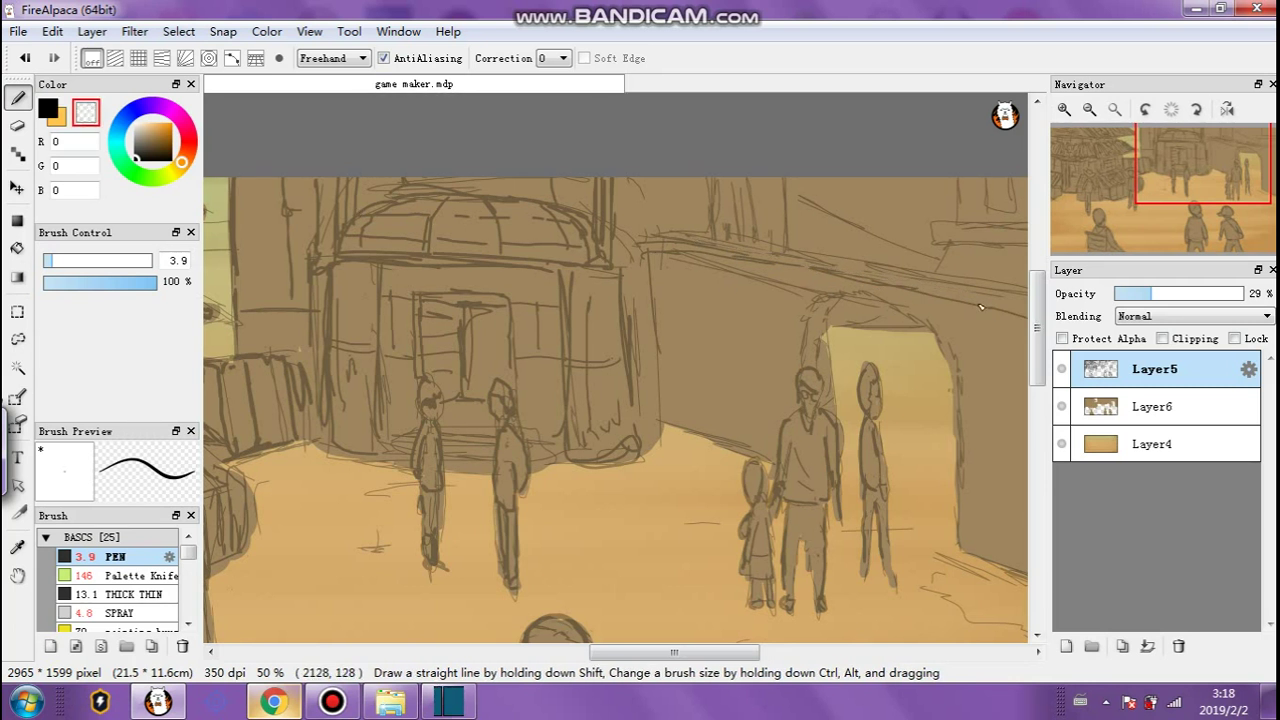
left_click(72, 262)
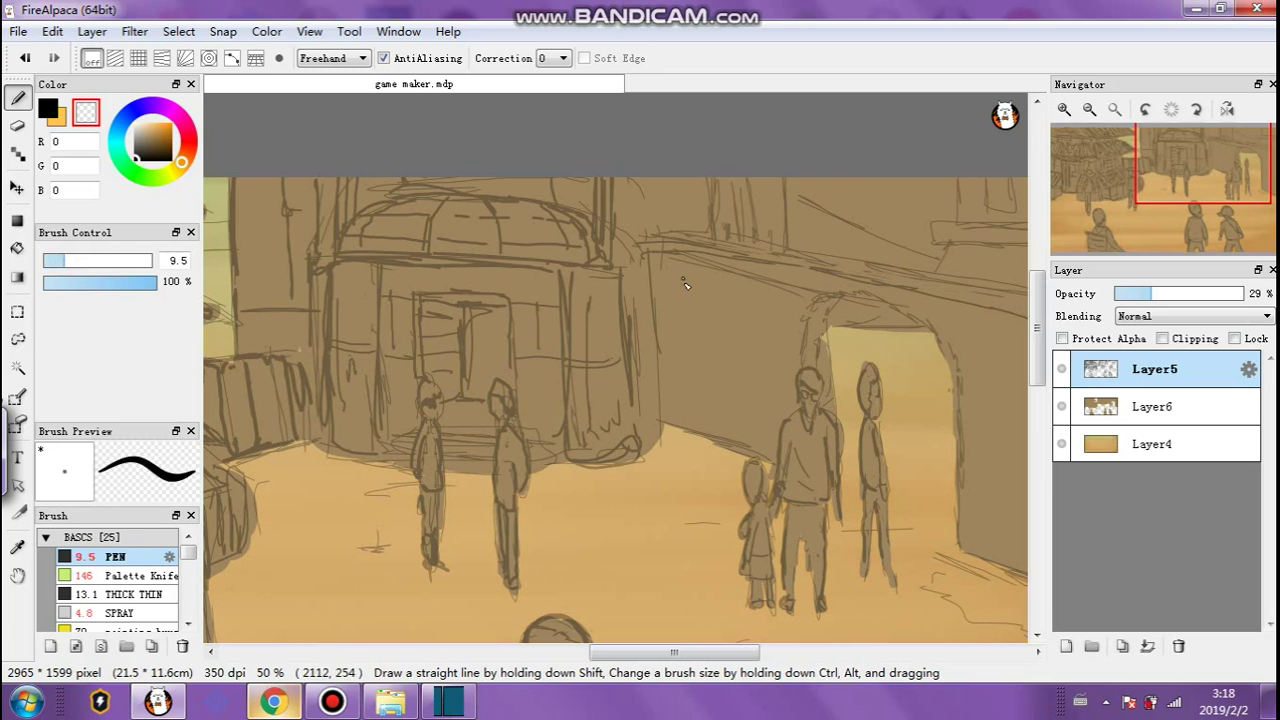
key("c")
left_click_drag(696, 268, 698, 388)
left_click_drag(698, 388, 698, 420)
key("ctrl+z")
key("ctrl+z")
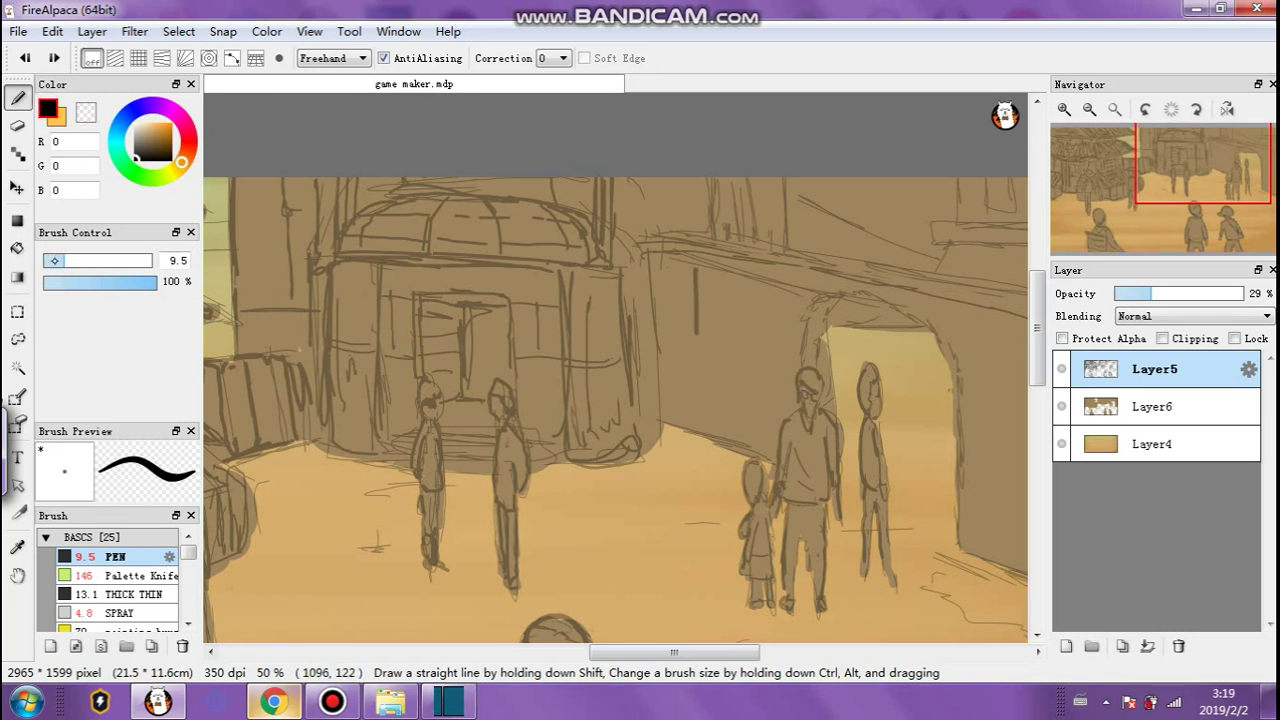
Undo the remaining thick stroke, set the pen size to 4.8, and draw vertical seams on the wall before the archway.
left_click(54, 259)
key("ctrl+z")
left_click_drag(693, 260, 694, 346)
mouse_move(652, 289)
left_mouse_down()
mouse_move(678, 432)
mouse_move(697, 438)
left_mouse_up()
mouse_move(692, 391)
left_mouse_down()
mouse_move(737, 439)
mouse_move(745, 358)
left_mouse_up()
left_click_drag(751, 270, 748, 305)
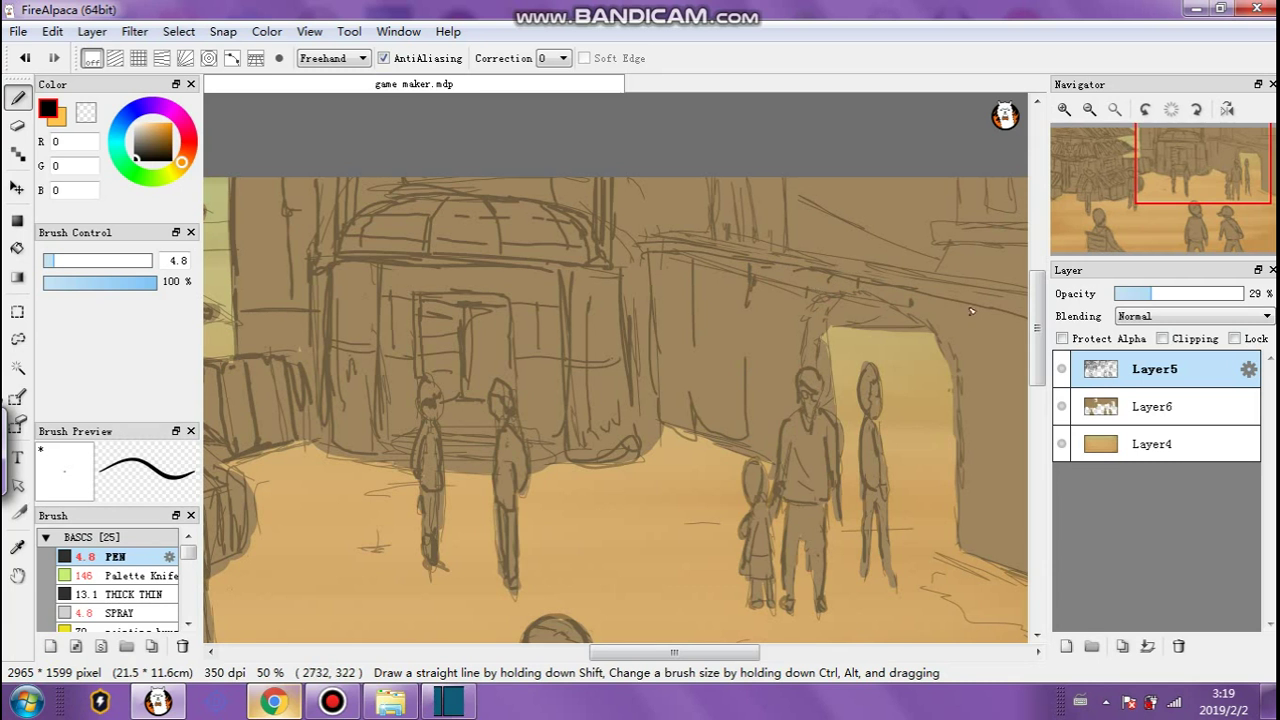
Draw vertical seams on the wall section beyond the archway and reinforce the ledge along the wall's top.
left_click_drag(679, 652, 741, 652)
left_click_drag(720, 318, 722, 570)
mouse_move(726, 496)
left_mouse_down()
mouse_move(739, 318)
mouse_move(776, 326)
left_mouse_up()
mouse_move(681, 291)
left_mouse_down()
mouse_move(769, 308)
mouse_move(695, 300)
left_mouse_up()
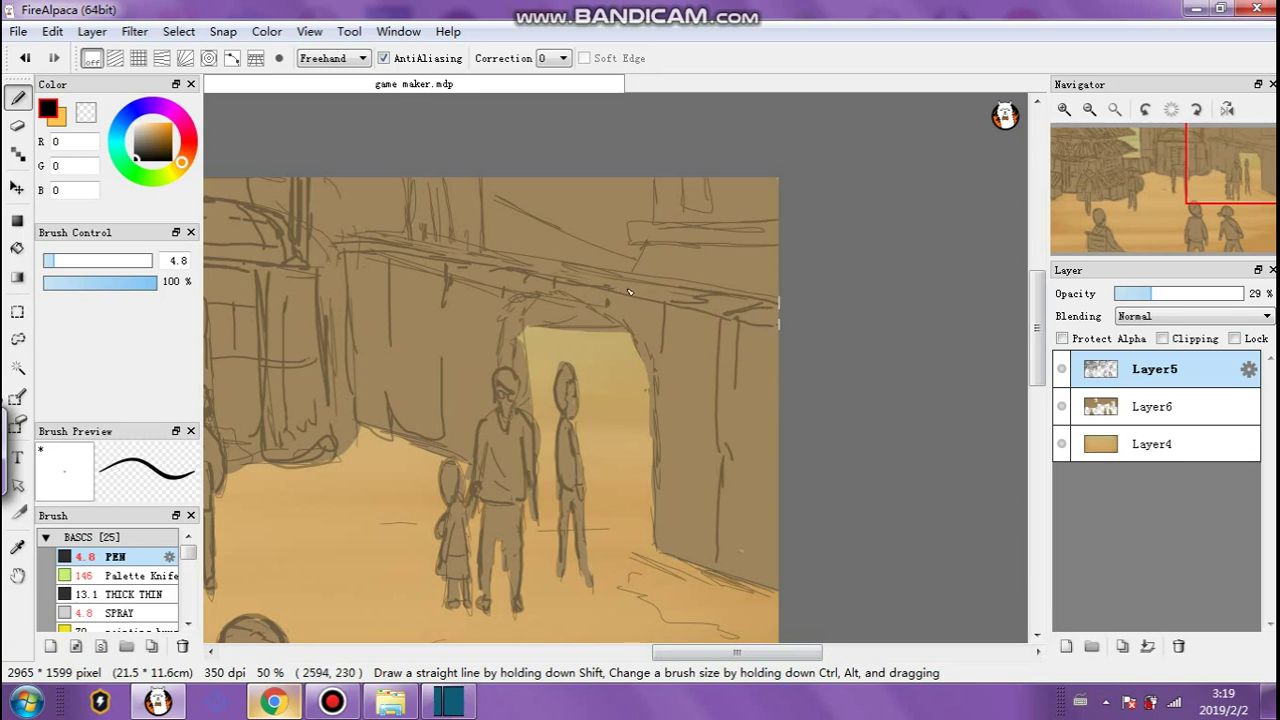
left_click_drag(411, 244, 460, 252)
mouse_move(350, 262)
left_mouse_down()
mouse_move(555, 293)
mouse_move(768, 349)
left_mouse_up()
Divide the wall sections on both sides of the archway into blocks with horizontal seams.
mouse_move(664, 327)
left_mouse_down()
mouse_move(659, 411)
mouse_move(766, 446)
left_mouse_up()
mouse_move(655, 470)
left_mouse_down()
mouse_move(718, 516)
mouse_move(700, 504)
mouse_move(768, 524)
left_mouse_up()
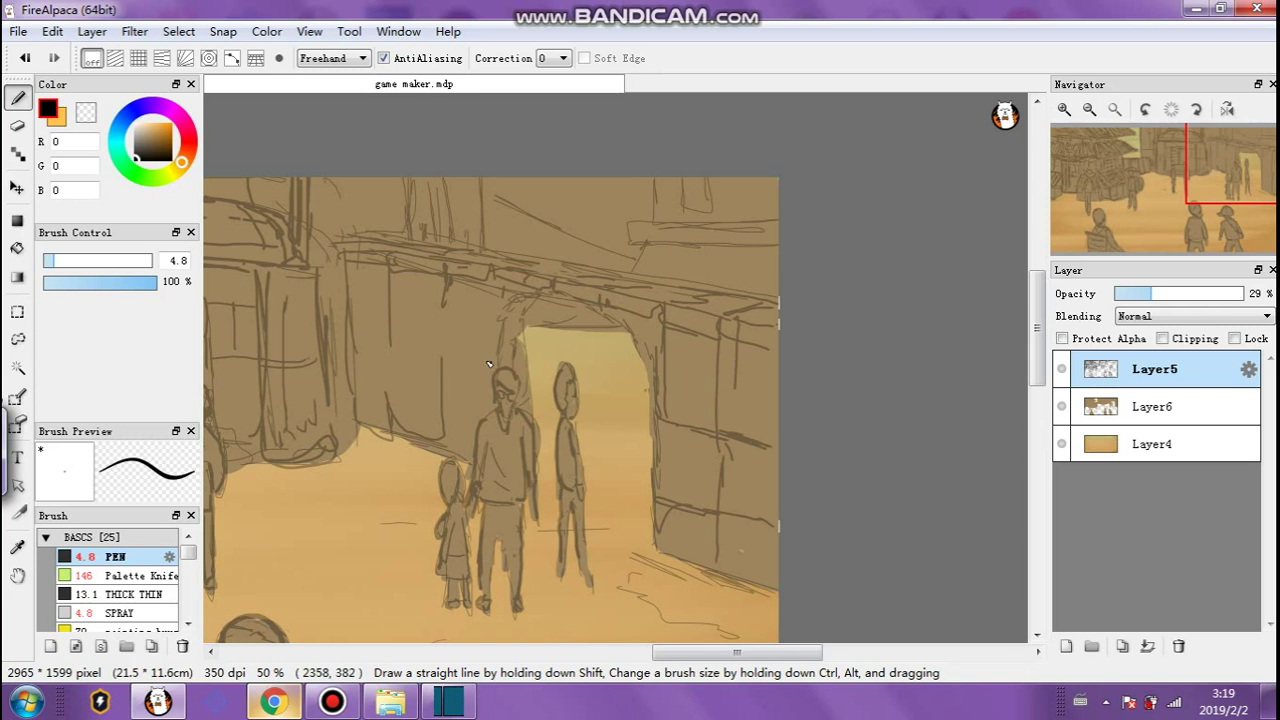
mouse_move(463, 355)
left_mouse_down()
mouse_move(438, 304)
mouse_move(424, 338)
mouse_move(350, 326)
mouse_move(380, 404)
mouse_move(466, 432)
left_mouse_up()
left_click_drag(391, 398, 389, 338)
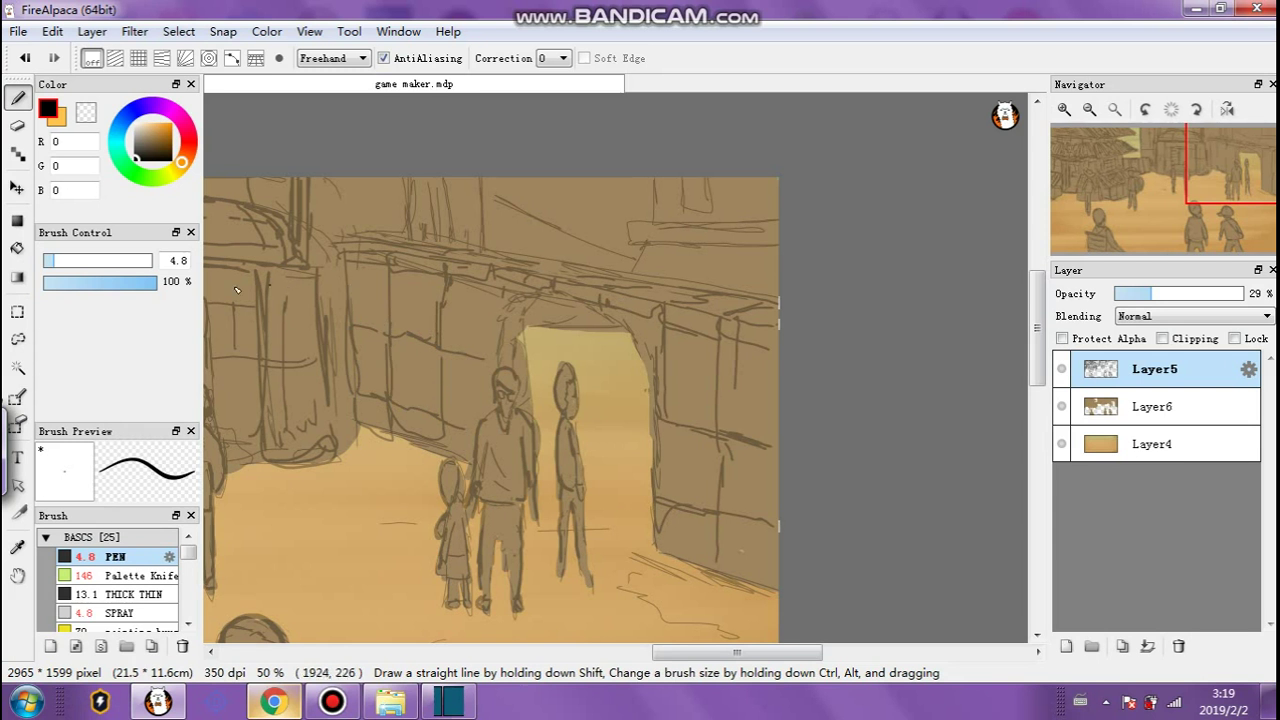
Set the pen size to 3.1 and add fine crack marks to the wall blocks on both sides of the archway.
left_click(50, 261)
left_click_drag(357, 256, 383, 322)
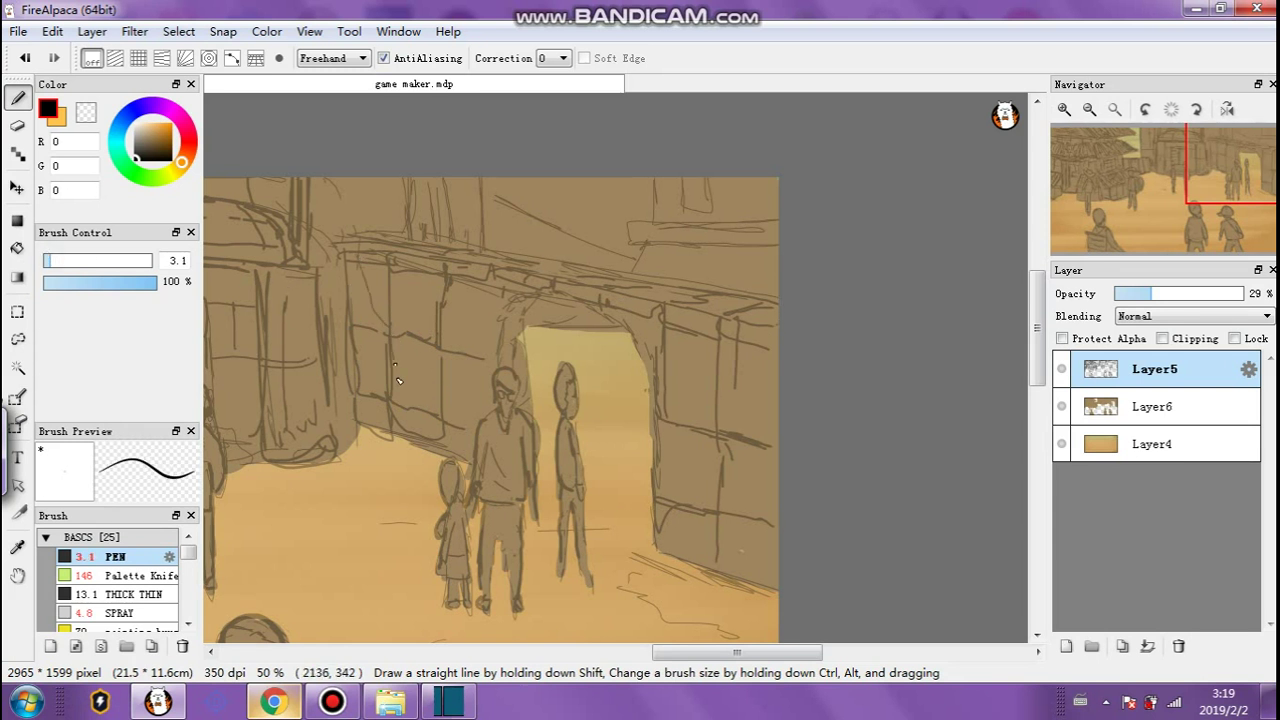
left_click_drag(679, 444, 677, 491)
left_click_drag(719, 530, 733, 539)
left_click_drag(502, 306, 497, 338)
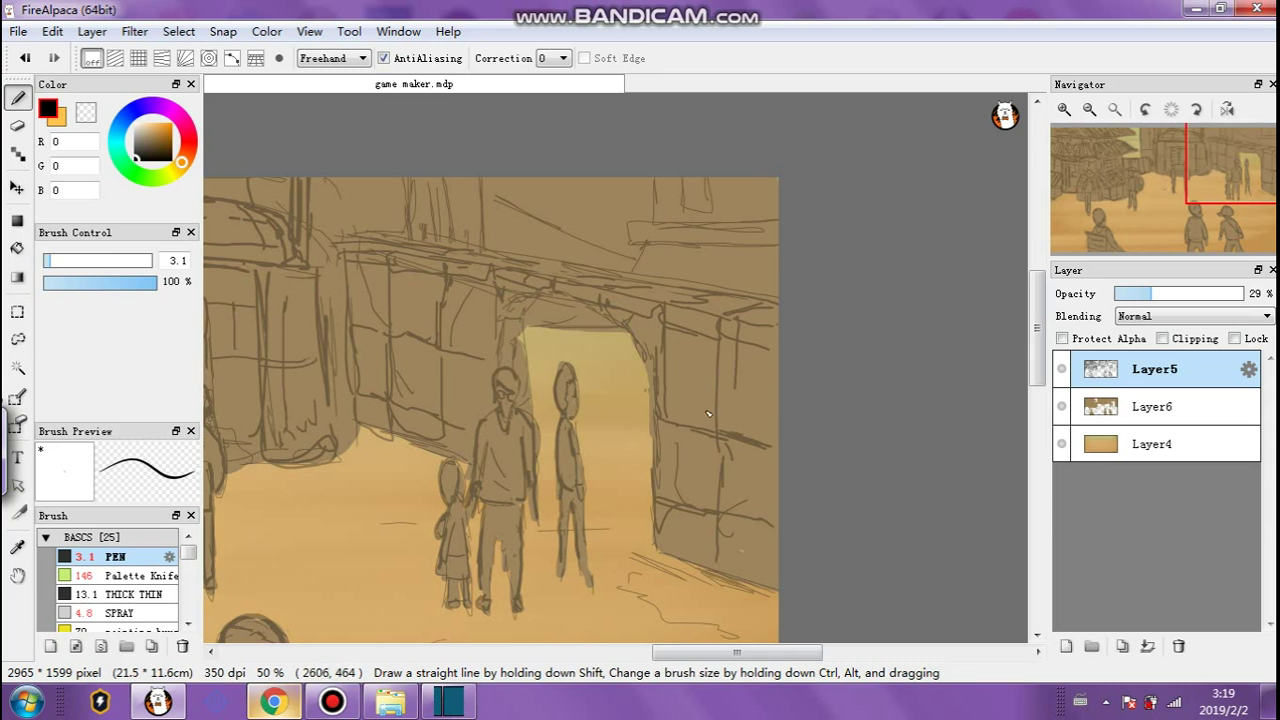
Try to outline the archway with the pen at size 9.9, and undo the strokes.
left_click(65, 260)
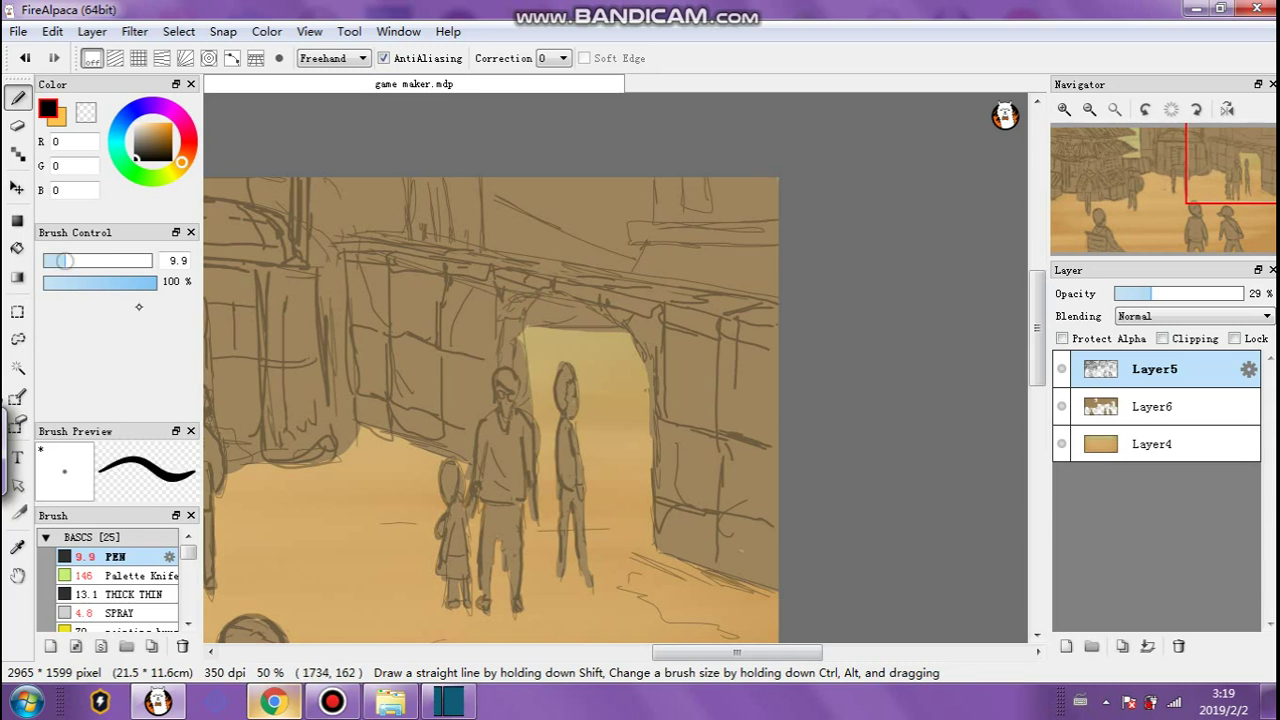
mouse_move(534, 405)
left_mouse_down()
mouse_move(532, 302)
mouse_move(503, 345)
mouse_move(553, 292)
mouse_move(645, 350)
mouse_move(657, 431)
left_mouse_up()
key("ctrl+z")
key("ctrl+z")
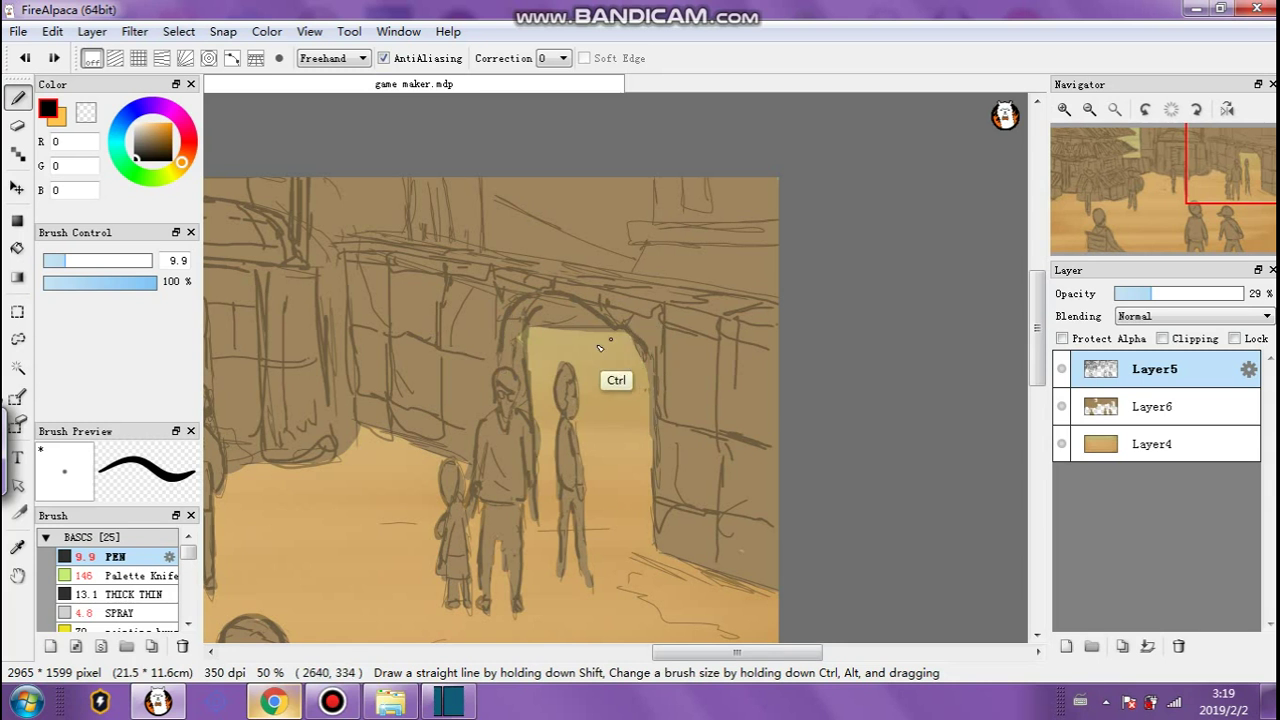
Set the pen size to 6.5 and draw the curved outline of the archway over its opening.
left_click_drag(51, 258, 55, 260)
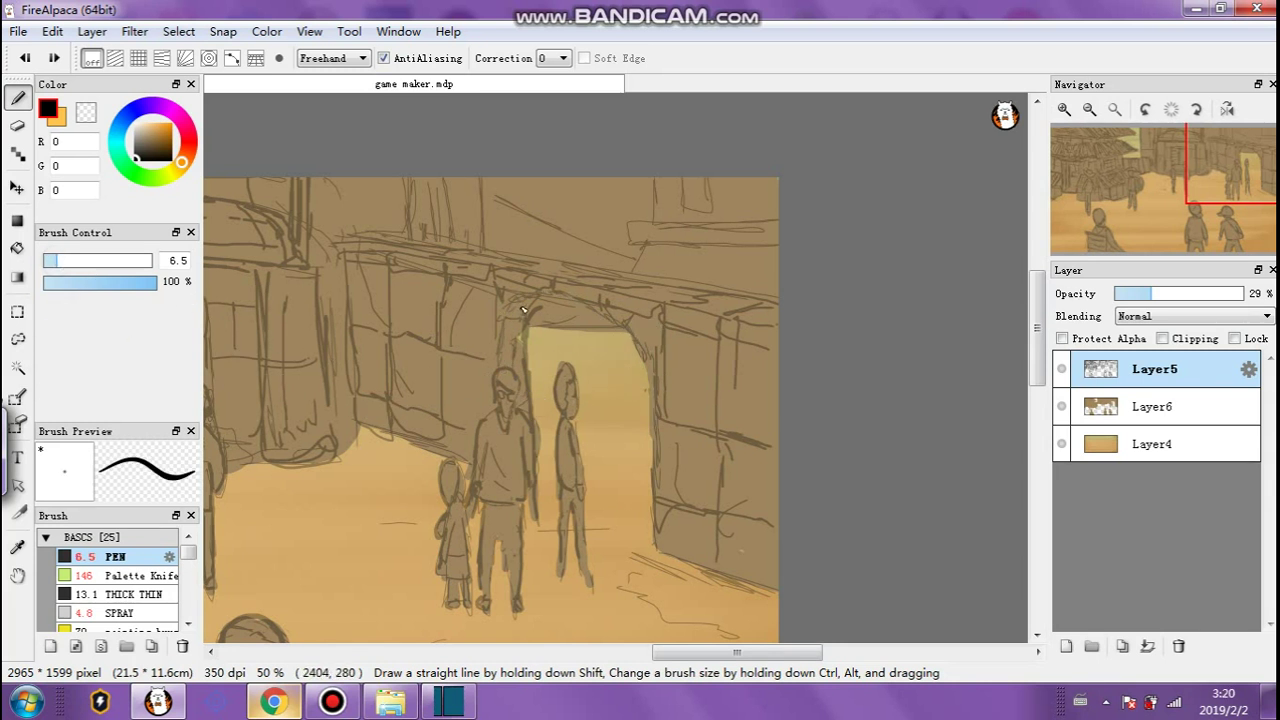
left_click_drag(562, 292, 626, 334)
left_click_drag(515, 297, 504, 340)
Reinforce the ledge of the building above the archway wall and detail its walls and window with the pen at size 3.9.
mouse_move(641, 270)
left_mouse_down()
mouse_move(654, 179)
mouse_move(712, 217)
mouse_move(688, 178)
mouse_move(718, 214)
left_mouse_up()
left_click(52, 261)
mouse_move(712, 214)
left_mouse_down()
mouse_move(710, 182)
mouse_move(768, 220)
left_mouse_up()
mouse_move(652, 246)
left_mouse_down()
mouse_move(740, 248)
mouse_move(768, 225)
mouse_move(672, 280)
left_mouse_up()
mouse_move(736, 248)
left_mouse_down()
mouse_move(727, 292)
mouse_move(778, 282)
left_mouse_up()
key("ctrl+z")
left_click_drag(738, 180, 742, 212)
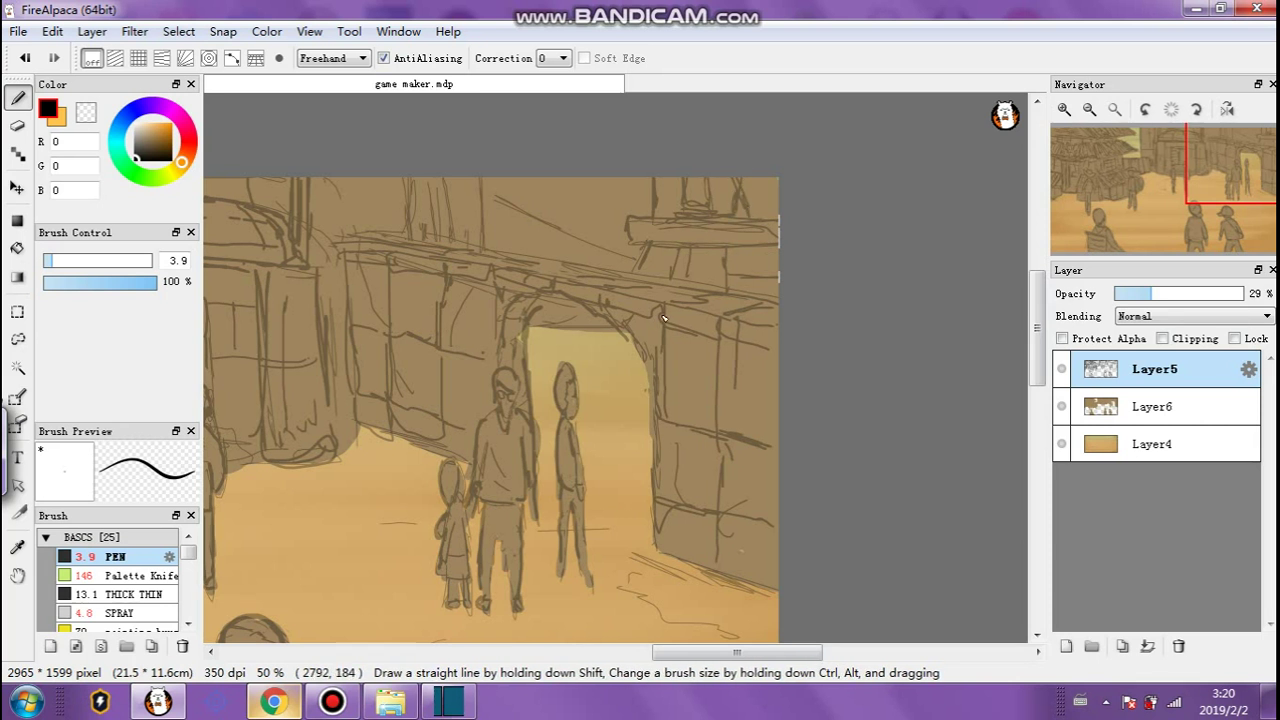
Set the pen size to 6.9 and thicken the wall's top edge, the sloping line above it and the uprights behind.
left_click(59, 260)
left_click_drag(354, 236, 748, 297)
mouse_move(483, 180)
left_mouse_down()
mouse_move(483, 234)
mouse_move(635, 268)
left_mouse_up()
mouse_move(434, 180)
left_mouse_down()
mouse_move(452, 236)
mouse_move(437, 186)
mouse_move(409, 177)
mouse_move(412, 226)
left_mouse_up()
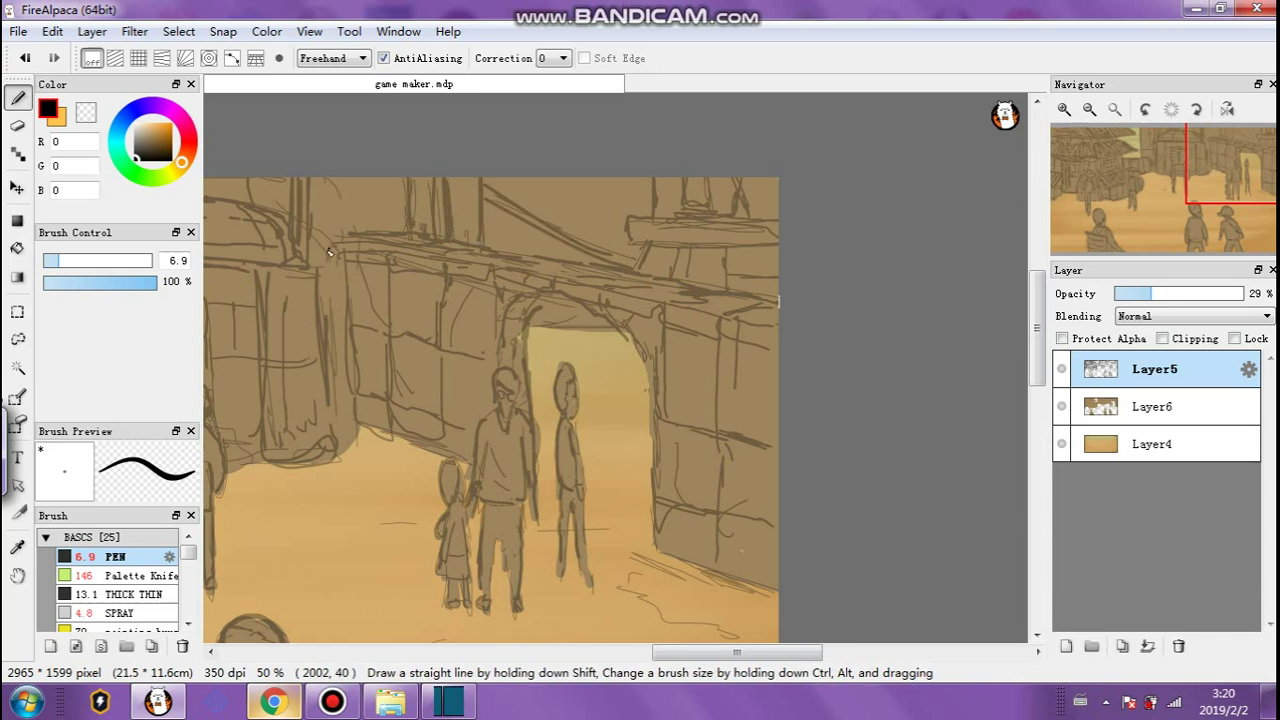
Lower the opacity of Layer5 to 16% and merge it into Layer6.
left_click(1089, 109)
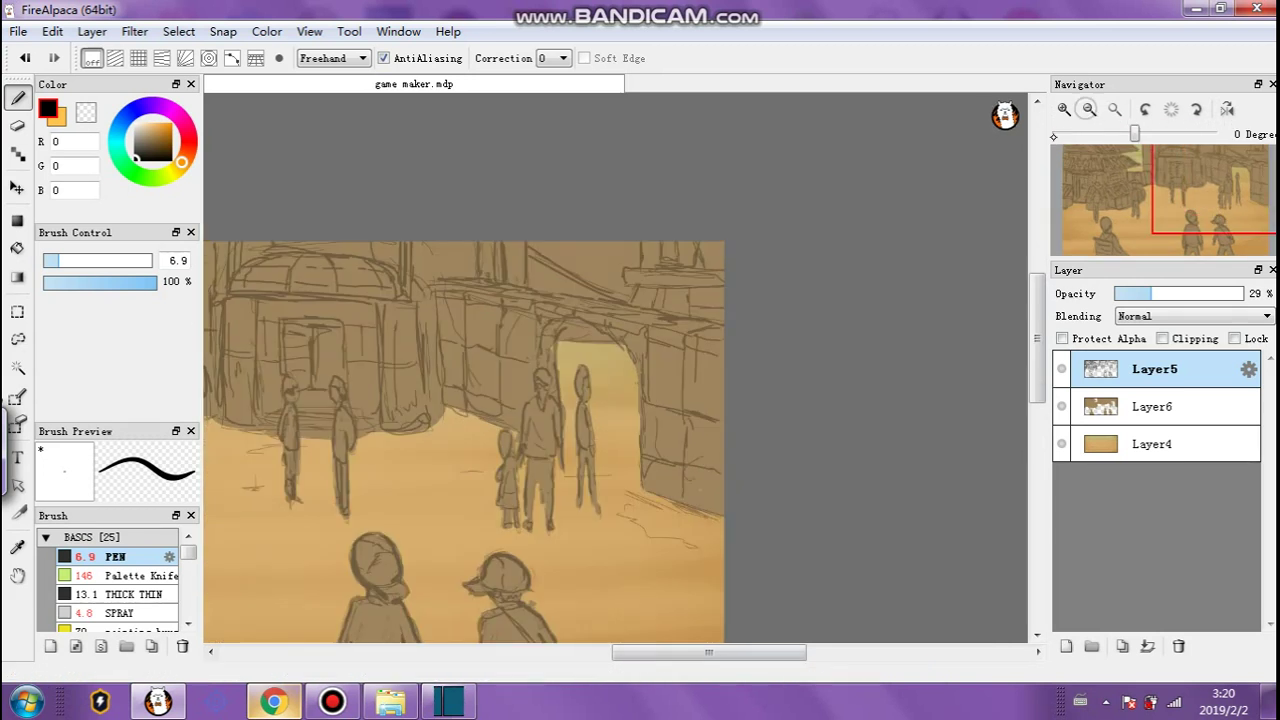
left_click_drag(718, 655, 620, 648)
left_click(1089, 109)
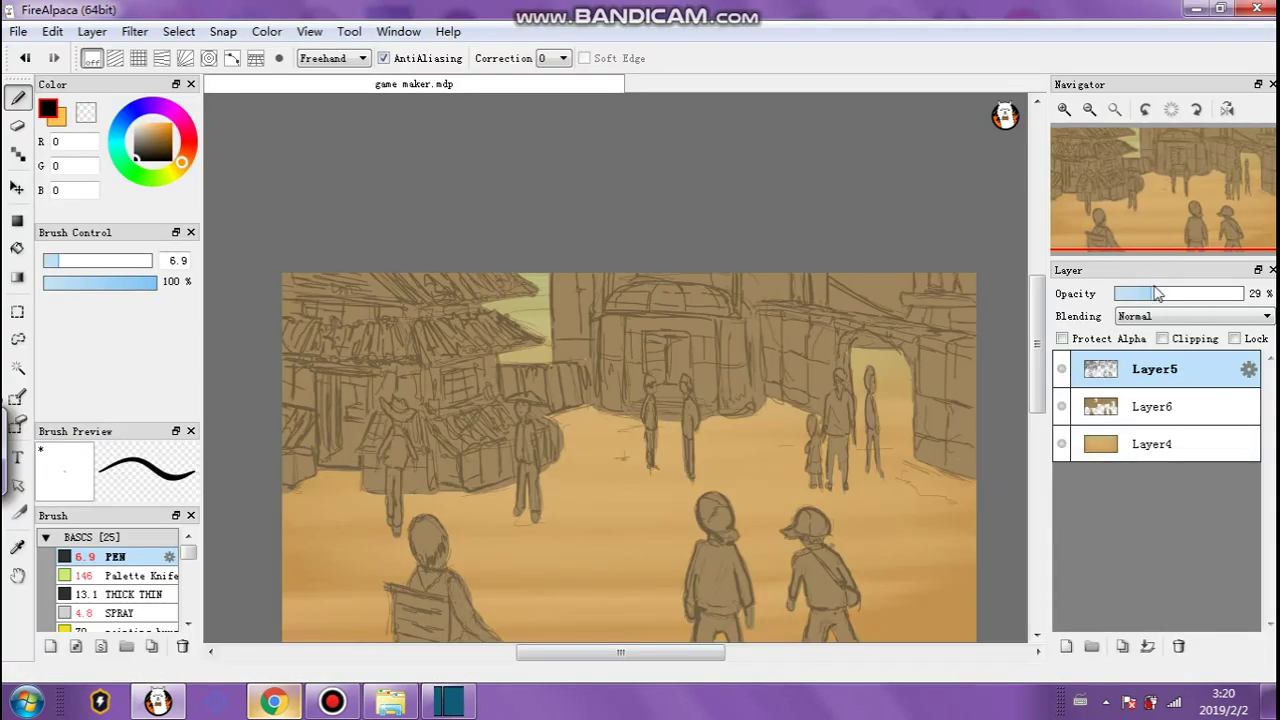
left_click_drag(1140, 298, 1136, 298)
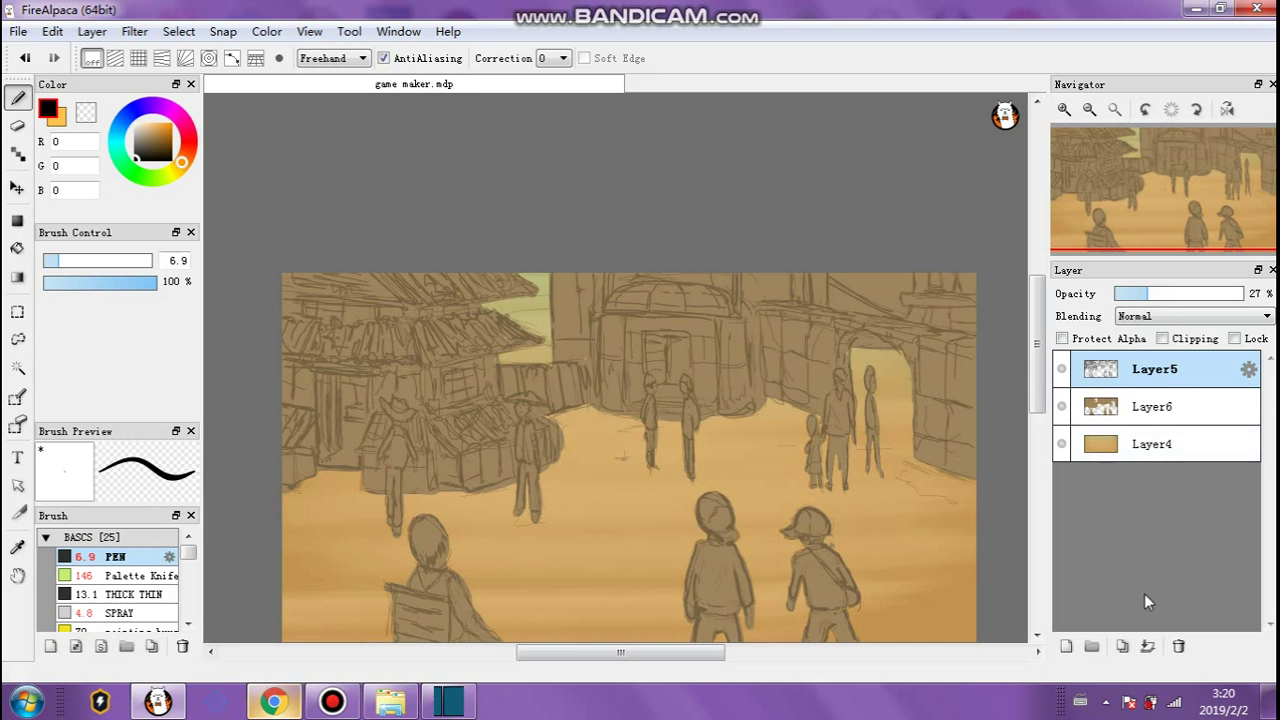
left_click_drag(1141, 300, 1137, 300)
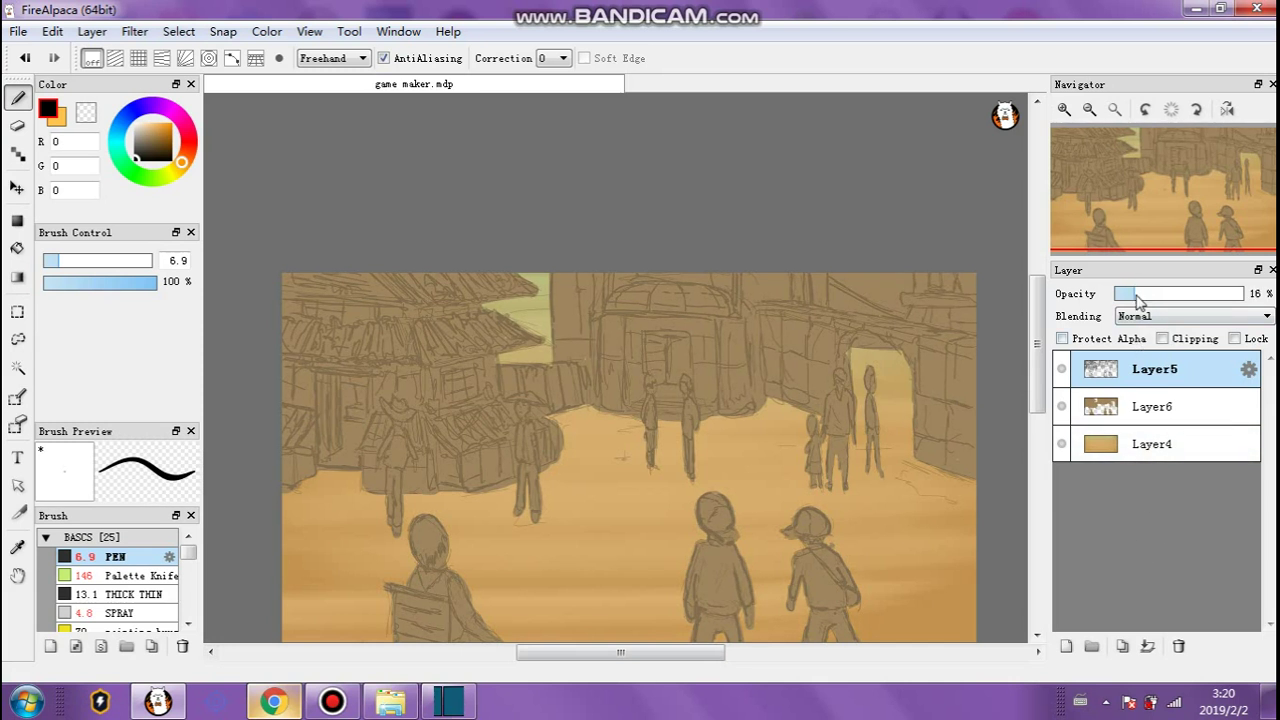
left_click(1147, 646)
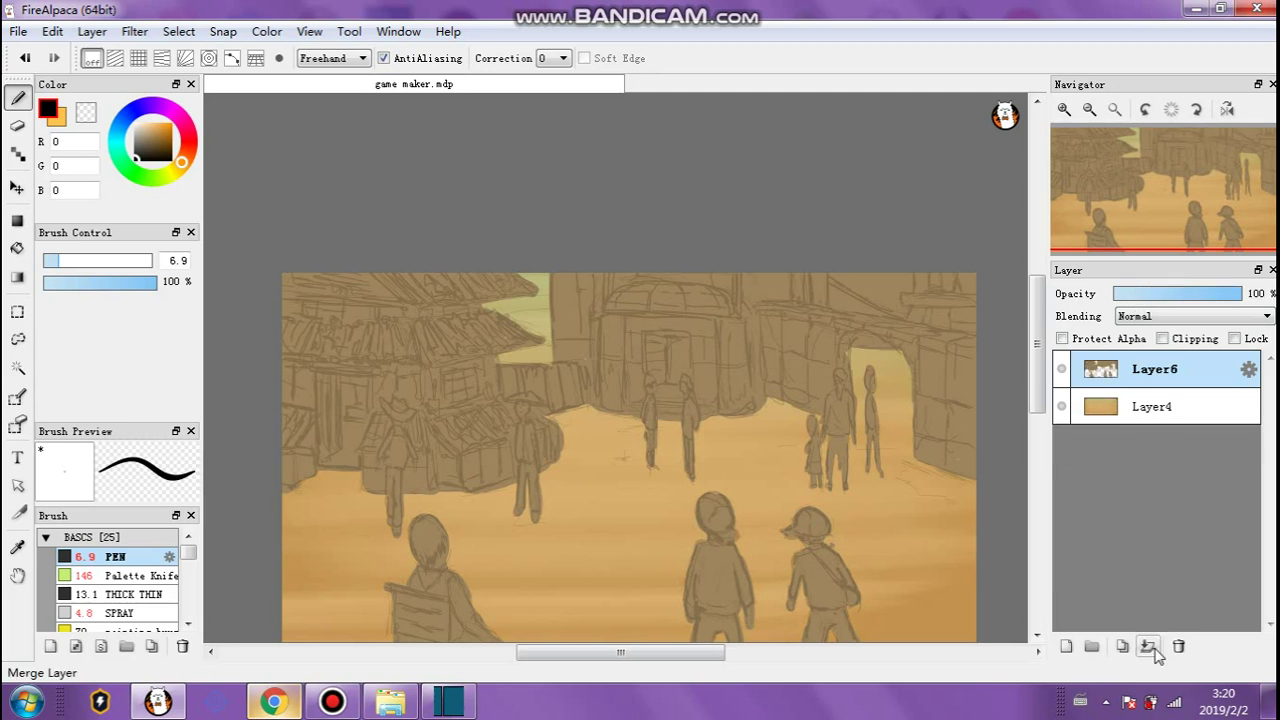
Apply Levels to Layer6, raising the black input and lowering the white input to strengthen the contrast.
left_click(130, 32)
left_click(128, 55)
left_click_drag(255, 170, 264, 169)
mouse_move(347, 169)
left_mouse_down()
mouse_move(330, 169)
mouse_move(347, 169)
left_mouse_up()
left_click_drag(433, 168, 428, 167)
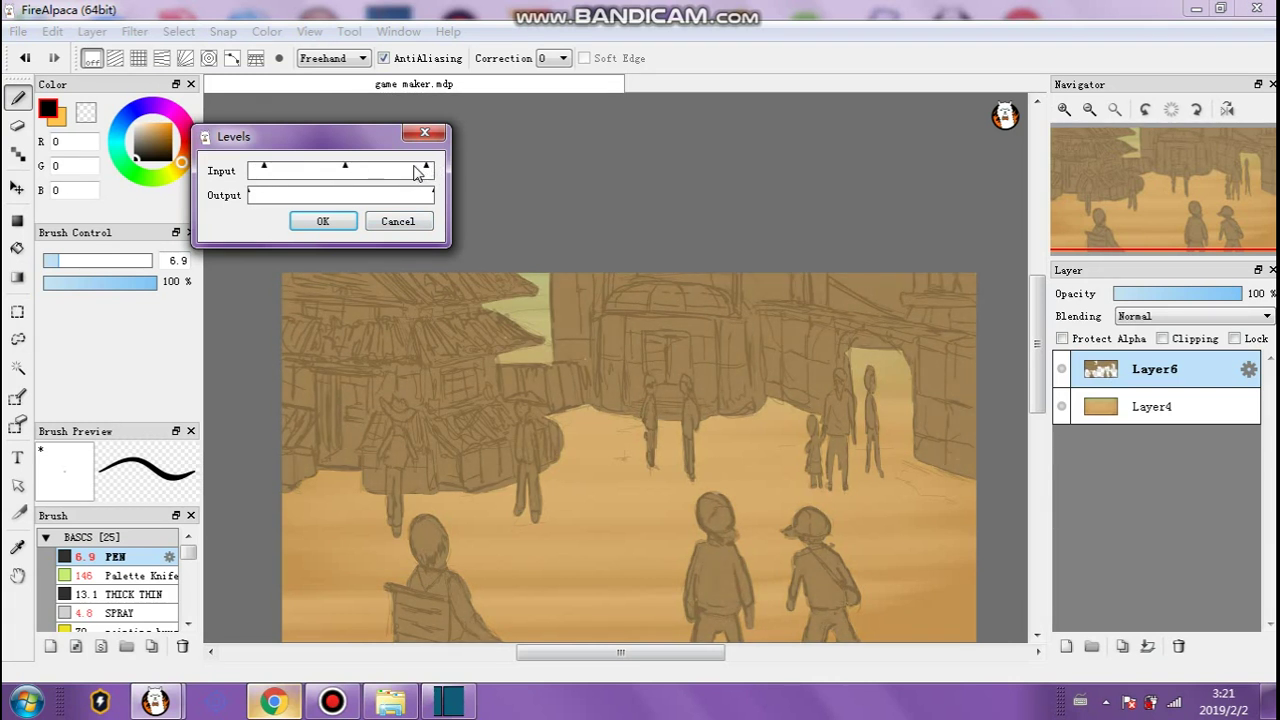
mouse_move(345, 169)
left_mouse_down()
mouse_move(272, 170)
mouse_move(325, 170)
left_mouse_up()
left_click_drag(426, 168, 397, 175)
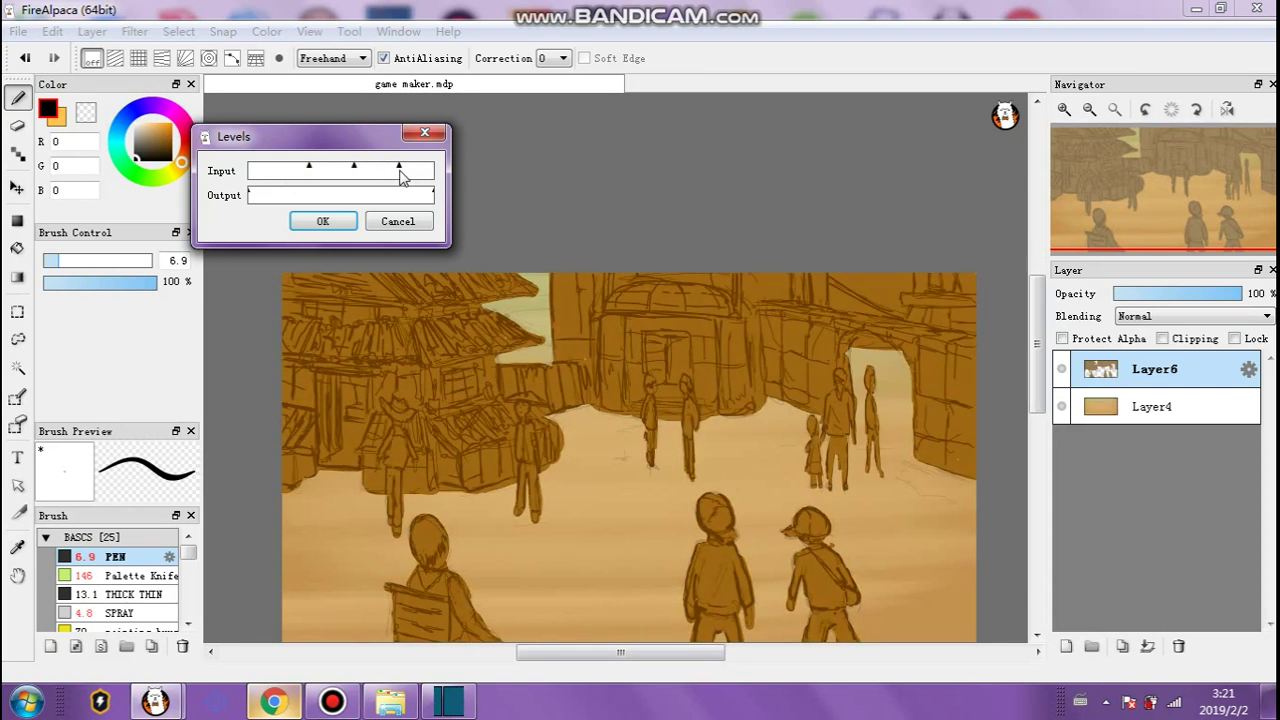
left_click(322, 221)
Adjust the hue settings of Layer6 to 64% saturation and 99% brightness.
left_click(135, 31)
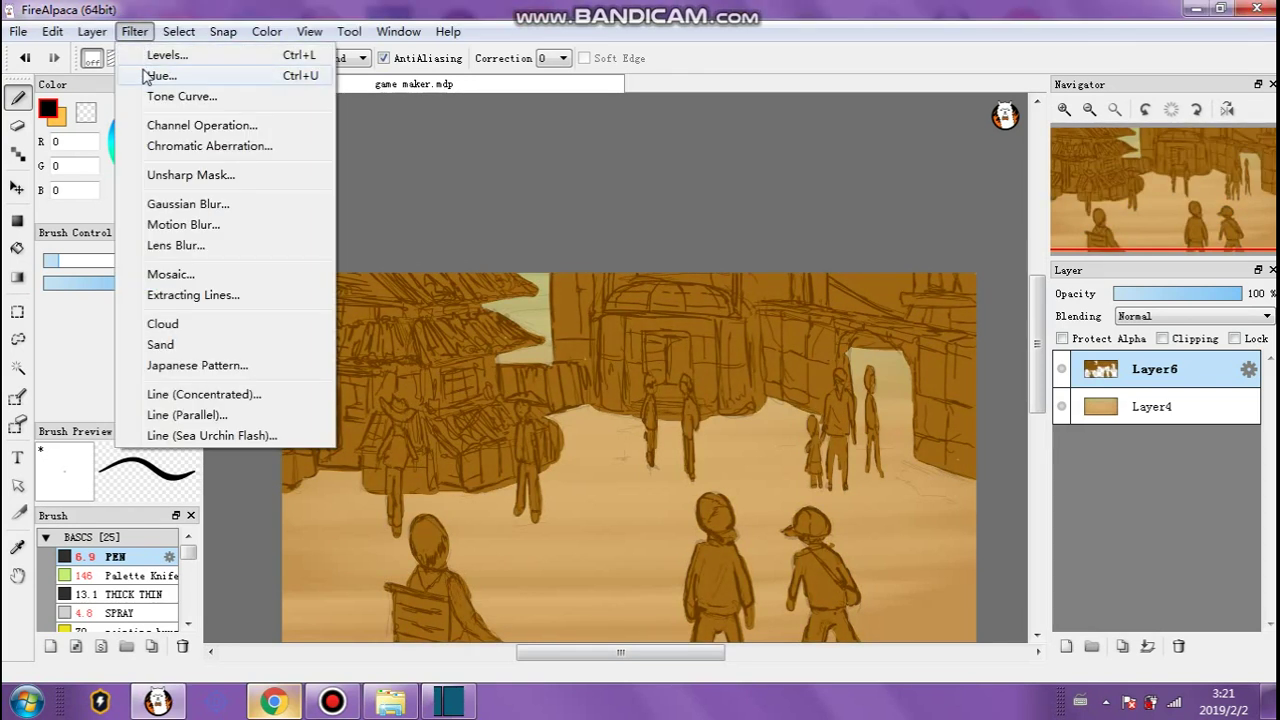
left_click(160, 76)
mouse_move(360, 183)
left_mouse_down()
mouse_move(312, 185)
mouse_move(357, 206)
left_mouse_up()
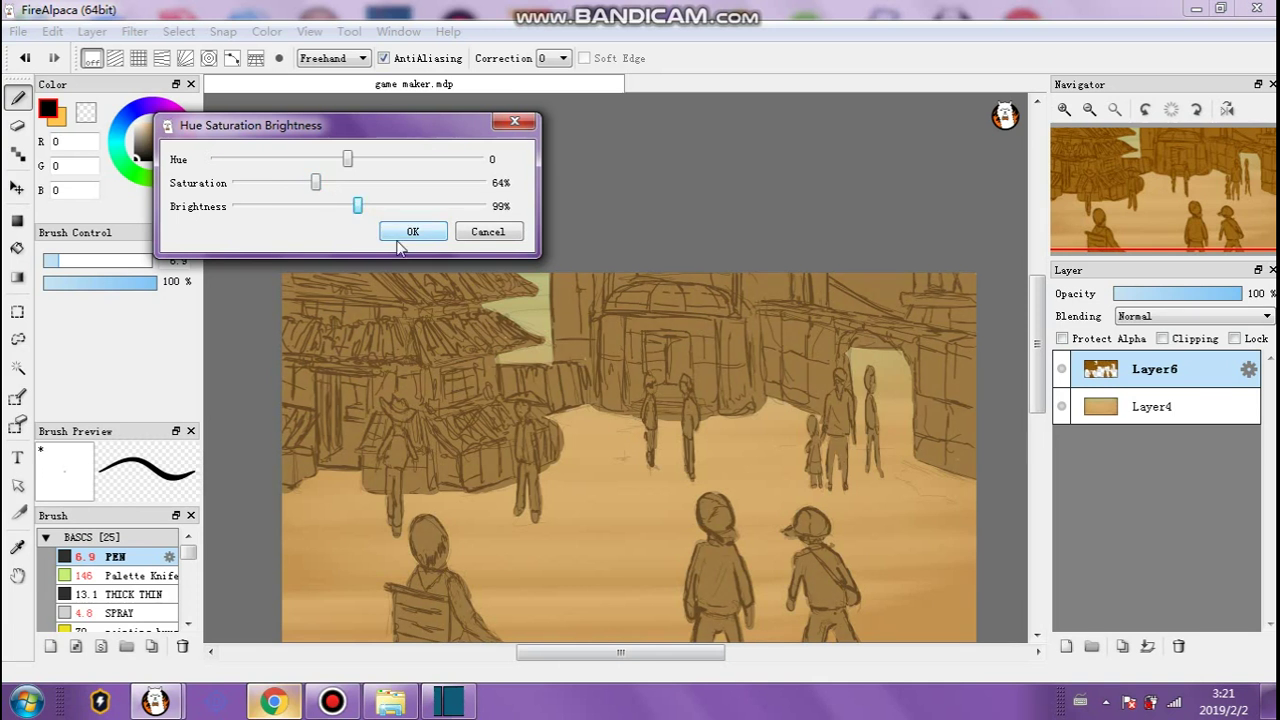
left_click(410, 232)
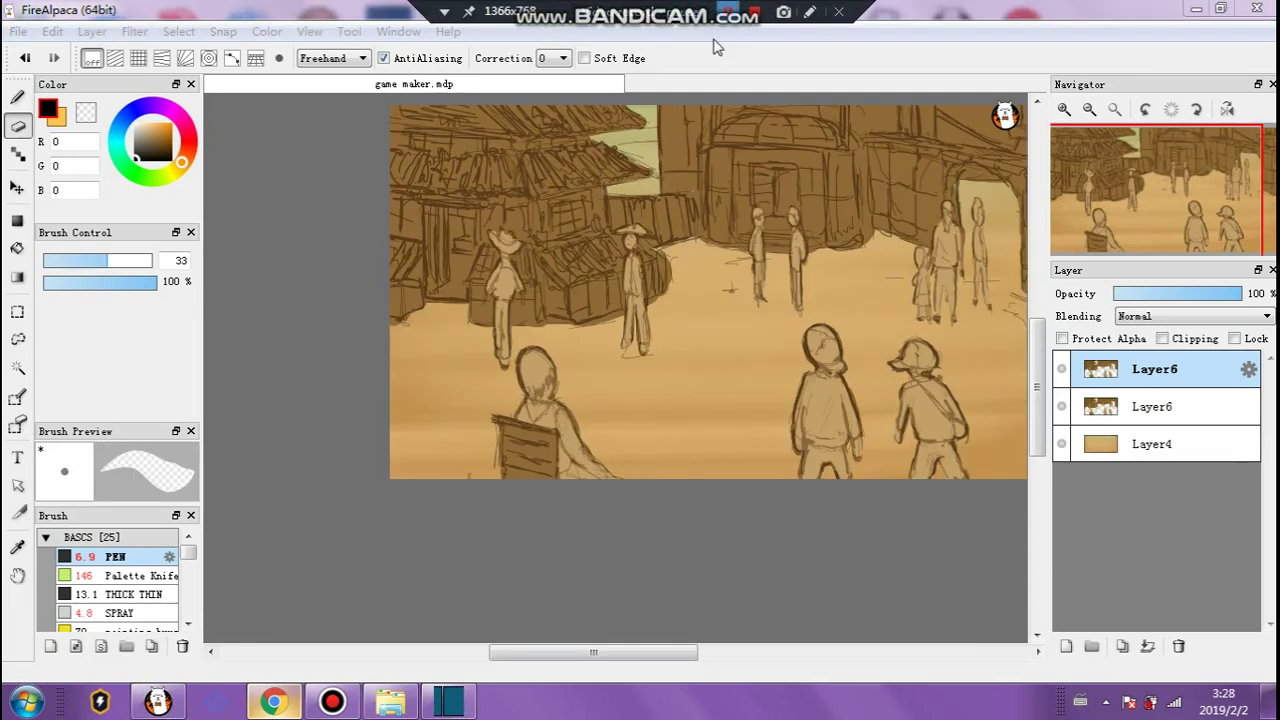
Examine the figures in the street up close and compare them with the whole scene.
left_click_drag(532, 655, 563, 652)
left_click_drag(1040, 417, 1039, 386)
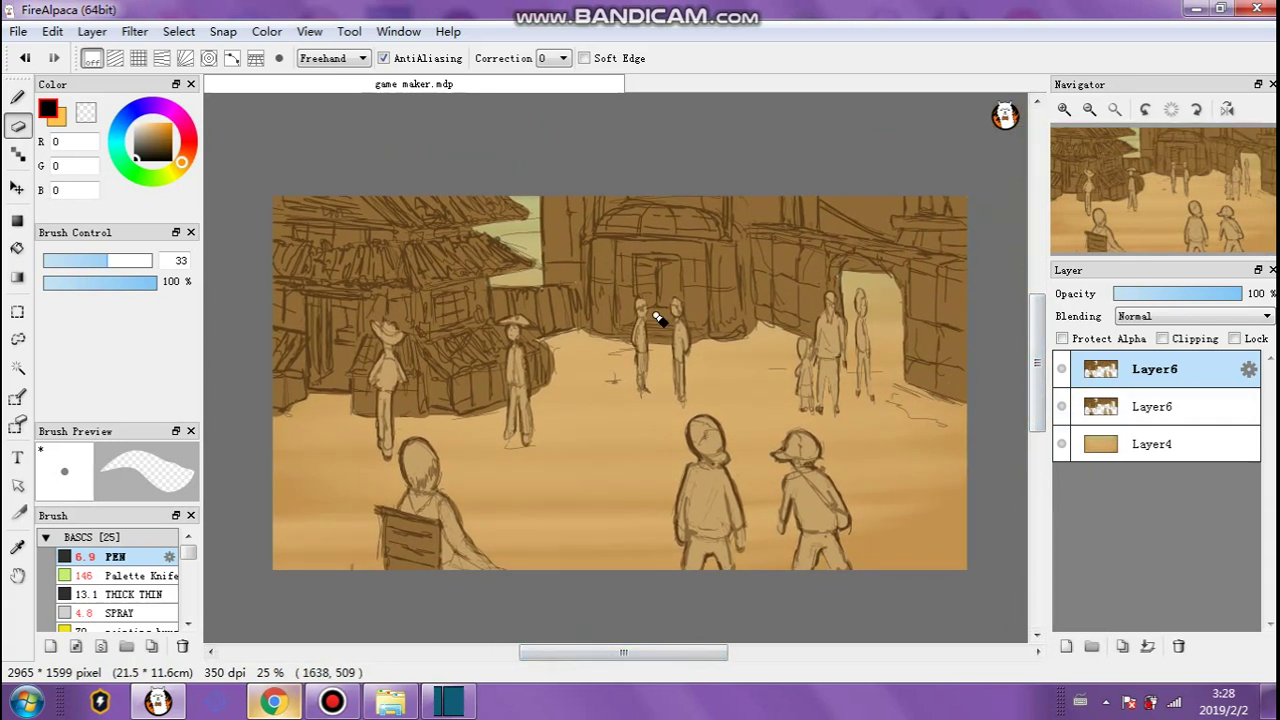
scroll(830, 344, "up", 4)
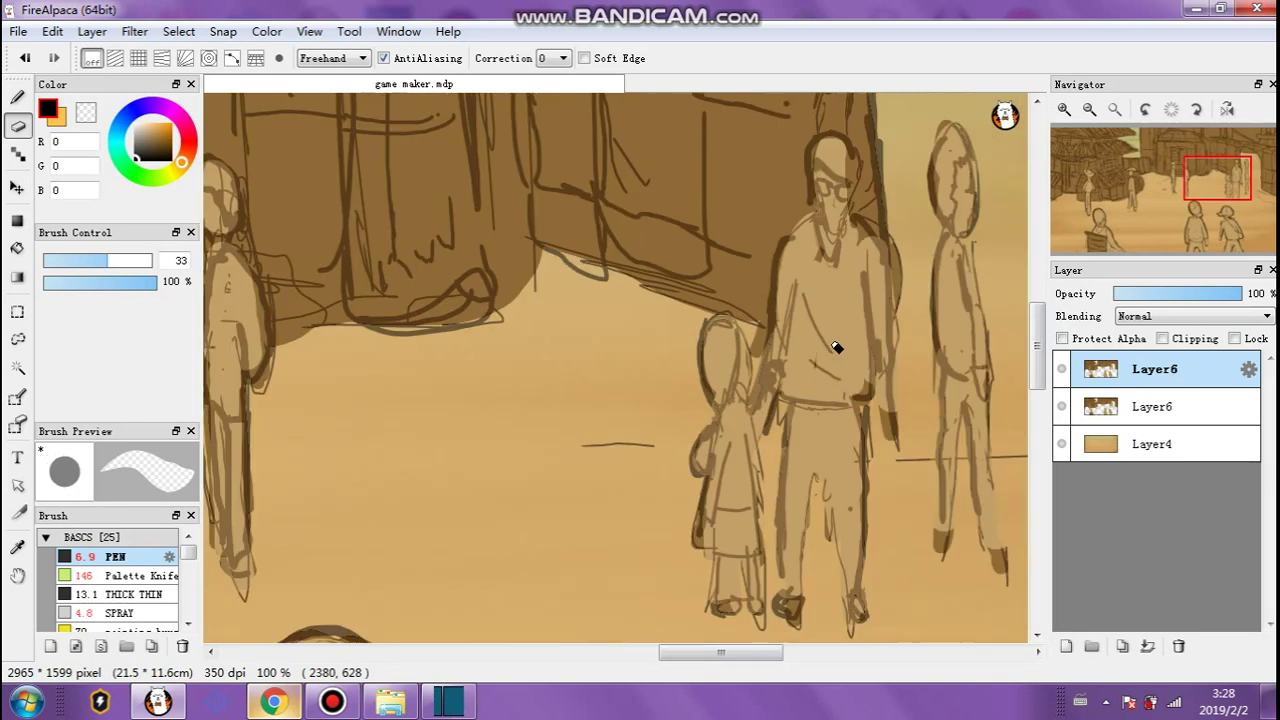
scroll(834, 347, "down", 2)
scroll(477, 382, "up", 2)
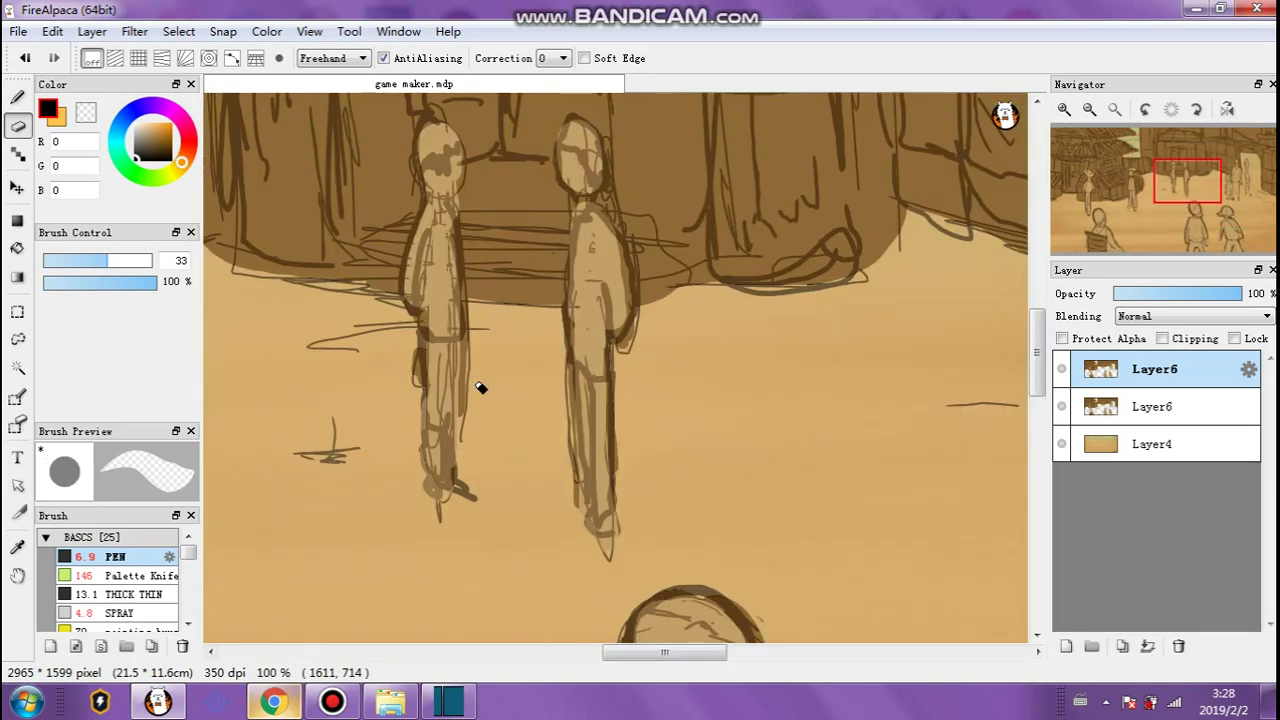
scroll(482, 382, "down", 4)
scroll(523, 529, "up", 4)
scroll(523, 531, "down", 9)
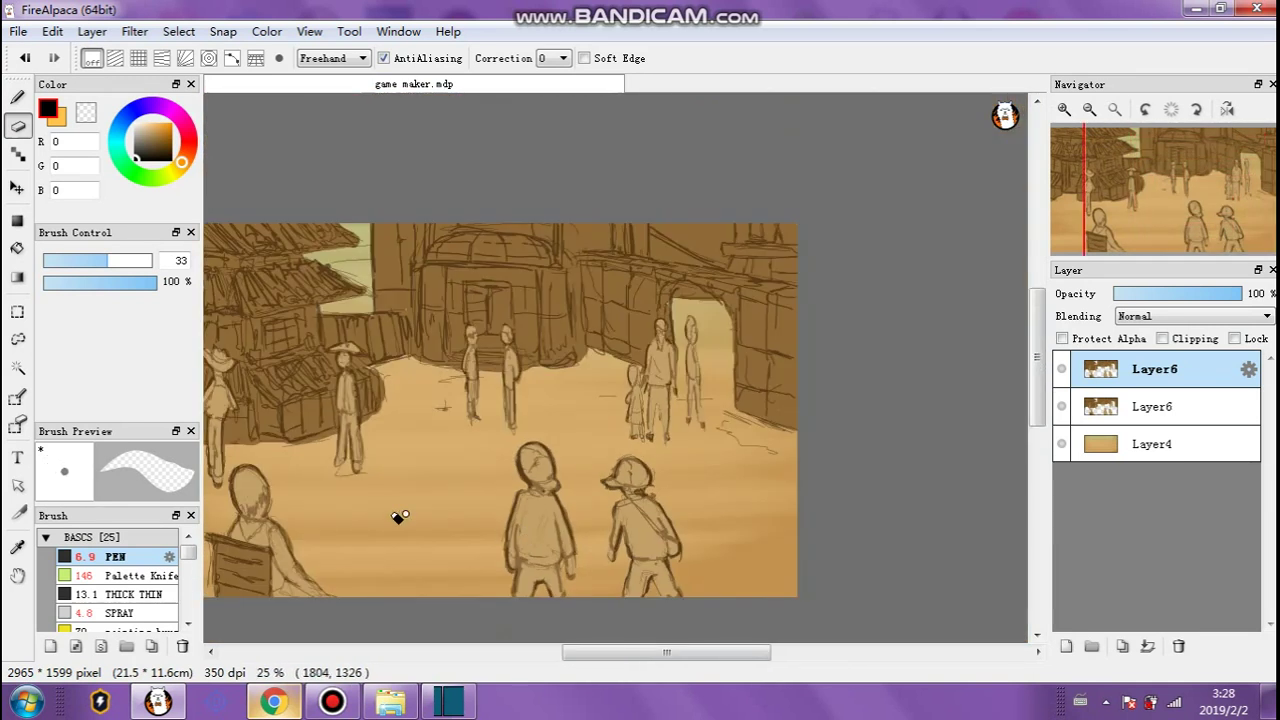
scroll(225, 525, "up", 5)
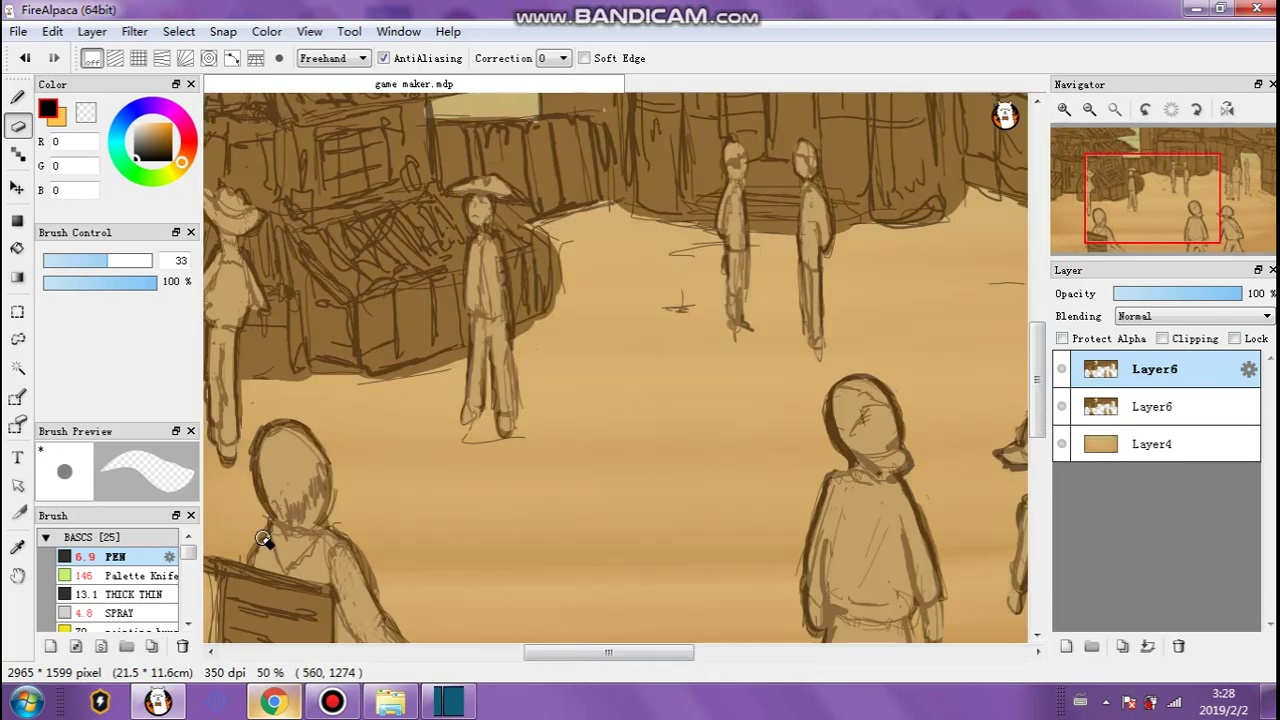
scroll(262, 470, "down", 3)
scroll(234, 402, "up", 4)
scroll(240, 400, "down", 4)
scroll(300, 472, "up", 2)
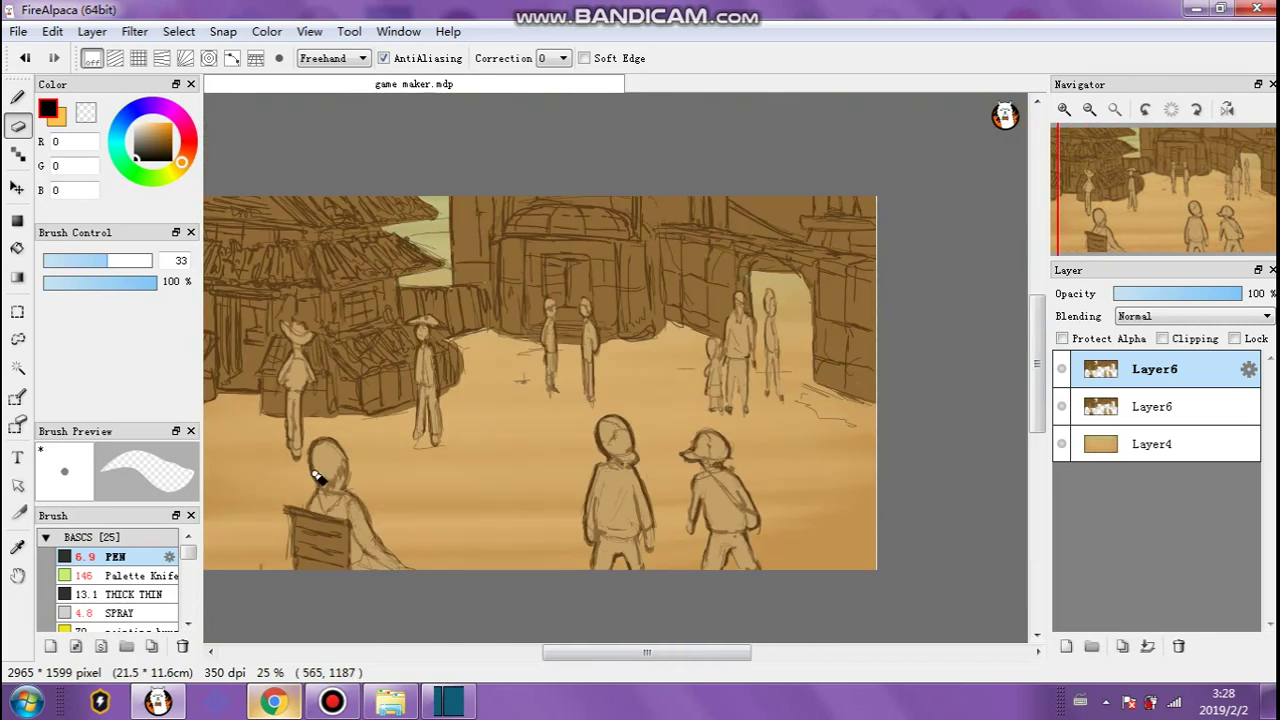
left_click_drag(605, 652, 583, 668)
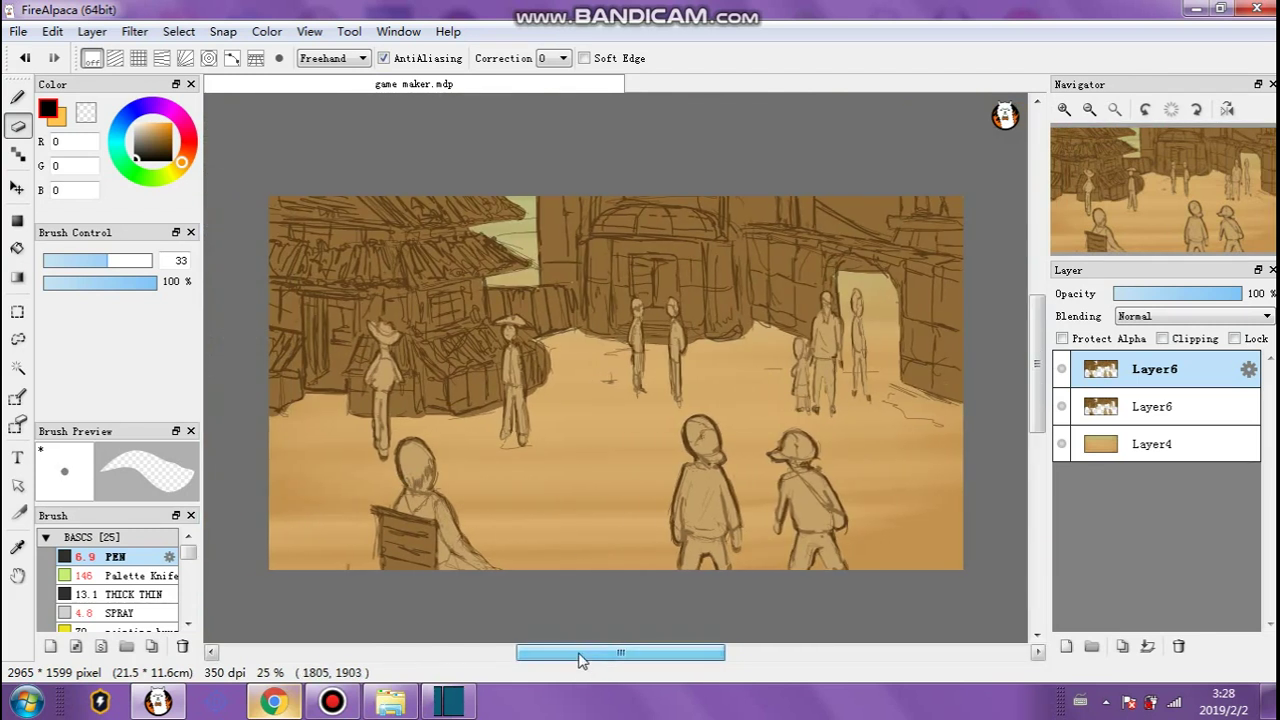
scroll(585, 511, "down", 1)
scroll(585, 511, "up", 2)
scroll(584, 510, "down", 1)
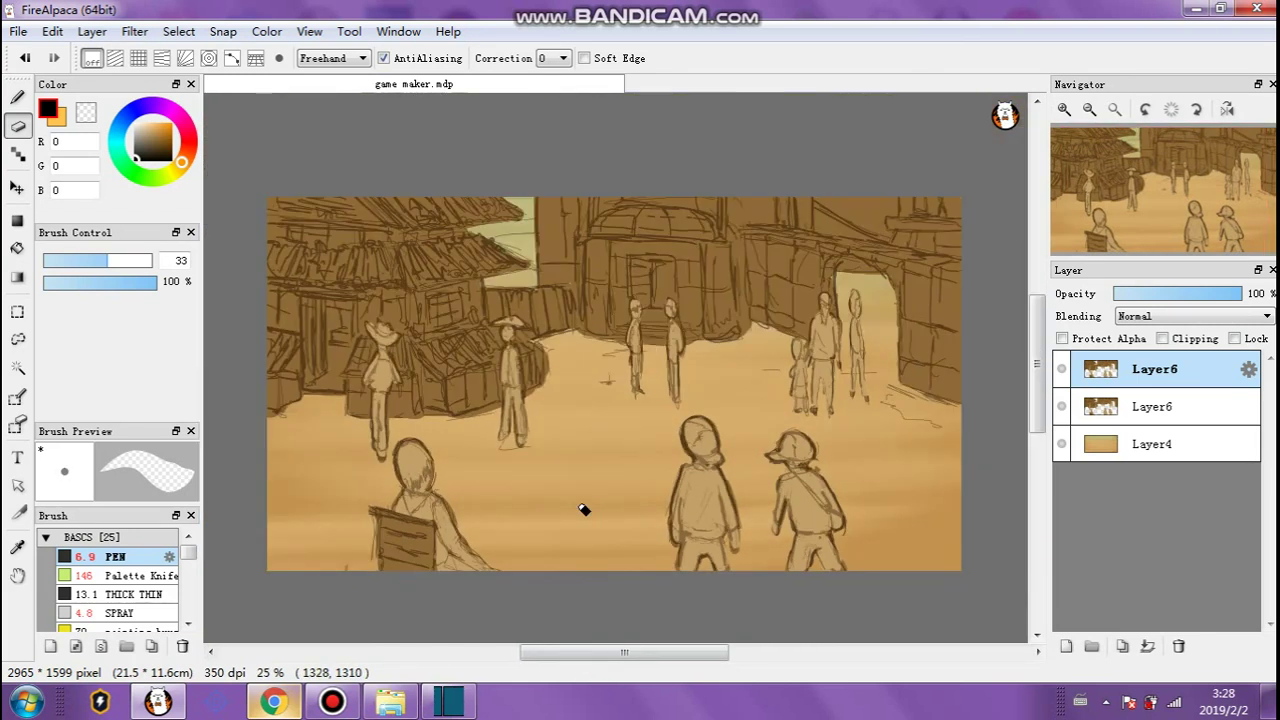
Darken the upper Layer6 with Levels by lowering its white output to roughly three quarters of the range.
left_click(92, 31)
mouse_move(135, 33)
left_click(167, 55)
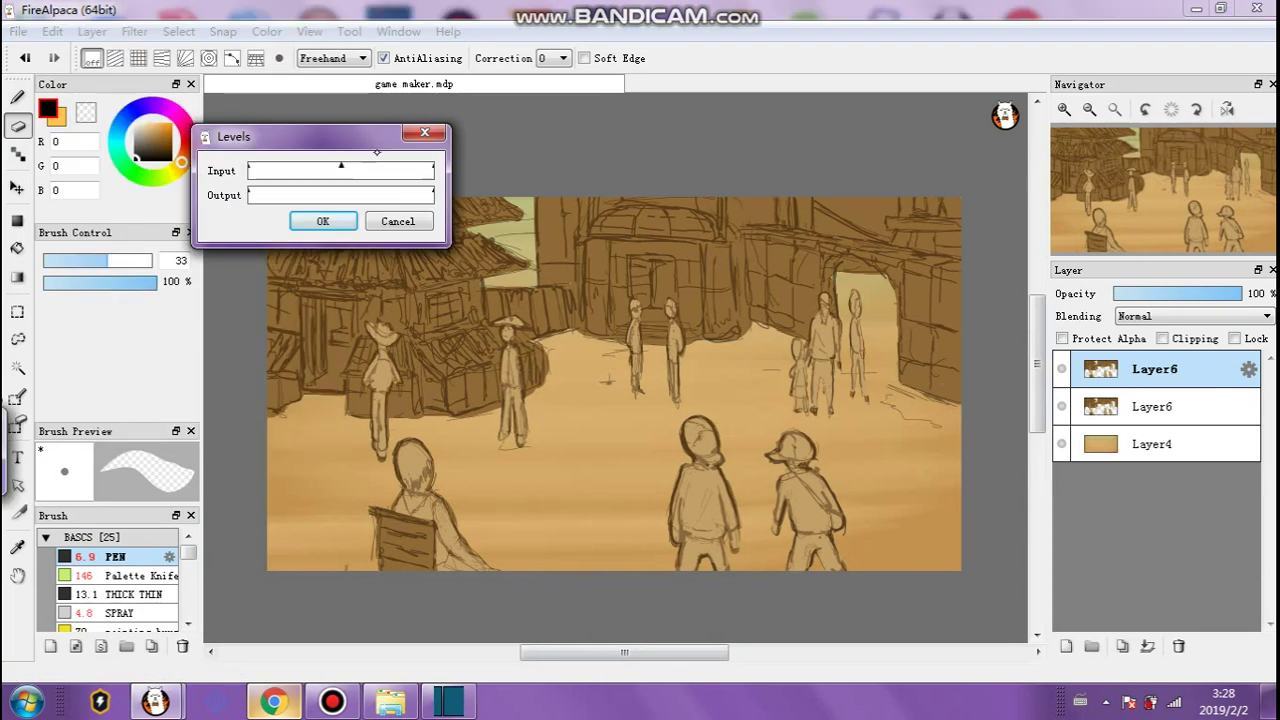
left_click_drag(405, 191, 395, 191)
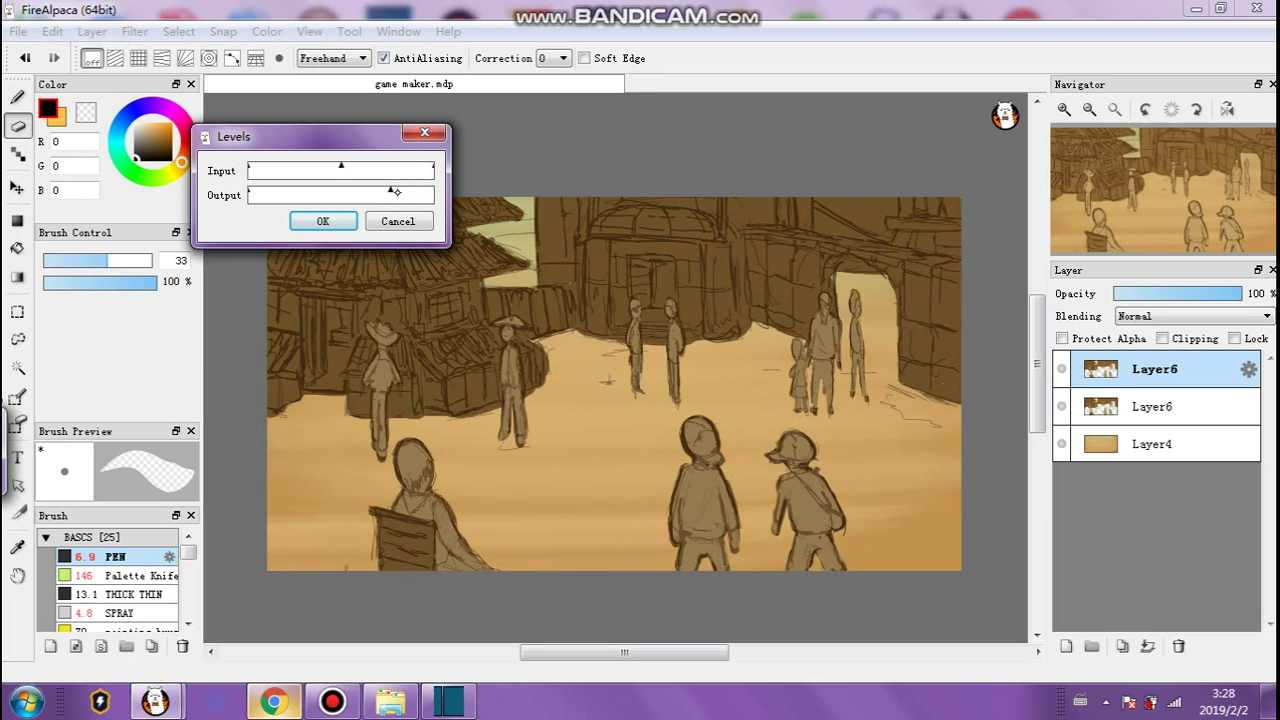
left_click(338, 219)
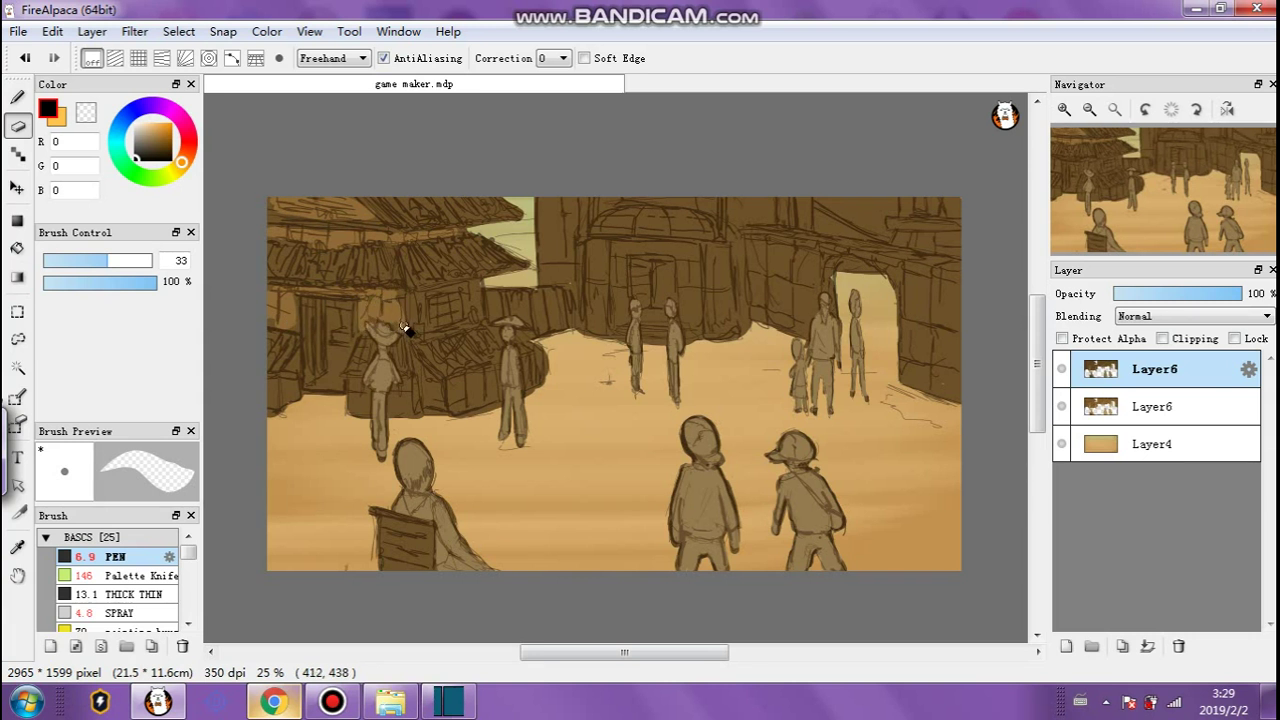
Erase the darkened layer at size 33 over the tiled-roof building, the nearby hatted figure, the adjoining tower and the walls behind the dome.
mouse_move(393, 343)
left_mouse_down()
mouse_move(383, 337)
mouse_move(374, 428)
mouse_move(385, 408)
left_mouse_up()
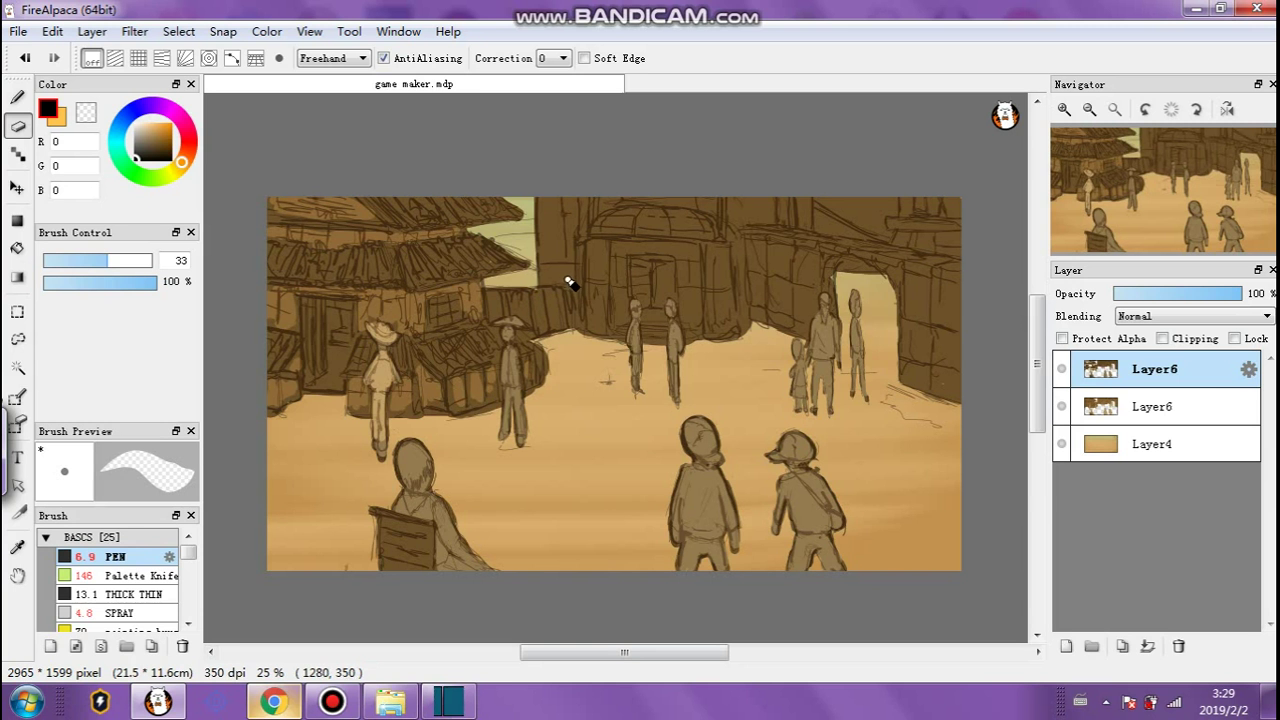
mouse_move(545, 280)
left_mouse_down()
mouse_move(551, 234)
mouse_move(569, 280)
mouse_move(570, 267)
left_mouse_up()
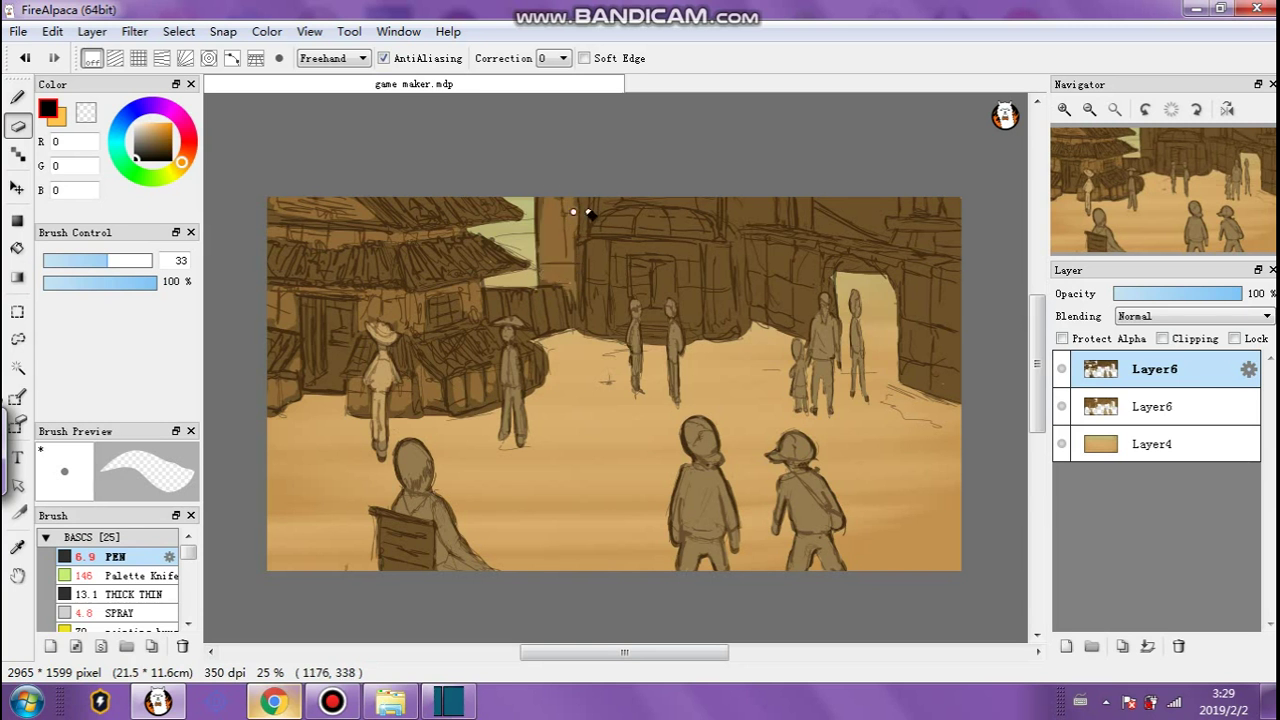
mouse_move(645, 202)
left_mouse_down()
mouse_move(754, 217)
mouse_move(764, 206)
left_mouse_up()
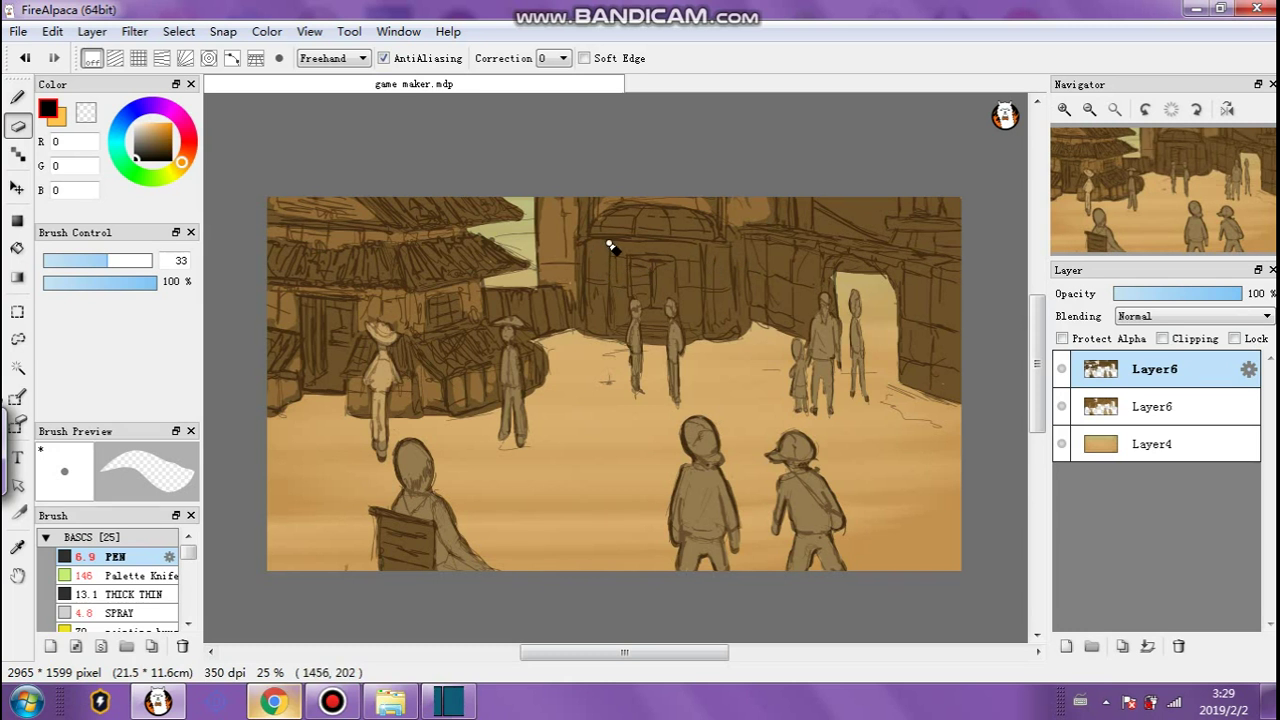
Erase lit areas from the darkened layer on the domed building's front and side, the buildings above the wall and the archway's top.
mouse_move(591, 311)
left_mouse_down()
mouse_move(601, 323)
mouse_move(611, 305)
mouse_move(618, 327)
mouse_move(616, 290)
mouse_move(680, 253)
mouse_move(601, 262)
left_mouse_up()
left_click_drag(679, 254, 688, 284)
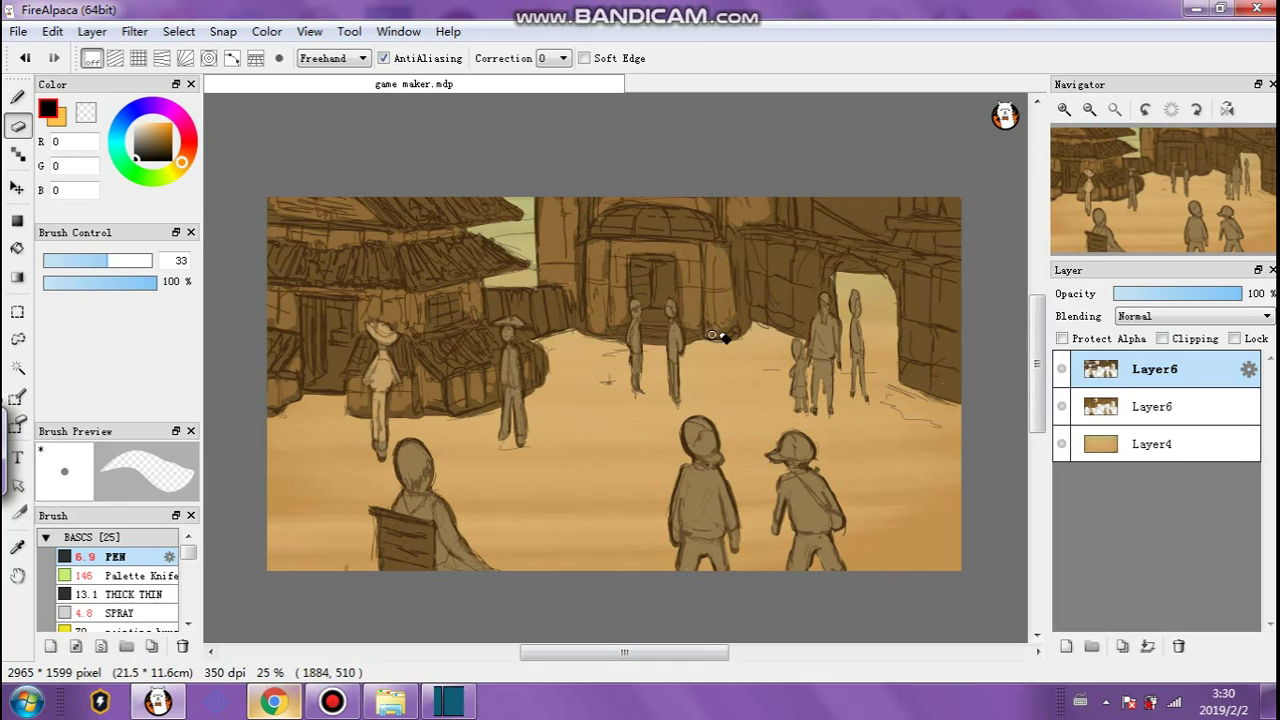
mouse_move(736, 308)
left_mouse_down()
mouse_move(730, 256)
mouse_move(738, 266)
left_mouse_up()
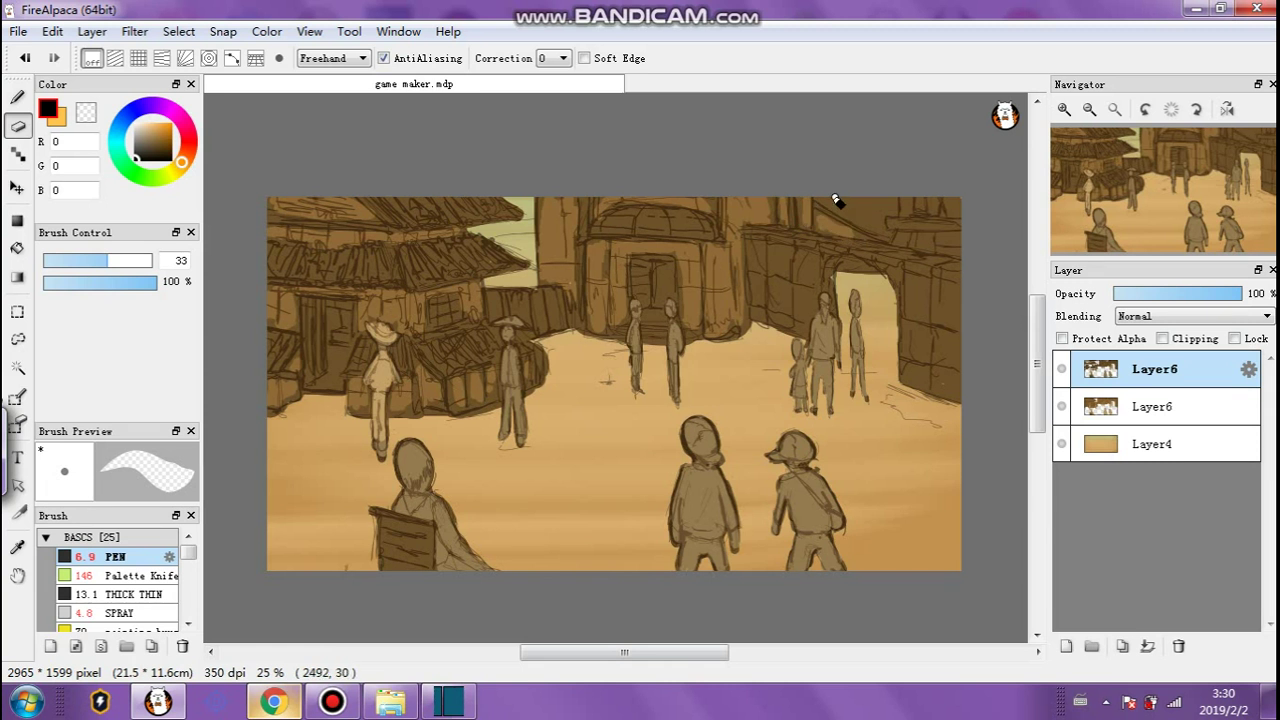
mouse_move(901, 239)
left_mouse_down()
mouse_move(947, 242)
mouse_move(885, 221)
mouse_move(910, 219)
mouse_move(888, 225)
mouse_move(907, 200)
left_mouse_up()
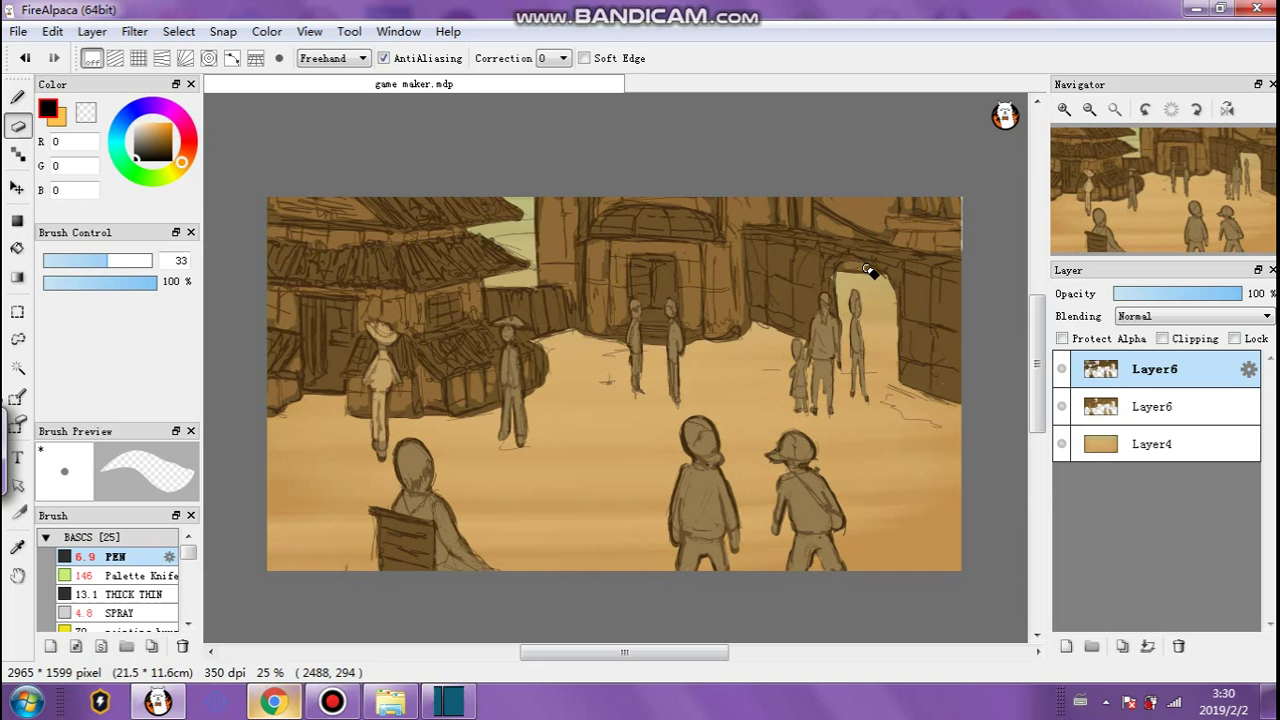
left_click_drag(850, 266, 885, 279)
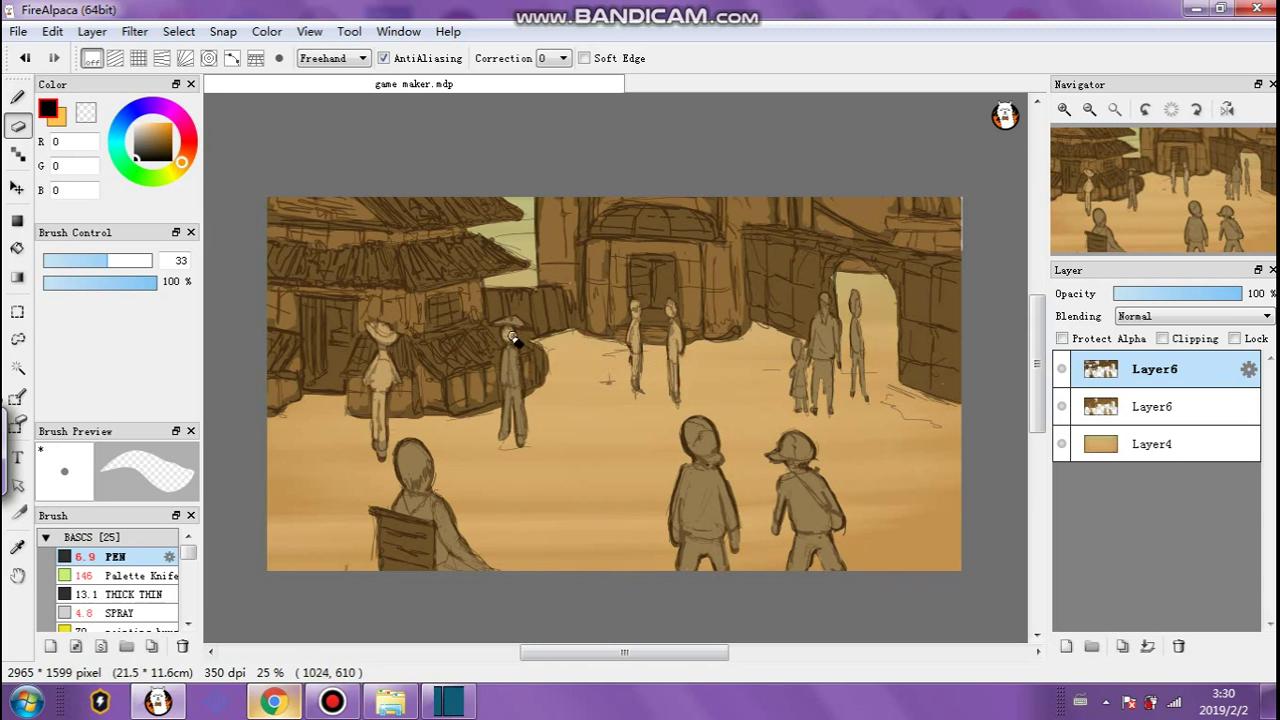
Erase the darkened layer over the body and legs of the hatted figure beside the tiled-roof building, and undo the last two strokes.
left_click_drag(509, 351, 503, 428)
left_click_drag(512, 380, 522, 433)
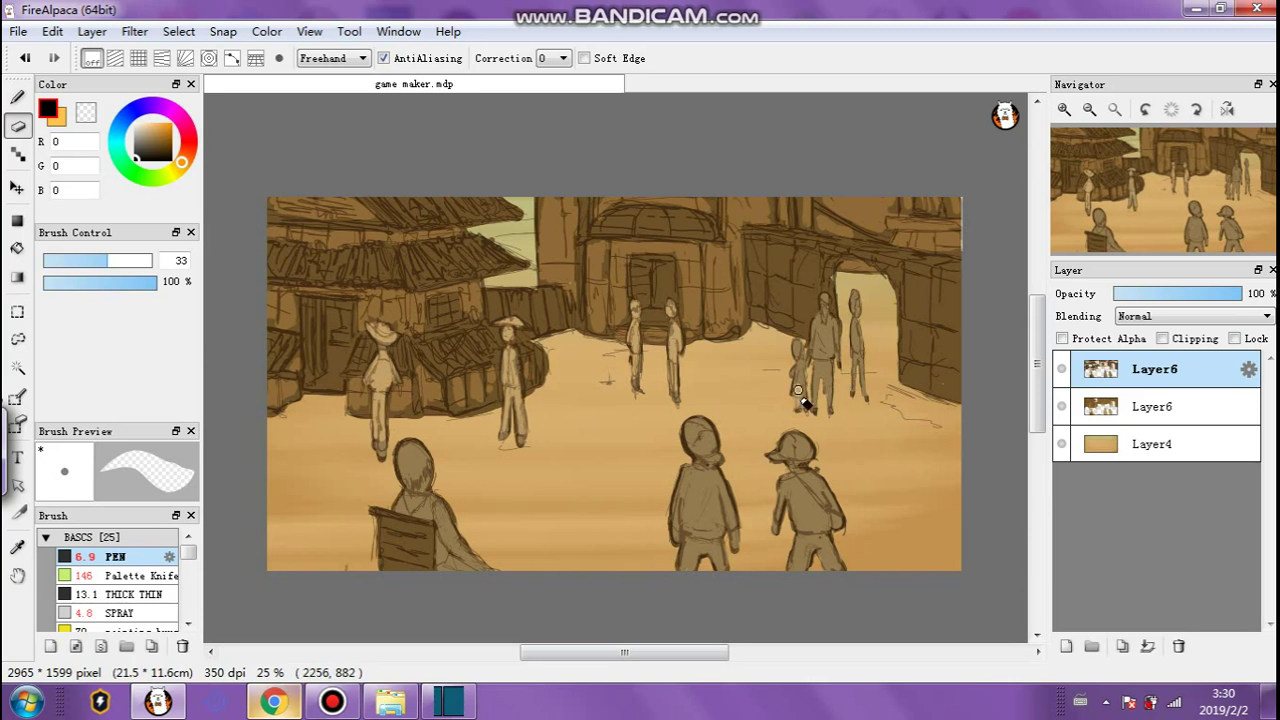
key("ctrl+z")
key("ctrl+z")
Lightly erase the darkened layer over the foreground figures at 27% opacity, enlarging the eraser to 45 for the seated figure and chair.
left_click(75, 283)
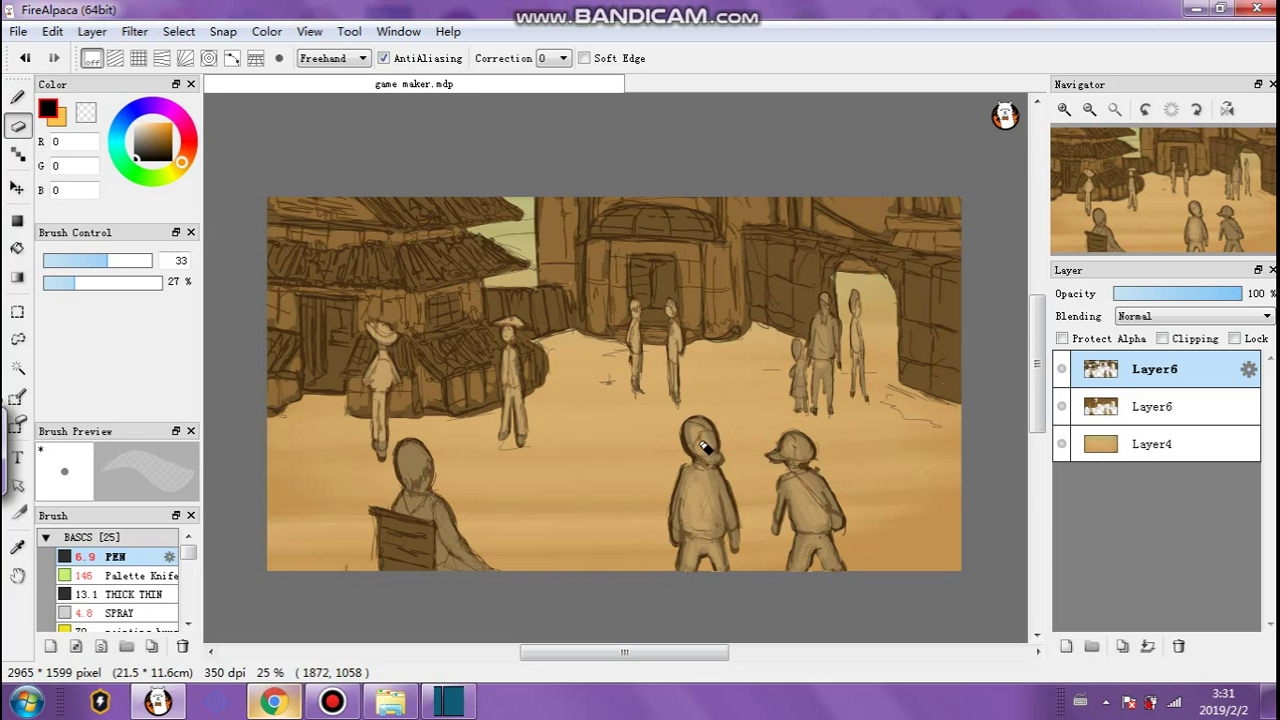
left_click(121, 260)
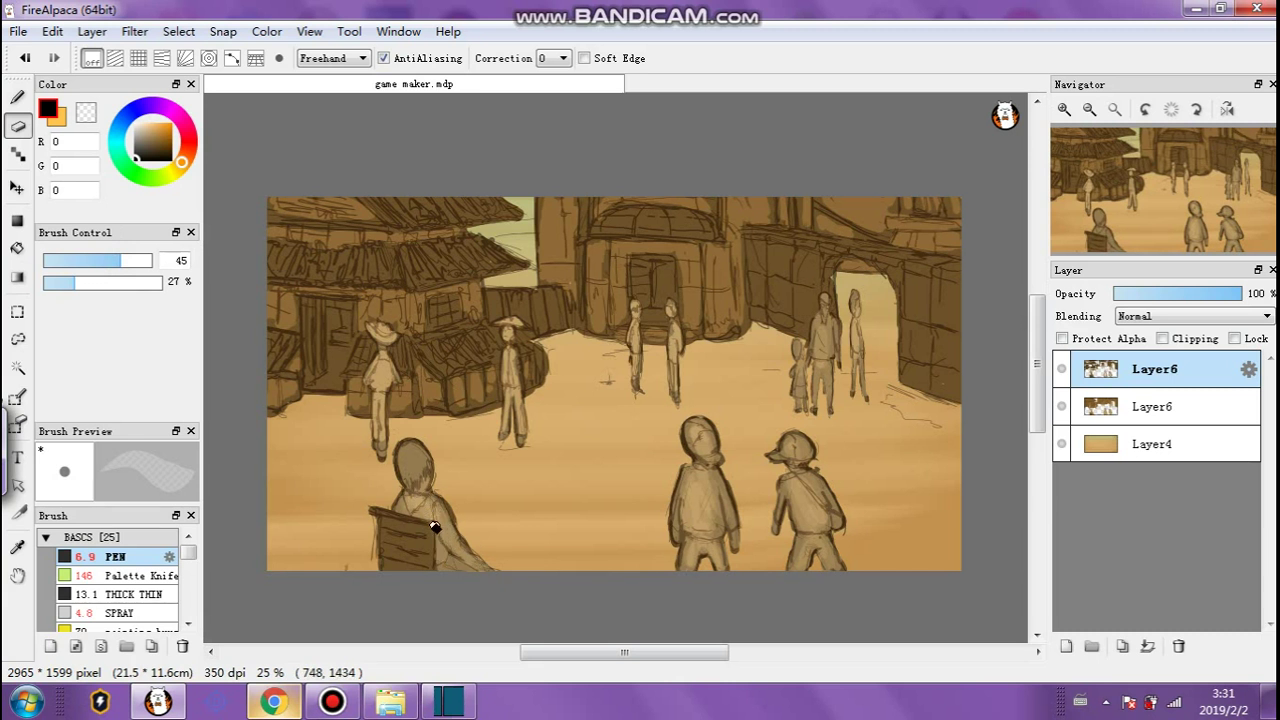
left_click_drag(390, 524, 397, 548)
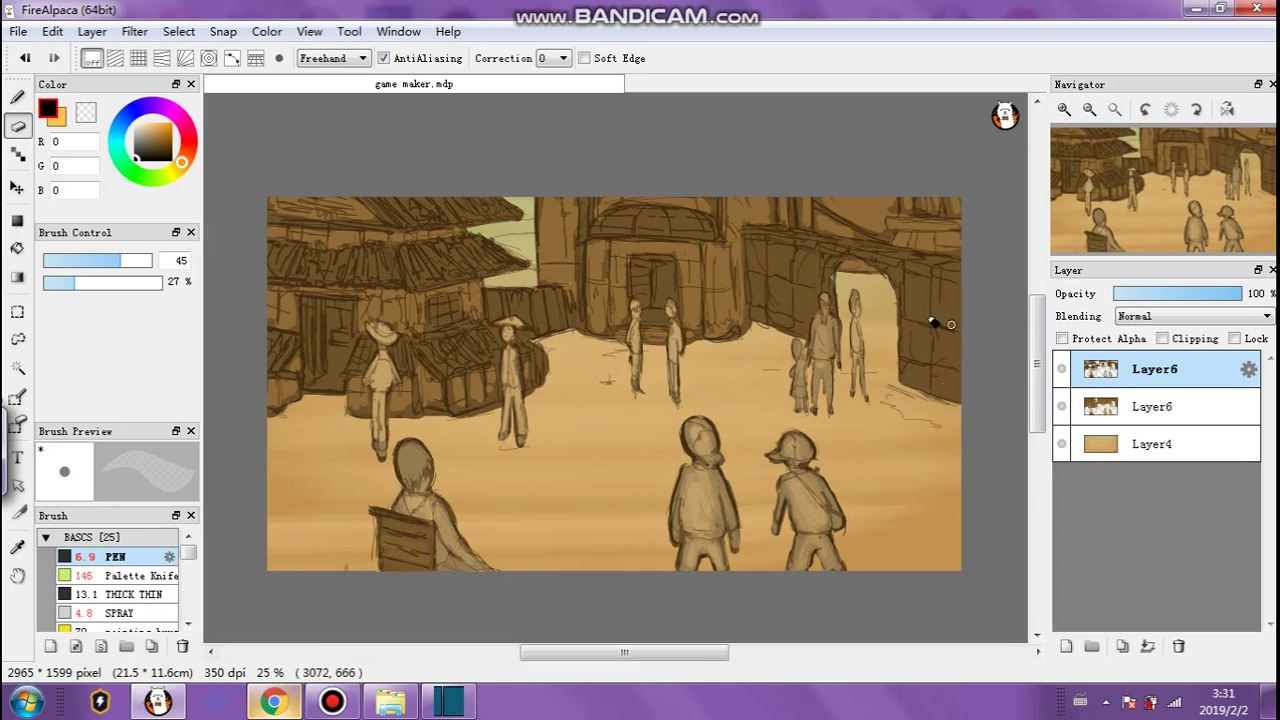
Soften the darkened buildings with the eraser at size 88, using 13% and 23% opacity, and merge the layer into the Layer6 below.
mouse_move(122, 260)
left_mouse_down()
mouse_move(137, 260)
mouse_move(51, 282)
left_mouse_up()
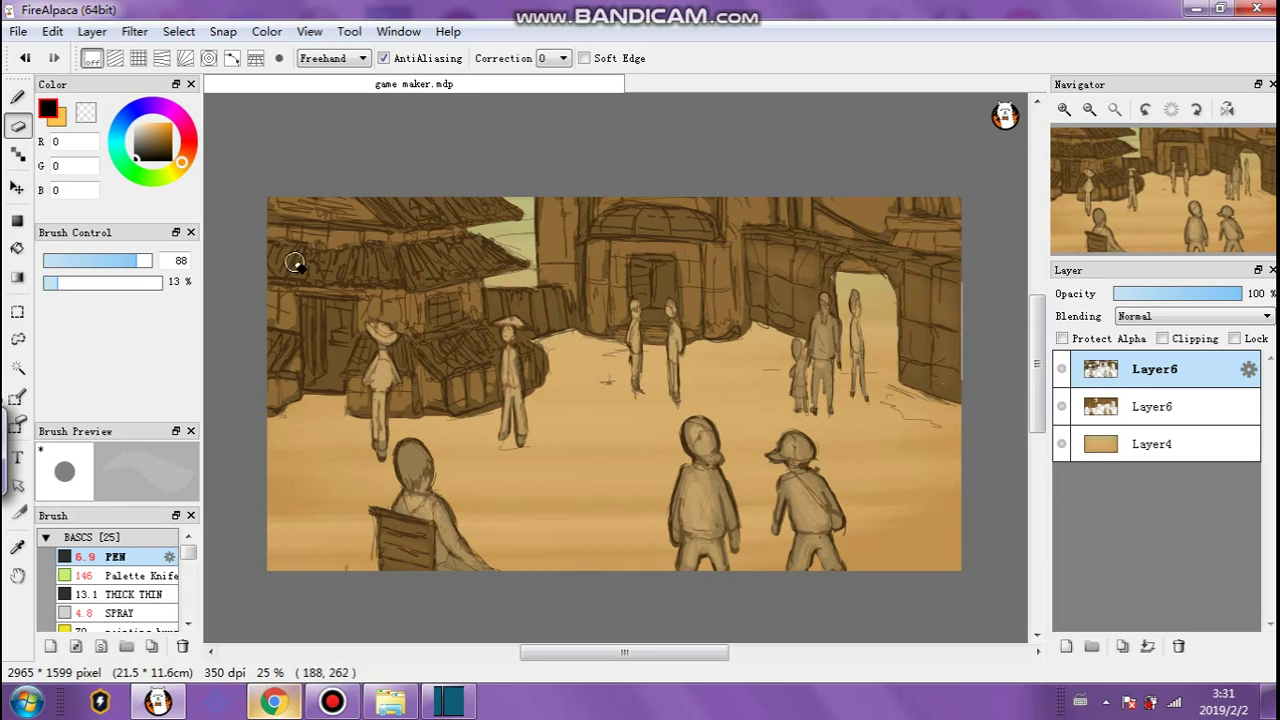
left_click(70, 282)
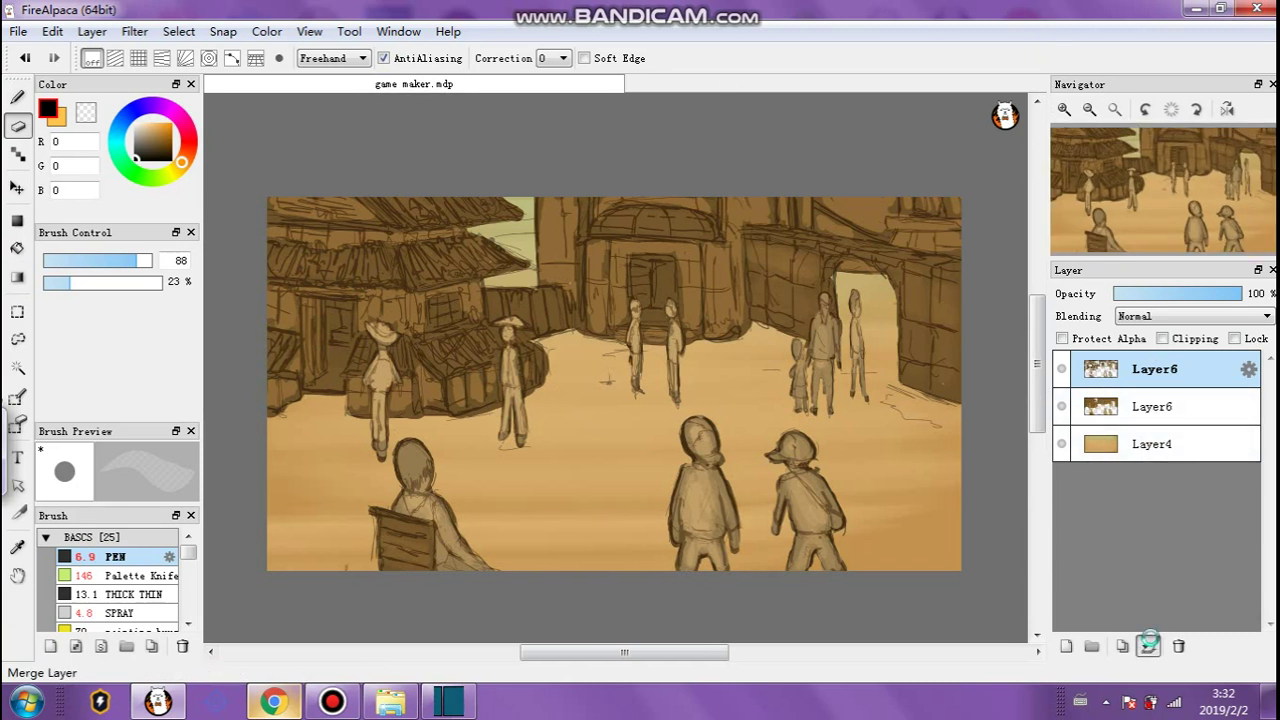
left_click(1147, 646)
Try darkening the merged Layer6 with Levels by lowering its white output to about 70% of the range.
left_click(134, 31)
left_click(143, 57)
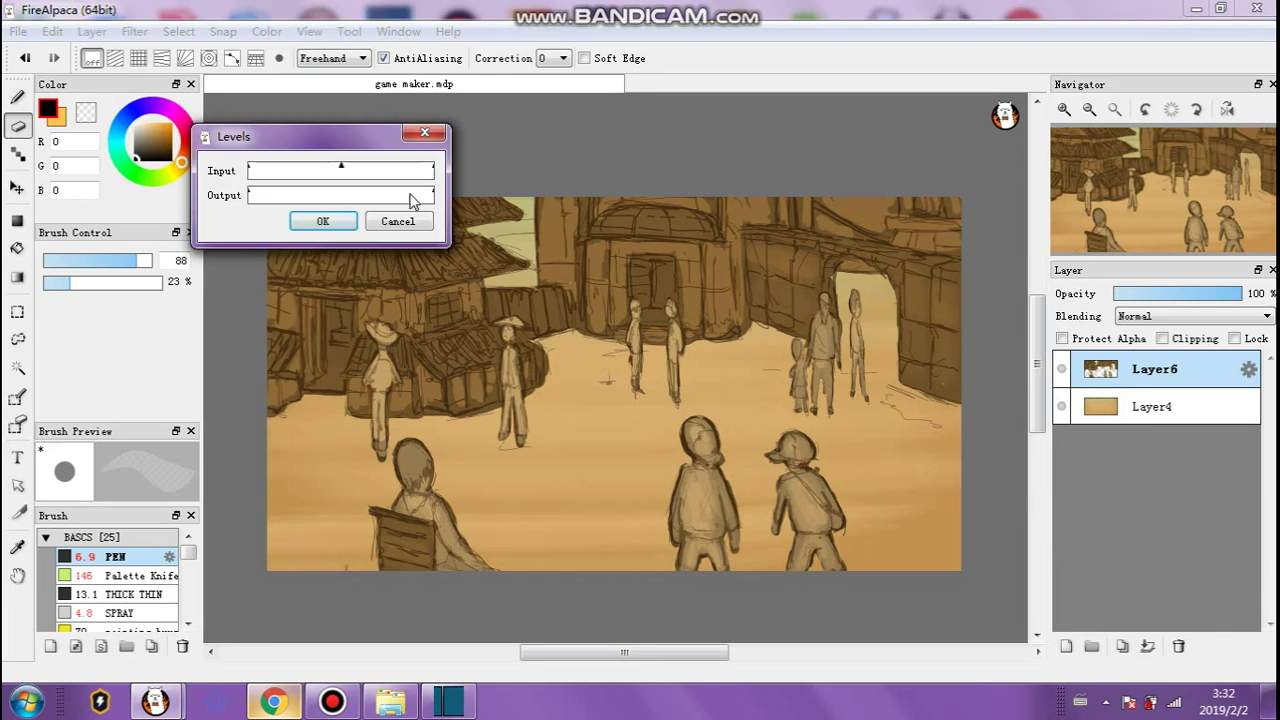
left_click_drag(416, 195, 384, 199)
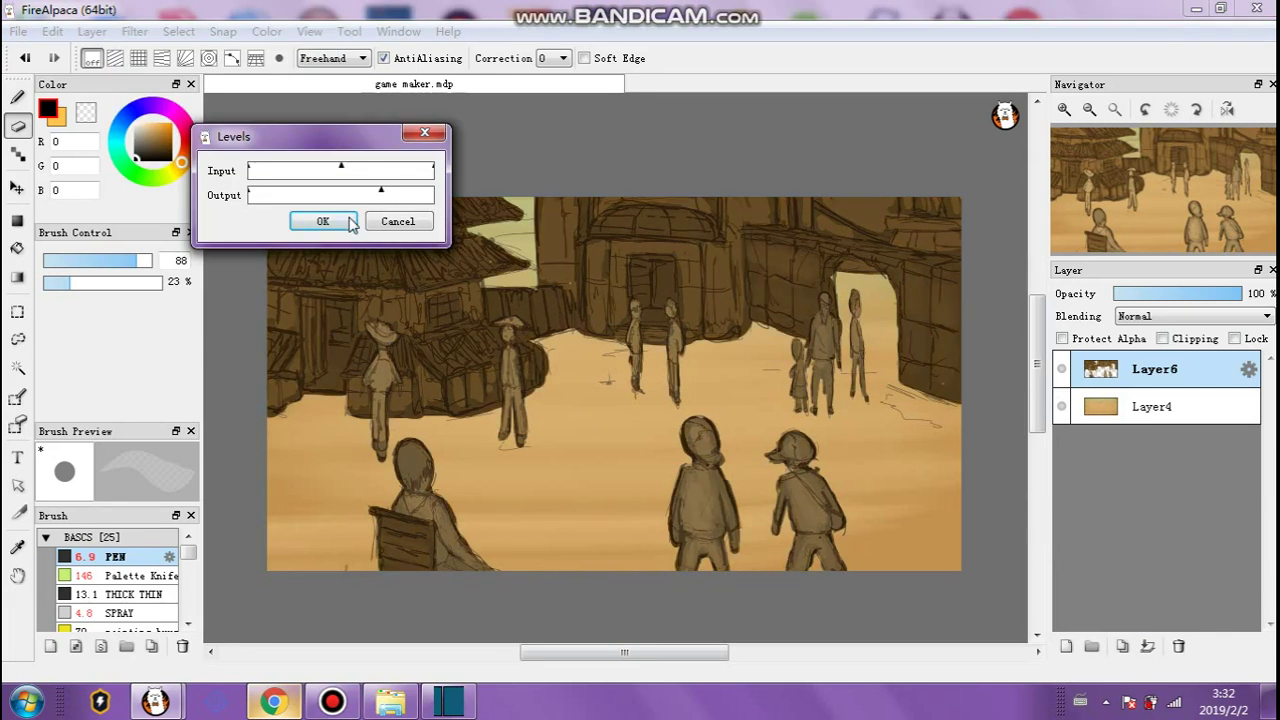
left_click(323, 221)
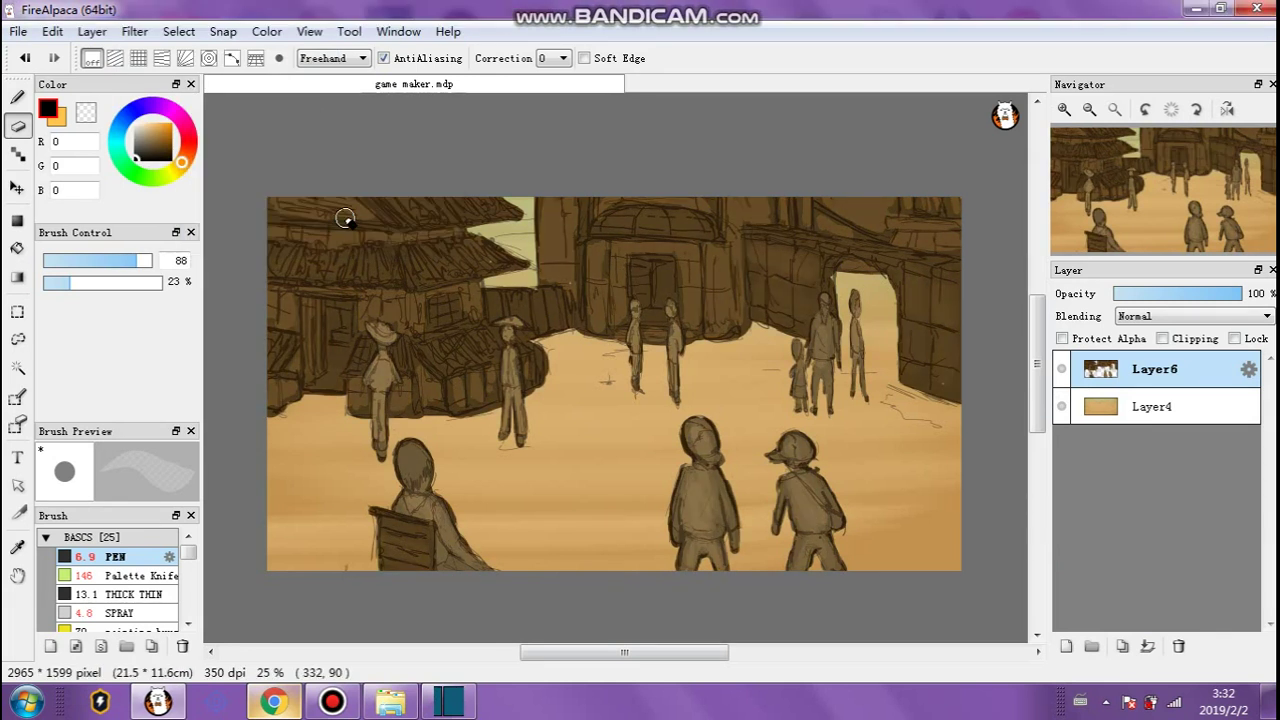
Turn on the eraser's Soft Edge, try it on the tiled roof at size 263 and 8% opacity, and undo the stroke and the Levels darkening.
left_click(584, 58)
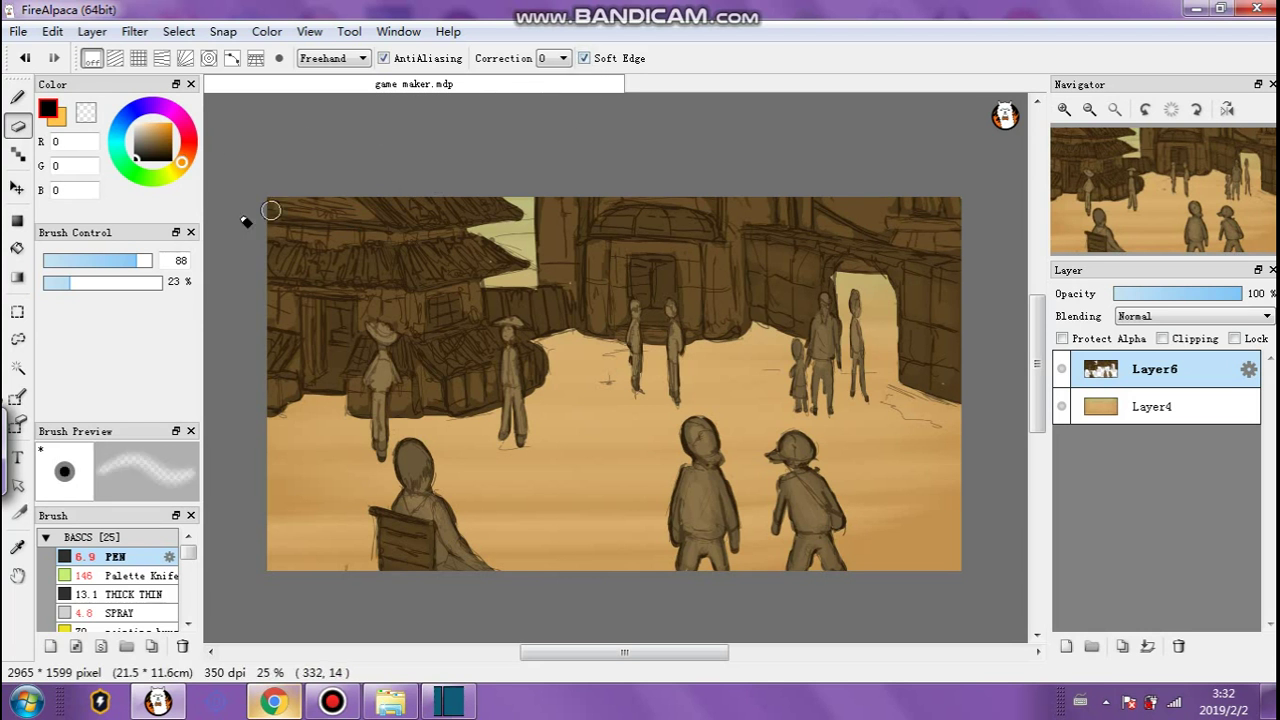
left_click_drag(132, 258, 168, 264)
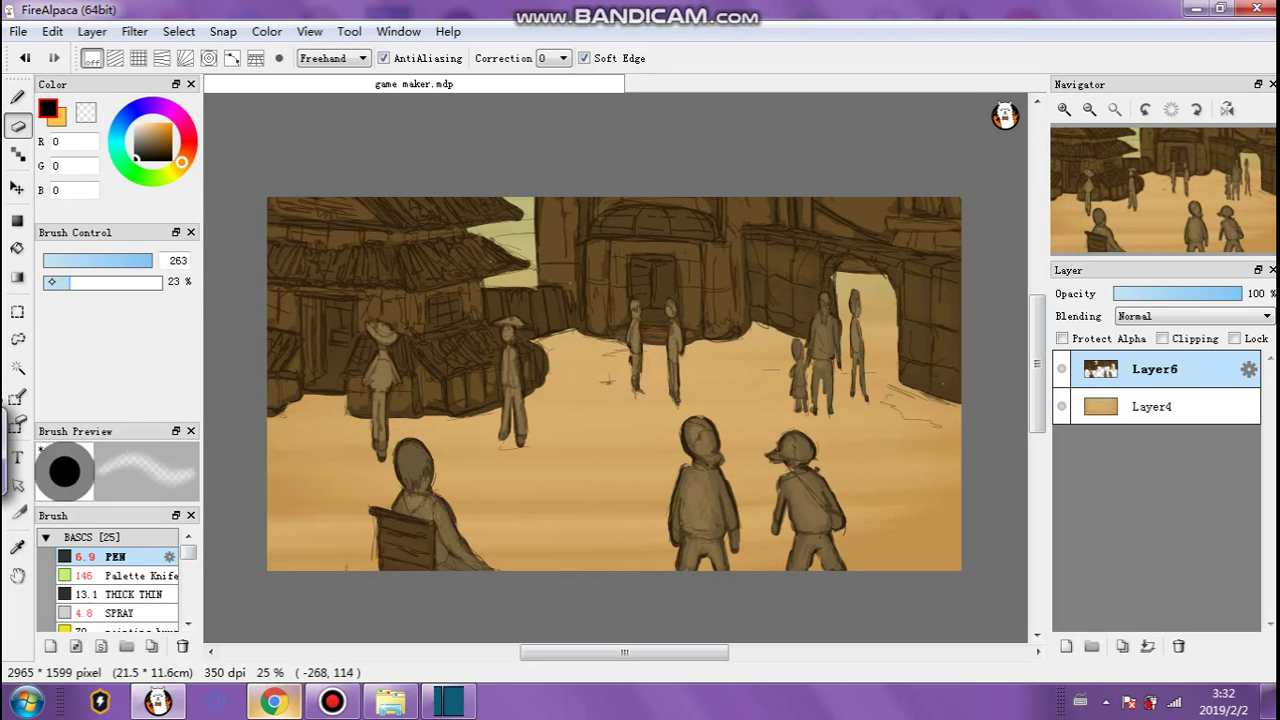
left_click(52, 282)
left_click_drag(380, 191, 450, 205)
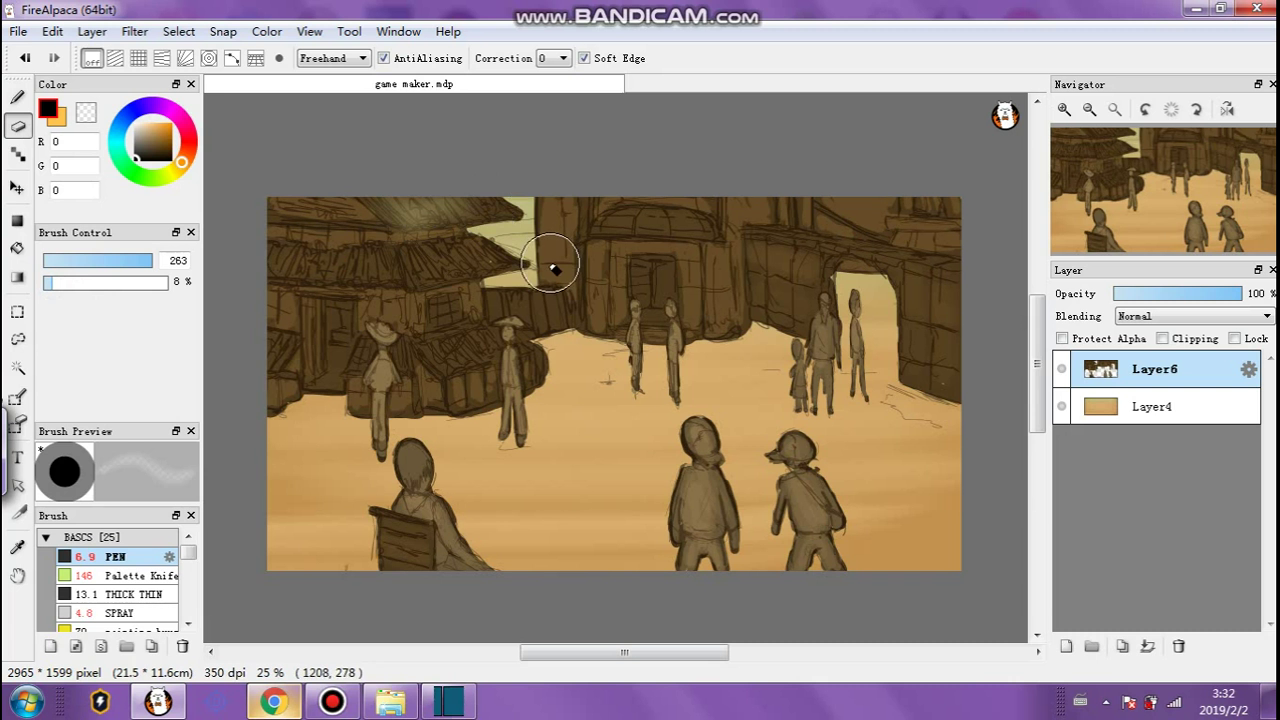
key("ctrl+z")
key("ctrl+z")
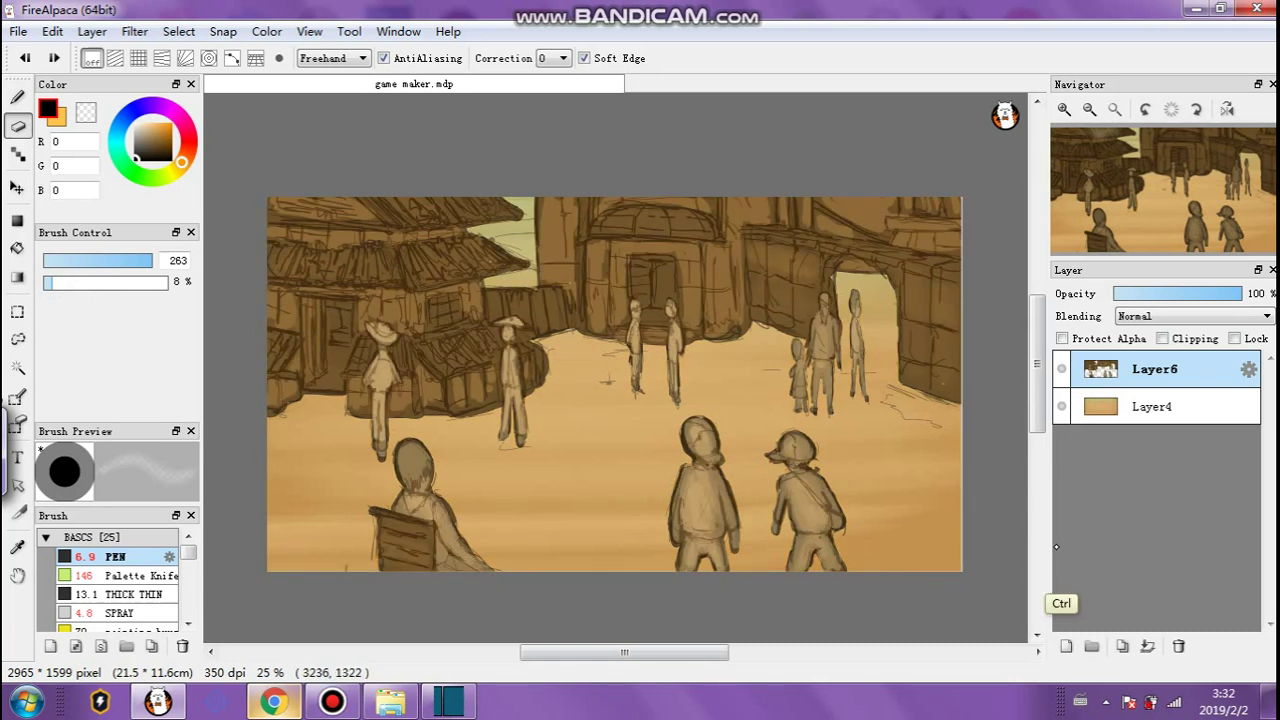
Duplicate Layer6 and darken the copy with Levels by lowering its white output to about 80% of the range.
left_click(1121, 646)
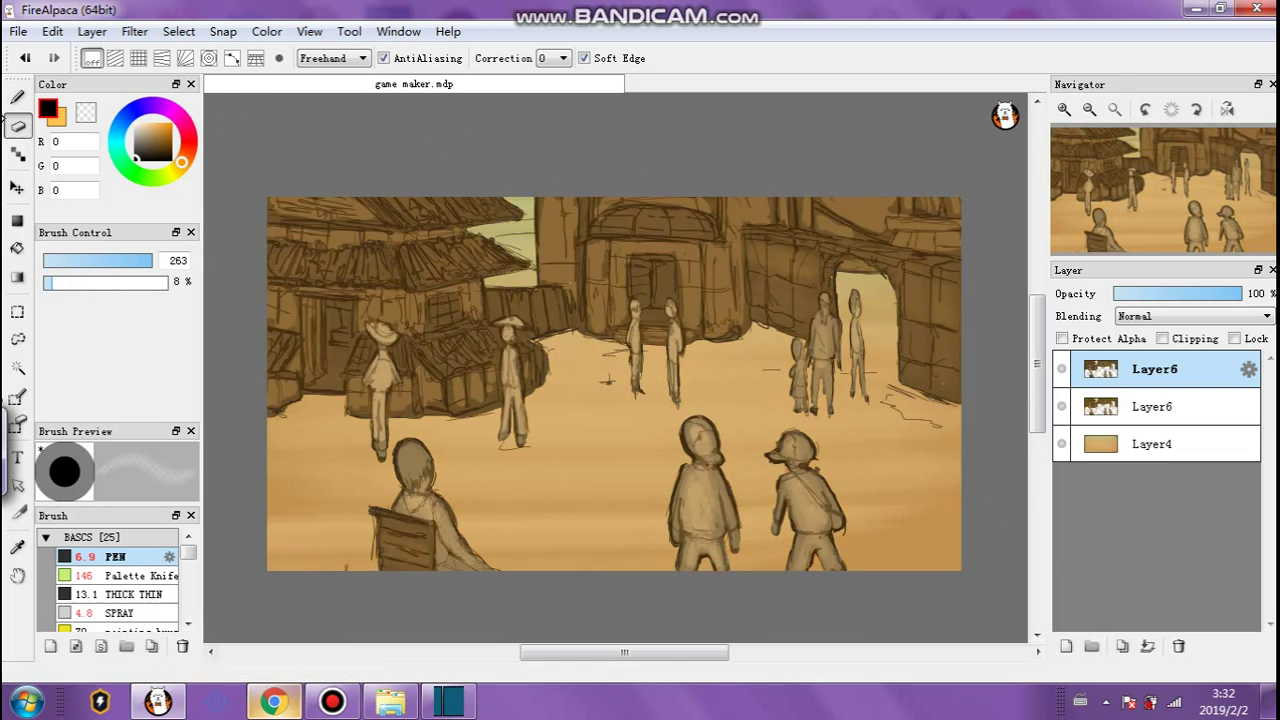
left_click(134, 31)
left_click(150, 55)
left_click_drag(431, 193, 395, 190)
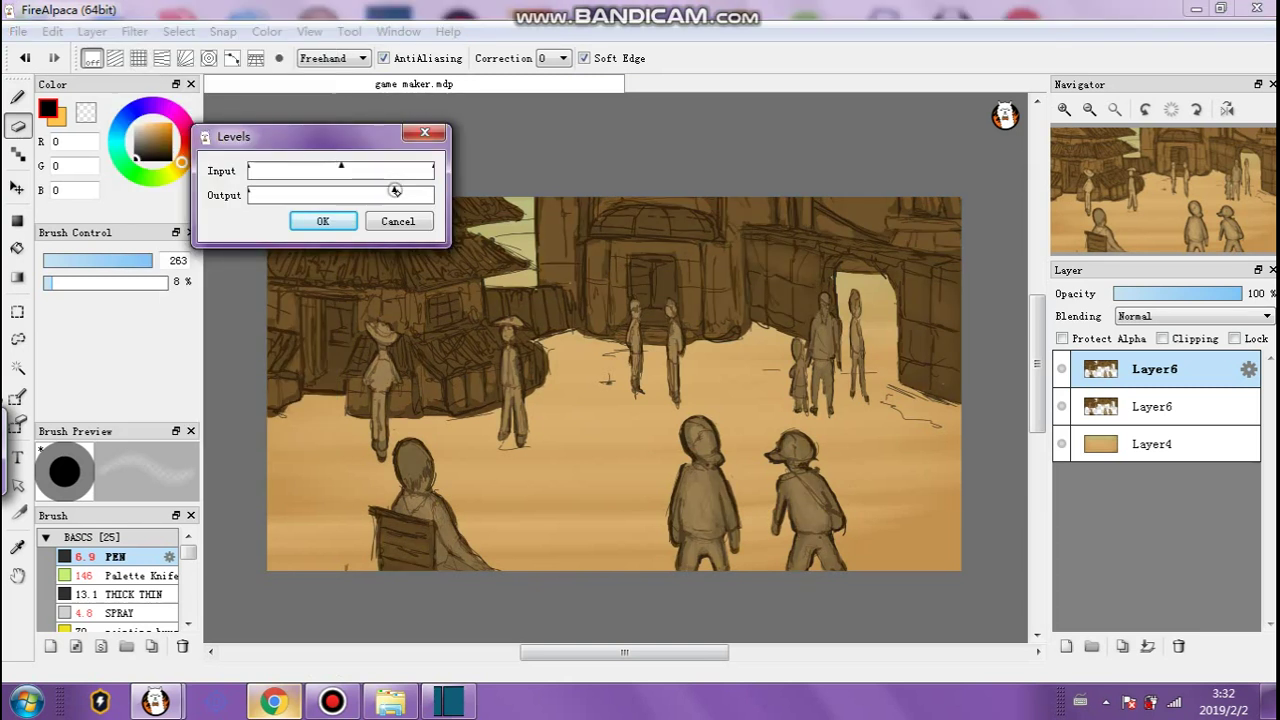
left_click(320, 222)
Erase lit areas of the darkened copy softly at size 150, using 3% and 13% opacity, and merge it into the Layer6 below.
left_click_drag(139, 256, 131, 250)
left_click(46, 283)
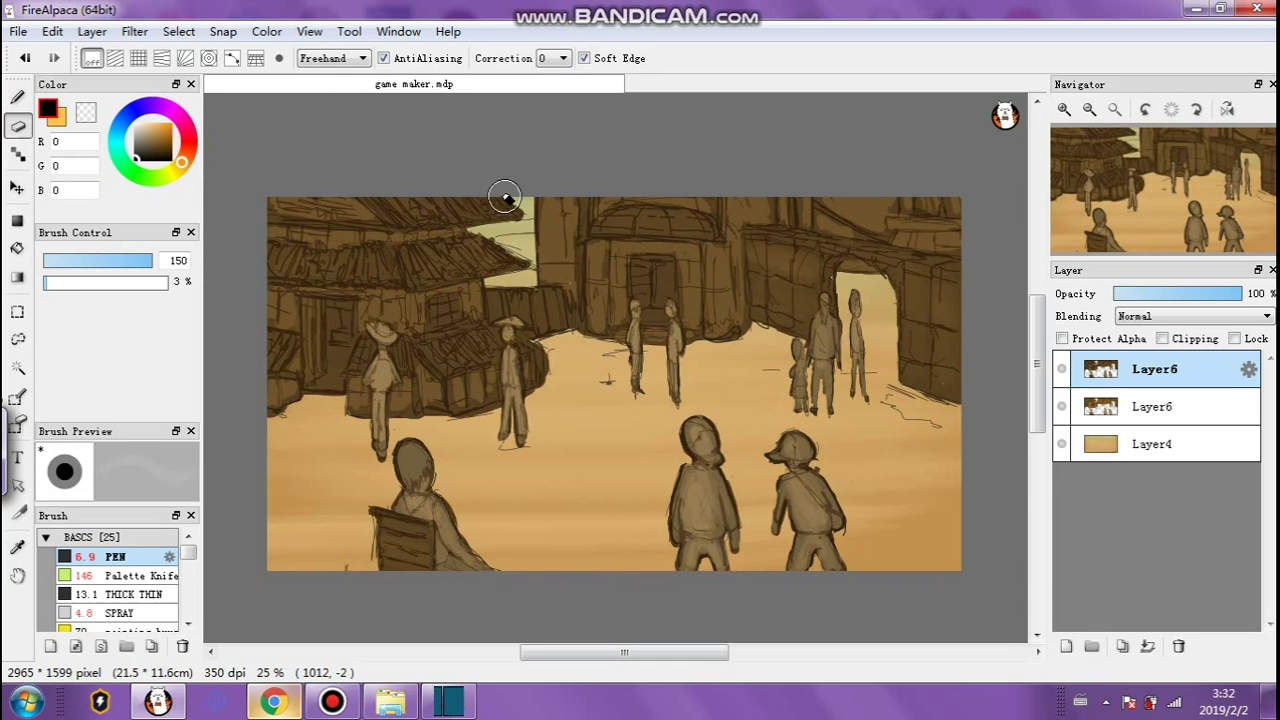
key("plus")
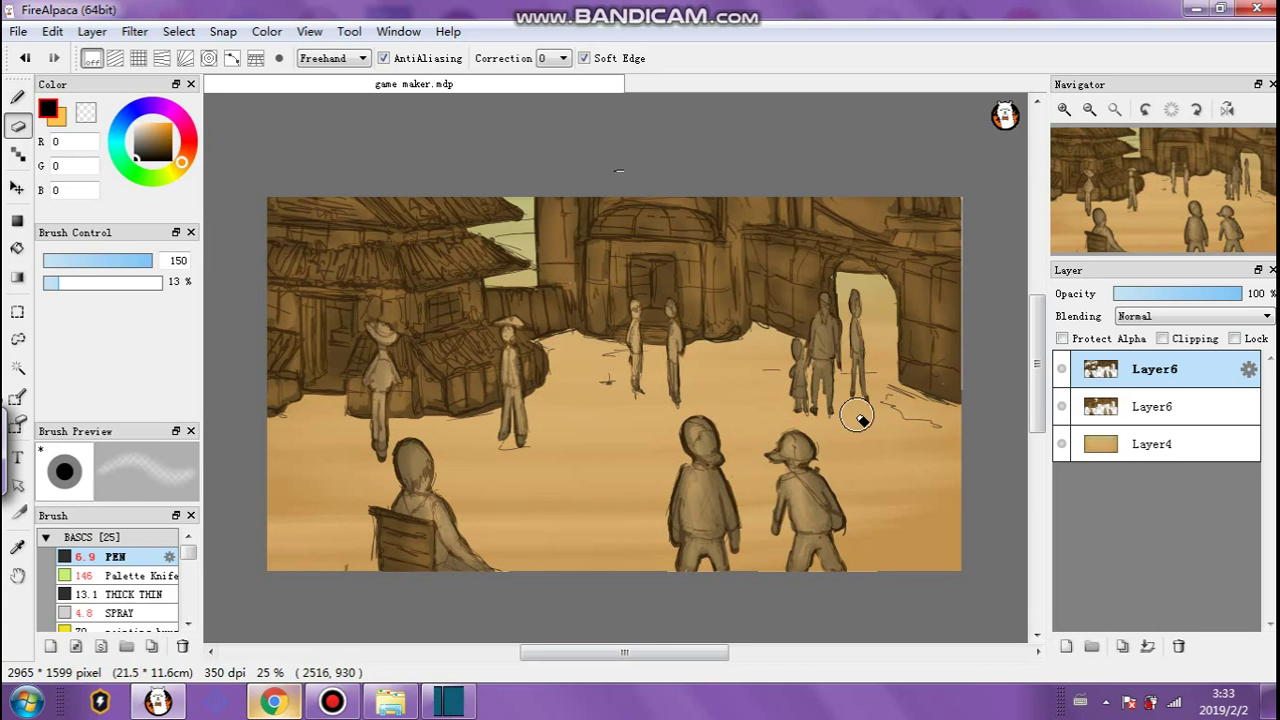
left_click(1150, 645)
Raise Layer6's contrast with Levels, moving the black input to about 10% and the white input to about 90% of the range.
left_click(134, 31)
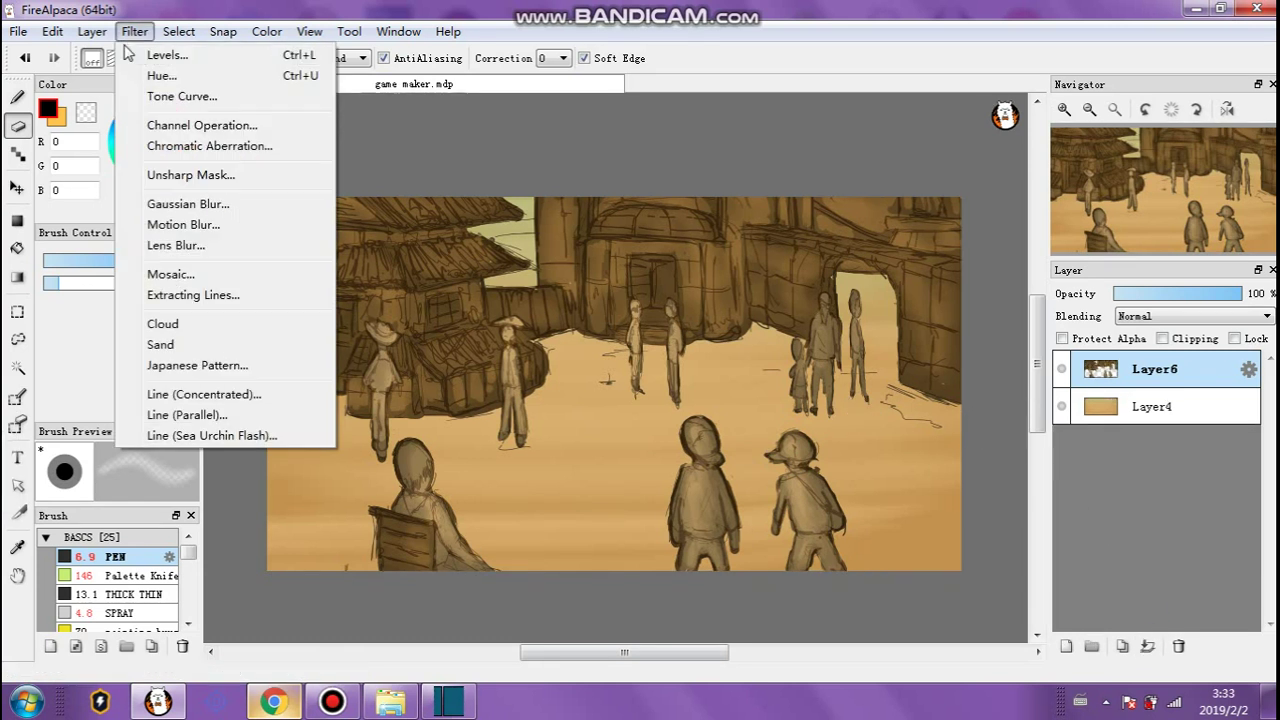
left_click(172, 57)
left_click_drag(246, 170, 260, 175)
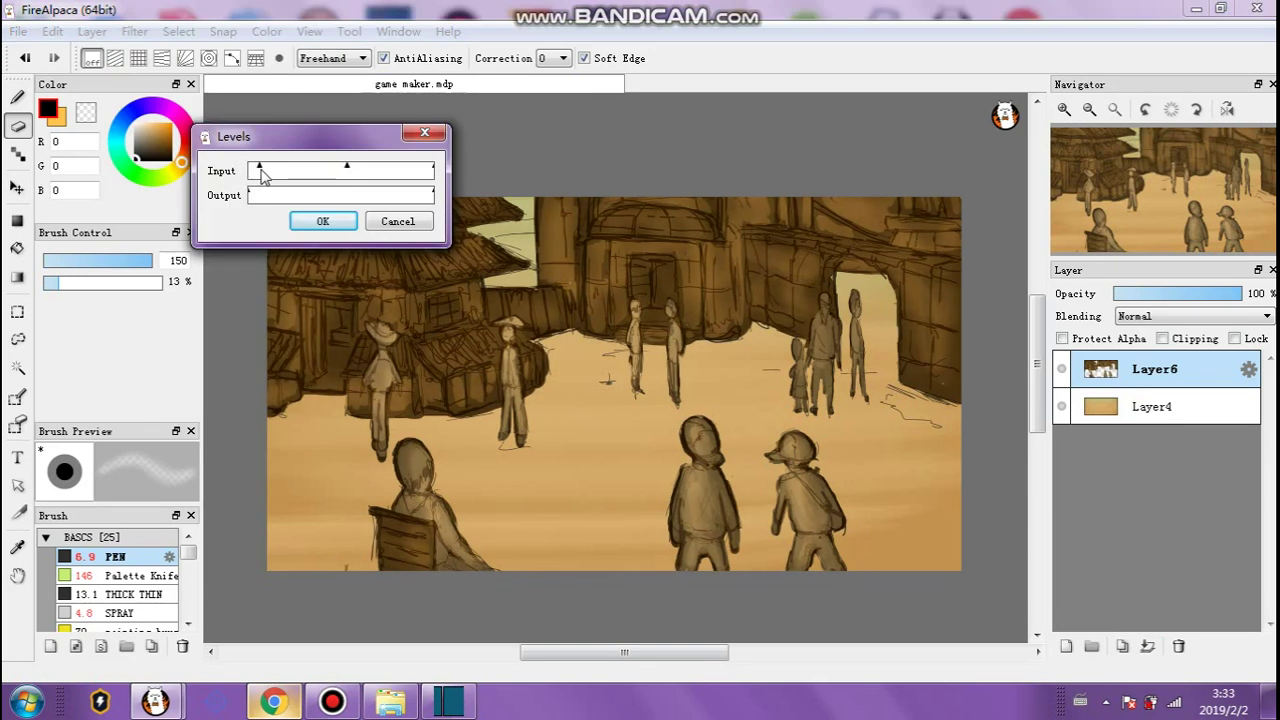
left_click_drag(432, 170, 423, 174)
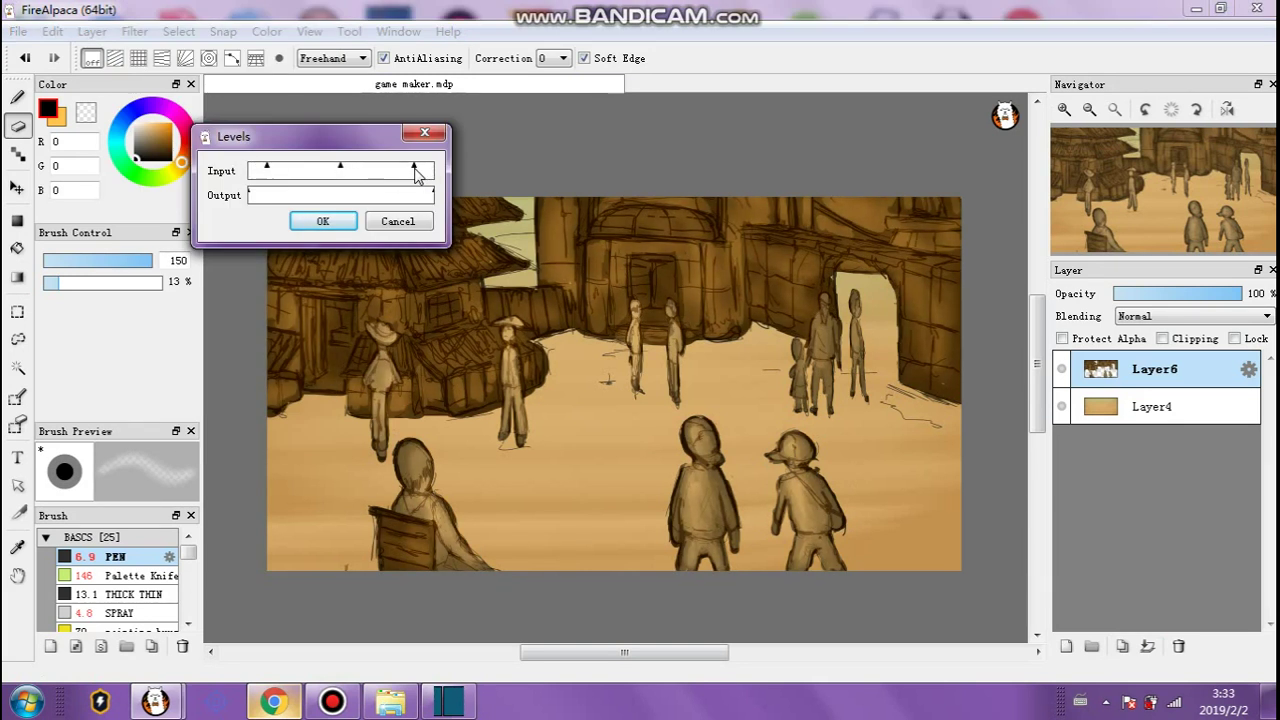
left_click_drag(342, 175, 348, 173)
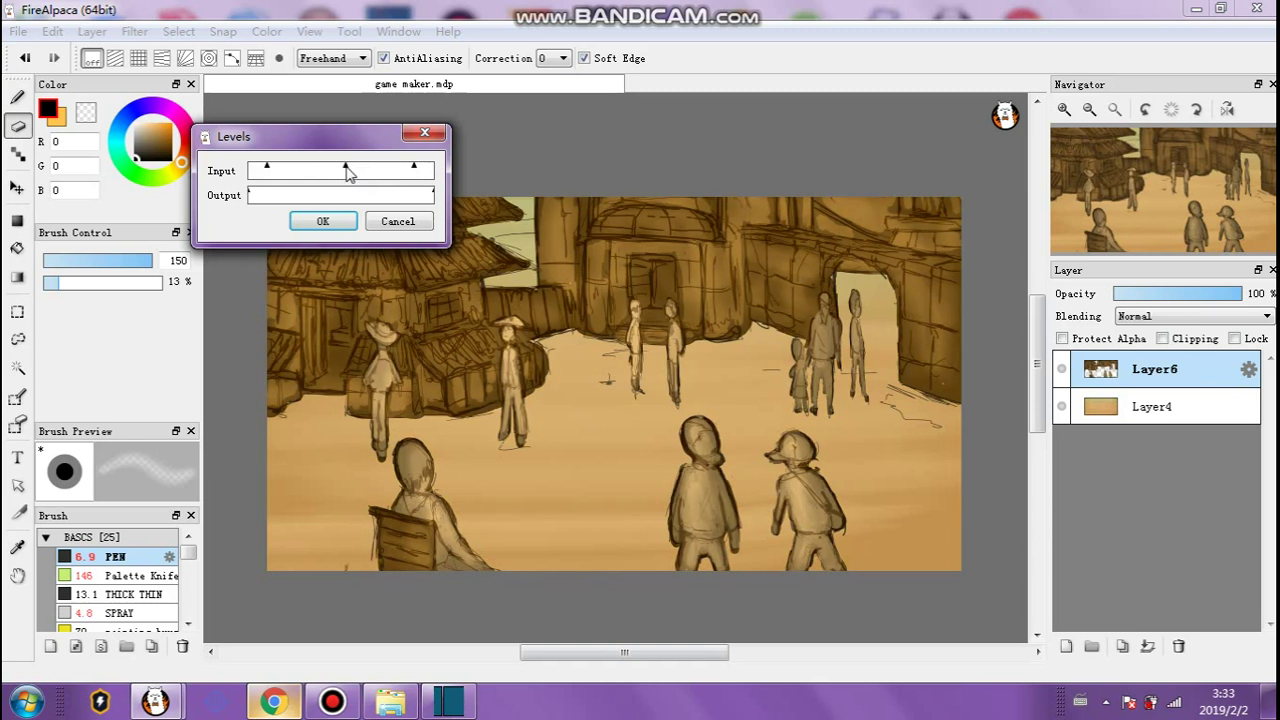
left_click_drag(267, 171, 277, 173)
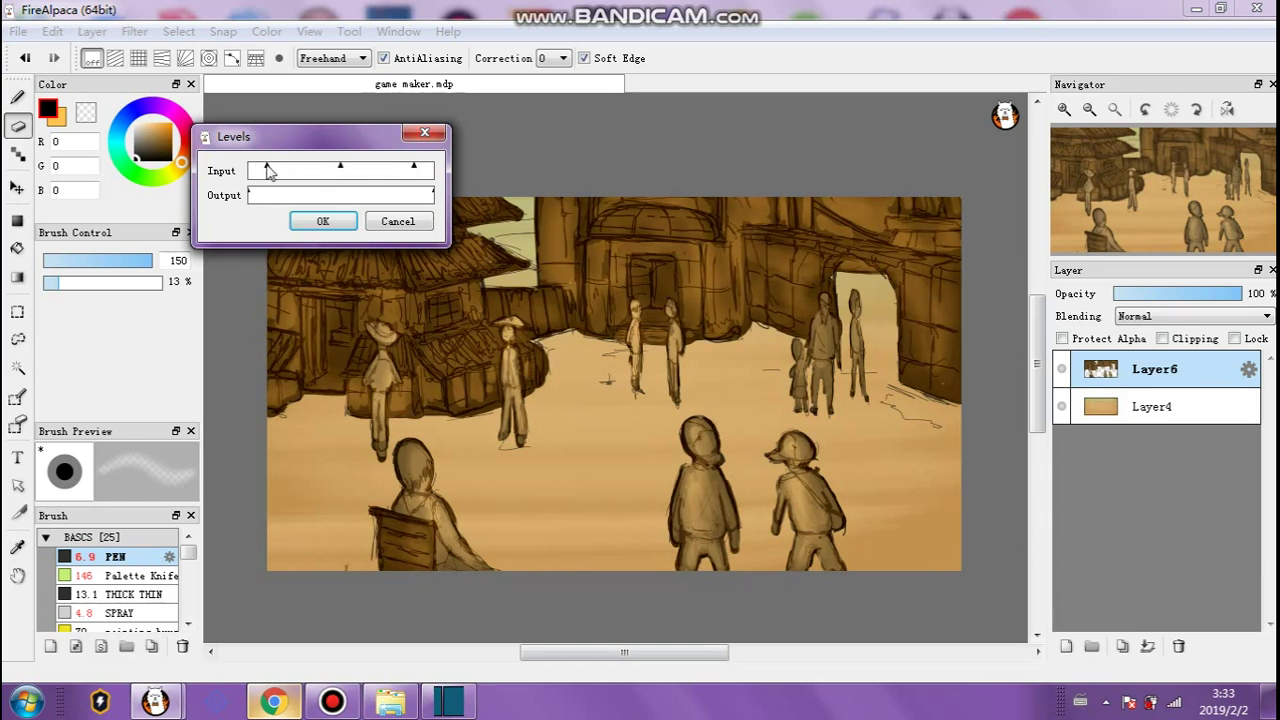
left_click(298, 220)
Reduce Layer6's saturation to 70% and its brightness to 92%.
left_click(134, 31)
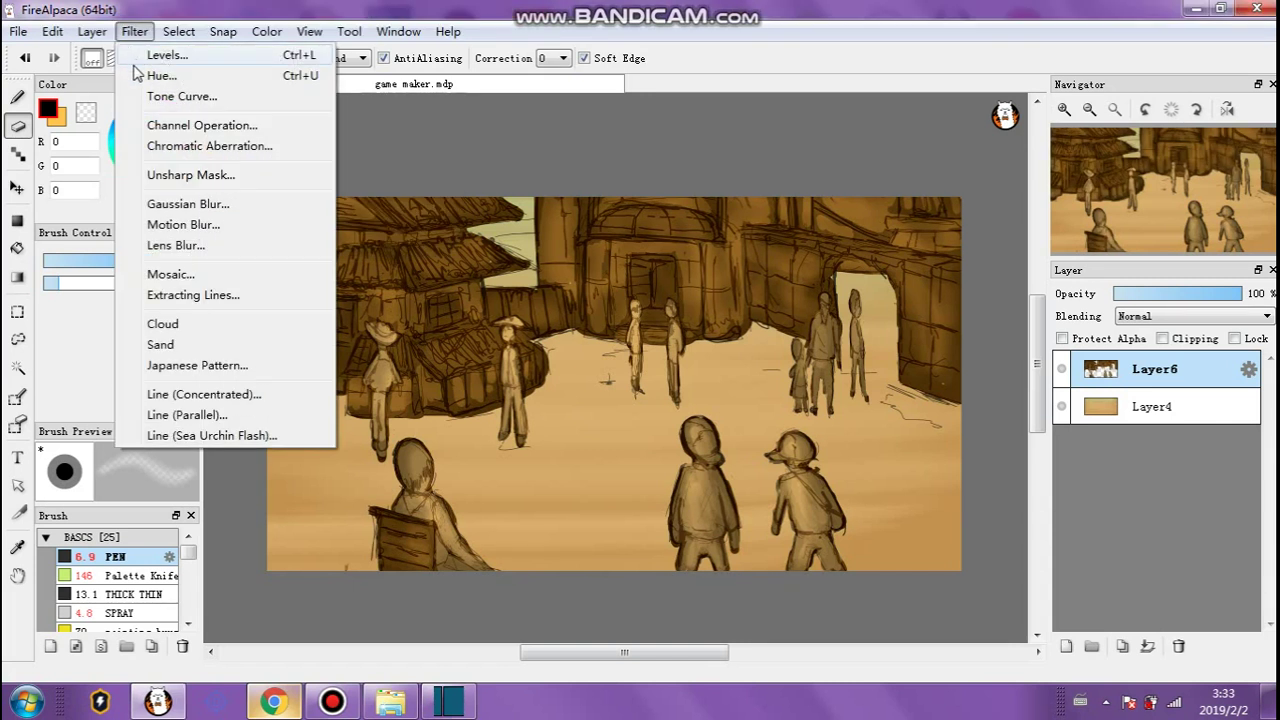
left_click(160, 76)
left_click_drag(361, 183, 345, 183)
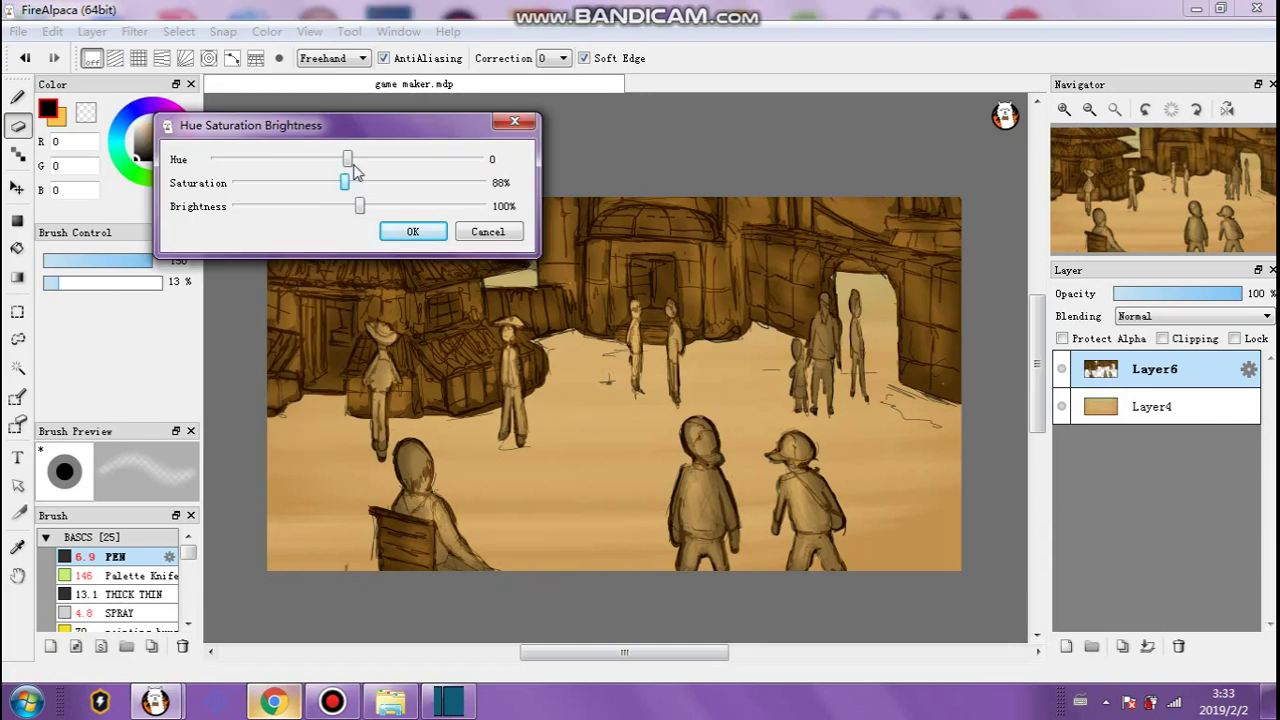
left_click_drag(370, 138, 603, 38)
left_click_drag(579, 86, 590, 115)
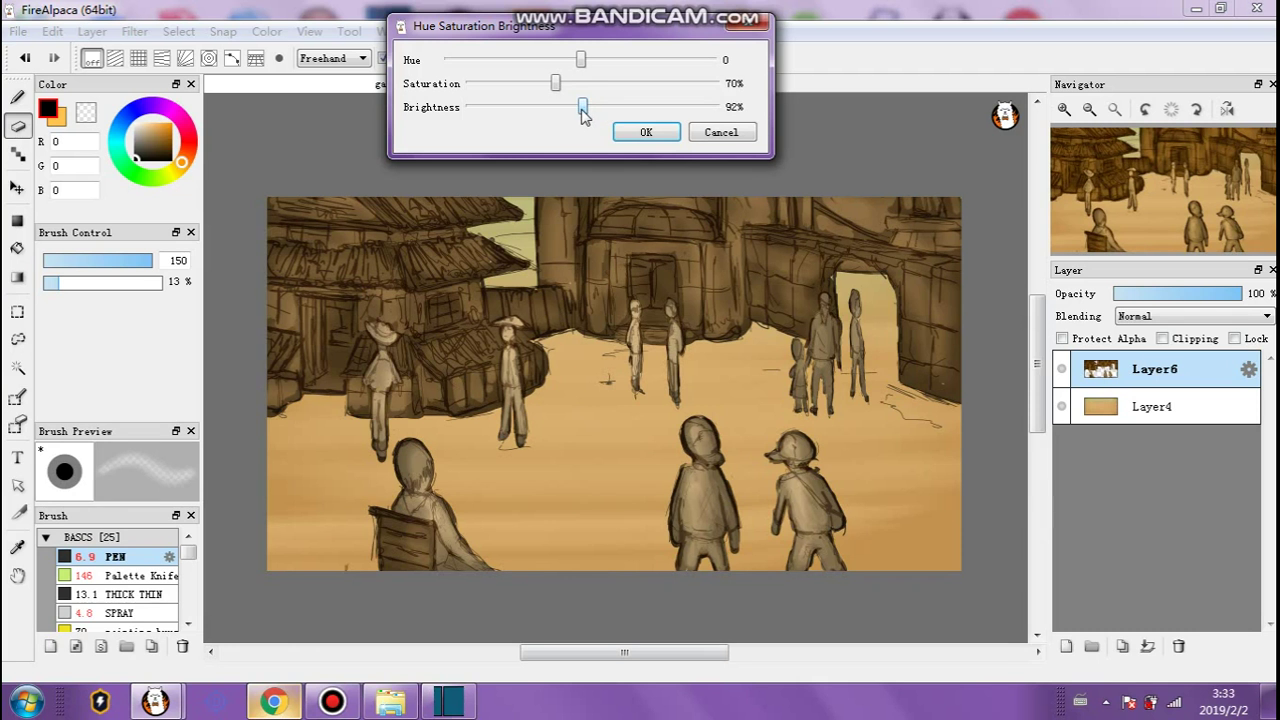
left_click(640, 136)
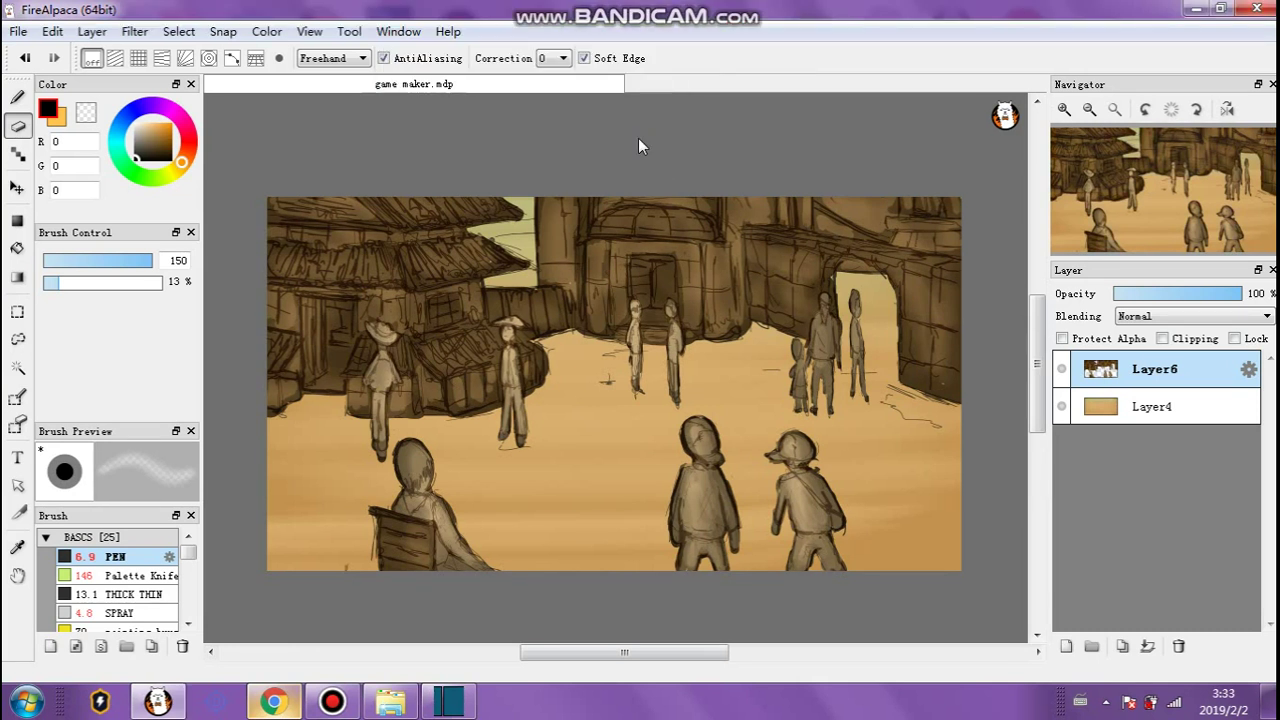
Duplicate Layer4 and darken the copy with Levels by lowering its white output to about 80% of the range.
left_click(1186, 416)
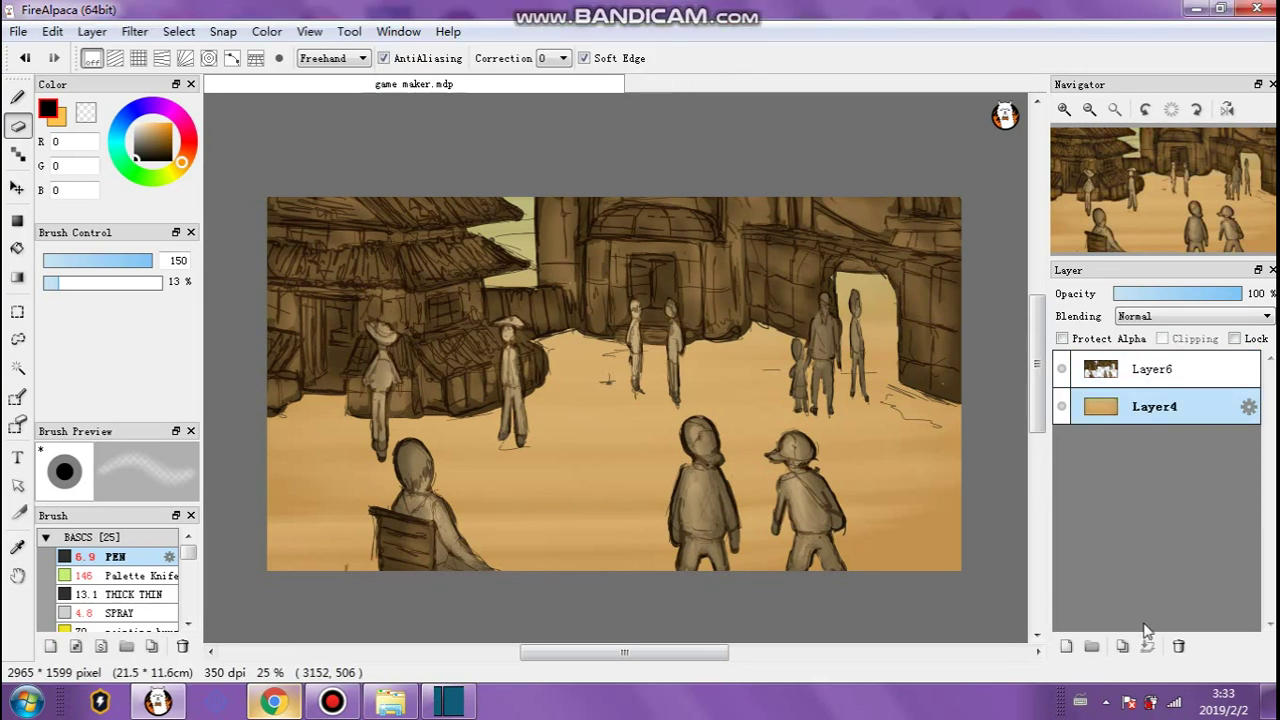
left_click(1122, 646)
left_click(134, 31)
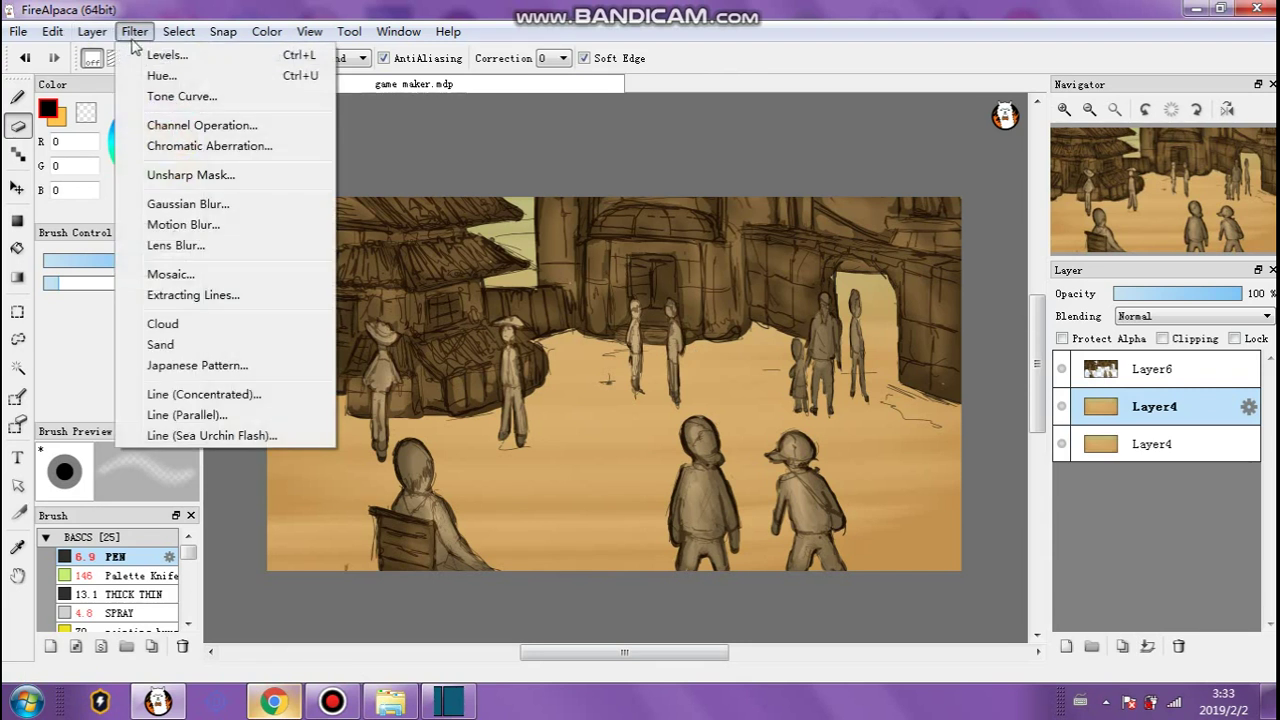
left_click(160, 54)
mouse_move(414, 205)
left_mouse_down()
mouse_move(375, 205)
mouse_move(396, 200)
left_mouse_up()
left_click(350, 220)
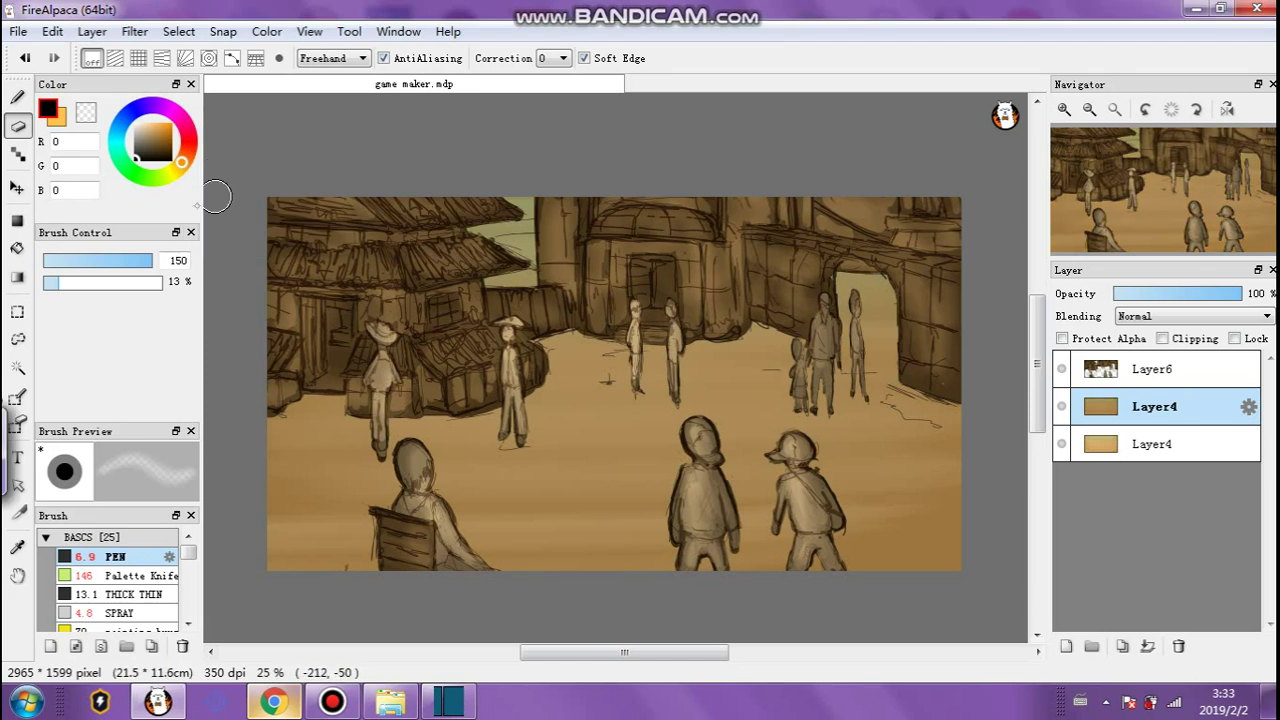
Softly erase the darkened Layer4 copy at 5% opacity over the ground, the archway opening and the sky beside the roof, undoing the last stroke.
key("ctrl")
left_click(50, 282)
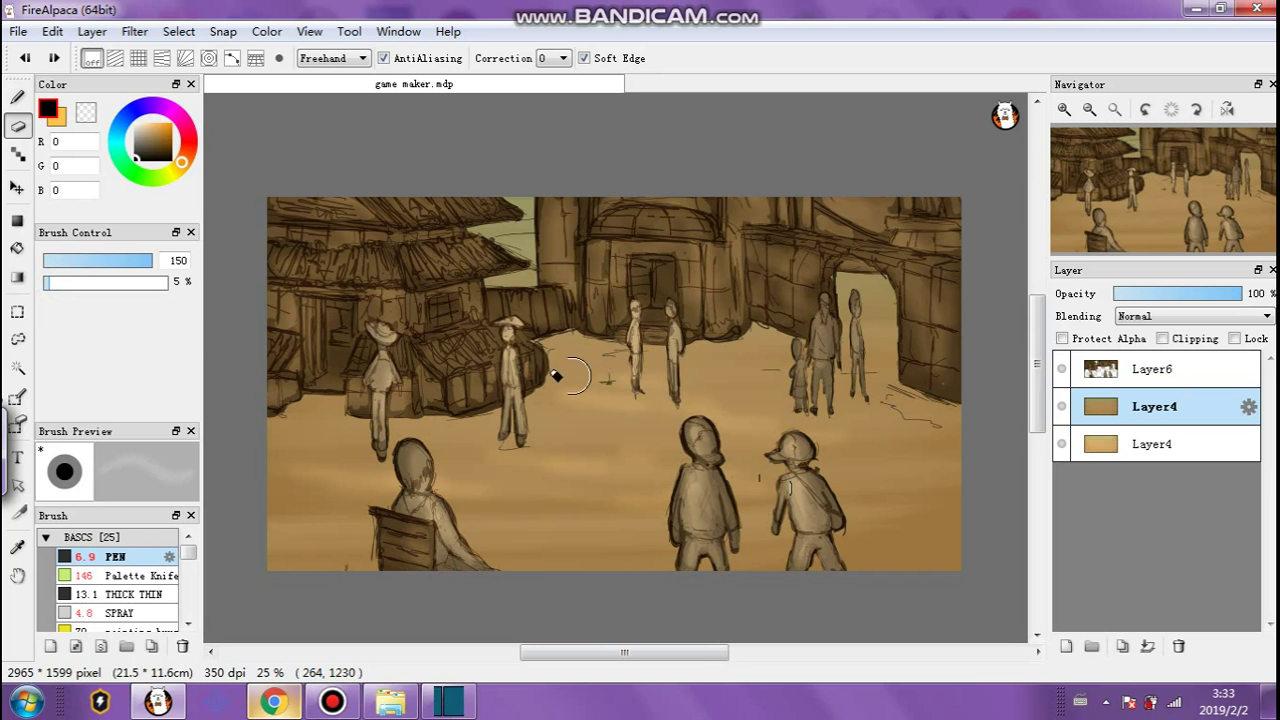
mouse_move(864, 335)
left_mouse_down()
mouse_move(853, 290)
mouse_move(891, 290)
mouse_move(878, 317)
left_mouse_up()
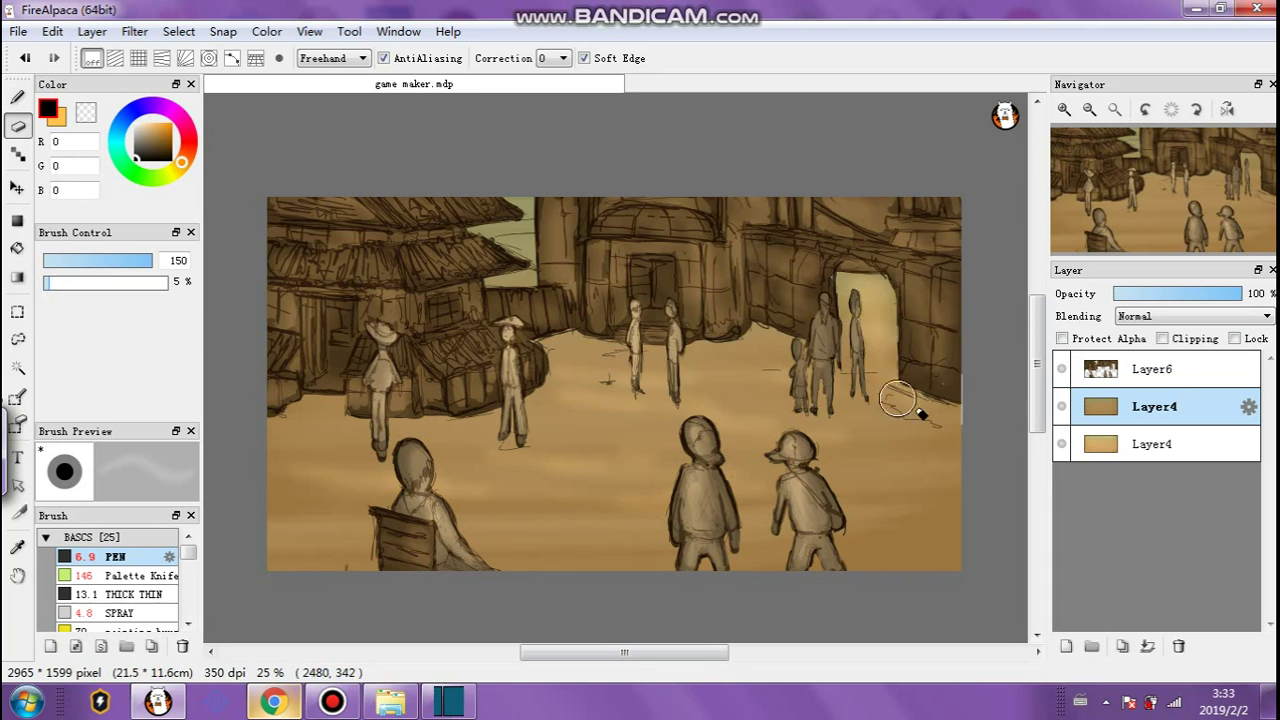
mouse_move(522, 243)
left_mouse_down()
mouse_move(526, 268)
mouse_move(525, 238)
mouse_move(500, 240)
mouse_move(506, 211)
left_mouse_up()
key("ctrl+z")
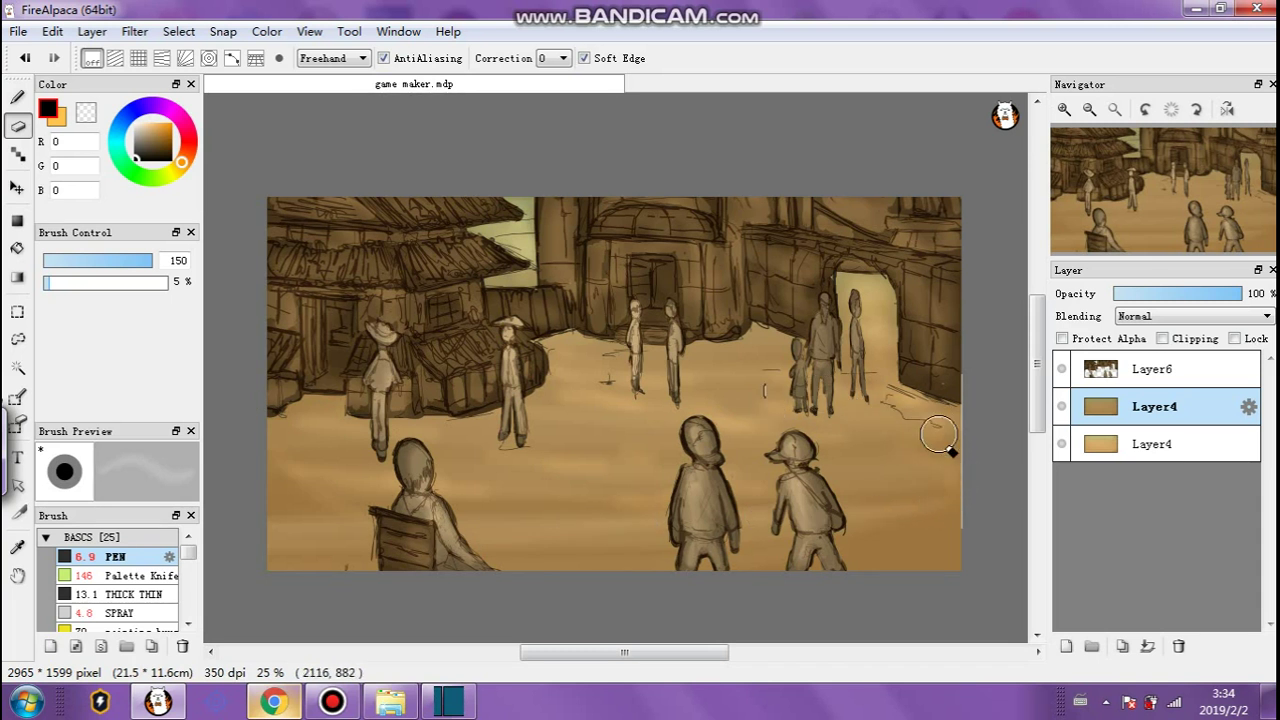
Lighten the street ground broadly with the eraser at size 1000, and merge the darkened copy into the Layer4 below.
left_click_drag(146, 262, 251, 277)
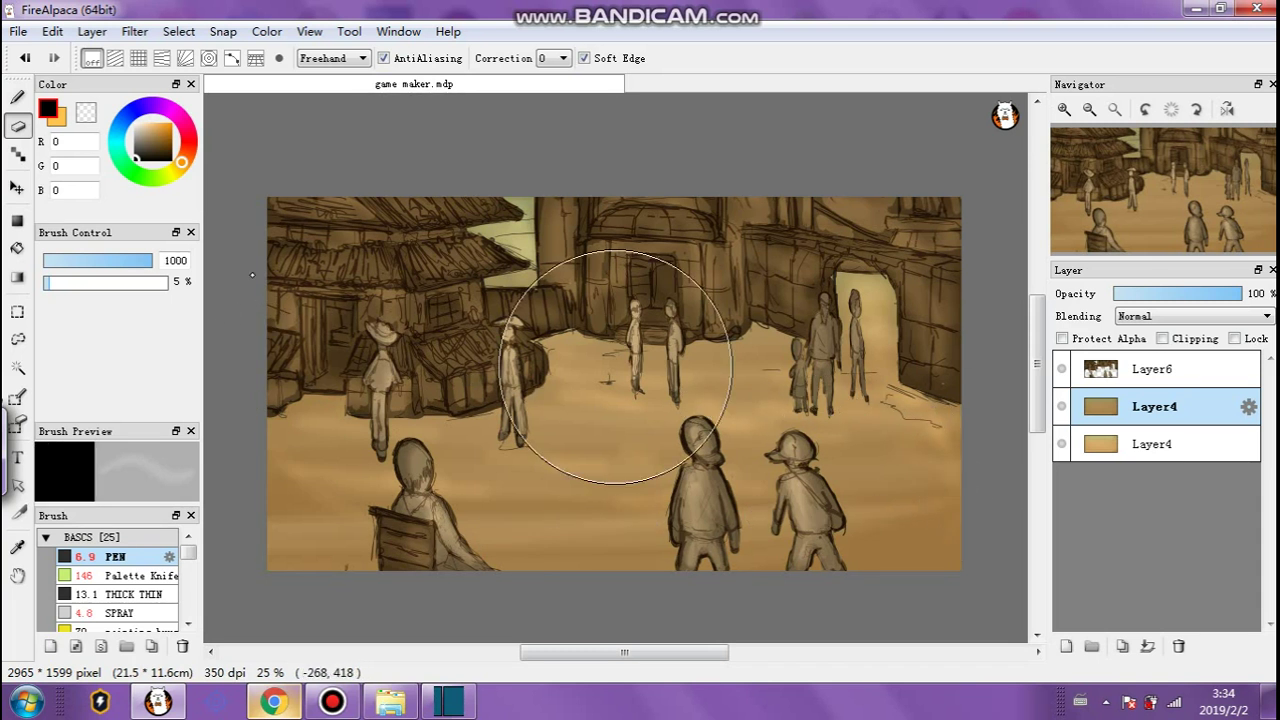
left_click_drag(343, 523, 846, 565)
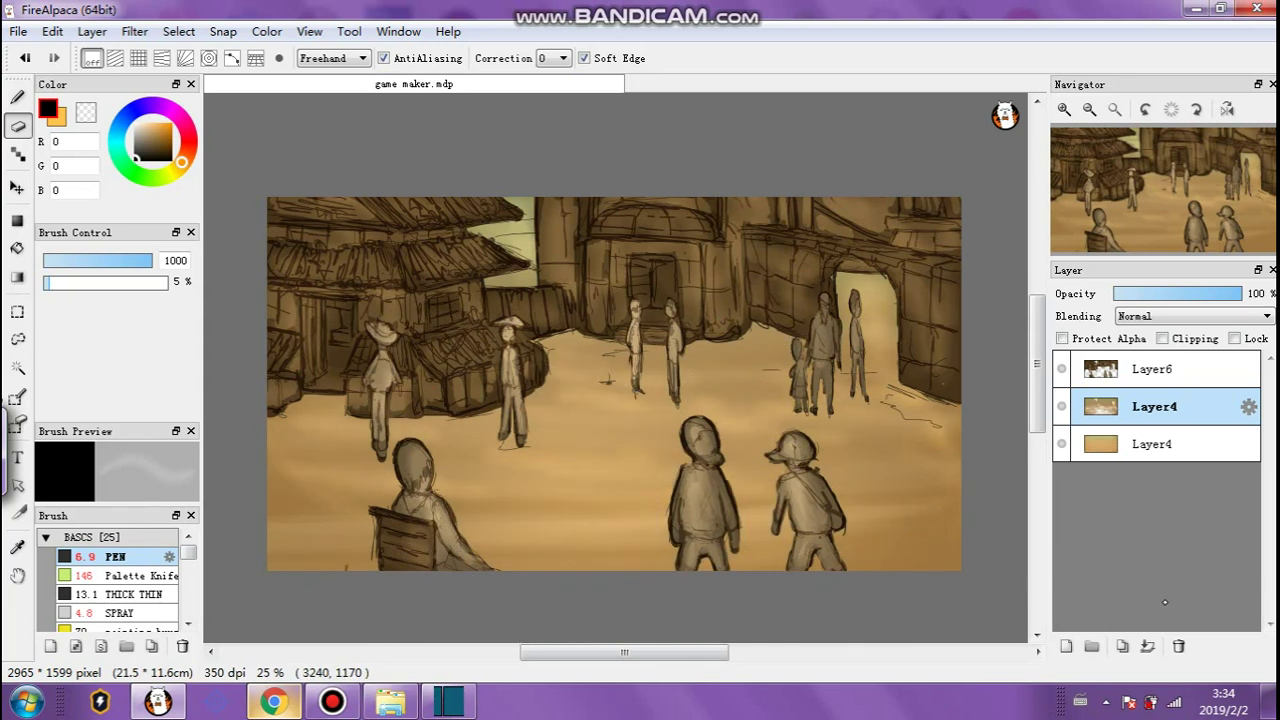
left_click(1148, 646)
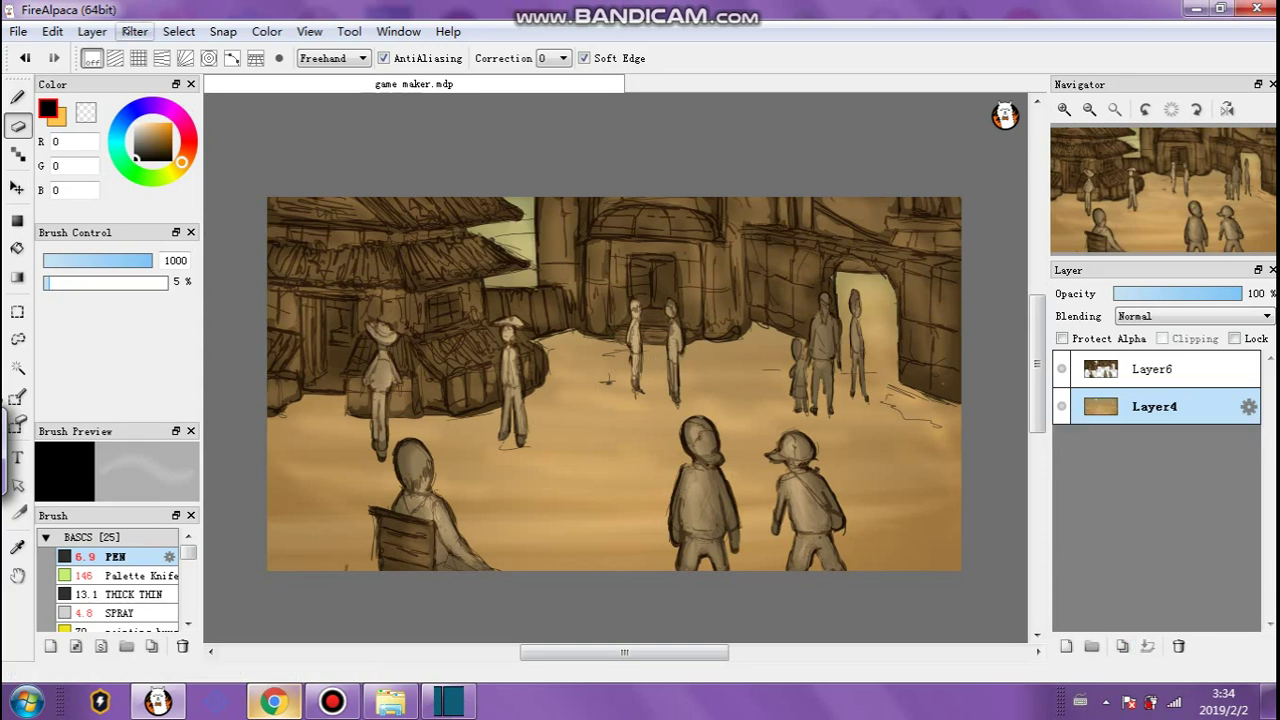
Deepen Layer4's dark tones with Levels by raising the black input to about 11% of the range.
left_click(134, 31)
left_click(132, 58)
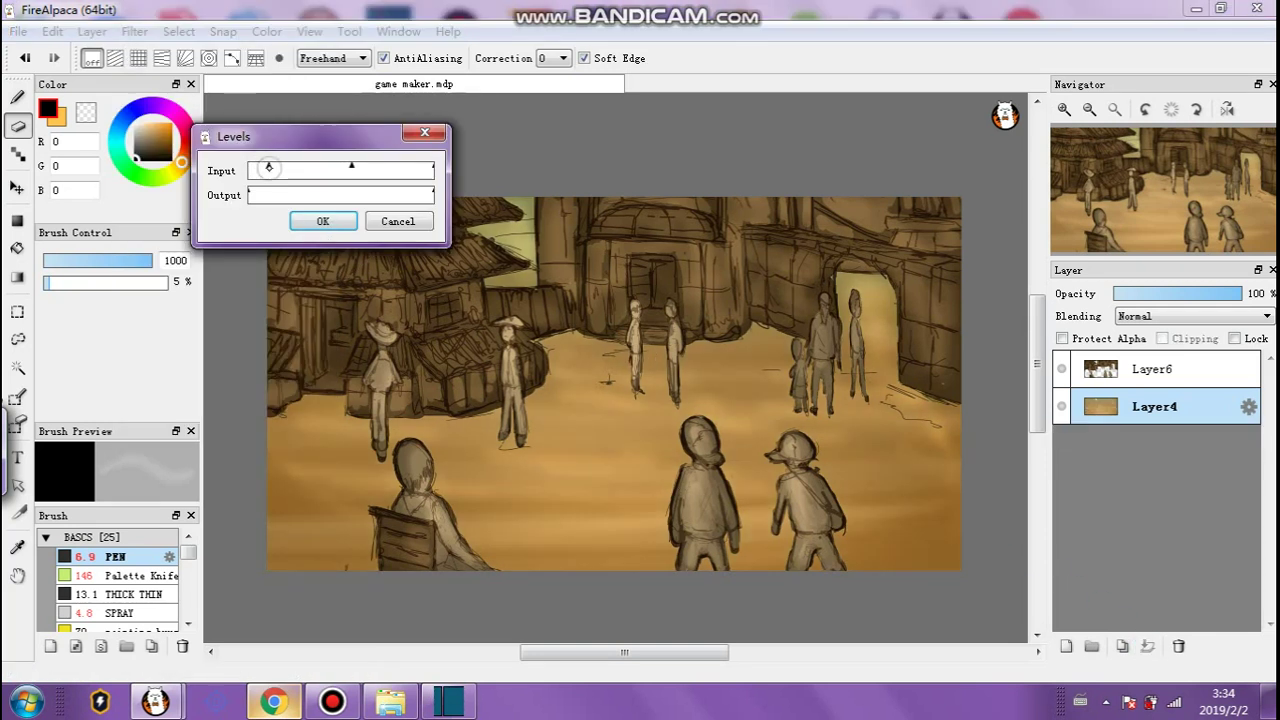
left_click(322, 221)
Reduce Layer4's saturation to 90%.
left_click(134, 31)
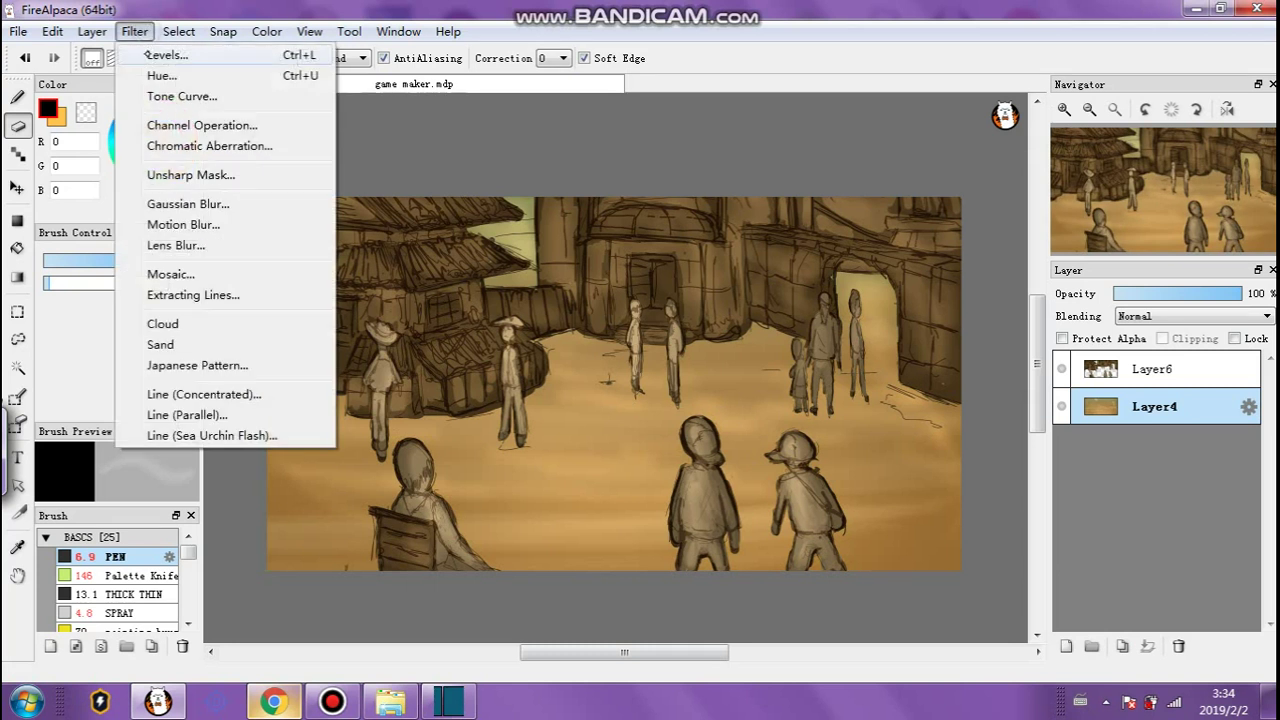
left_click(150, 77)
left_click(551, 84)
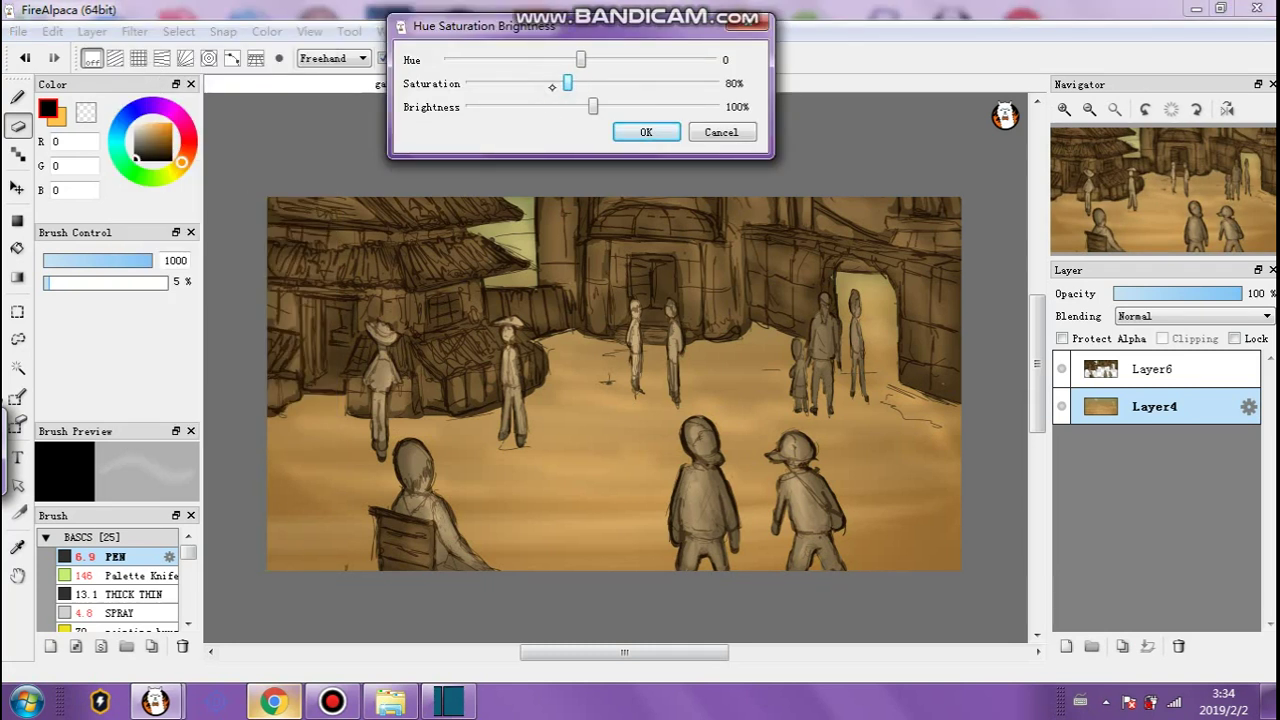
left_click_drag(555, 86, 570, 84)
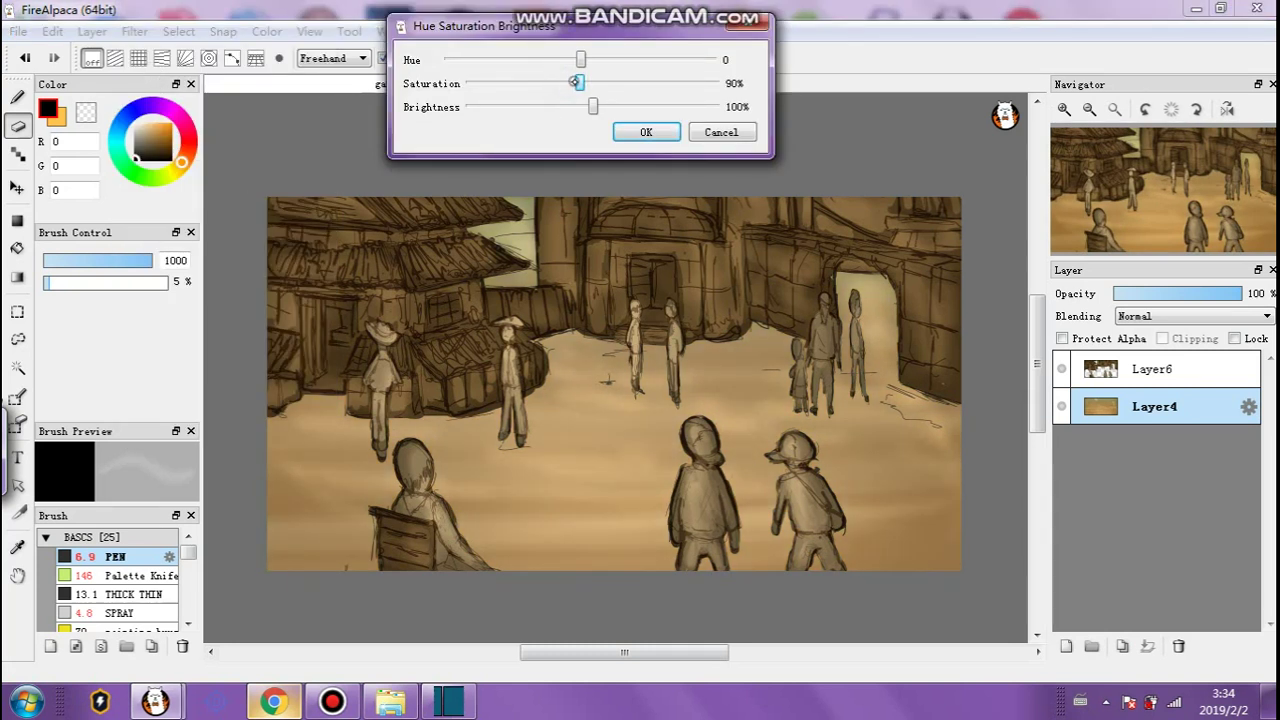
left_click(625, 132)
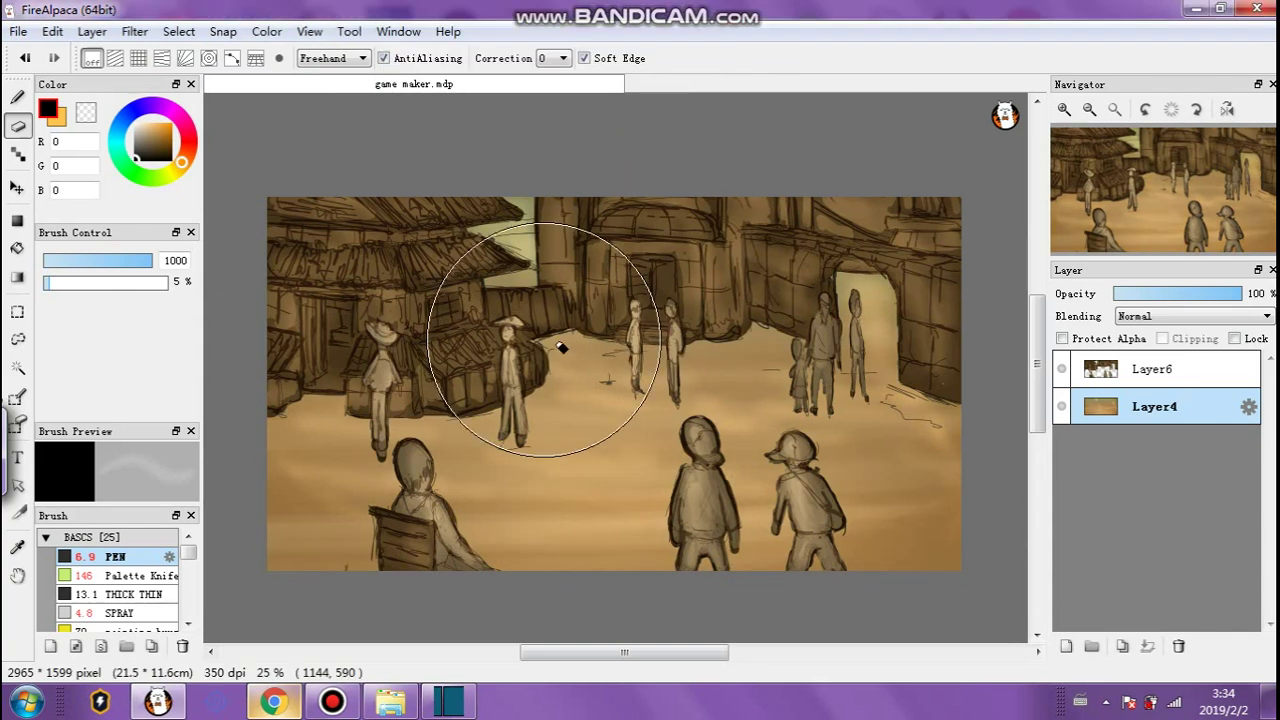
Merge Layer6 into Layer4 and add a new layer above it with Overlay blending.
left_click(1180, 368)
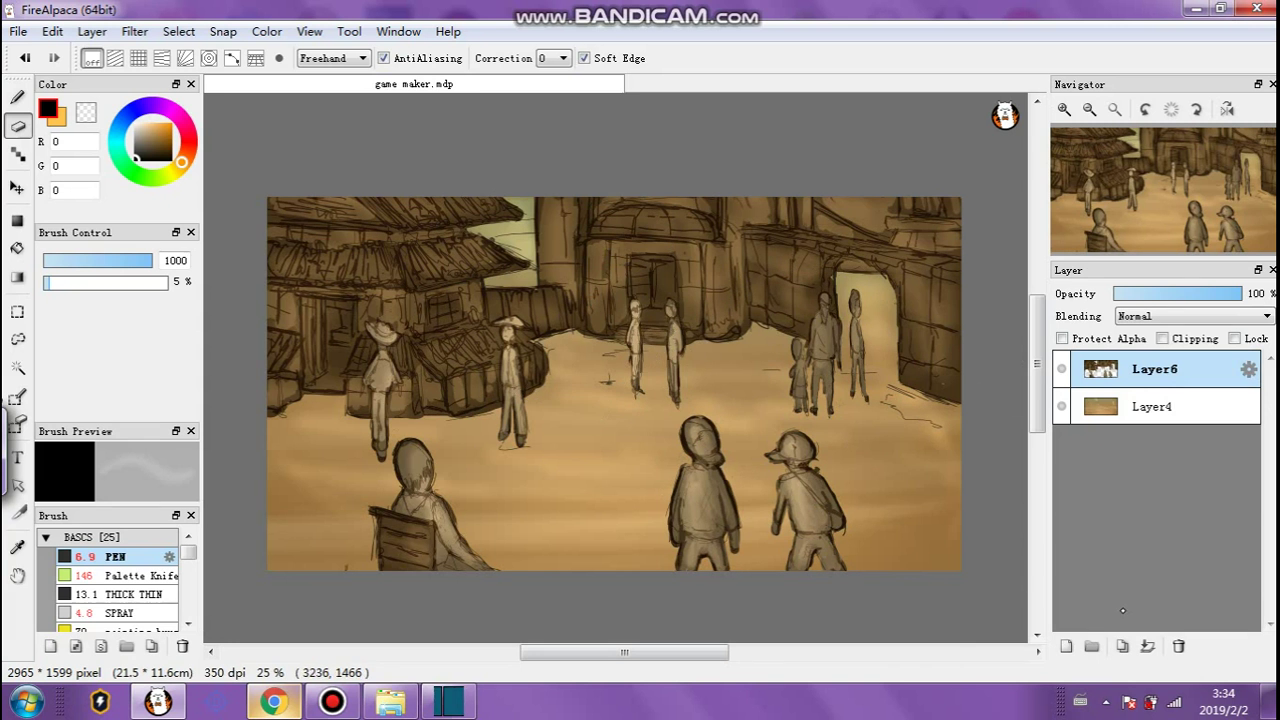
left_click(1149, 645)
left_click(1066, 645)
left_click(1155, 318)
left_click(1138, 376)
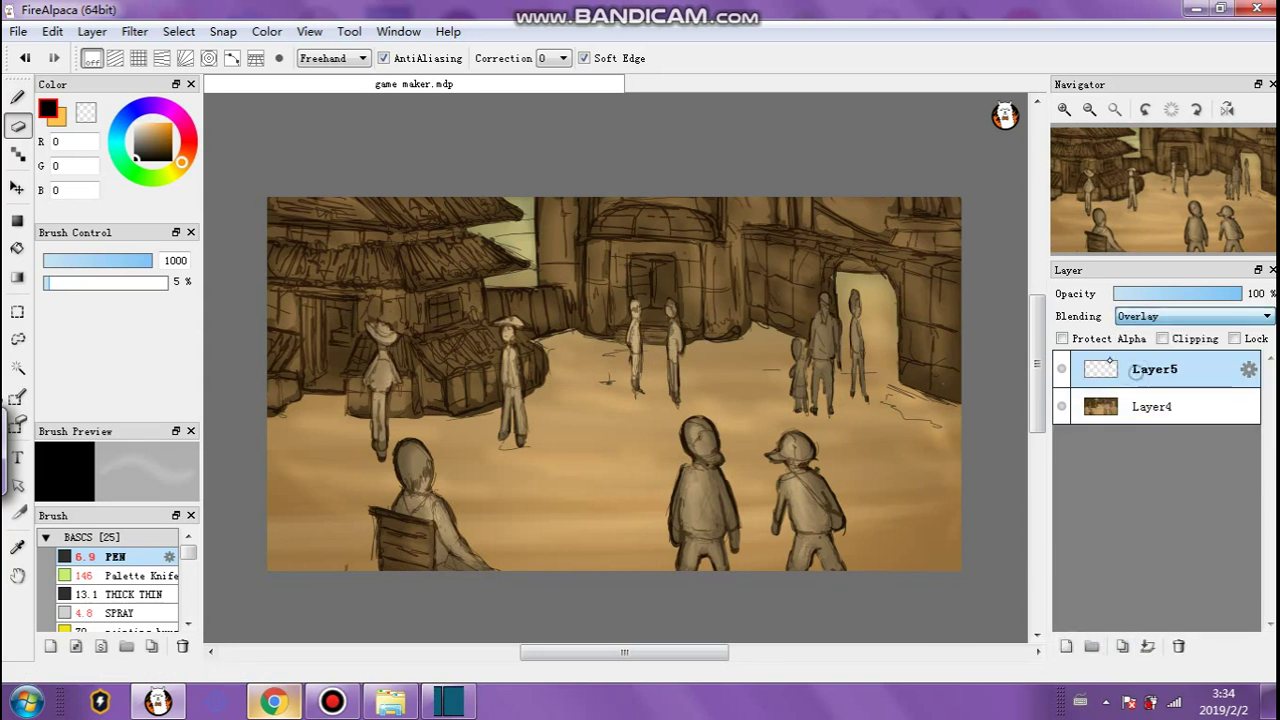
Lower the Overlay layer's opacity to 20% and sketch thin black crack lines over the street ground with the pen, reducing its size to 2.2.
mouse_move(135, 140)
left_mouse_down()
mouse_move(134, 125)
mouse_move(44, 259)
mouse_move(118, 286)
mouse_move(158, 284)
left_mouse_up()
left_click(50, 262)
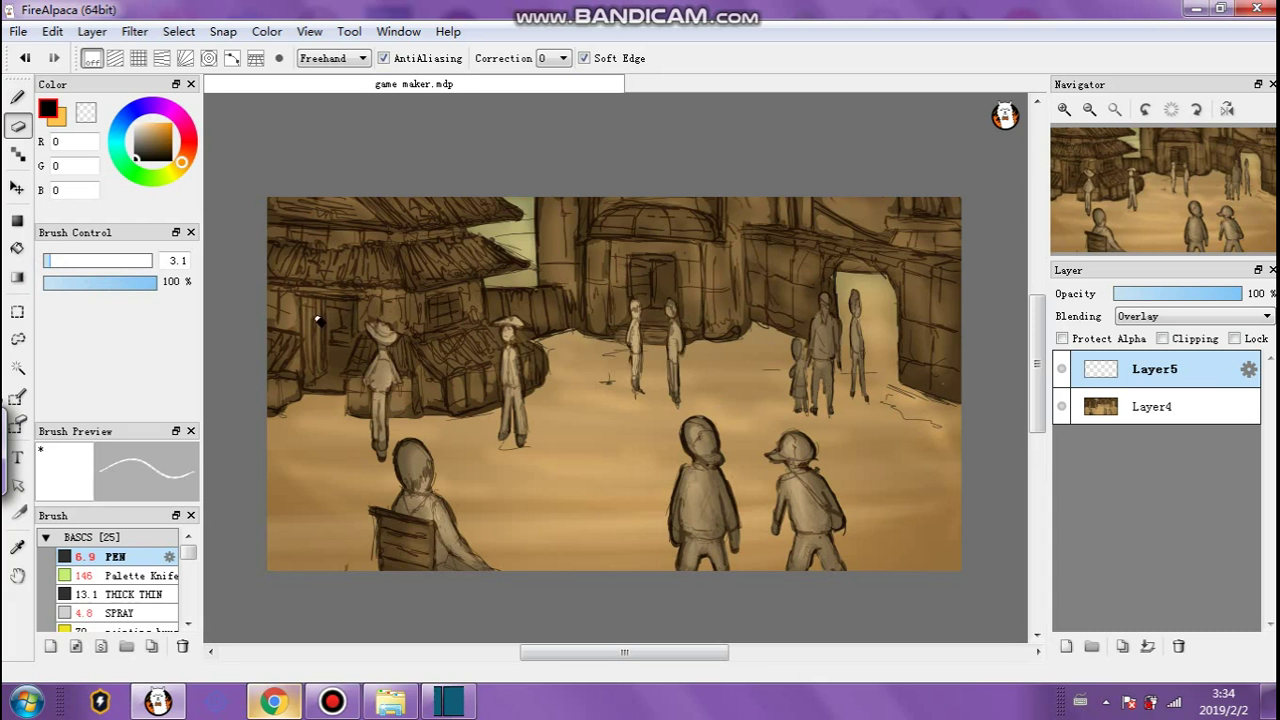
left_click(1131, 293)
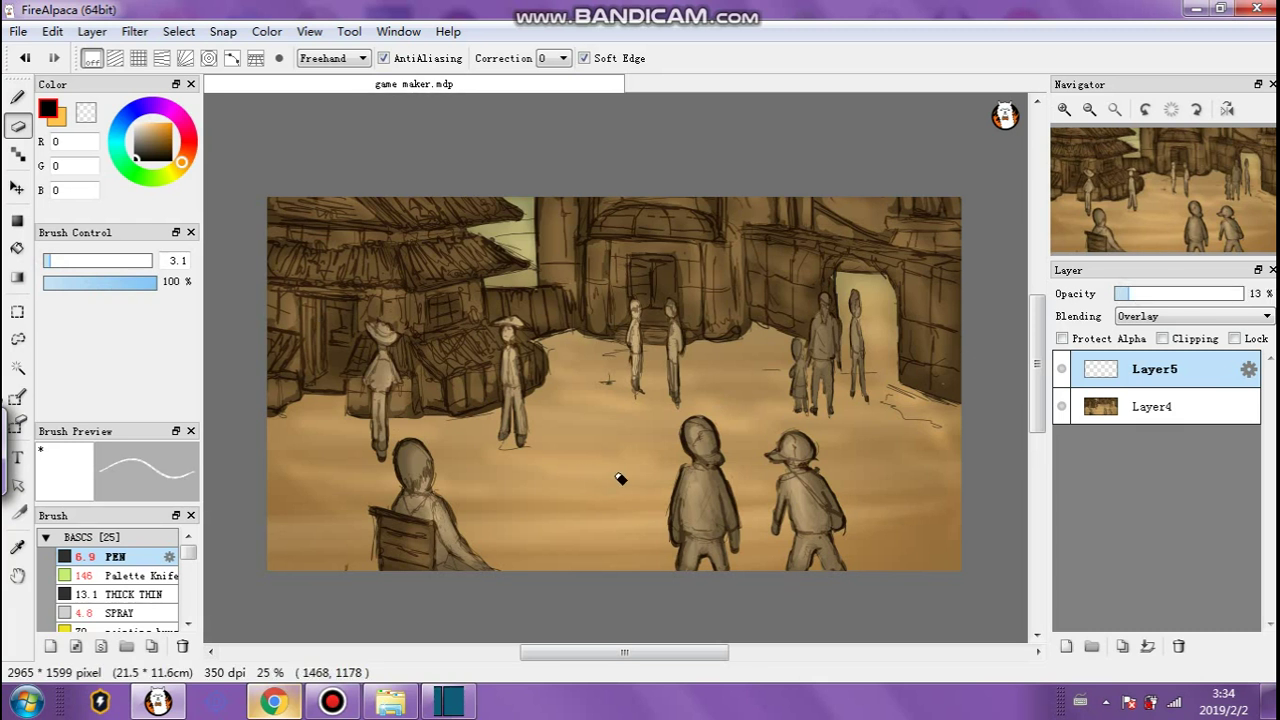
key("b")
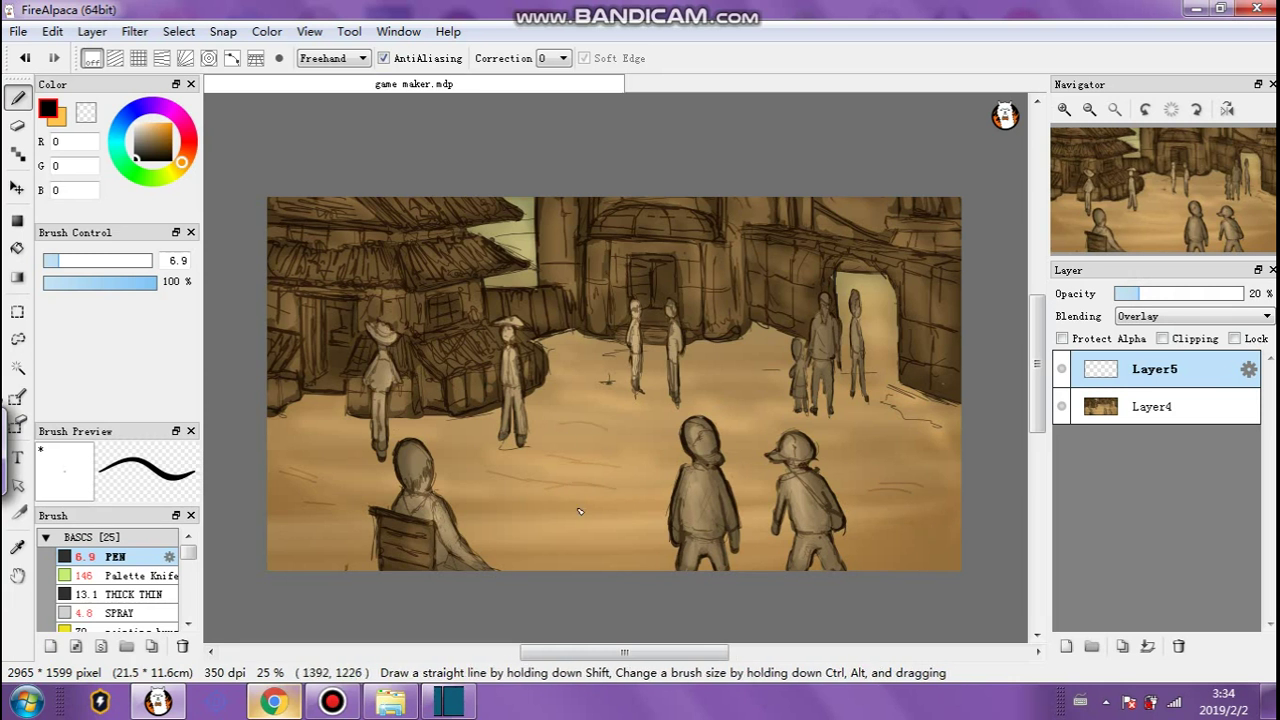
left_click(48, 261)
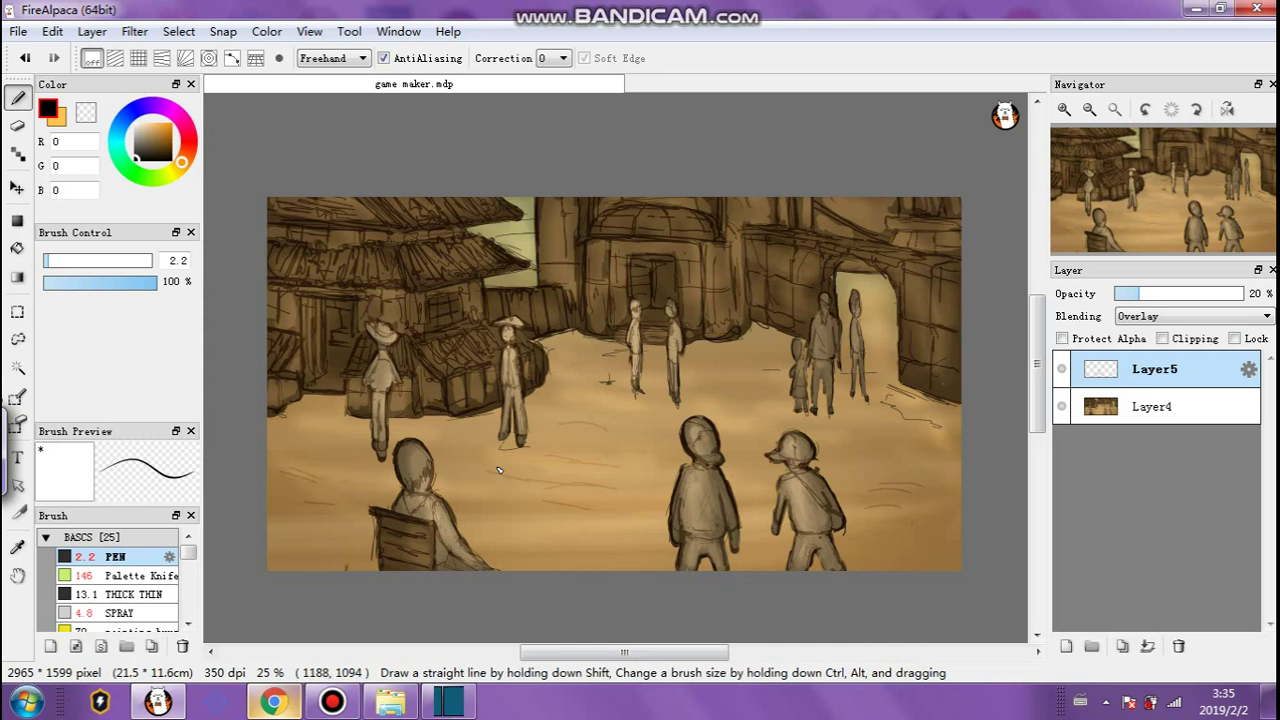
Paint broad shadow patches over the street ground with the pen at size 81, raising its opacity in stages from 9% to 58%.
left_click(59, 260)
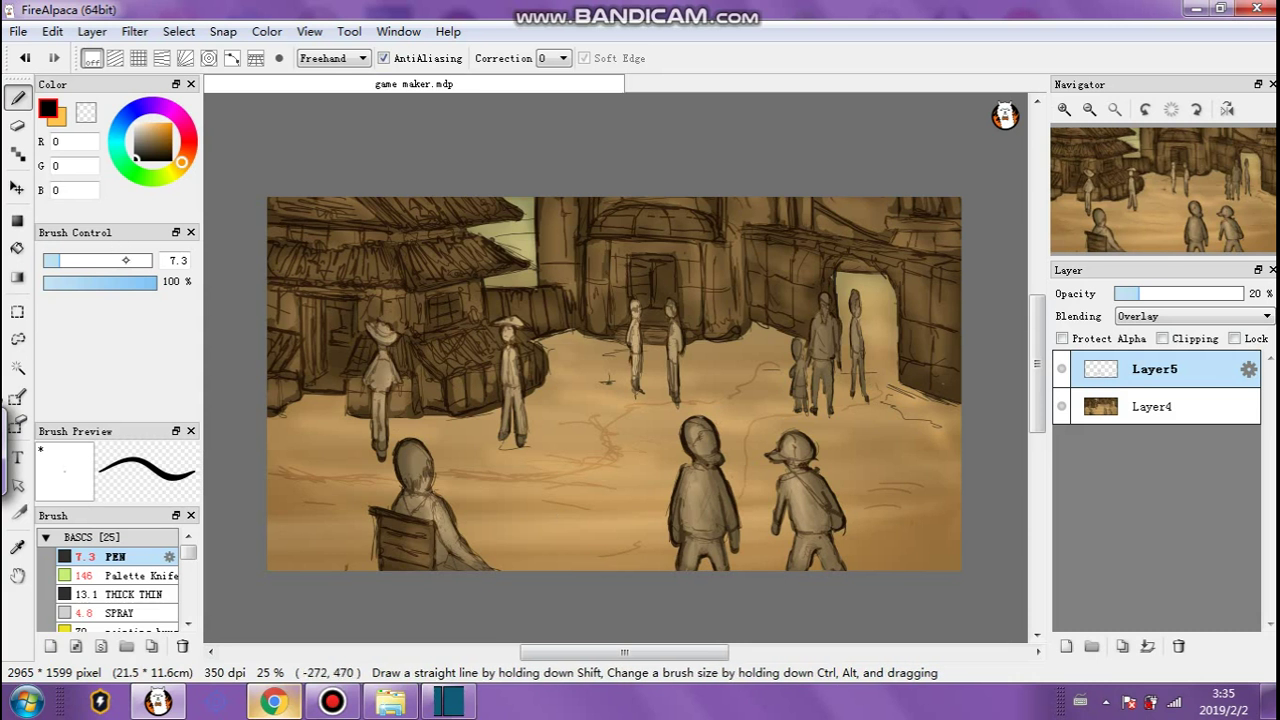
left_click(132, 260)
left_click(52, 284)
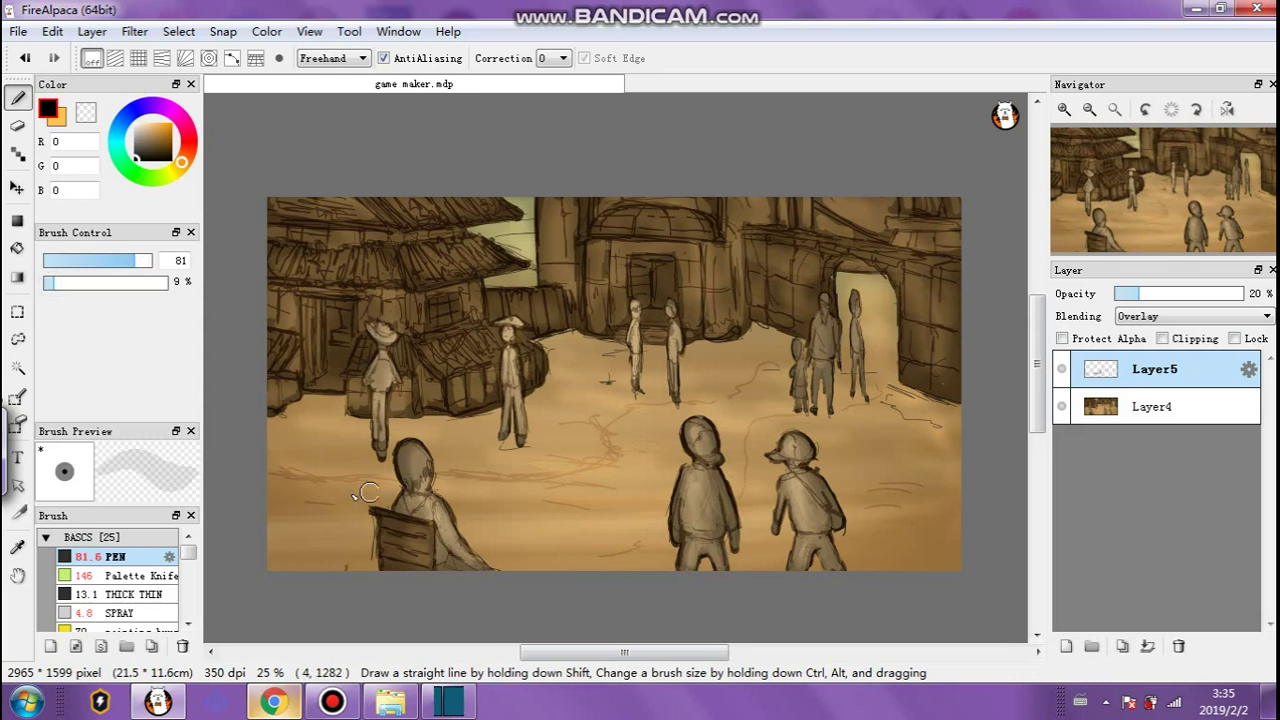
left_click(71, 283)
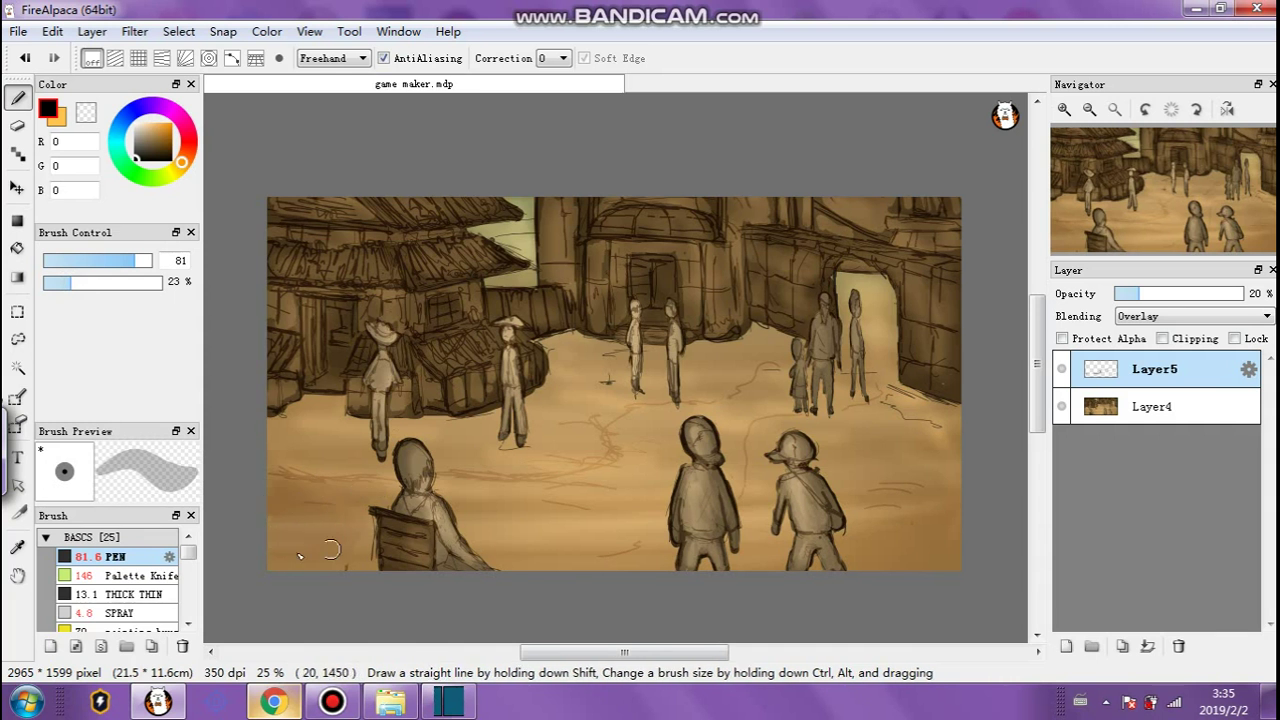
left_click(98, 283)
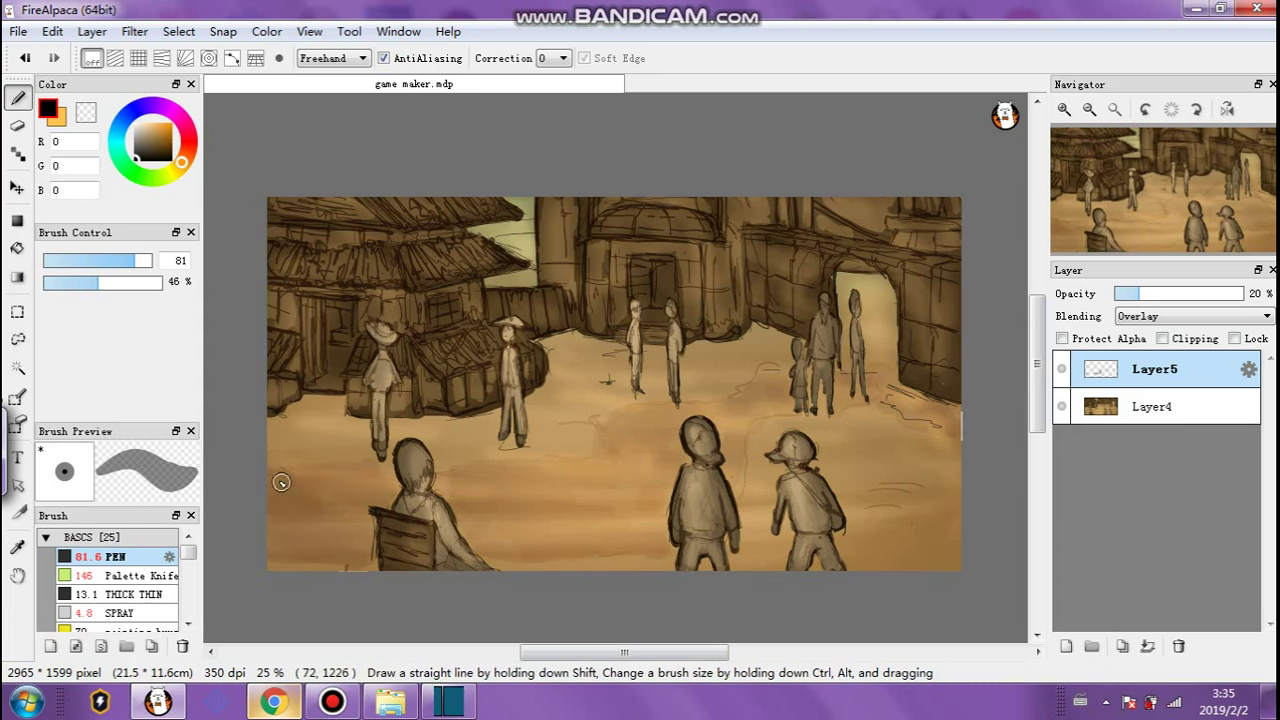
left_click(113, 283)
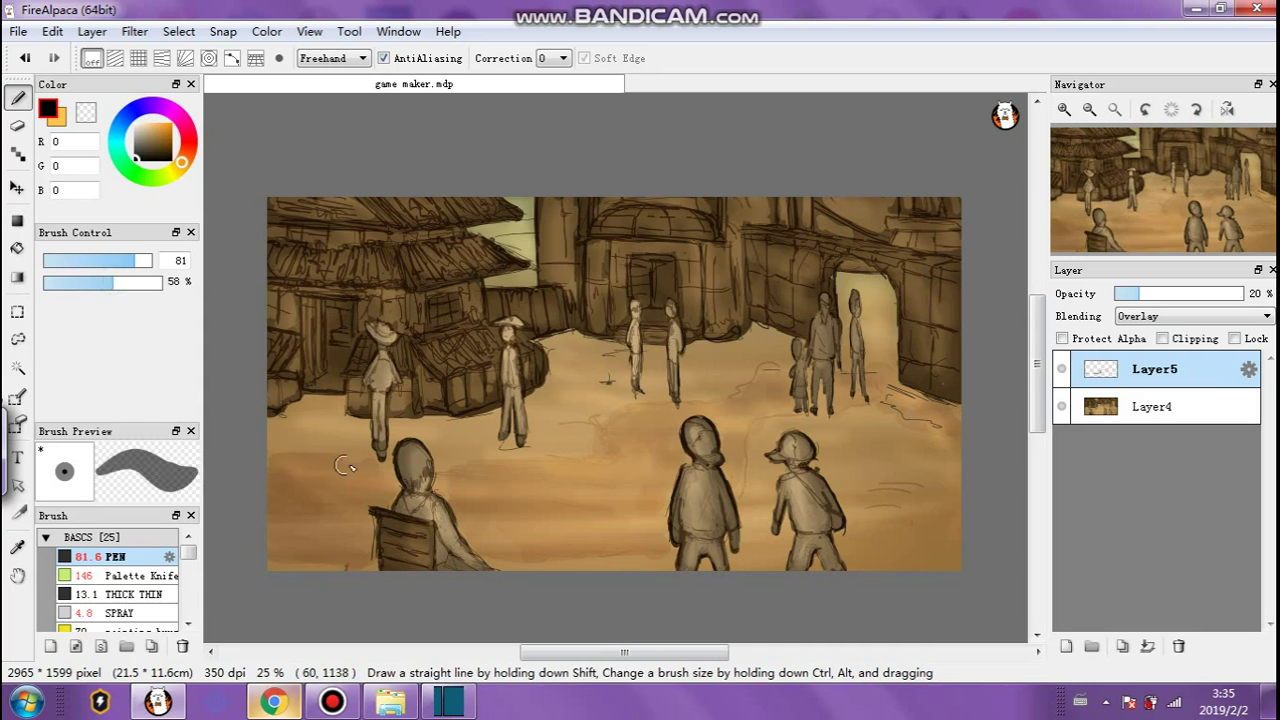
Refine the ground shading with the pen at 40% opacity, starting at size 37 and enlarging it to 98.
left_click(94, 260)
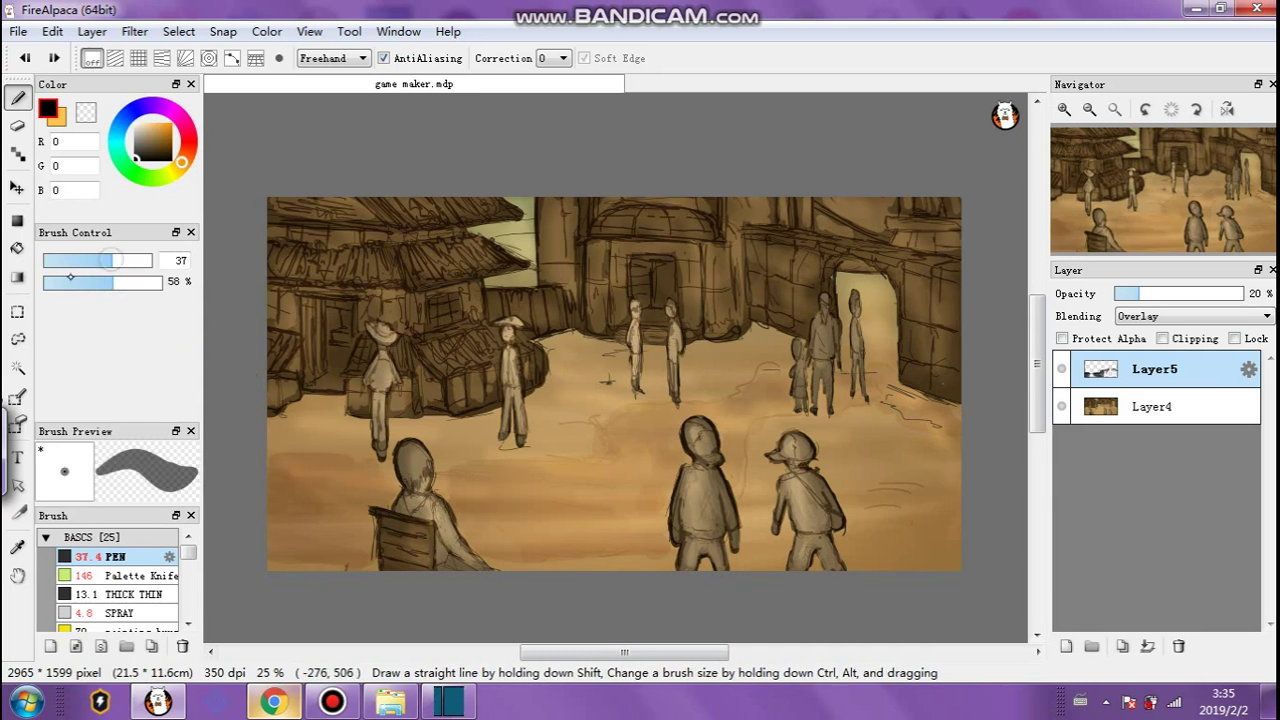
left_click(67, 282)
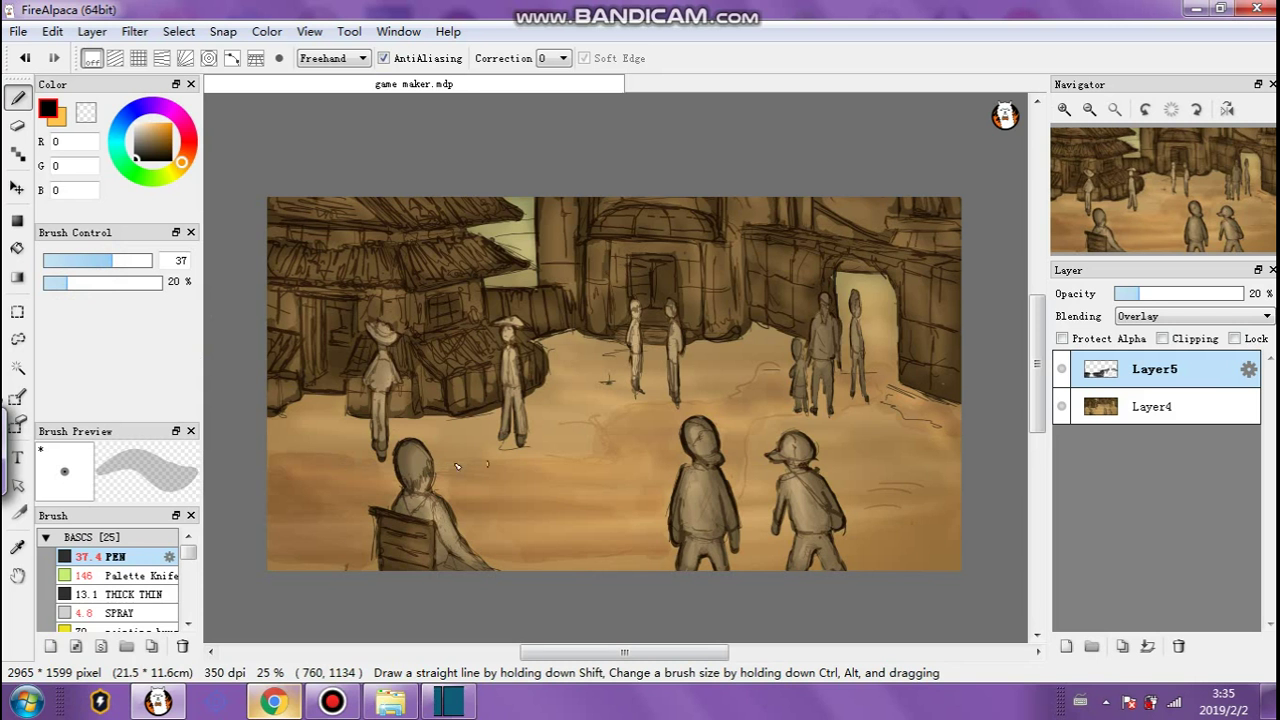
left_click(91, 282)
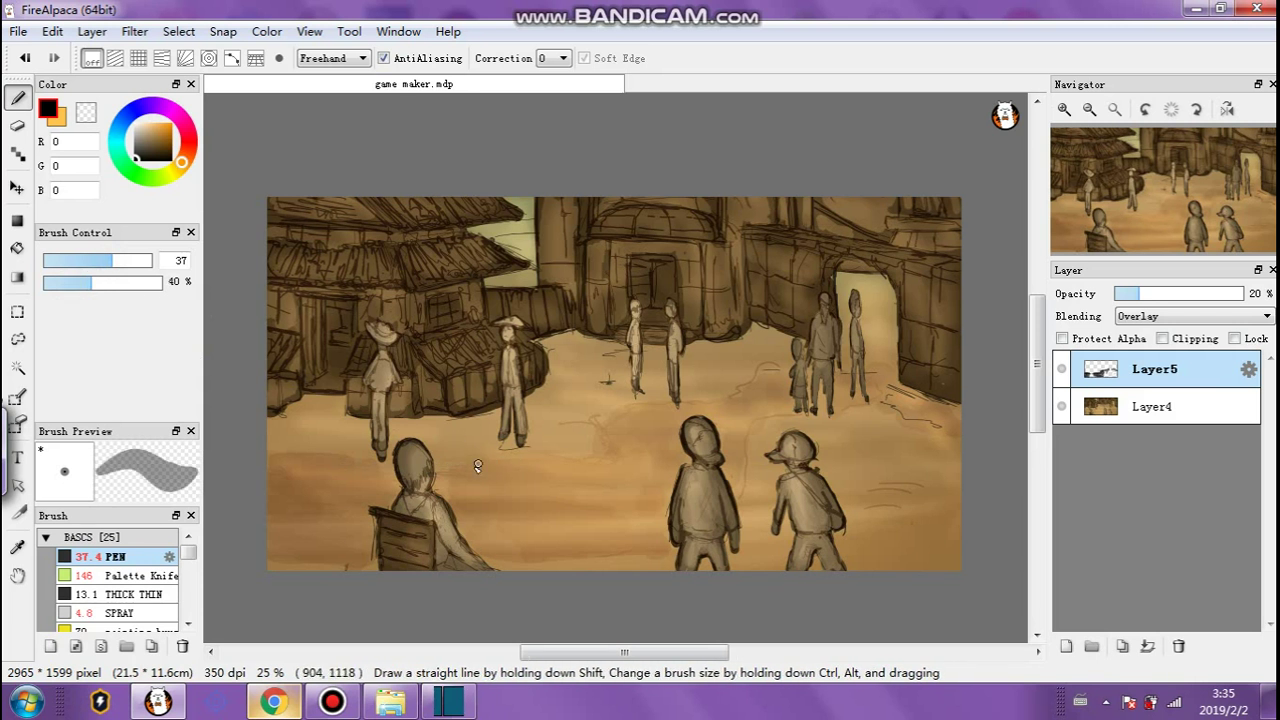
left_click(149, 260)
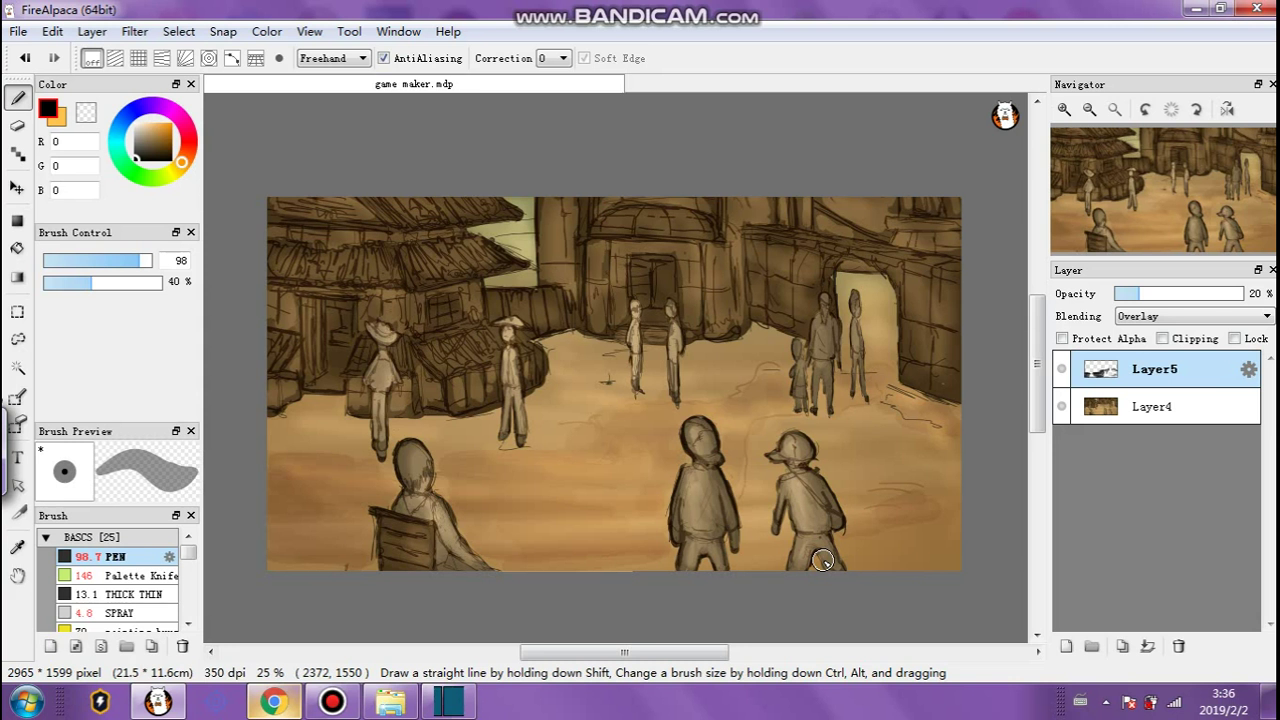
Raise the Overlay shading layer's opacity to 29%, undo a trial duplicate of it, and merge the layer into Layer4.
left_click(1151, 297)
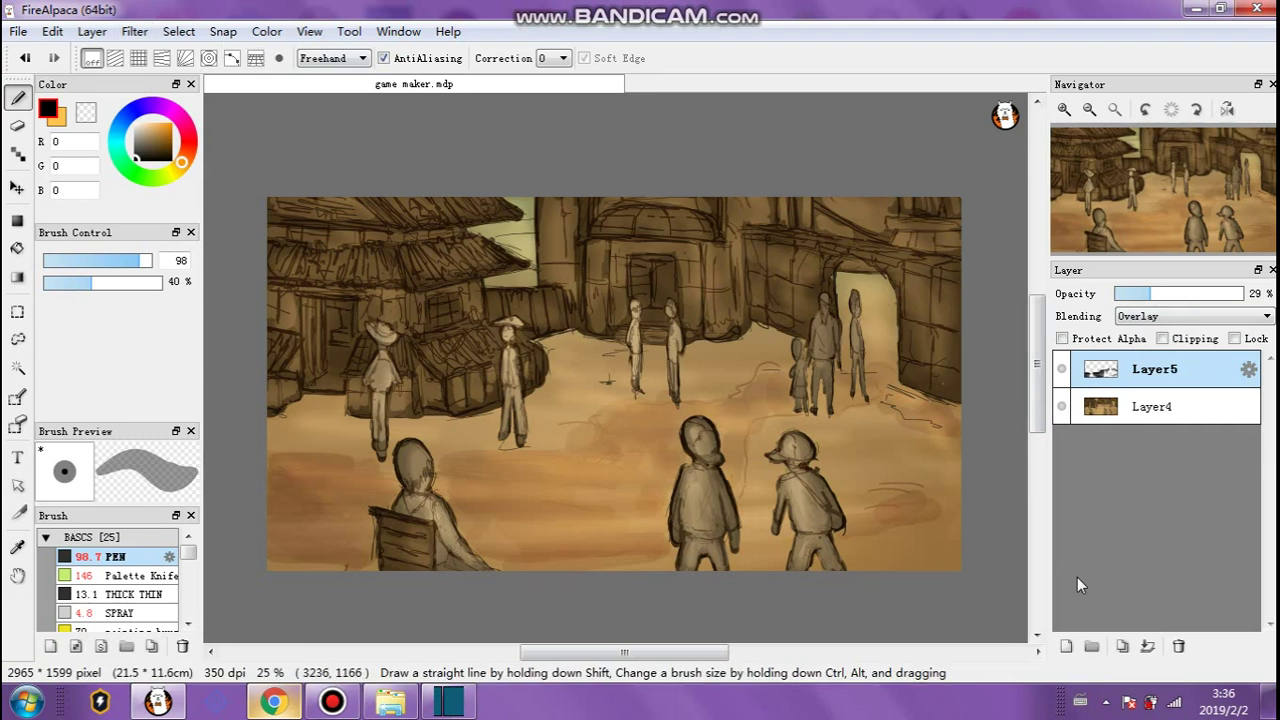
left_click(1120, 647)
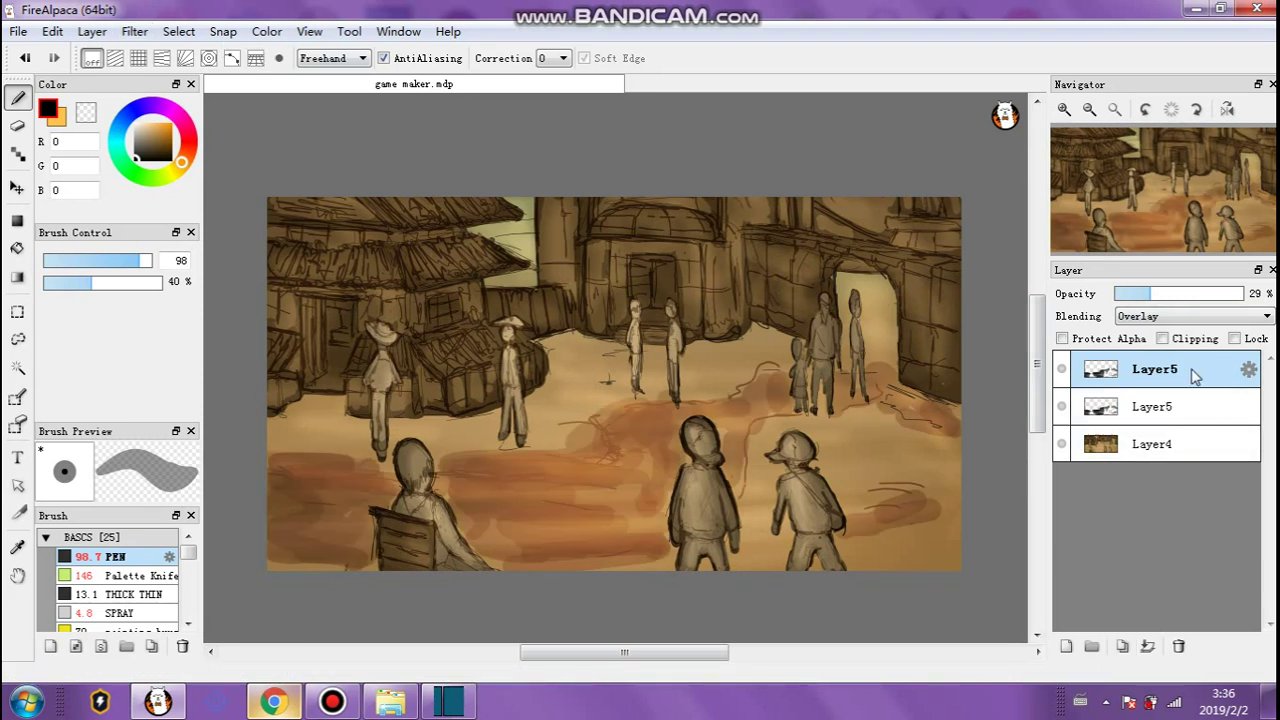
key("ctrl+z")
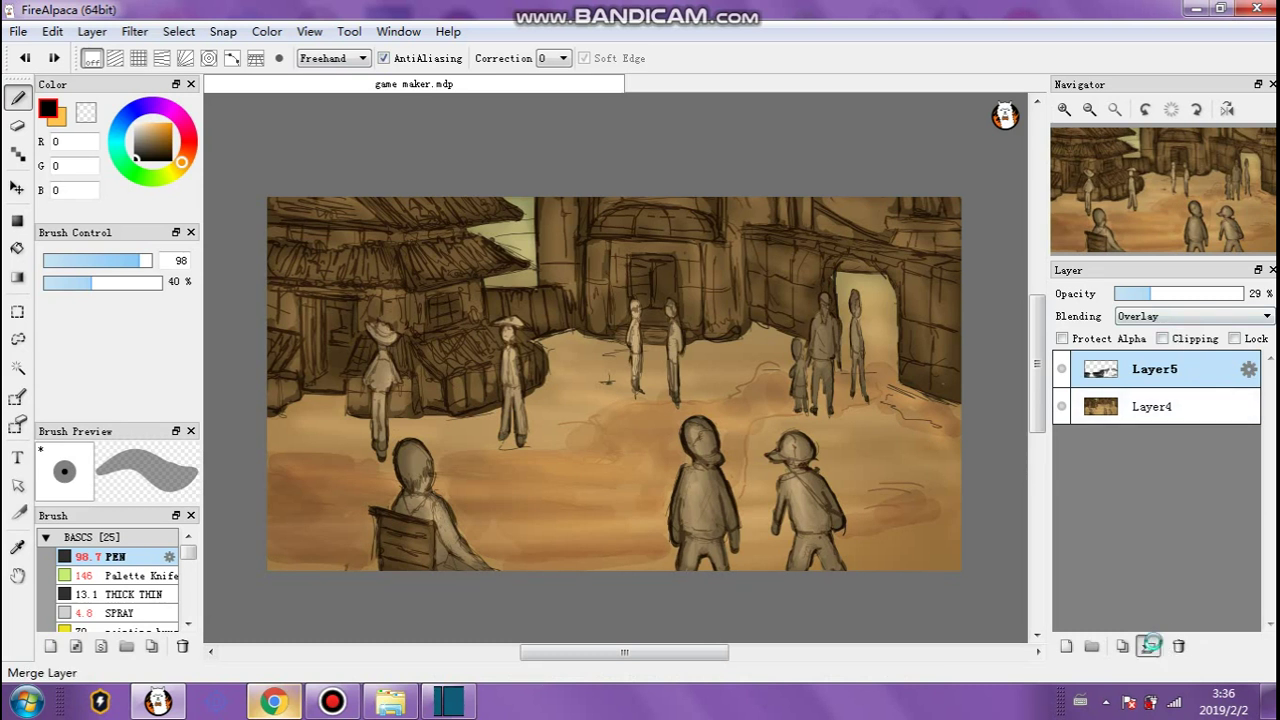
left_click(1147, 646)
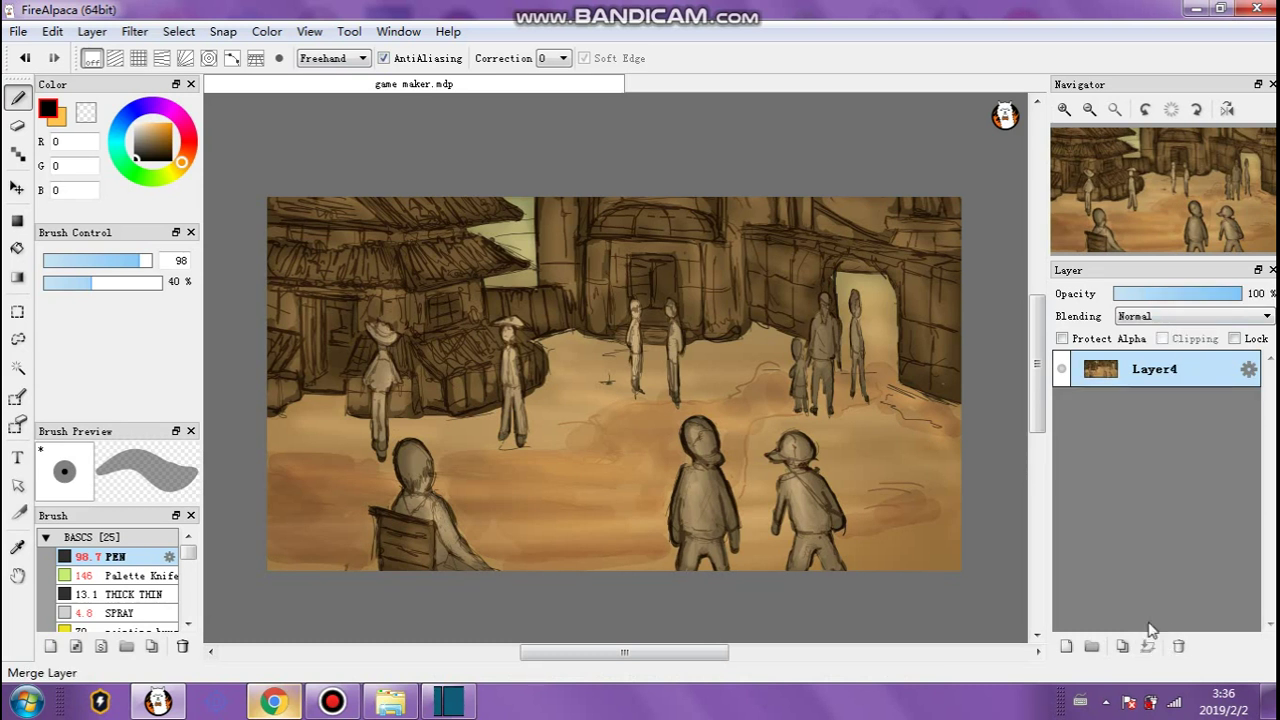
Add a new layer and set one colour to green (81, 255, 114) and the foreground to pale yellow (236, 223, 121).
left_click(1071, 645)
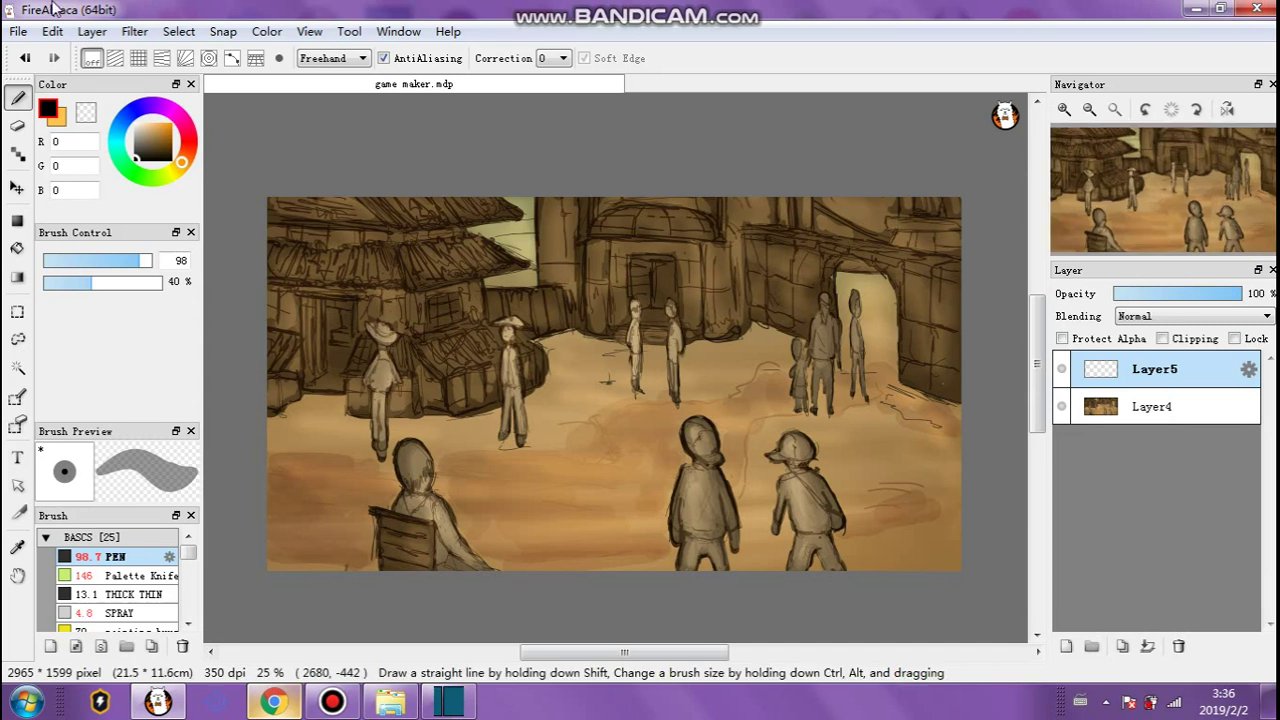
left_click(132, 31)
left_click(47, 113)
key("x")
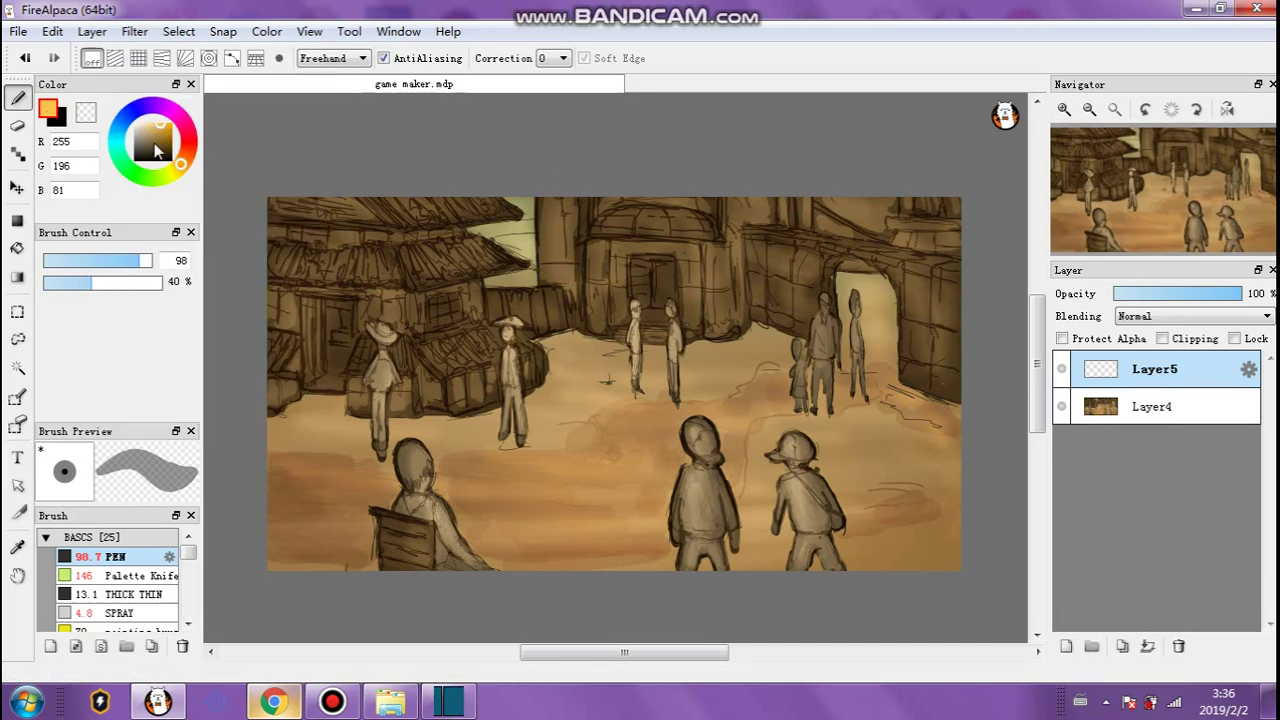
left_click_drag(132, 172, 148, 147)
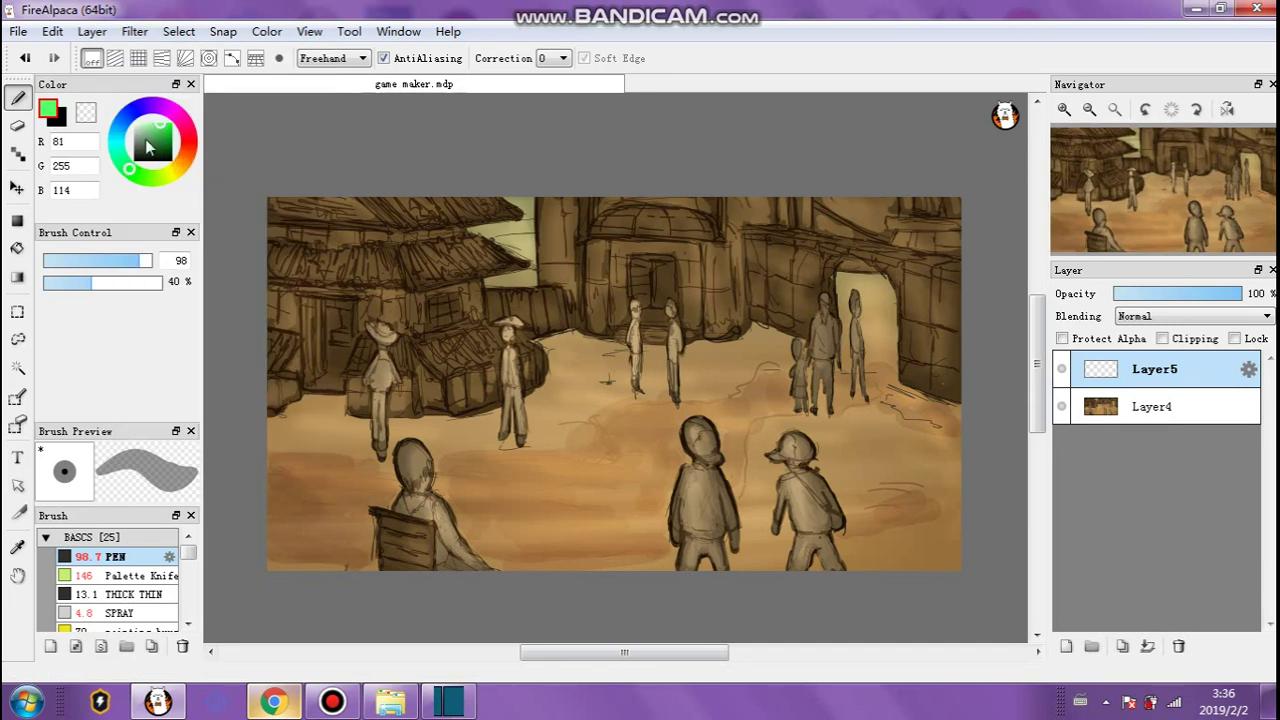
left_click(59, 127)
left_click(190, 167)
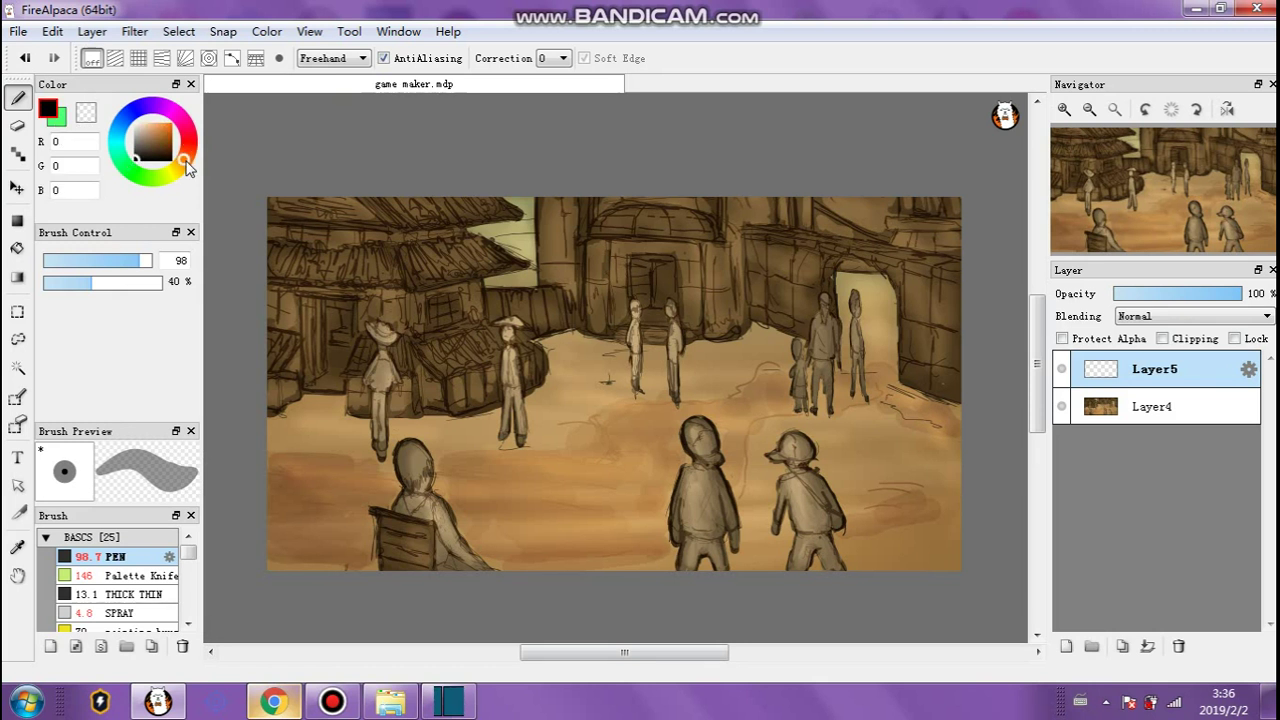
left_click(138, 125)
left_click(174, 171)
left_click(153, 127)
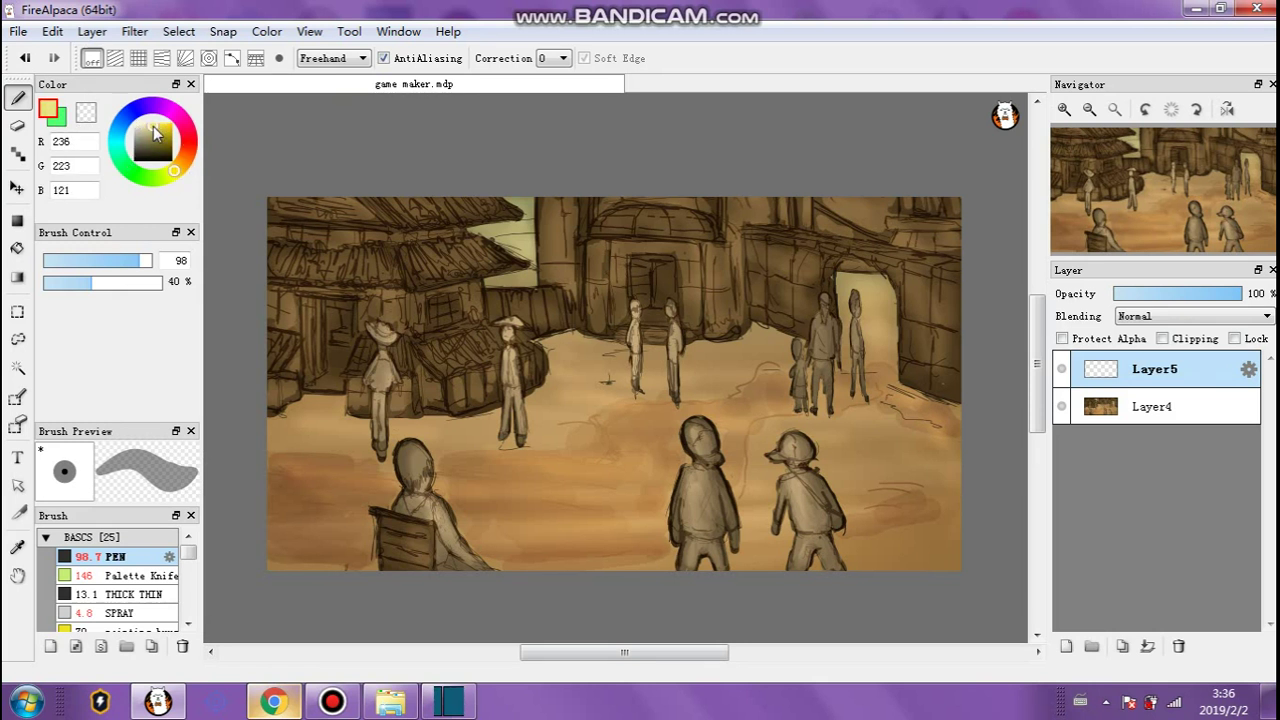
Fill the new layer with a vertical linear foreground-to-background gradient, yellow above and green below, and try Multiply blending on it.
mouse_move(537, 8)
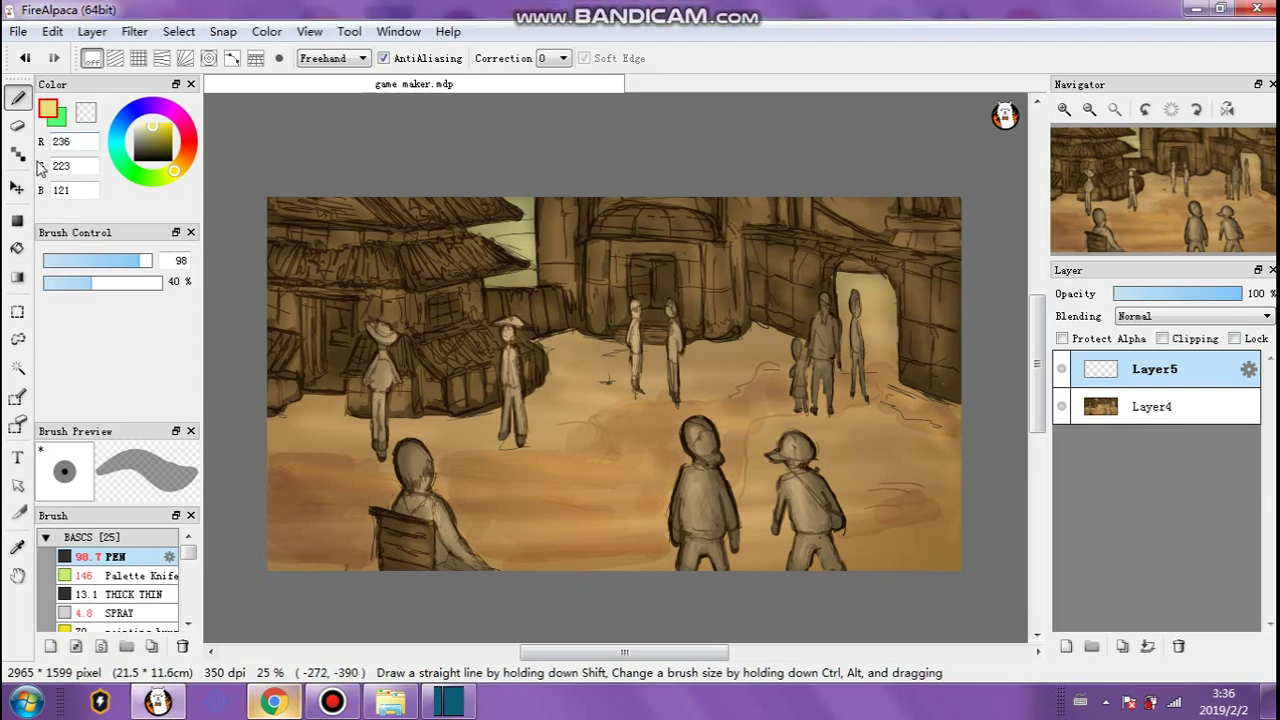
left_click(17, 277)
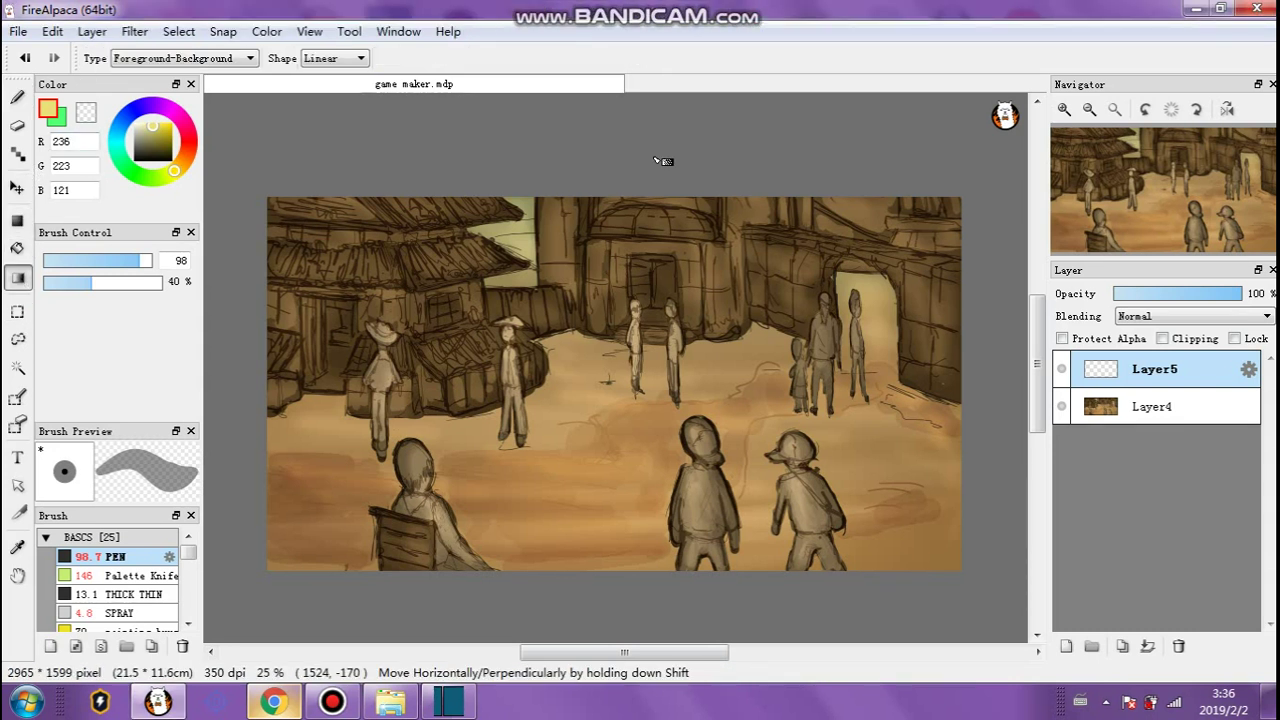
left_click_drag(633, 138, 580, 437)
left_click(1175, 316)
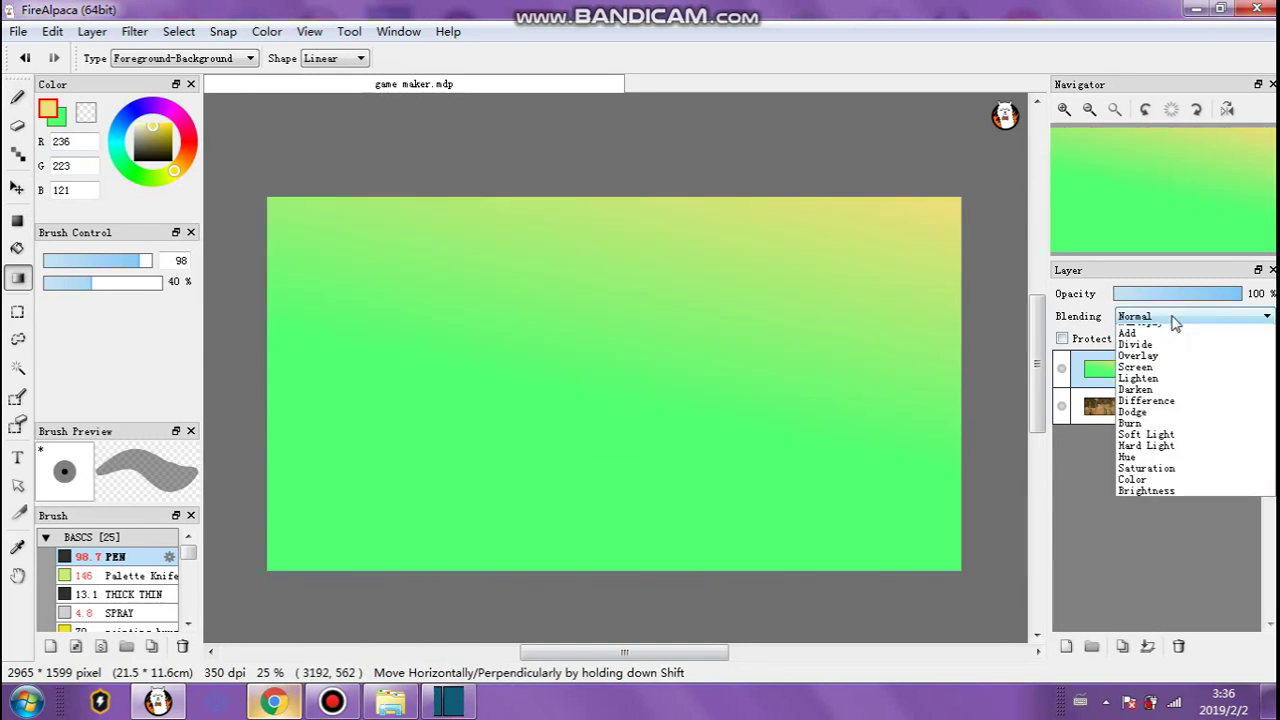
scroll(1177, 340, "up", 3)
left_click(1177, 343)
left_click_drag(543, 163, 542, 585)
Switch the gradient layer's blending to Color and lower its opacity to less than half.
left_click(1198, 318)
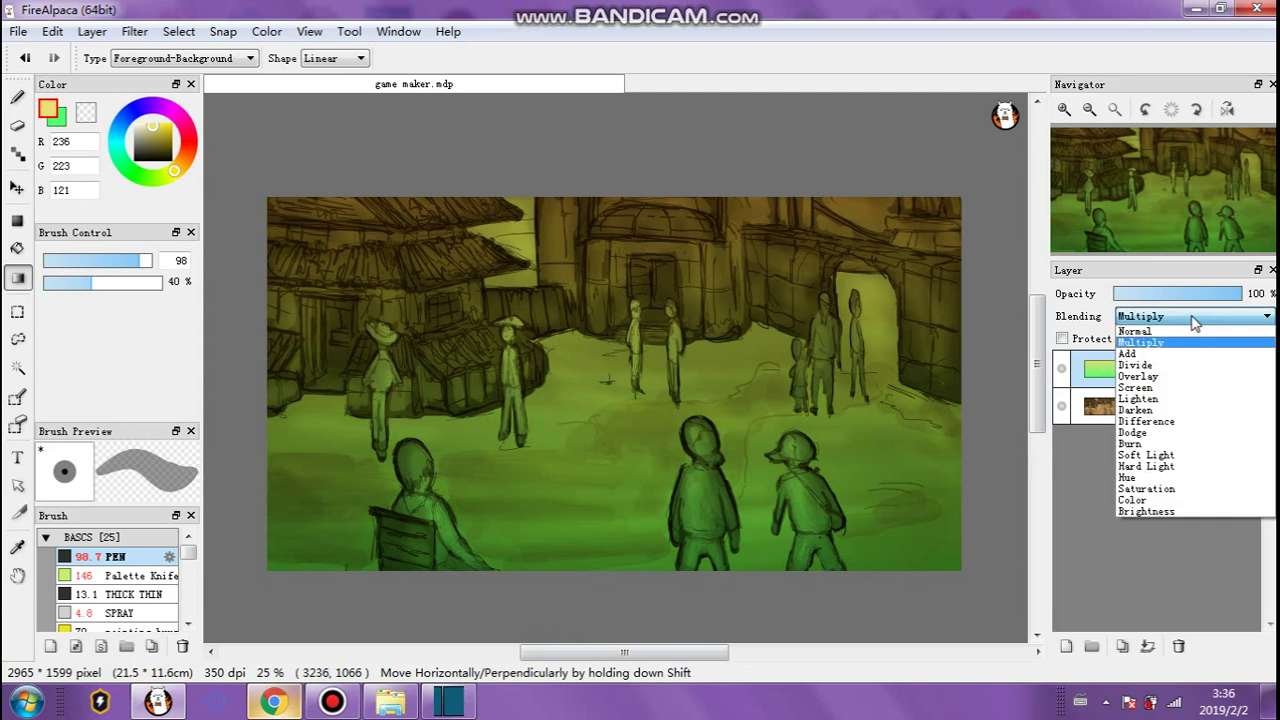
left_click(1150, 500)
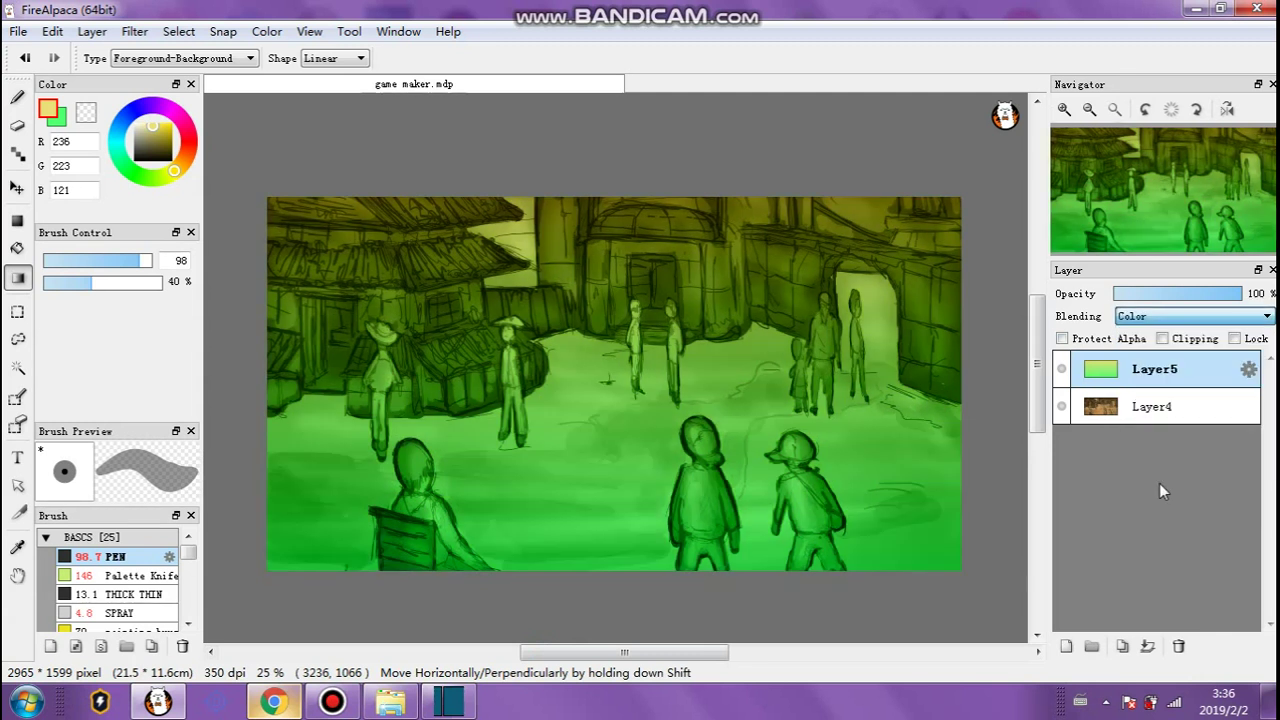
left_click_drag(1152, 305, 1170, 302)
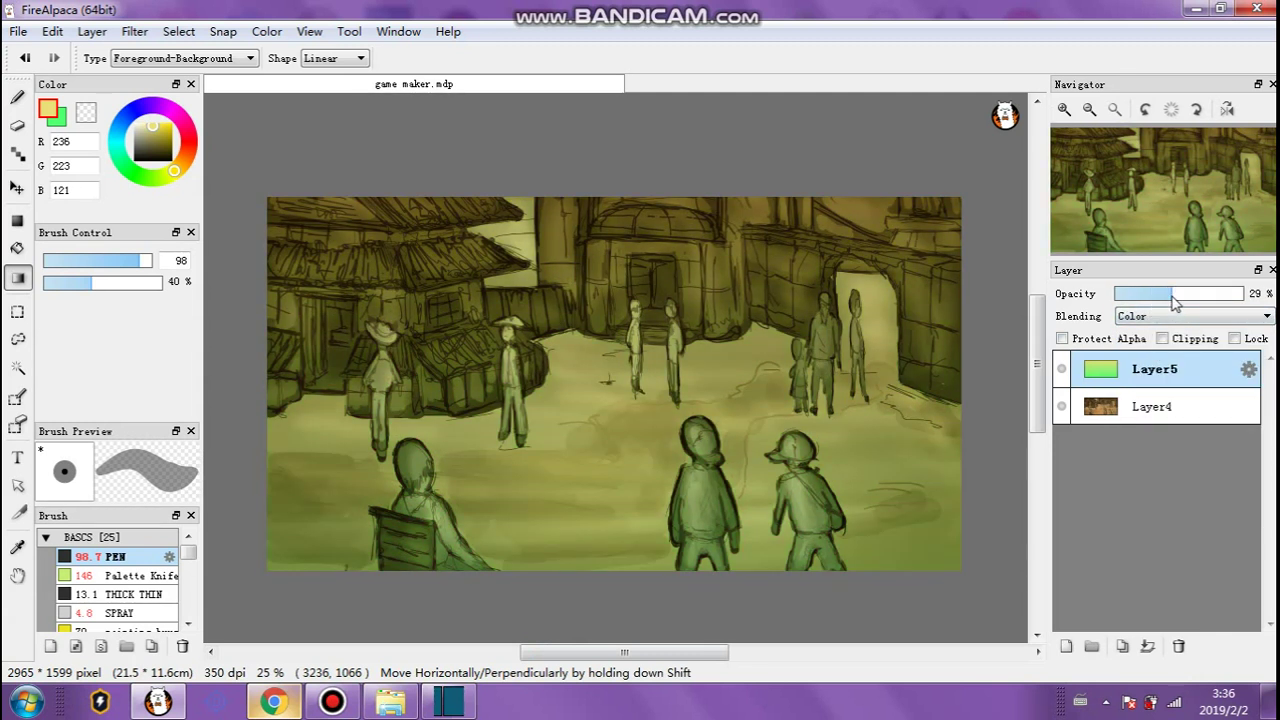
Set the Color-blended gradient layer's opacity to 44% and merge all layers into one.
left_click(1172, 318)
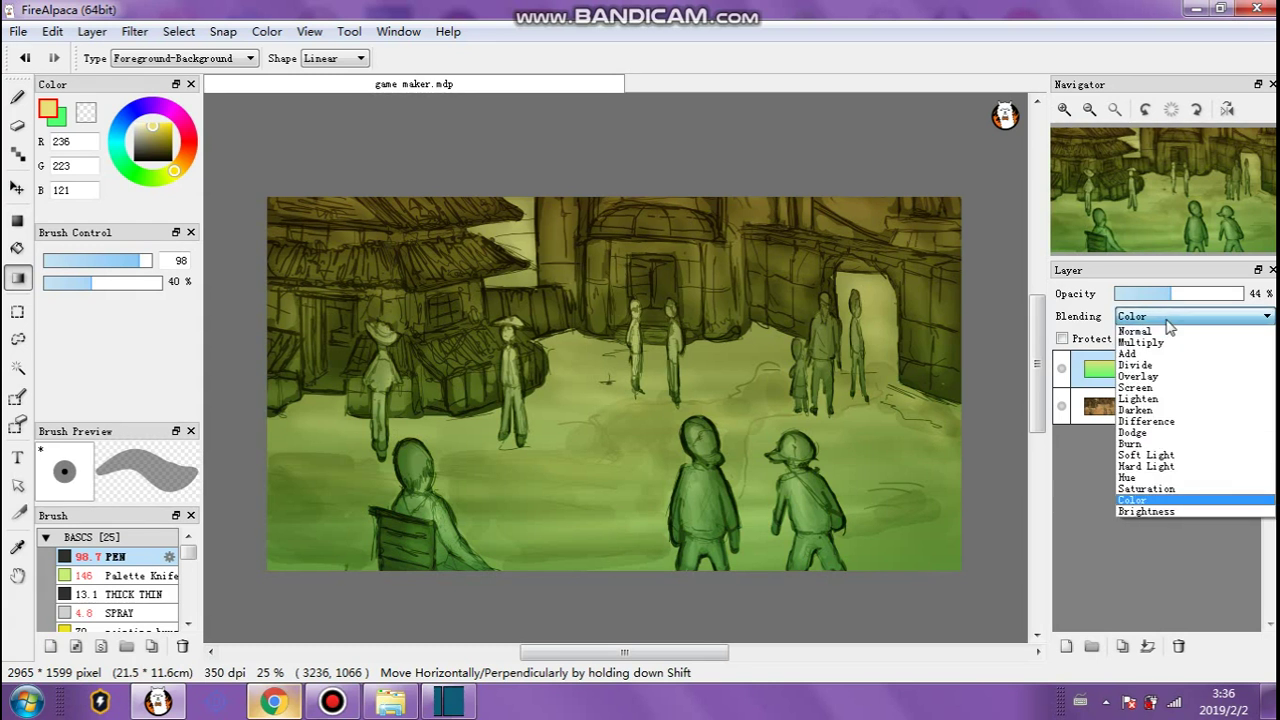
left_click(1172, 303)
left_click_drag(1176, 302, 1183, 300)
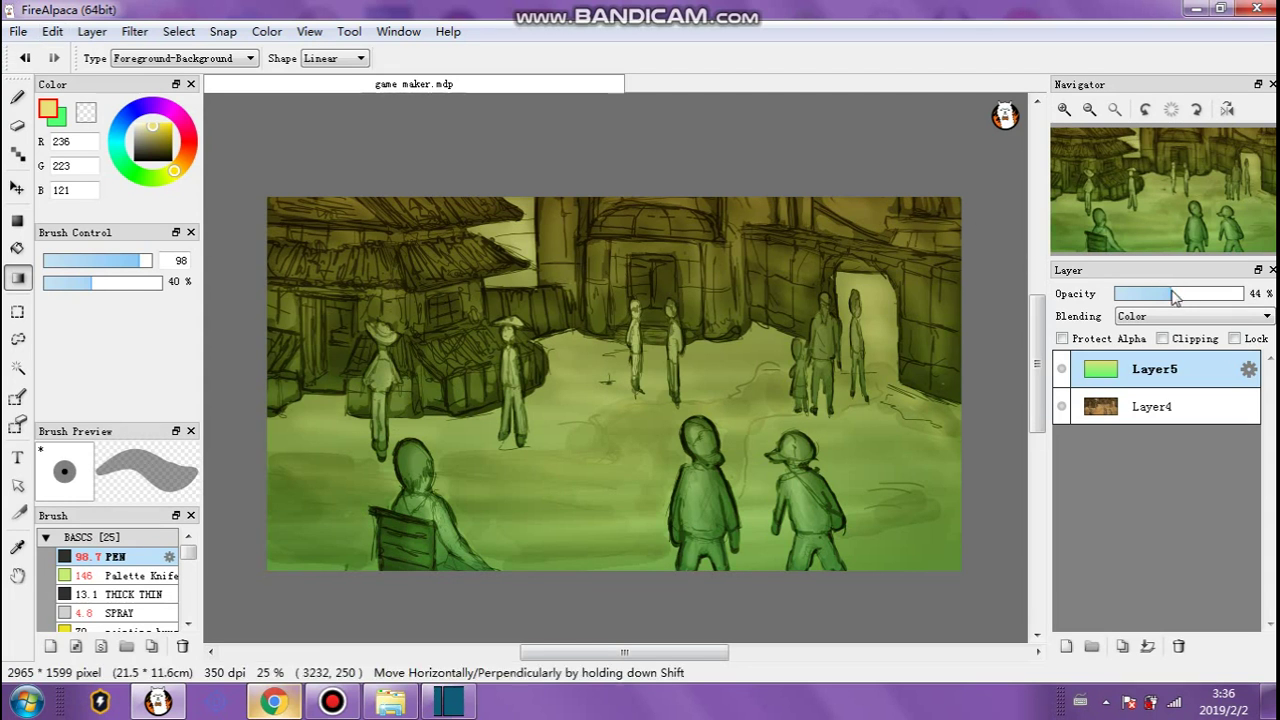
left_click(92, 31)
left_click(130, 266)
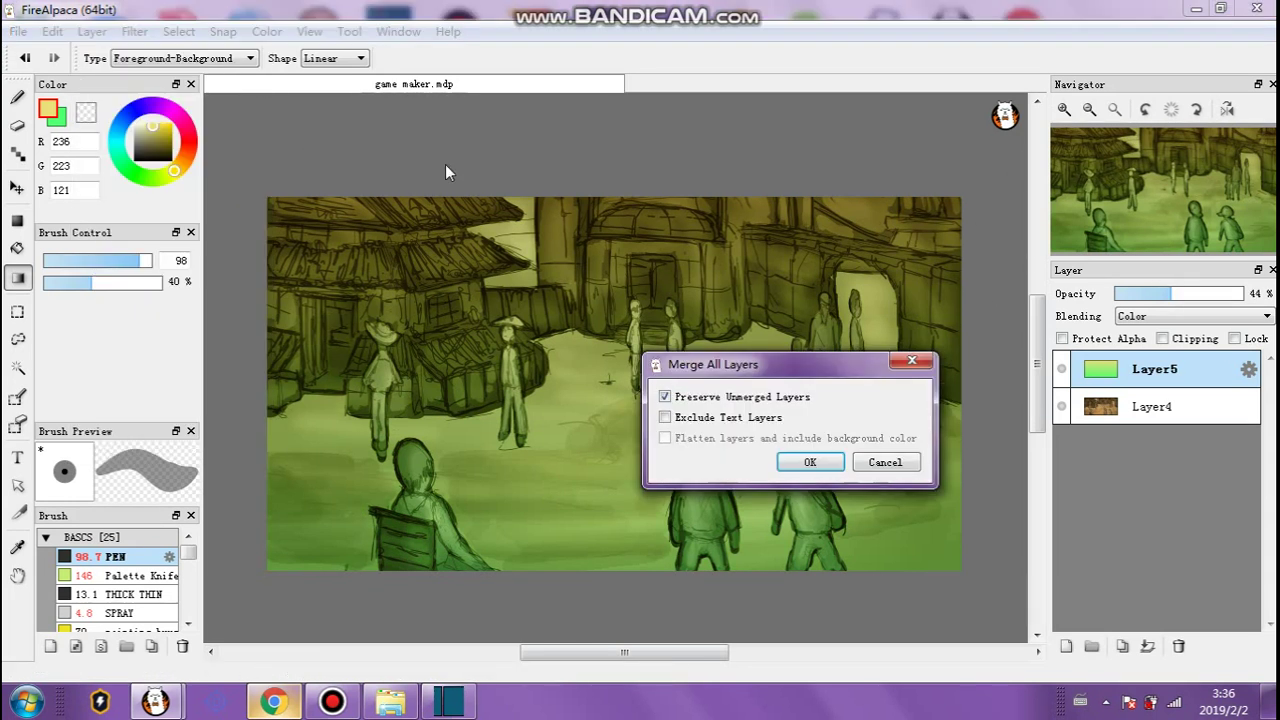
left_click(826, 466)
left_click(135, 31)
left_click(145, 95)
left_click_drag(190, 128, 139, 122)
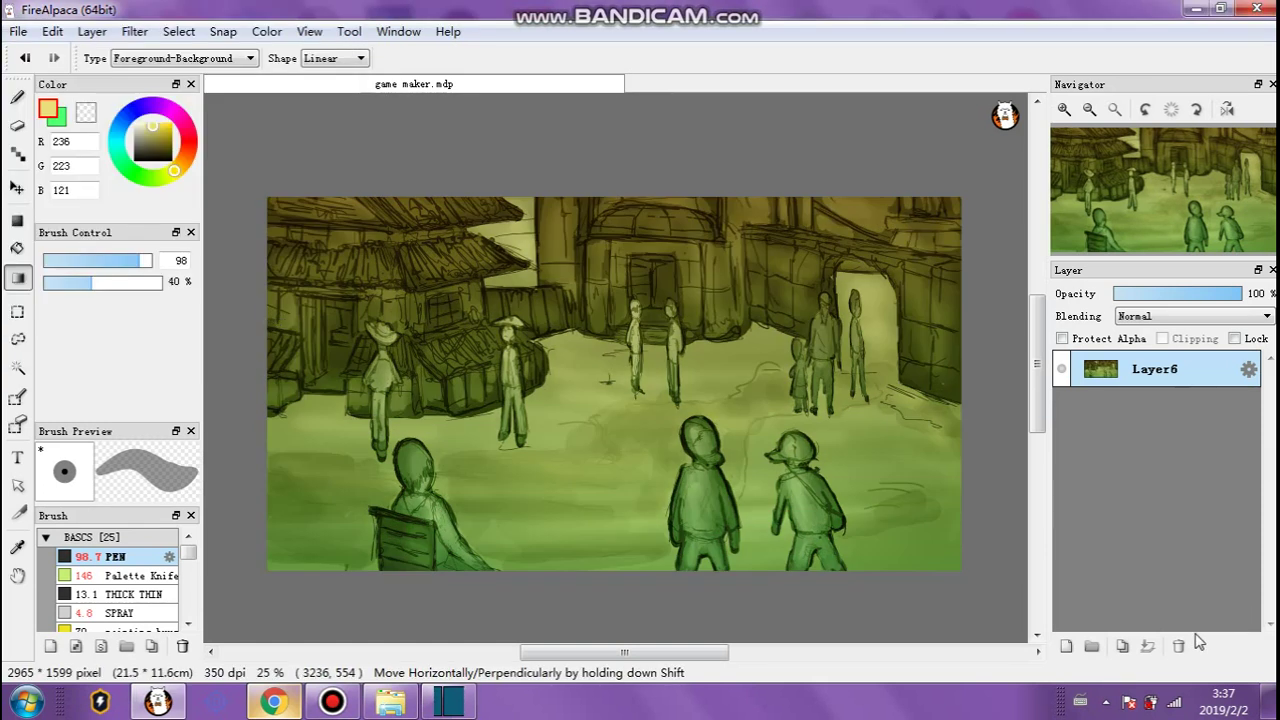
Brighten a duplicate of the merged layer with Levels by lowering the input white point, and place it beneath the original.
left_click(1121, 645)
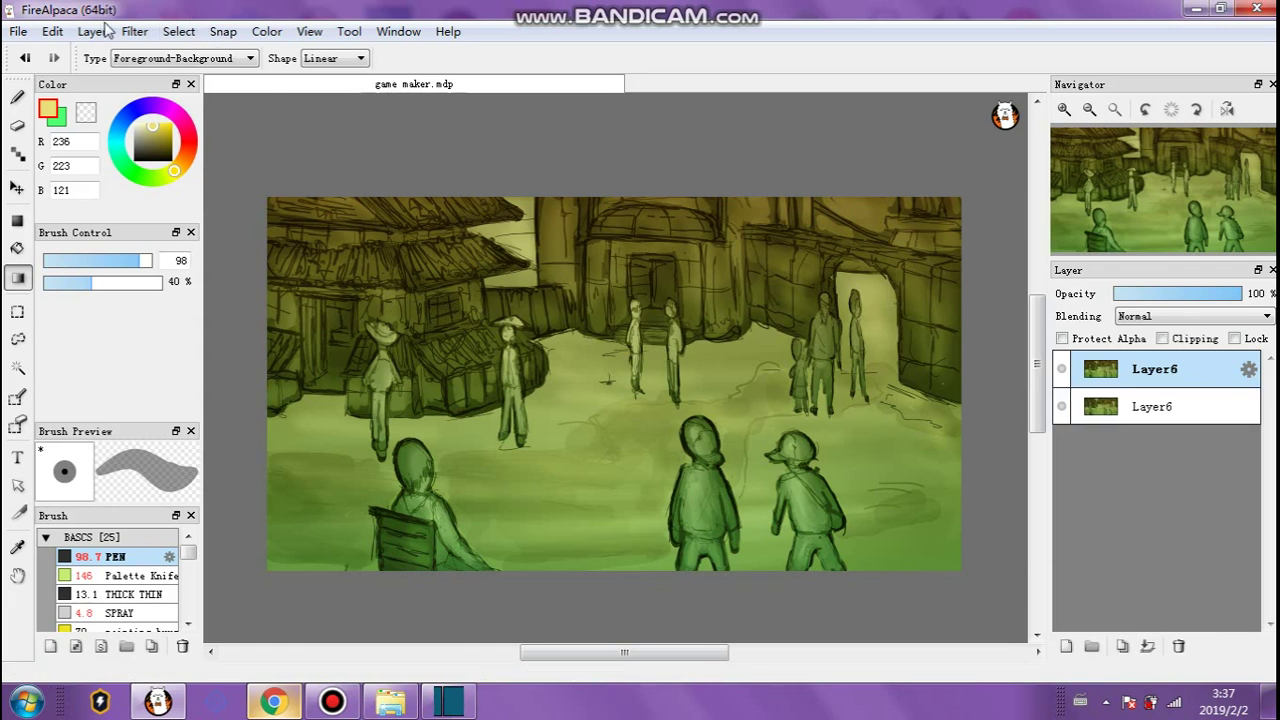
left_click(128, 35)
left_click(150, 51)
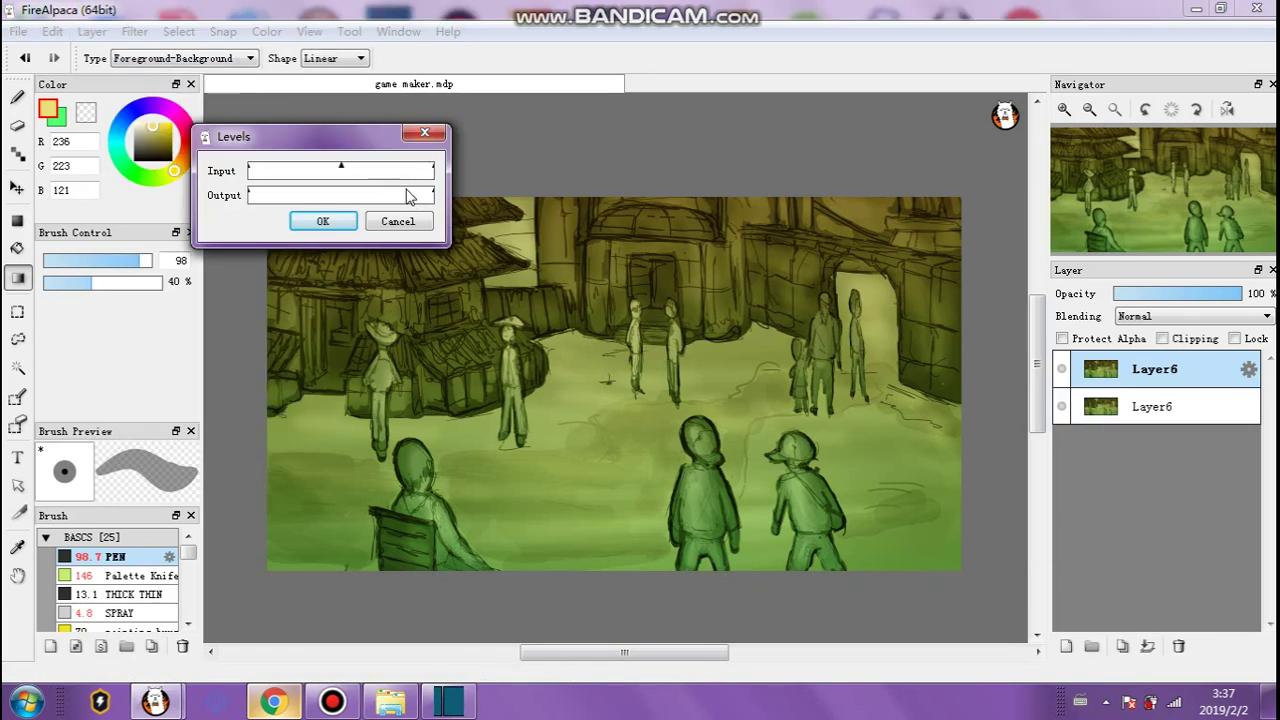
left_click_drag(425, 174, 402, 172)
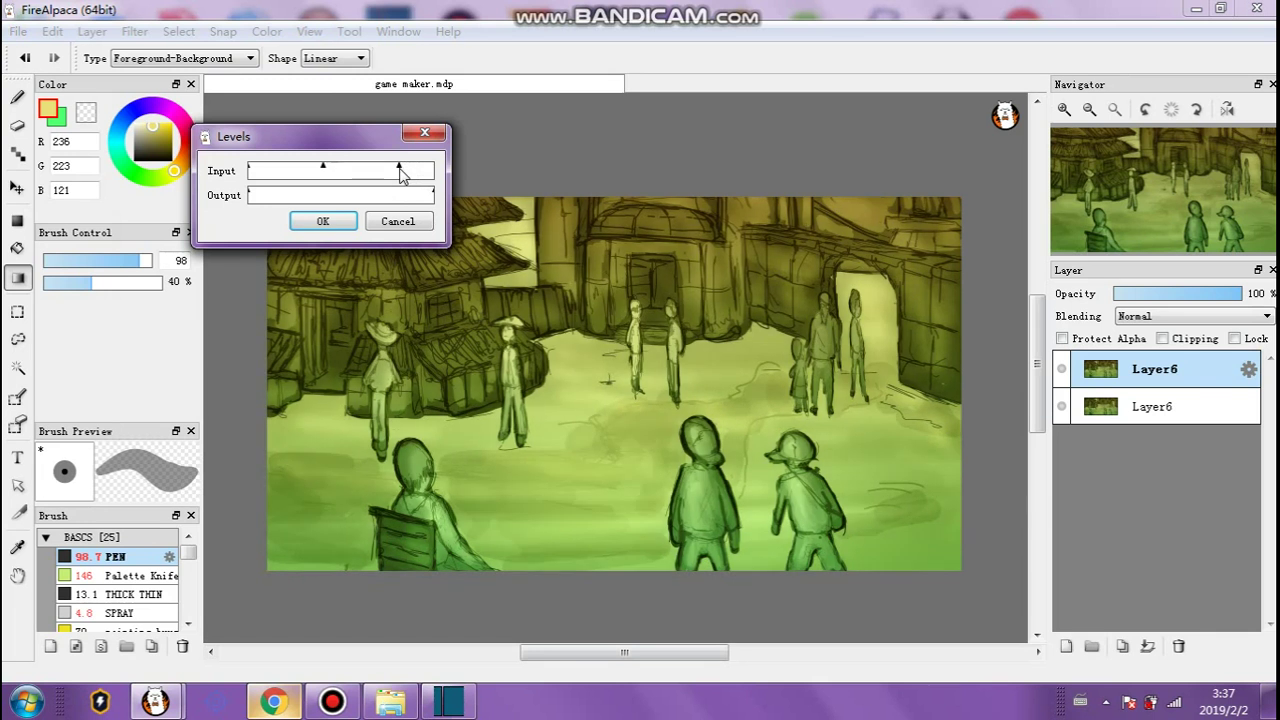
left_click(323, 222)
left_click_drag(1176, 360, 1160, 412)
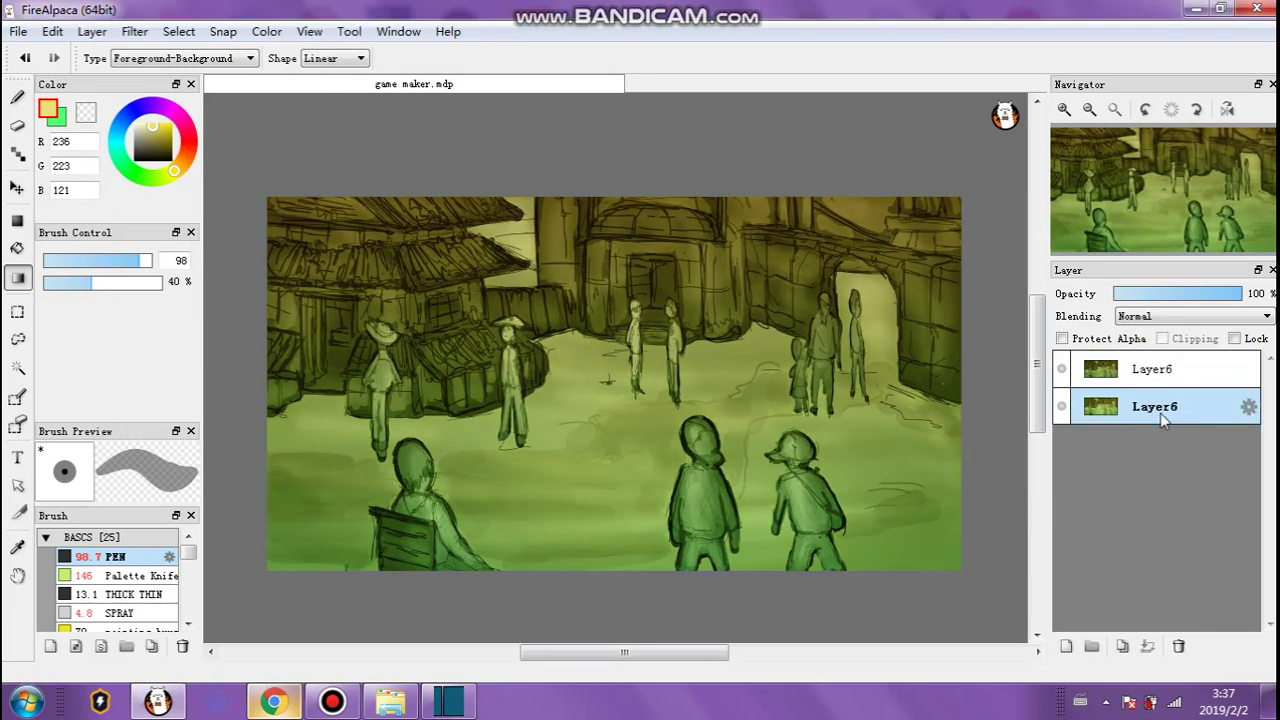
Erase the upper part of the darker top layer with a size 1000, 22% opacity eraser, and merge it down.
left_click(17, 127)
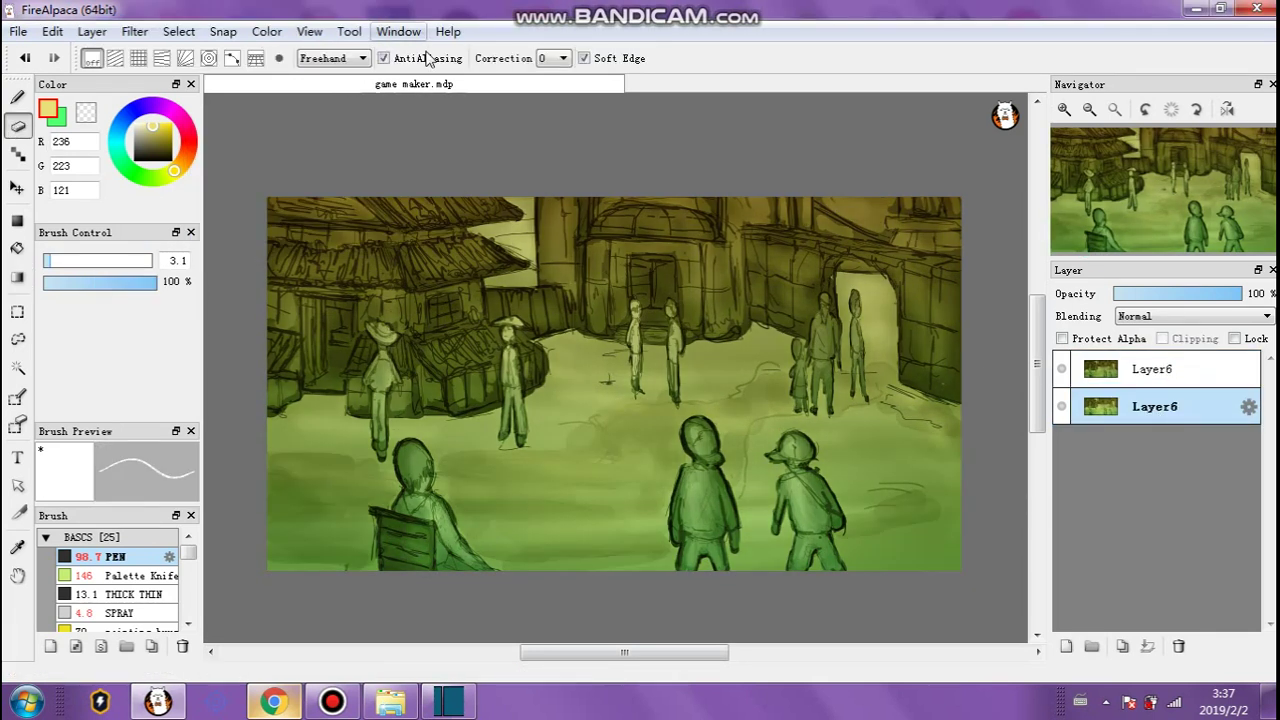
left_click(48, 287)
left_click_drag(50, 262, 471, 254)
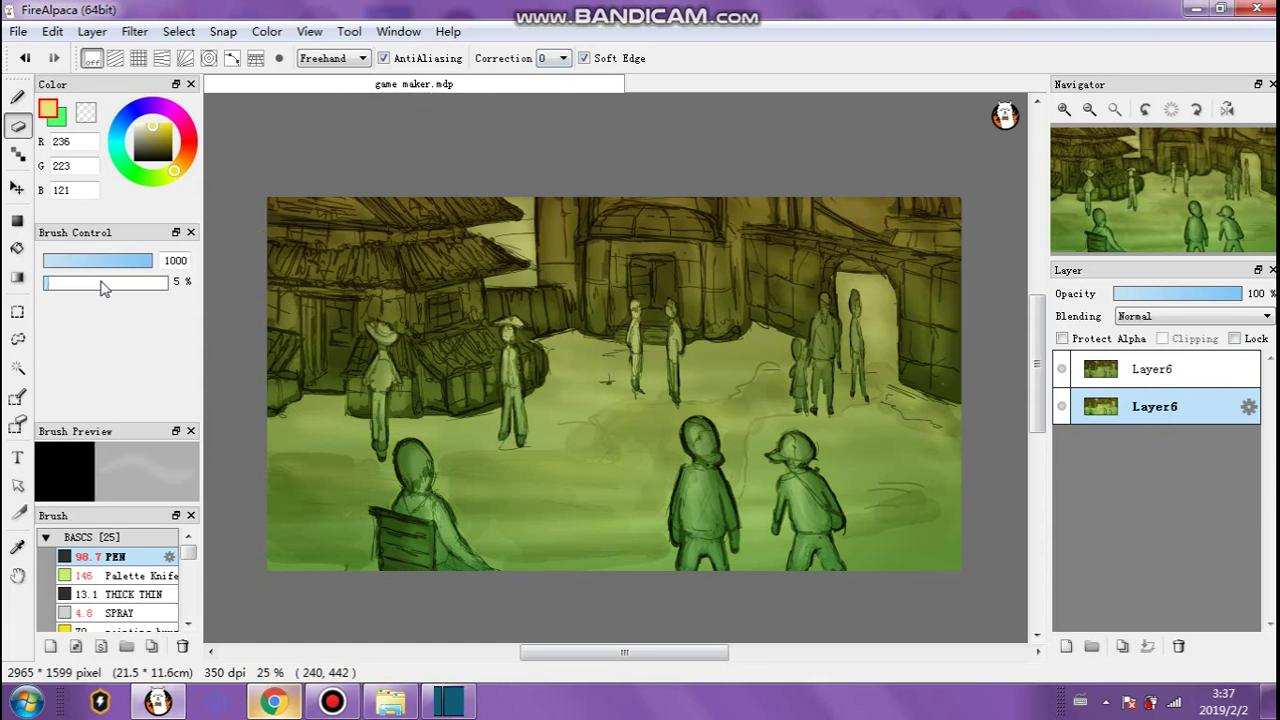
left_click(71, 283)
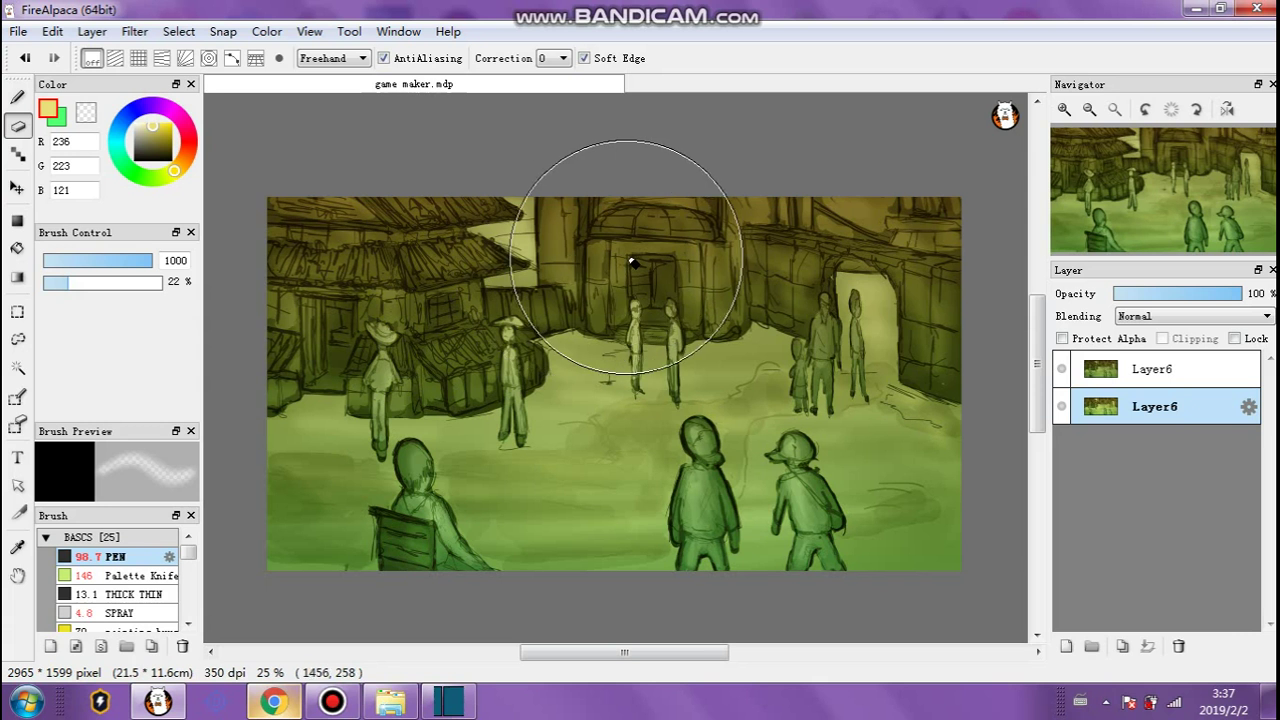
key("ctrl+z")
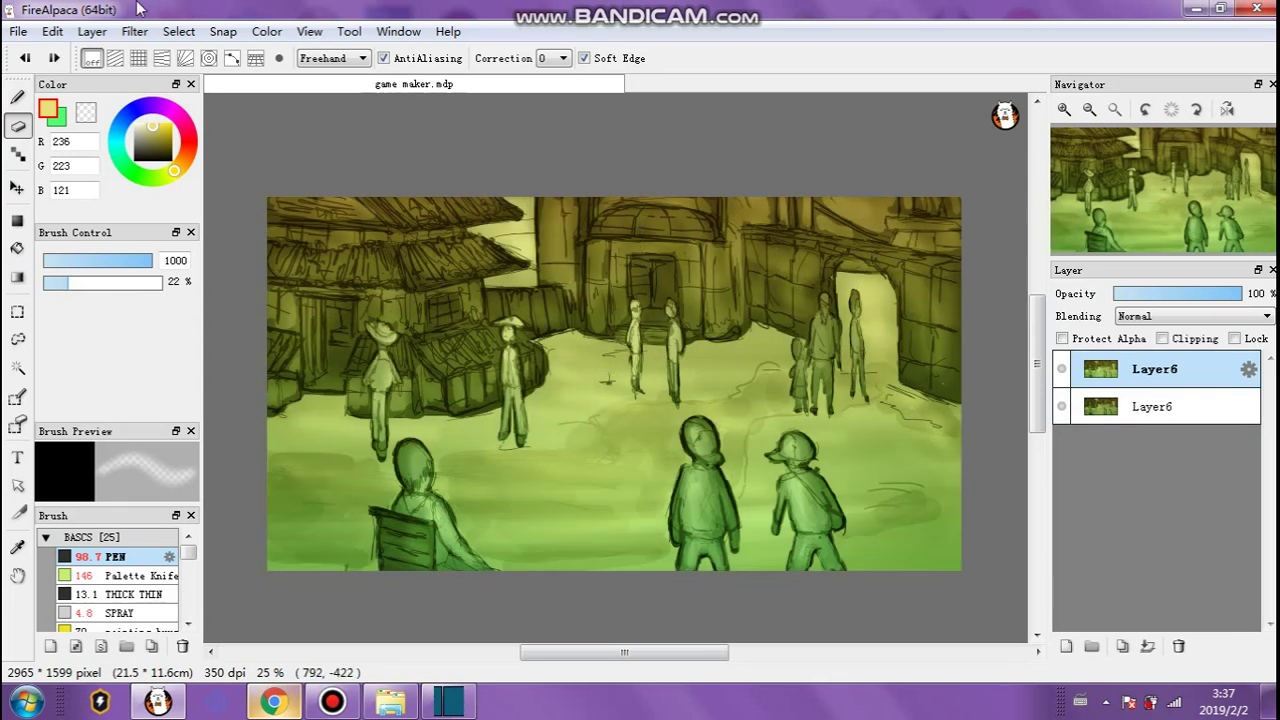
left_click(52, 57)
left_click(1125, 370)
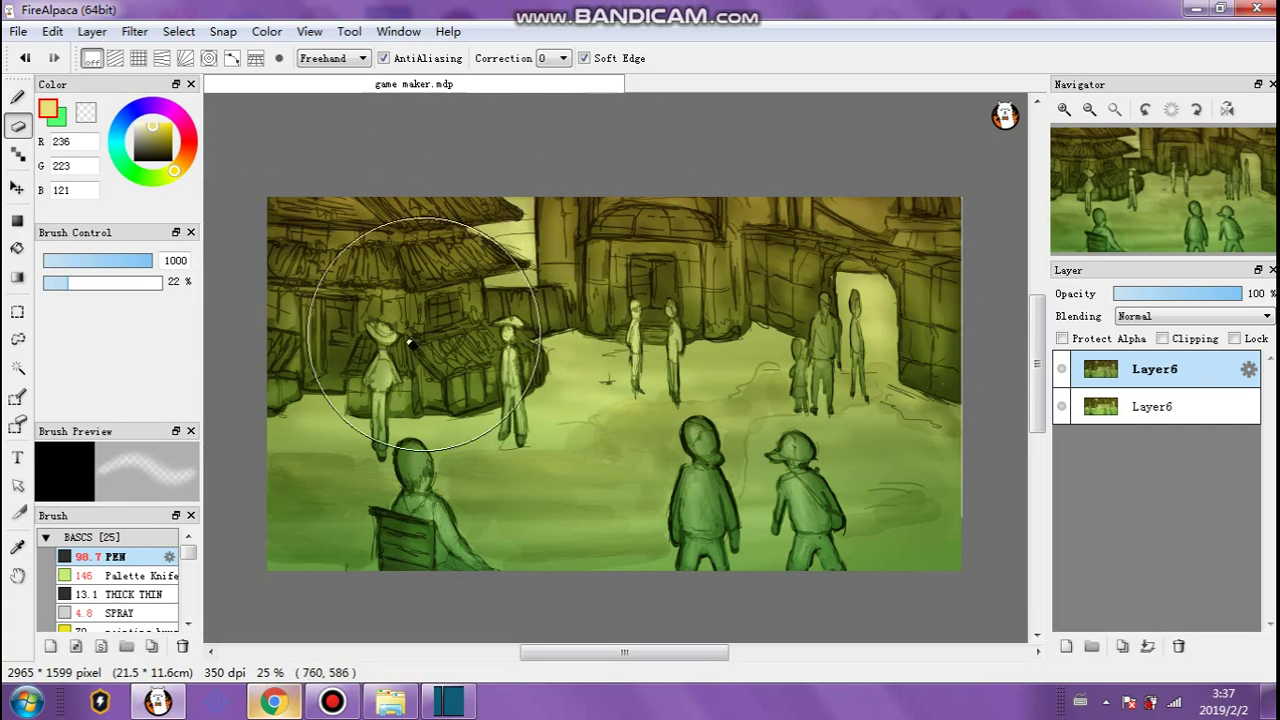
left_click_drag(889, 388, 831, 370)
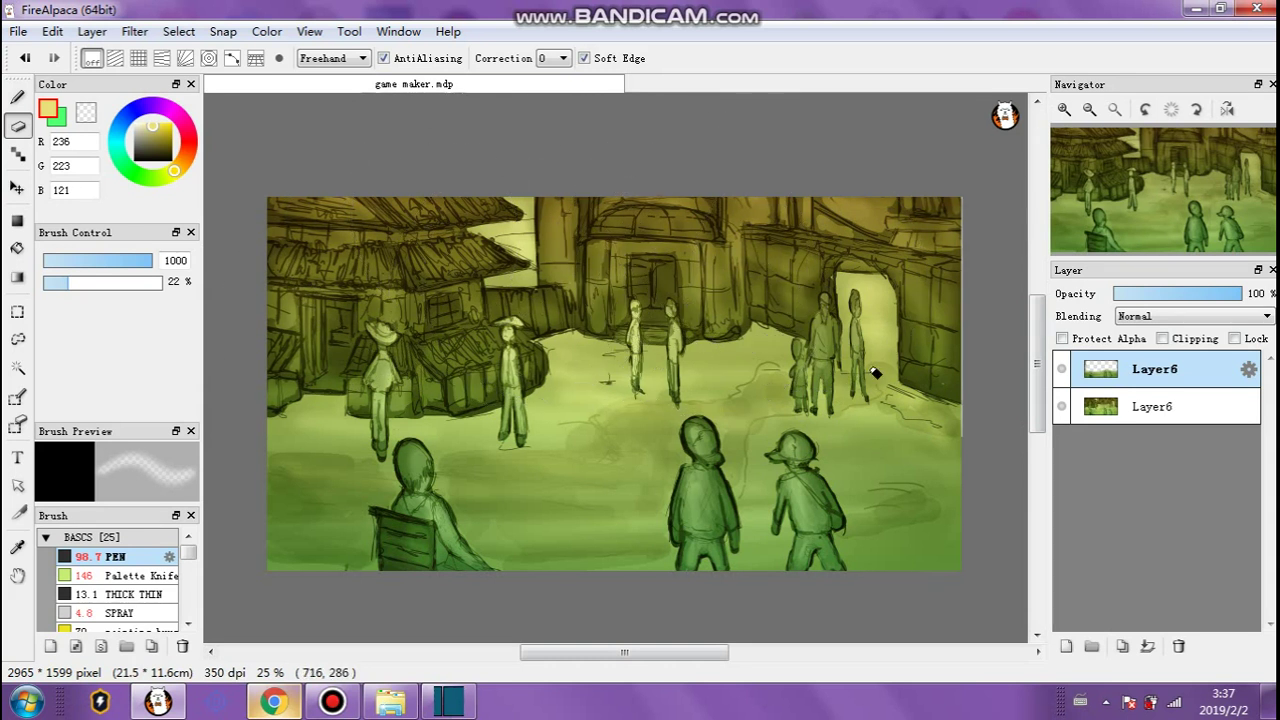
left_click(1147, 646)
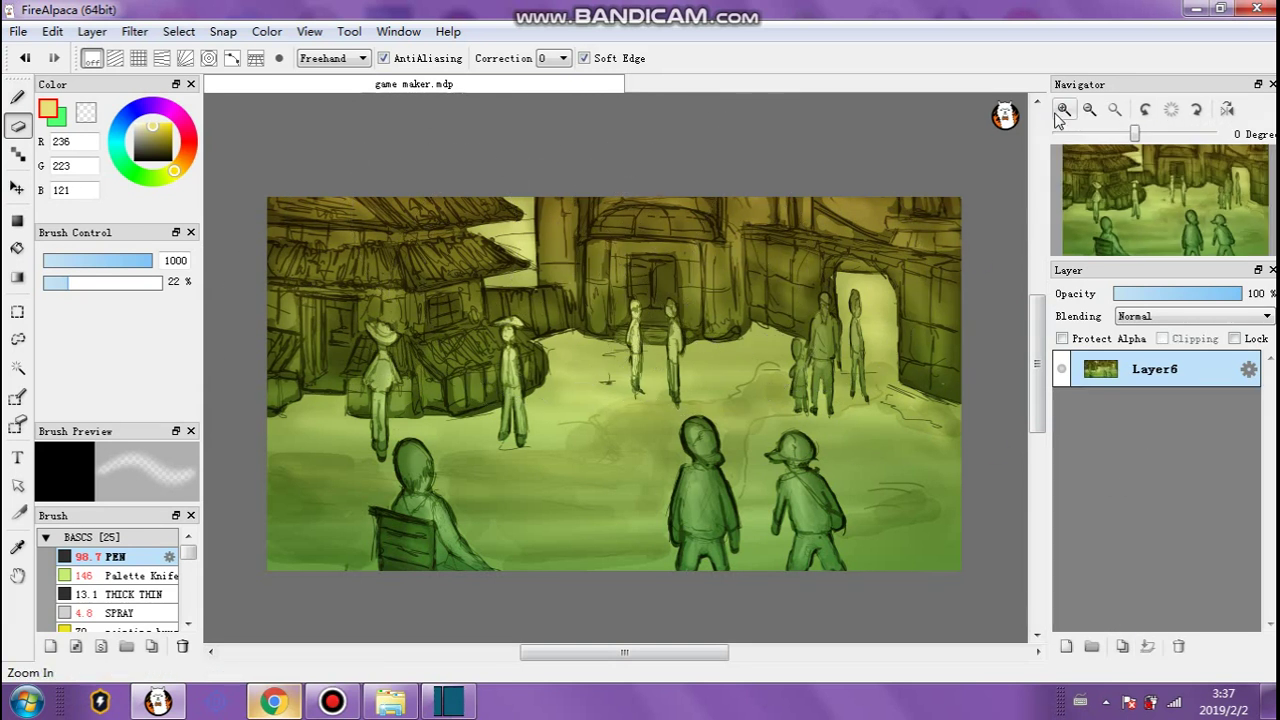
Increase the merged scene's contrast with Levels by raising the input black point and slightly lowering the input white point.
left_click(134, 31)
left_click(170, 57)
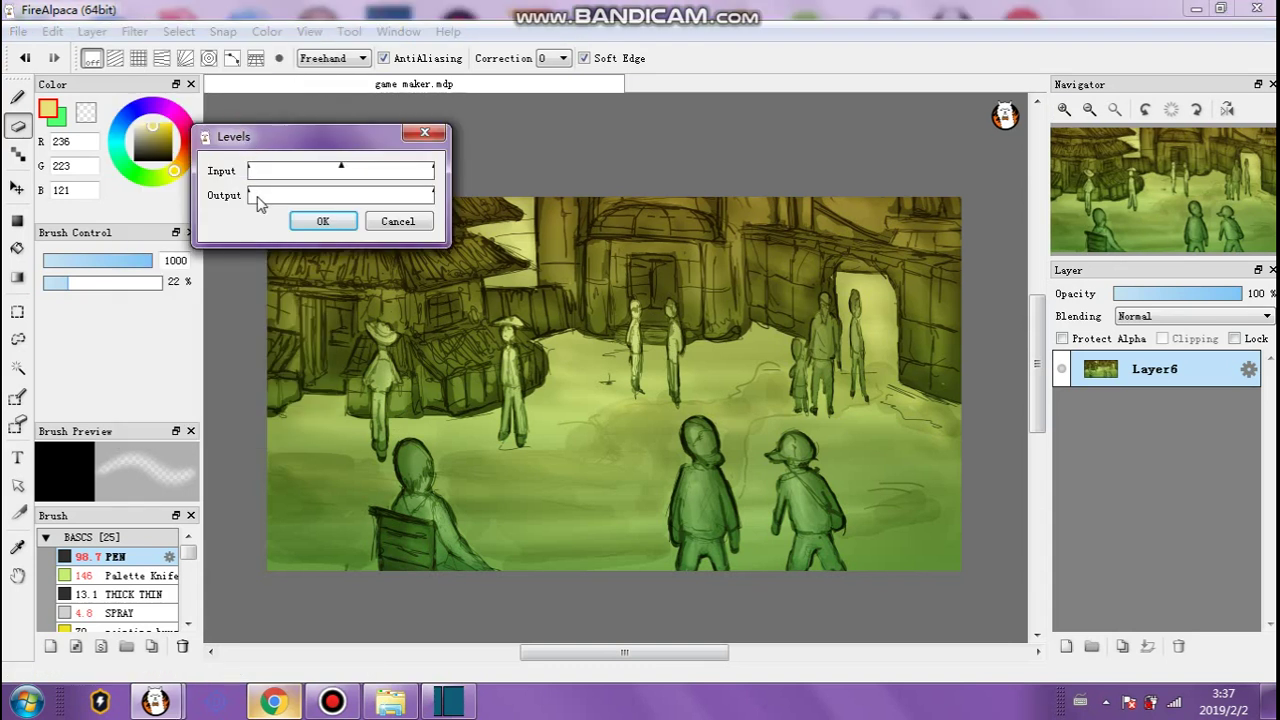
left_click_drag(261, 171, 261, 166)
left_click_drag(431, 172, 340, 175)
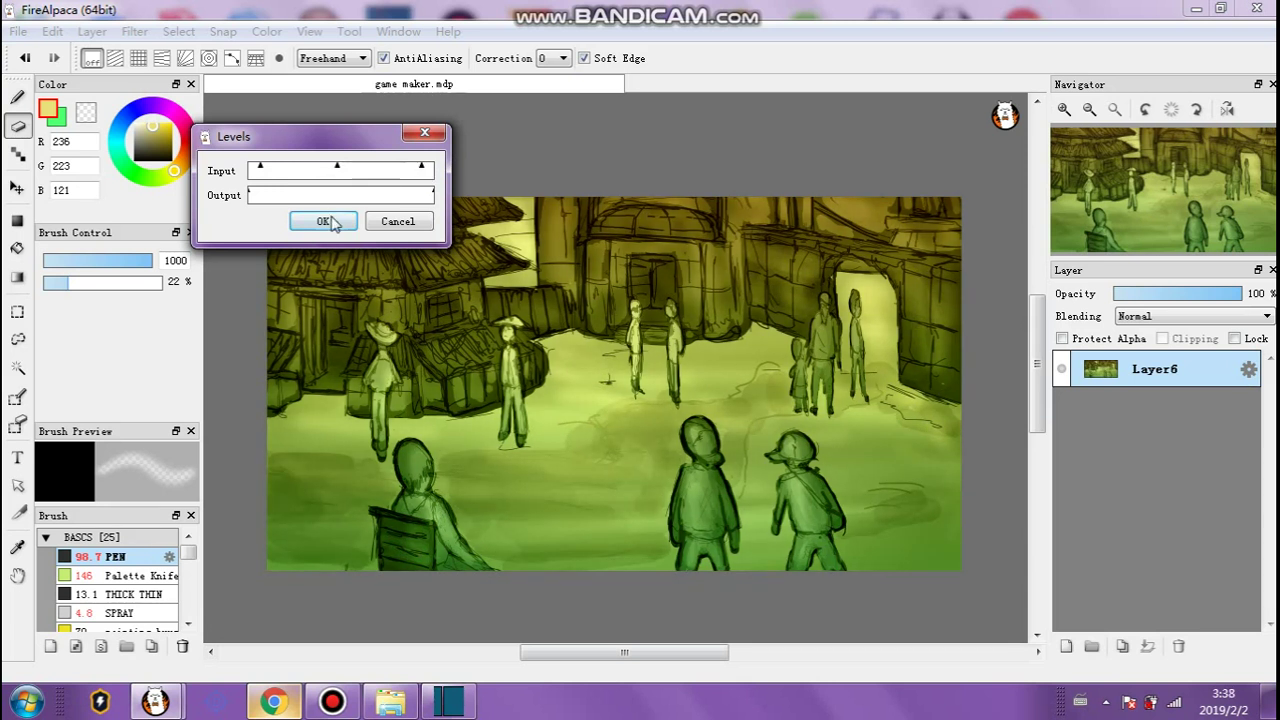
left_click(325, 221)
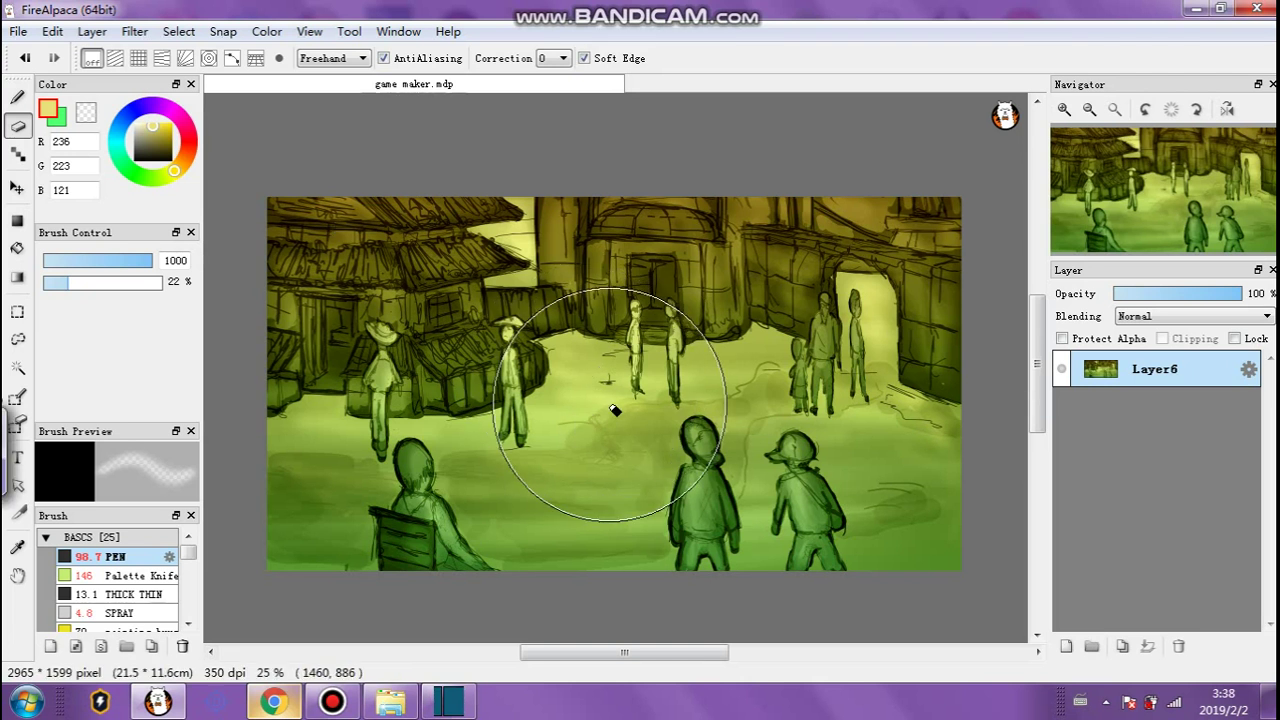
Try the Unsharp Mask and Gaussian Blur filters on the merged scene, cancelling both.
left_click(92, 31)
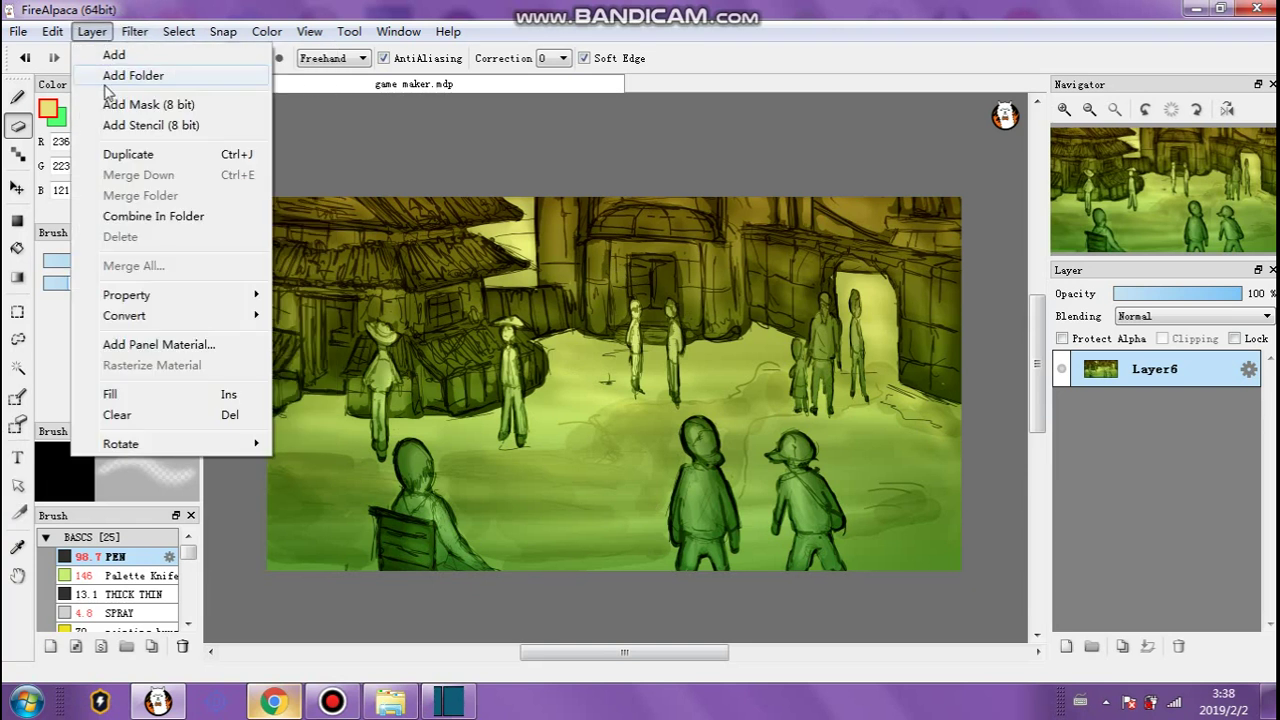
mouse_move(130, 32)
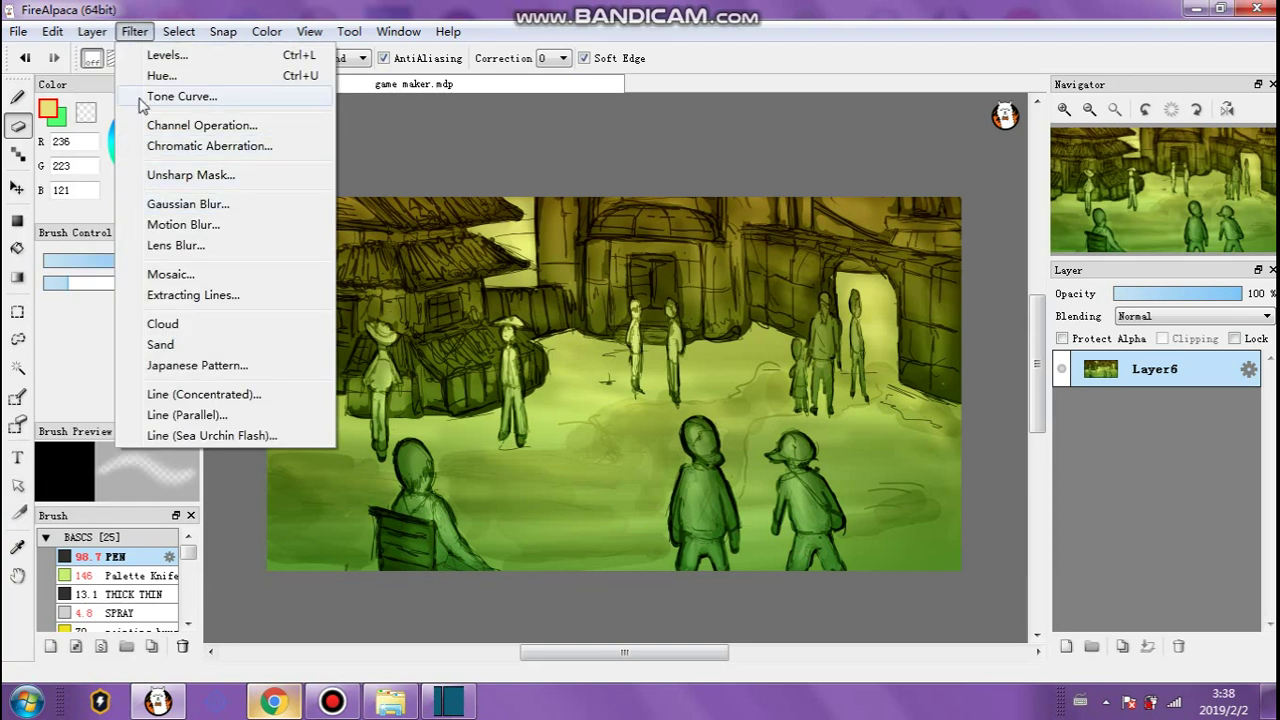
left_click(137, 175)
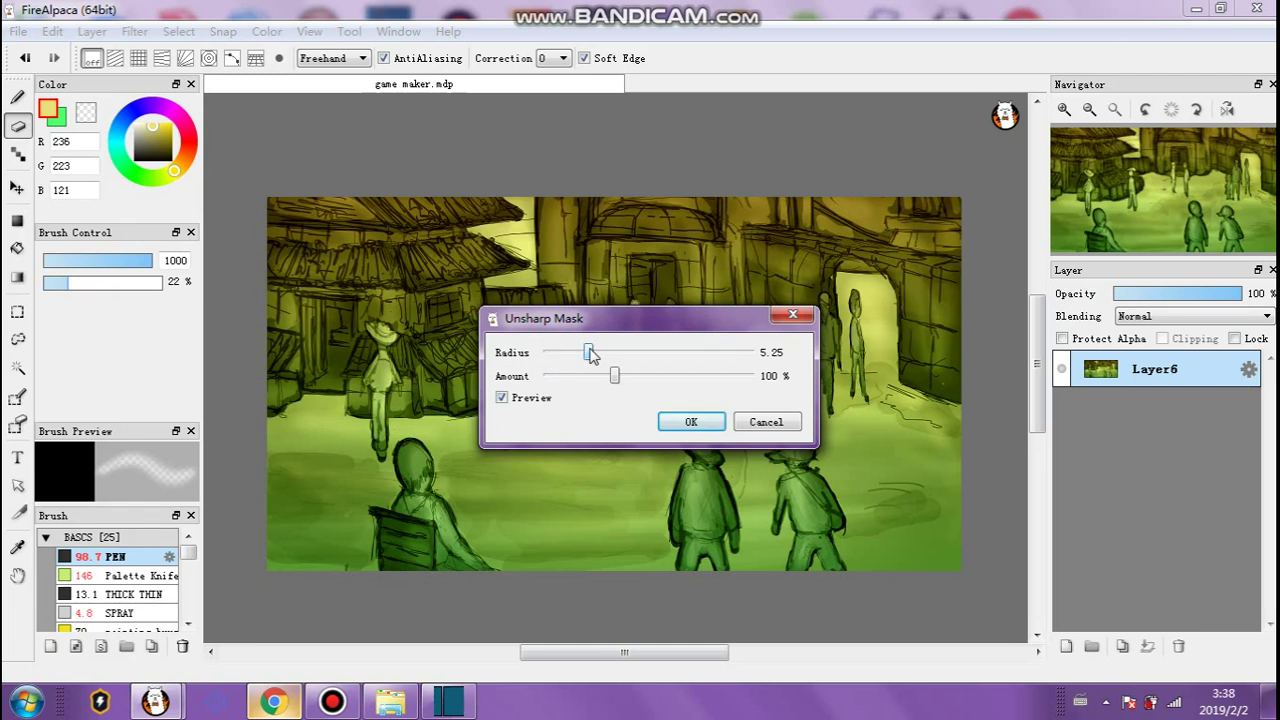
left_click_drag(670, 327, 404, 246)
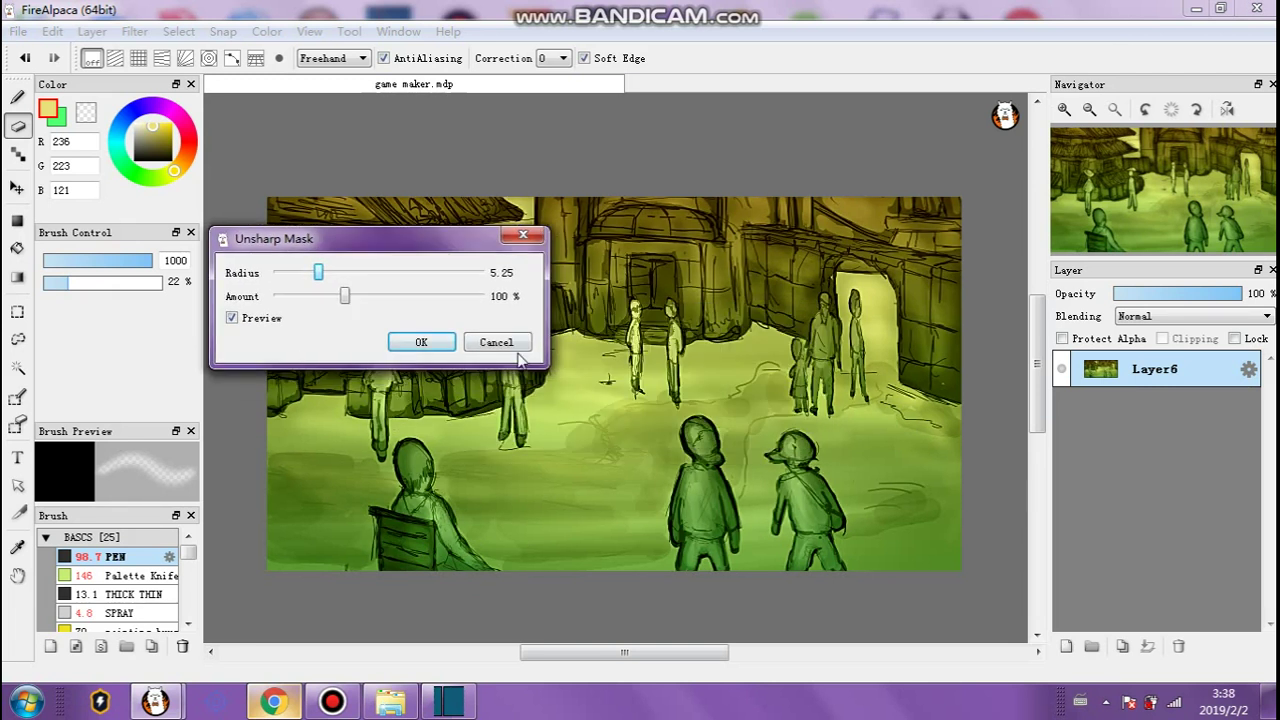
left_click(498, 340)
left_click(135, 31)
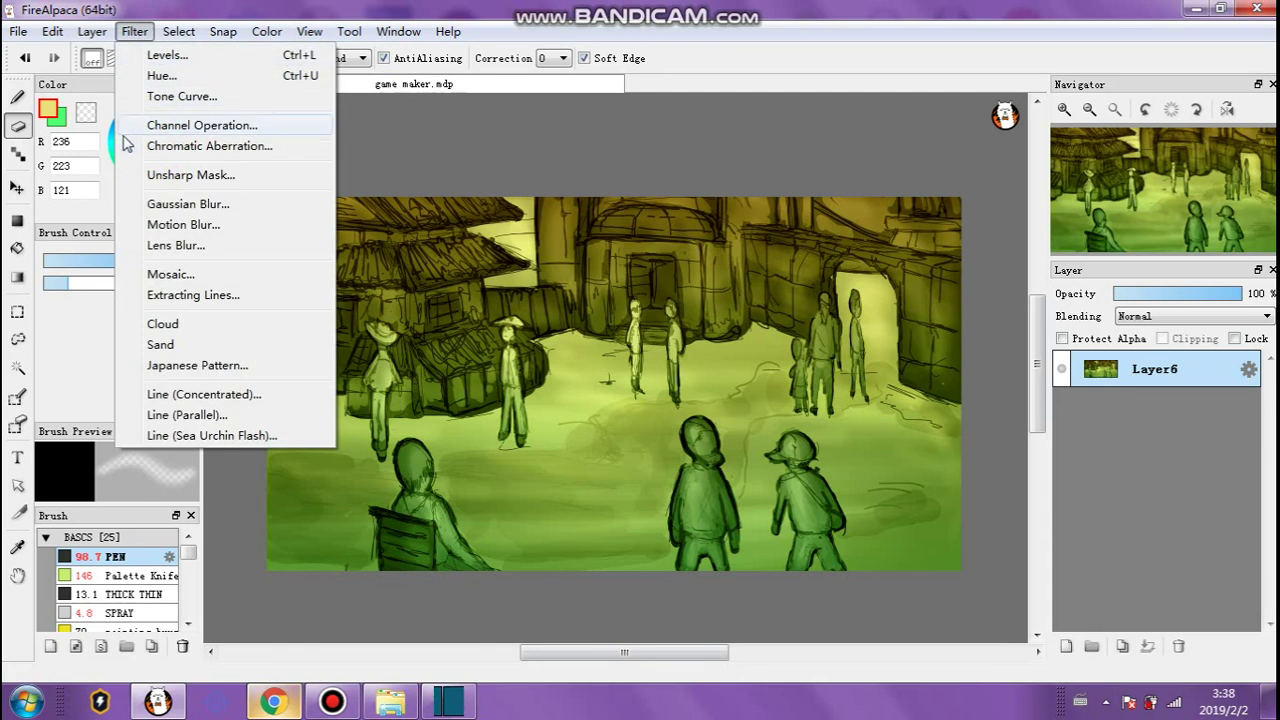
left_click(150, 204)
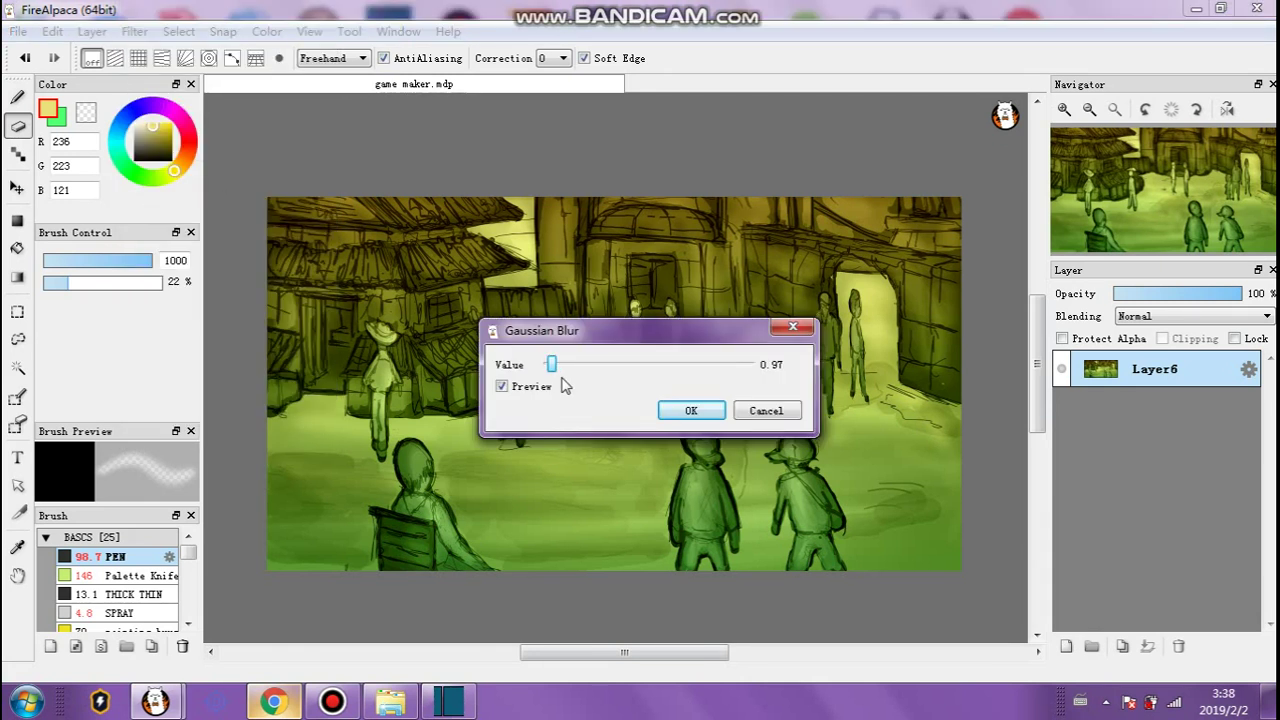
left_click(768, 412)
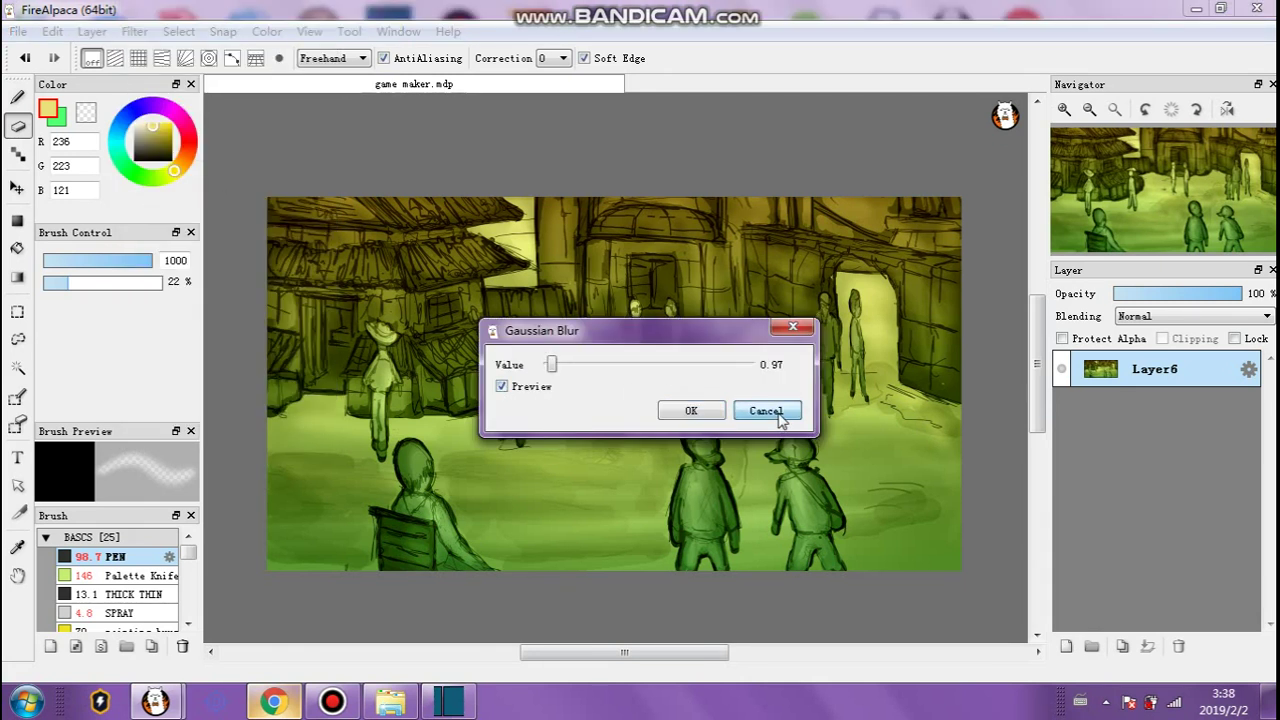
Reduce the scene's saturation to 97% with the Hue filter.
left_click(134, 31)
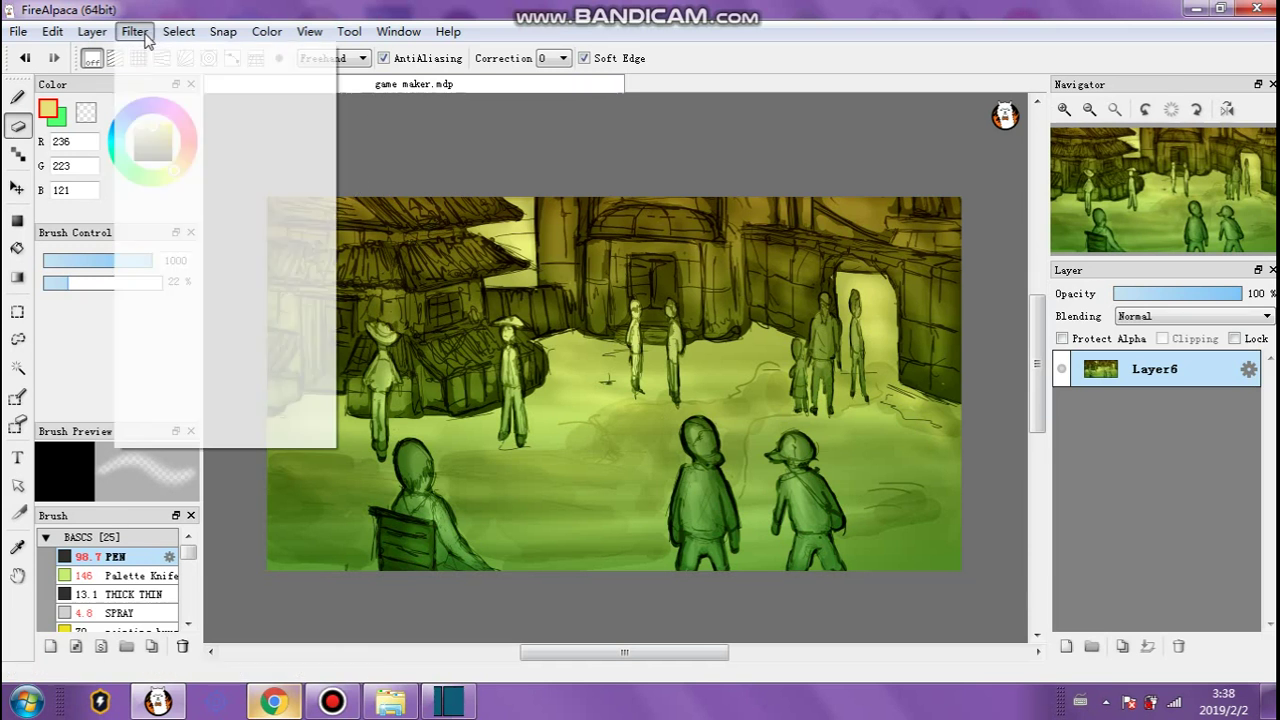
left_click(180, 80)
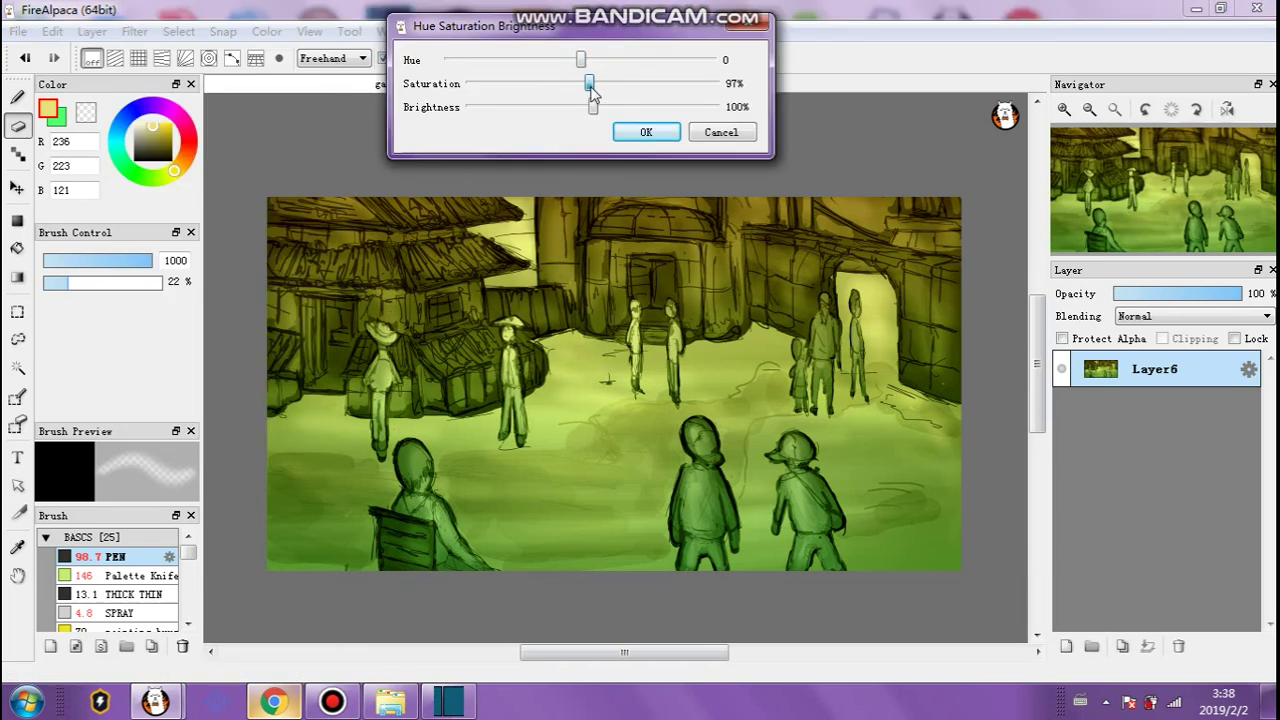
left_click(640, 132)
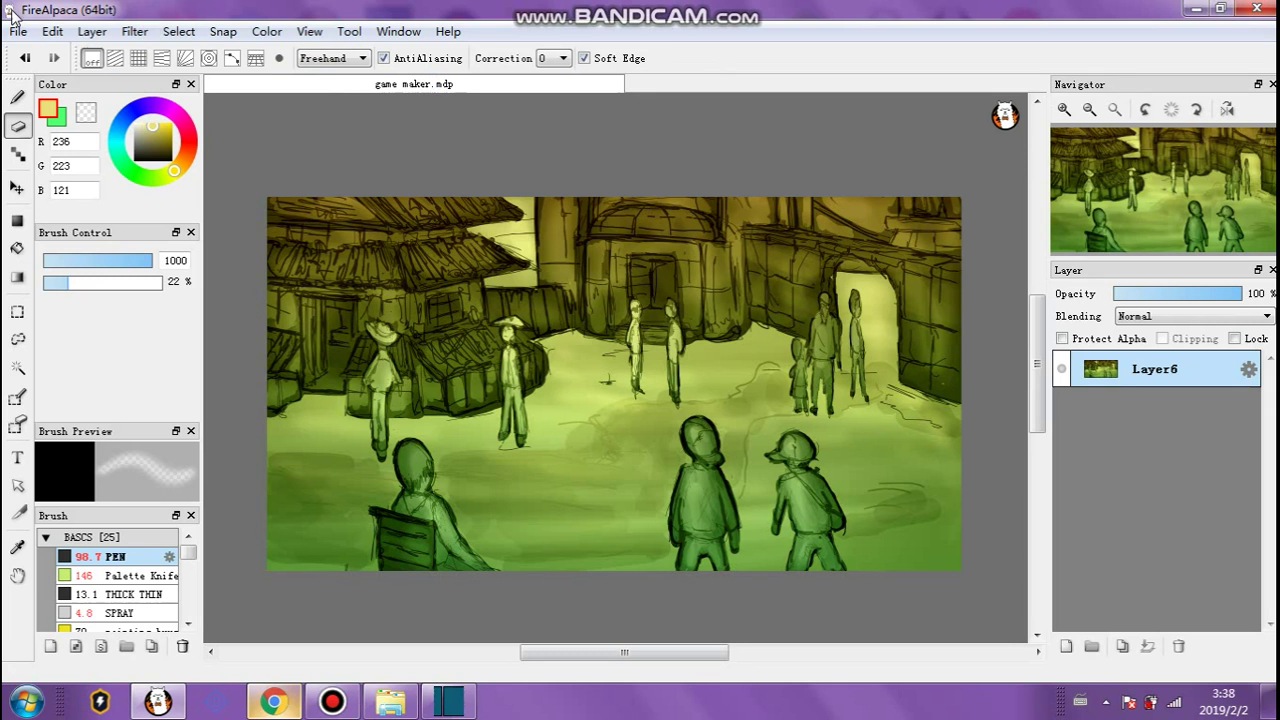
Start saving the street scene as a new file in the world\VILLAGE folder, with PNG as the file type.
left_click(22, 31)
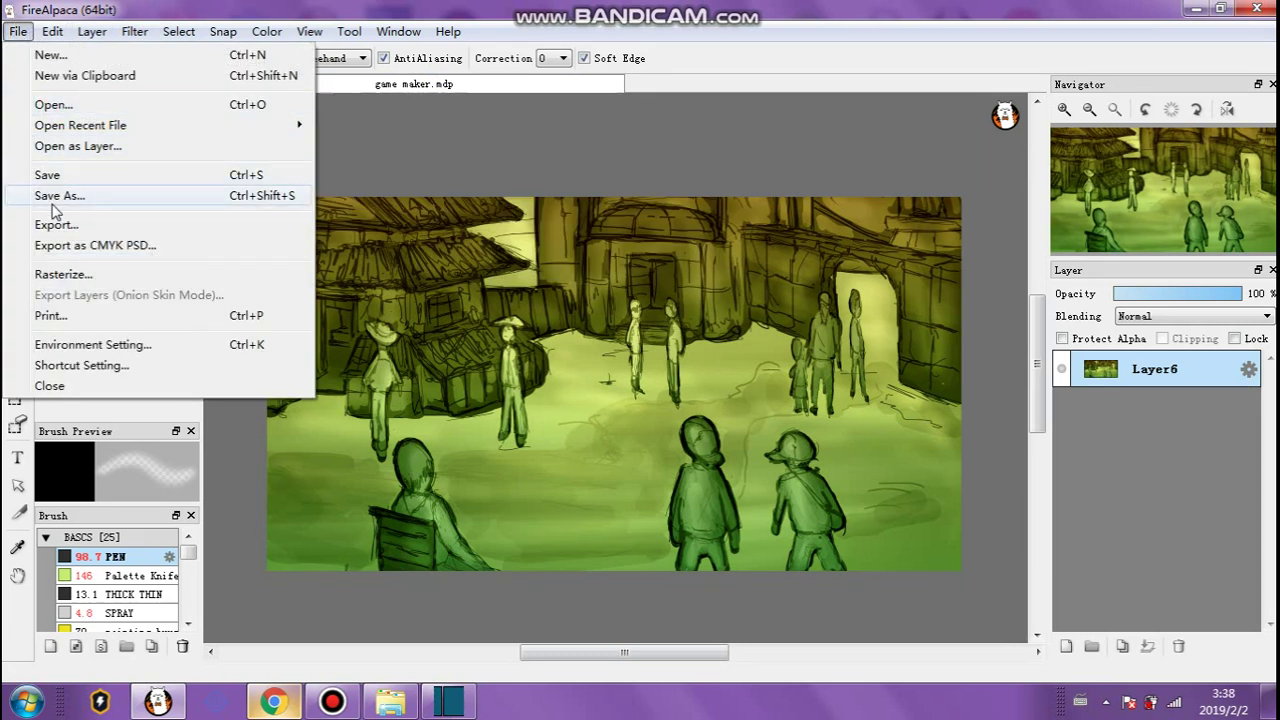
left_click(48, 197)
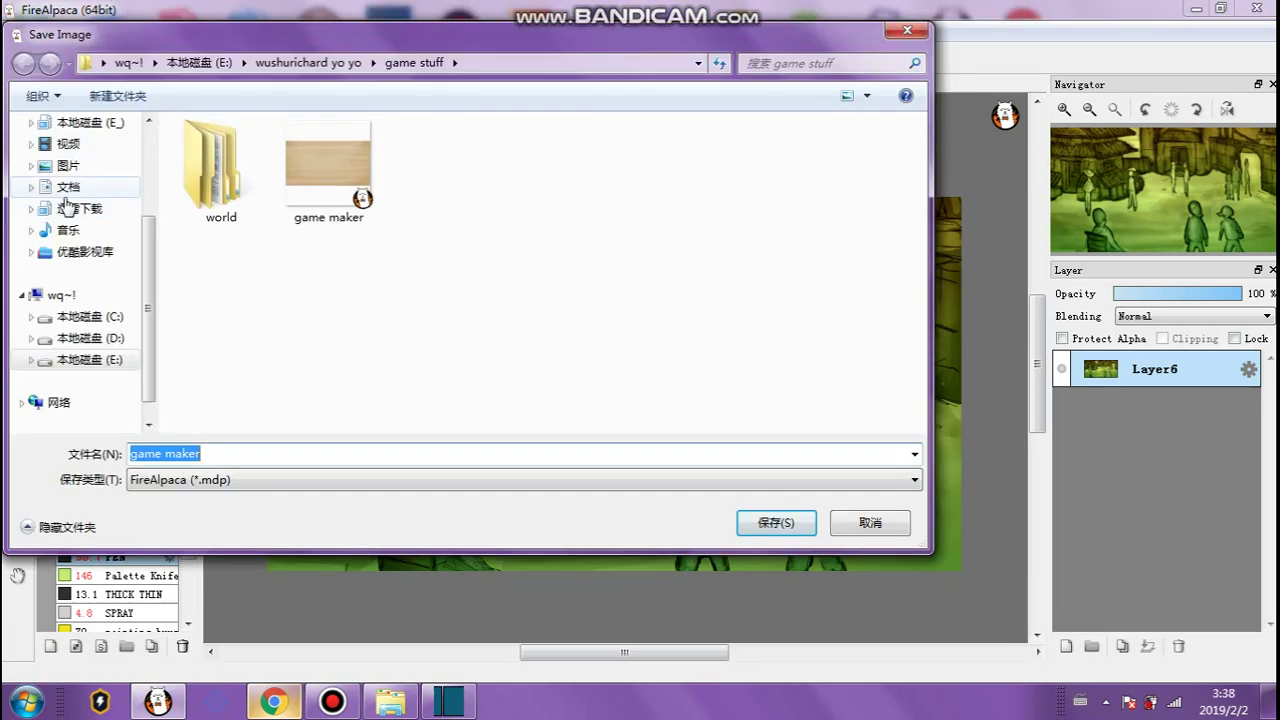
double_click(195, 190)
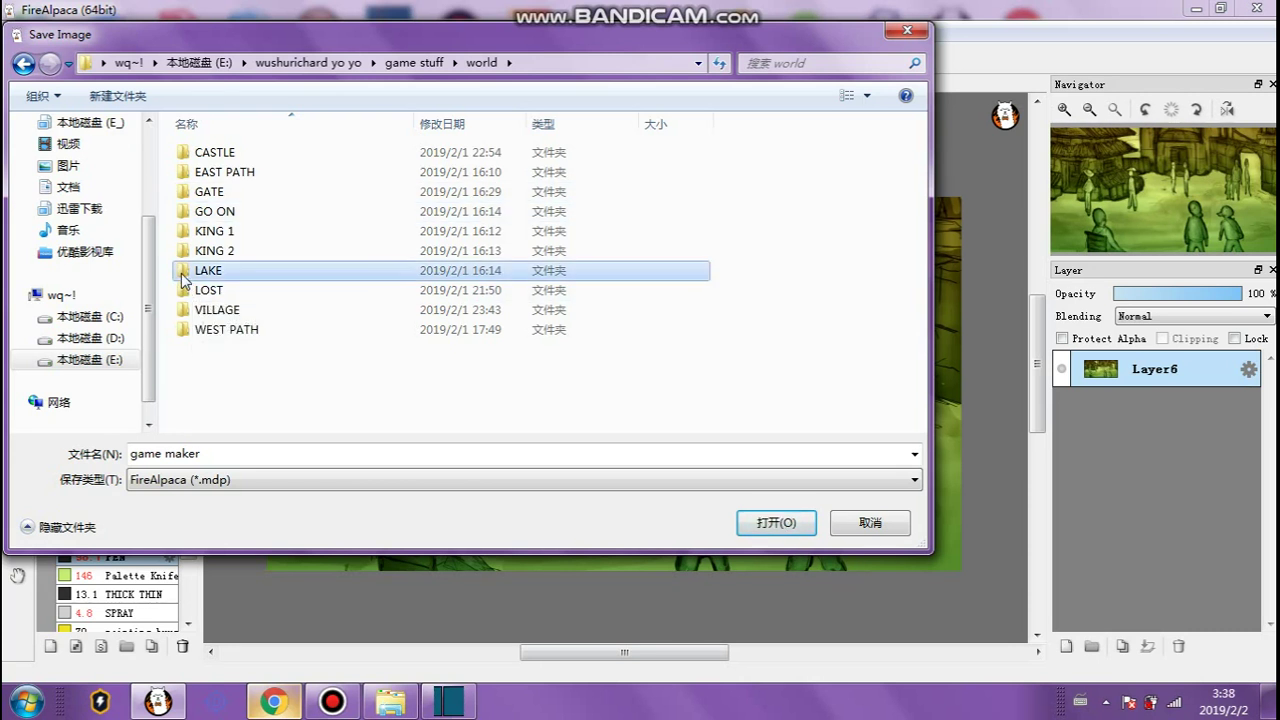
double_click(186, 310)
left_click(217, 479)
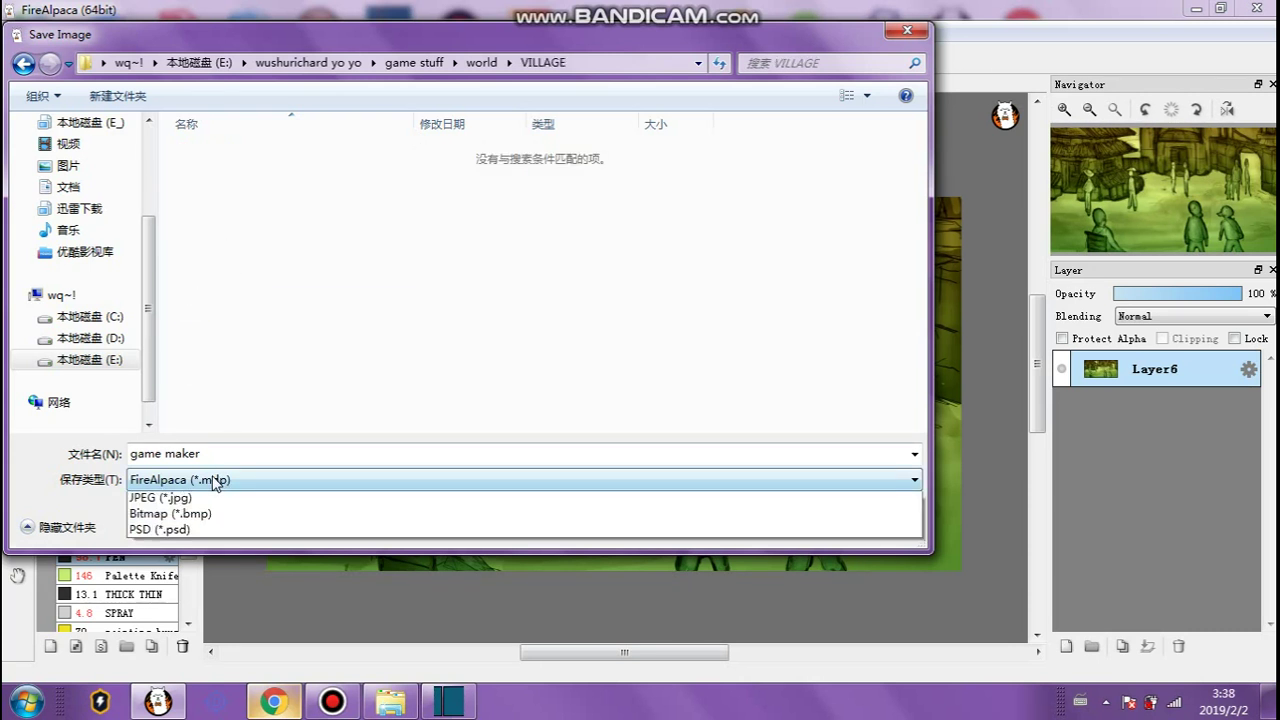
left_click(164, 513)
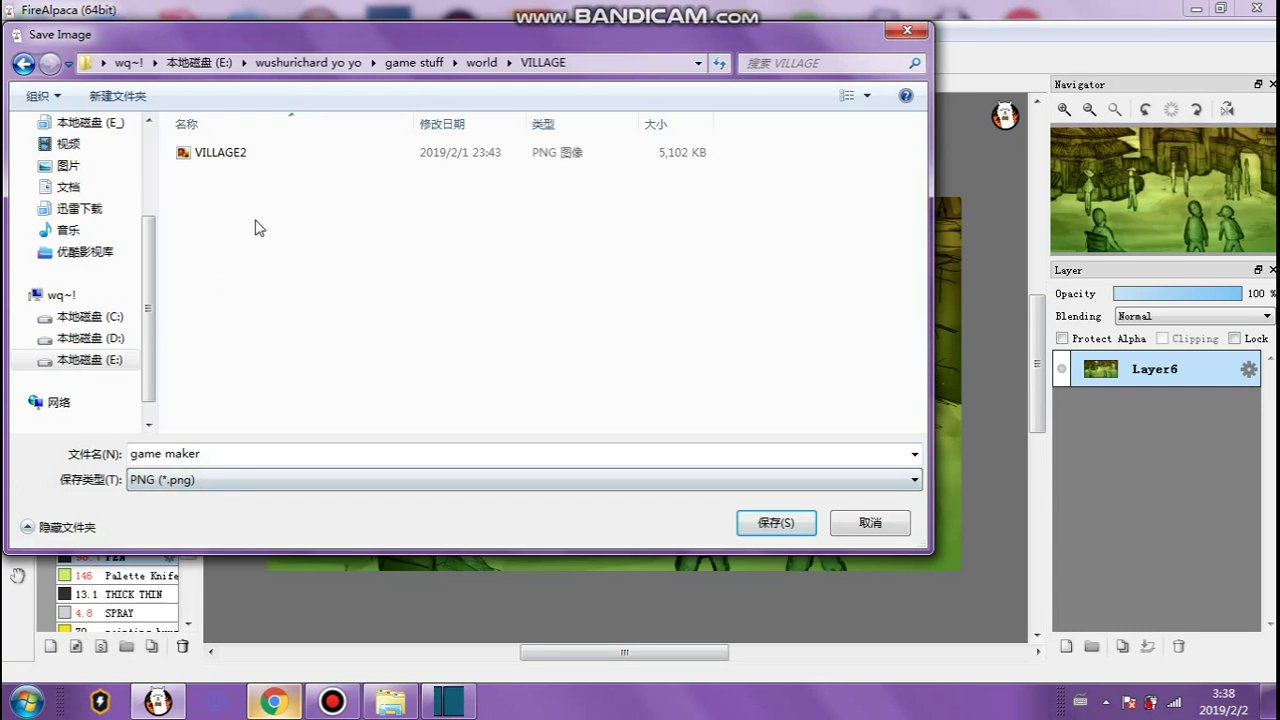
Show the folder's images as large thumbnails, name the file VILLAGE1 after the existing VILLAGE2, and save it as a Transparent PNG.
left_click(867, 96)
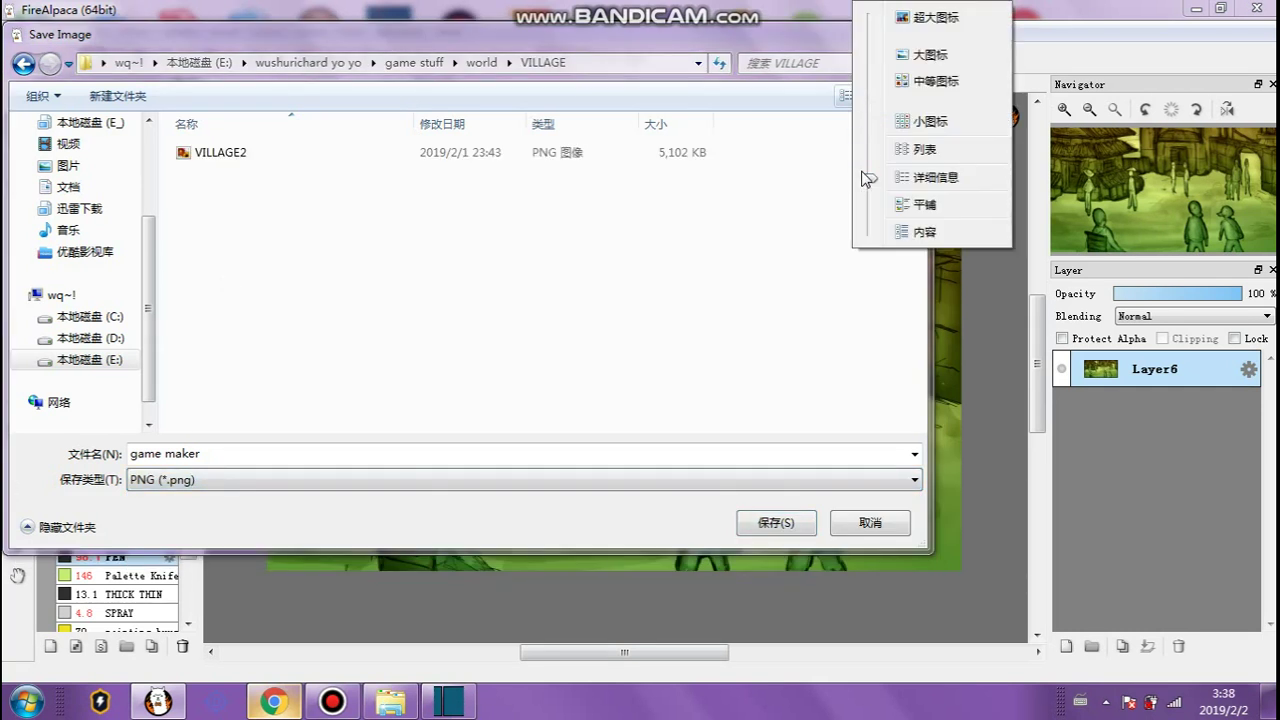
left_click_drag(868, 183, 866, 34)
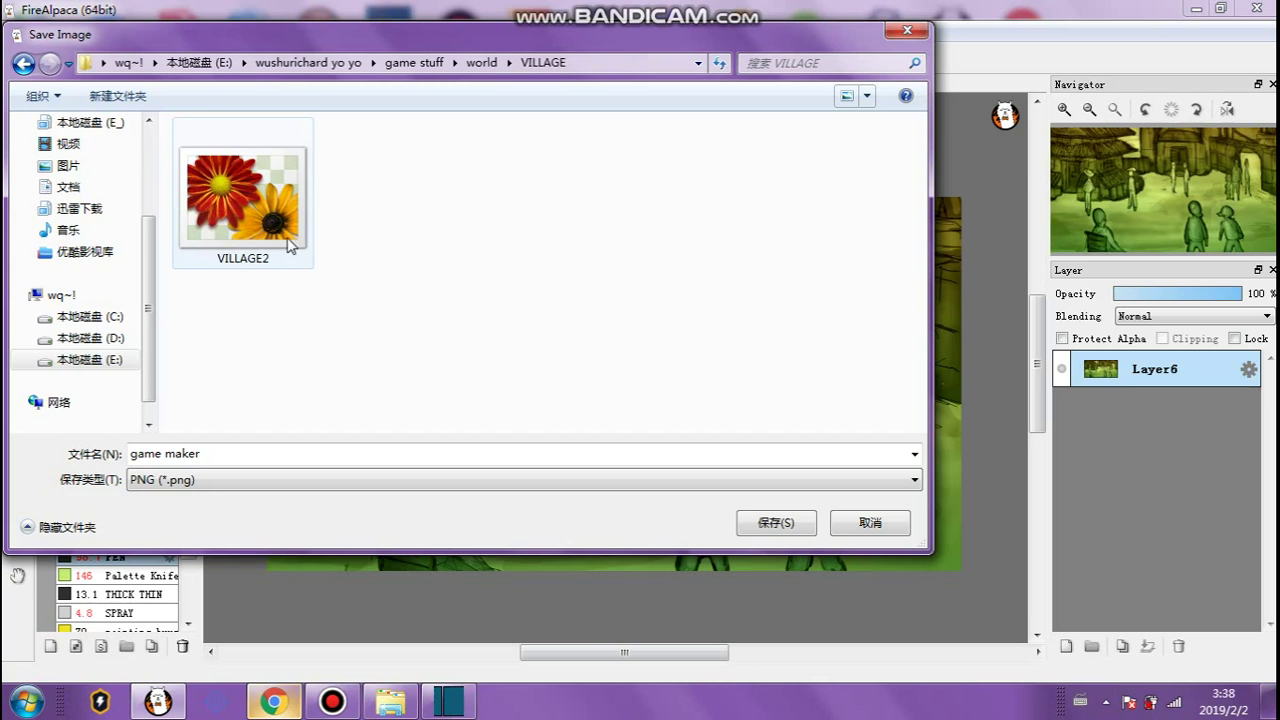
left_click(220, 455)
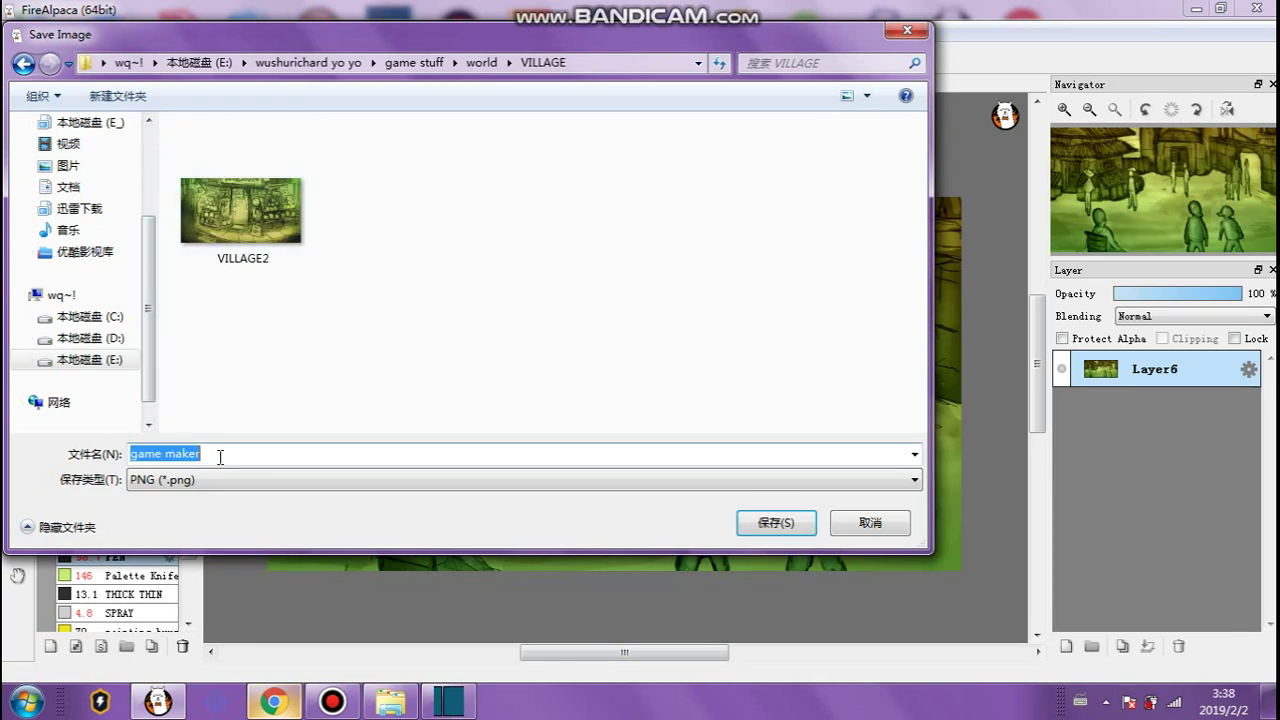
left_click(243, 235)
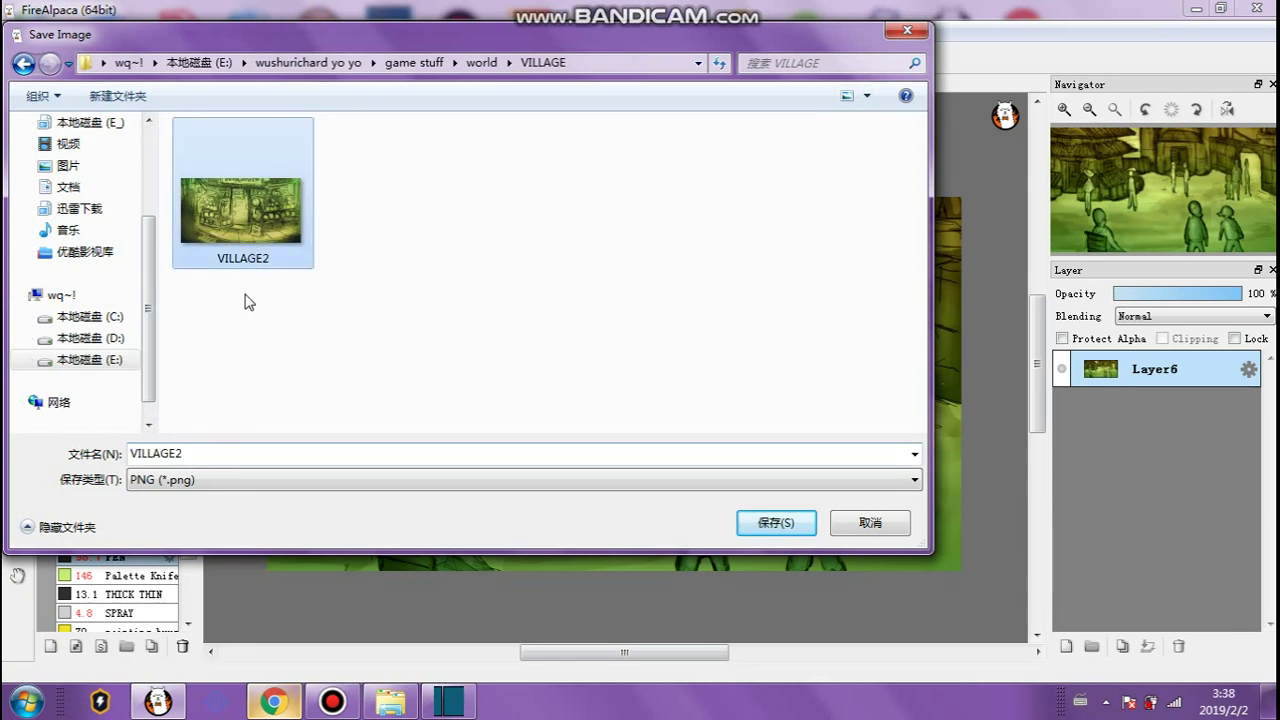
left_click(202, 455)
left_click(192, 454)
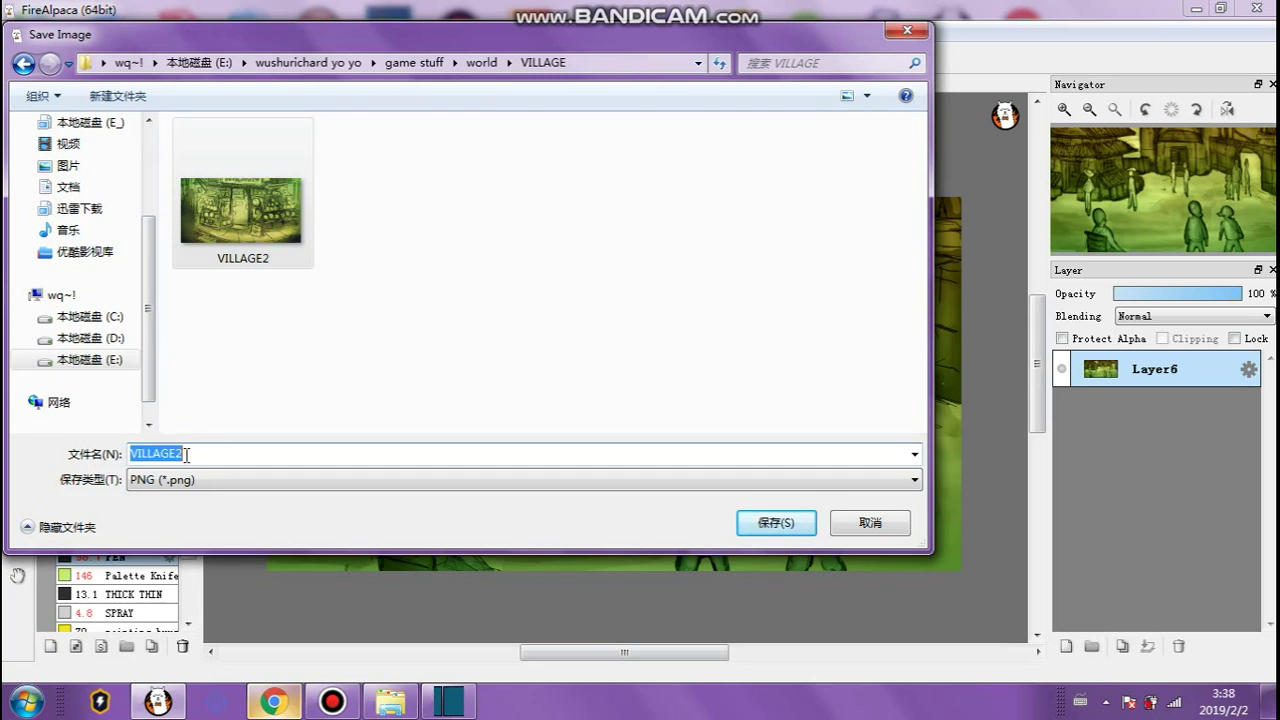
double_click(185, 453)
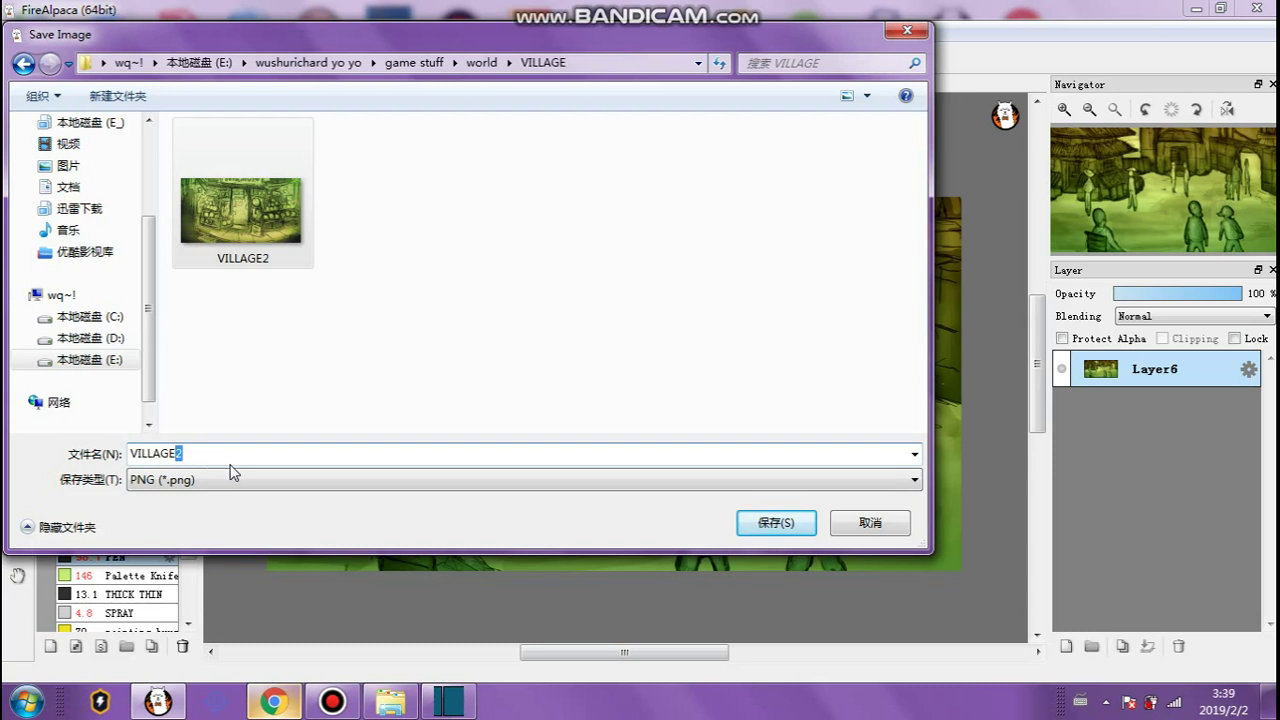
type("E")
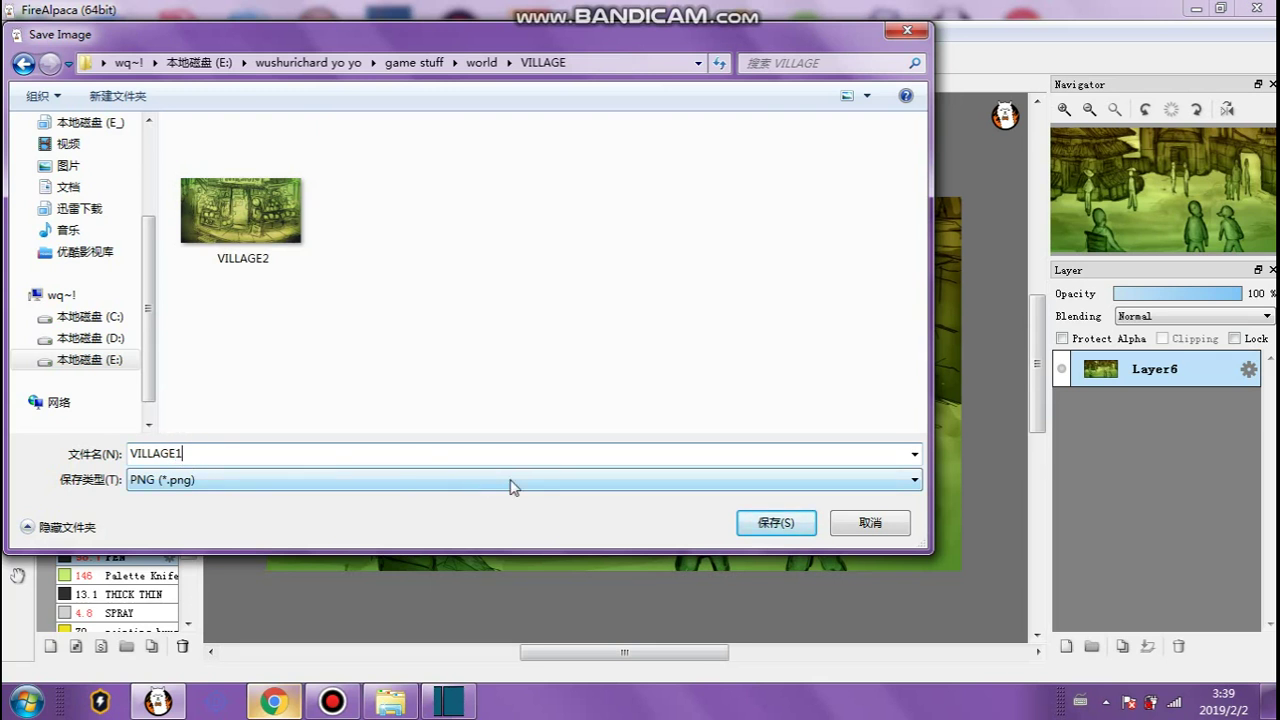
left_click(770, 522)
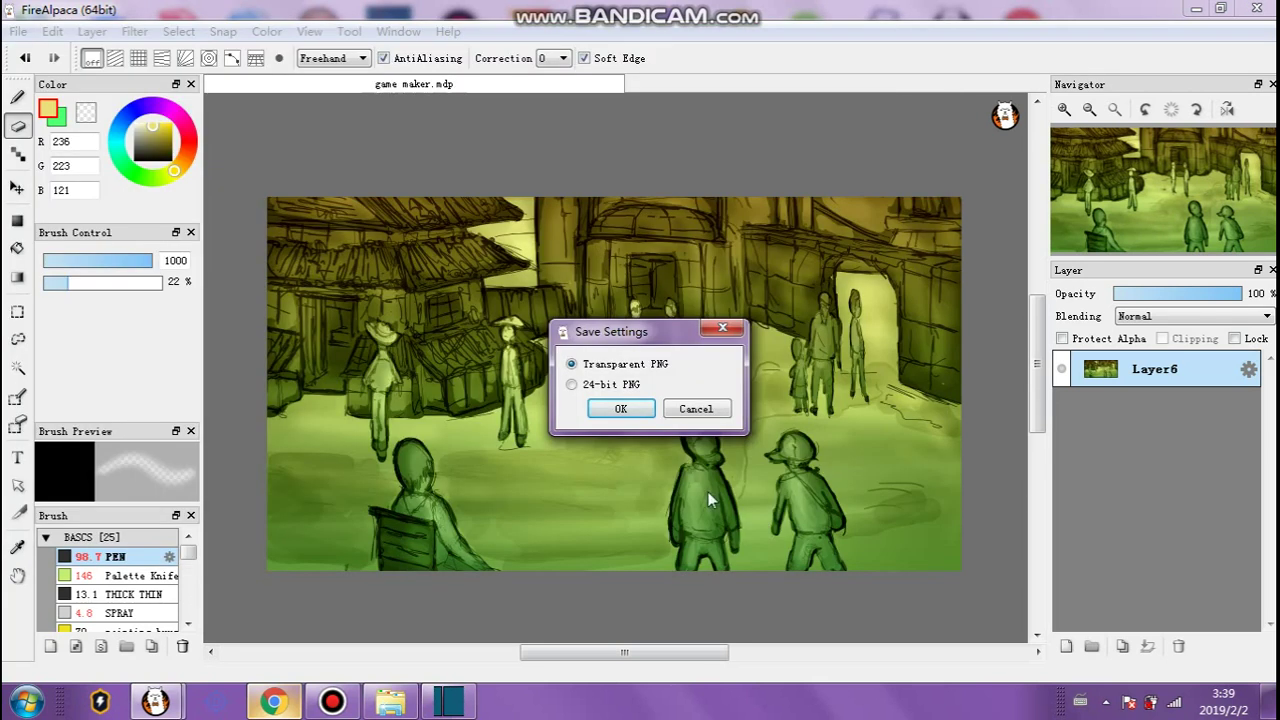
left_click(621, 409)
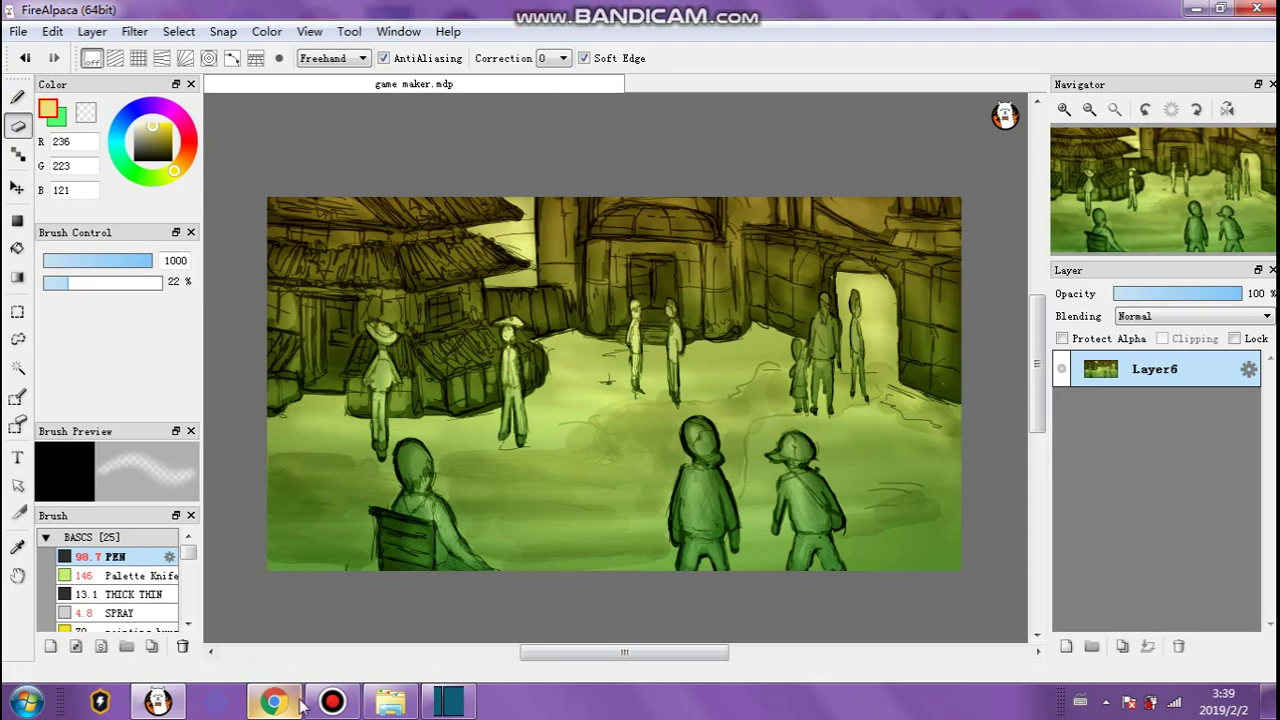
mouse_move(318, 705)
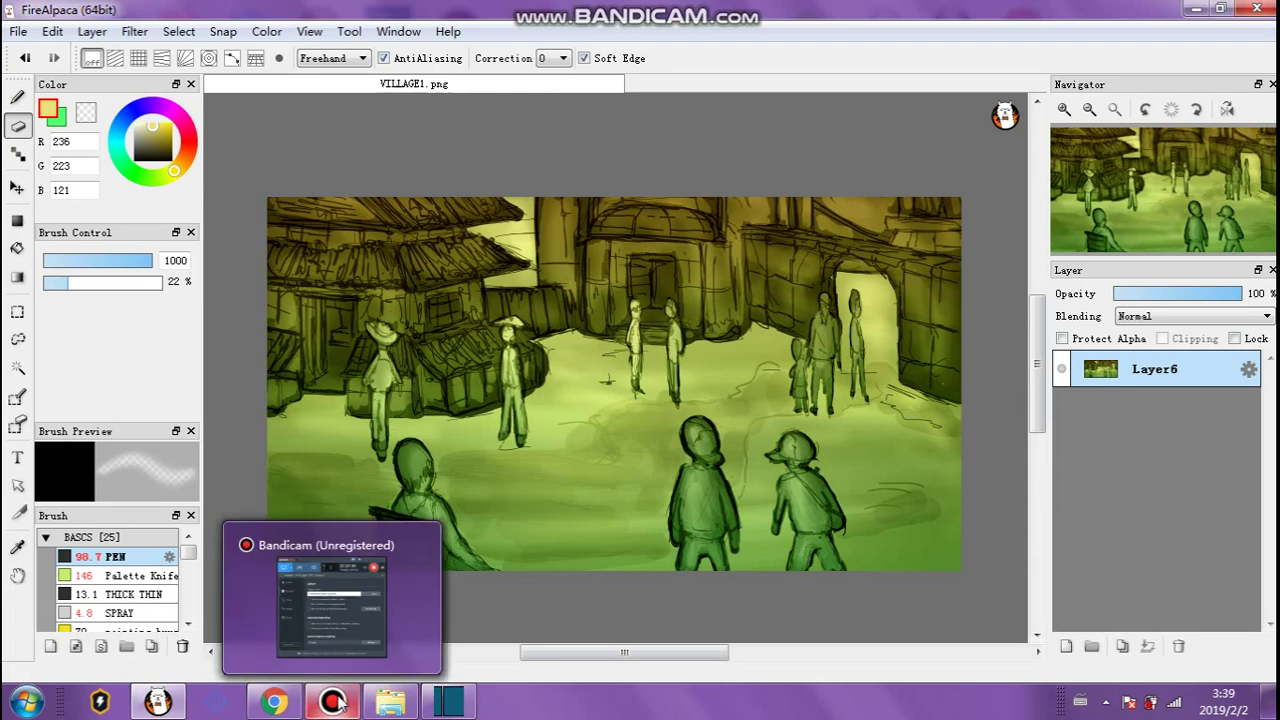
left_click(340, 703)
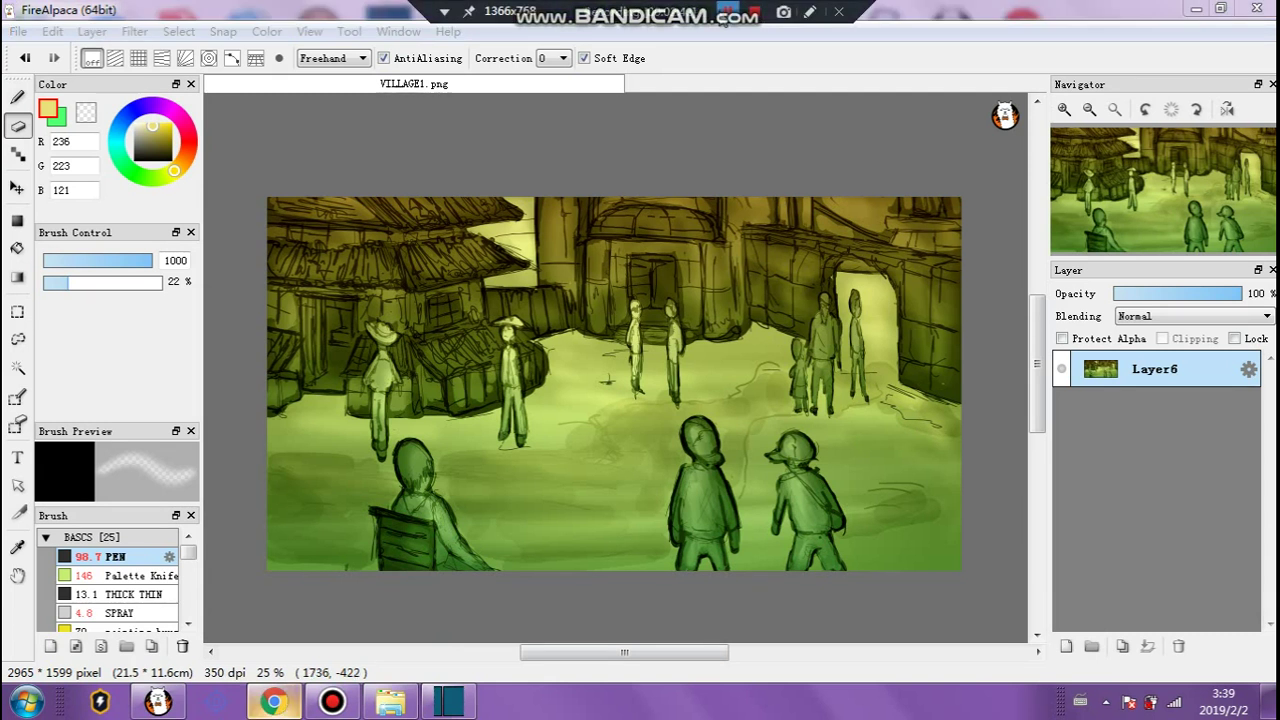
left_click(914, 114)
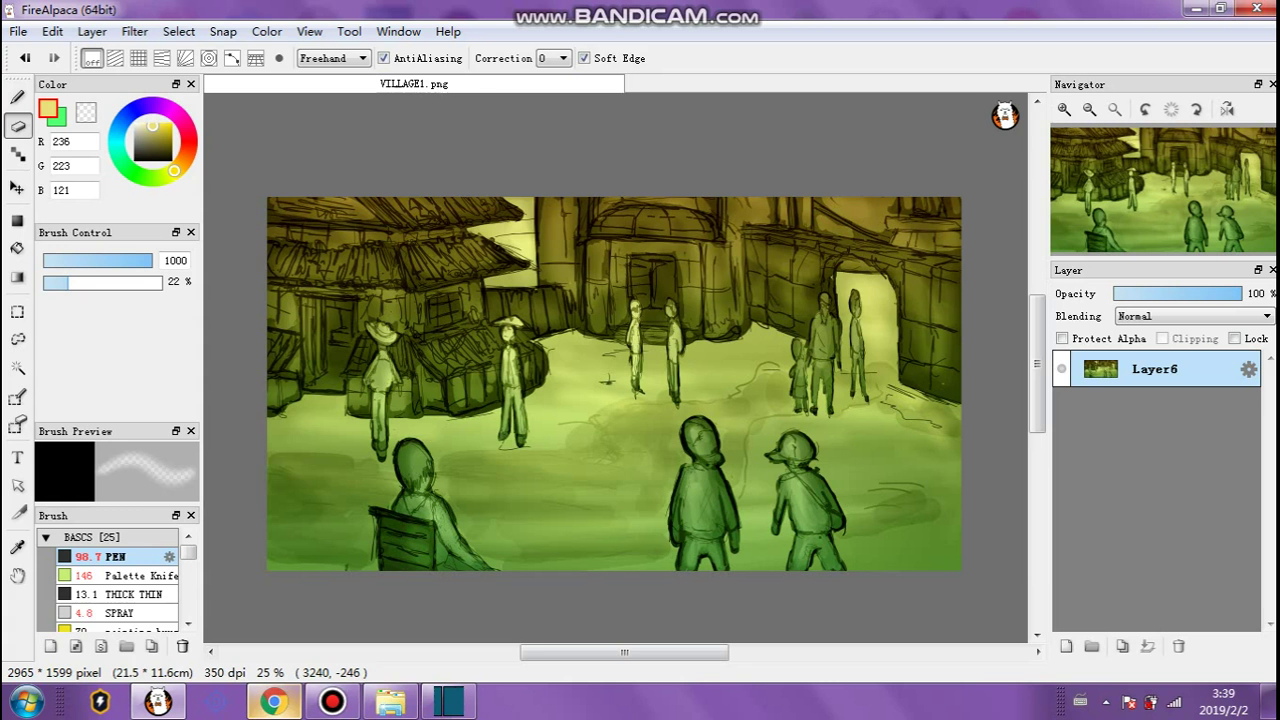
Examine the finished street scene at several zoom levels, with the side panels hidden and shown again.
key("Tab")
scroll(1120, 443, "down", 2)
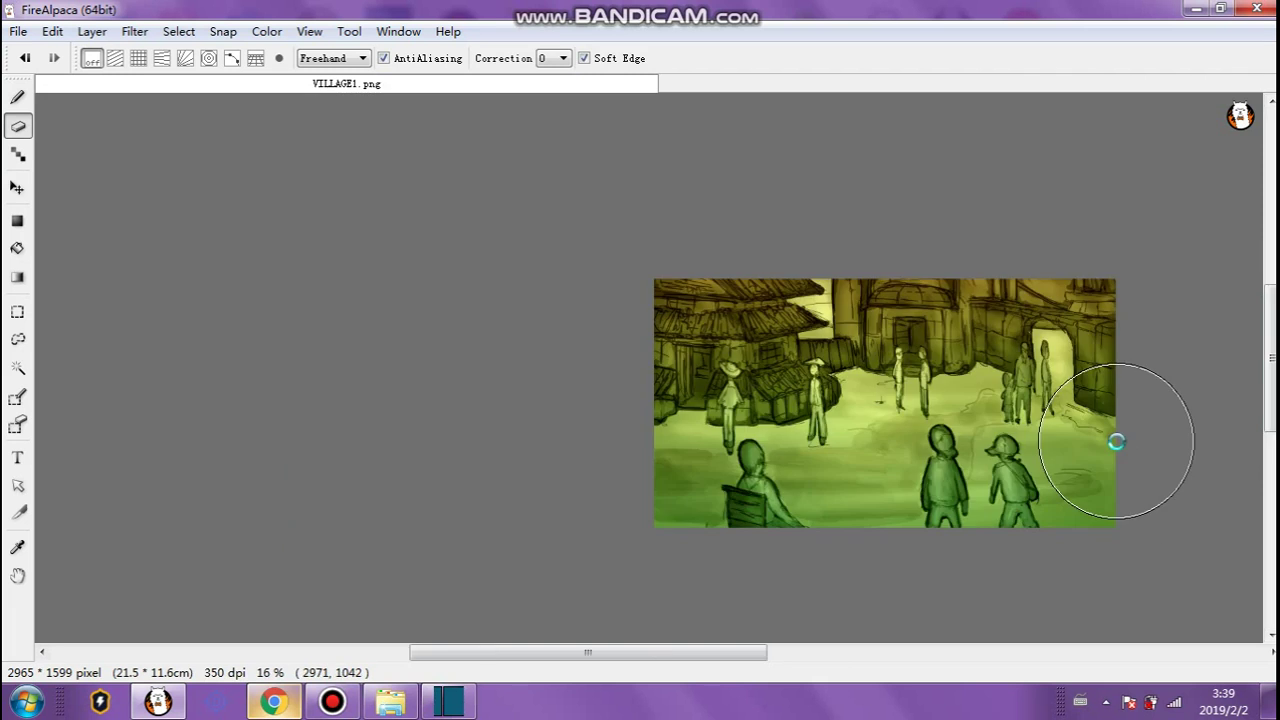
scroll(1120, 445, "up", 3)
left_click_drag(612, 658, 652, 660)
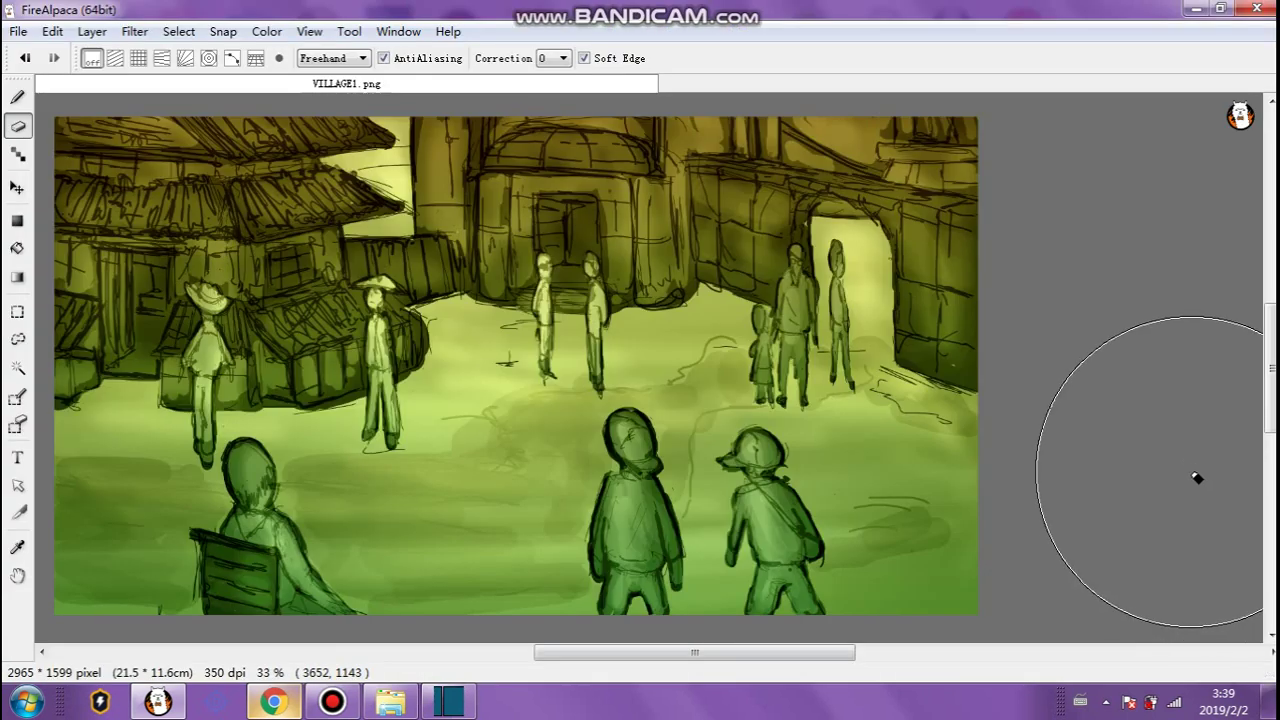
scroll(1191, 473, "up", 1)
scroll(1191, 473, "down", 2)
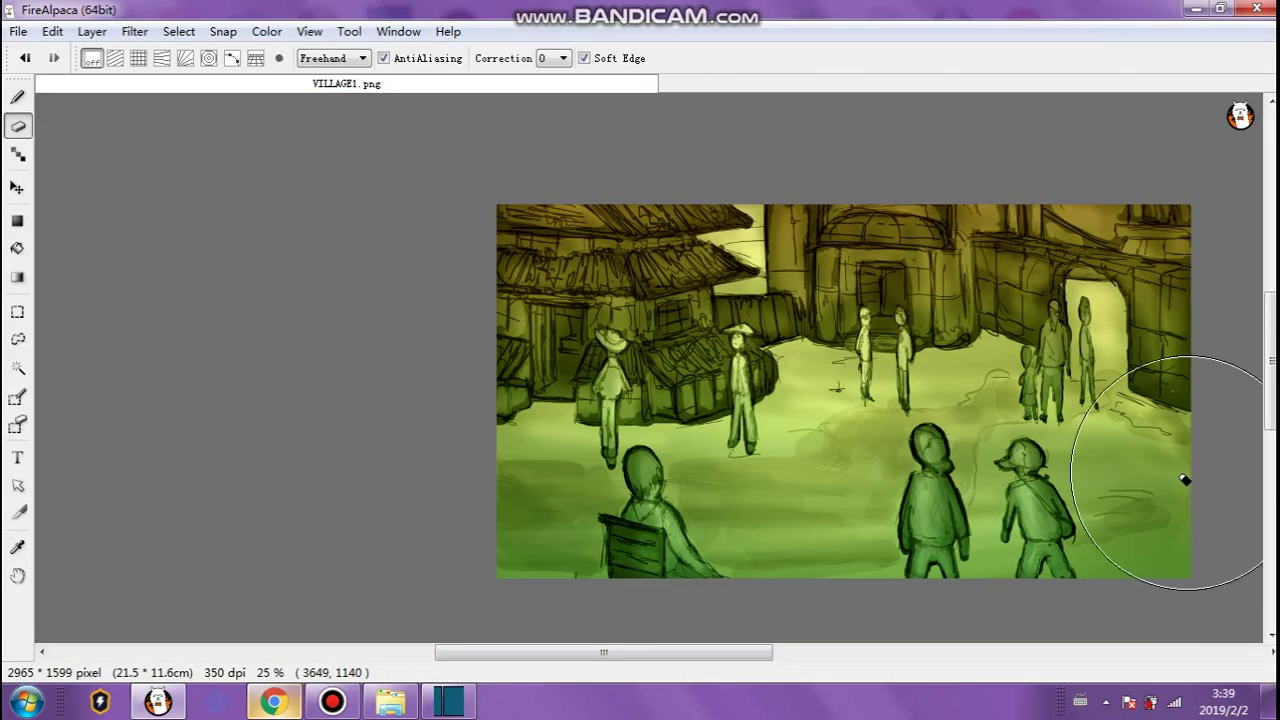
left_click_drag(689, 663, 780, 609)
scroll(849, 563, "up", 1)
scroll(848, 567, "down", 1)
key("Tab")
scroll(857, 493, "down", 1)
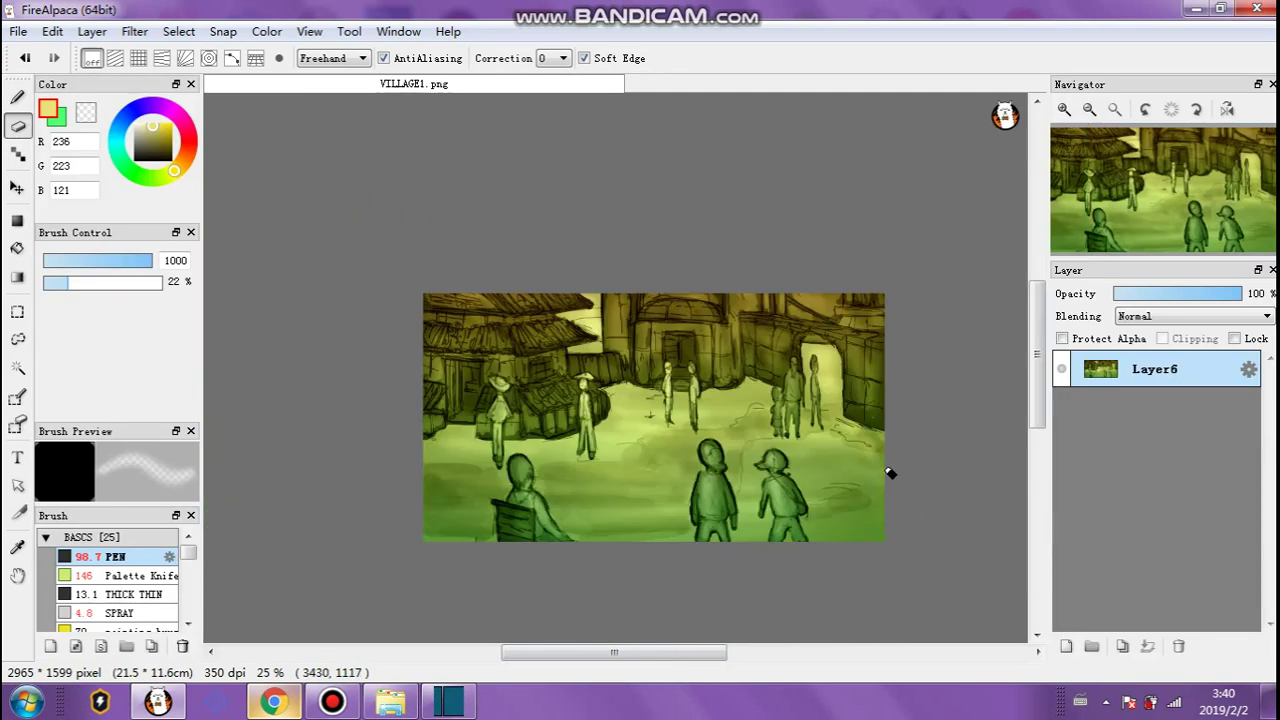
scroll(857, 493, "up", 1)
left_click_drag(566, 657, 556, 662)
scroll(571, 634, "up", 2)
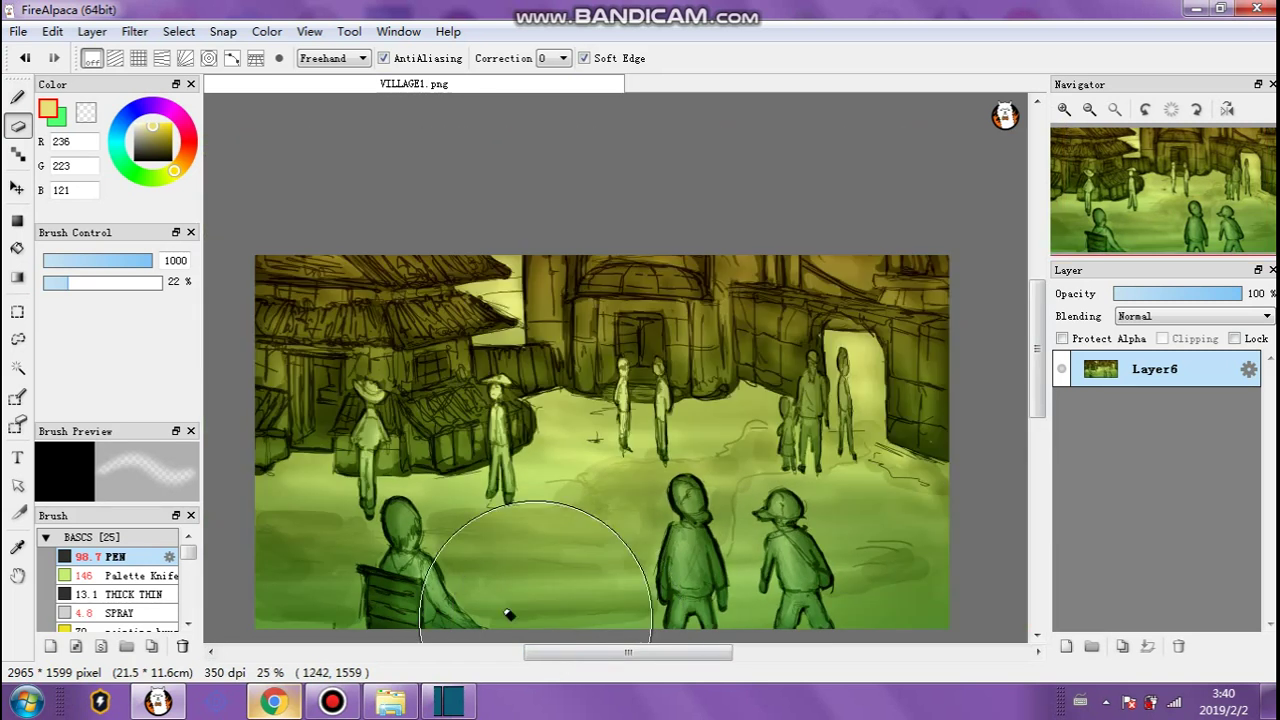
mouse_move(1097, 120)
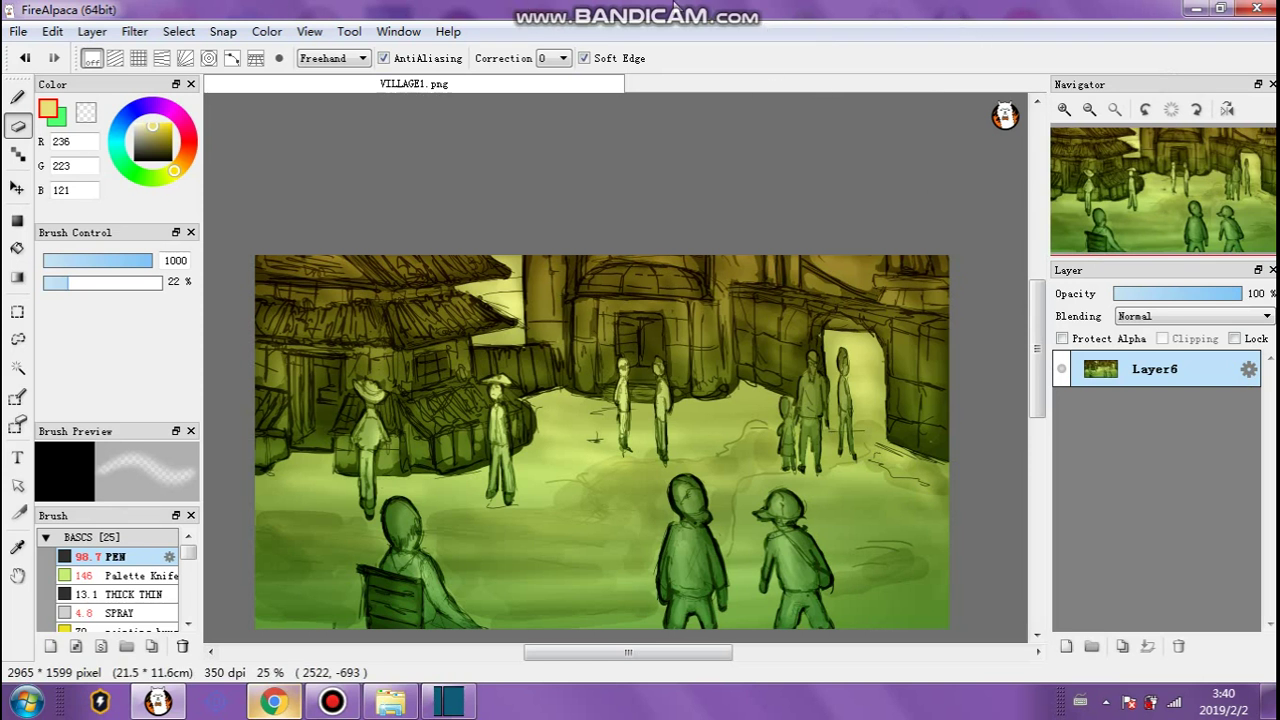
mouse_move(677, 8)
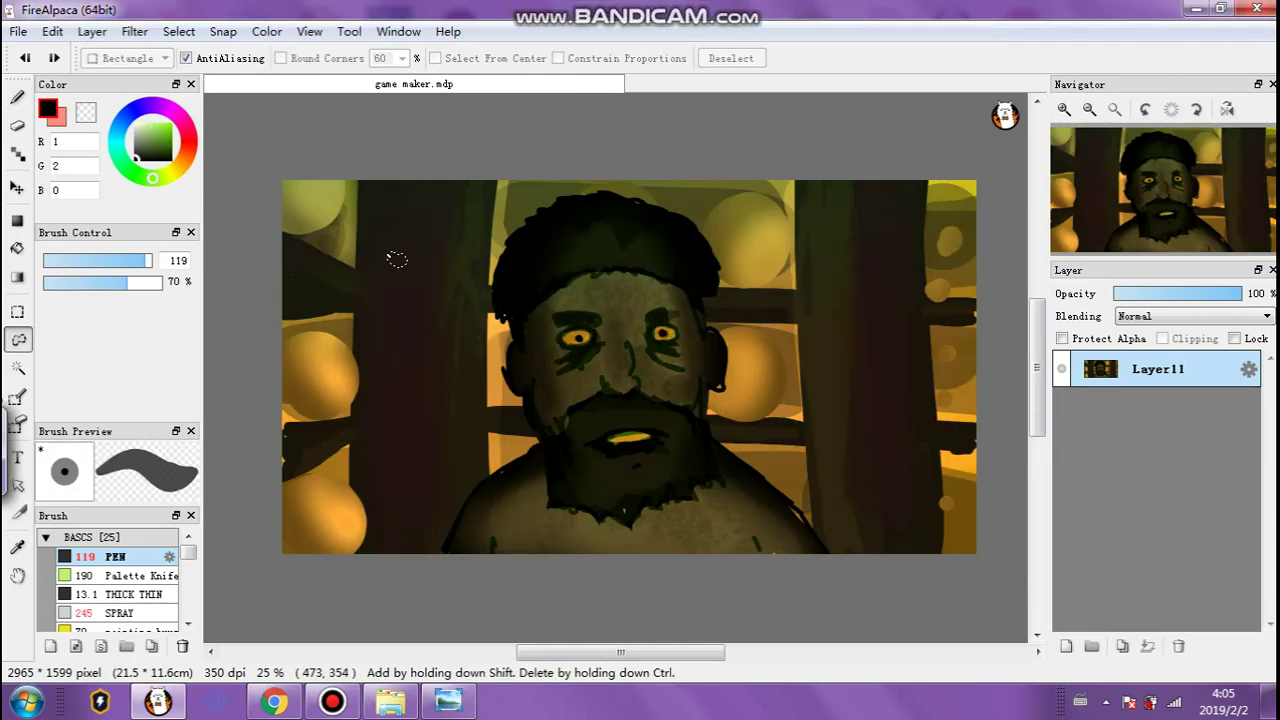
mouse_move(388, 204)
left_mouse_down()
mouse_move(400, 336)
mouse_move(410, 245)
mouse_move(391, 501)
mouse_move(410, 310)
mouse_move(422, 357)
mouse_move(412, 256)
mouse_move(432, 170)
mouse_move(445, 178)
mouse_move(440, 514)
mouse_move(468, 299)
mouse_move(450, 140)
left_mouse_up()
left_click(179, 31)
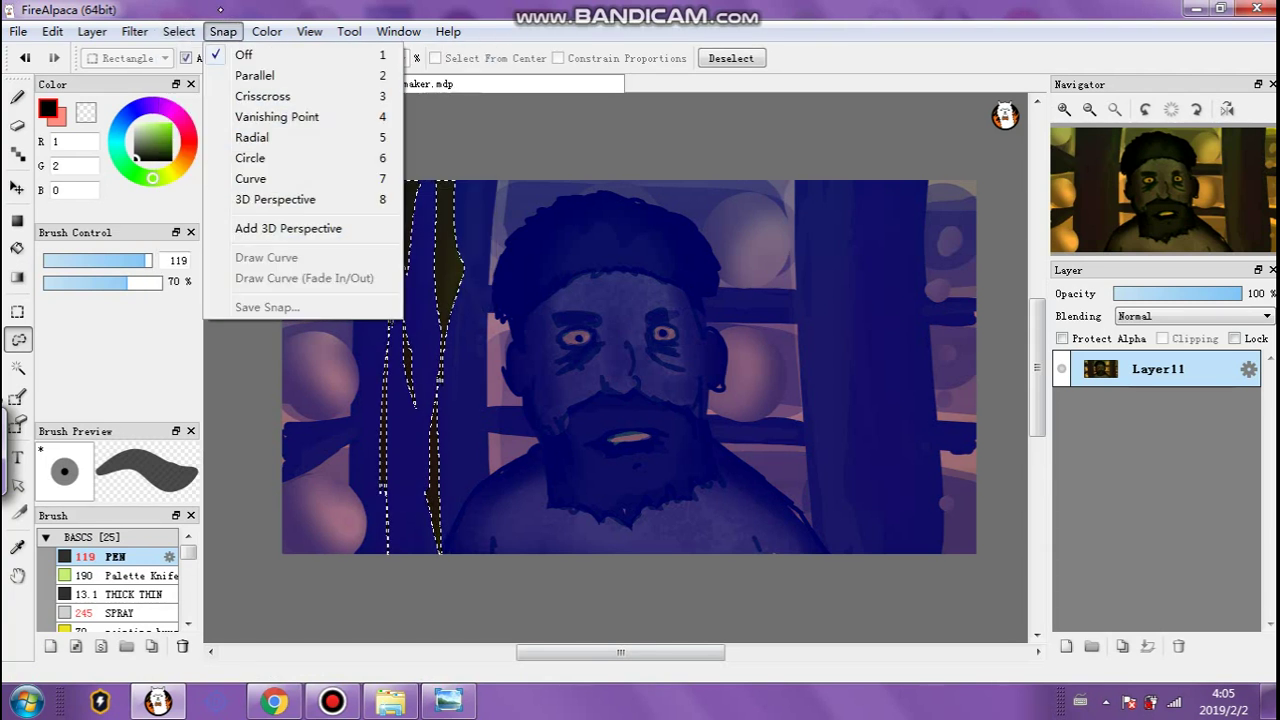
left_click(211, 75)
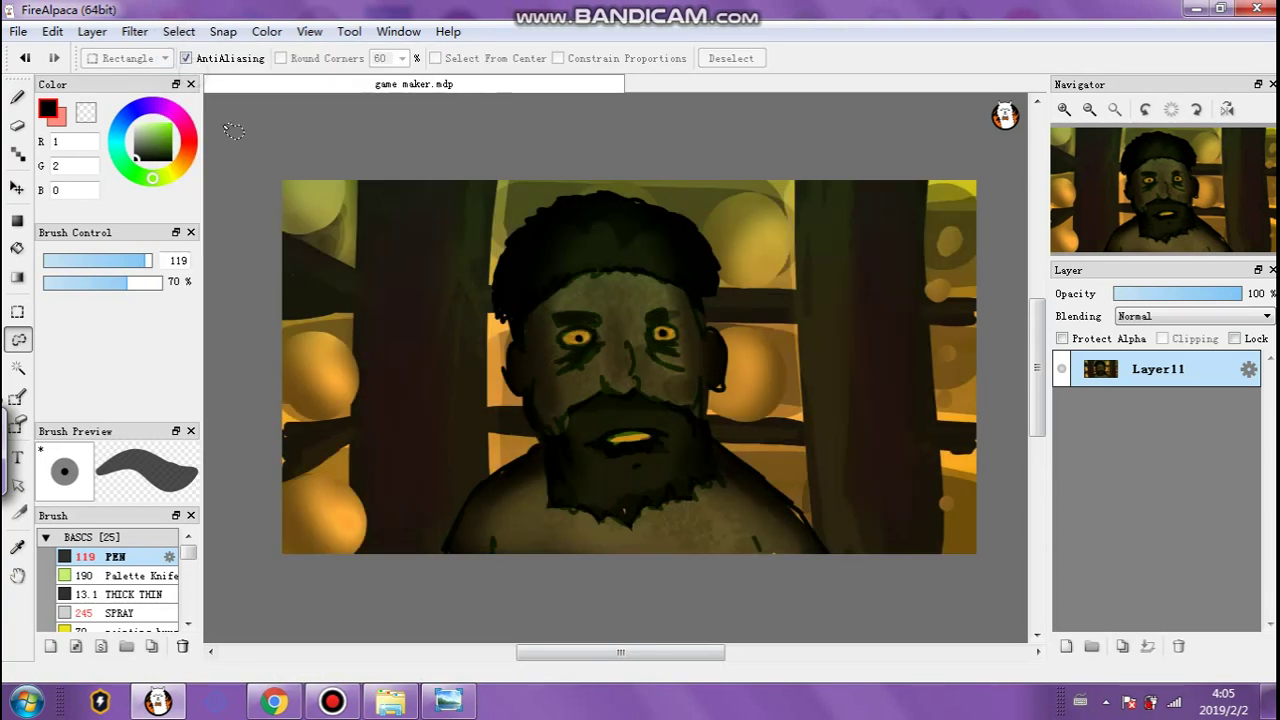
Sample the olive tone (72, 74, 36) from the portrait, set the Pen to size 1000, and undo a trial stroke on the wooden post.
left_click(568, 420, "alt")
left_click(590, 270, "alt")
left_click(593, 270, "alt")
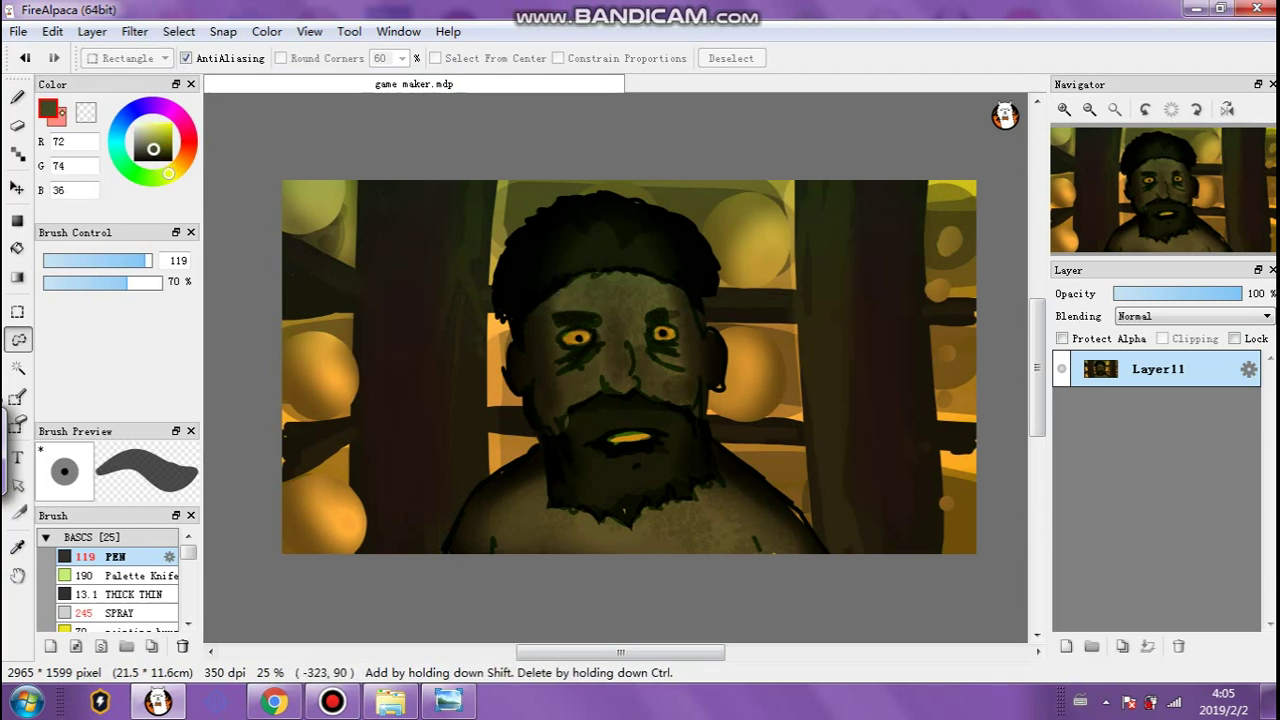
left_click(17, 97)
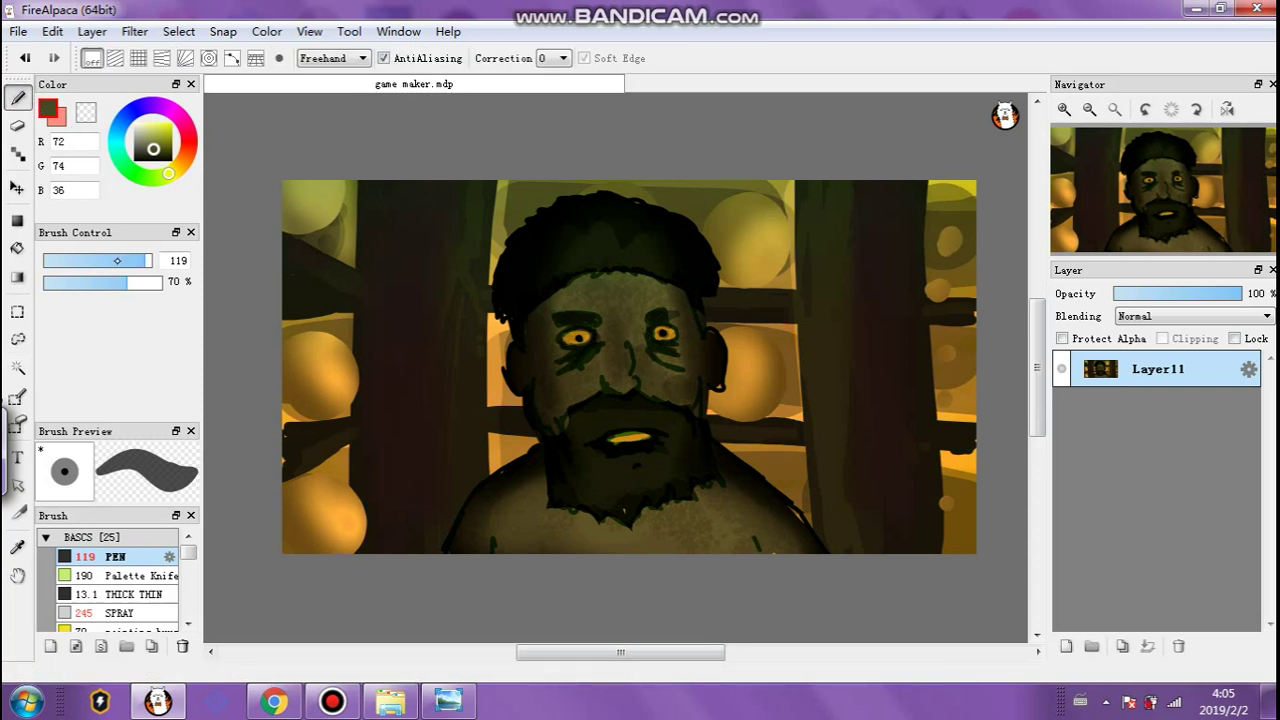
left_click_drag(145, 261, 156, 261)
mouse_move(423, 217)
left_mouse_down()
mouse_move(414, 511)
mouse_move(431, 525)
left_mouse_up()
key("ctrl+z")
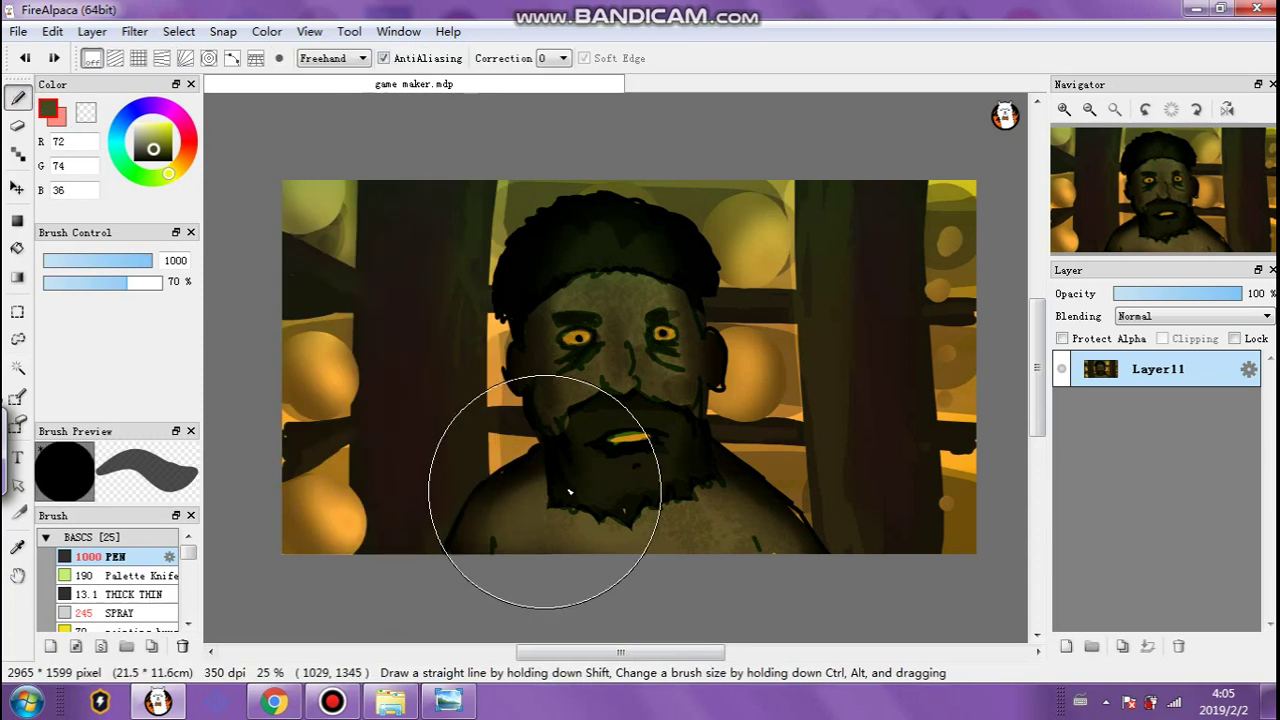
Lasso-select long wood-grain streaks on the post beside the man and turn off Highlight Outside for the selection.
left_click(17, 339)
mouse_move(414, 244)
left_mouse_down()
mouse_move(402, 197)
mouse_move(427, 298)
mouse_move(398, 510)
mouse_move(411, 283)
mouse_move(413, 530)
mouse_move(431, 370)
mouse_move(466, 489)
mouse_move(426, 111)
mouse_move(455, 95)
left_mouse_up()
key("b")
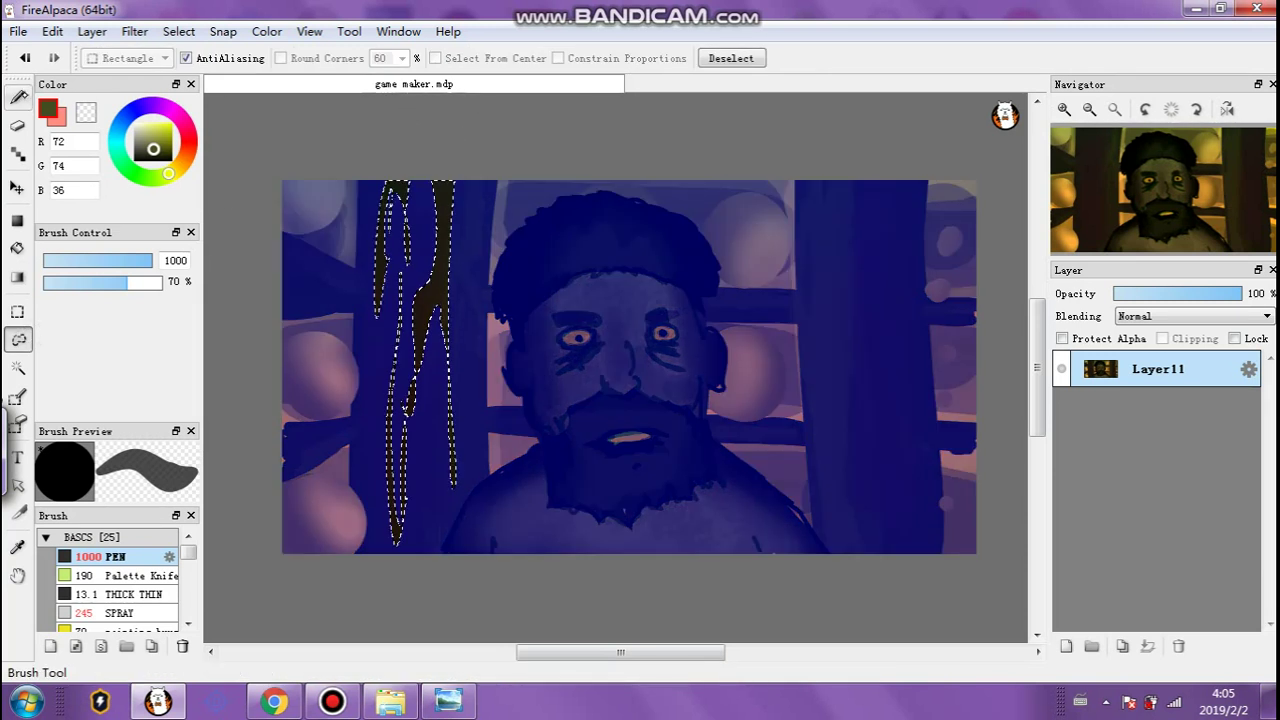
left_click(179, 31)
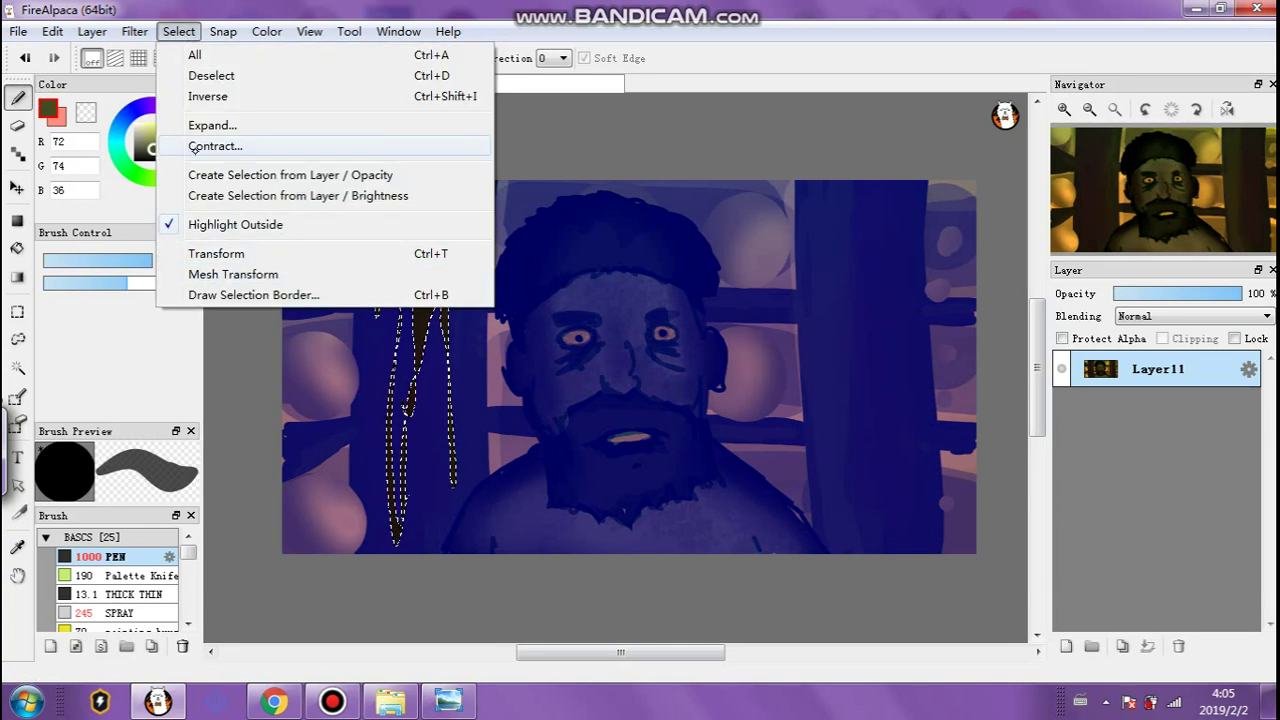
left_click(200, 224)
mouse_move(420, 598)
left_mouse_down()
mouse_move(436, 516)
mouse_move(400, 429)
mouse_move(374, 480)
mouse_move(405, 454)
left_mouse_up()
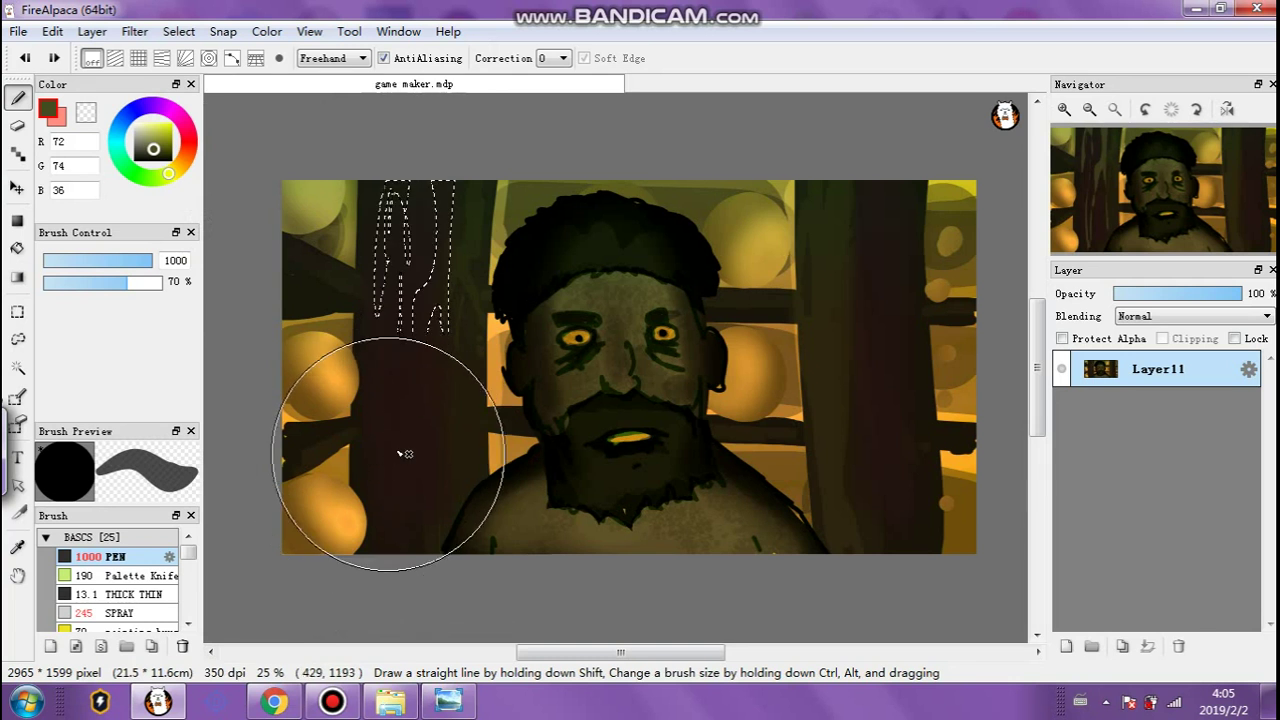
Add a new layer above the portrait with Multiply blending and 58% opacity for shading the selected streaks.
left_click(1066, 646)
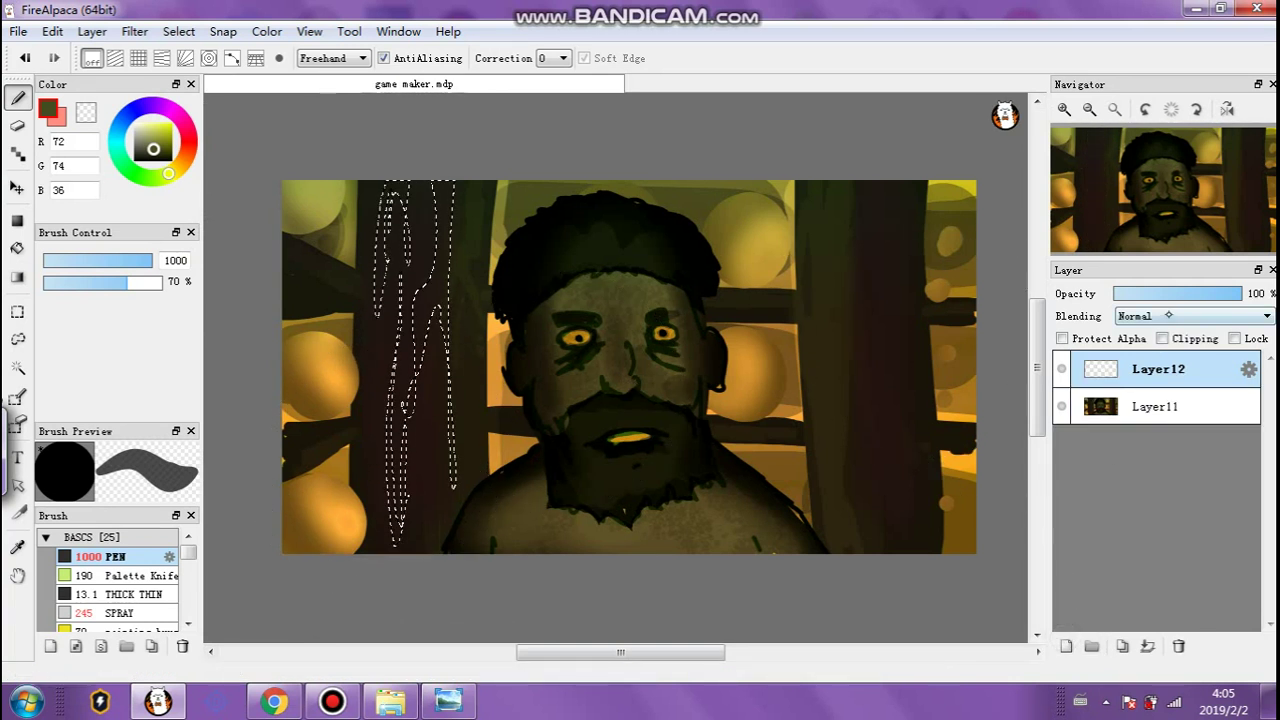
left_click(1168, 315)
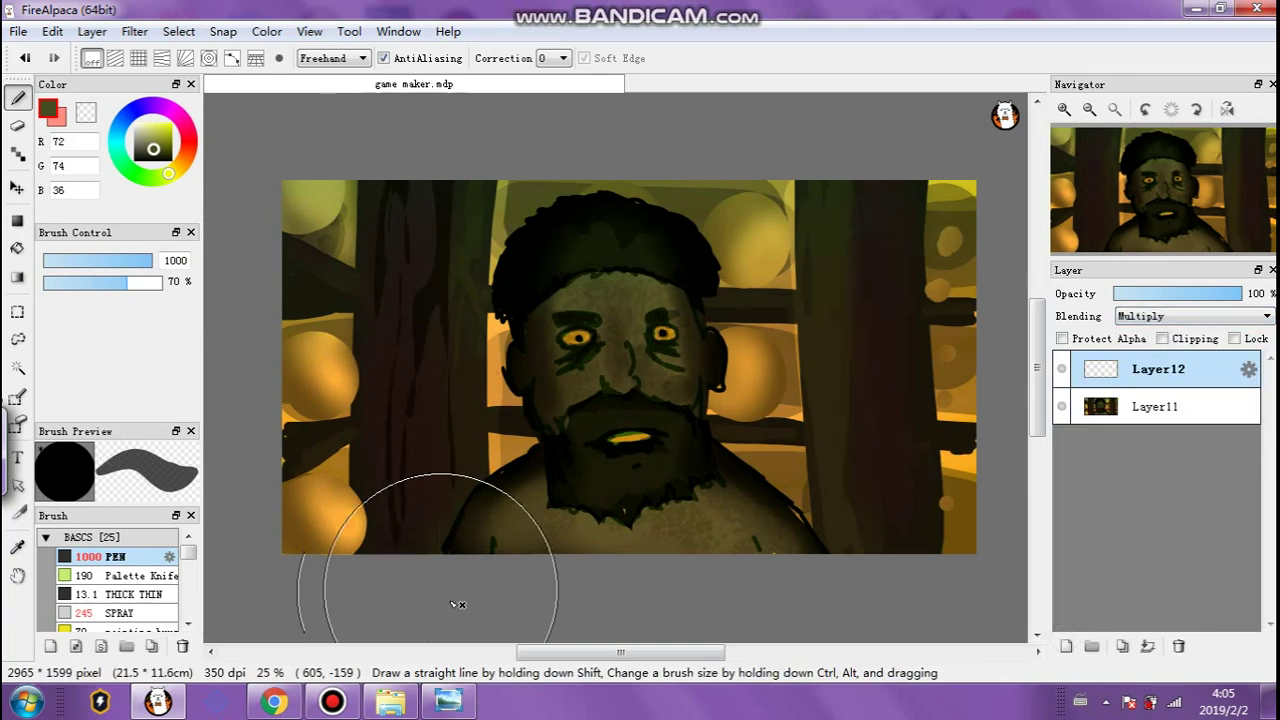
left_click(1188, 293)
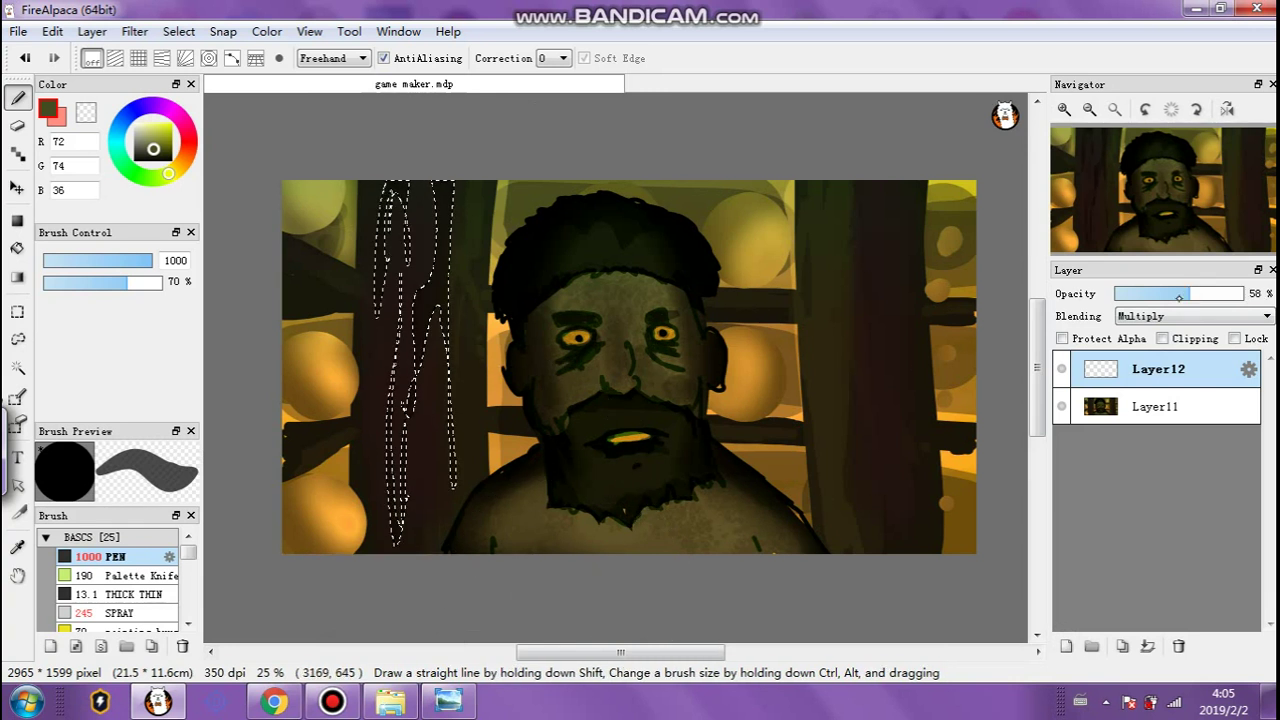
Deselect the shaded streaks on the post and set the Multiply shading layer's opacity to 30%.
left_click(179, 31)
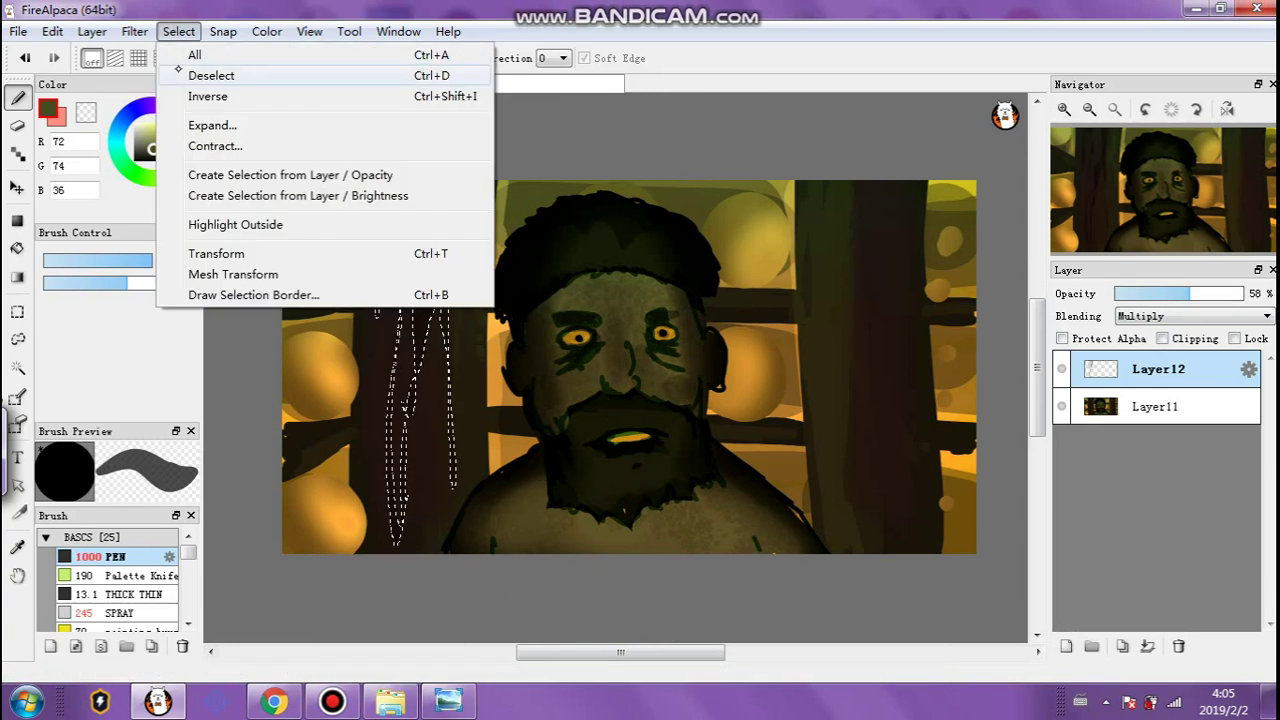
left_click(195, 72)
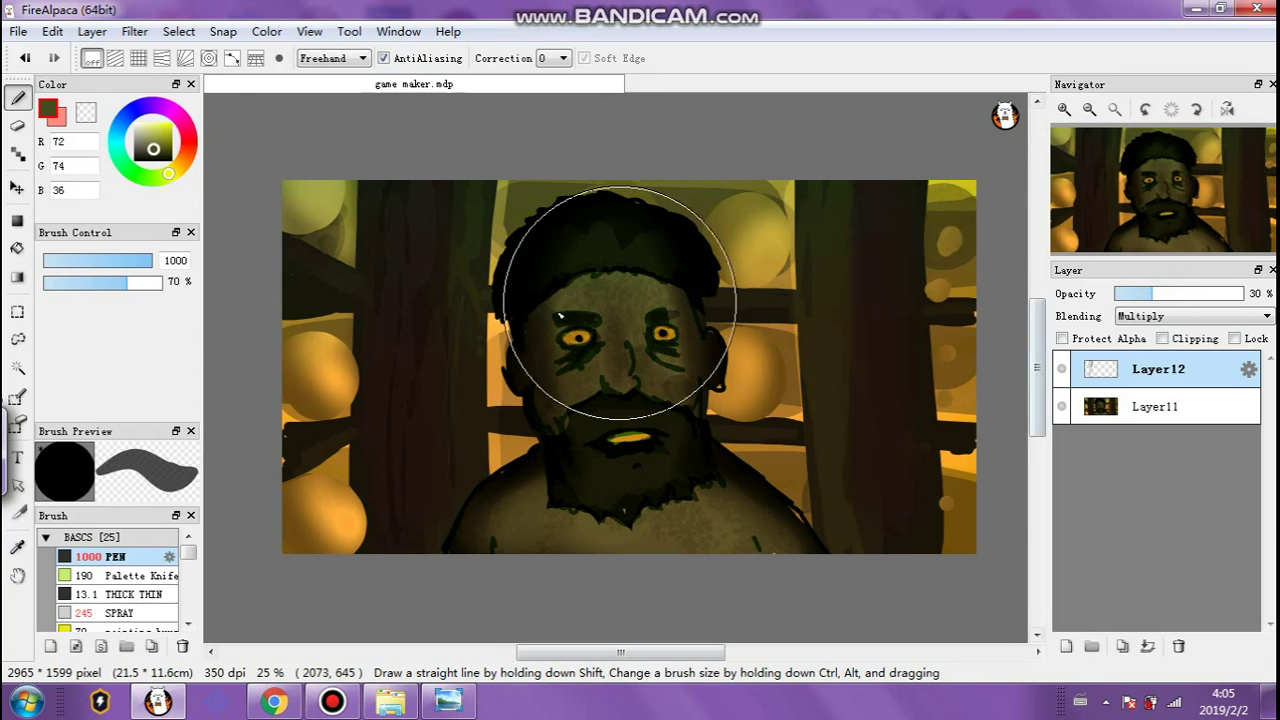
Lasso-select long, irregular wood-grain streaks running the full height of the other post, on the earring side of the man.
left_click(18, 338)
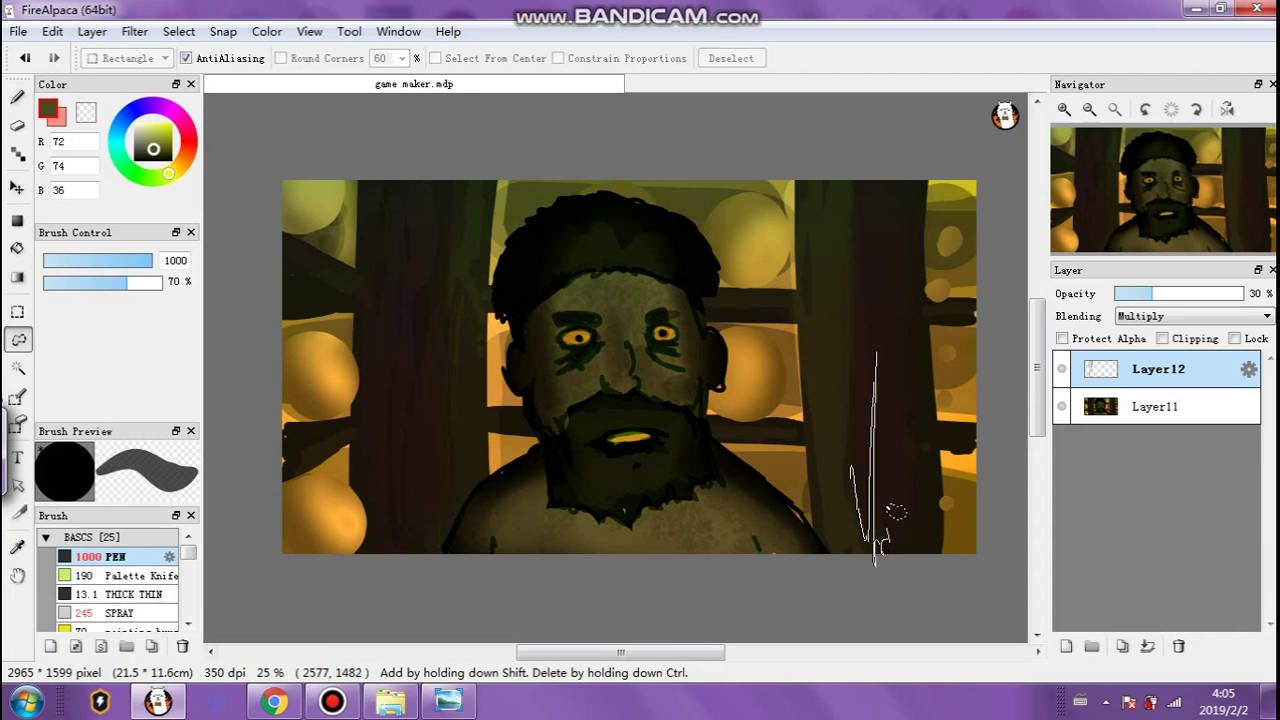
left_click_drag(907, 542, 894, 468)
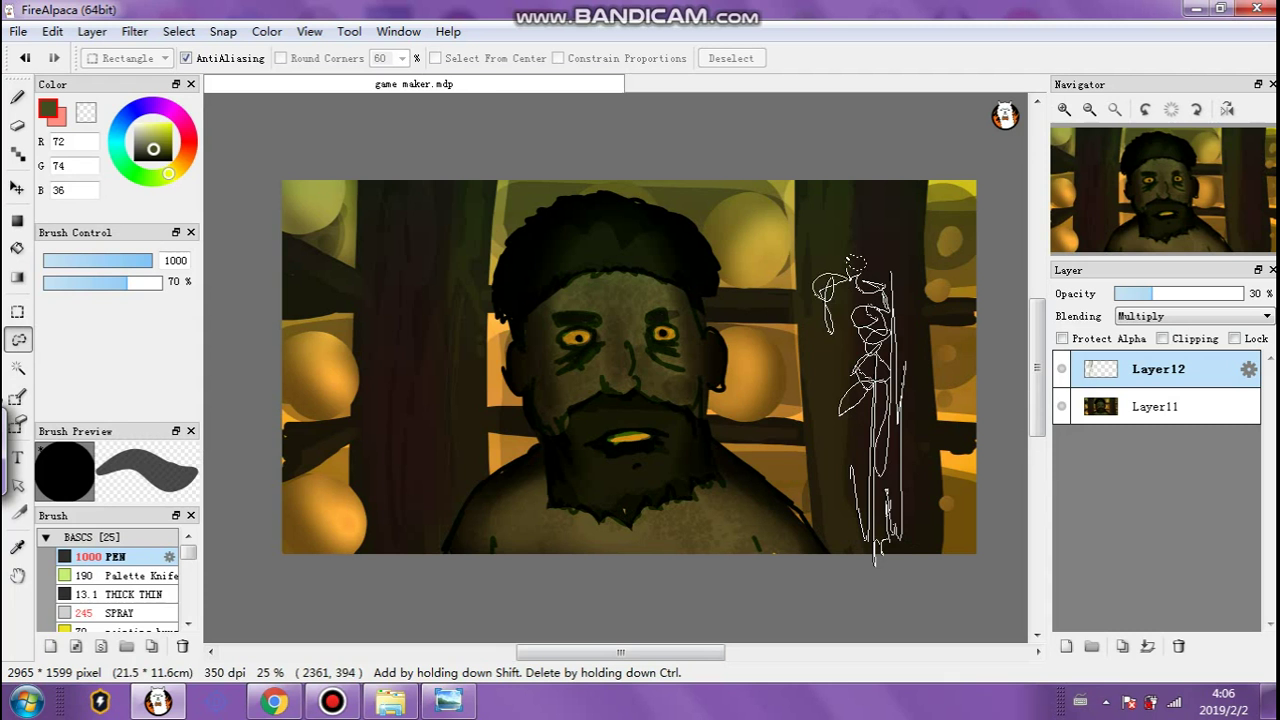
mouse_move(823, 328)
left_mouse_down()
mouse_move(827, 388)
mouse_move(835, 459)
mouse_move(856, 421)
mouse_move(848, 337)
left_mouse_up()
mouse_move(916, 298)
left_mouse_down()
mouse_move(947, 510)
mouse_move(884, 250)
left_mouse_up()
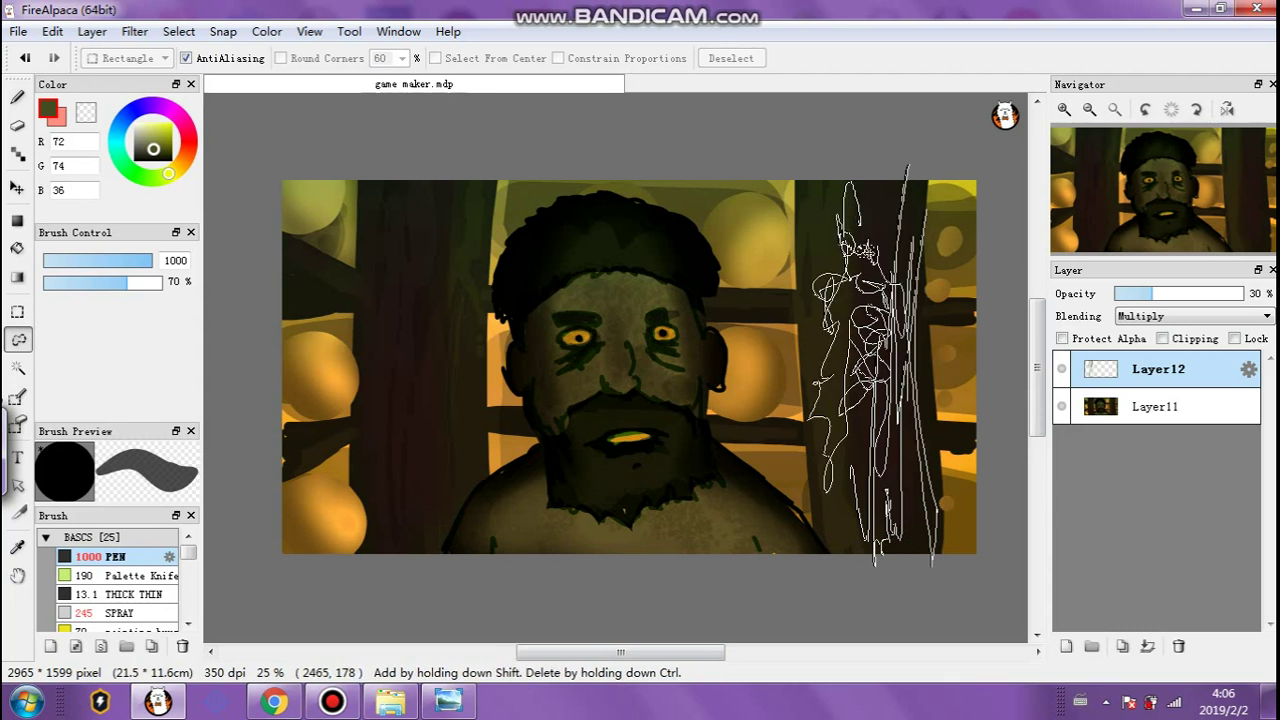
left_click_drag(876, 560, 876, 562)
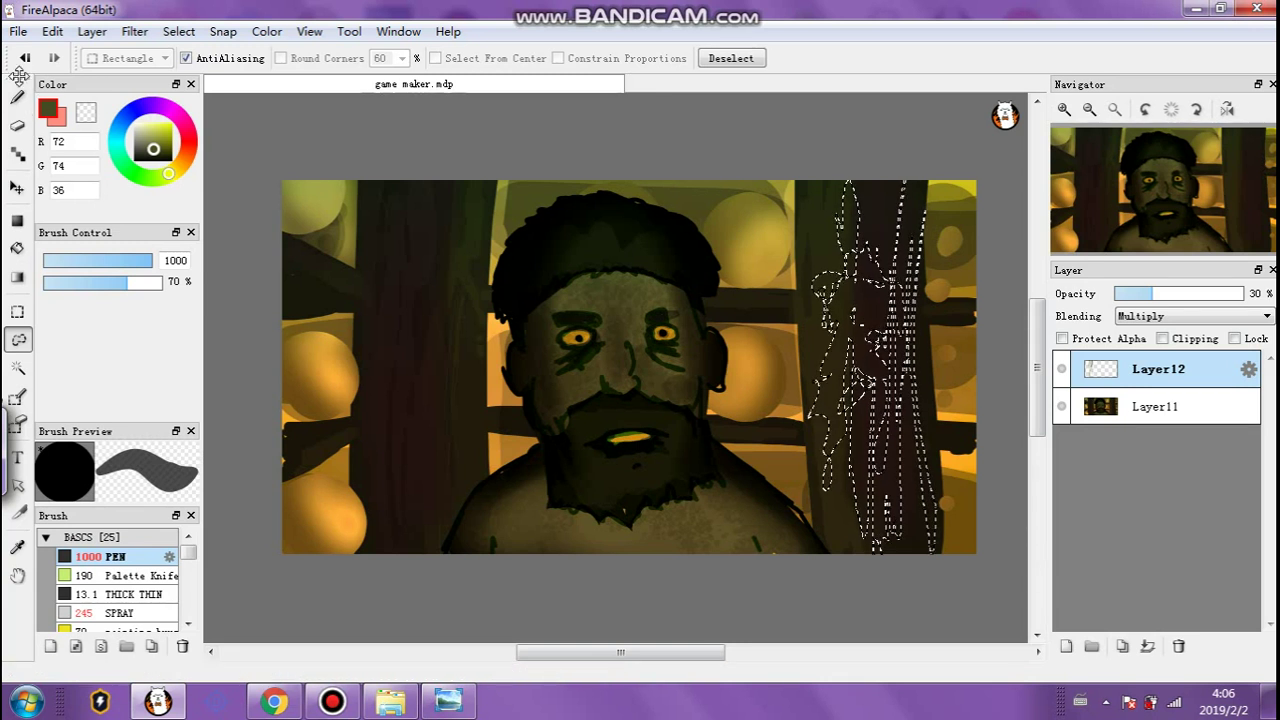
Sample the dark olive tone (39, 41, 17) from the post, paint the selected streaks with the Pen, and deselect them.
key("alt")
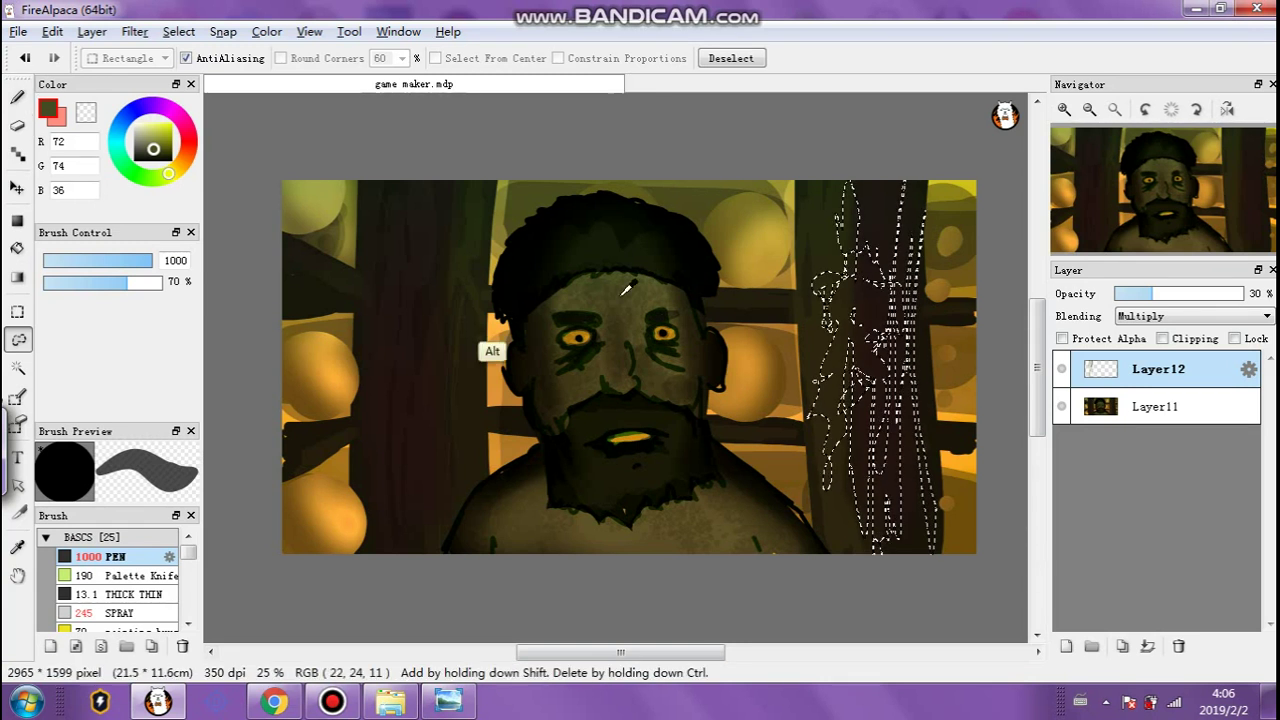
left_click(828, 226, "alt")
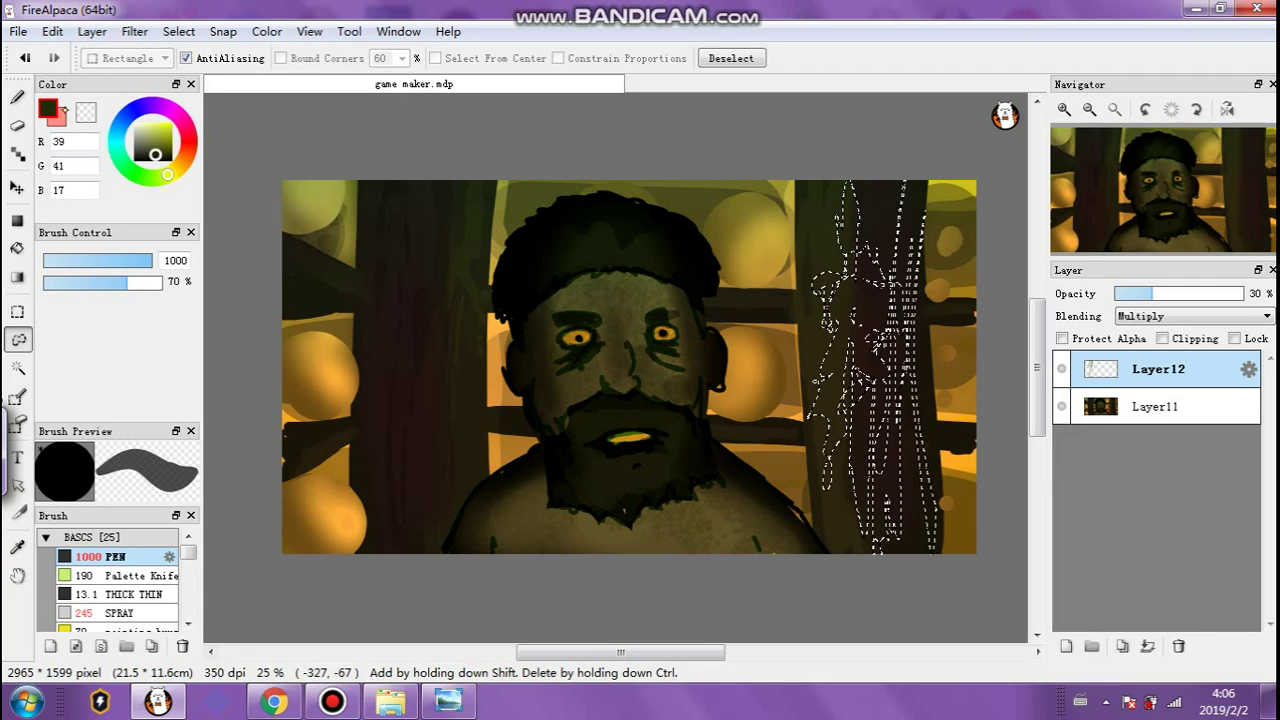
left_click(17, 97)
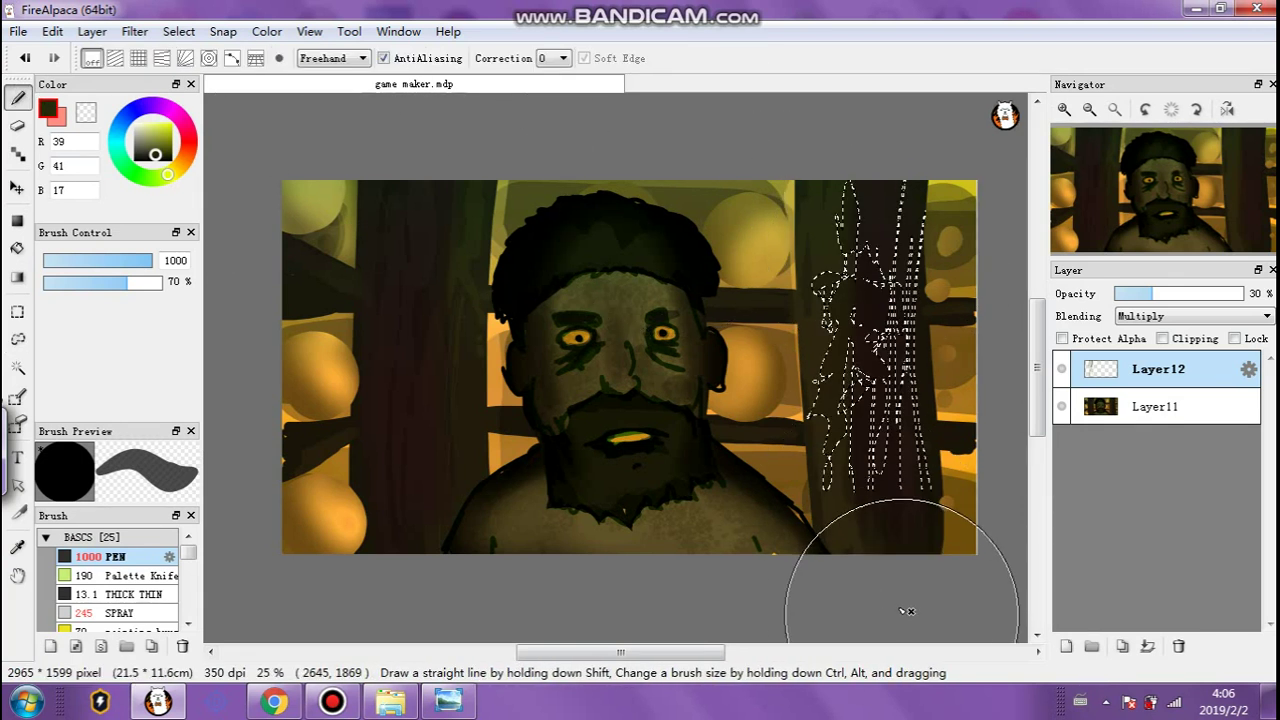
left_click(179, 31)
left_click(200, 75)
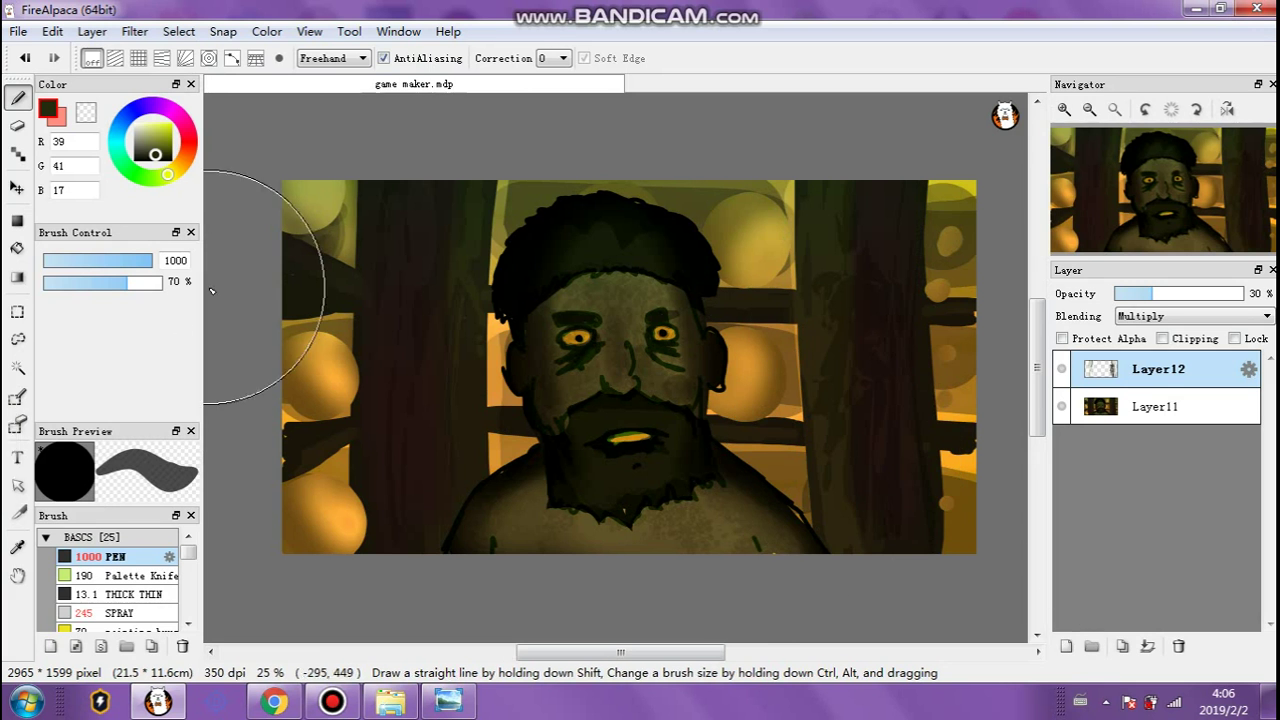
left_click(163, 32)
mouse_move(141, 33)
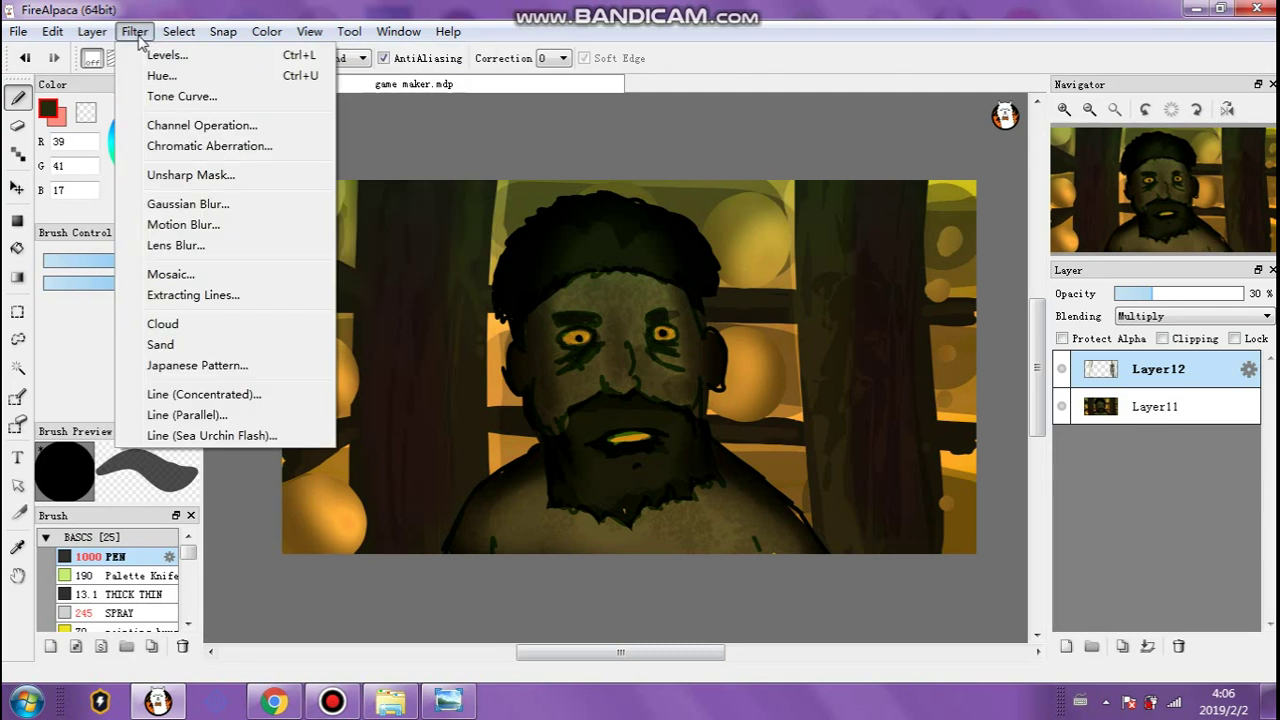
left_click(158, 55)
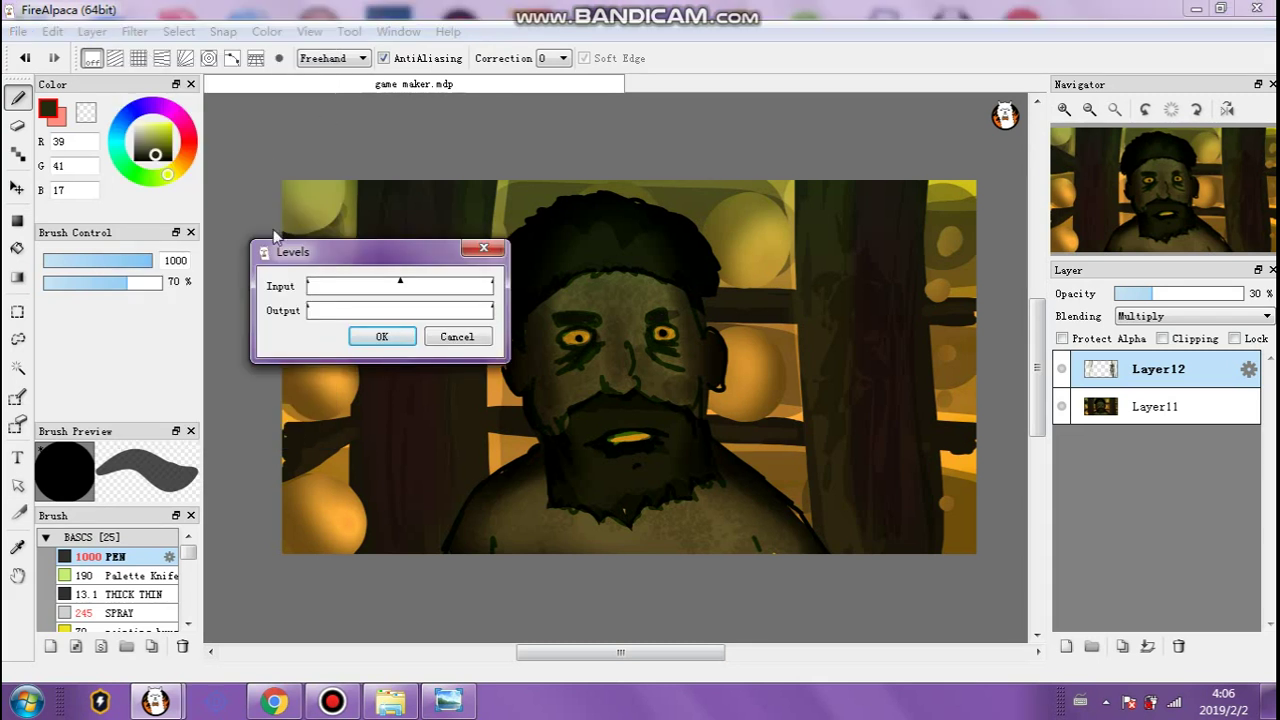
left_click(412, 340)
Merge the shading layer into the portrait and apply Levels with the input white point and midtone lowered slightly.
left_click(1148, 646)
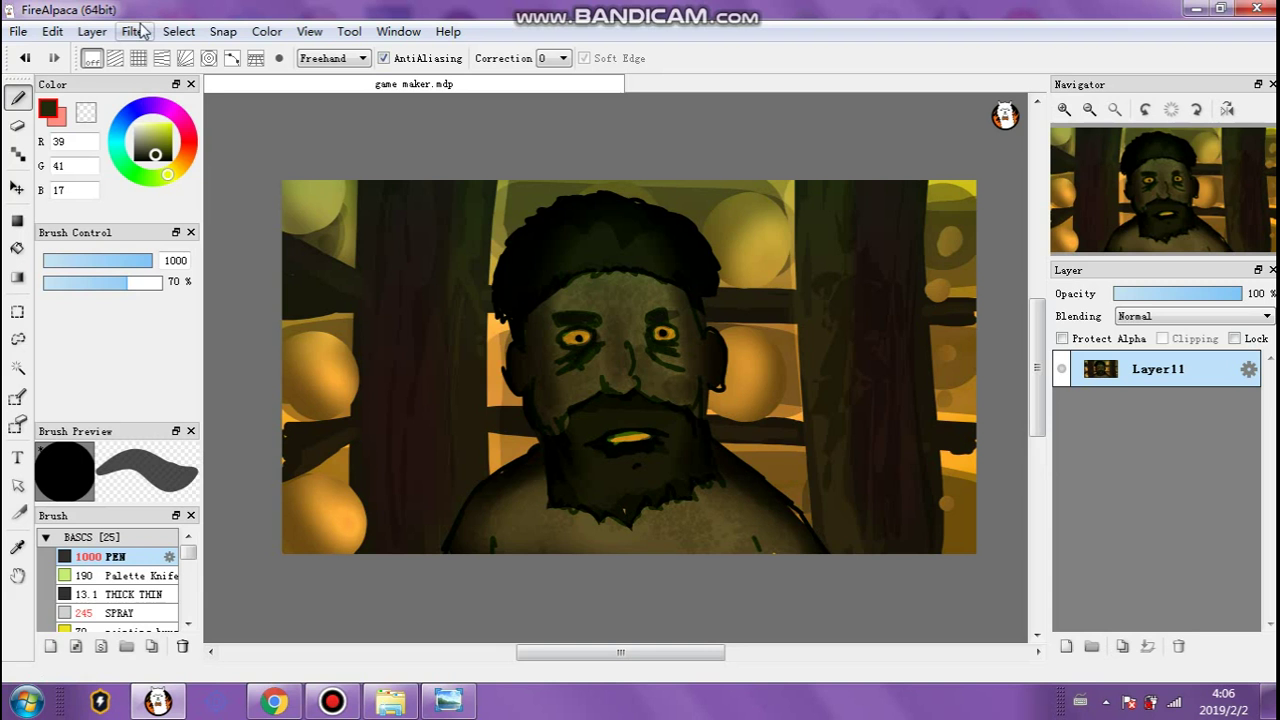
left_click(134, 31)
left_click(158, 55)
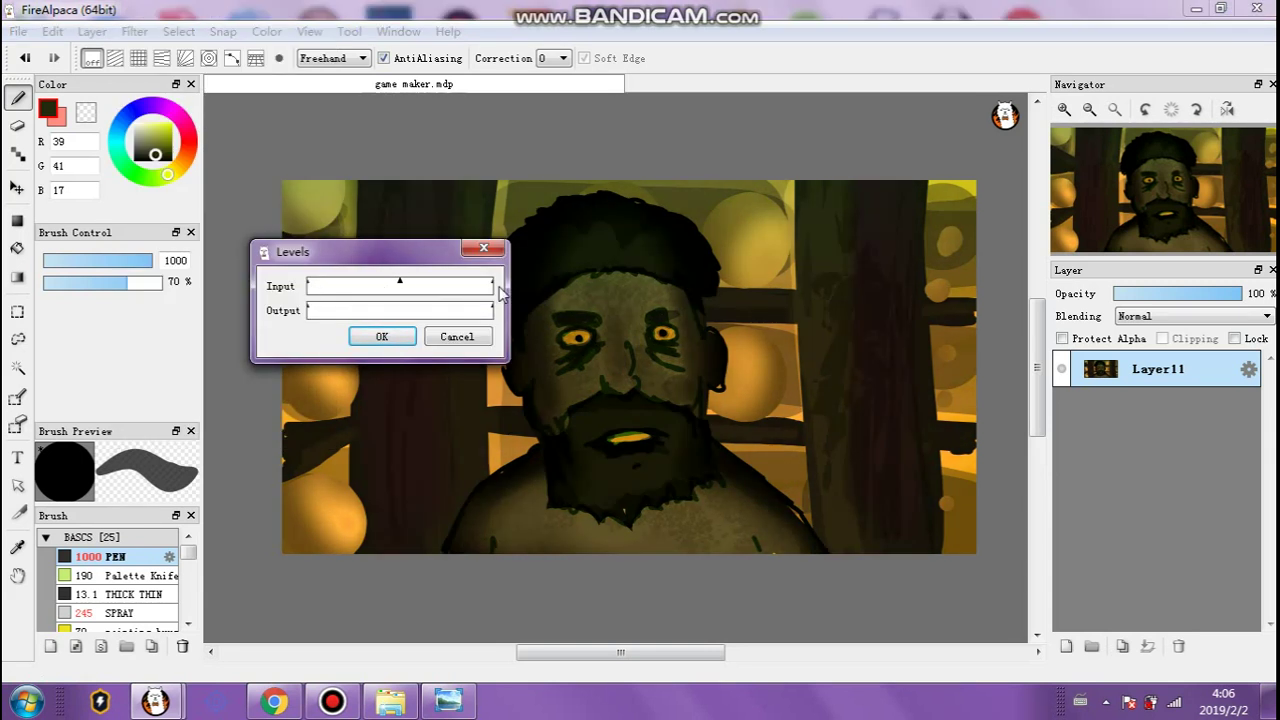
mouse_move(487, 290)
left_mouse_down()
mouse_move(452, 297)
mouse_move(472, 296)
left_mouse_up()
mouse_move(387, 287)
left_mouse_down()
mouse_move(372, 288)
mouse_move(384, 288)
left_mouse_up()
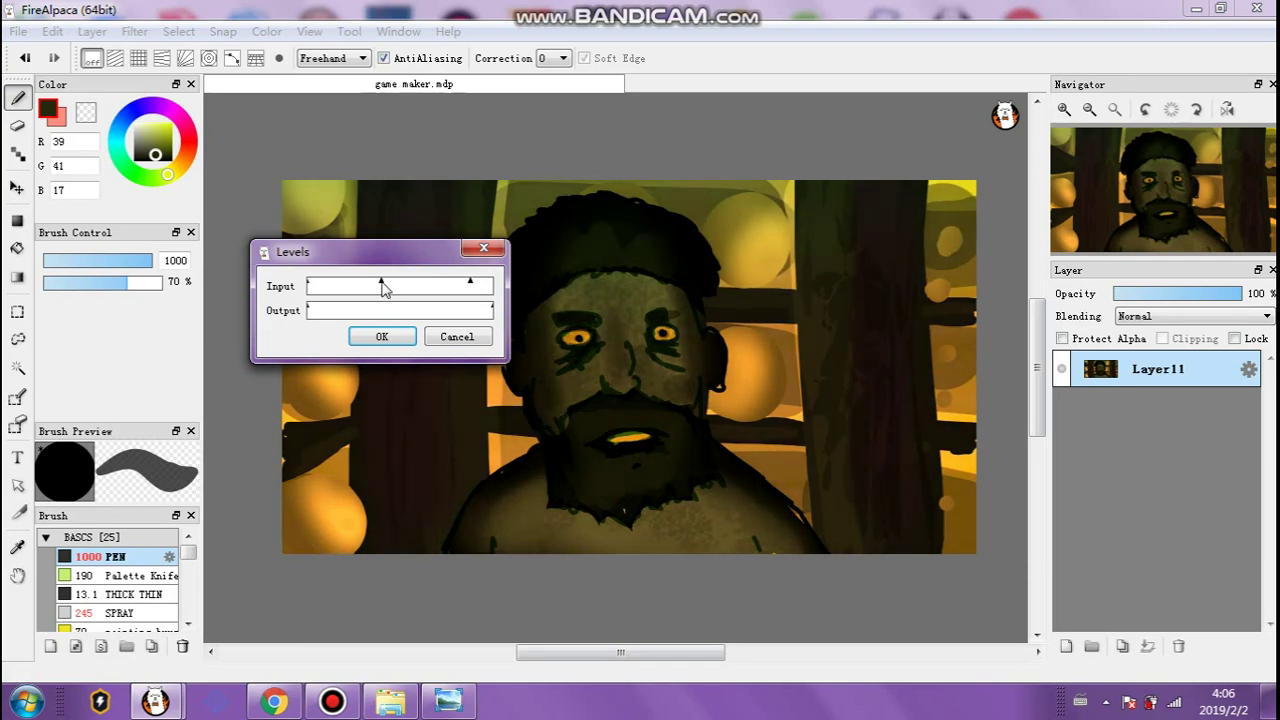
left_click(366, 338)
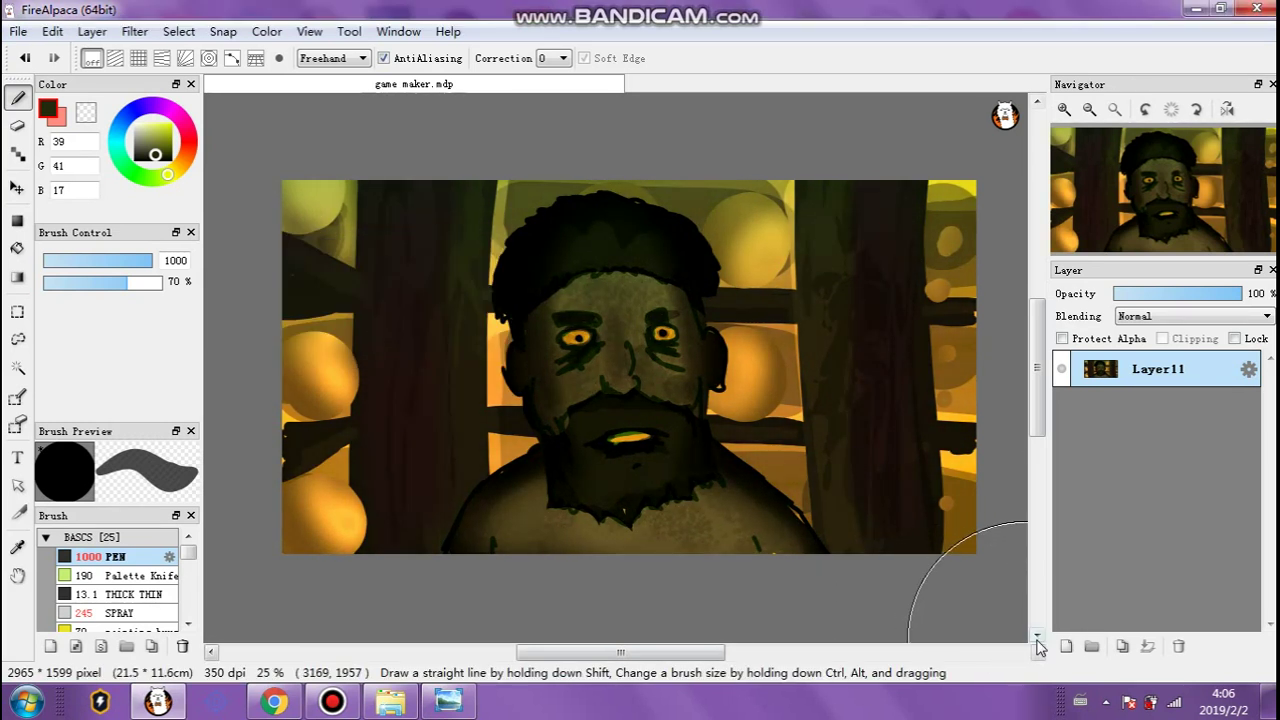
Add a new layer above the portrait with Hard Light blending and choose the pale yellow colour (224, 212, 147).
left_click(1066, 645)
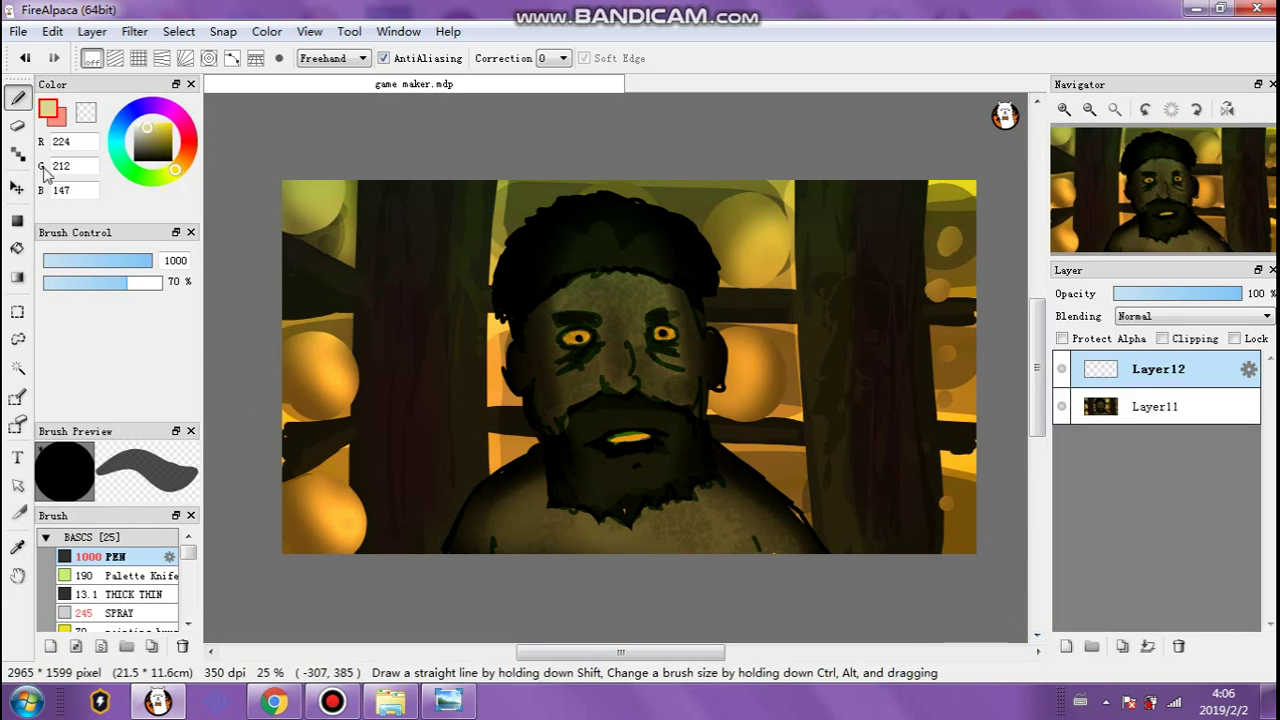
left_click(1163, 316)
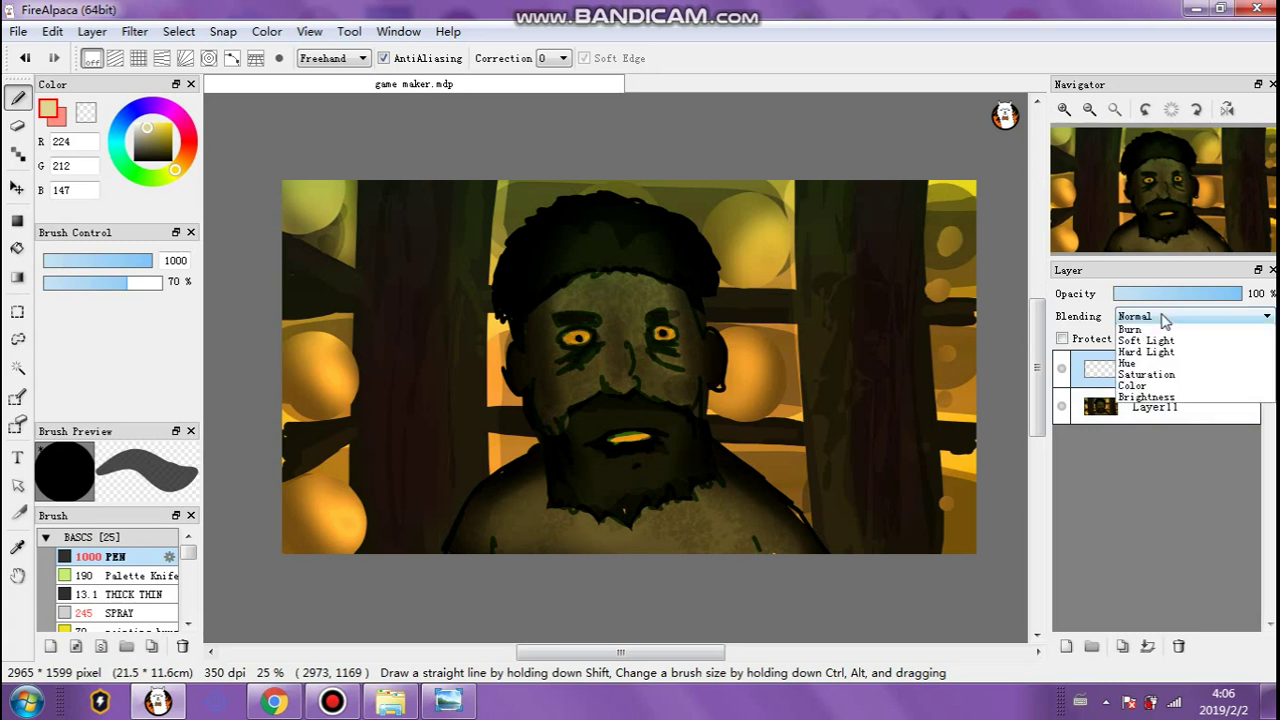
left_click(1147, 466)
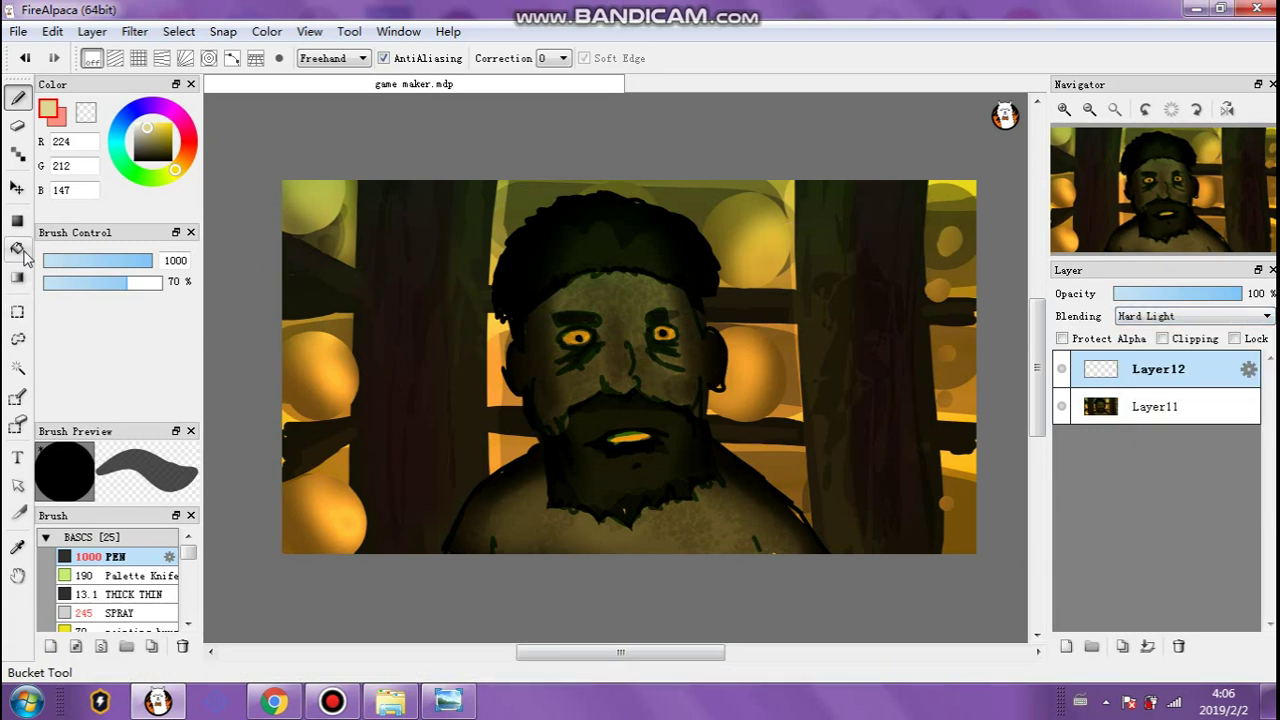
Set the Spray brush to size 1000 and spray a soft pale-yellow glow over both posts and the background lights.
left_click(120, 613)
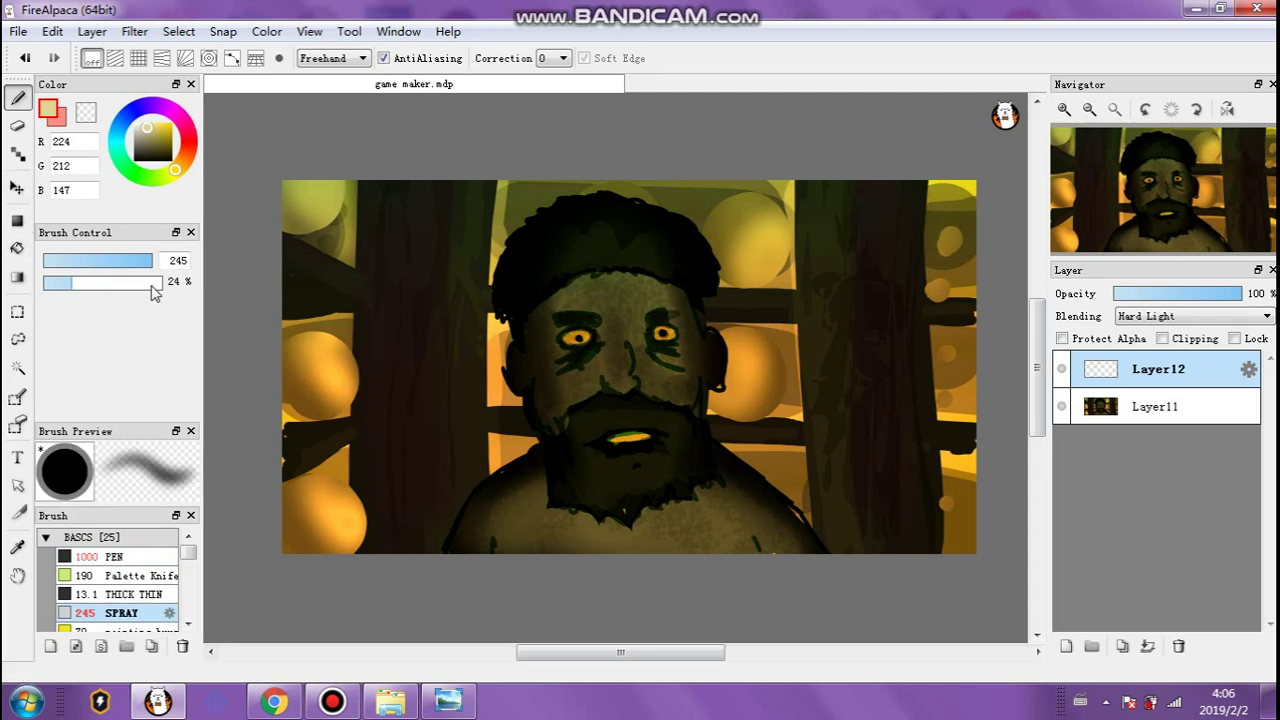
left_click_drag(138, 264, 158, 262)
left_click_drag(371, 329, 366, 343)
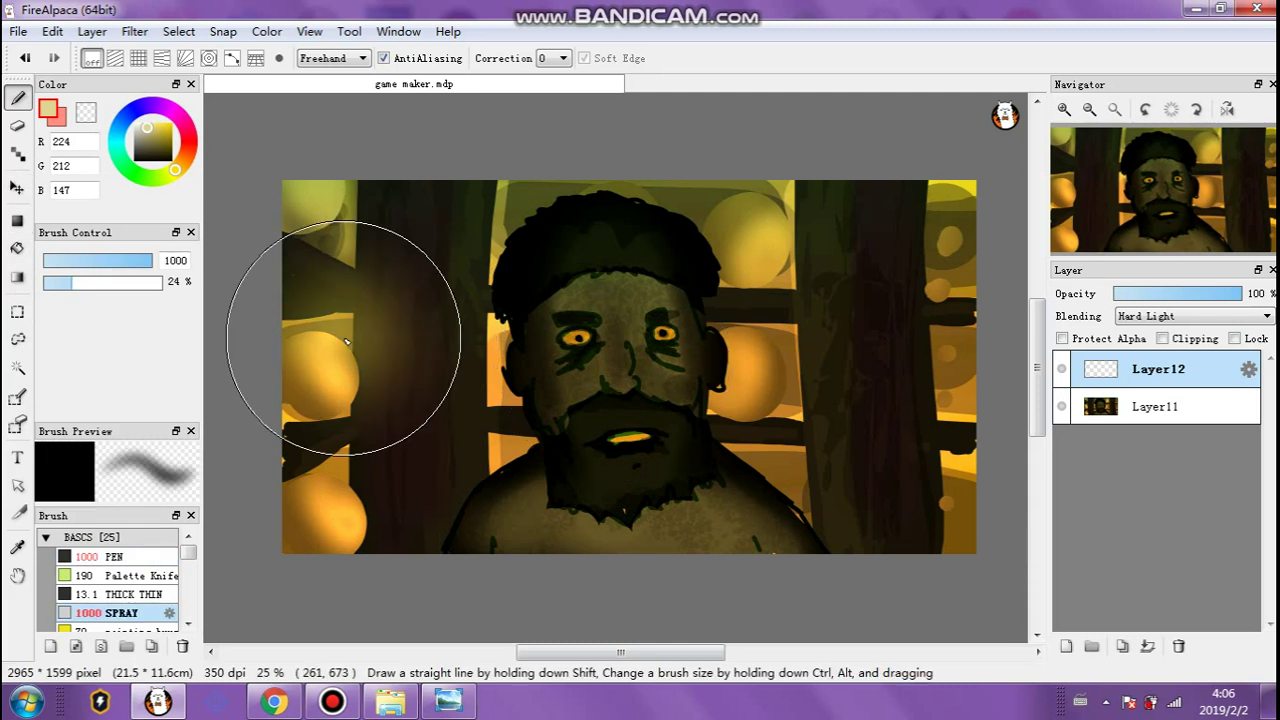
mouse_move(360, 430)
left_mouse_down()
mouse_move(336, 492)
mouse_move(667, 422)
mouse_move(729, 374)
mouse_move(776, 376)
left_mouse_up()
left_click_drag(769, 262, 773, 264)
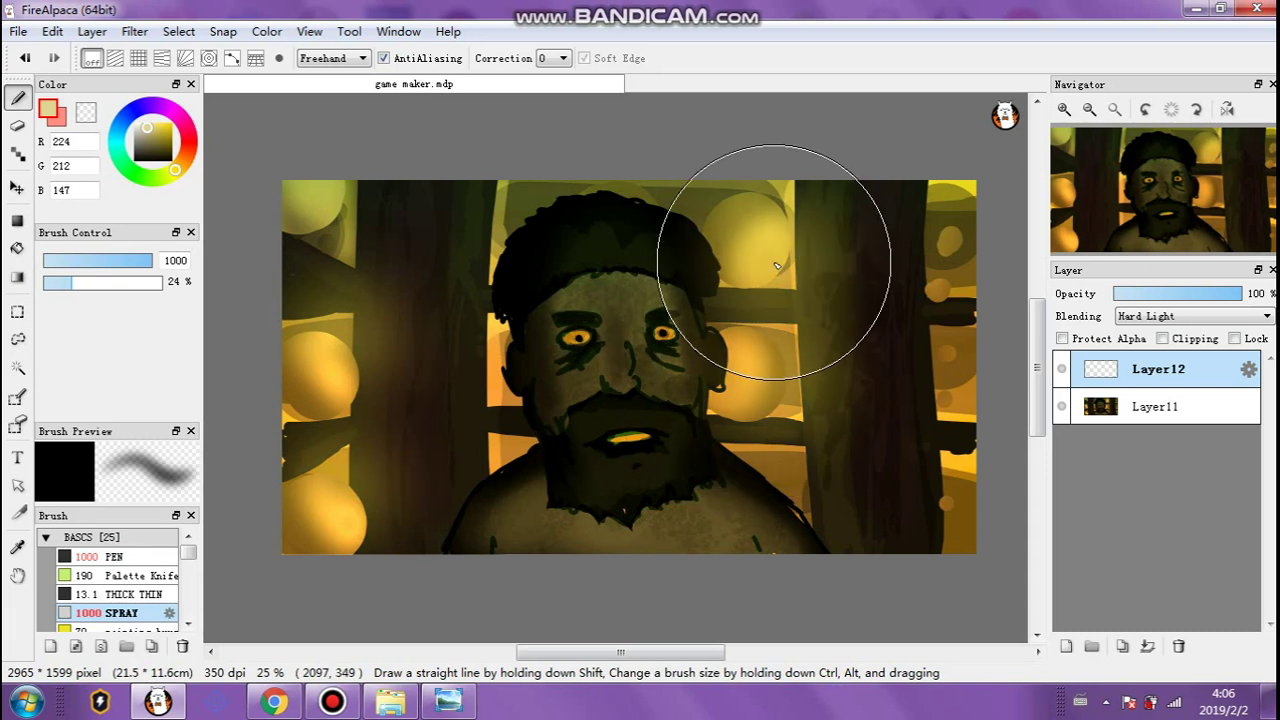
left_click_drag(959, 238, 966, 187)
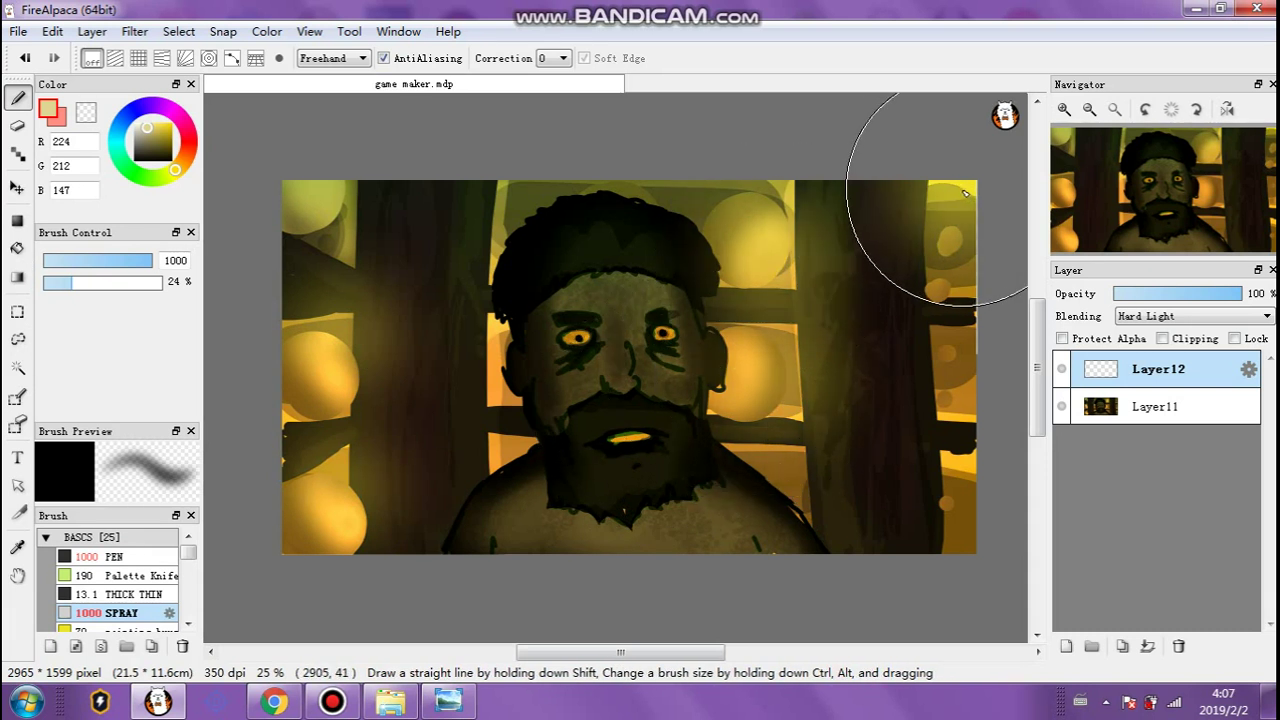
Sample orange tones (185, 126, 28) and (215, 150, 37) from the background and spray warm light around the post edges and the man's head.
left_click(975, 380, "alt")
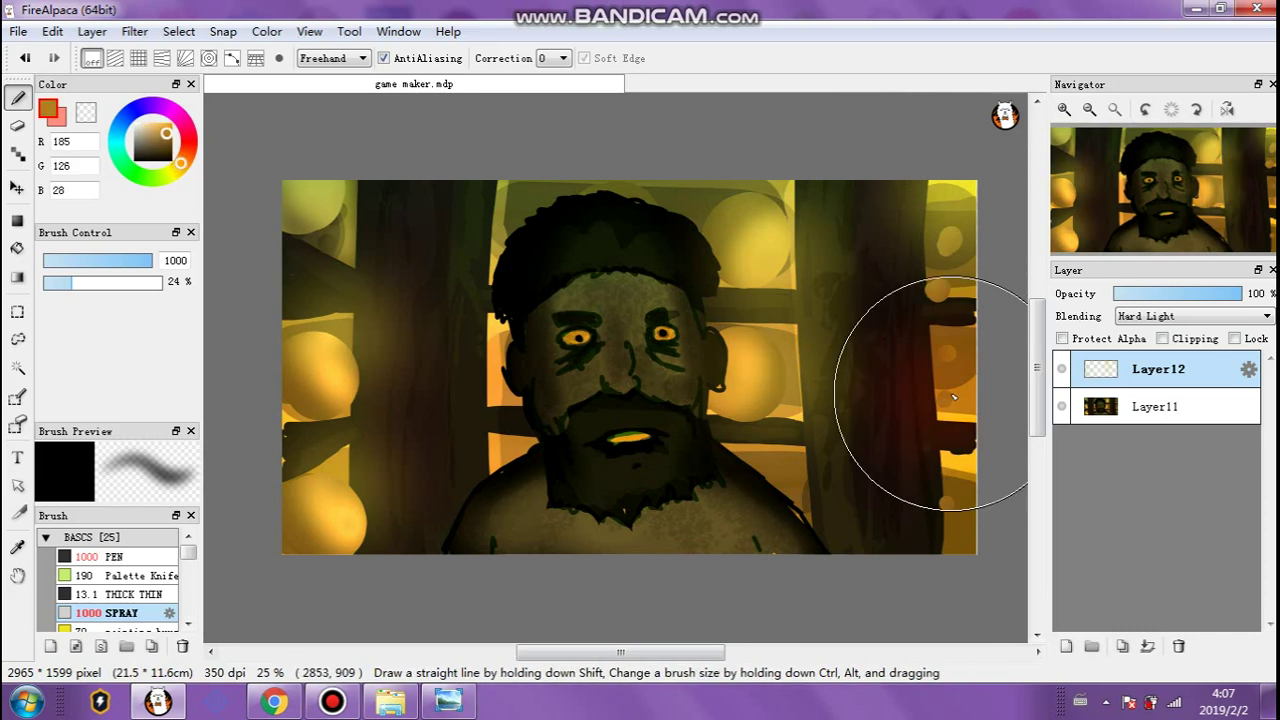
mouse_move(807, 382)
left_mouse_down()
mouse_move(705, 345)
mouse_move(712, 331)
mouse_move(762, 322)
mouse_move(691, 317)
left_mouse_up()
left_click(759, 325, "alt")
mouse_move(519, 284)
left_mouse_down()
mouse_move(502, 445)
mouse_move(532, 454)
mouse_move(497, 482)
left_mouse_up()
left_click_drag(536, 231, 541, 234)
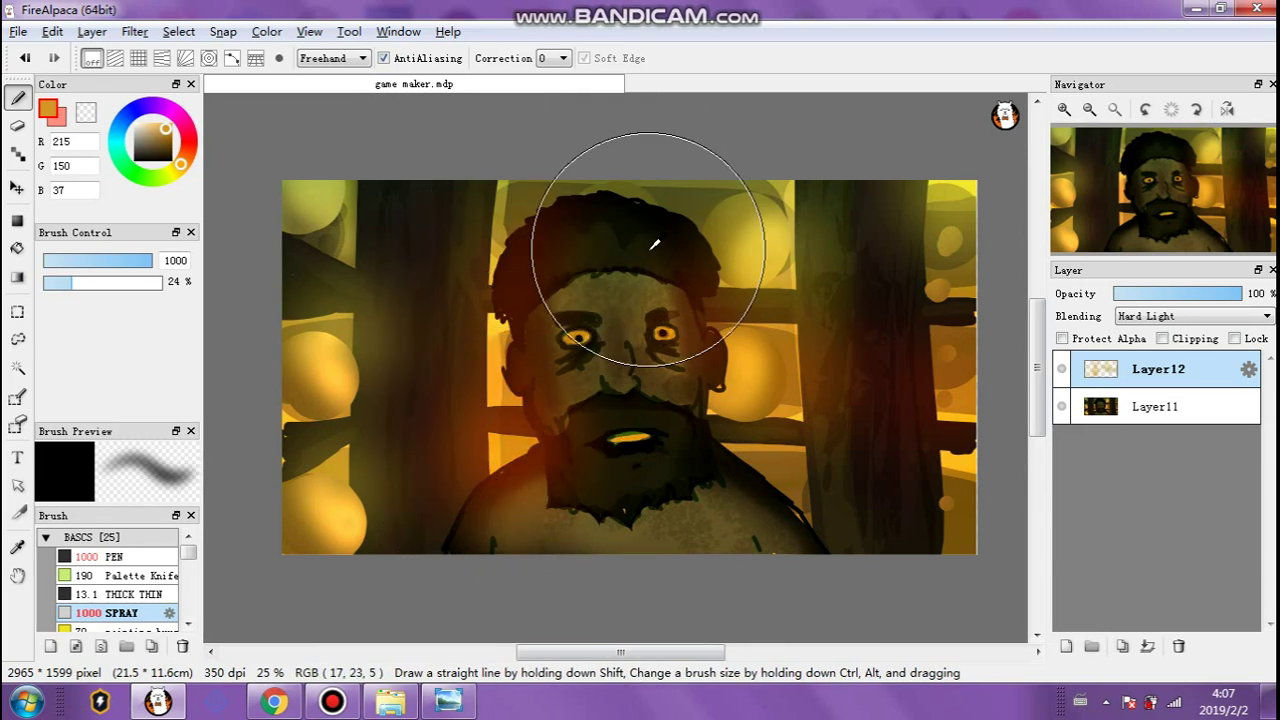
Spray more colour over the man's hair, sample the background yellow (227, 196, 56), and undo the last trial stroke.
left_click(652, 249, "alt")
left_click_drag(659, 243, 677, 256)
left_click(760, 228, "alt")
mouse_move(771, 229)
left_mouse_down()
mouse_move(649, 221)
mouse_move(693, 253)
left_mouse_up()
key("ctrl+z")
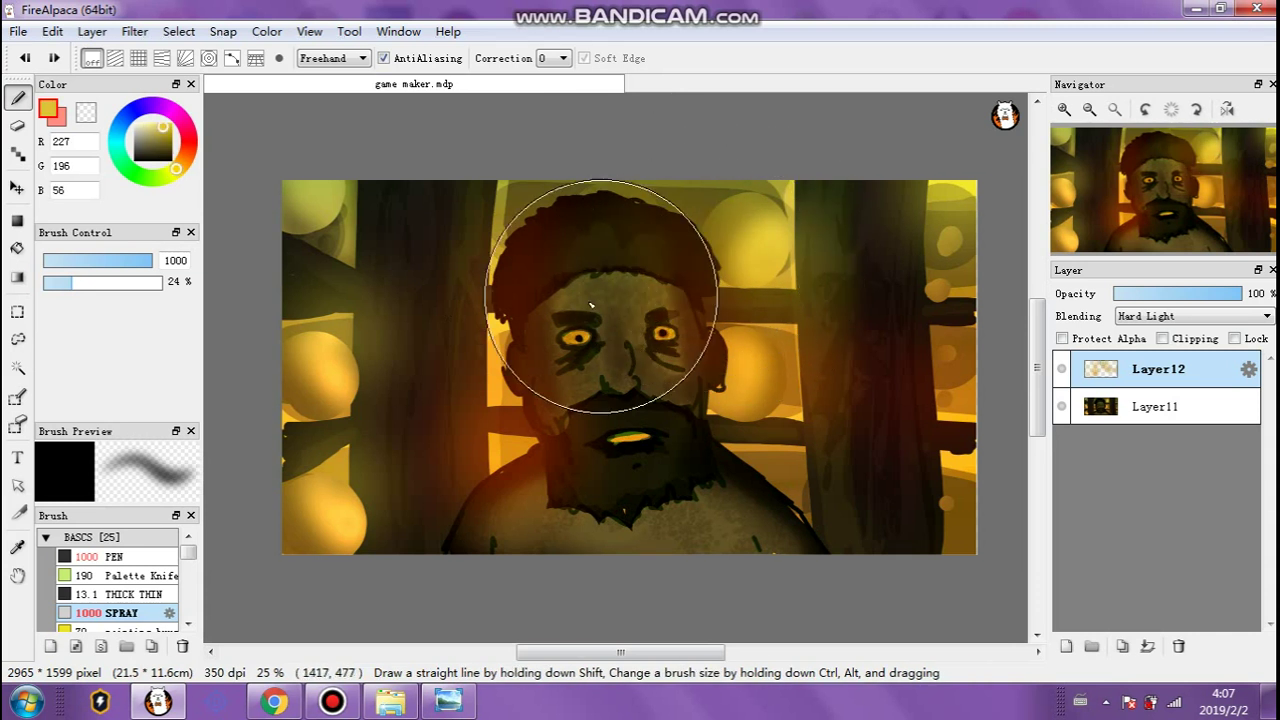
Spray yellow light over the post beside the man and along the picture's lower edge, and set the brush opacity to 1%.
mouse_move(487, 297)
left_mouse_down()
mouse_move(490, 229)
mouse_move(478, 298)
mouse_move(514, 340)
left_mouse_up()
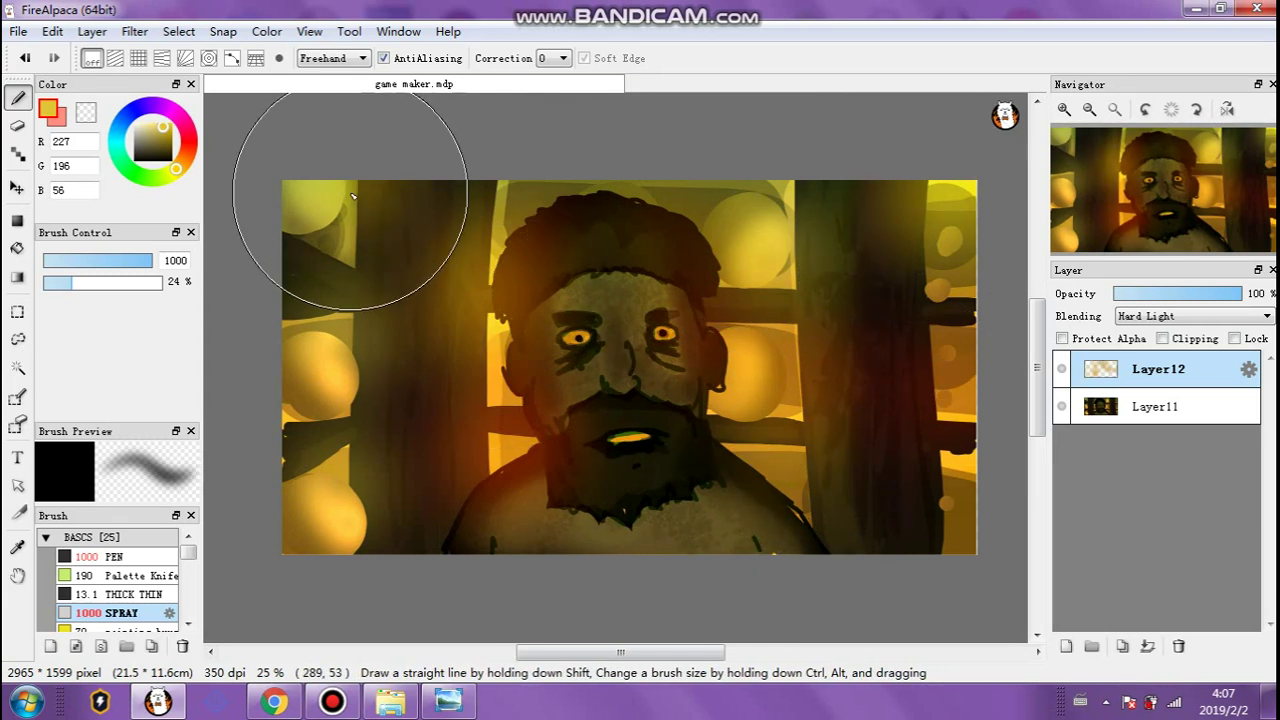
left_click_drag(450, 546, 414, 547)
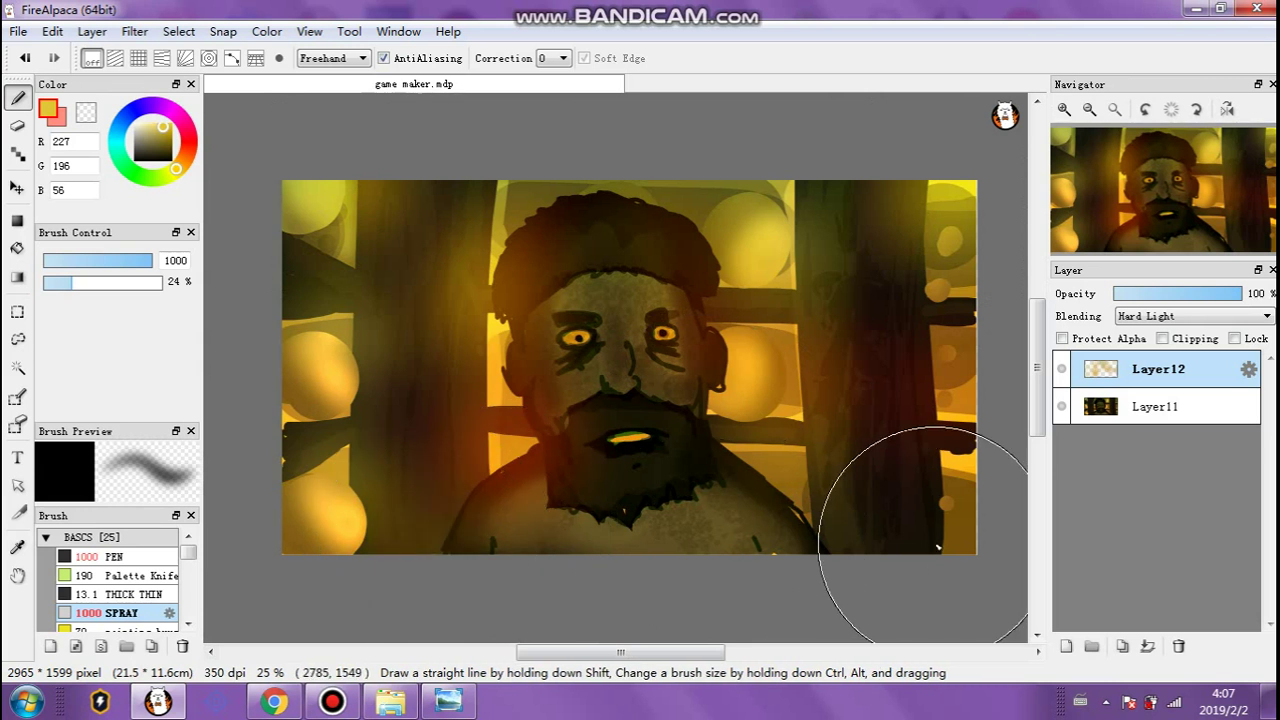
left_click_drag(668, 583, 403, 577)
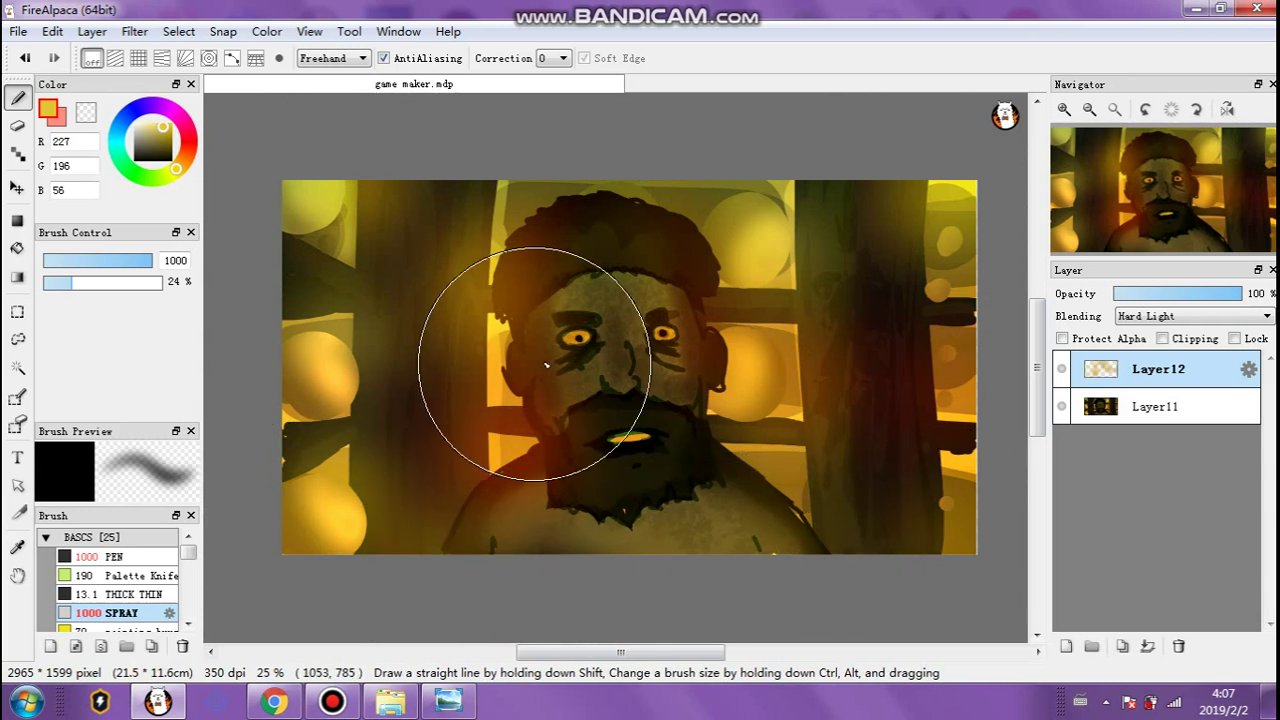
left_click(44, 284)
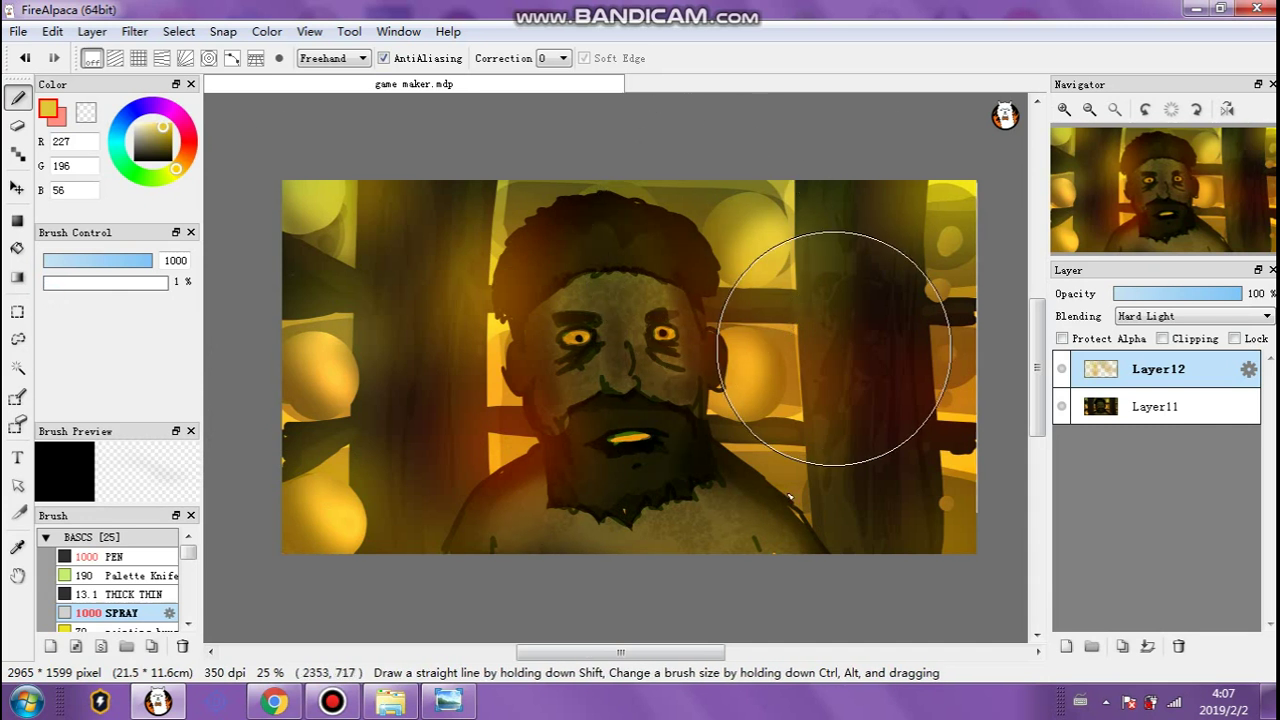
Set the Hard Light layer's opacity to 73% and merge it down into the portrait layer.
left_click_drag(1226, 299, 1212, 305)
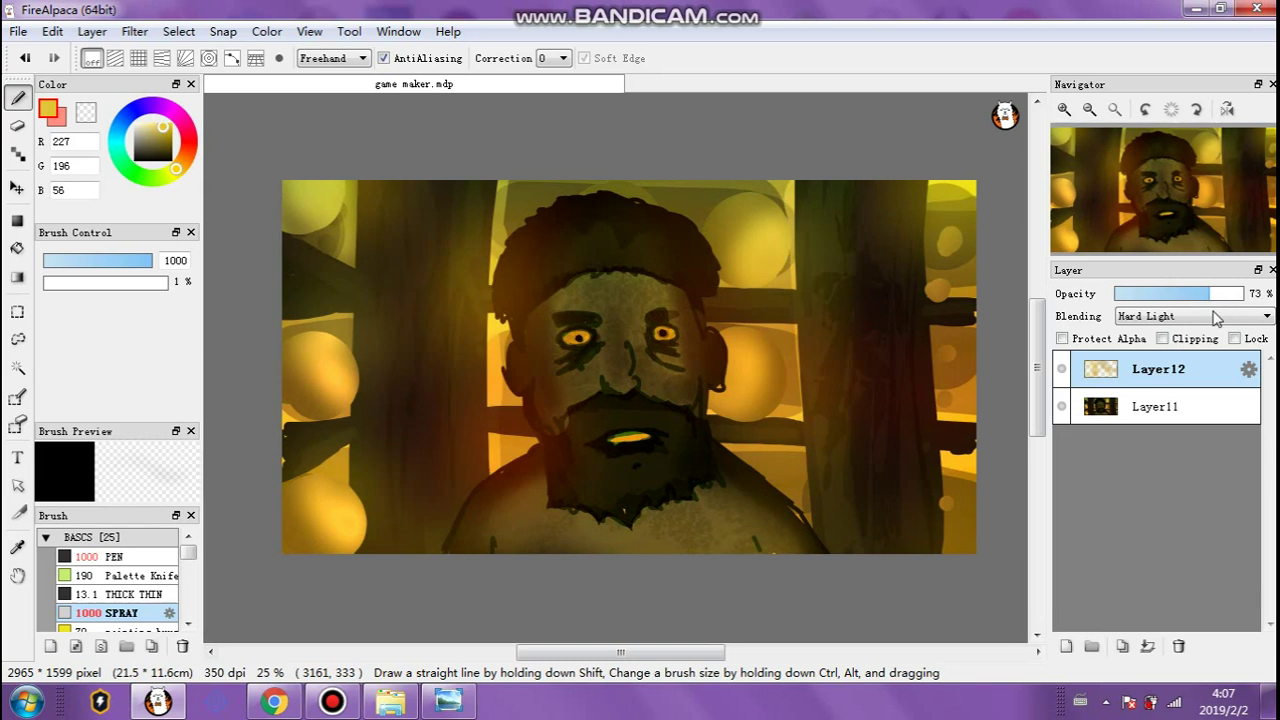
left_click(1147, 645)
Start saving the portrait as a separate copy in the VILLAGE folder inside world, with PNG as the file type.
left_click(18, 31)
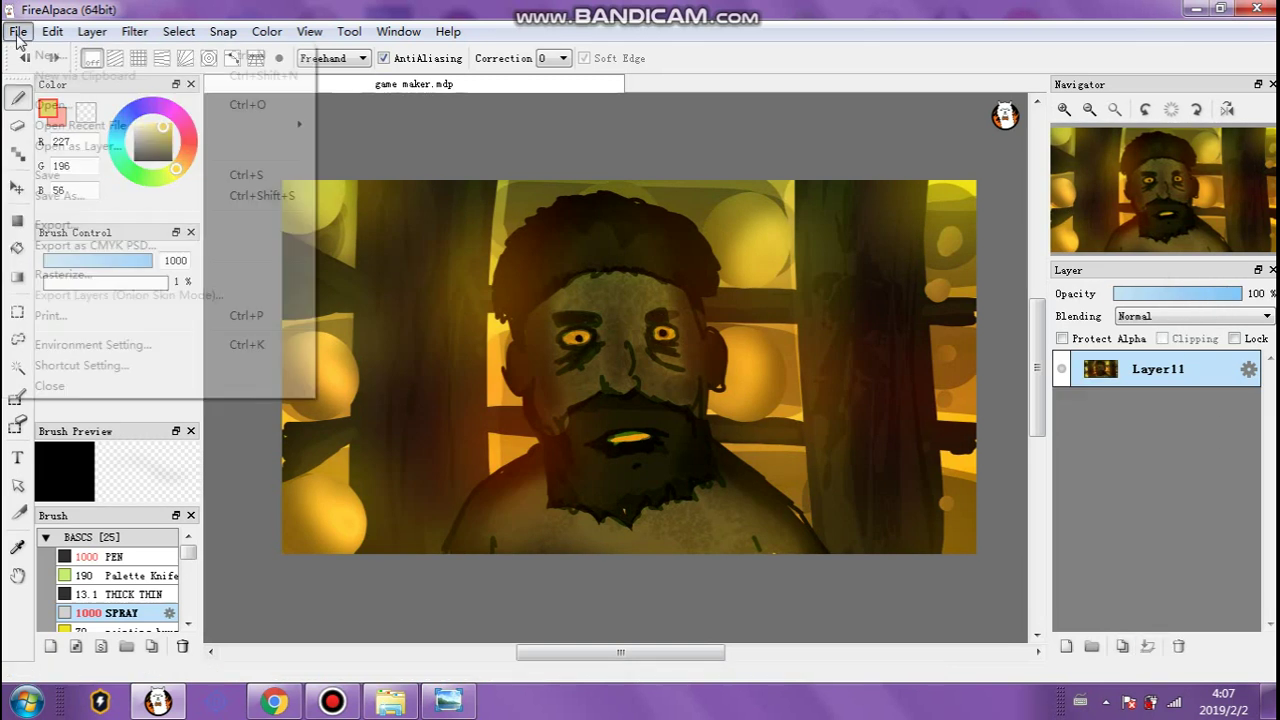
left_click(40, 194)
double_click(209, 212)
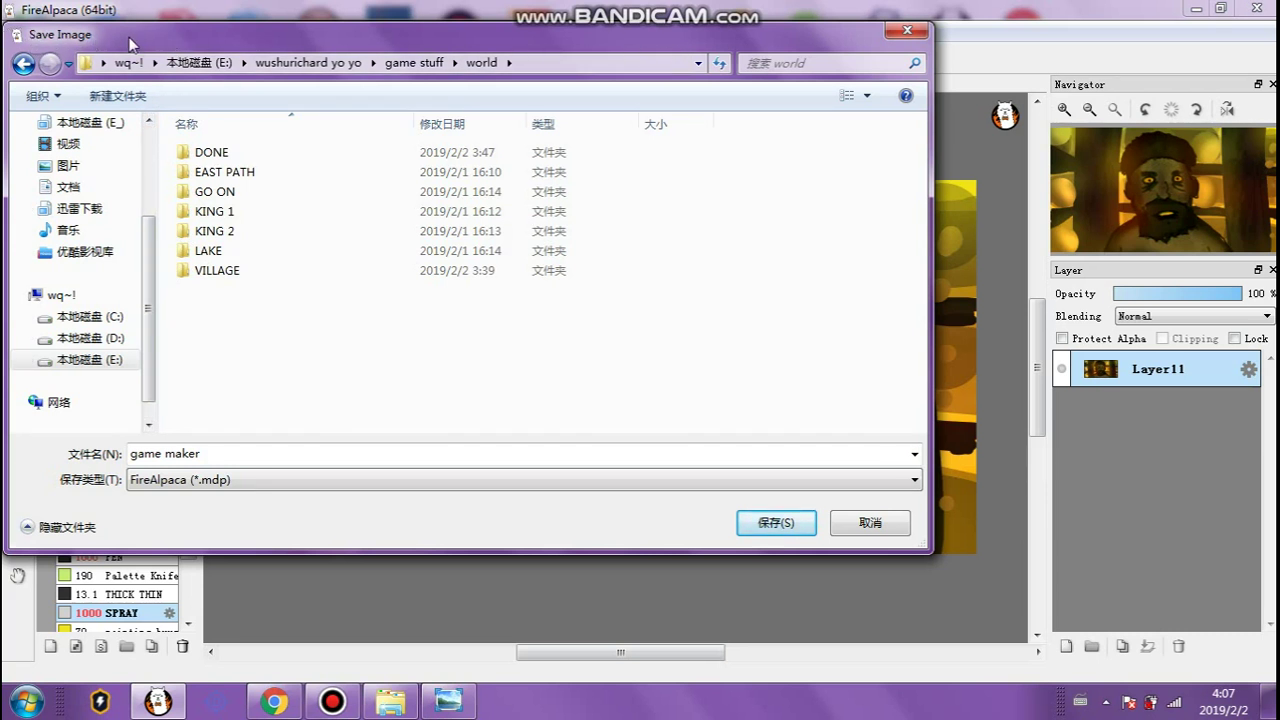
left_click_drag(195, 42, 203, 42)
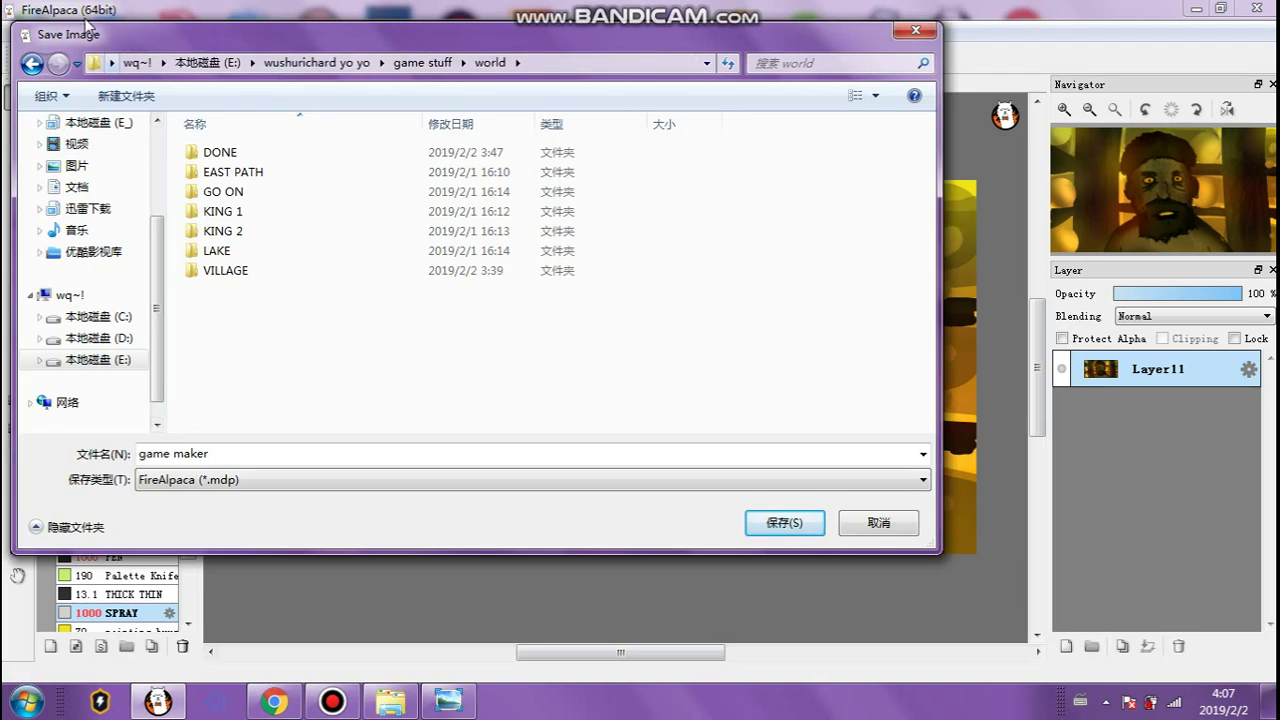
left_click_drag(66, 36, 58, 96)
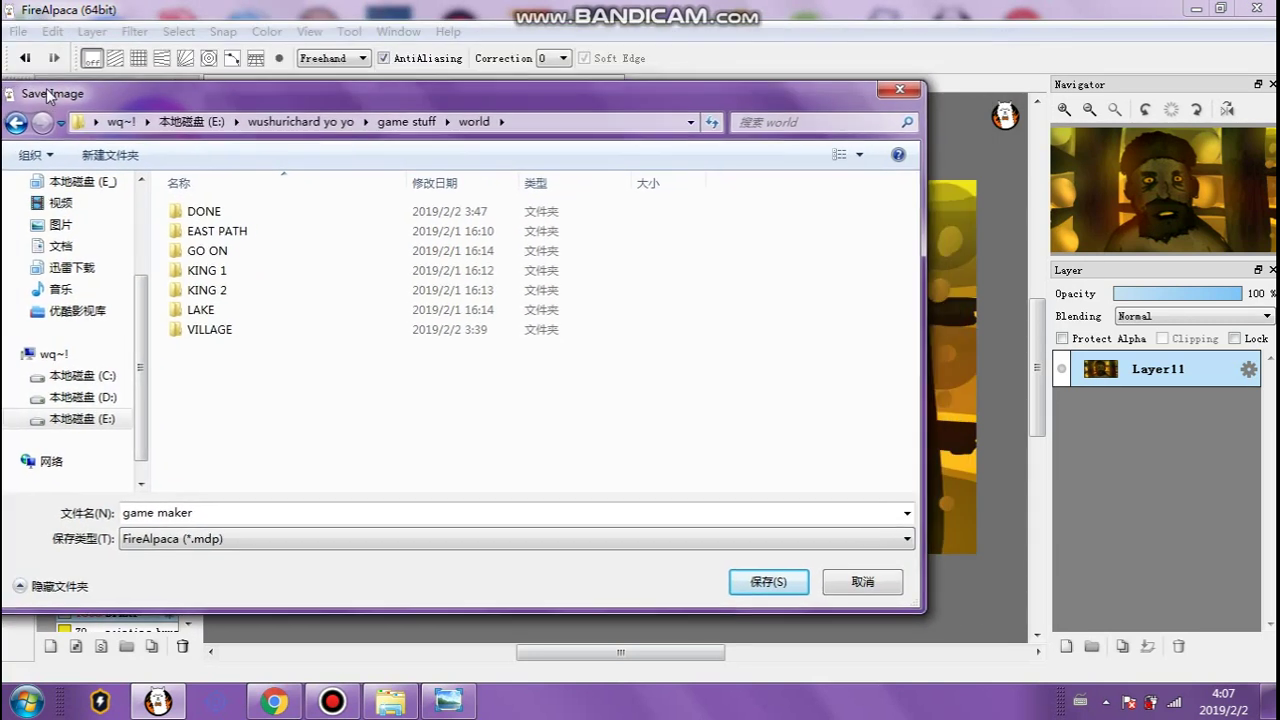
double_click(215, 331)
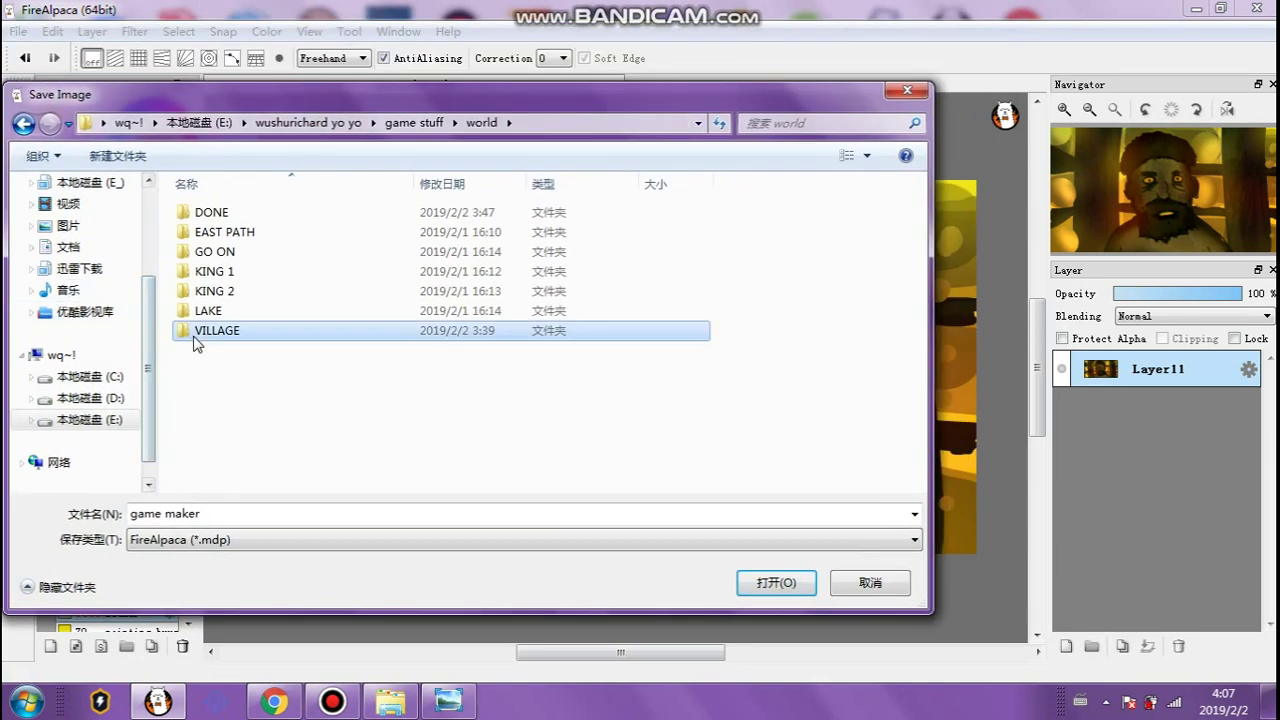
left_click(234, 540)
left_click(166, 583)
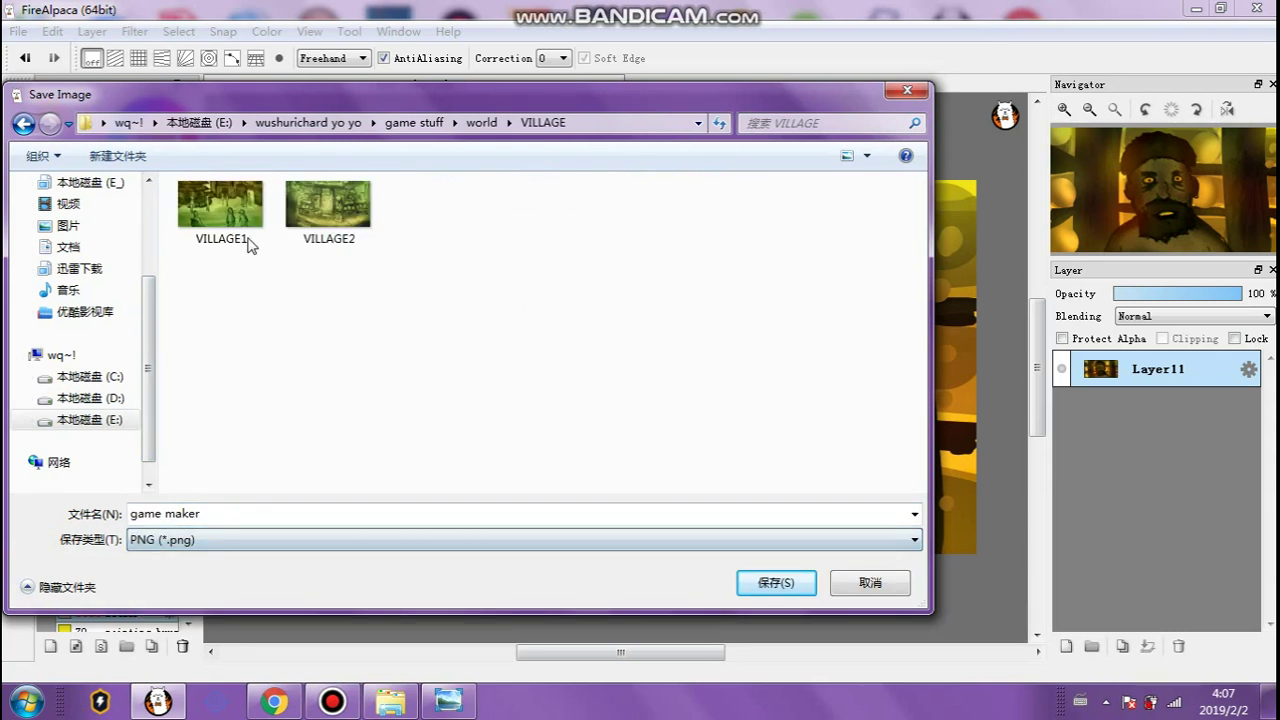
Name the PNG file VILLAGE3, matching the existing village pictures, and save it by accepting the save settings.
left_click(240, 195)
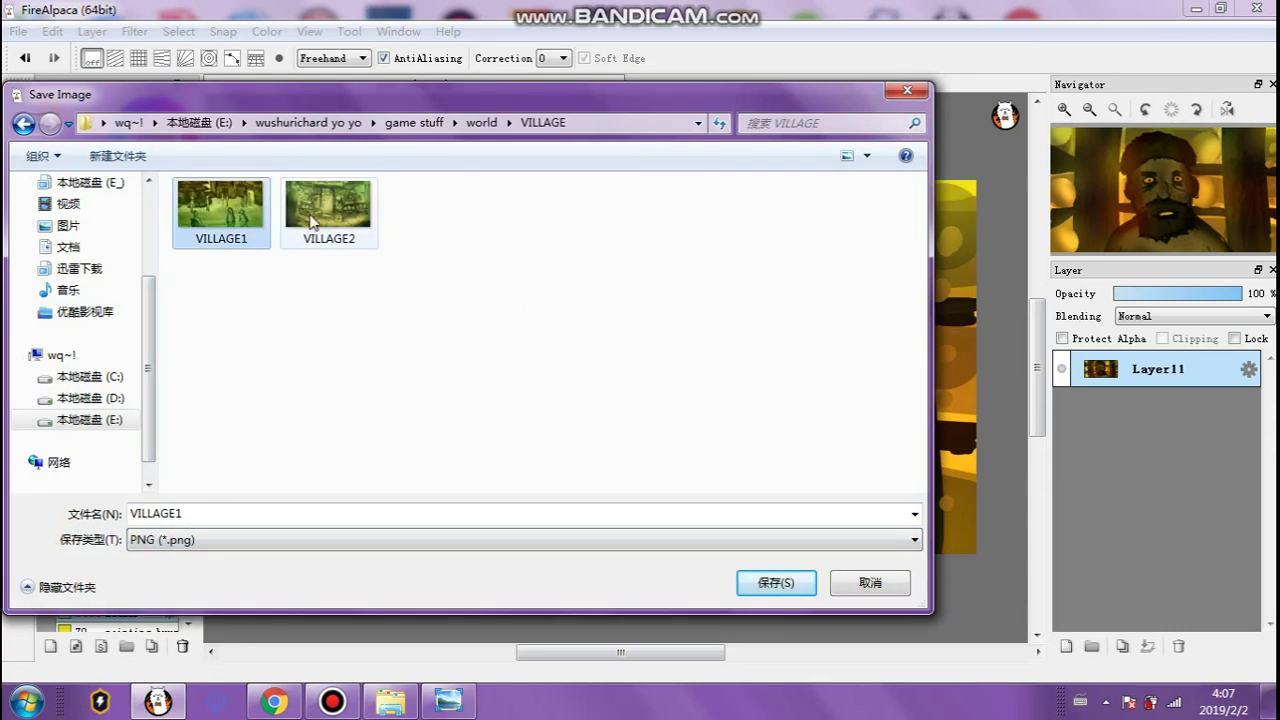
left_click(305, 224)
double_click(197, 517)
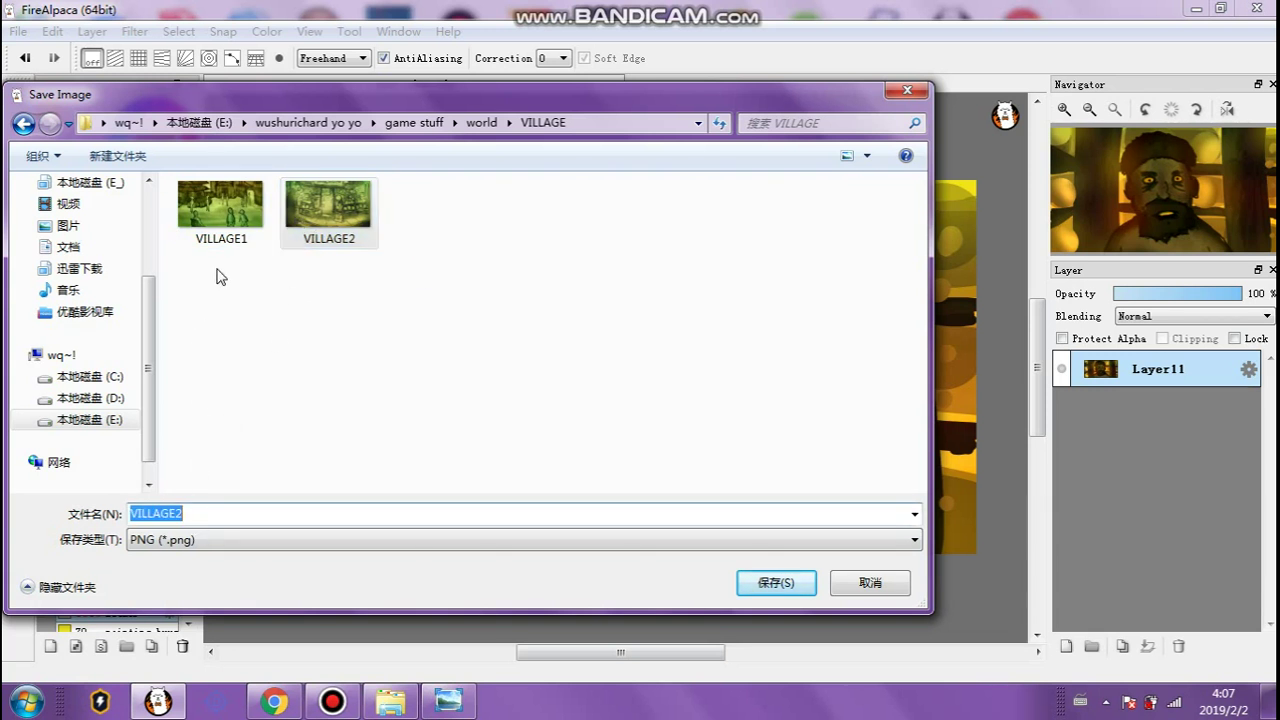
left_click(218, 210)
left_click(229, 404)
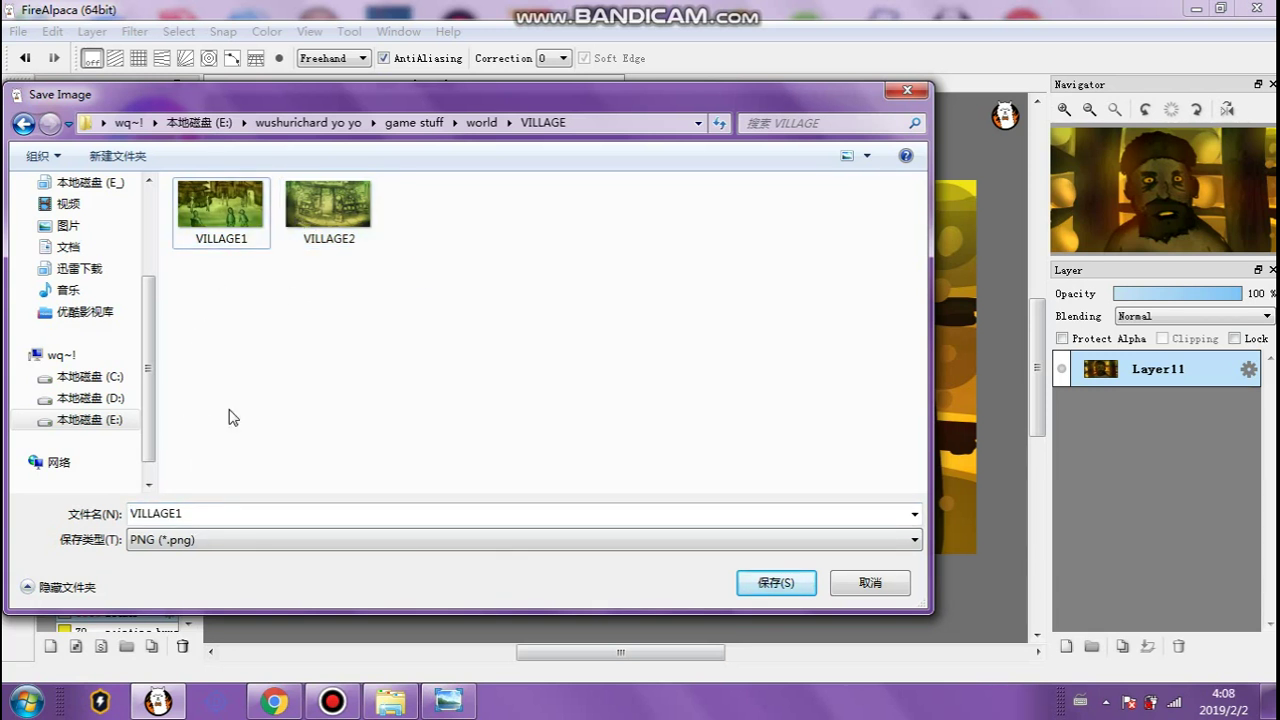
left_click(185, 514)
double_click(181, 515)
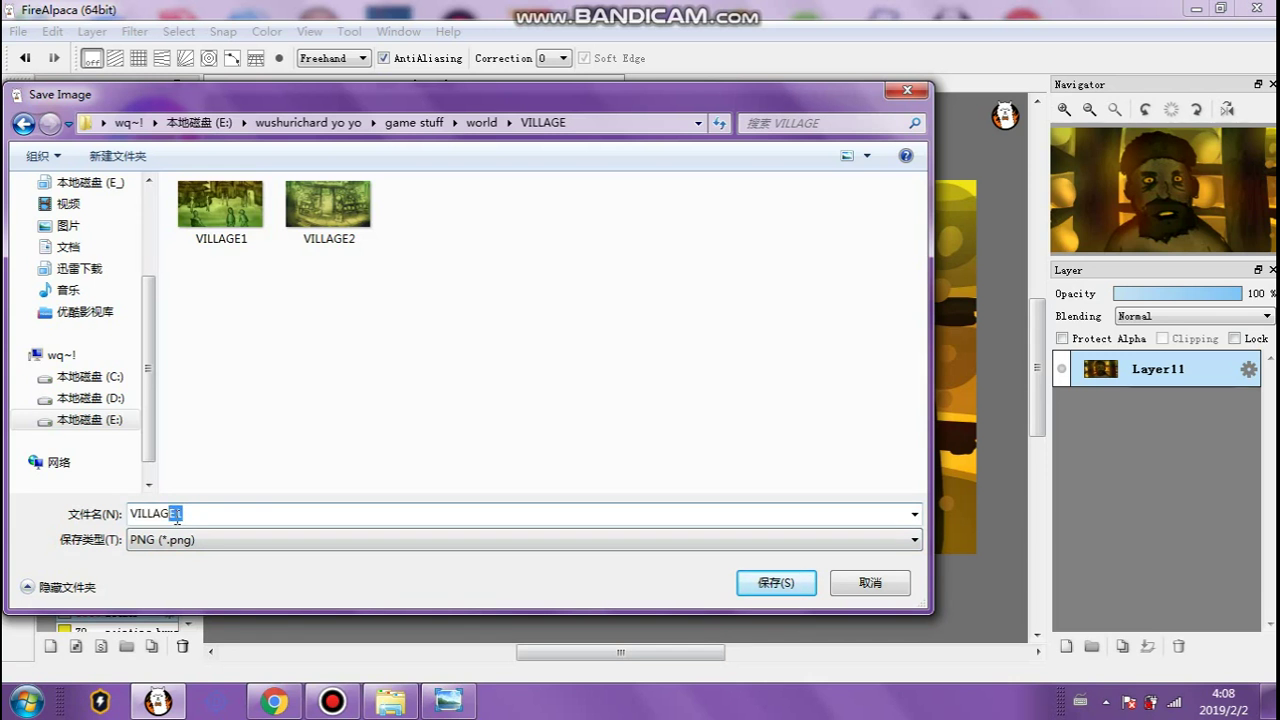
type("E3")
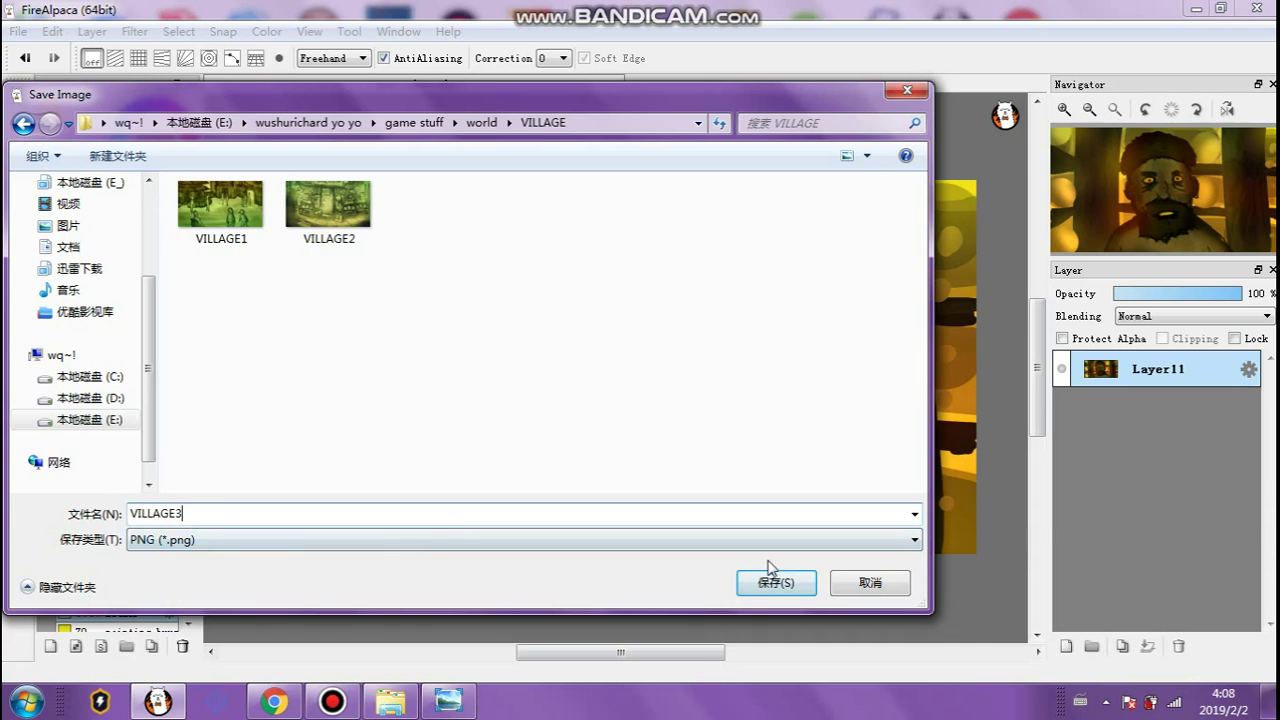
left_click(772, 578)
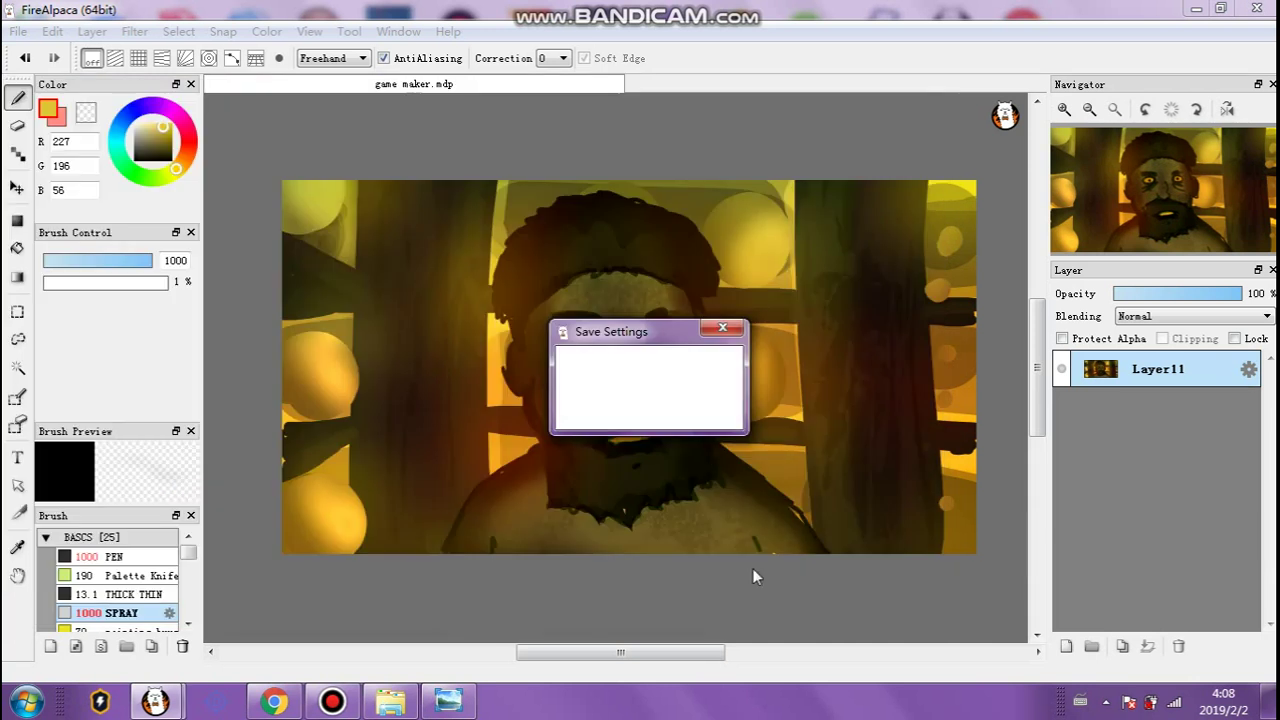
left_click(634, 414)
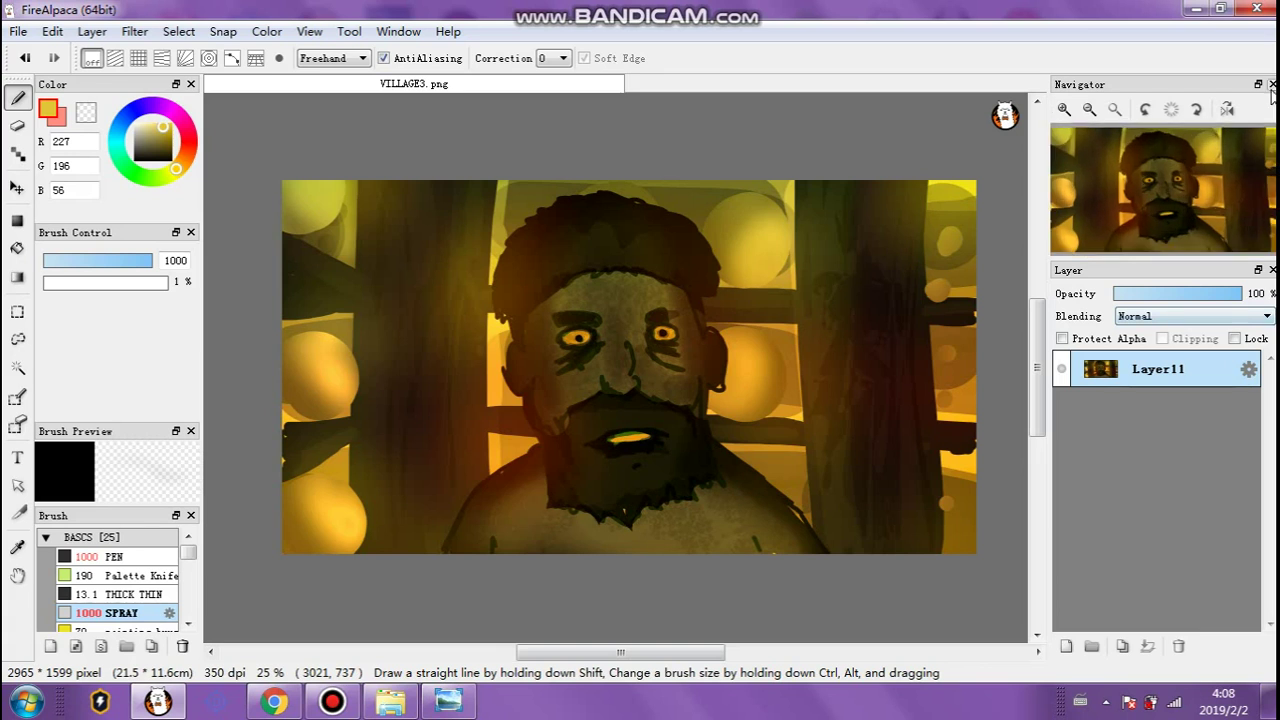
Close the painting program and move the VILLAGE folder into the DONE folder inside world.
left_click(1258, 9)
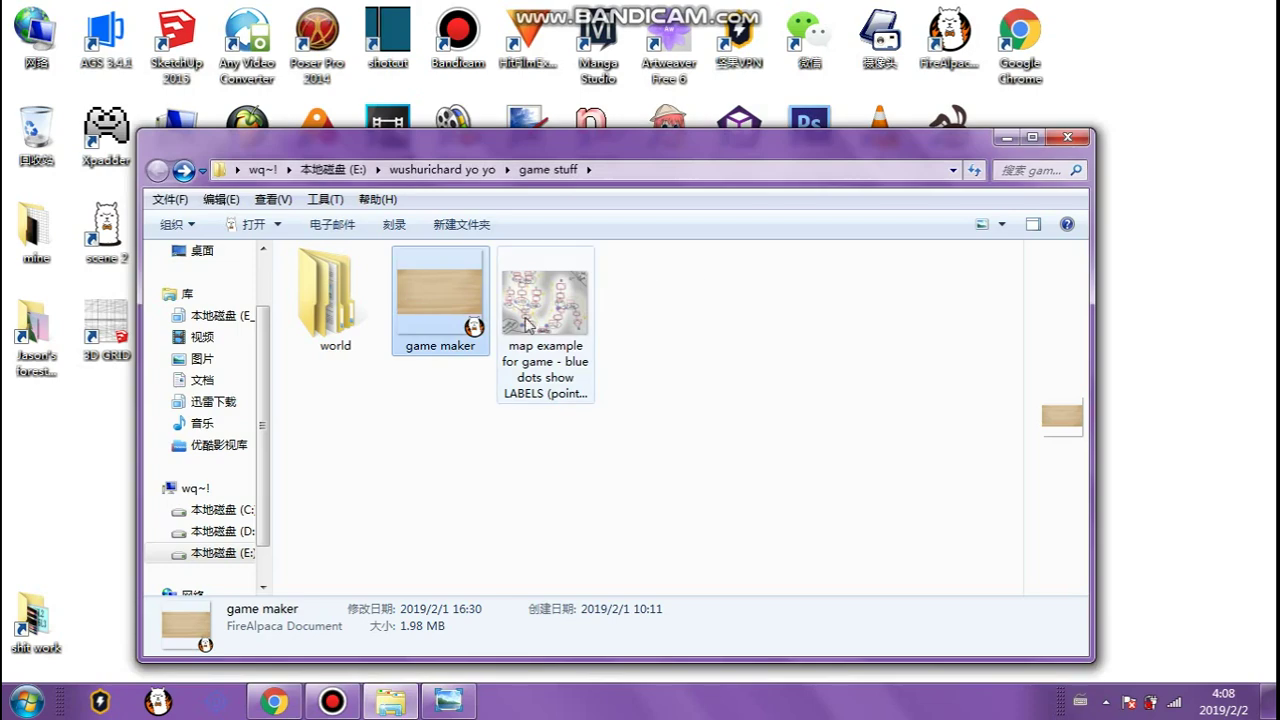
double_click(360, 336)
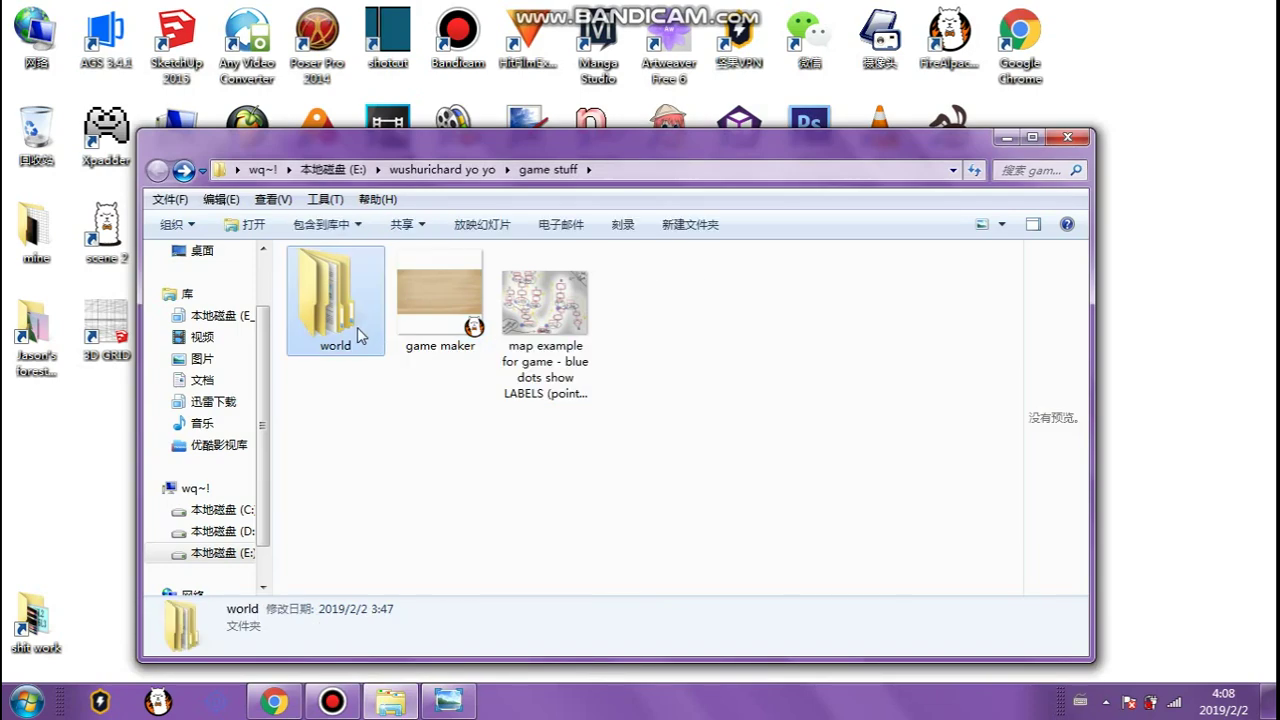
left_click_drag(298, 400, 320, 281)
Open the VILLAGE folder inside DONE and look through its village pictures in the photo viewer, closing the viewer at the end.
double_click(312, 283)
double_click(333, 341)
double_click(409, 304)
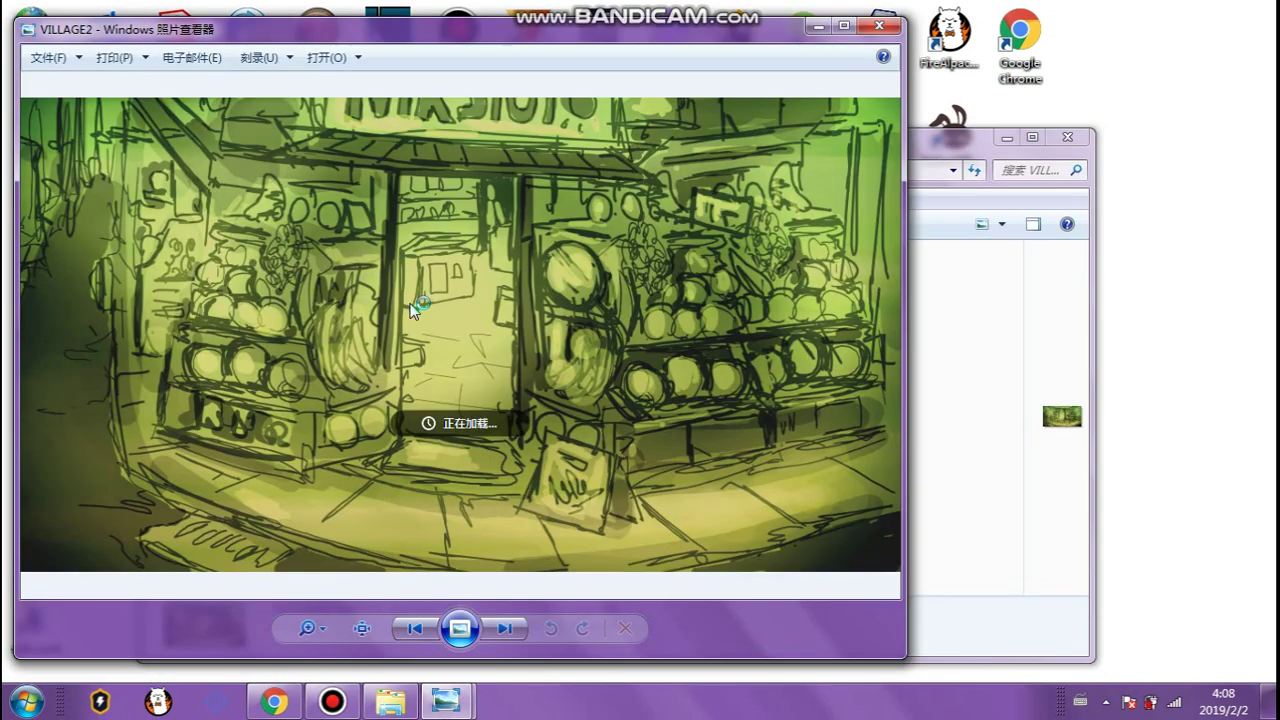
left_click(879, 24)
double_click(340, 312)
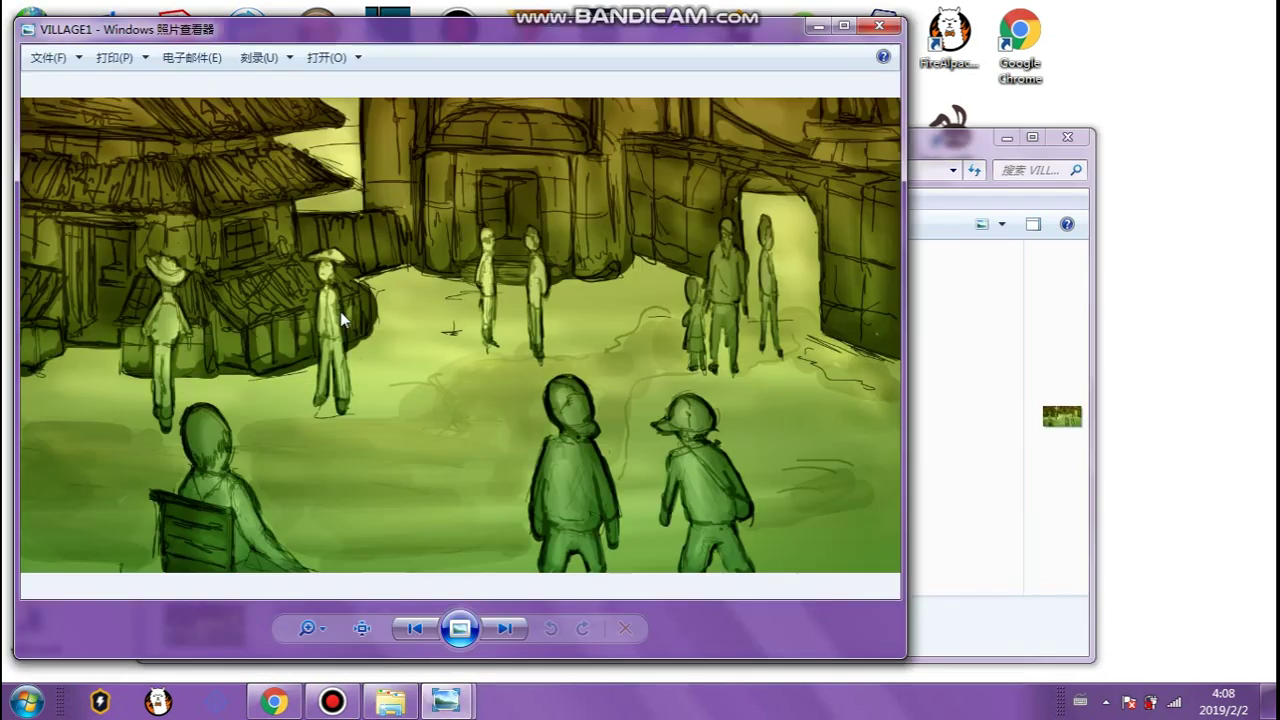
left_click(505, 628)
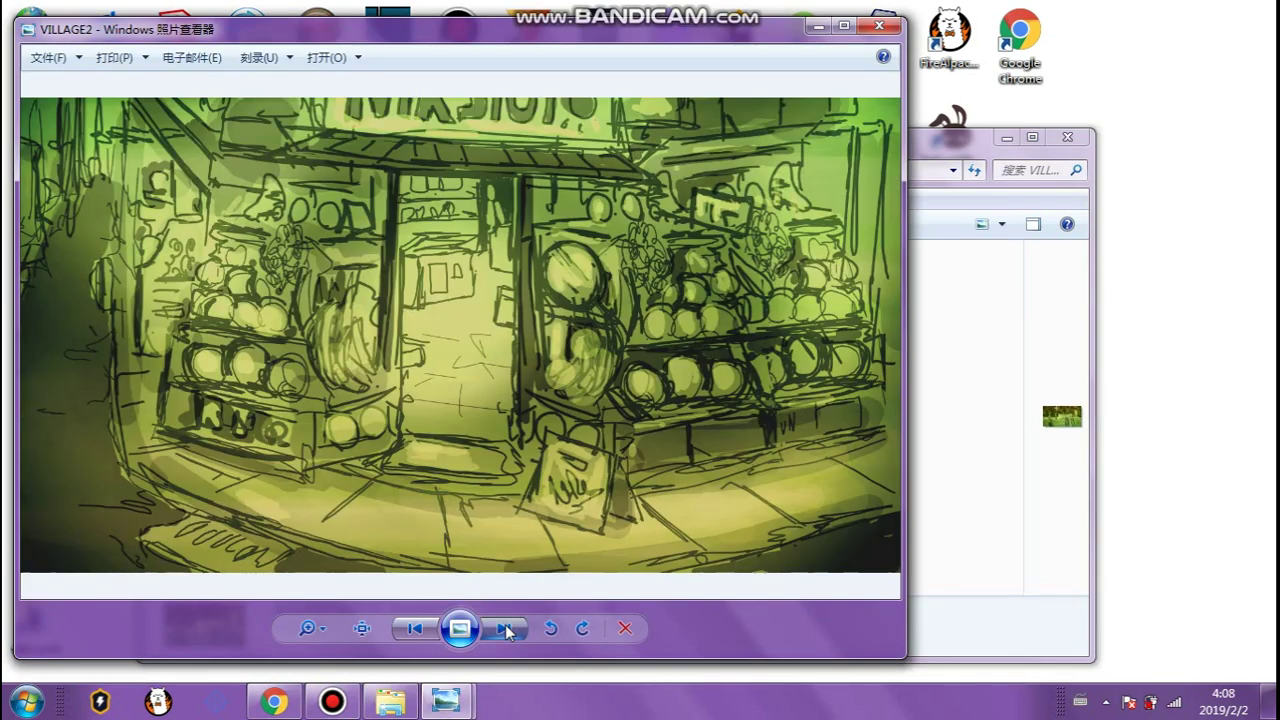
left_click(505, 628)
left_click(879, 28)
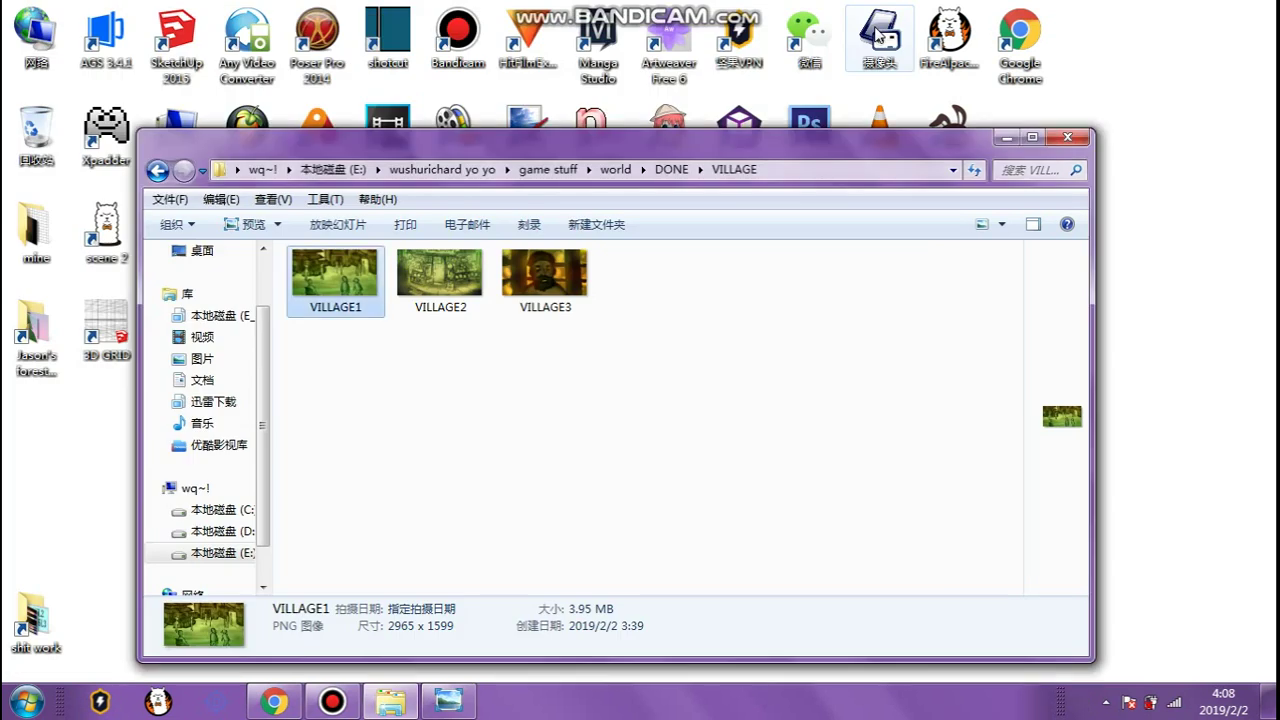
Go back to the DONE folder, examine the game's example map for the village branch, and close the map and folder windows.
left_click(157, 170)
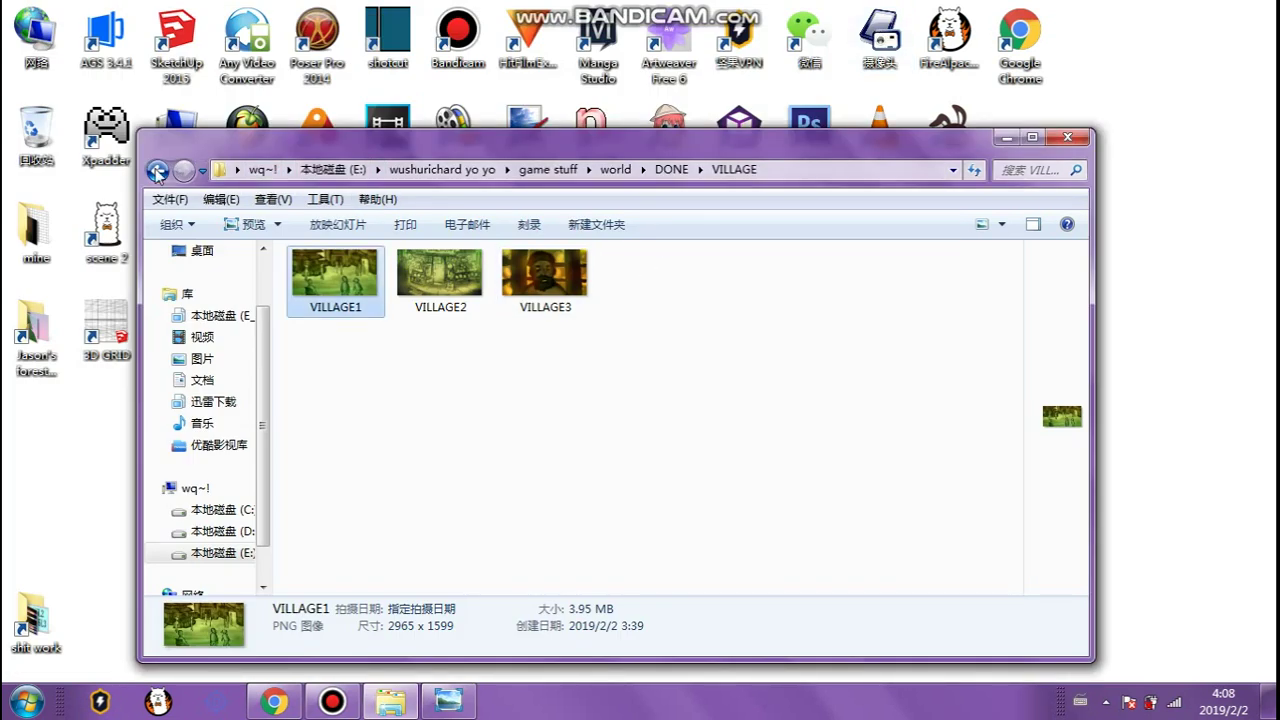
mouse_move(448, 700)
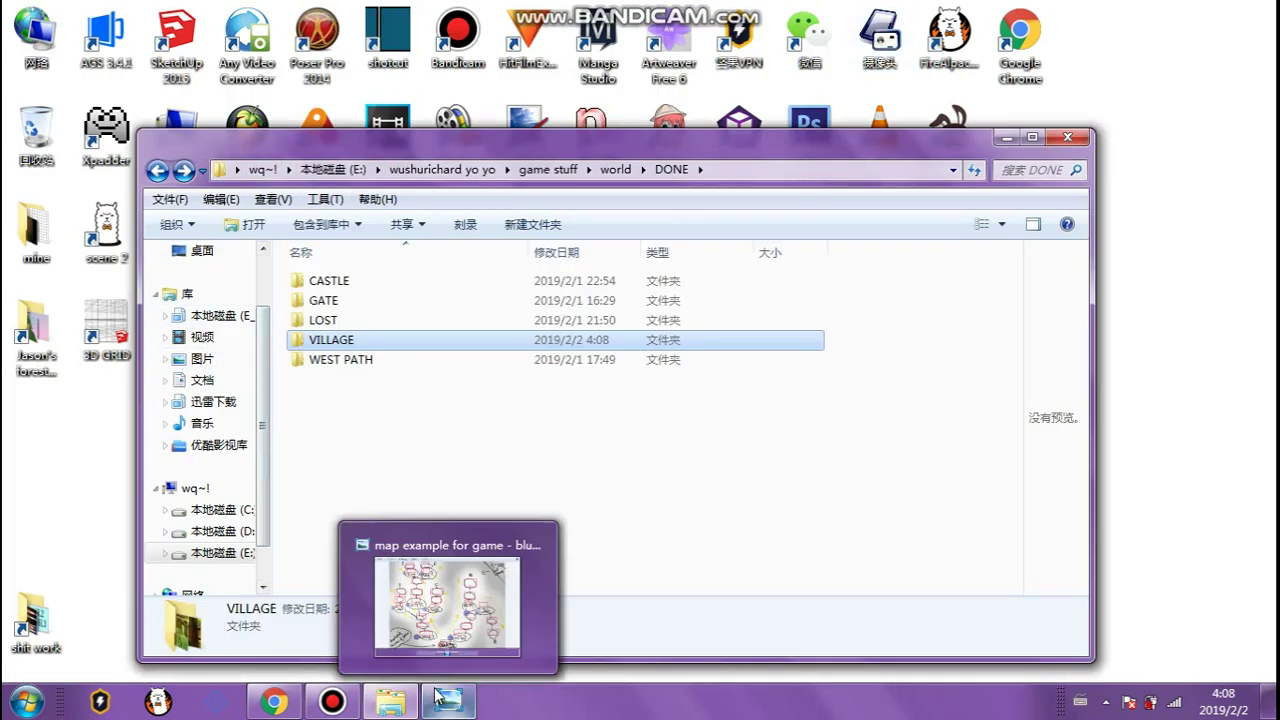
left_click(470, 620)
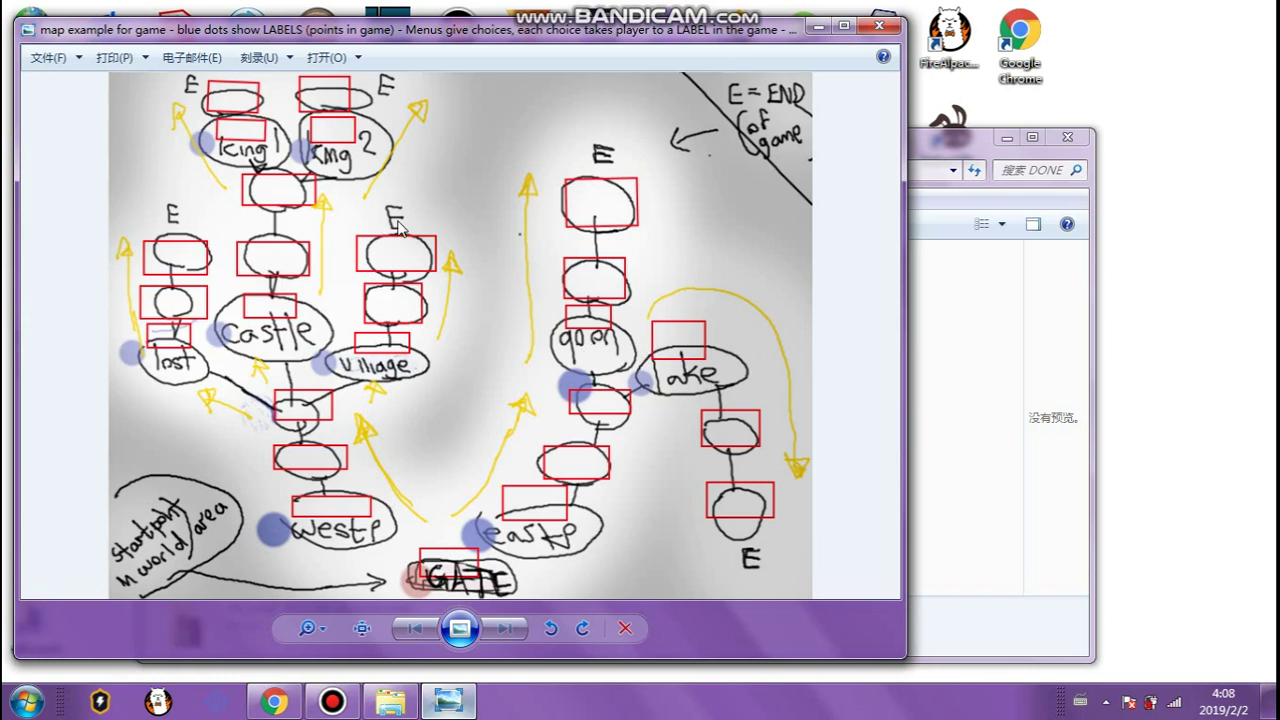
left_click(866, 26)
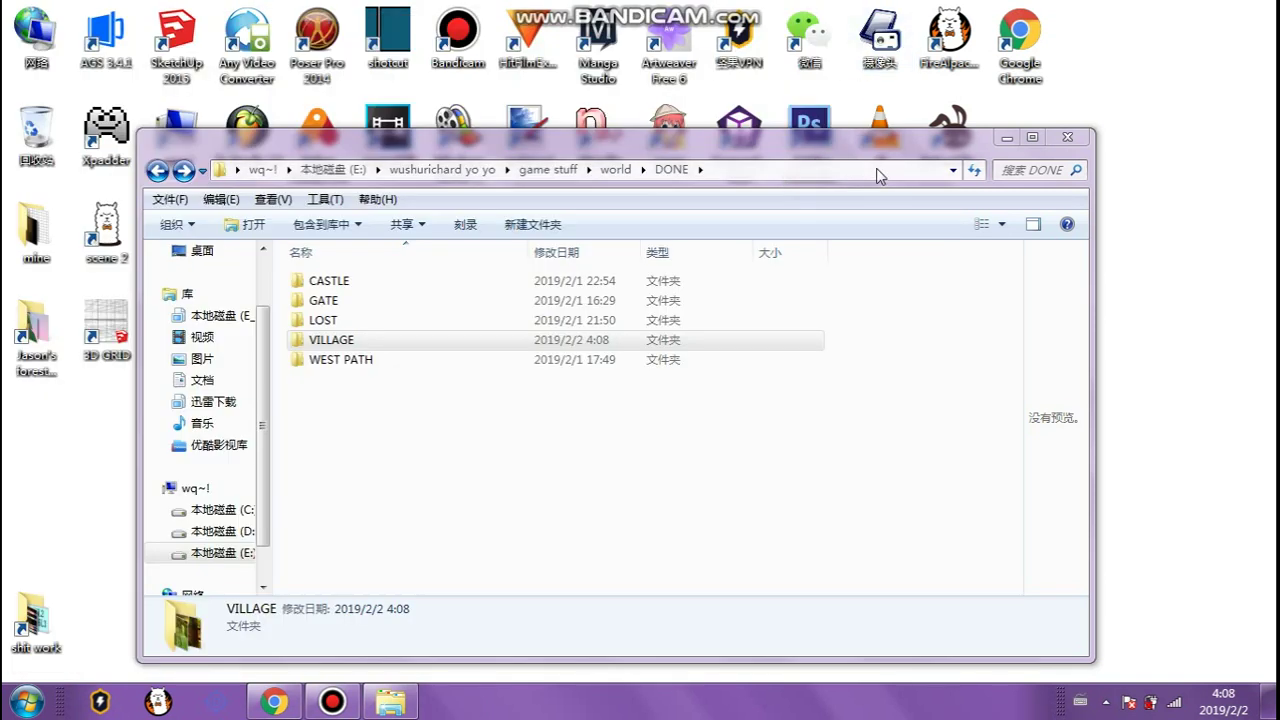
left_click(1067, 137)
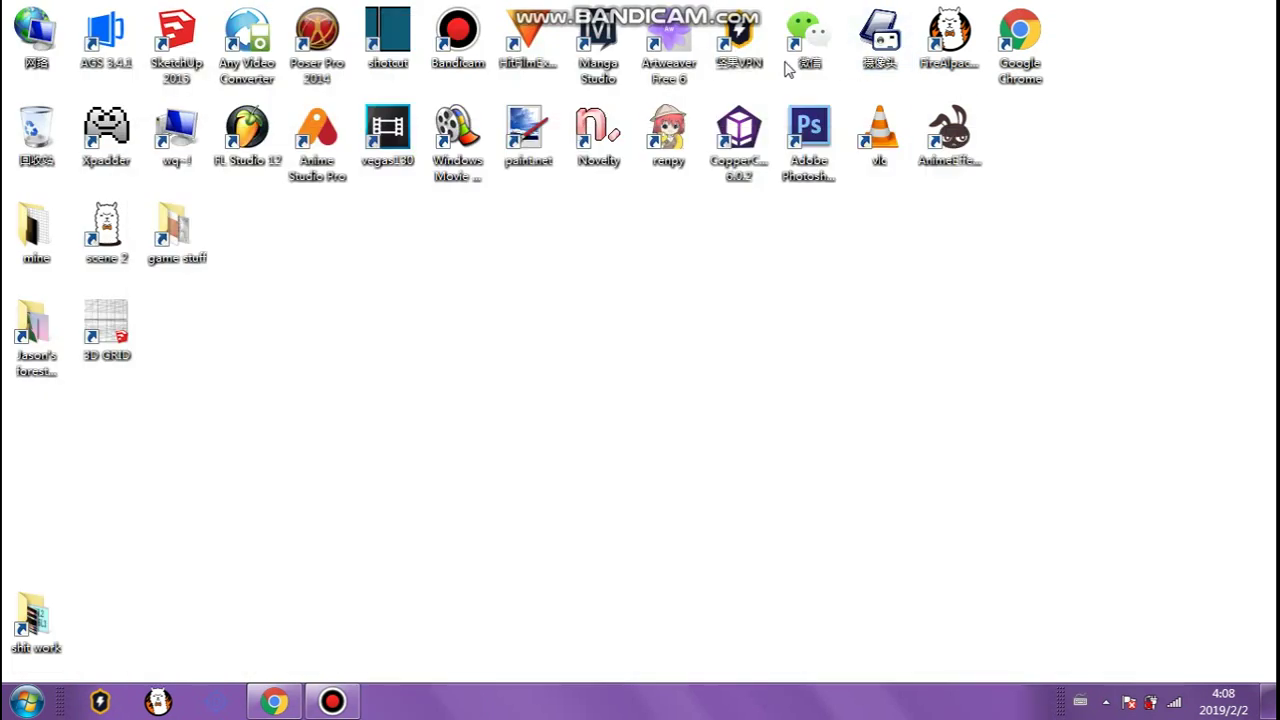